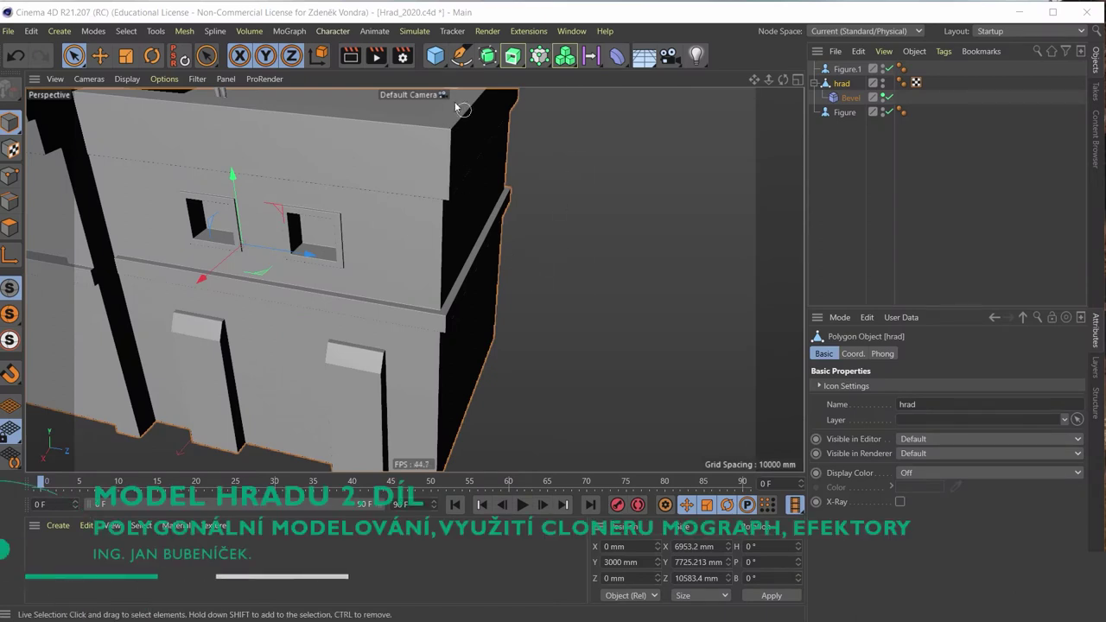
# Orbit around the castle to inspect the corner wall and the ledge above it
pyautogui.moveTo(445, 222)
pyautogui.keyDown('alt'); pyautogui.mouseDown()
pyautogui.moveTo(307, 184)
pyautogui.moveTo(469, 175)
pyautogui.moveTo(480, 190)
pyautogui.moveTo(399, 228)
pyautogui.moveTo(453, 219)
pyautogui.moveTo(356, 240)
pyautogui.moveTo(554, 194)
pyautogui.moveTo(501, 205)
pyautogui.moveTo(541, 215)
pyautogui.moveTo(424, 225)
pyautogui.moveTo(453, 229)
pyautogui.moveTo(354, 247)
pyautogui.moveTo(485, 215)
pyautogui.moveTo(364, 226)
pyautogui.moveTo(427, 257)
pyautogui.moveTo(314, 237)
pyautogui.moveTo(419, 224)
pyautogui.moveTo(481, 288)
pyautogui.moveTo(532, 312)
pyautogui.moveTo(437, 283)
pyautogui.moveTo(437, 337)
pyautogui.moveTo(413, 317)
pyautogui.moveTo(412, 272)
pyautogui.moveTo(426, 252)
pyautogui.moveTo(412, 184)
pyautogui.moveTo(385, 245)
pyautogui.moveTo(308, 242)
pyautogui.moveTo(277, 220)
pyautogui.mouseUp(); pyautogui.keyUp('alt')
pyautogui.scroll(-3, 485, 215)
pyautogui.scroll(3, 491, 204)
pyautogui.moveTo(554, 309)
pyautogui.keyDown('alt'); pyautogui.mouseDown()
pyautogui.moveTo(657, 325)
pyautogui.moveTo(646, 368)
pyautogui.moveTo(595, 275)
pyautogui.mouseUp(); pyautogui.keyUp('alt')
pyautogui.moveTo(367, 230)
pyautogui.keyDown('alt'); pyautogui.mouseDown()
pyautogui.moveTo(471, 266)
pyautogui.moveTo(368, 252)
pyautogui.moveTo(370, 239)
pyautogui.moveTo(511, 311)
pyautogui.moveTo(389, 272)
pyautogui.moveTo(520, 324)
pyautogui.moveTo(355, 306)
pyautogui.moveTo(545, 264)
pyautogui.moveTo(579, 200)
pyautogui.moveTo(545, 244)
pyautogui.moveTo(556, 240)
pyautogui.moveTo(454, 255)
pyautogui.mouseUp(); pyautogui.keyUp('alt')
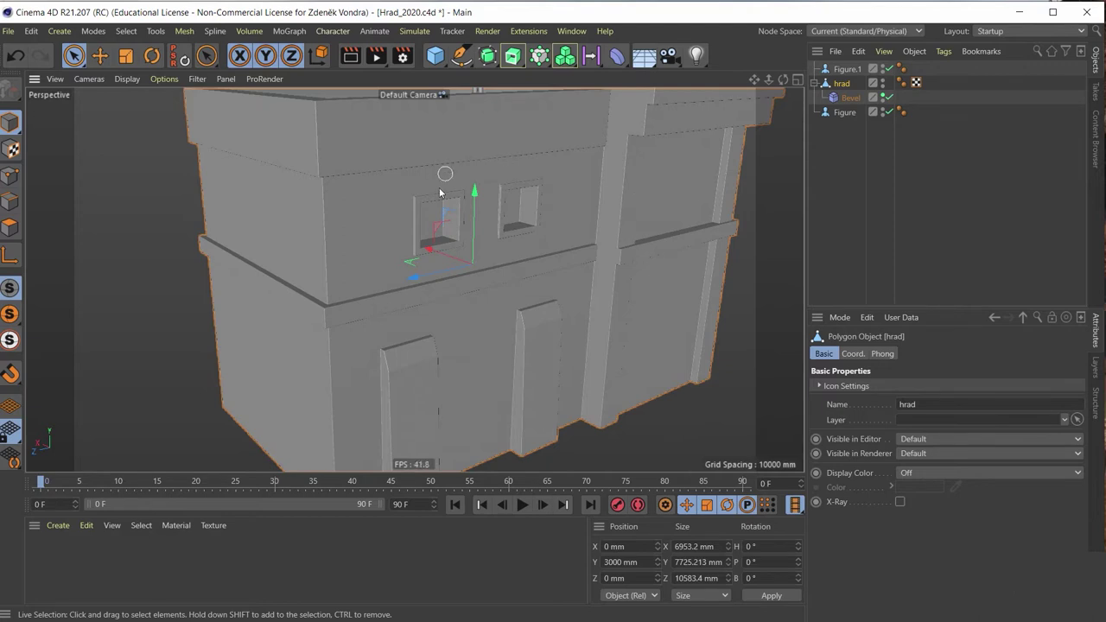
pyautogui.moveTo(388, 228)
pyautogui.keyDown('alt'); pyautogui.mouseDown()
pyautogui.moveTo(373, 337)
pyautogui.moveTo(385, 247)
pyautogui.mouseUp(); pyautogui.keyUp('alt')
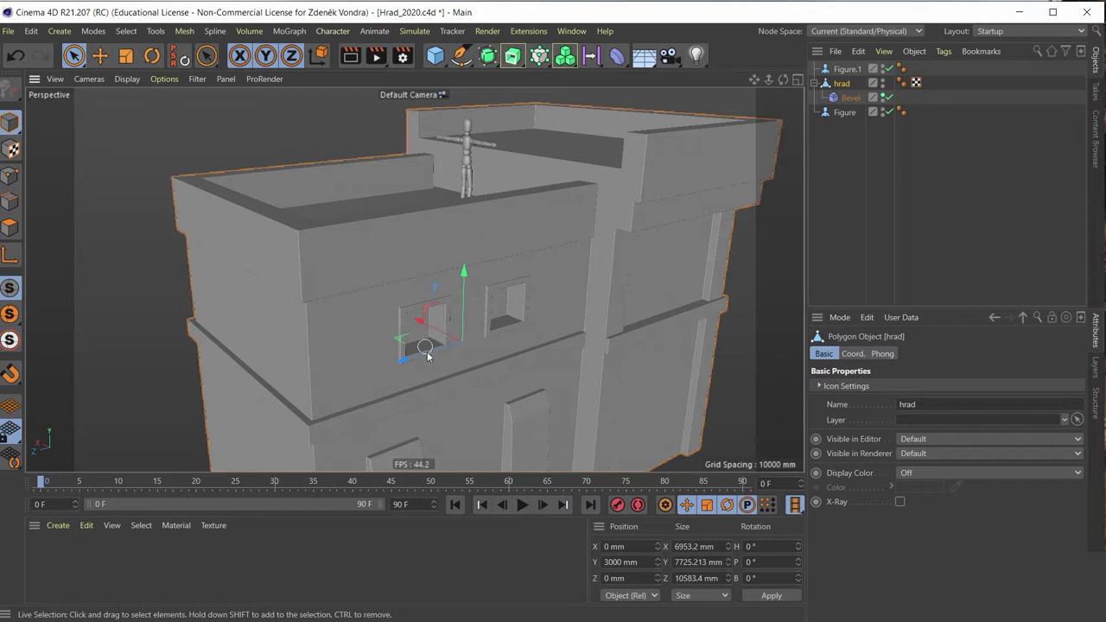
pyautogui.moveTo(437, 358)
pyautogui.keyDown('alt'); pyautogui.mouseDown()
pyautogui.moveTo(467, 281)
pyautogui.moveTo(431, 331)
pyautogui.moveTo(467, 297)
pyautogui.moveTo(525, 186)
pyautogui.moveTo(519, 177)
pyautogui.mouseUp(); pyautogui.keyUp('alt')
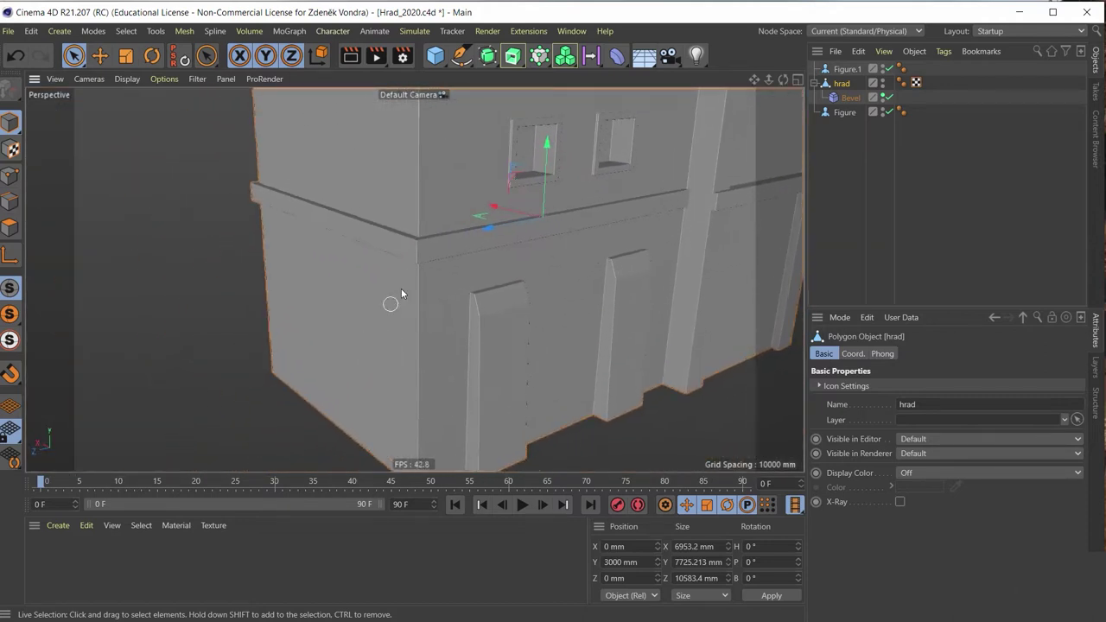
pyautogui.moveTo(352, 283)
pyautogui.keyDown('alt'); pyautogui.mouseDown()
pyautogui.moveTo(434, 303)
pyautogui.moveTo(627, 301)
pyautogui.moveTo(473, 307)
pyautogui.mouseUp(); pyautogui.keyUp('alt')
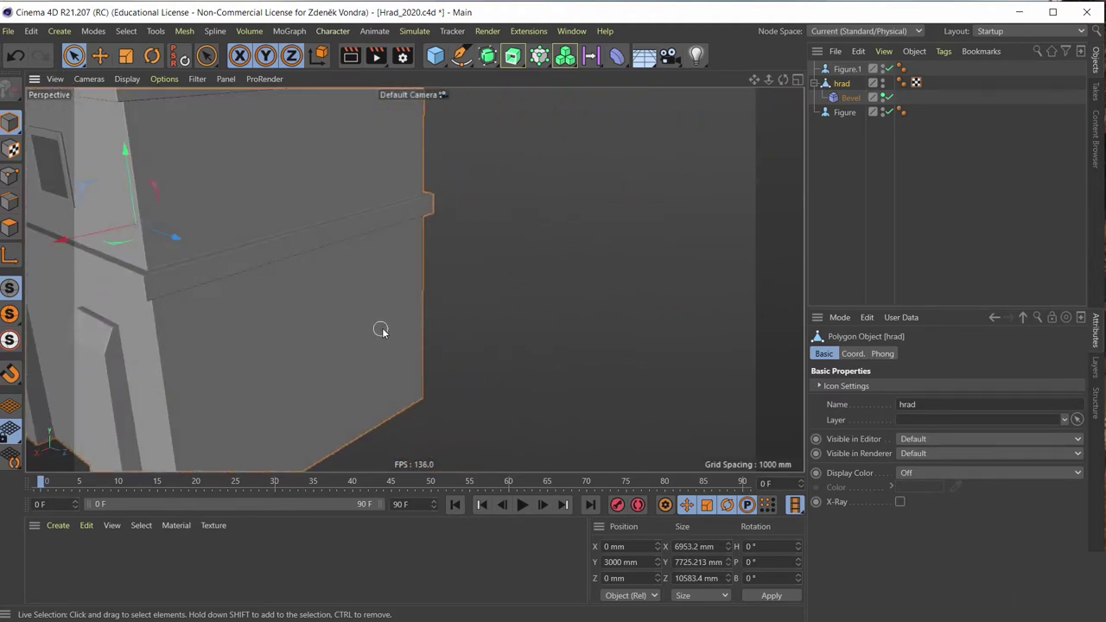
pyautogui.moveTo(381, 330)
pyautogui.keyDown('alt'); pyautogui.mouseDown()
pyautogui.moveTo(388, 316)
pyautogui.moveTo(380, 330)
pyautogui.moveTo(472, 306)
pyautogui.moveTo(462, 261)
pyautogui.mouseUp(); pyautogui.keyUp('alt')
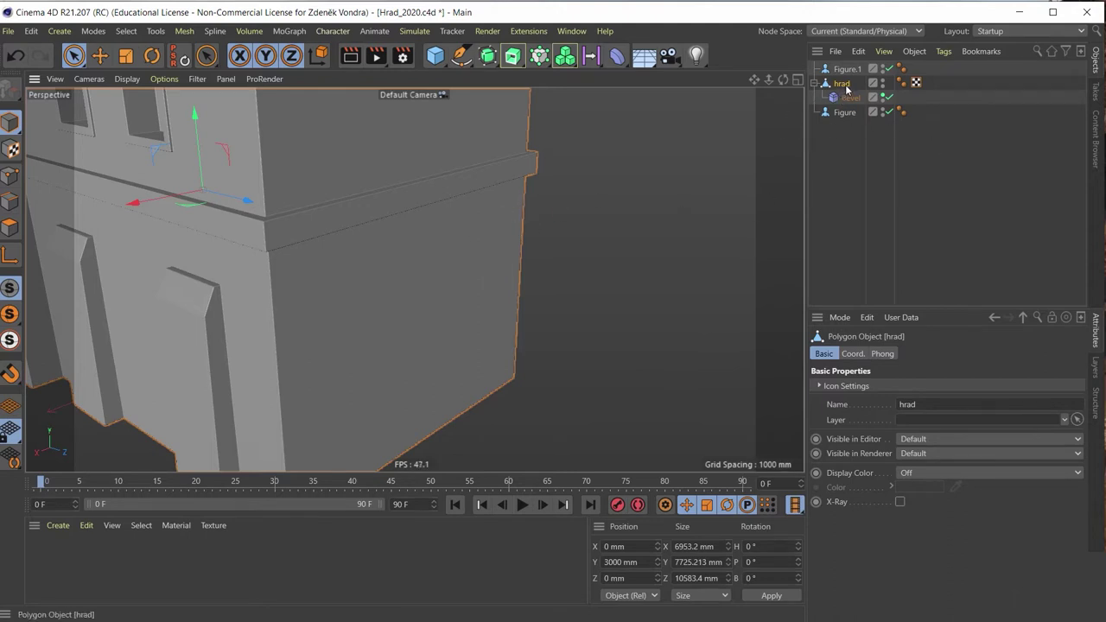
# In Polygon mode, select the lower front wall face at the building corner
pyautogui.click(10, 201)
pyautogui.moveTo(492, 333)
pyautogui.keyDown('alt'); pyautogui.mouseDown()
pyautogui.moveTo(432, 361)
pyautogui.moveTo(292, 326)
pyautogui.moveTo(422, 328)
pyautogui.moveTo(432, 293)
pyautogui.moveTo(422, 328)
pyautogui.moveTo(428, 296)
pyautogui.moveTo(413, 298)
pyautogui.moveTo(459, 296)
pyautogui.moveTo(242, 336)
pyautogui.moveTo(420, 288)
pyautogui.moveTo(328, 301)
pyautogui.moveTo(371, 301)
pyautogui.moveTo(434, 248)
pyautogui.mouseUp(); pyautogui.keyUp('alt')
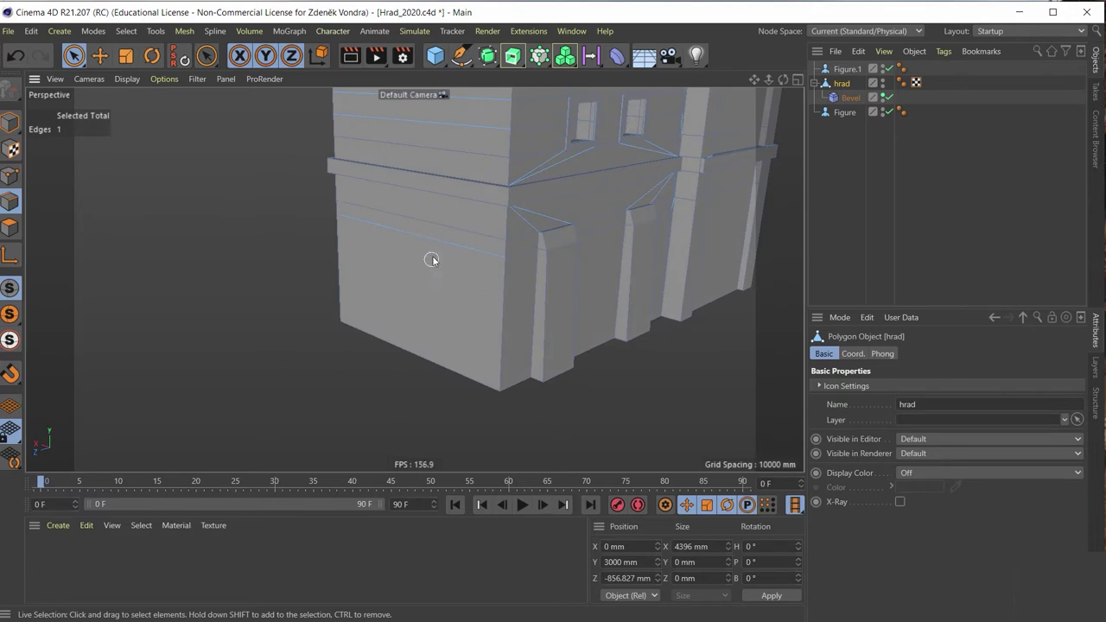
pyautogui.click(421, 241)
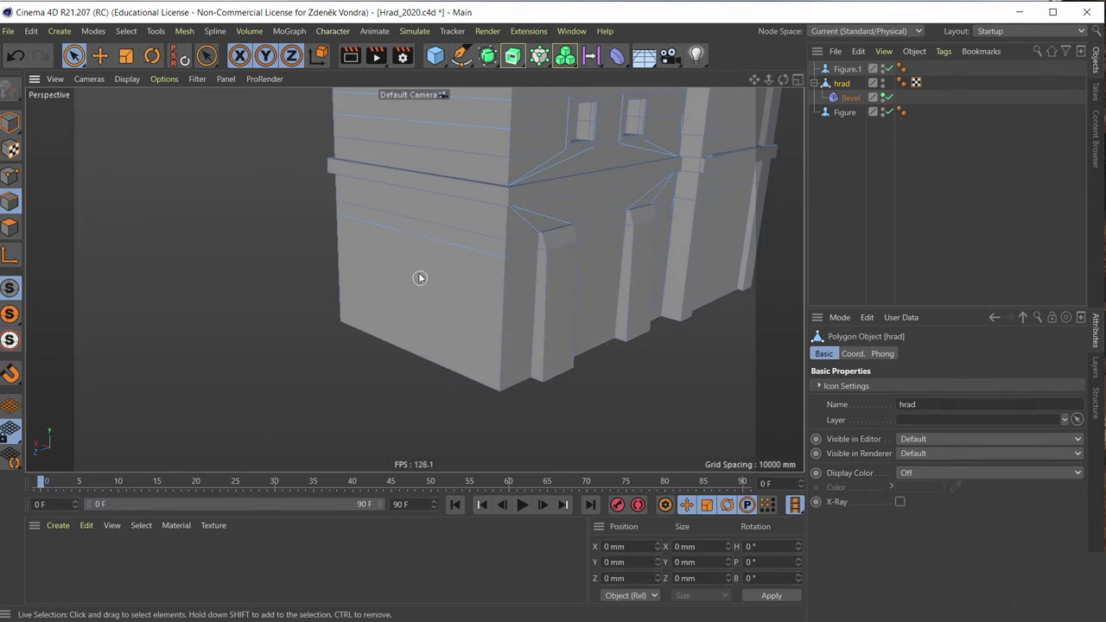
pyautogui.click(3, 229)
pyautogui.click(427, 263)
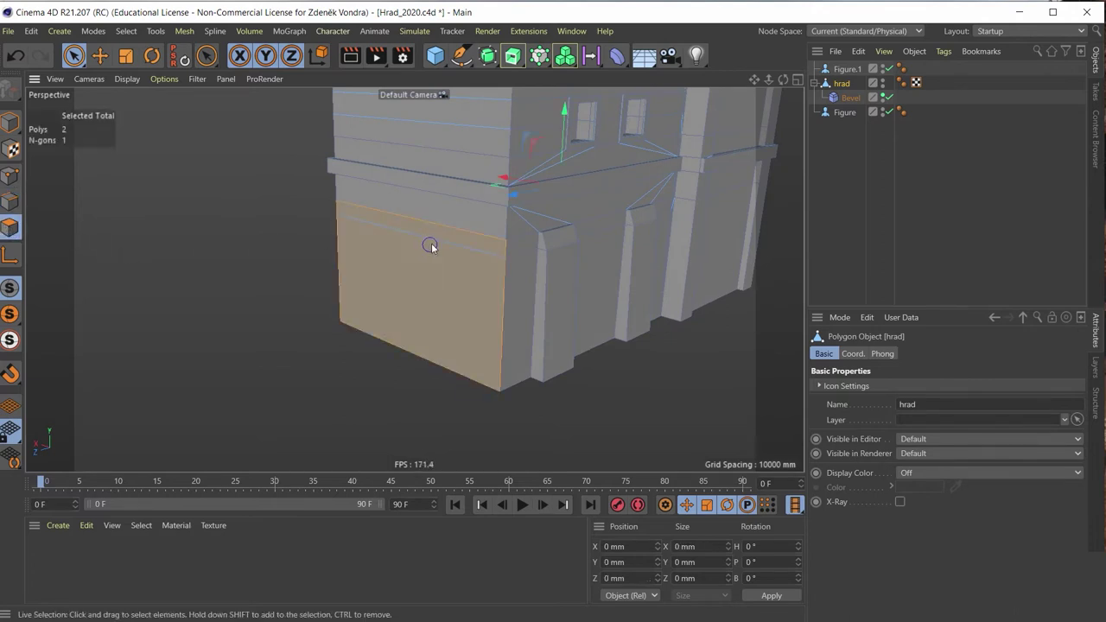
pyautogui.moveTo(418, 299)
pyautogui.keyDown('alt'); pyautogui.mouseDown()
pyautogui.moveTo(571, 323)
pyautogui.moveTo(548, 285)
pyautogui.moveTo(549, 344)
pyautogui.moveTo(437, 251)
pyautogui.moveTo(455, 264)
pyautogui.moveTo(539, 250)
pyautogui.mouseUp(); pyautogui.keyUp('alt')
pyautogui.click(518, 256)
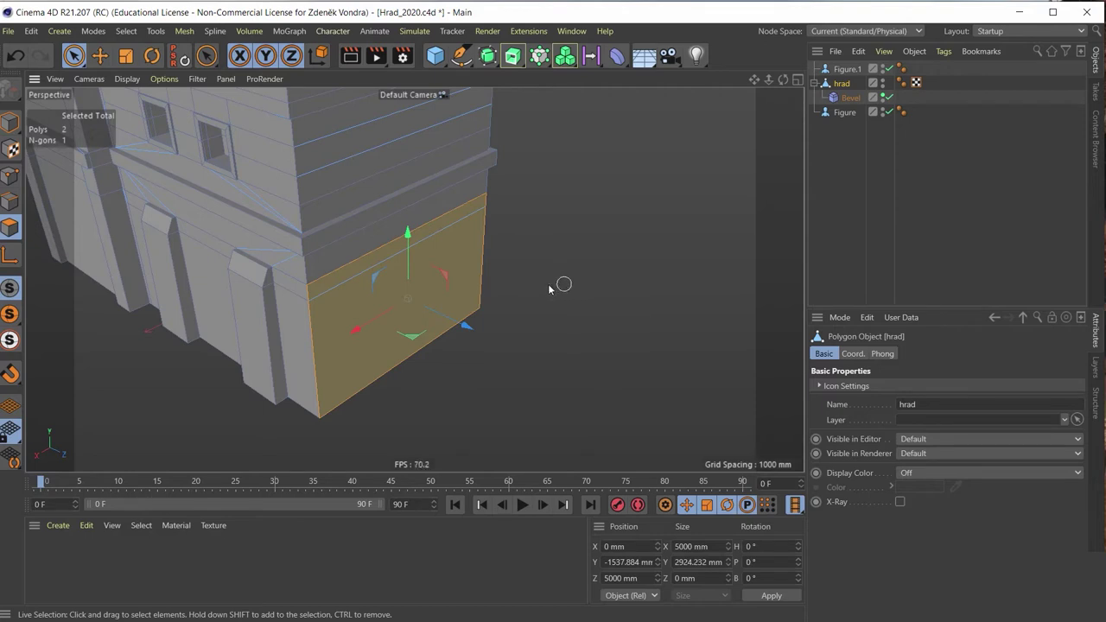
pyautogui.click(549, 287)
pyautogui.click(440, 221)
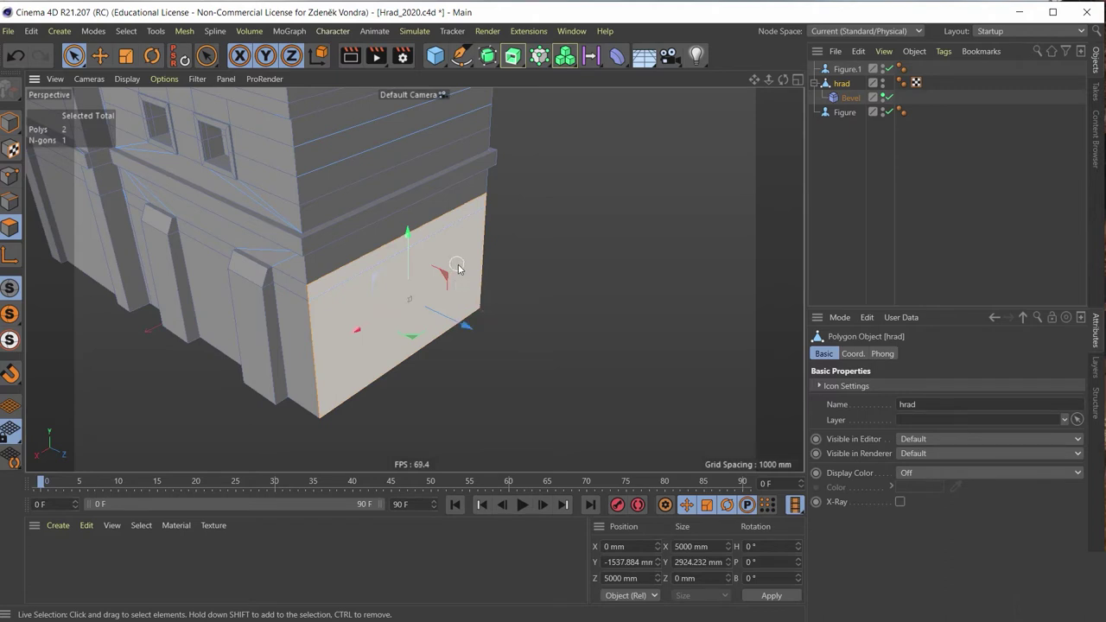
# Plane Cut the corner face on the YZ plane with 2 cuts spaced 2000 mm apart
pyautogui.press('k')
pyautogui.press('j')
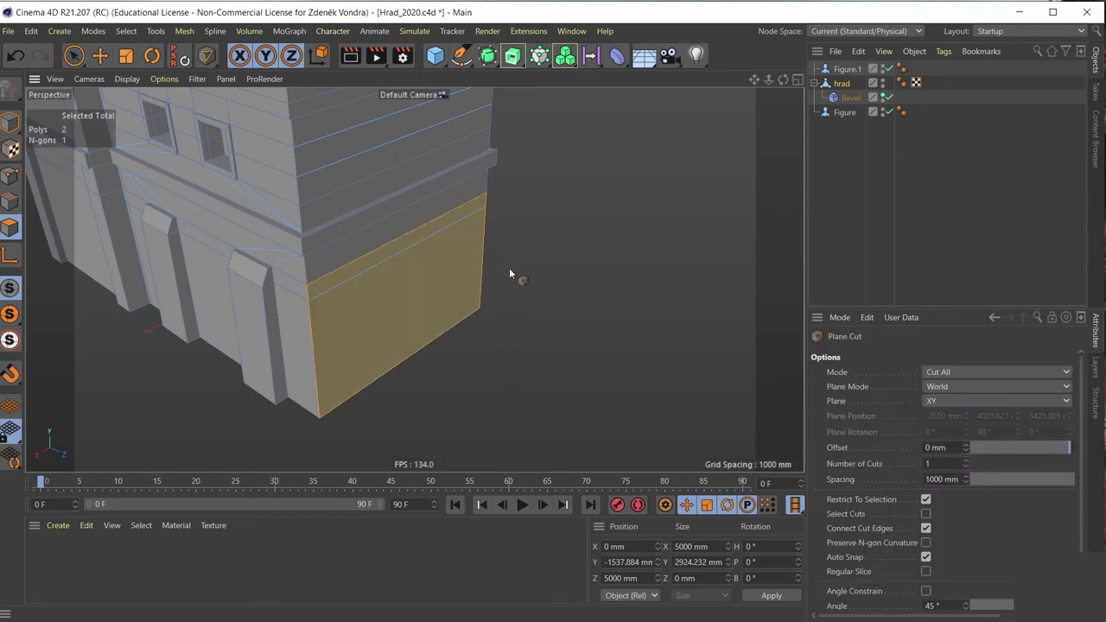
pyautogui.keyDown('alt'); pyautogui.moveTo(510, 274); pyautogui.dragTo(409, 249); pyautogui.keyUp('alt')
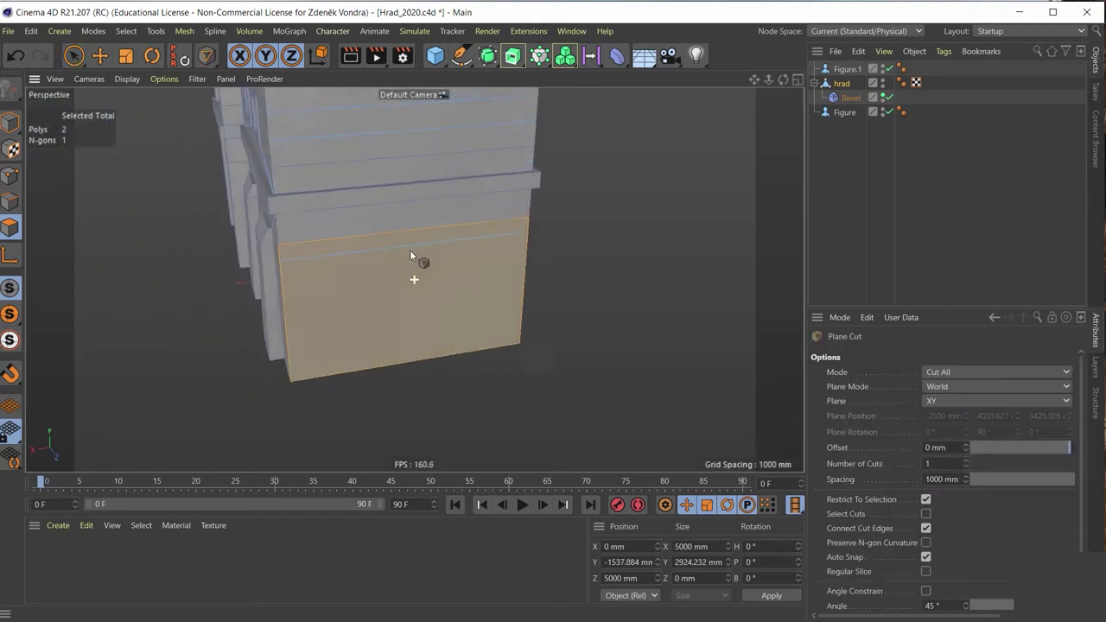
pyautogui.click(944, 401)
pyautogui.click(958, 430)
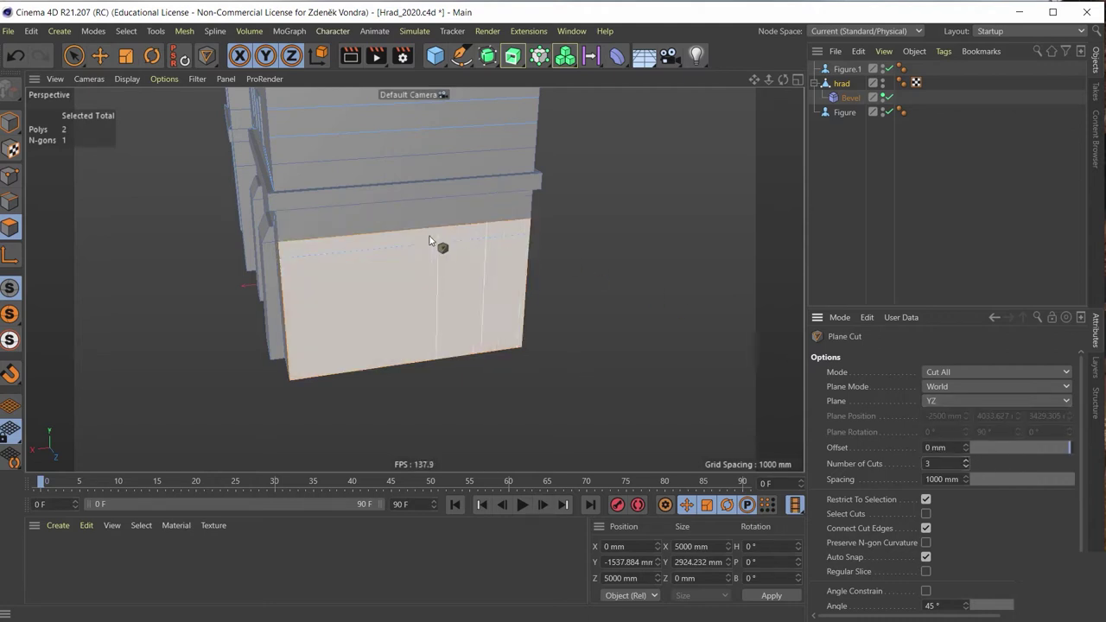
pyautogui.doubleClick(930, 462)
pyautogui.write('3')
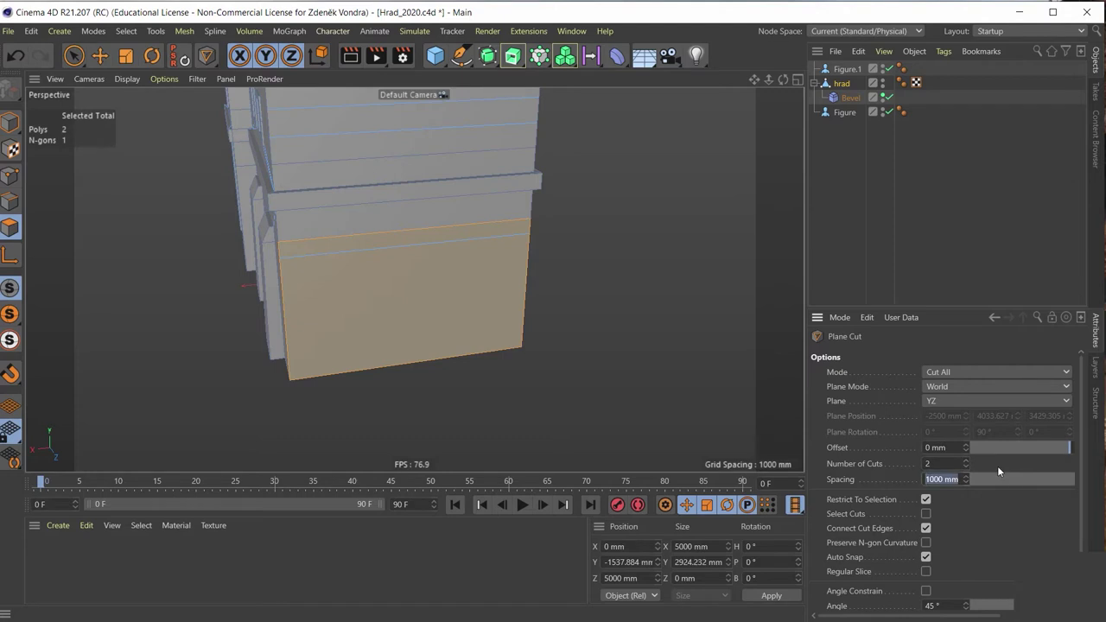
pyautogui.write('2000')
pyautogui.press('Return')
pyautogui.click(371, 271)
pyautogui.keyDown('alt'); pyautogui.moveTo(371, 271); pyautogui.dragTo(462, 366); pyautogui.keyUp('alt')
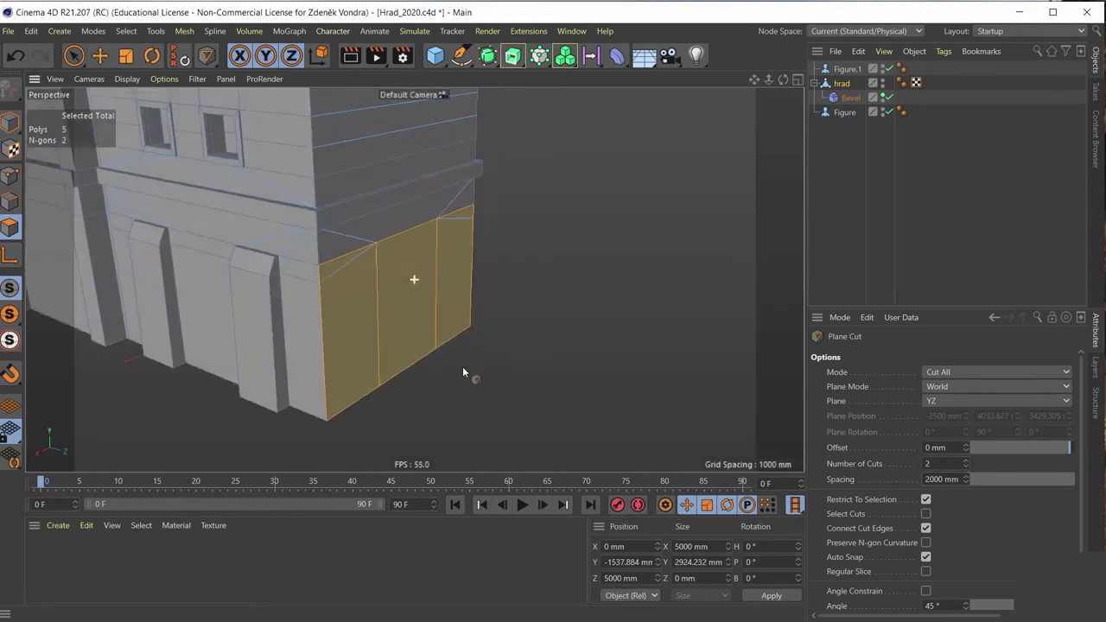
# Extrude the middle strip about 6484 mm outward into a long wall block
pyautogui.click(73, 54)
pyautogui.click(416, 259)
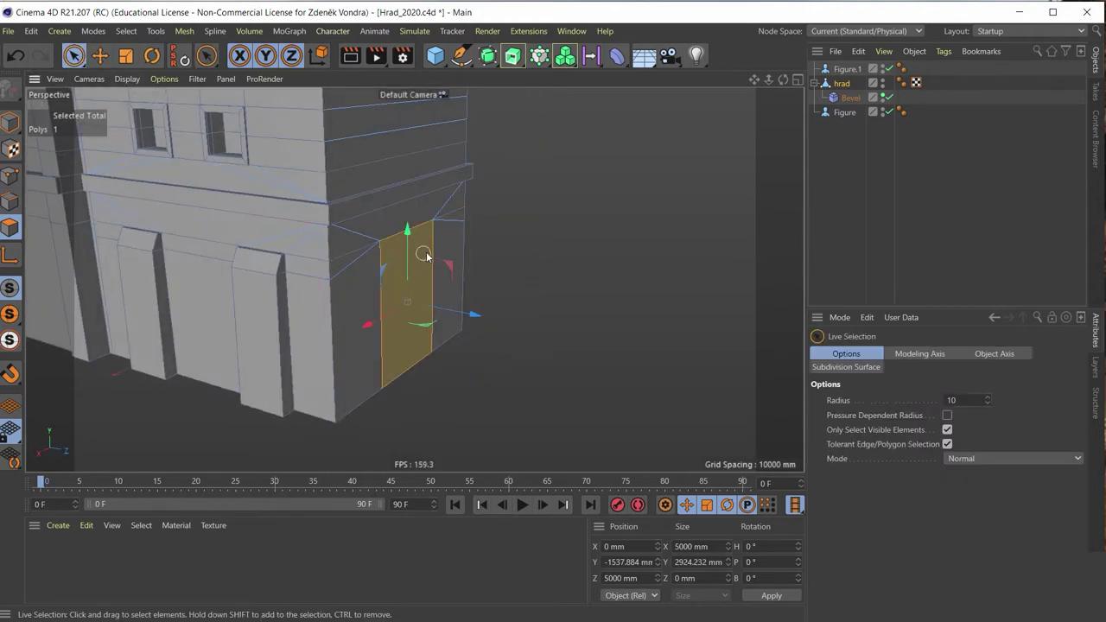
pyautogui.moveTo(471, 309)
pyautogui.keyDown('ctrl'); pyautogui.mouseDown()
pyautogui.moveTo(747, 425)
pyautogui.moveTo(819, 437)
pyautogui.mouseUp(); pyautogui.keyUp('ctrl')
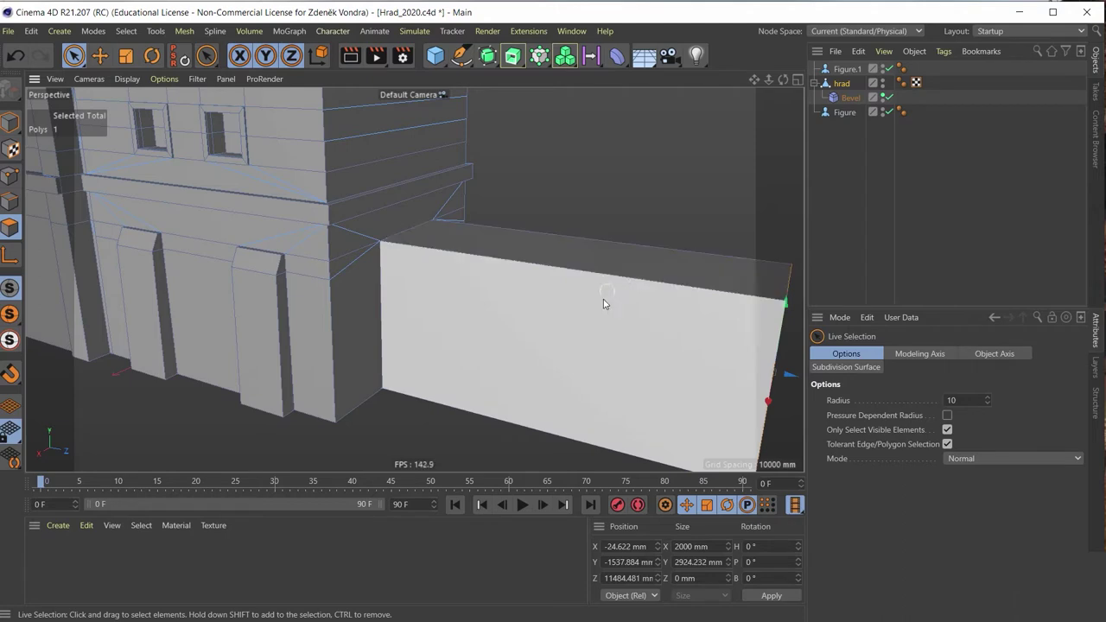
pyautogui.moveTo(602, 303)
pyautogui.keyDown('alt'); pyautogui.mouseDown()
pyautogui.moveTo(501, 279)
pyautogui.moveTo(474, 298)
pyautogui.moveTo(545, 271)
pyautogui.moveTo(589, 297)
pyautogui.moveTo(644, 275)
pyautogui.mouseUp(); pyautogui.keyUp('alt')
pyautogui.click(649, 273)
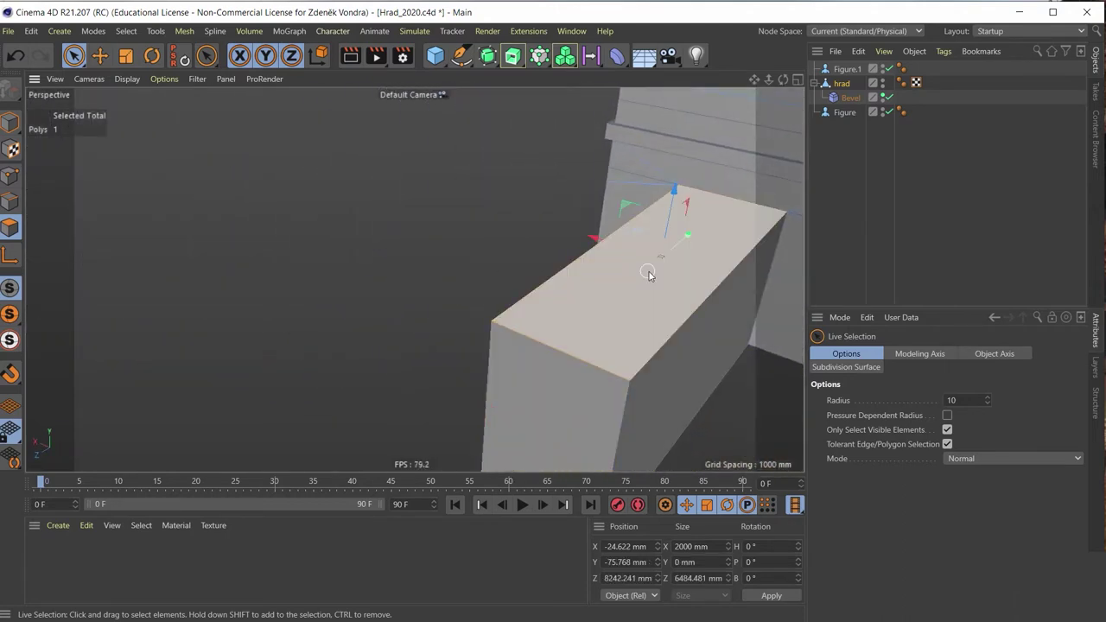
# Inner-extrude the long wall's top face with a 300 mm offset, leaving a rim
pyautogui.rightClick(659, 274)
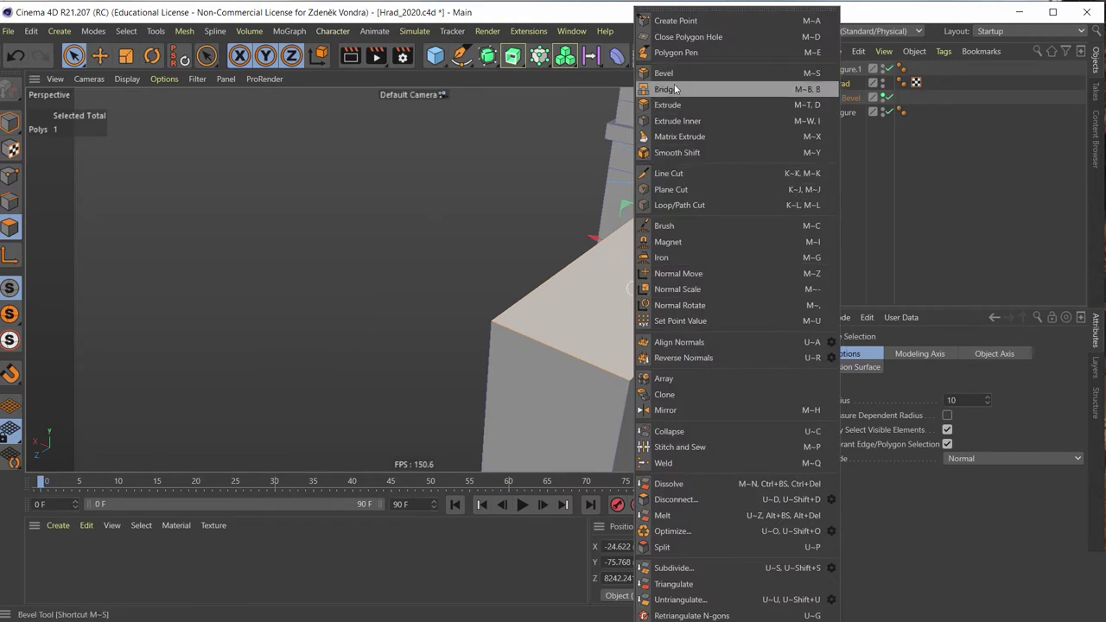
pyautogui.click(678, 126)
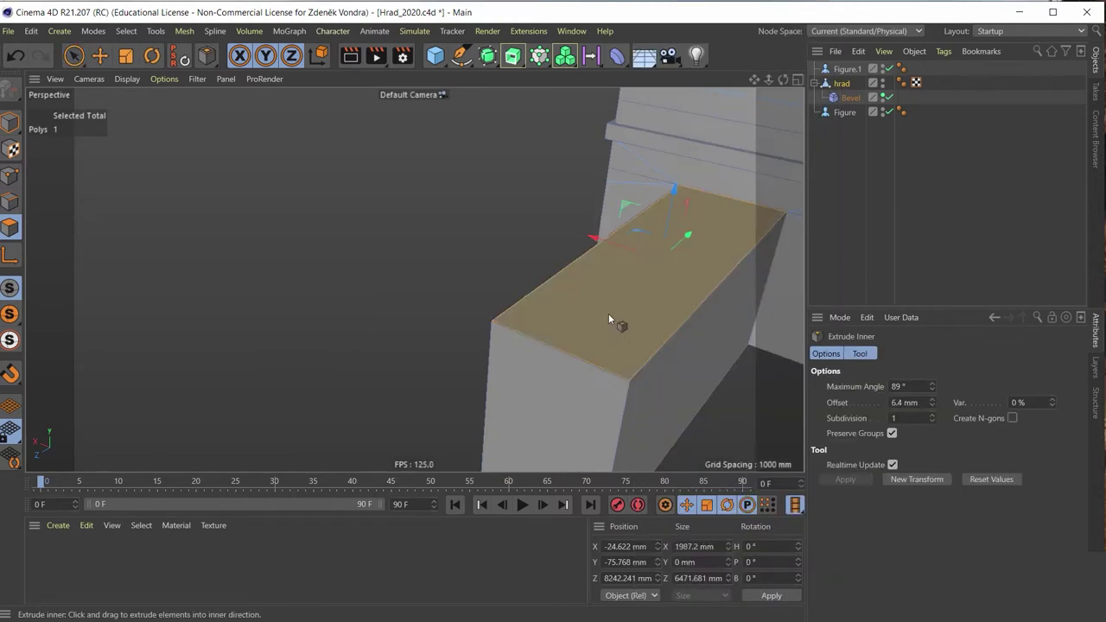
pyautogui.moveTo(591, 317); pyautogui.dragTo(473, 306)
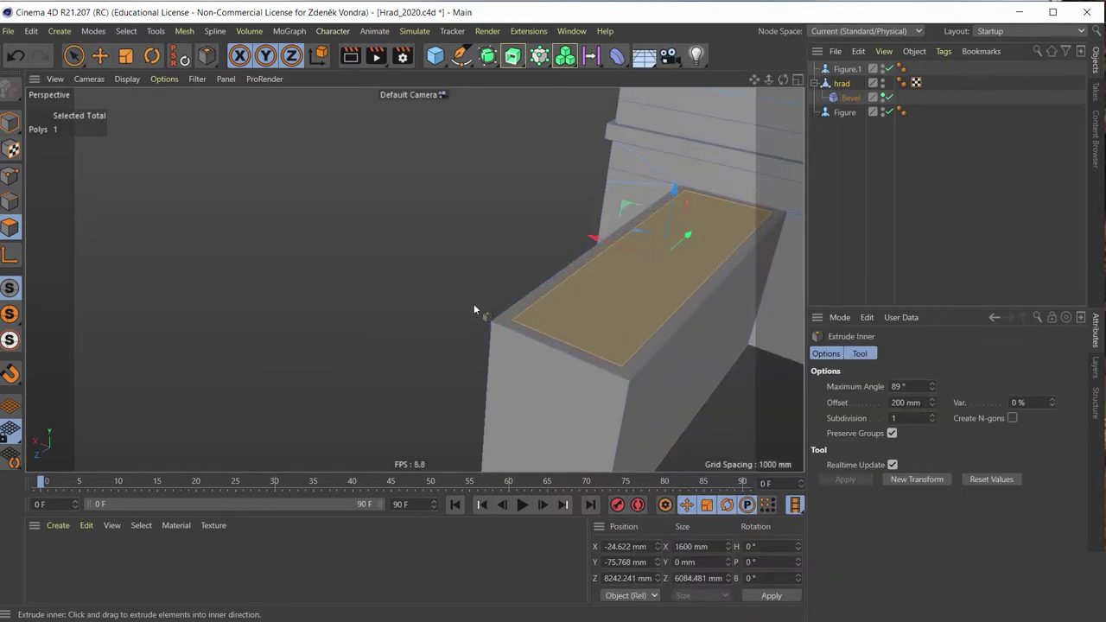
pyautogui.moveTo(467, 308); pyautogui.dragTo(459, 304)
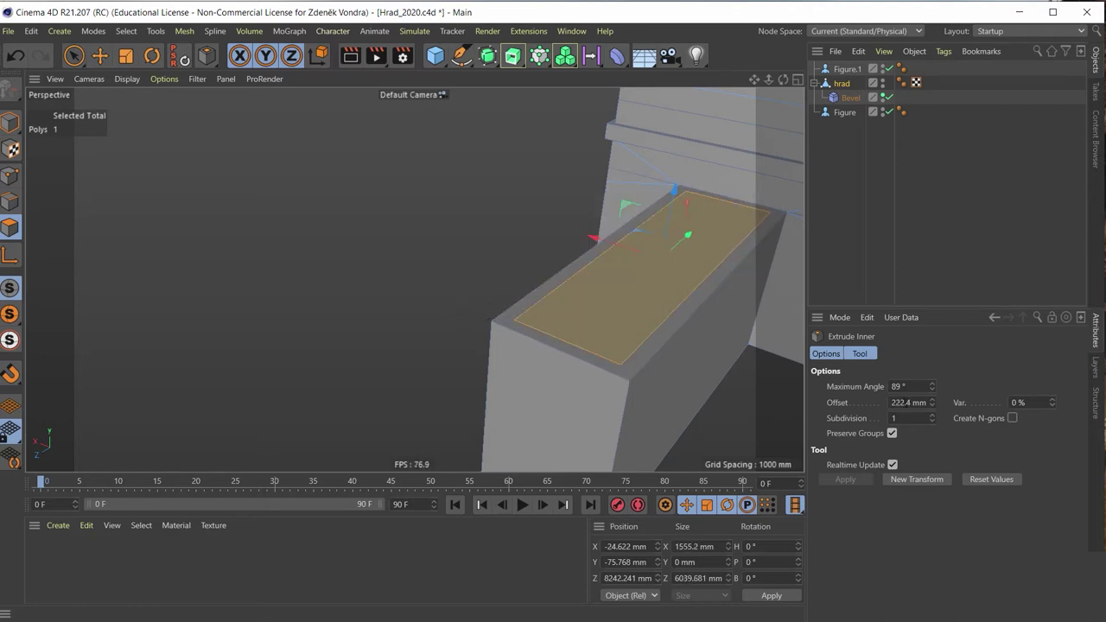
pyautogui.moveTo(890, 402); pyautogui.dragTo(964, 403)
pyautogui.write('300')
pyautogui.press('Return')
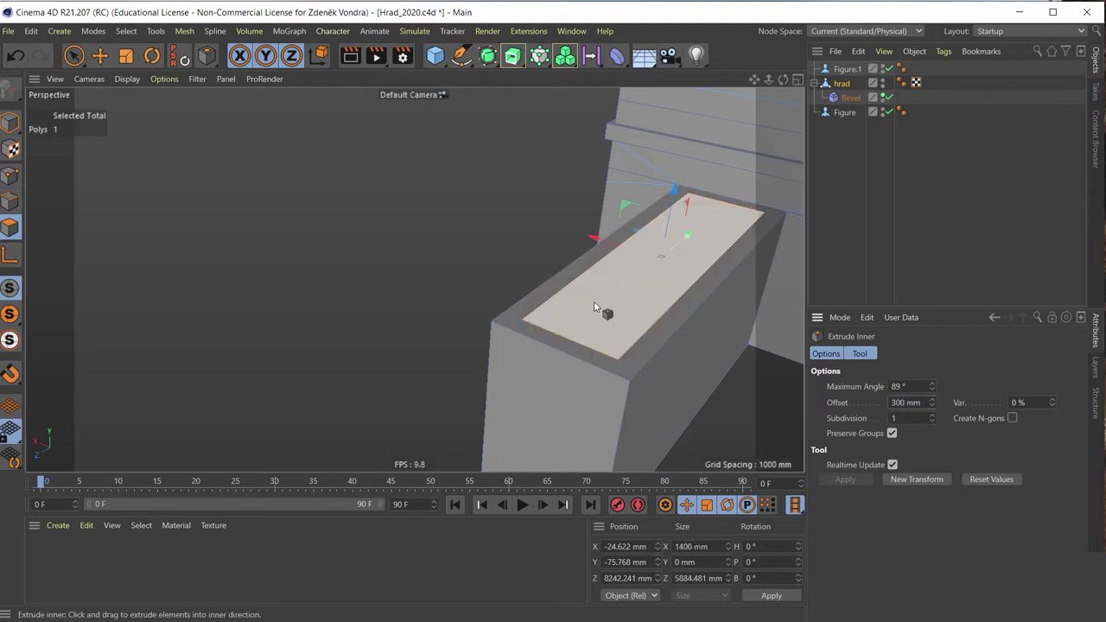
pyautogui.moveTo(601, 295)
pyautogui.keyDown('alt'); pyautogui.mouseDown()
pyautogui.moveTo(767, 303)
pyautogui.moveTo(669, 169)
pyautogui.mouseUp(); pyautogui.keyUp('alt')
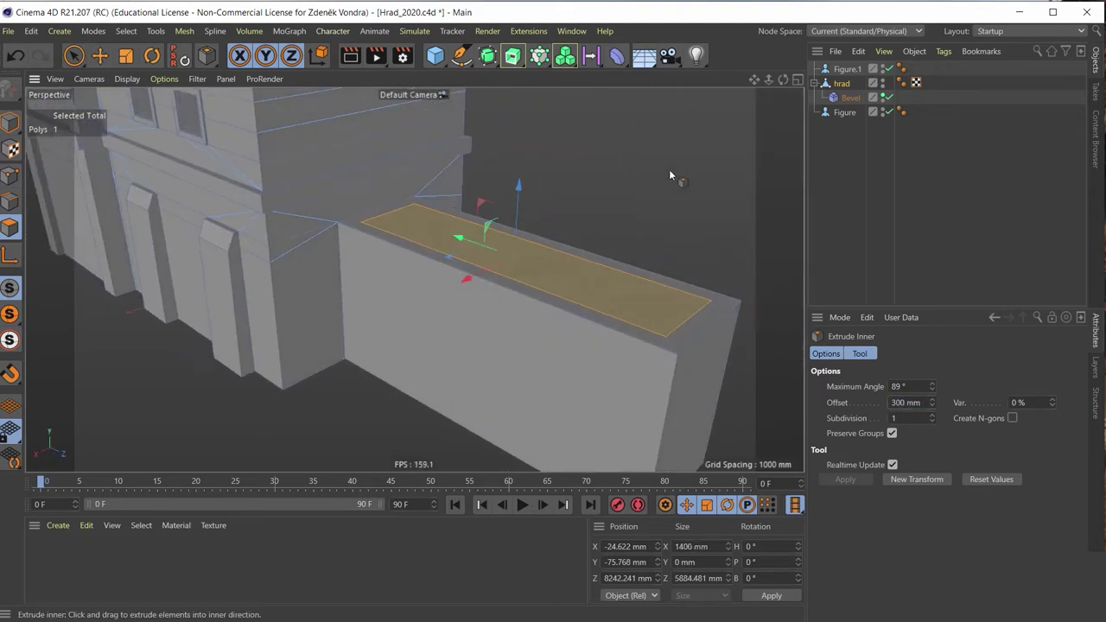
pyautogui.moveTo(518, 215)
pyautogui.mouseDown()
pyautogui.moveTo(533, 231)
pyautogui.moveTo(548, 205)
pyautogui.mouseUp()
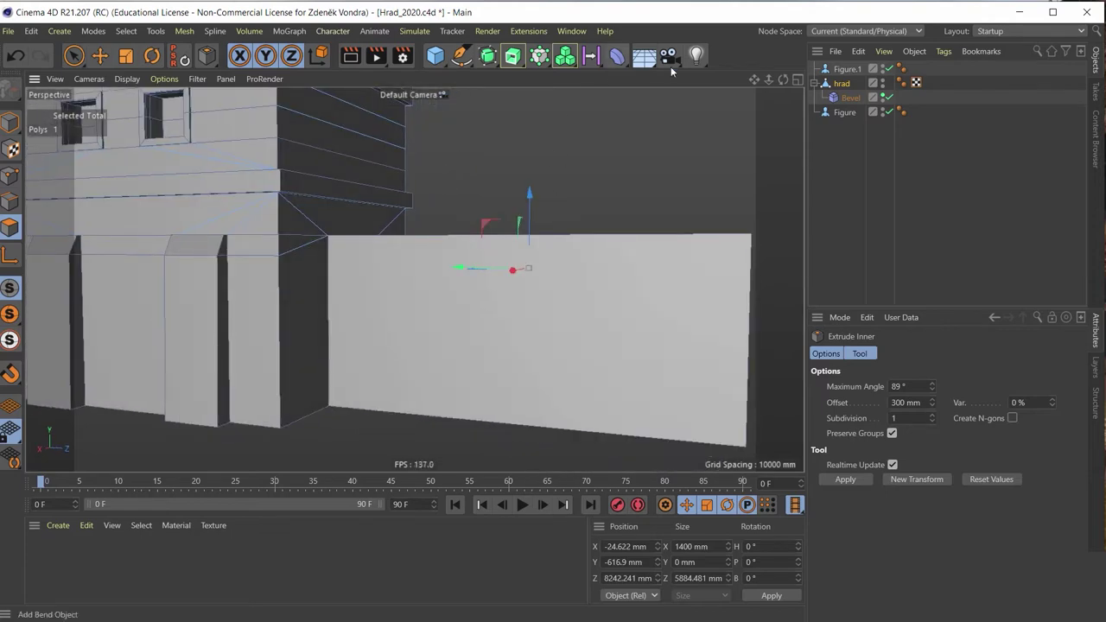
# Box-select the points along the wall's top in the enlarged Right view
pyautogui.click(797, 84)
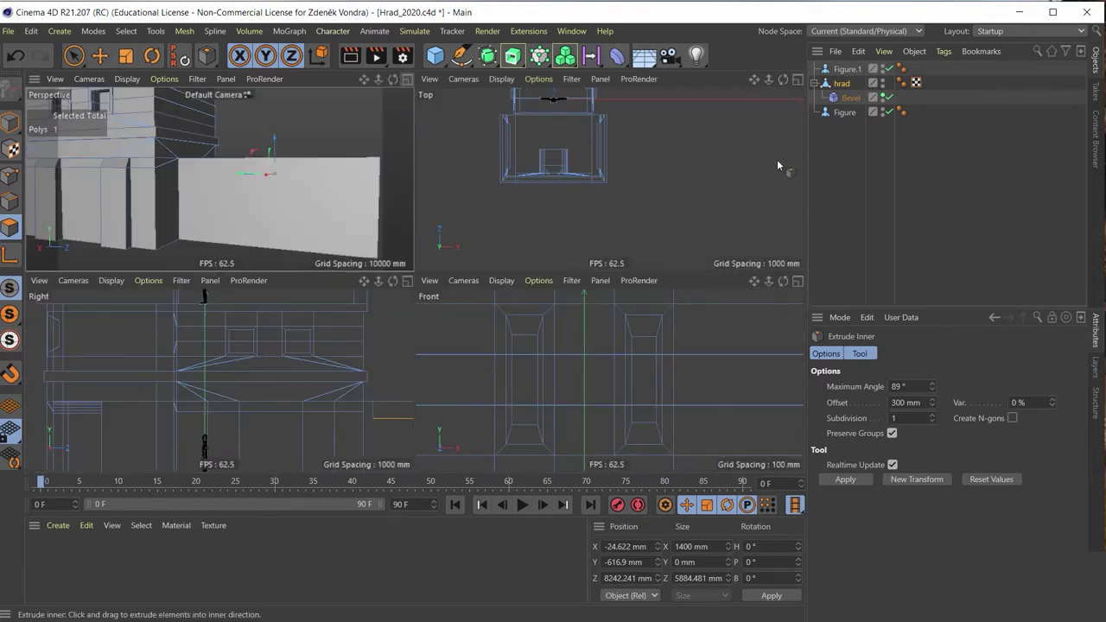
pyautogui.middleClick(412, 287)
pyautogui.moveTo(442, 307)
pyautogui.keyDown('alt'); pyautogui.mouseDown(button='right')
pyautogui.moveTo(391, 254)
pyautogui.moveTo(317, 244)
pyautogui.moveTo(367, 249)
pyautogui.mouseUp(button='right'); pyautogui.keyUp('alt')
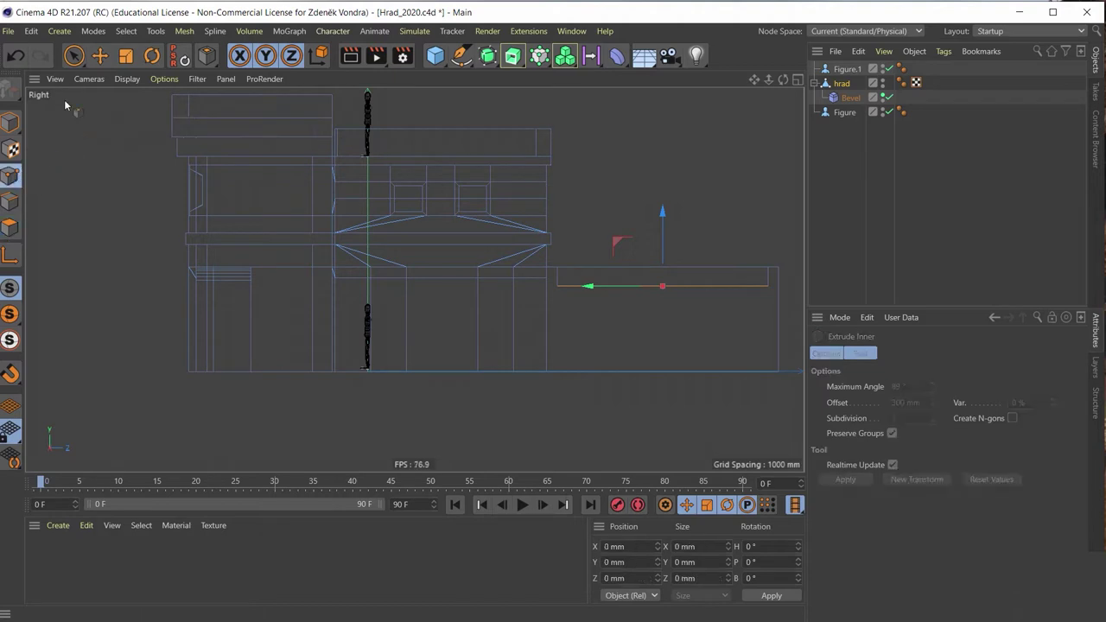
pyautogui.click(73, 56)
pyautogui.click(104, 99)
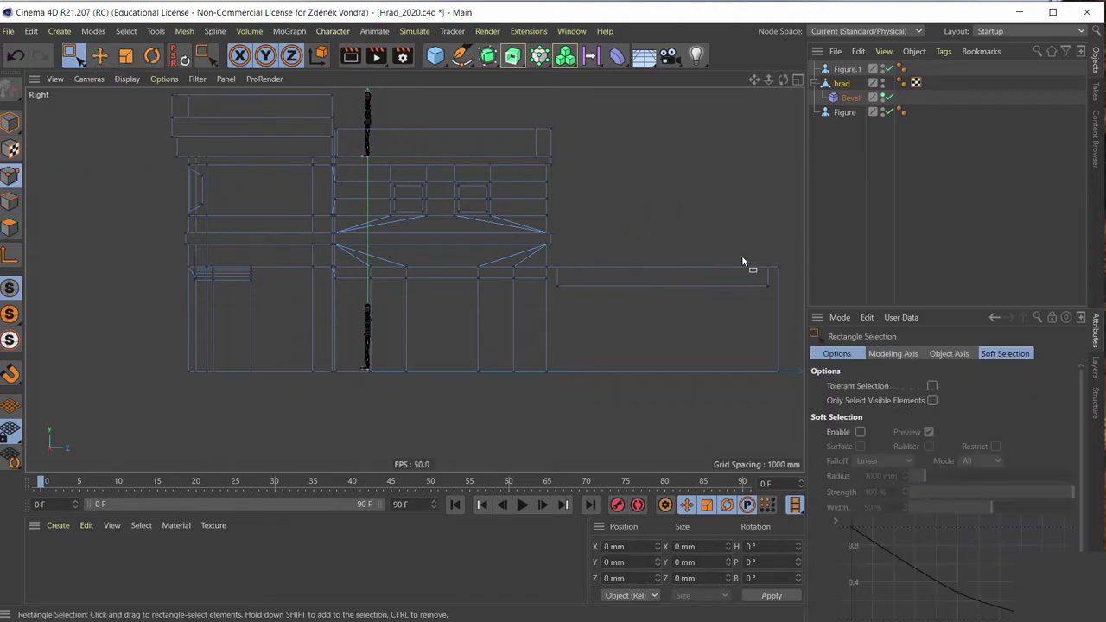
pyautogui.moveTo(643, 205); pyautogui.dragTo(578, 247)
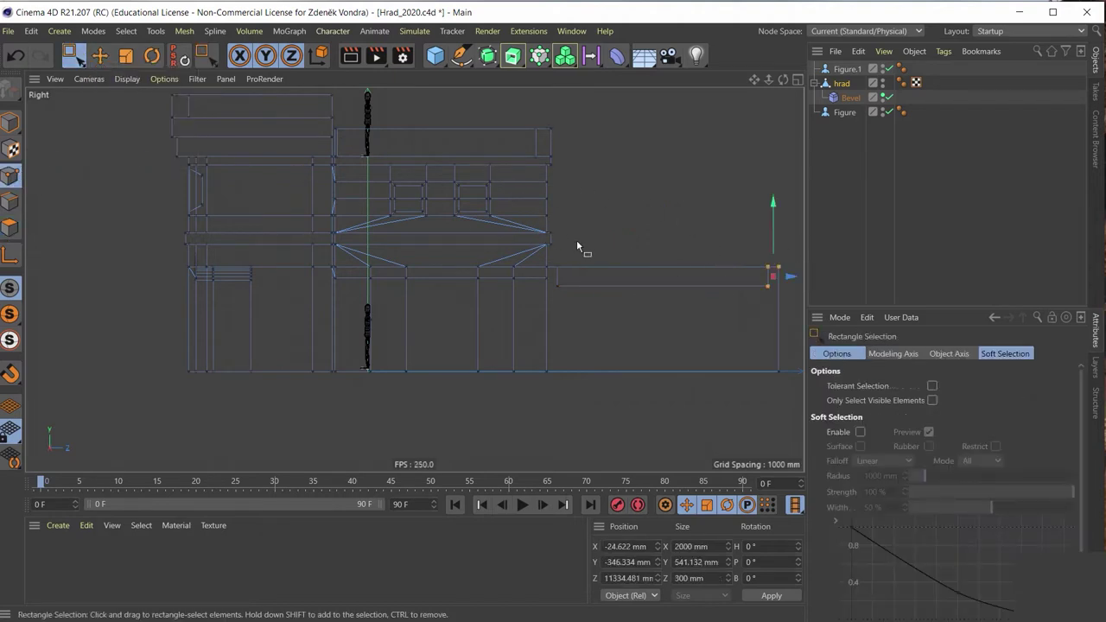
pyautogui.moveTo(792, 248); pyautogui.dragTo(536, 300)
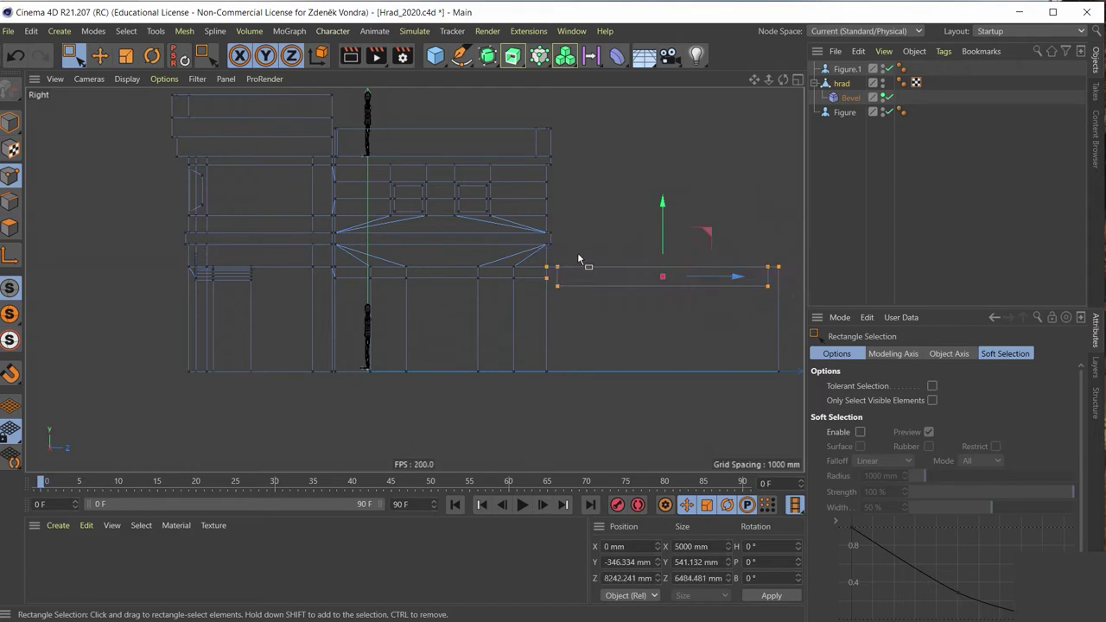
# Raise the wall's top points about 505 mm along Y
pyautogui.click(796, 79)
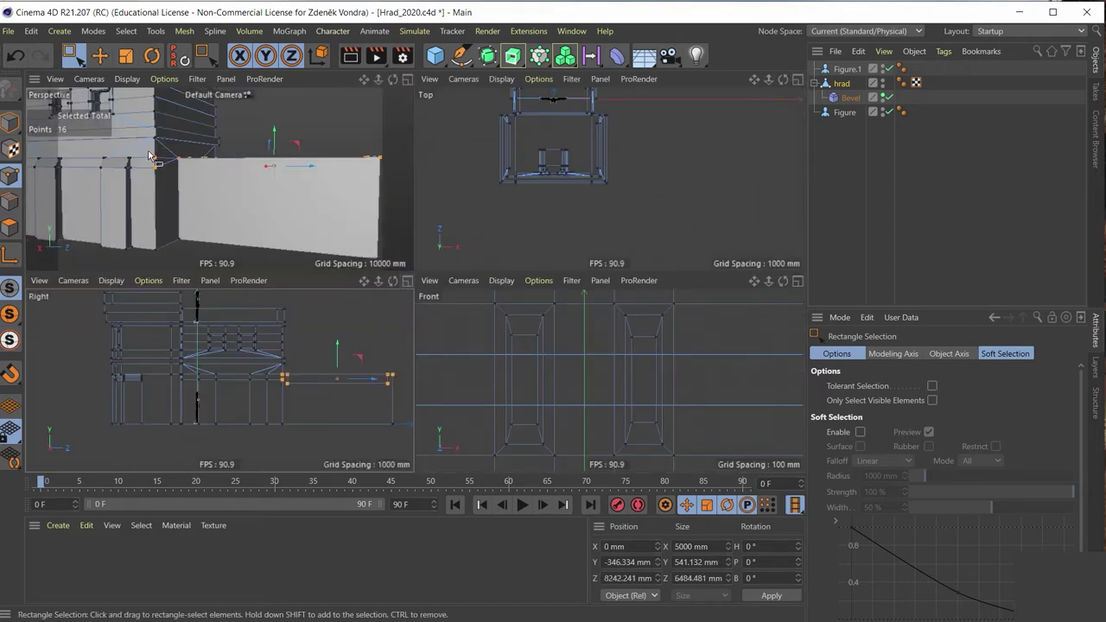
pyautogui.moveTo(149, 154)
pyautogui.keyDown('alt'); pyautogui.mouseDown()
pyautogui.moveTo(4, 214)
pyautogui.moveTo(286, 202)
pyautogui.moveTo(279, 195)
pyautogui.mouseUp(); pyautogui.keyUp('alt')
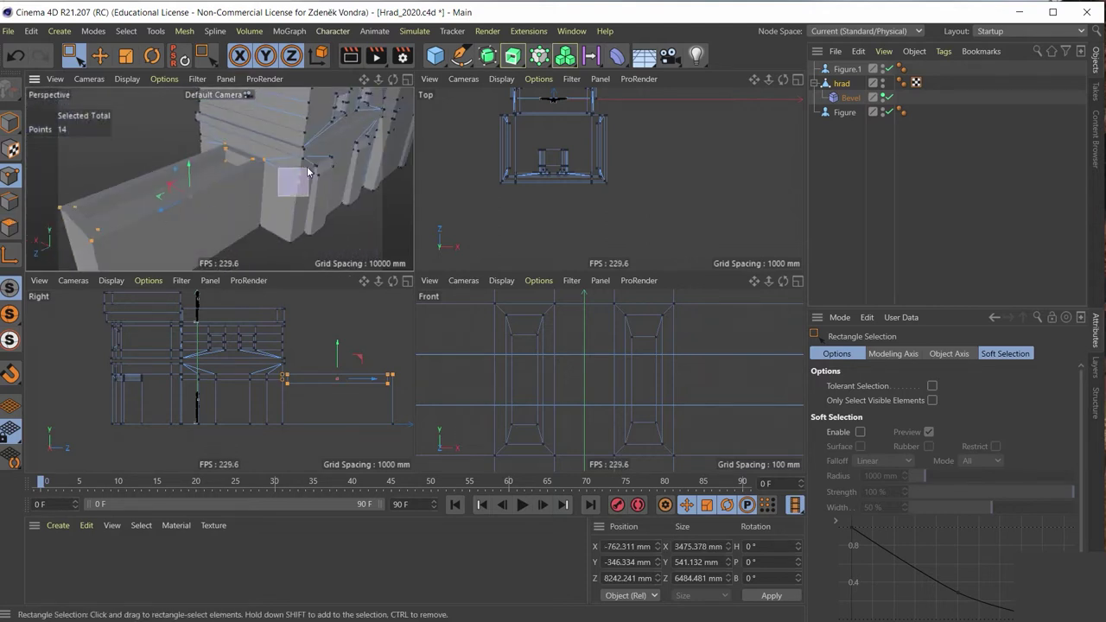
pyautogui.click(406, 78)
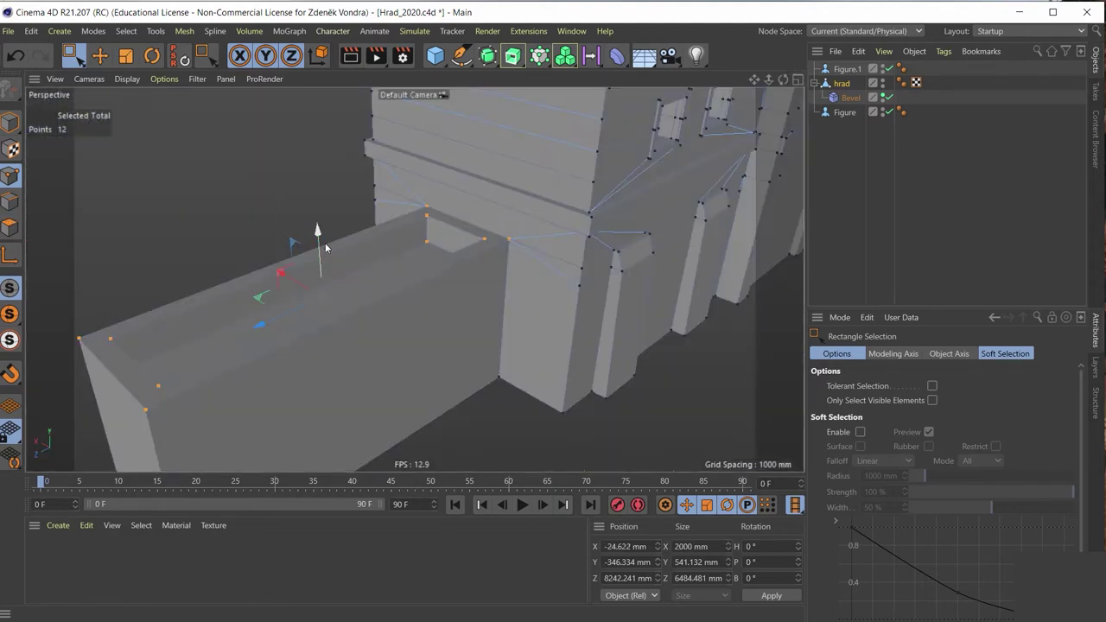
pyautogui.moveTo(322, 241)
pyautogui.mouseDown()
pyautogui.moveTo(318, 205)
pyautogui.moveTo(516, 221)
pyautogui.moveTo(614, 201)
pyautogui.moveTo(652, 177)
pyautogui.moveTo(585, 195)
pyautogui.mouseUp()
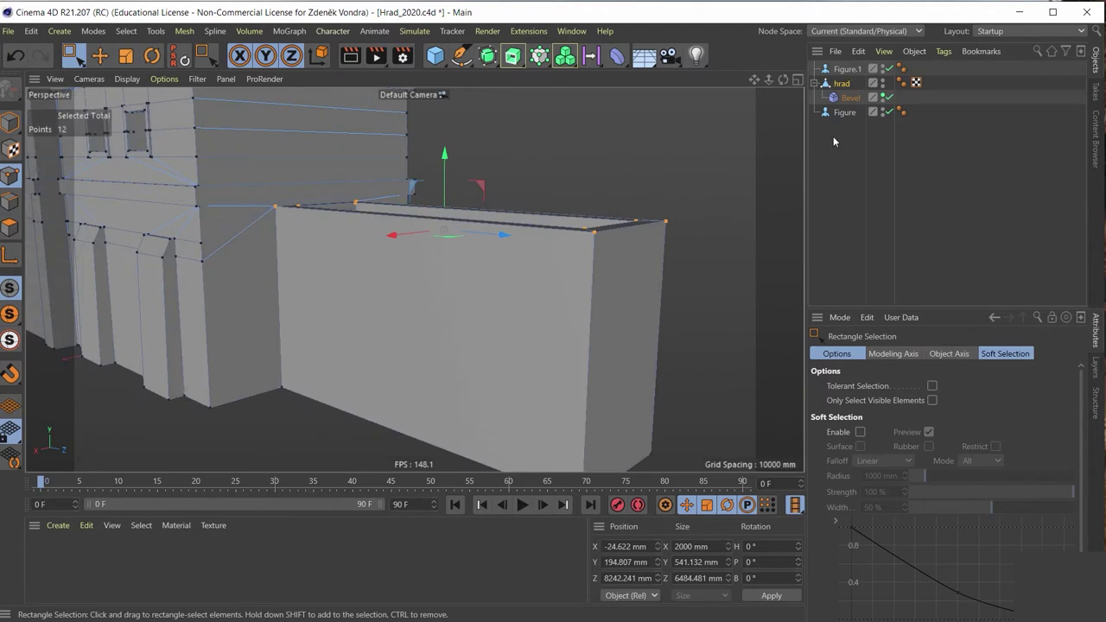
# Check the raised wall in the Right view, then return to Perspective looking down
pyautogui.click(795, 79)
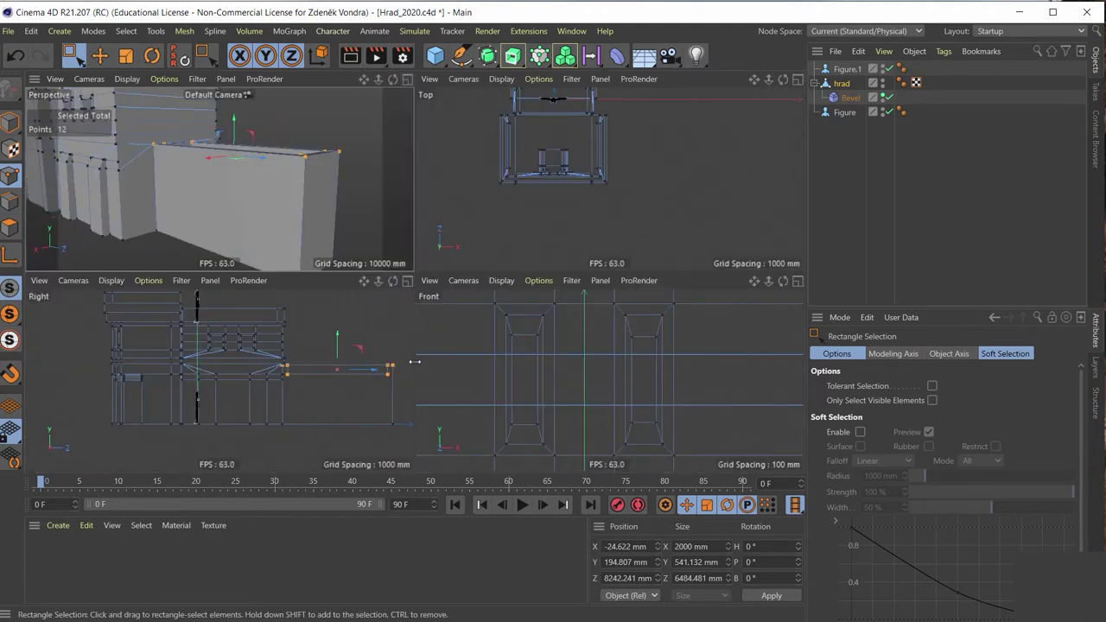
pyautogui.click(407, 280)
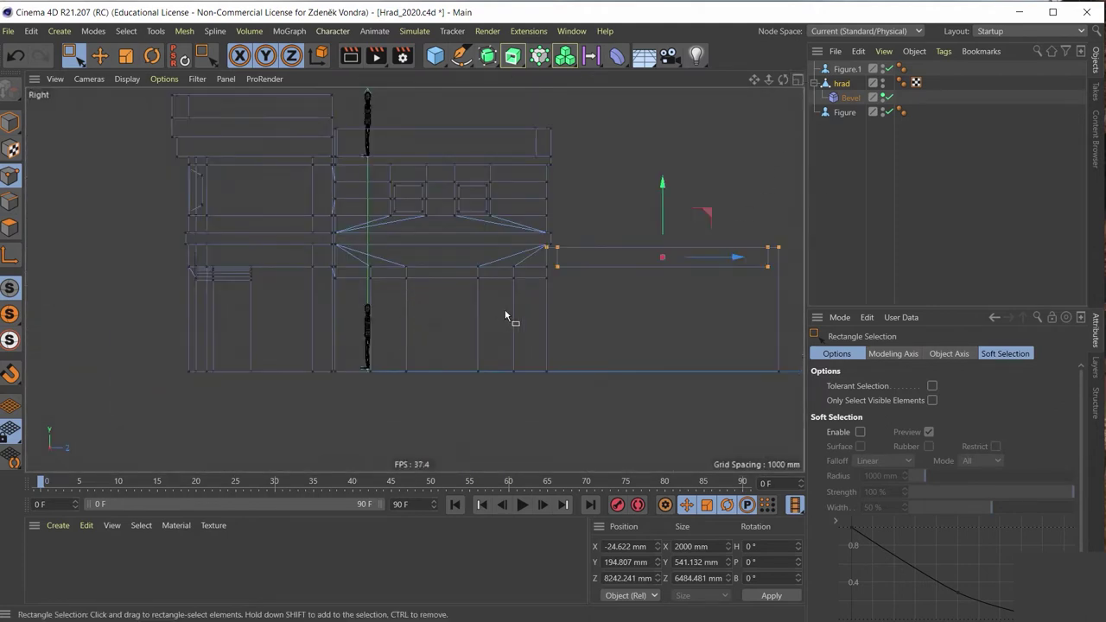
pyautogui.scroll(-2, 424, 307)
pyautogui.scroll(3, 440, 292)
pyautogui.scroll(-1, 440, 292)
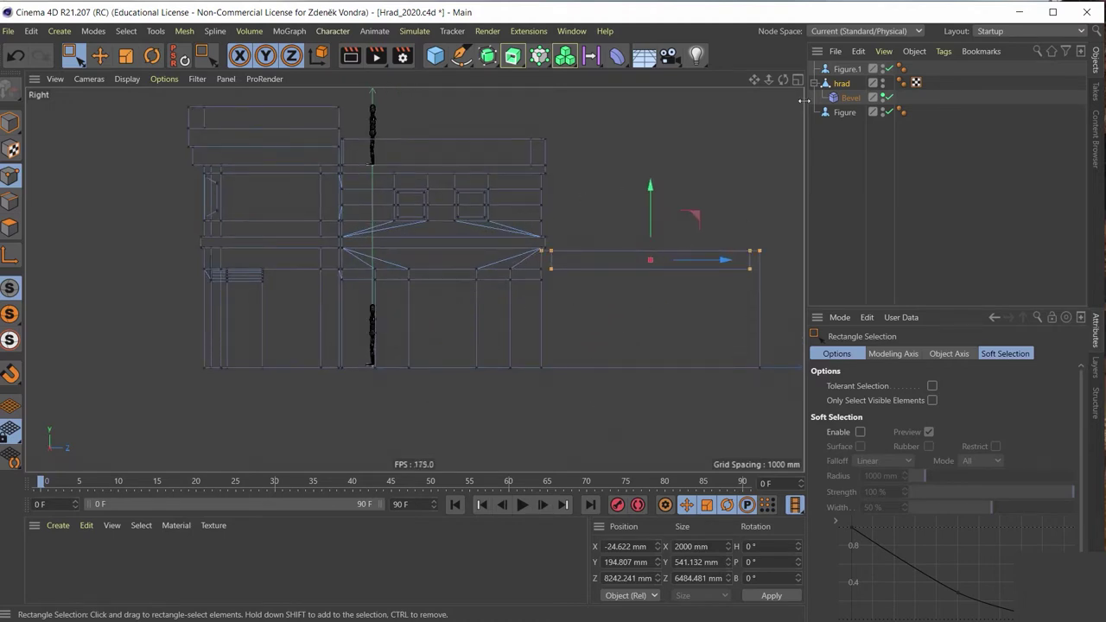
pyautogui.click(797, 78)
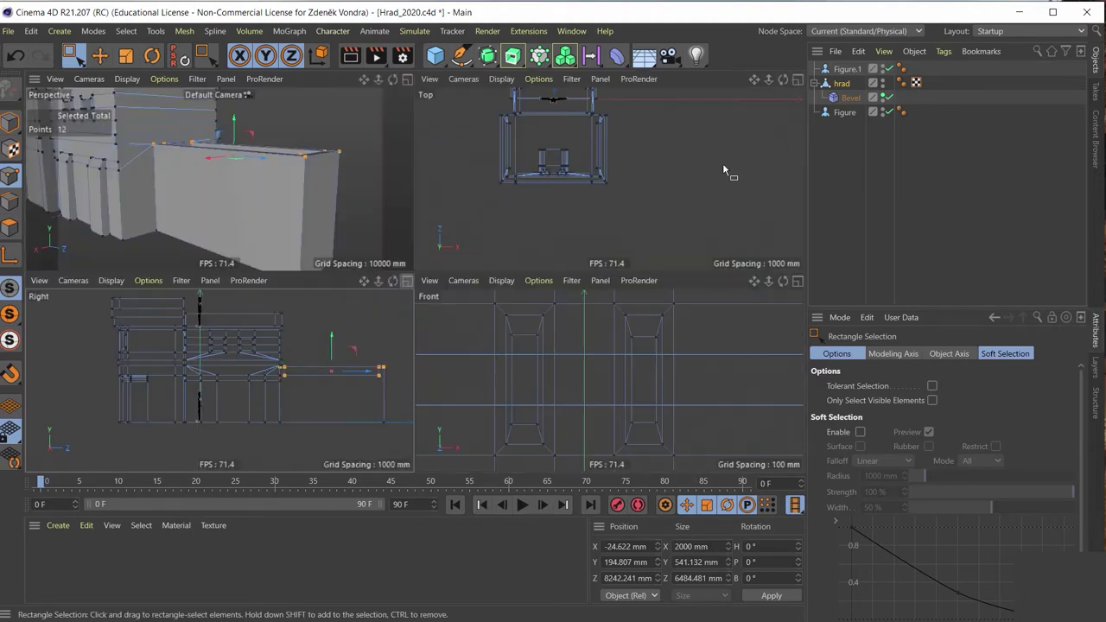
pyautogui.click(406, 78)
pyautogui.keyDown('alt'); pyautogui.moveTo(419, 335); pyautogui.dragTo(439, 320); pyautogui.keyUp('alt')
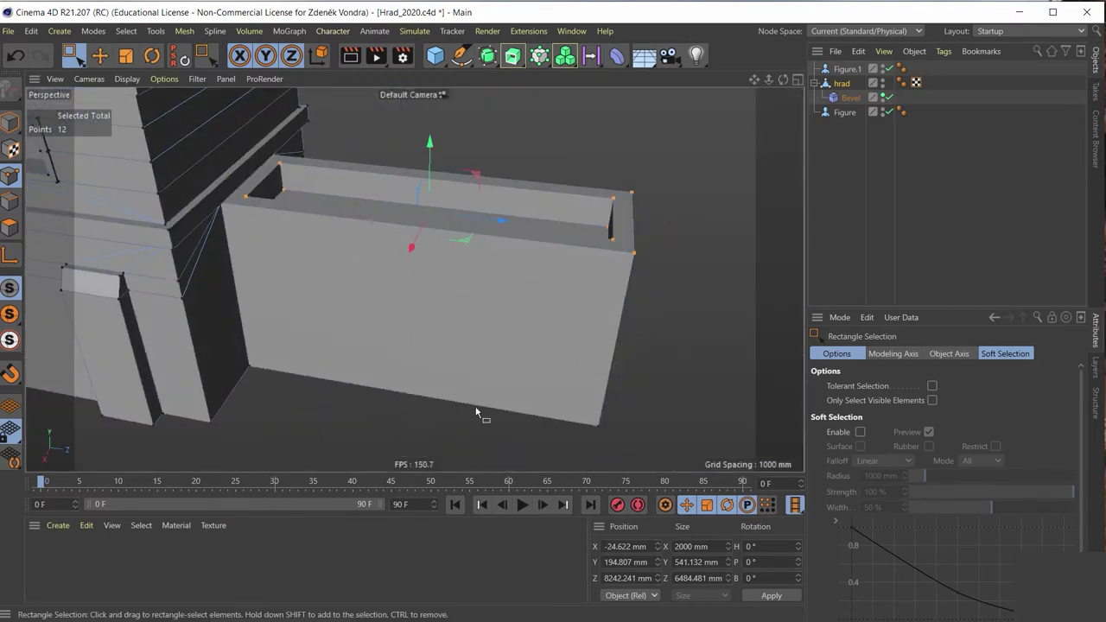
# With Live Selection in Polygon mode, select the wall block's front and end faces
pyautogui.click(9, 227)
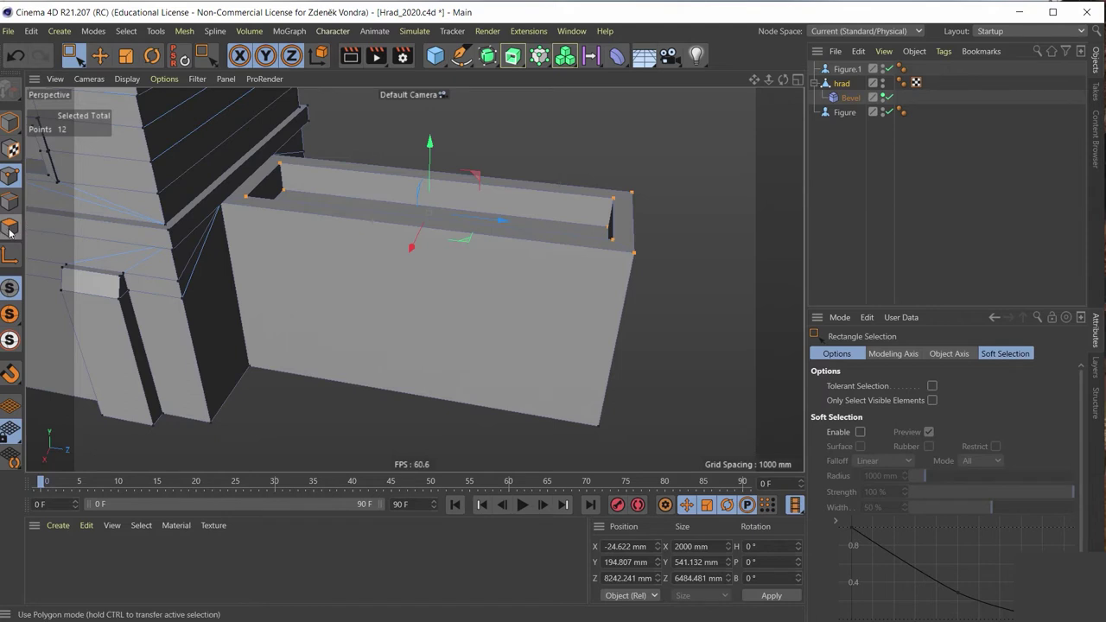
pyautogui.click(388, 205)
pyautogui.moveTo(75, 65); pyautogui.dragTo(121, 75)
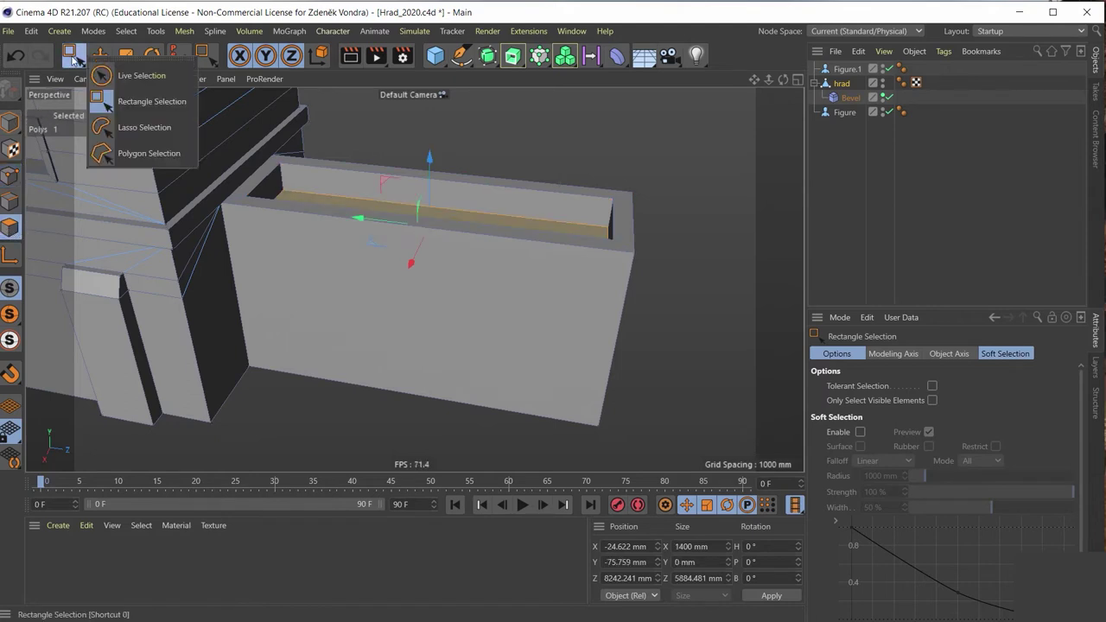
pyautogui.click(323, 289)
pyautogui.click(323, 289)
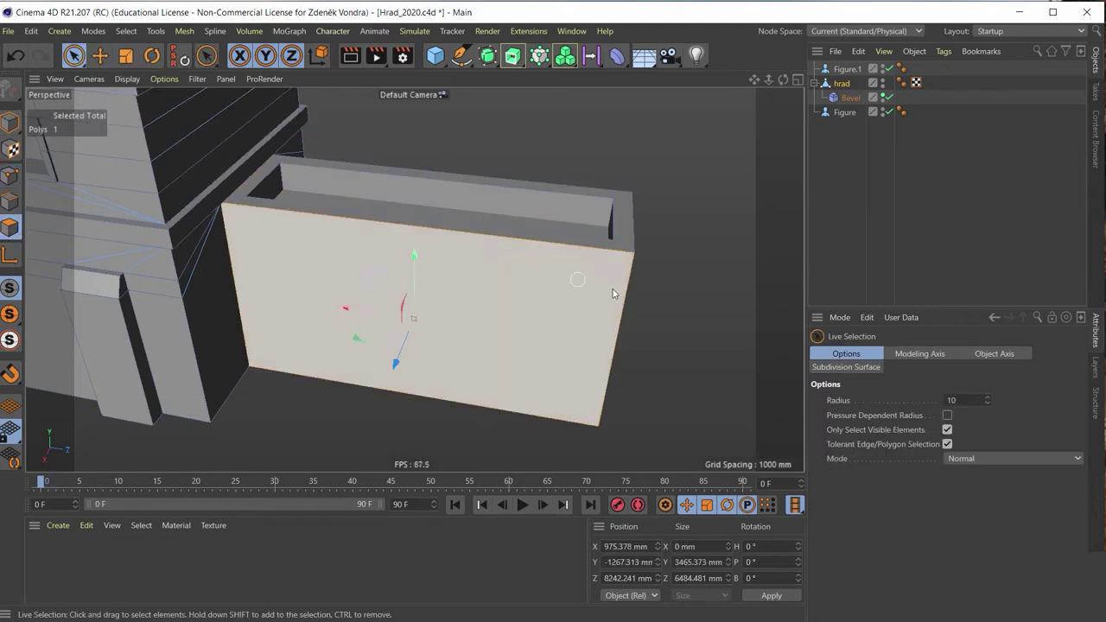
pyautogui.moveTo(562, 310)
pyautogui.keyDown('alt'); pyautogui.mouseDown()
pyautogui.moveTo(706, 296)
pyautogui.moveTo(640, 342)
pyautogui.mouseUp(); pyautogui.keyUp('alt')
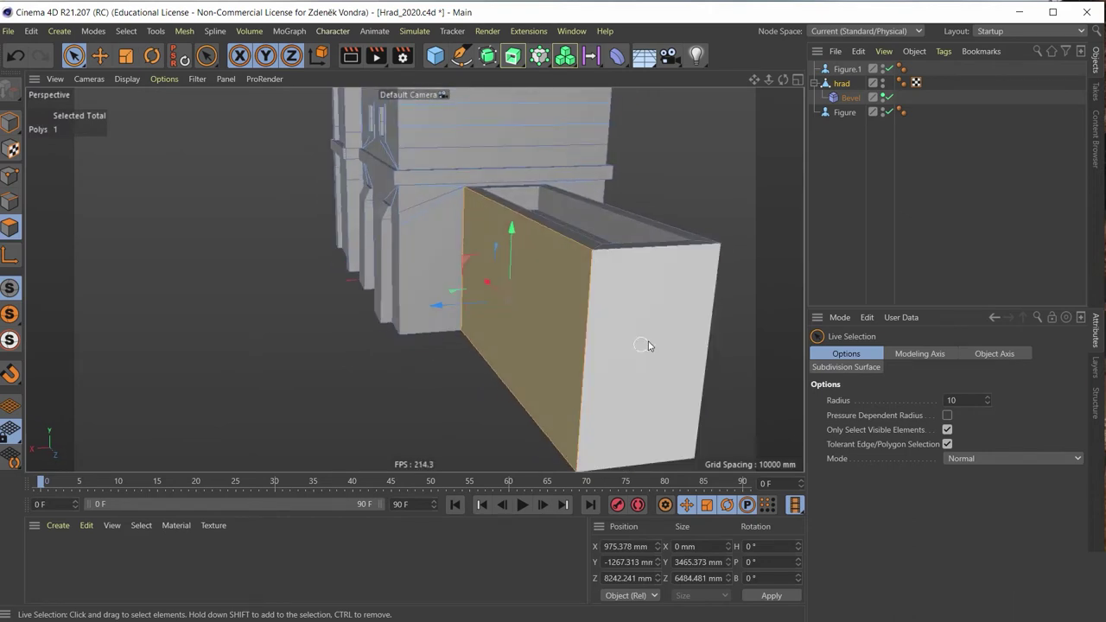
pyautogui.keyDown('shift'); pyautogui.click(640, 318); pyautogui.keyUp('shift')
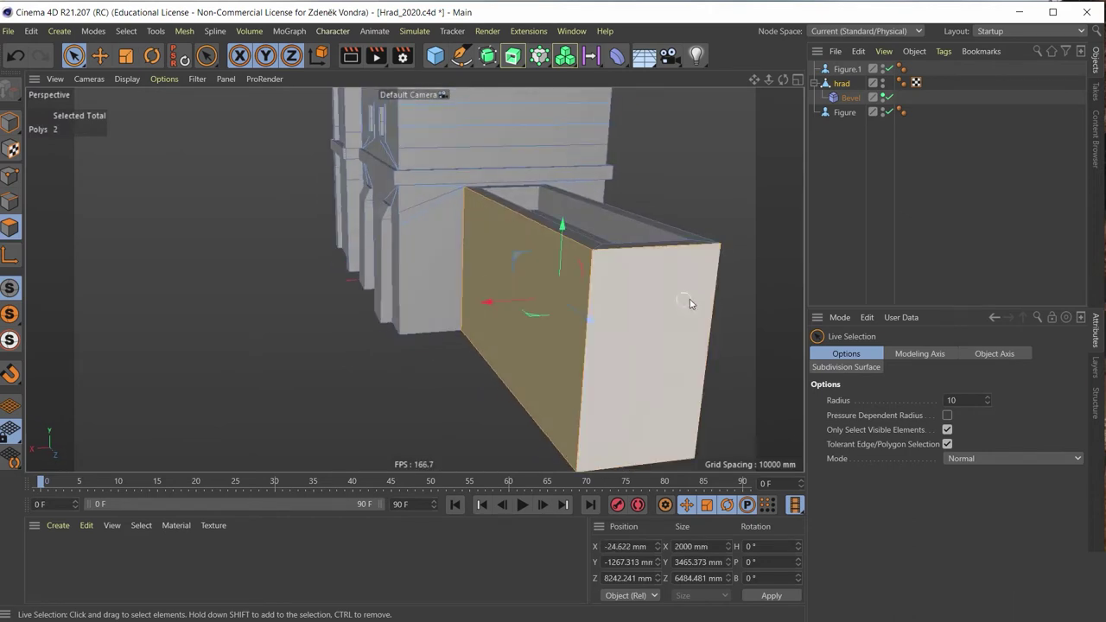
# Add the block's long side and top faces to the selection
pyautogui.moveTo(689, 299)
pyautogui.keyDown('alt'); pyautogui.mouseDown()
pyautogui.moveTo(551, 286)
pyautogui.moveTo(585, 251)
pyautogui.moveTo(647, 258)
pyautogui.moveTo(498, 257)
pyautogui.mouseUp(); pyautogui.keyUp('alt')
pyautogui.keyDown('shift'); pyautogui.click(608, 314); pyautogui.keyUp('shift')
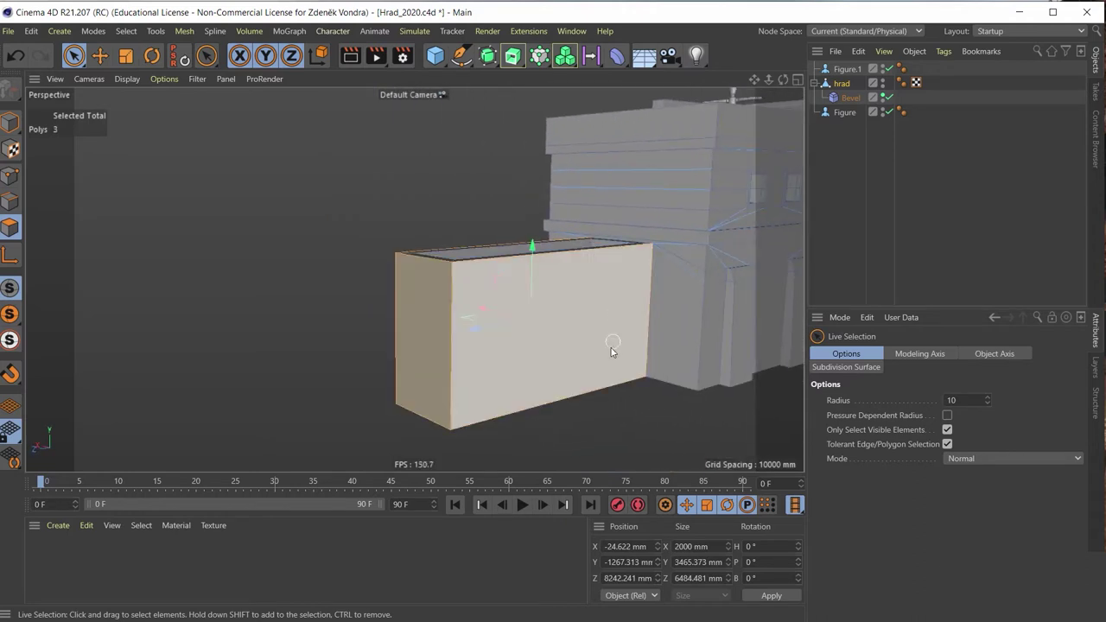
pyautogui.keyDown('alt'); pyautogui.moveTo(610, 345); pyautogui.dragTo(570, 254); pyautogui.keyUp('alt')
pyautogui.keyDown('shift'); pyautogui.click(570, 254); pyautogui.keyUp('shift')
pyautogui.moveTo(598, 379)
pyautogui.keyDown('alt'); pyautogui.mouseDown()
pyautogui.moveTo(704, 375)
pyautogui.moveTo(813, 435)
pyautogui.moveTo(731, 466)
pyautogui.moveTo(778, 388)
pyautogui.moveTo(775, 350)
pyautogui.mouseUp(); pyautogui.keyUp('alt')
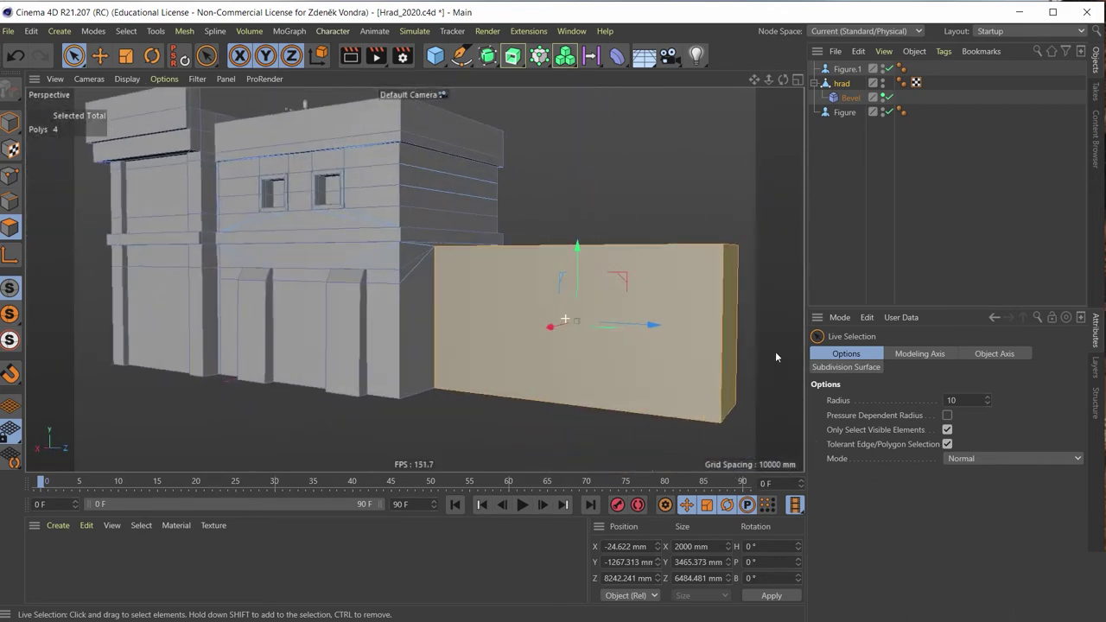
pyautogui.moveTo(549, 292)
pyautogui.keyDown('alt'); pyautogui.mouseDown()
pyautogui.moveTo(513, 262)
pyautogui.moveTo(524, 265)
pyautogui.moveTo(352, 266)
pyautogui.moveTo(449, 343)
pyautogui.moveTo(337, 304)
pyautogui.moveTo(255, 326)
pyautogui.moveTo(298, 297)
pyautogui.mouseUp(); pyautogui.keyUp('alt')
pyautogui.moveTo(298, 292)
pyautogui.keyDown('alt'); pyautogui.mouseDown(button='right')
pyautogui.moveTo(344, 261)
pyautogui.moveTo(343, 283)
pyautogui.moveTo(298, 250)
pyautogui.mouseUp(button='right'); pyautogui.keyUp('alt')
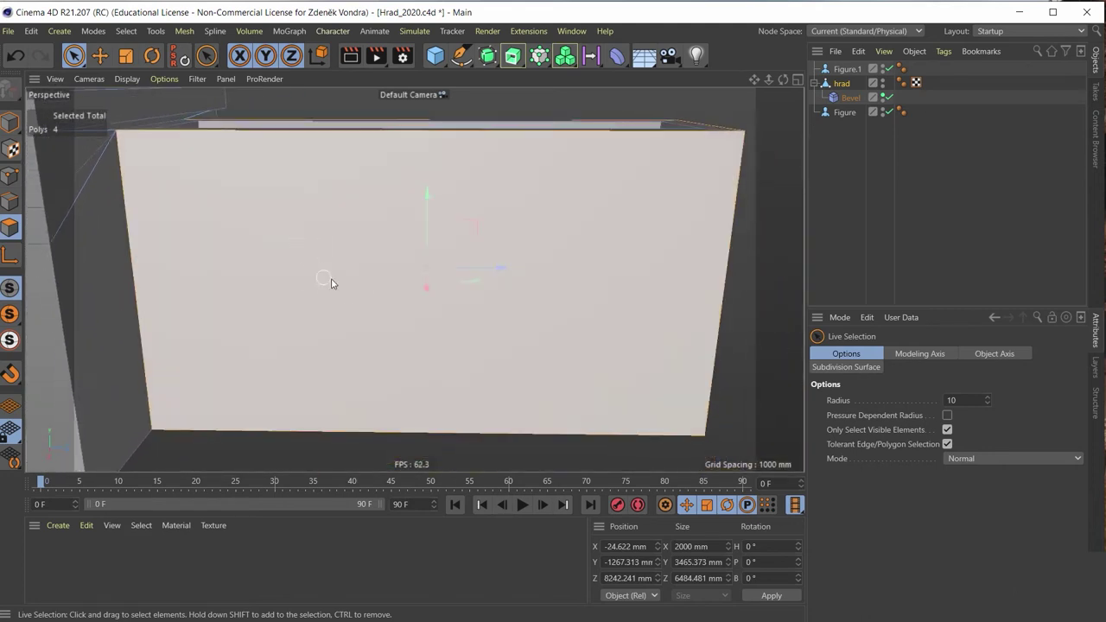
# Cut two vertical edge loops and one horizontal loop at about 26% around the block
pyautogui.press('k')
pyautogui.press('l')
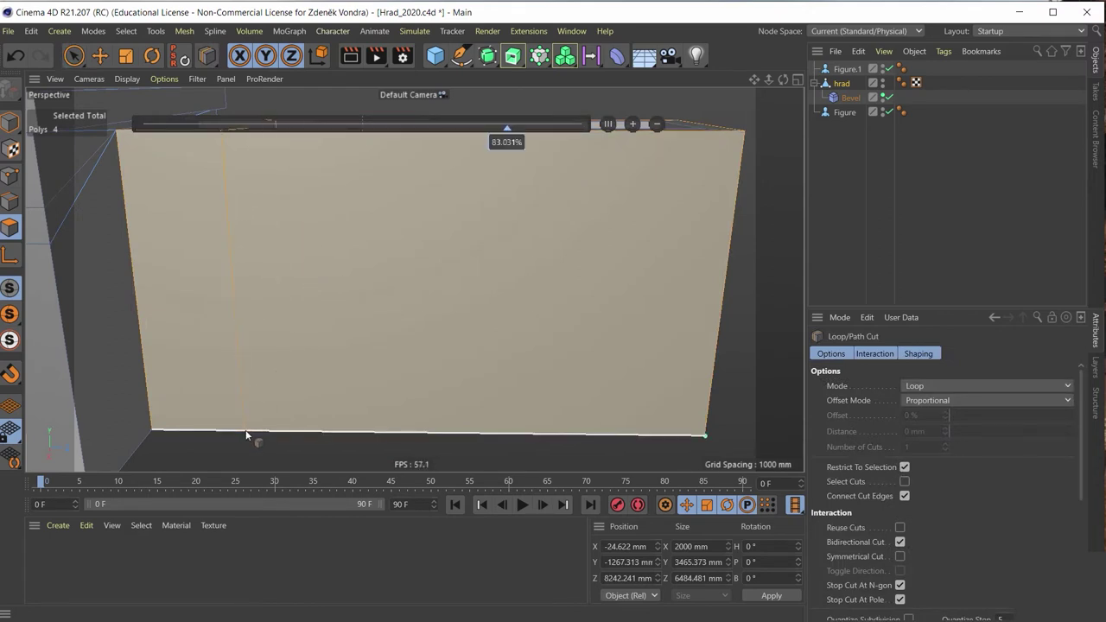
pyautogui.click(247, 432)
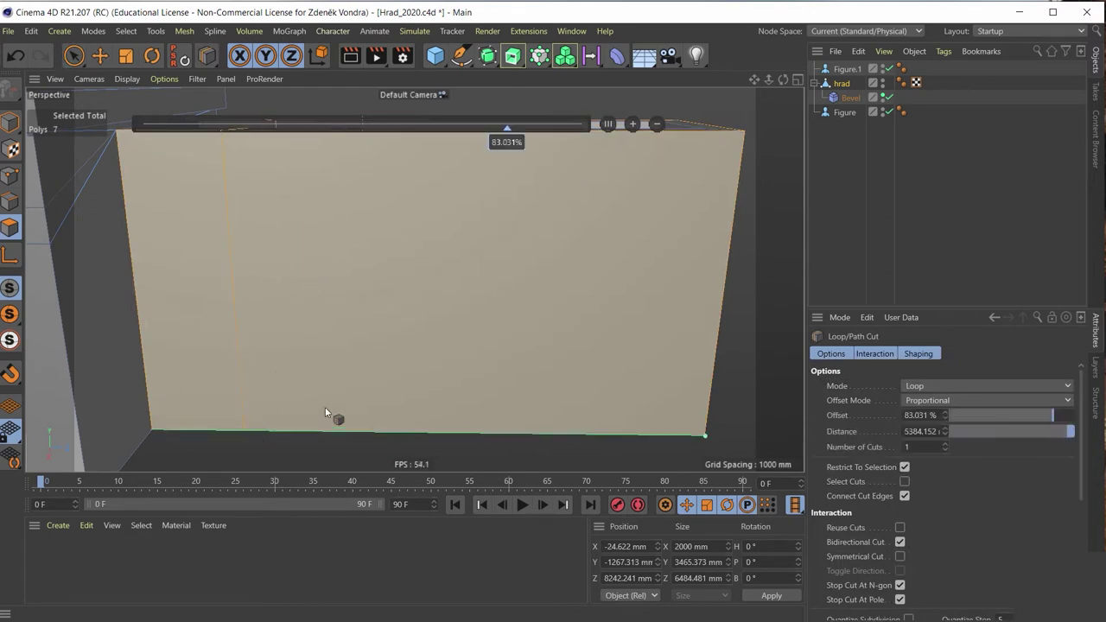
pyautogui.click(385, 432)
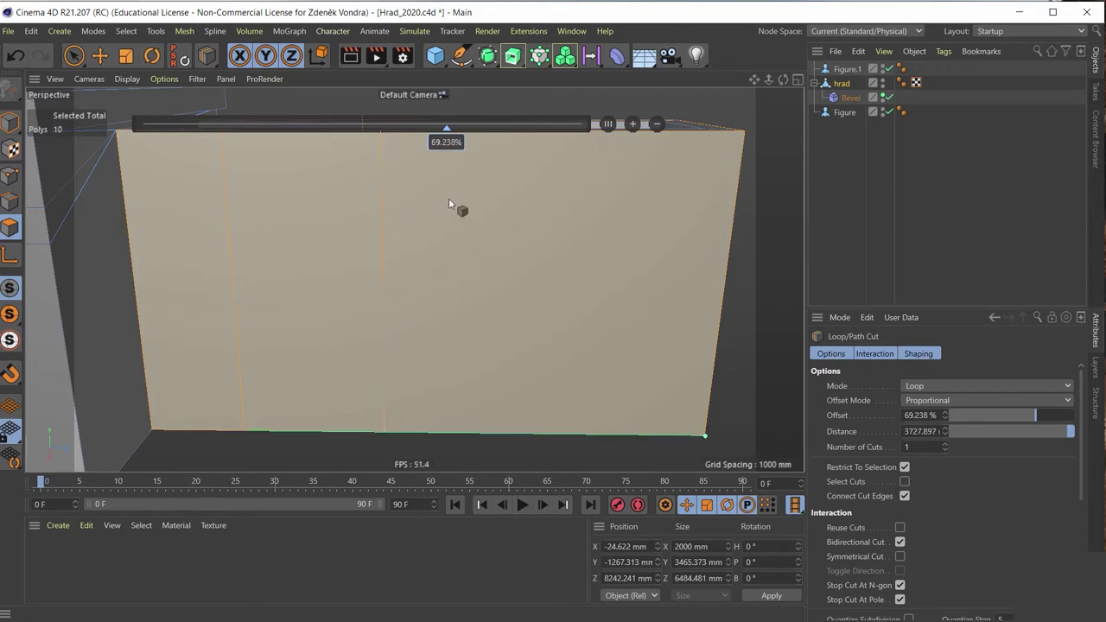
pyautogui.click(734, 220)
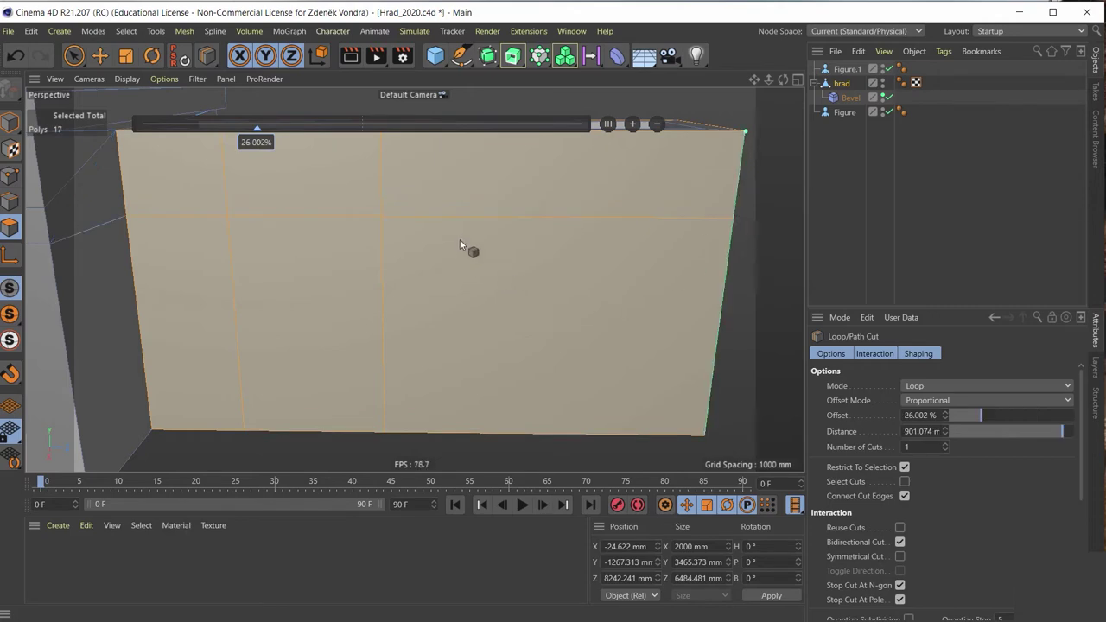
pyautogui.moveTo(460, 246)
pyautogui.keyDown('alt'); pyautogui.mouseDown()
pyautogui.moveTo(130, 249)
pyautogui.moveTo(364, 229)
pyautogui.moveTo(275, 270)
pyautogui.moveTo(443, 255)
pyautogui.moveTo(255, 286)
pyautogui.mouseUp(); pyautogui.keyUp('alt')
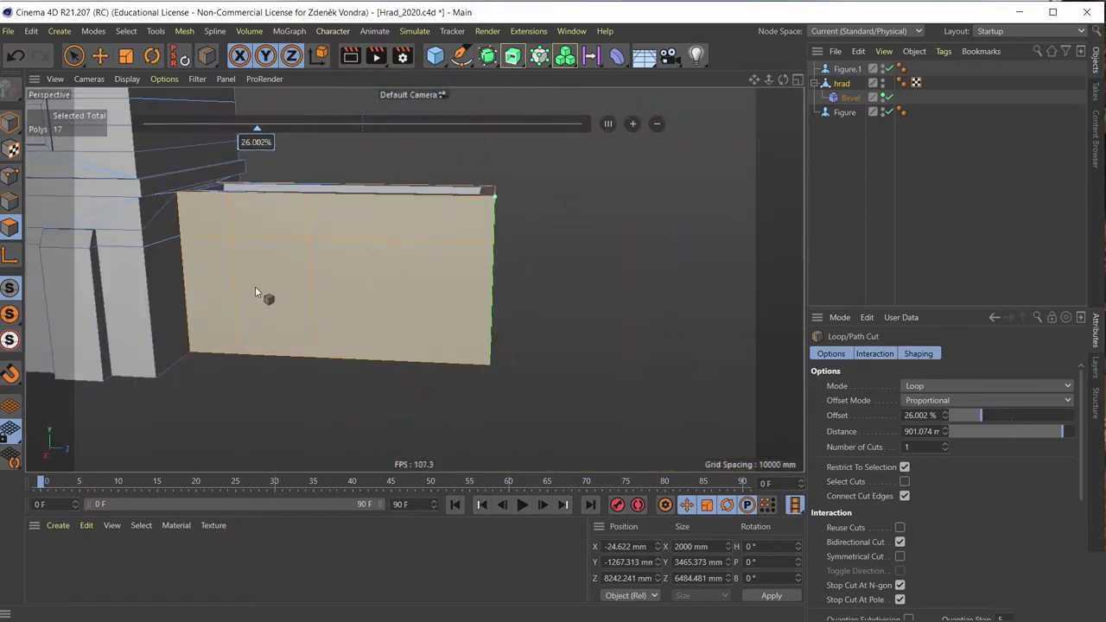
pyautogui.scroll(5, 233, 285)
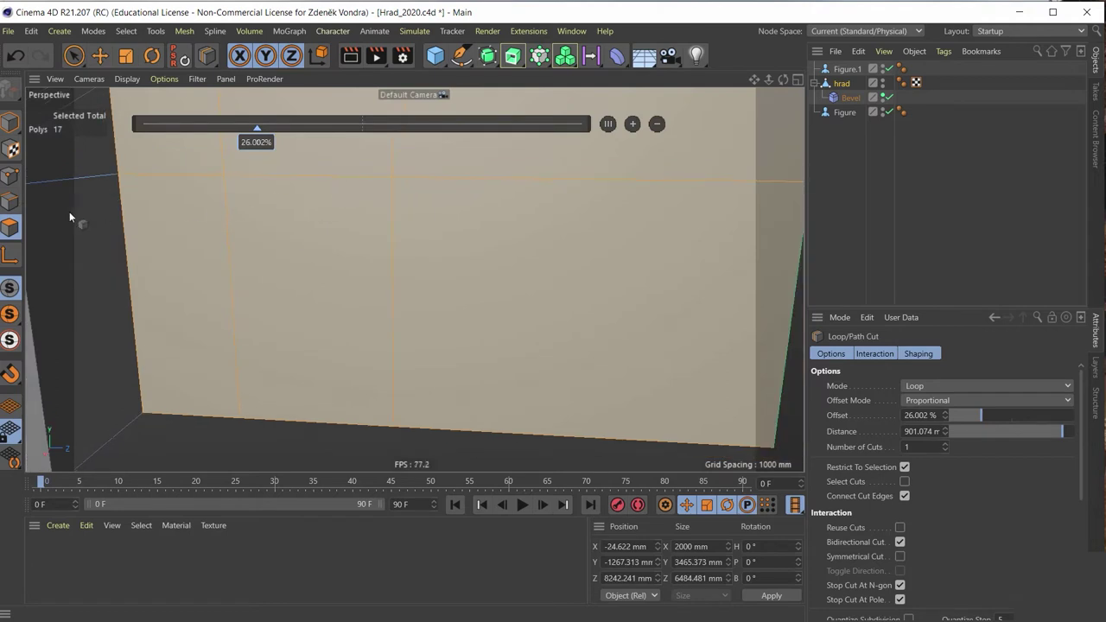
pyautogui.click(74, 58)
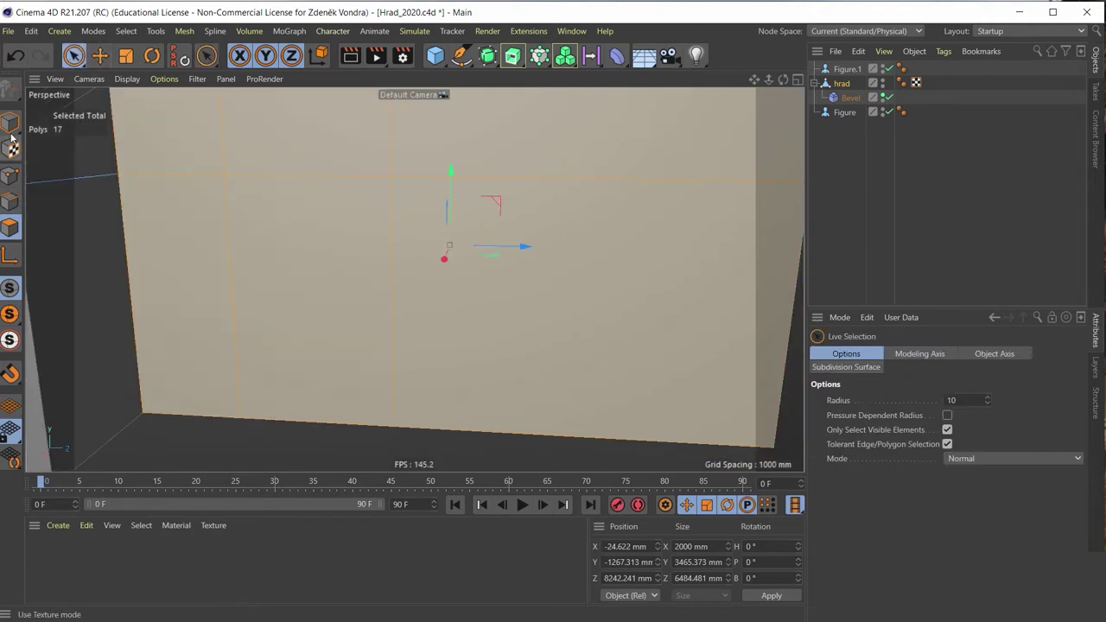
# Select the door polygon and its adjoining faces on the block, and delete them
pyautogui.click(259, 437)
pyautogui.click(322, 377)
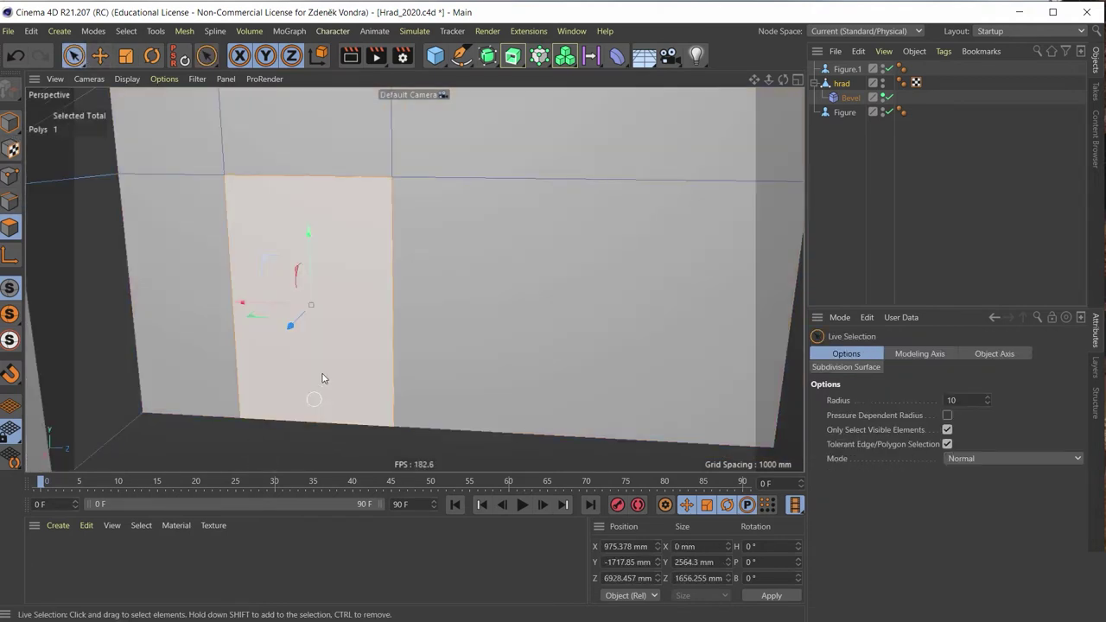
pyautogui.keyDown('alt'); pyautogui.moveTo(347, 316); pyautogui.dragTo(347, 211); pyautogui.keyUp('alt')
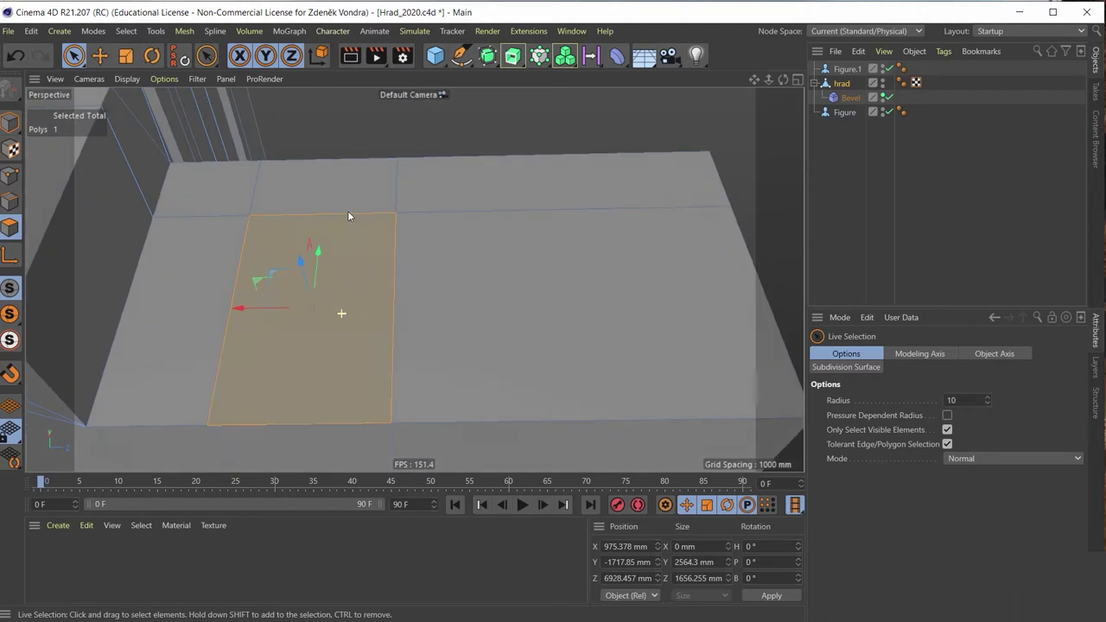
pyautogui.keyDown('shift'); pyautogui.click(337, 443); pyautogui.keyUp('shift')
pyautogui.moveTo(500, 314)
pyautogui.keyDown('alt'); pyautogui.mouseDown()
pyautogui.moveTo(375, 300)
pyautogui.moveTo(334, 361)
pyautogui.mouseUp(); pyautogui.keyUp('alt')
pyautogui.scroll(-5, 394, 316)
pyautogui.keyDown('alt'); pyautogui.moveTo(334, 361); pyautogui.dragTo(506, 366, button='right'); pyautogui.keyUp('alt')
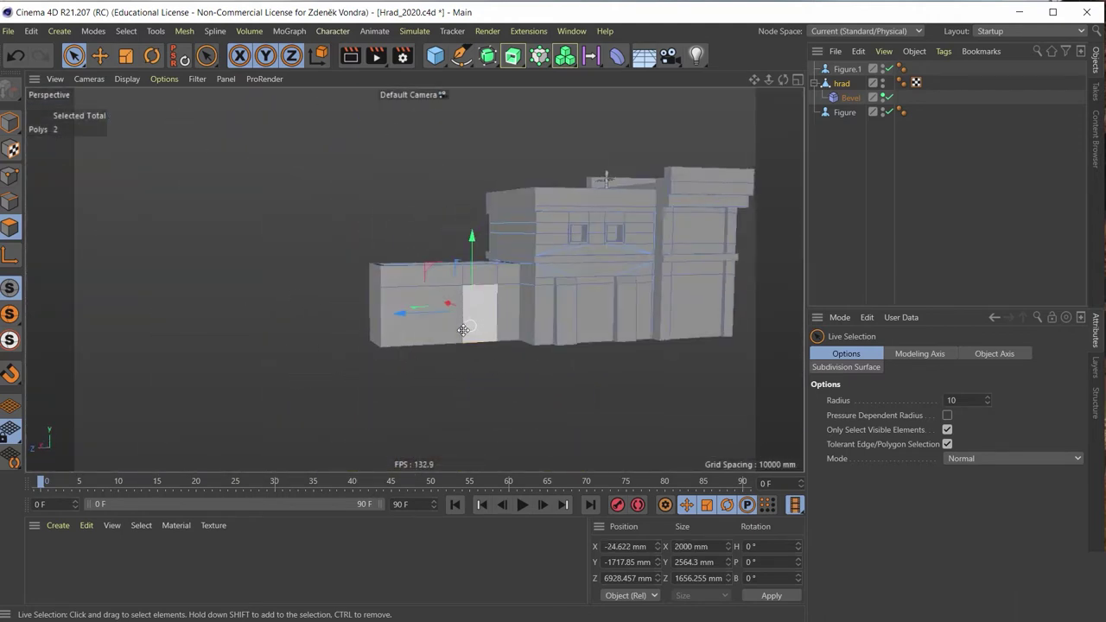
pyautogui.keyDown('alt'); pyautogui.moveTo(427, 335); pyautogui.dragTo(539, 330, button='right'); pyautogui.keyUp('alt')
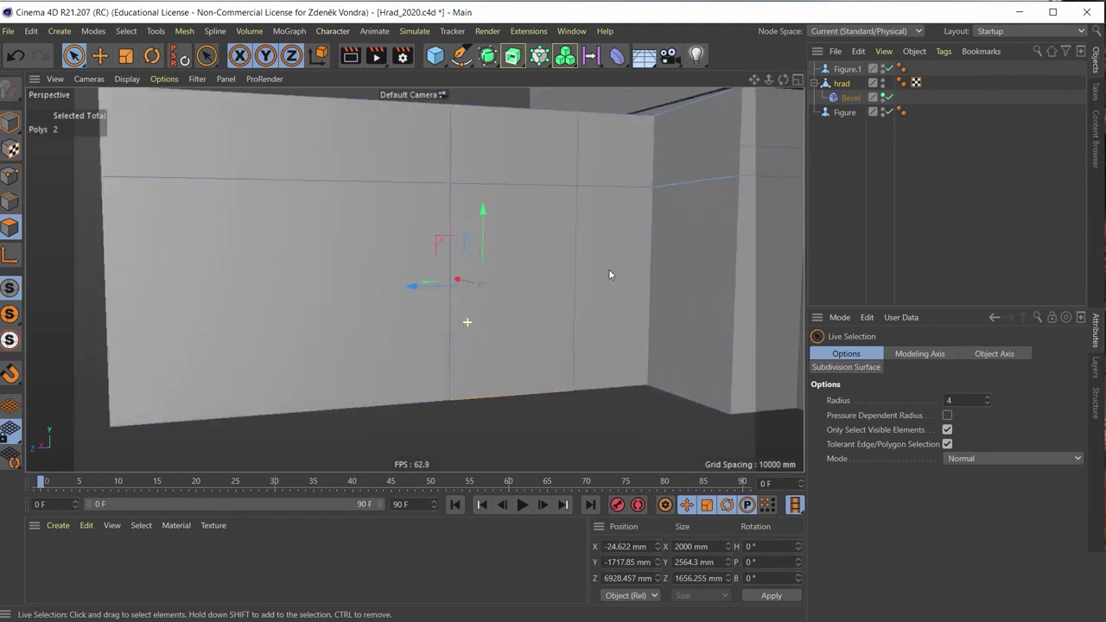
pyautogui.keyDown('shift'); pyautogui.click(538, 330); pyautogui.keyUp('shift')
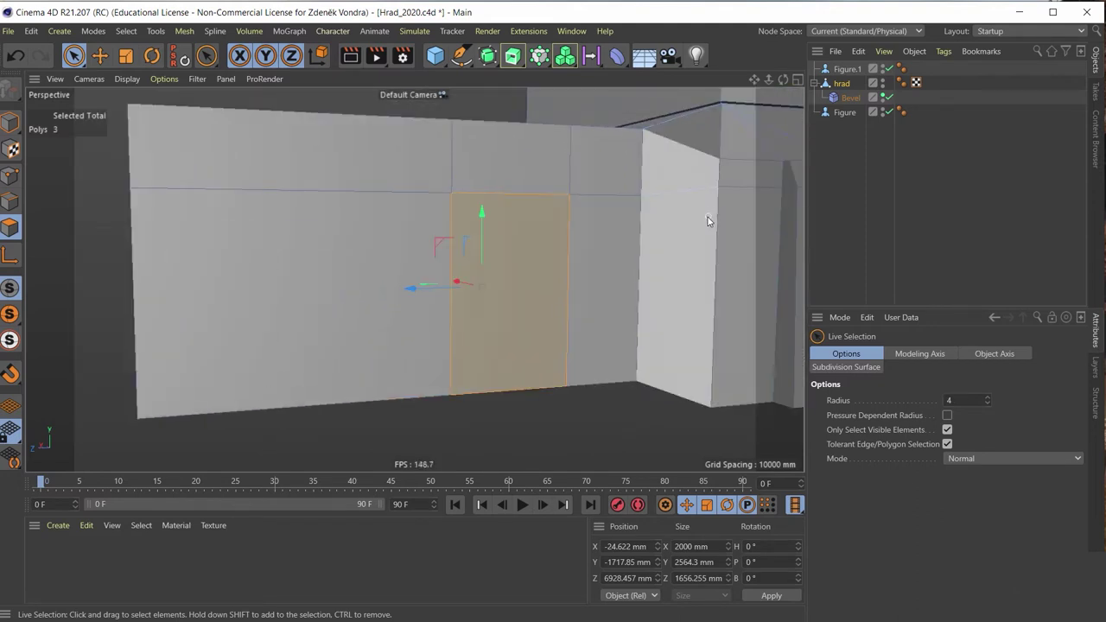
pyautogui.press('Delete')
pyautogui.moveTo(544, 331)
pyautogui.keyDown('alt'); pyautogui.mouseDown()
pyautogui.moveTo(497, 305)
pyautogui.moveTo(444, 252)
pyautogui.moveTo(365, 215)
pyautogui.moveTo(513, 341)
pyautogui.moveTo(622, 357)
pyautogui.moveTo(566, 342)
pyautogui.moveTo(618, 345)
pyautogui.moveTo(576, 340)
pyautogui.moveTo(443, 348)
pyautogui.moveTo(390, 329)
pyautogui.moveTo(469, 272)
pyautogui.moveTo(421, 353)
pyautogui.moveTo(438, 295)
pyautogui.moveTo(482, 252)
pyautogui.moveTo(422, 297)
pyautogui.moveTo(440, 322)
pyautogui.moveTo(477, 333)
pyautogui.moveTo(473, 296)
pyautogui.moveTo(424, 196)
pyautogui.mouseUp(); pyautogui.keyUp('alt')
pyautogui.scroll(5, 388, 318)
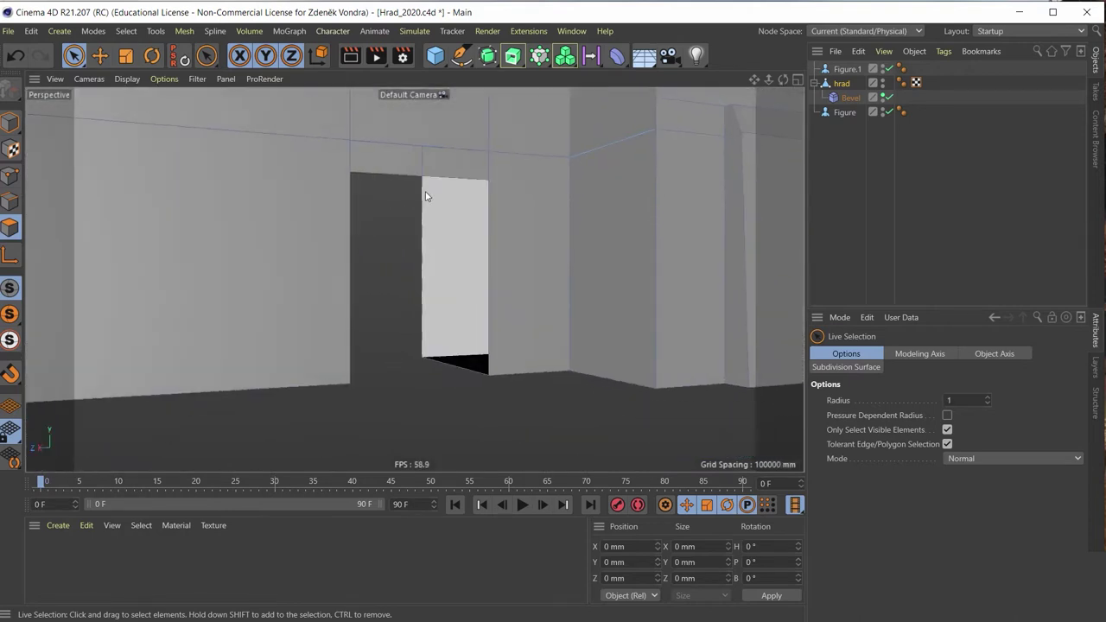
# With the Polygon Pen, slide the doorway's right edge left and pull the top edge down
pyautogui.rightClick(424, 196)
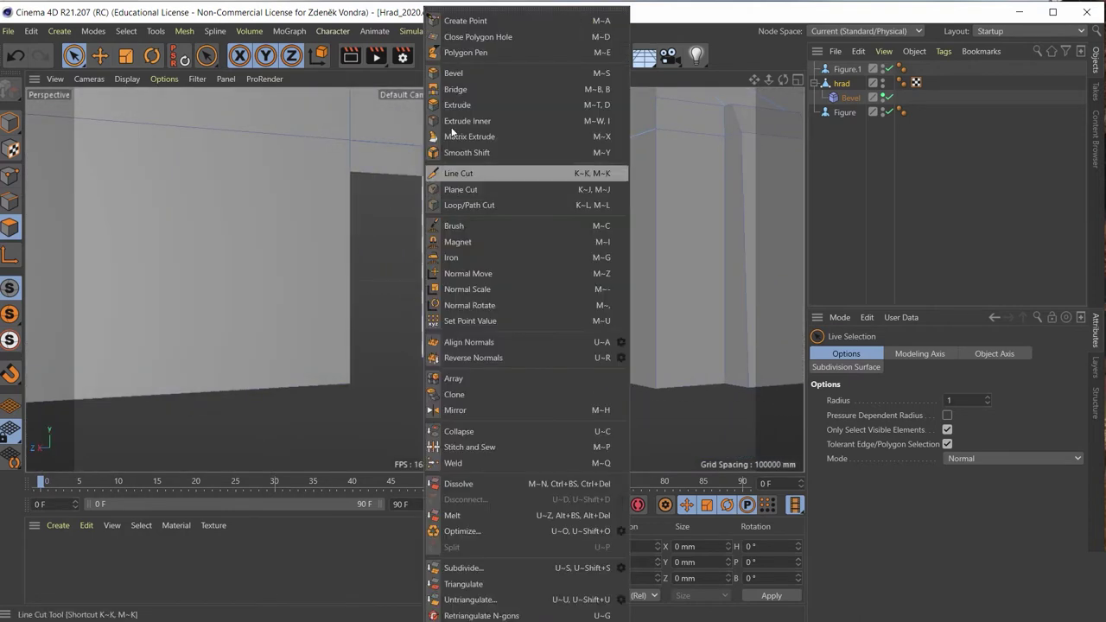
pyautogui.click(494, 54)
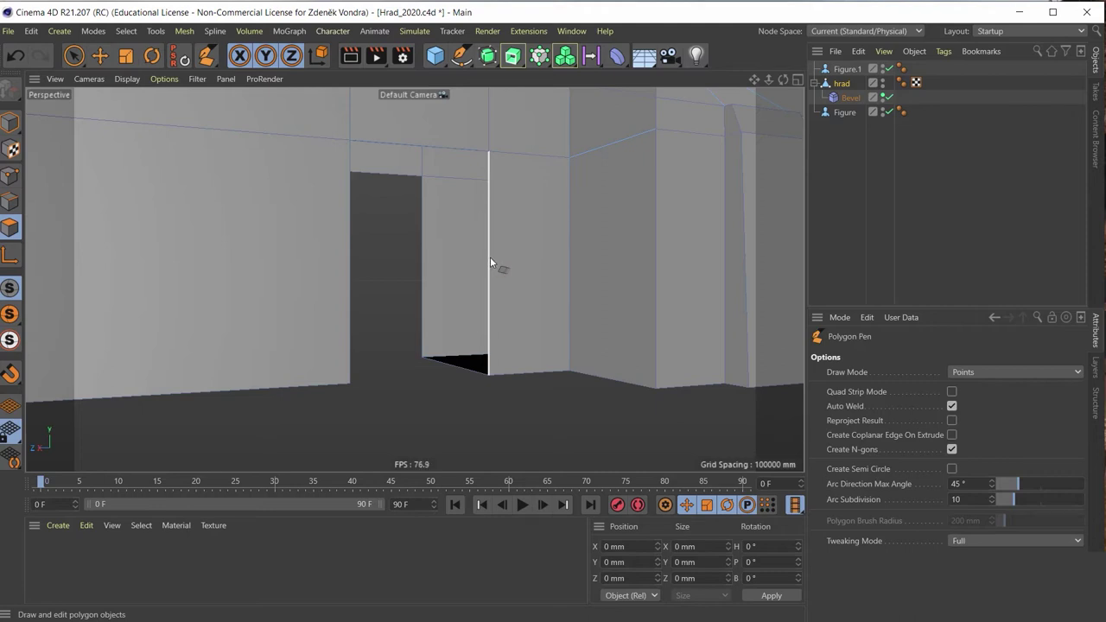
pyautogui.moveTo(481, 265); pyautogui.dragTo(417, 290)
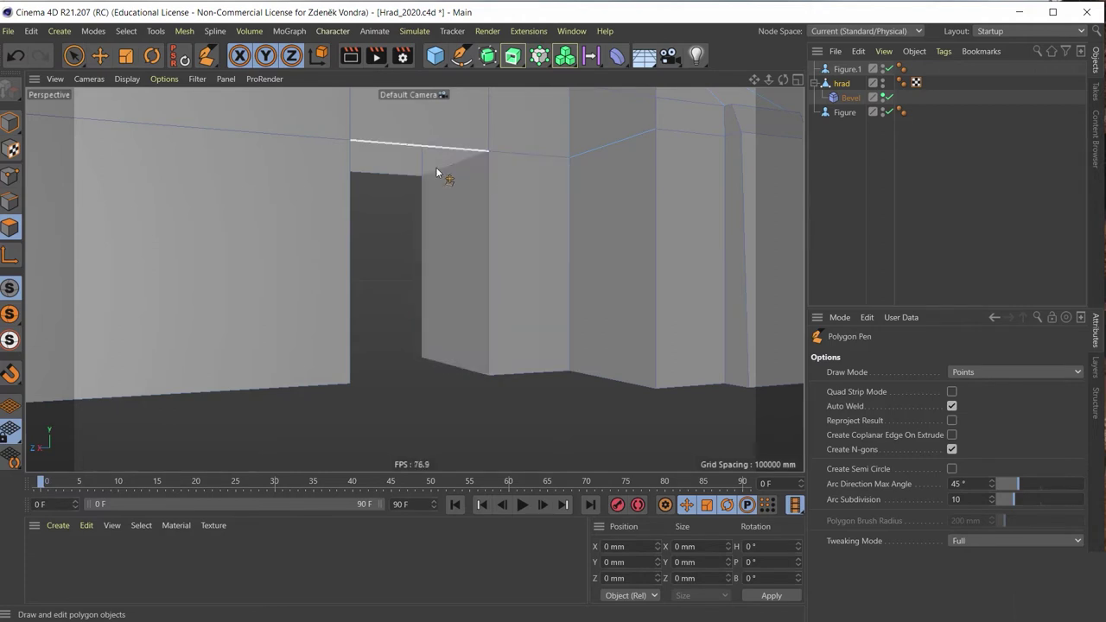
pyautogui.scroll(3, 412, 240)
pyautogui.scroll(4, 447, 189)
pyautogui.scroll(-2, 411, 189)
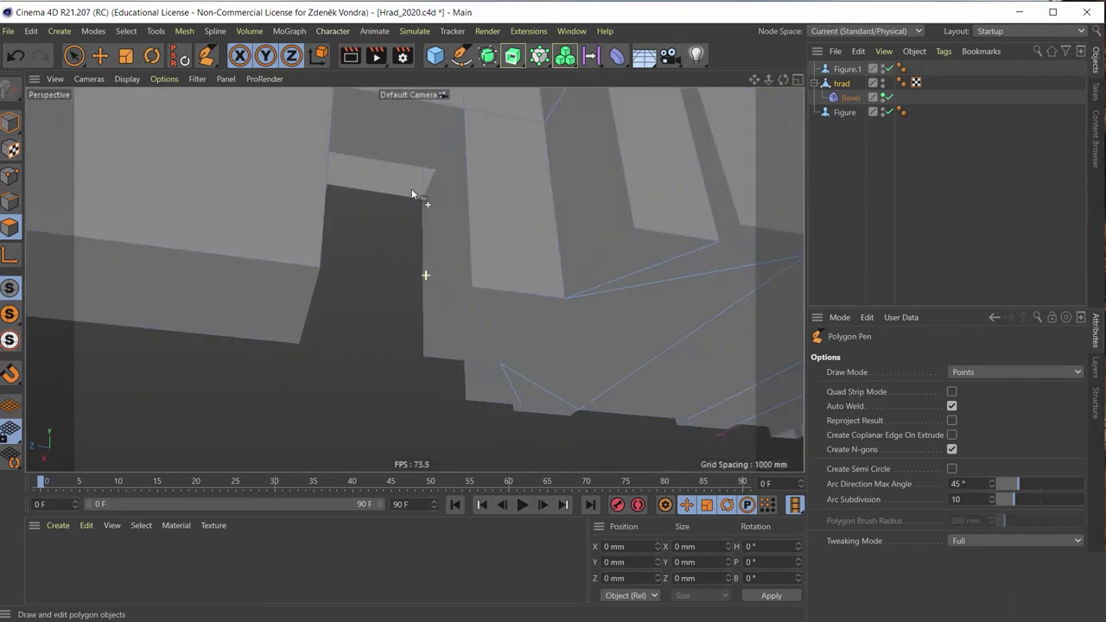
pyautogui.scroll(-3, 411, 188)
pyautogui.scroll(-2, 342, 193)
pyautogui.scroll(1, 376, 195)
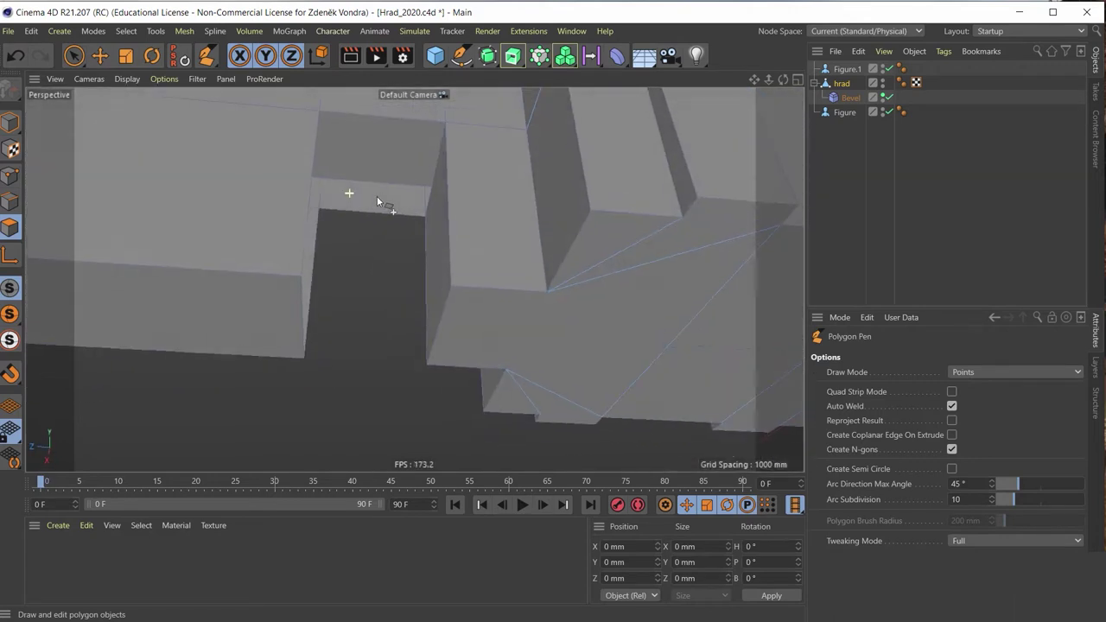
pyautogui.scroll(1, 377, 193)
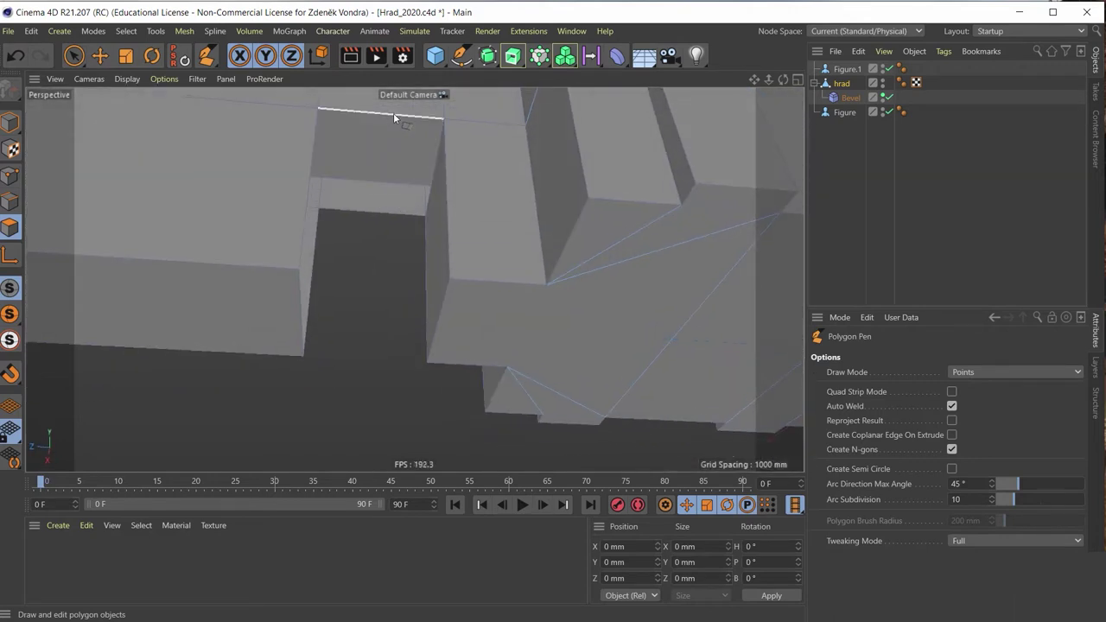
pyautogui.keyDown('ctrl'); pyautogui.moveTo(390, 112); pyautogui.dragTo(381, 220); pyautogui.keyUp('ctrl')
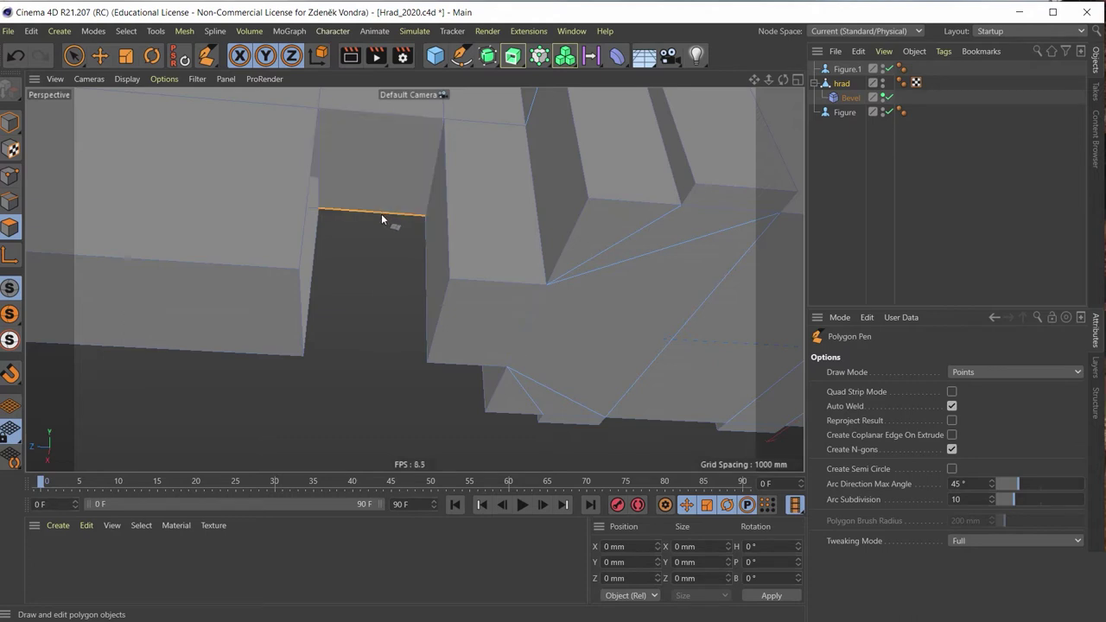
pyautogui.moveTo(355, 272)
pyautogui.keyDown('alt'); pyautogui.mouseDown()
pyautogui.moveTo(273, 192)
pyautogui.moveTo(373, 263)
pyautogui.moveTo(308, 251)
pyautogui.moveTo(308, 263)
pyautogui.moveTo(389, 261)
pyautogui.moveTo(448, 283)
pyautogui.moveTo(407, 288)
pyautogui.moveTo(253, 211)
pyautogui.moveTo(265, 230)
pyautogui.moveTo(234, 234)
pyautogui.moveTo(263, 245)
pyautogui.moveTo(308, 295)
pyautogui.moveTo(333, 288)
pyautogui.moveTo(400, 375)
pyautogui.moveTo(447, 407)
pyautogui.moveTo(418, 403)
pyautogui.mouseUp(); pyautogui.keyUp('alt')
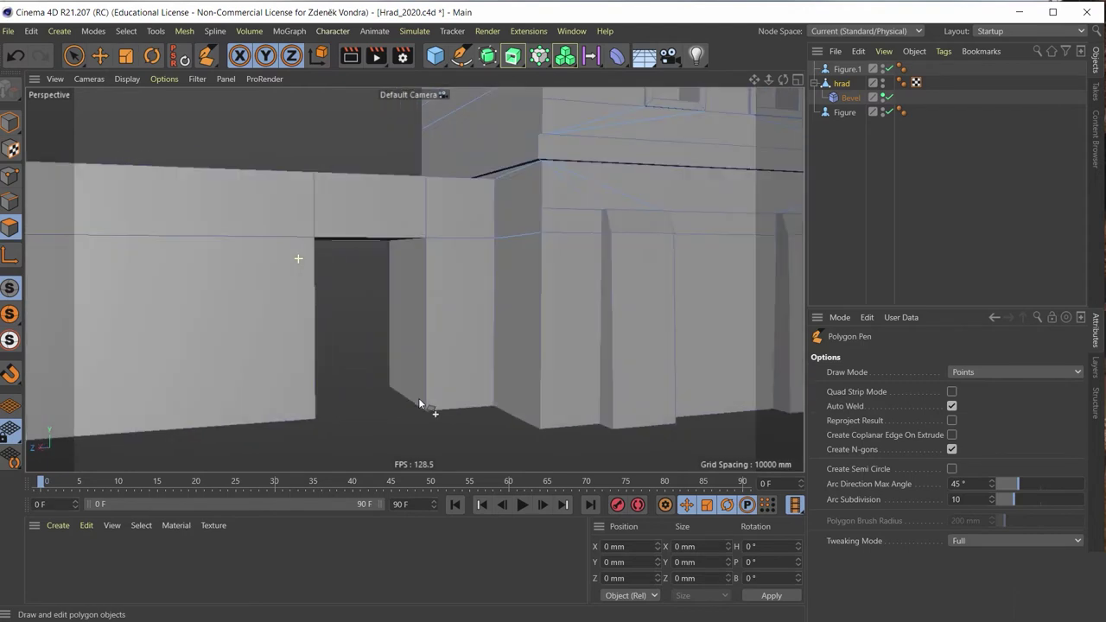
# In Edge mode, drag the remaining edge across to close the gap above the doorway
pyautogui.click(14, 124)
pyautogui.moveTo(375, 299)
pyautogui.keyDown('alt'); pyautogui.mouseDown()
pyautogui.moveTo(345, 240)
pyautogui.moveTo(290, 337)
pyautogui.moveTo(408, 396)
pyautogui.moveTo(622, 359)
pyautogui.moveTo(591, 313)
pyautogui.moveTo(519, 292)
pyautogui.moveTo(425, 223)
pyautogui.moveTo(358, 367)
pyautogui.moveTo(391, 313)
pyautogui.moveTo(393, 238)
pyautogui.moveTo(422, 231)
pyautogui.moveTo(376, 281)
pyautogui.mouseUp(); pyautogui.keyUp('alt')
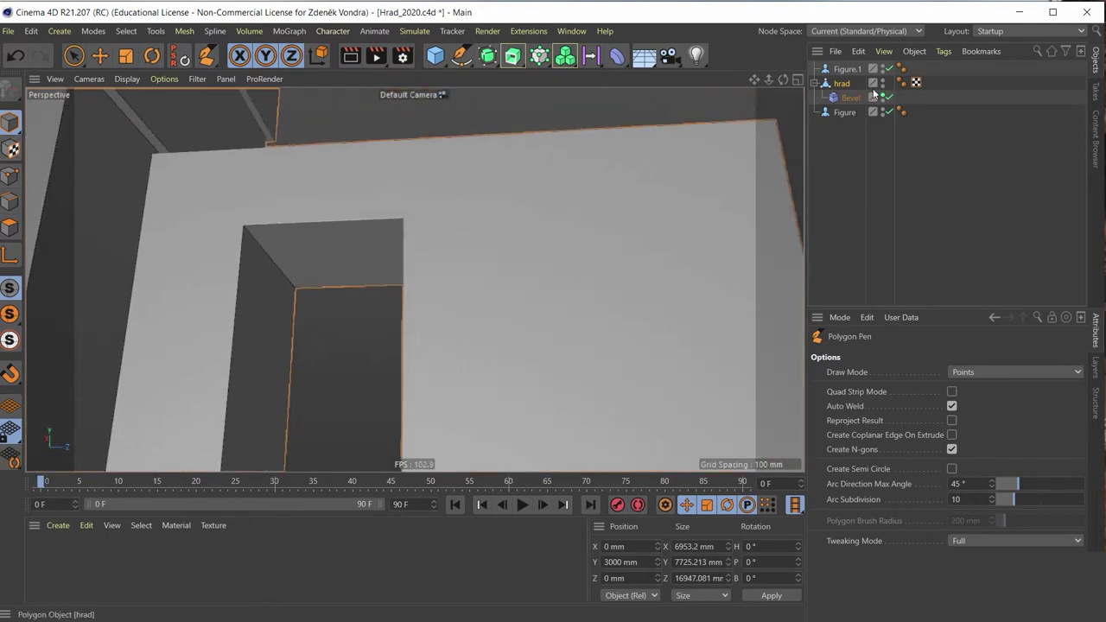
pyautogui.click(21, 200)
pyautogui.moveTo(281, 263); pyautogui.dragTo(305, 257)
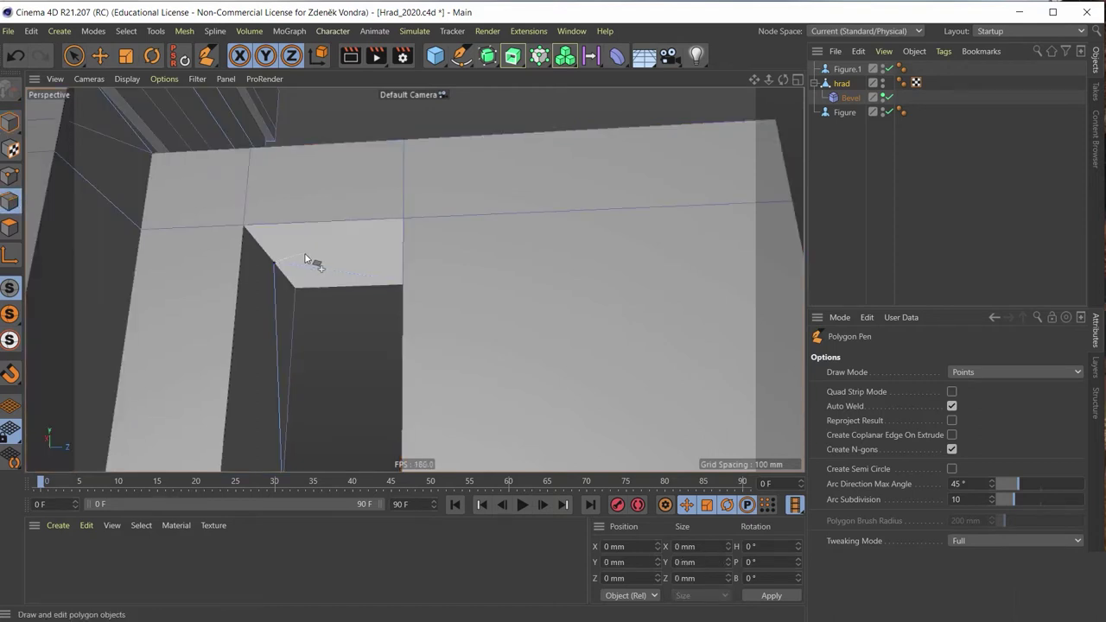
# Bevel the doorway's two upper edges about 374.6 mm with 8 subdivisions into an arch
pyautogui.press('e')
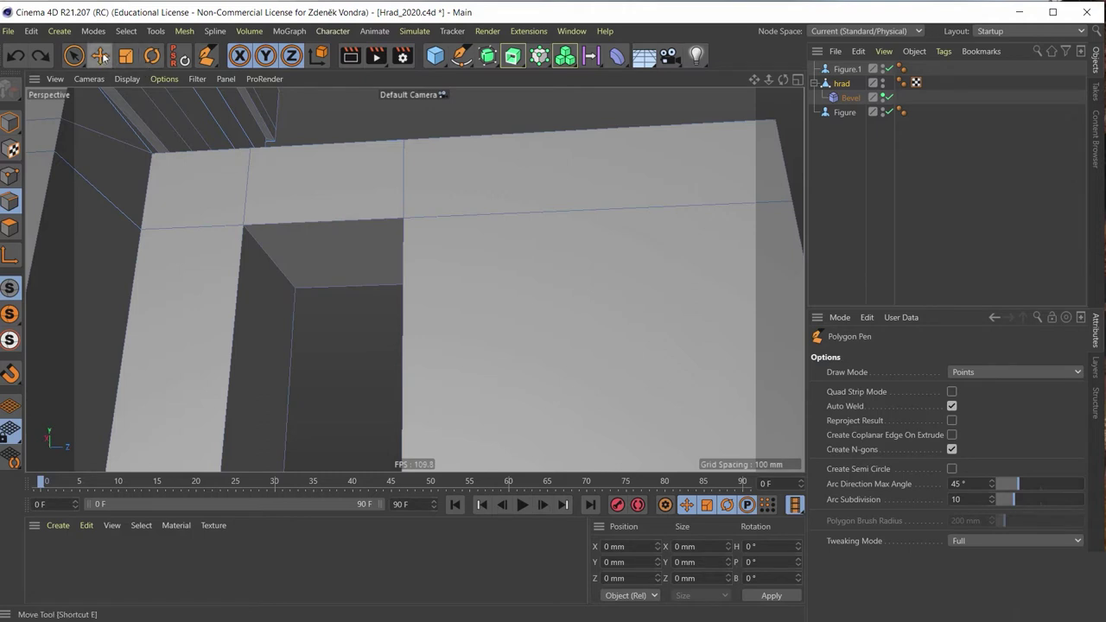
pyautogui.click(279, 267)
pyautogui.keyDown('alt'); pyautogui.moveTo(318, 267); pyautogui.dragTo(387, 282); pyautogui.keyUp('alt')
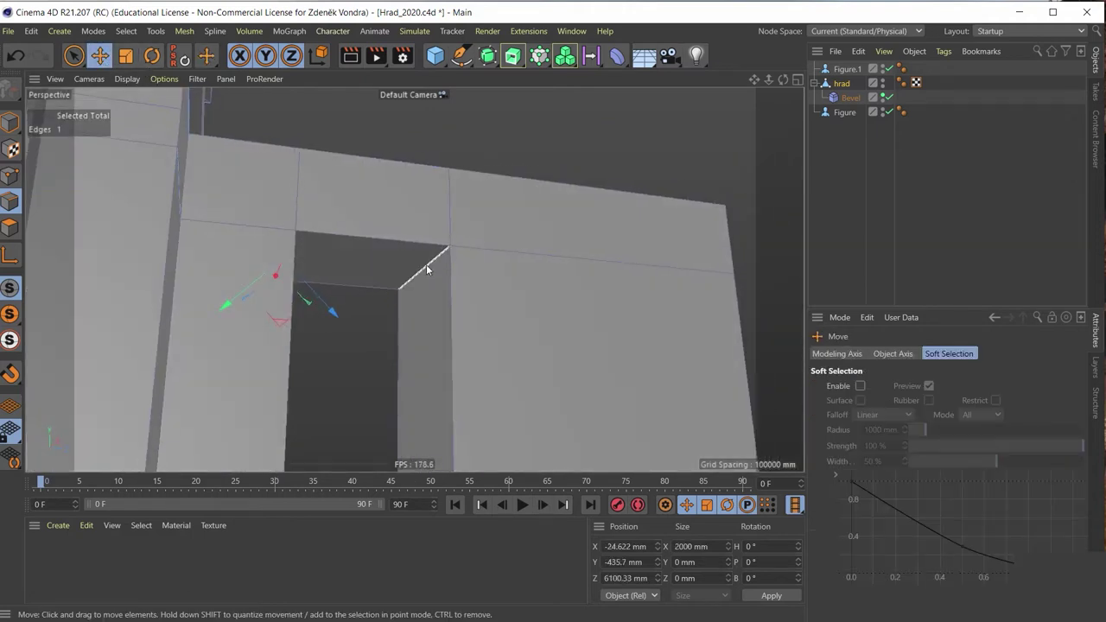
pyautogui.keyDown('shift'); pyautogui.click(426, 268); pyautogui.keyUp('shift')
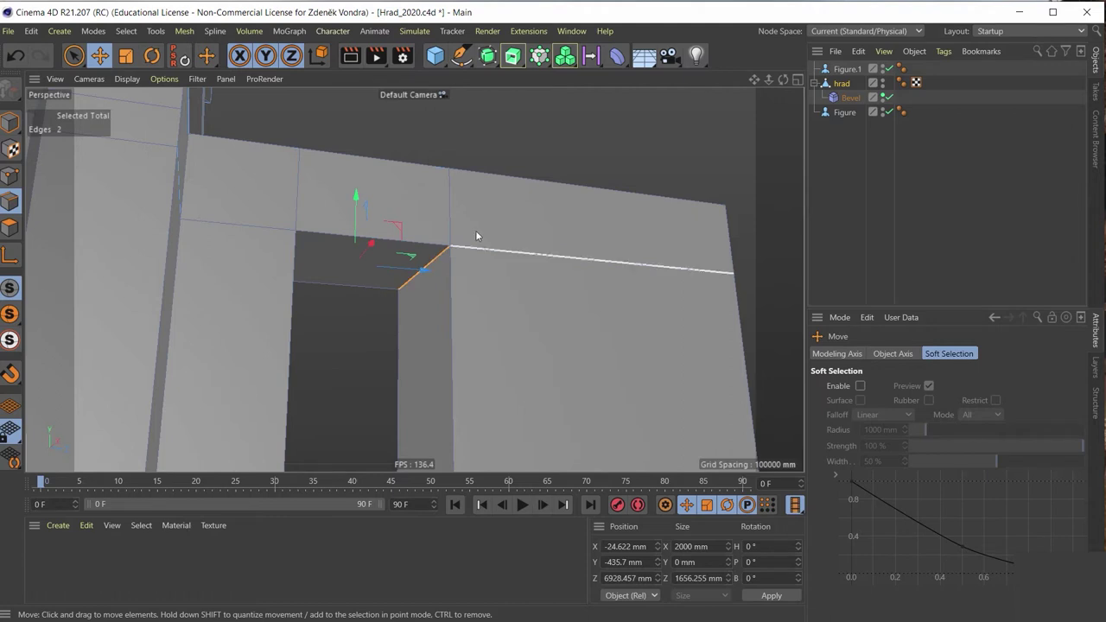
pyautogui.rightClick(432, 264)
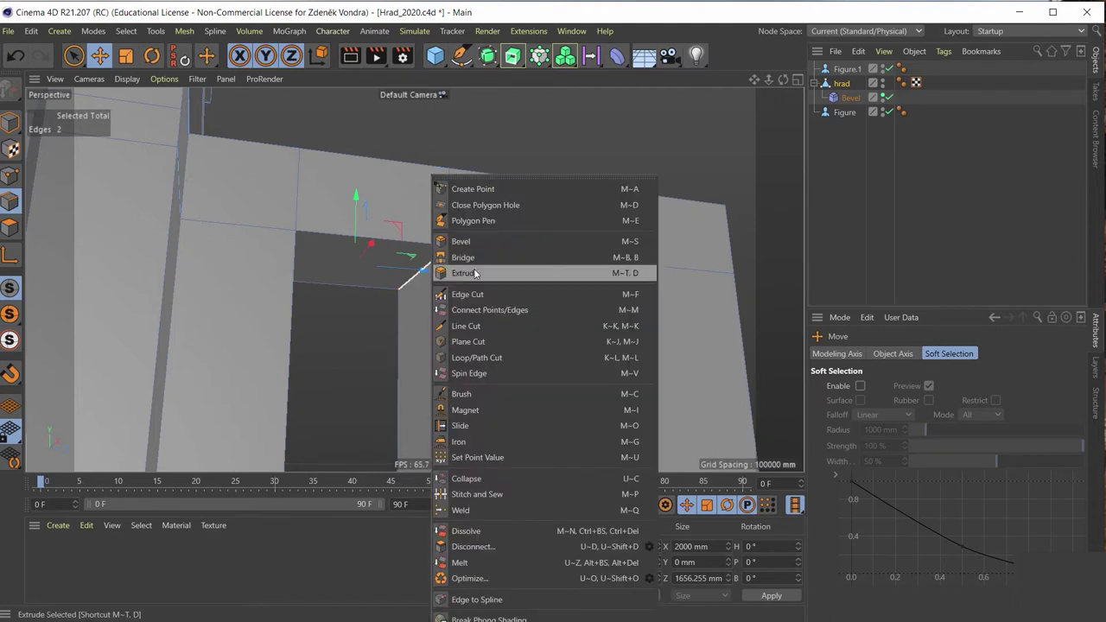
pyautogui.click(484, 243)
pyautogui.moveTo(426, 267)
pyautogui.mouseDown()
pyautogui.moveTo(455, 281)
pyautogui.moveTo(553, 259)
pyautogui.mouseUp()
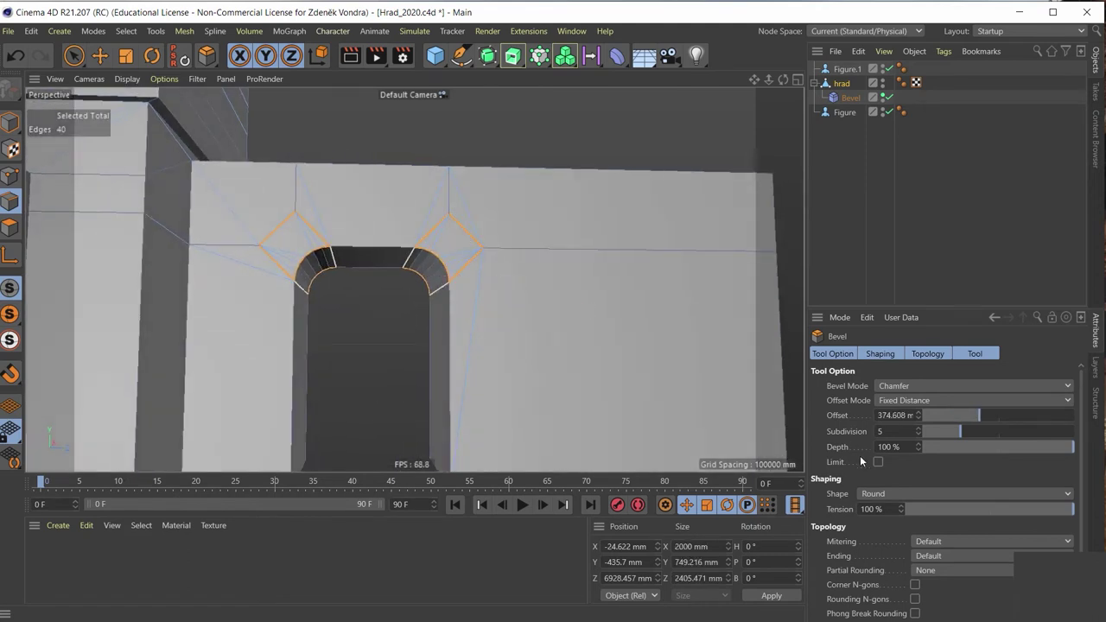
pyautogui.write('8')
pyautogui.press('Return')
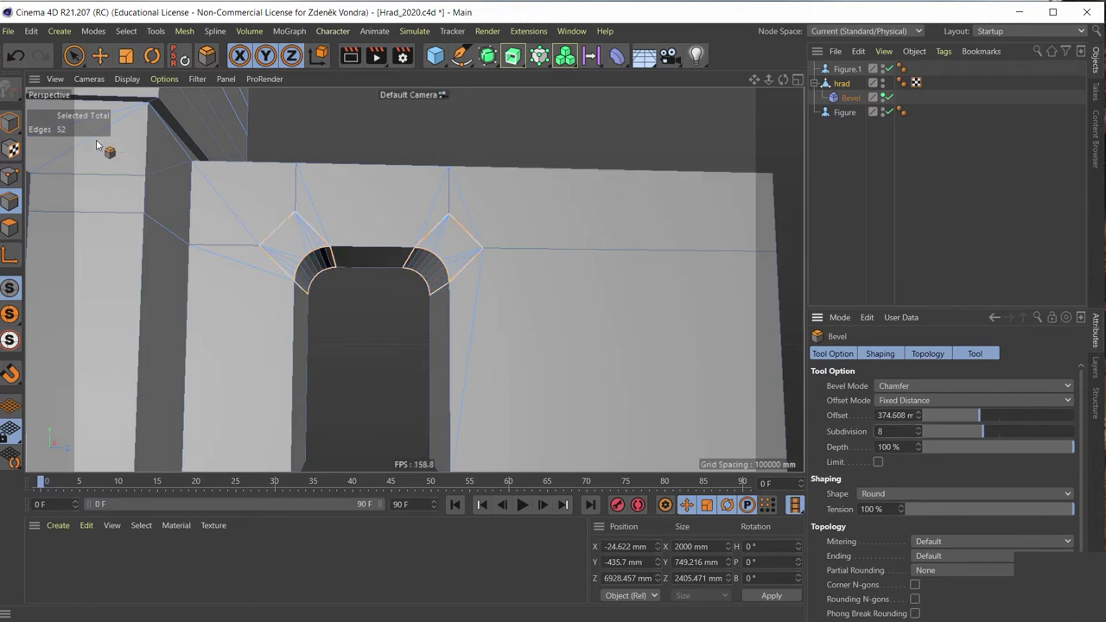
pyautogui.moveTo(10, 122); pyautogui.dragTo(92, 115)
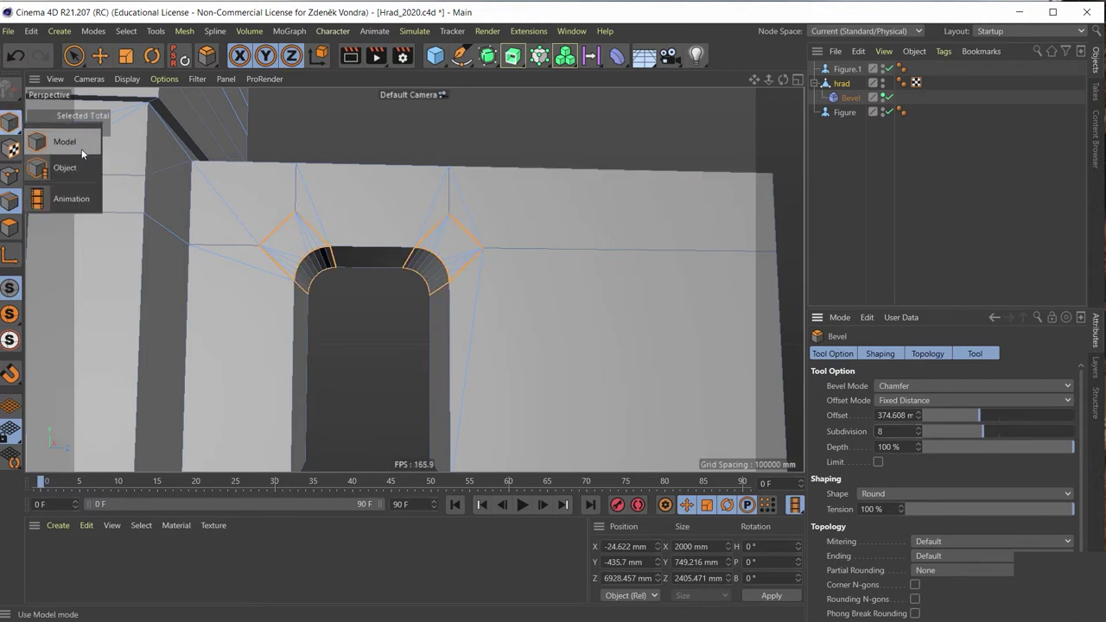
pyautogui.click(82, 148)
pyautogui.moveTo(424, 282)
pyautogui.keyDown('alt'); pyautogui.mouseDown()
pyautogui.moveTo(338, 196)
pyautogui.moveTo(229, 289)
pyautogui.moveTo(69, 320)
pyautogui.moveTo(78, 259)
pyautogui.mouseUp(); pyautogui.keyUp('alt')
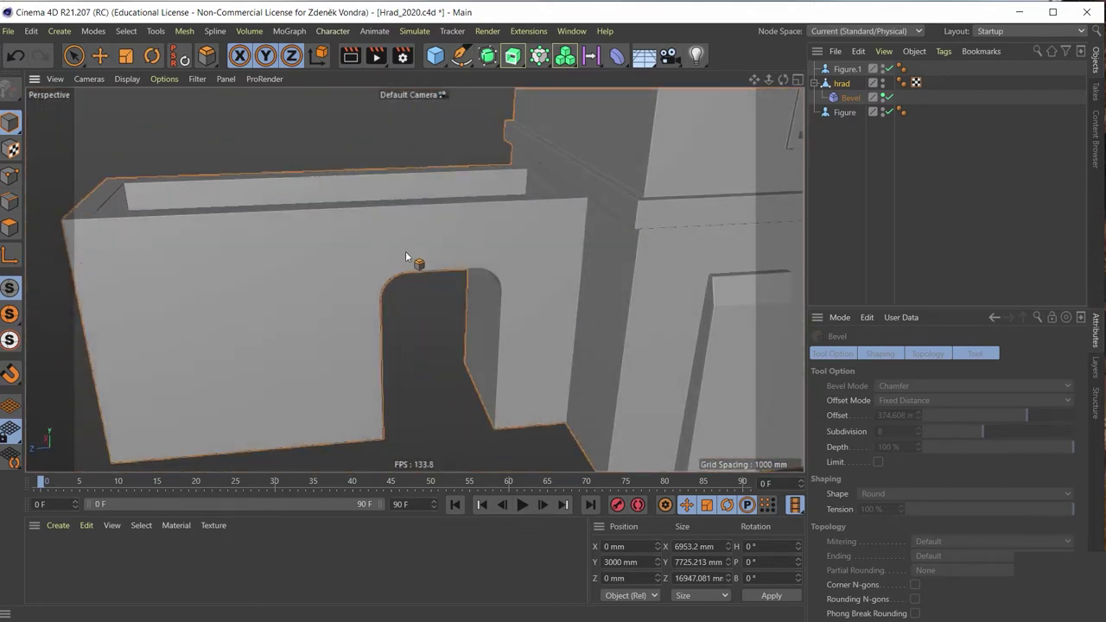
# Orbit and zoom around the finished castle to inspect it from every side, including the roof
pyautogui.moveTo(353, 281)
pyautogui.keyDown('alt'); pyautogui.mouseDown()
pyautogui.moveTo(240, 280)
pyautogui.moveTo(195, 255)
pyautogui.moveTo(211, 280)
pyautogui.moveTo(206, 272)
pyautogui.mouseUp(); pyautogui.keyUp('alt')
pyautogui.keyDown('alt'); pyautogui.moveTo(205, 272); pyautogui.dragTo(123, 296, button='right'); pyautogui.keyUp('alt')
pyautogui.keyDown('alt'); pyautogui.moveTo(219, 318); pyautogui.dragTo(389, 285); pyautogui.keyUp('alt')
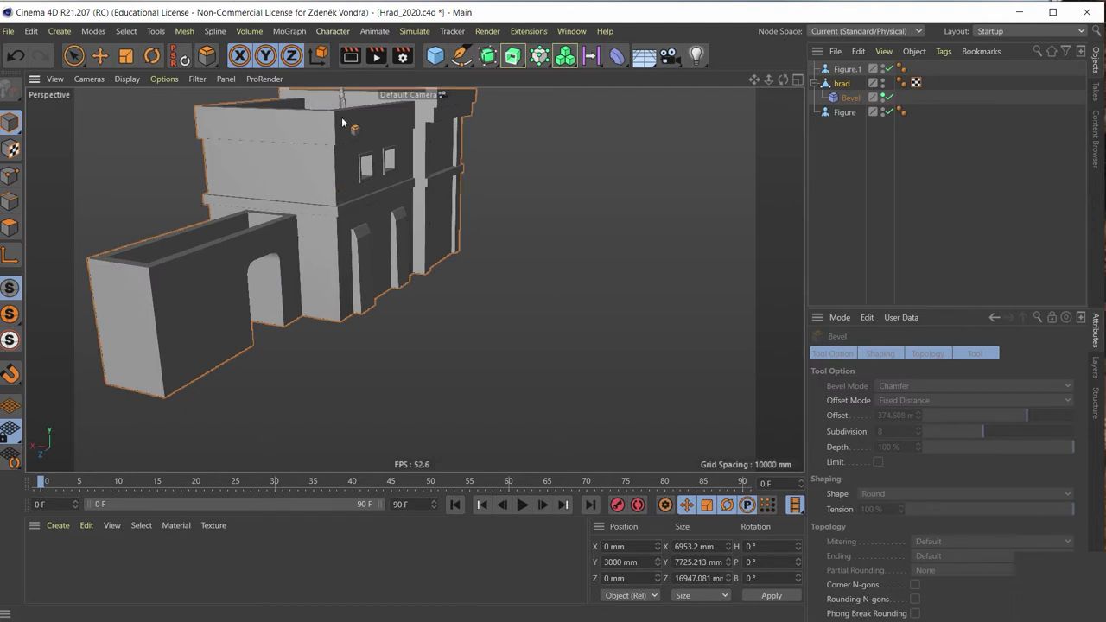
pyautogui.moveTo(327, 325)
pyautogui.keyDown('alt'); pyautogui.mouseDown()
pyautogui.moveTo(297, 395)
pyautogui.moveTo(350, 295)
pyautogui.moveTo(232, 267)
pyautogui.moveTo(122, 308)
pyautogui.moveTo(122, 298)
pyautogui.moveTo(267, 313)
pyautogui.moveTo(301, 285)
pyautogui.moveTo(320, 287)
pyautogui.moveTo(337, 345)
pyautogui.moveTo(469, 302)
pyautogui.moveTo(456, 281)
pyautogui.mouseUp(); pyautogui.keyUp('alt')
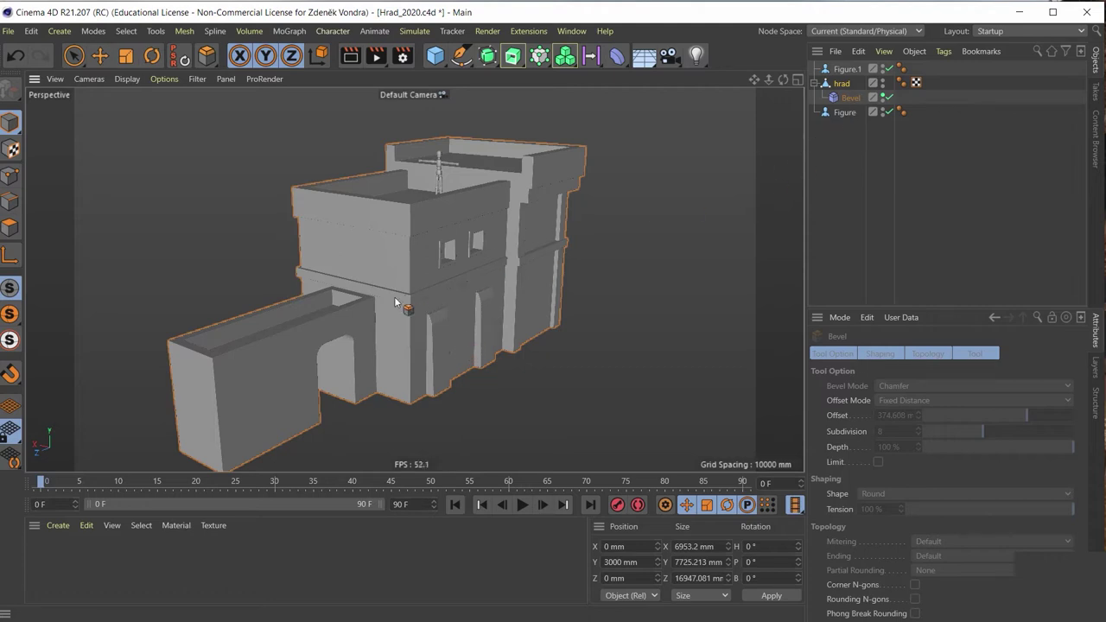
pyautogui.moveTo(395, 302)
pyautogui.keyDown('alt'); pyautogui.mouseDown()
pyautogui.moveTo(308, 288)
pyautogui.moveTo(273, 374)
pyautogui.mouseUp(); pyautogui.keyUp('alt')
pyautogui.keyDown('alt'); pyautogui.moveTo(312, 329); pyautogui.dragTo(360, 208); pyautogui.keyUp('alt')
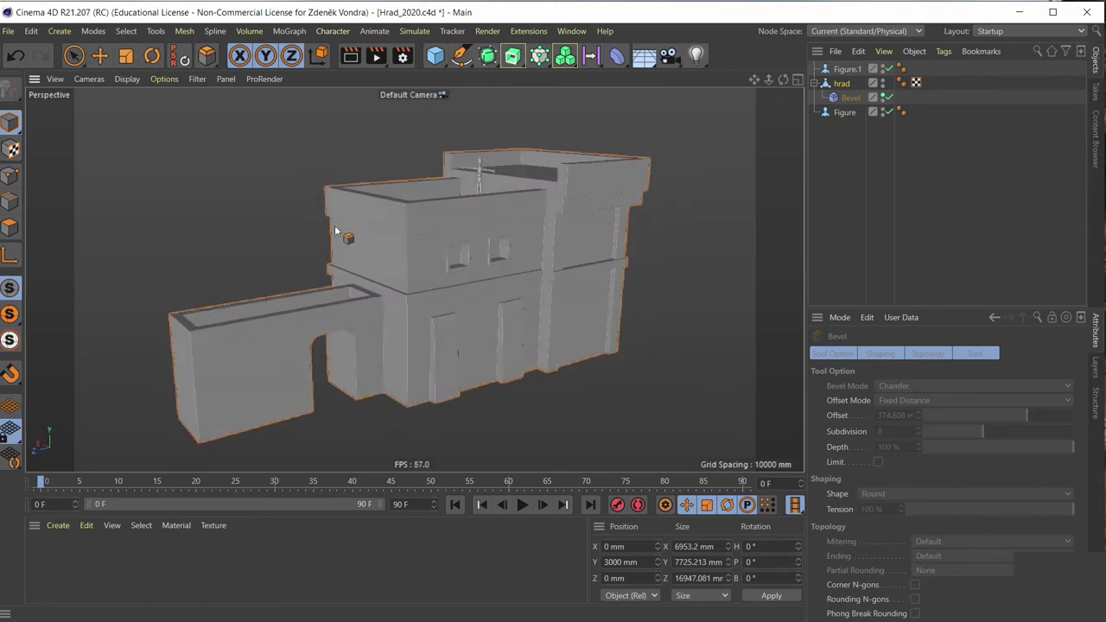
pyautogui.moveTo(389, 208)
pyautogui.keyDown('alt'); pyautogui.mouseDown()
pyautogui.moveTo(371, 259)
pyautogui.moveTo(391, 259)
pyautogui.moveTo(407, 222)
pyautogui.moveTo(344, 270)
pyautogui.mouseUp(); pyautogui.keyUp('alt')
pyautogui.scroll(3, 328, 248)
pyautogui.scroll(3, 387, 182)
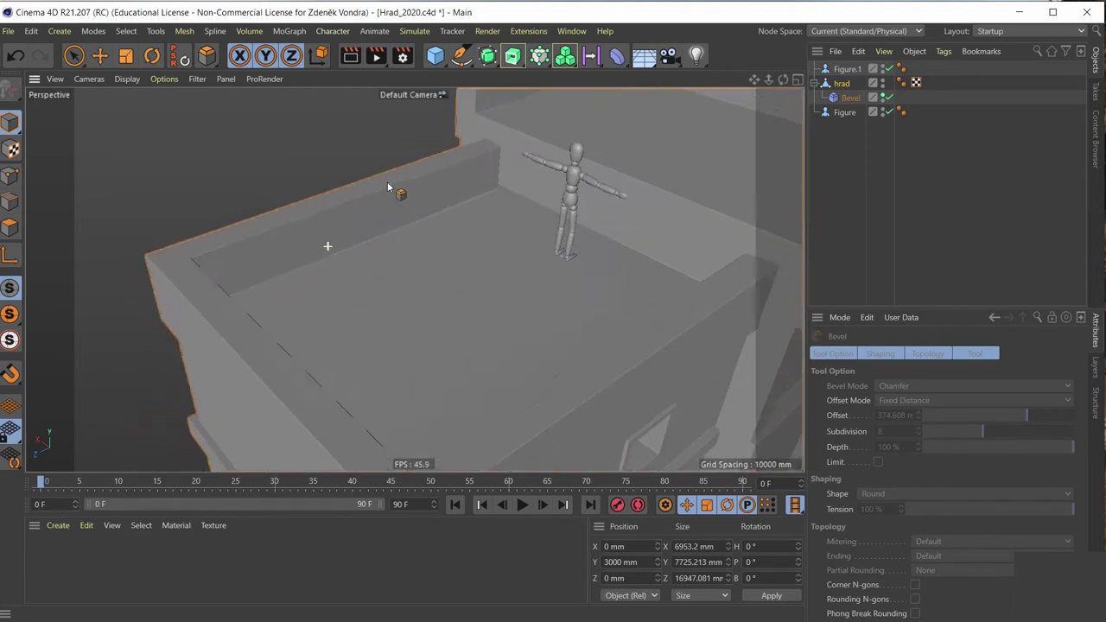
pyautogui.scroll(1, 427, 178)
pyautogui.scroll(-3, 427, 178)
pyautogui.moveTo(301, 316)
pyautogui.keyDown('alt'); pyautogui.mouseDown()
pyautogui.moveTo(420, 230)
pyautogui.moveTo(664, 273)
pyautogui.moveTo(764, 257)
pyautogui.moveTo(392, 231)
pyautogui.moveTo(535, 261)
pyautogui.moveTo(450, 218)
pyautogui.moveTo(463, 245)
pyautogui.moveTo(510, 262)
pyautogui.moveTo(498, 239)
pyautogui.moveTo(550, 143)
pyautogui.mouseUp(); pyautogui.keyUp('alt')
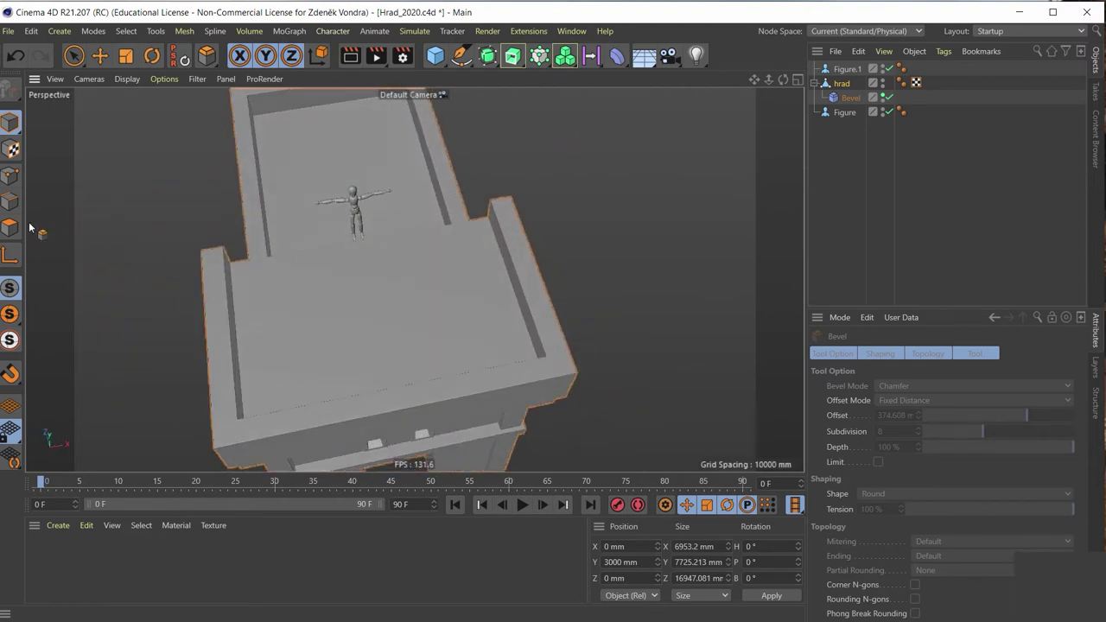
# Switch to Polygon mode and orbit to a lower front view of the castle
pyautogui.click(10, 226)
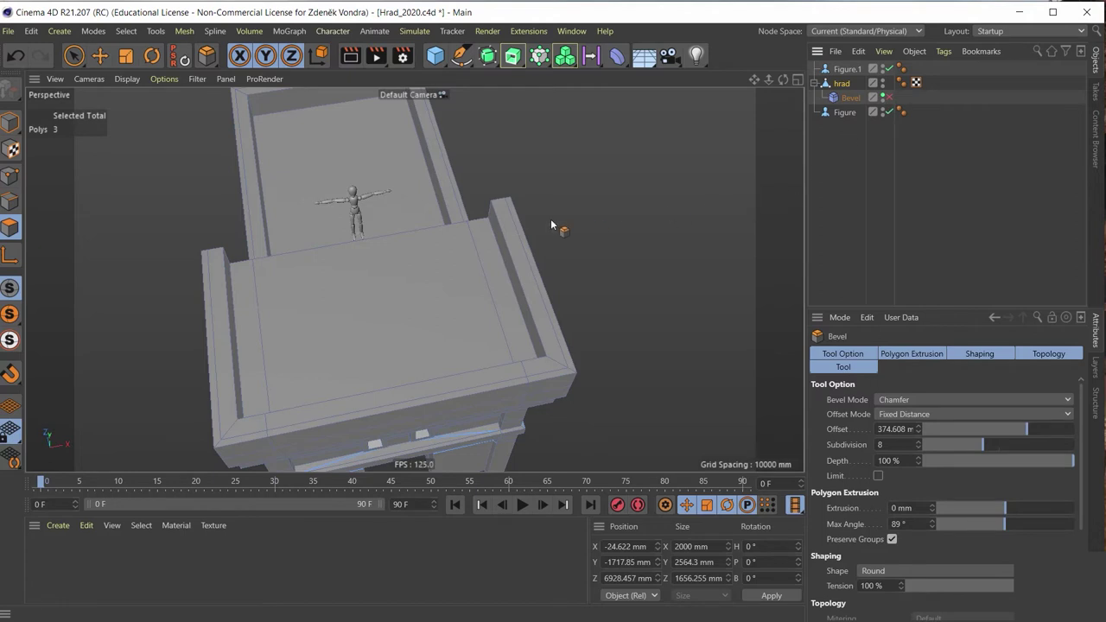
pyautogui.moveTo(550, 218)
pyautogui.keyDown('alt'); pyautogui.mouseDown()
pyautogui.moveTo(394, 289)
pyautogui.moveTo(230, 230)
pyautogui.moveTo(378, 281)
pyautogui.mouseUp(); pyautogui.keyUp('alt')
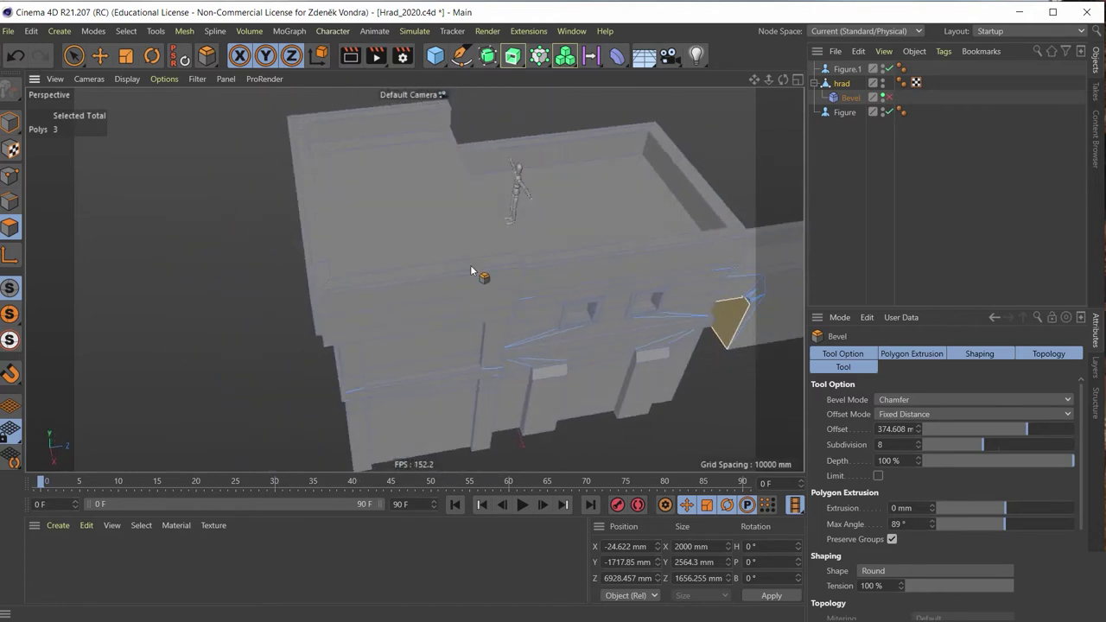
pyautogui.moveTo(470, 269)
pyautogui.keyDown('alt'); pyautogui.mouseDown()
pyautogui.moveTo(383, 306)
pyautogui.moveTo(415, 250)
pyautogui.moveTo(316, 323)
pyautogui.moveTo(269, 320)
pyautogui.moveTo(318, 270)
pyautogui.moveTo(357, 296)
pyautogui.moveTo(467, 297)
pyautogui.moveTo(544, 276)
pyautogui.moveTo(738, 331)
pyautogui.moveTo(665, 301)
pyautogui.moveTo(405, 287)
pyautogui.moveTo(733, 259)
pyautogui.moveTo(647, 288)
pyautogui.moveTo(689, 309)
pyautogui.moveTo(625, 247)
pyautogui.mouseUp(); pyautogui.keyUp('alt')
# Select the two adjacent top faces of the wall rim with Live Selection and check them
pyautogui.click(74, 55)
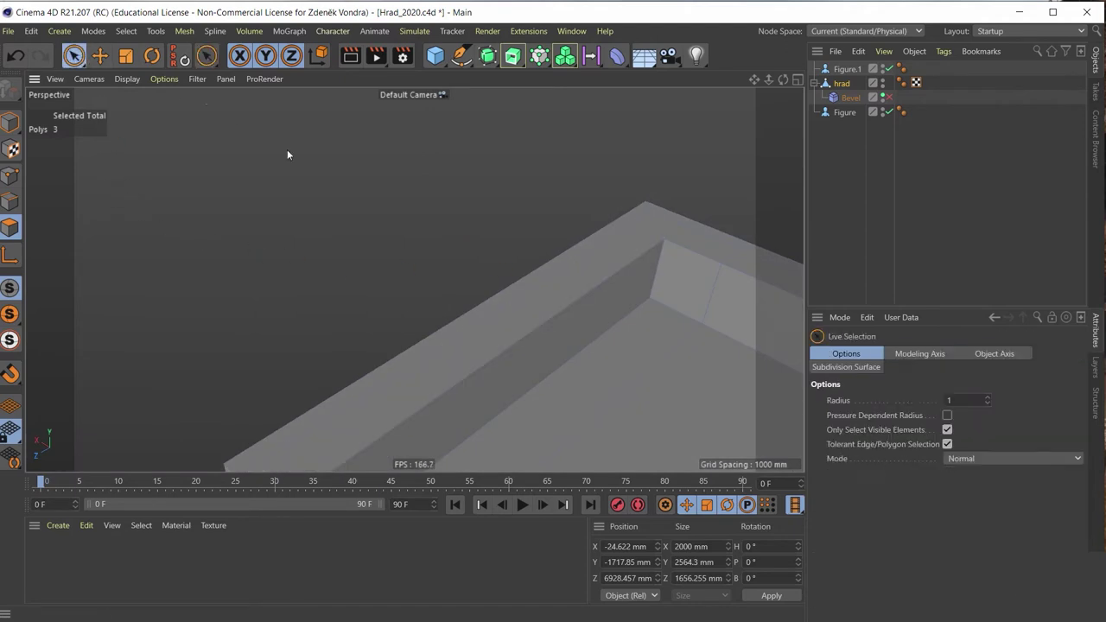
pyautogui.click(594, 279)
pyautogui.keyDown('shift'); pyautogui.click(566, 263); pyautogui.keyUp('shift')
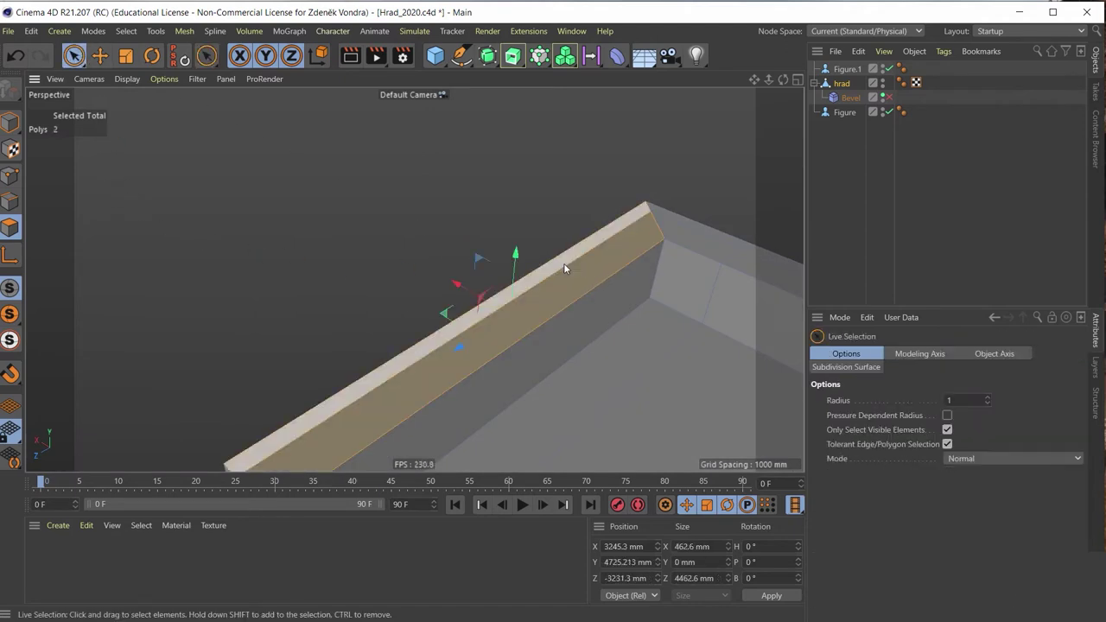
pyautogui.moveTo(563, 263)
pyautogui.keyDown('alt'); pyautogui.mouseDown()
pyautogui.moveTo(473, 318)
pyautogui.moveTo(416, 318)
pyautogui.mouseUp(); pyautogui.keyUp('alt')
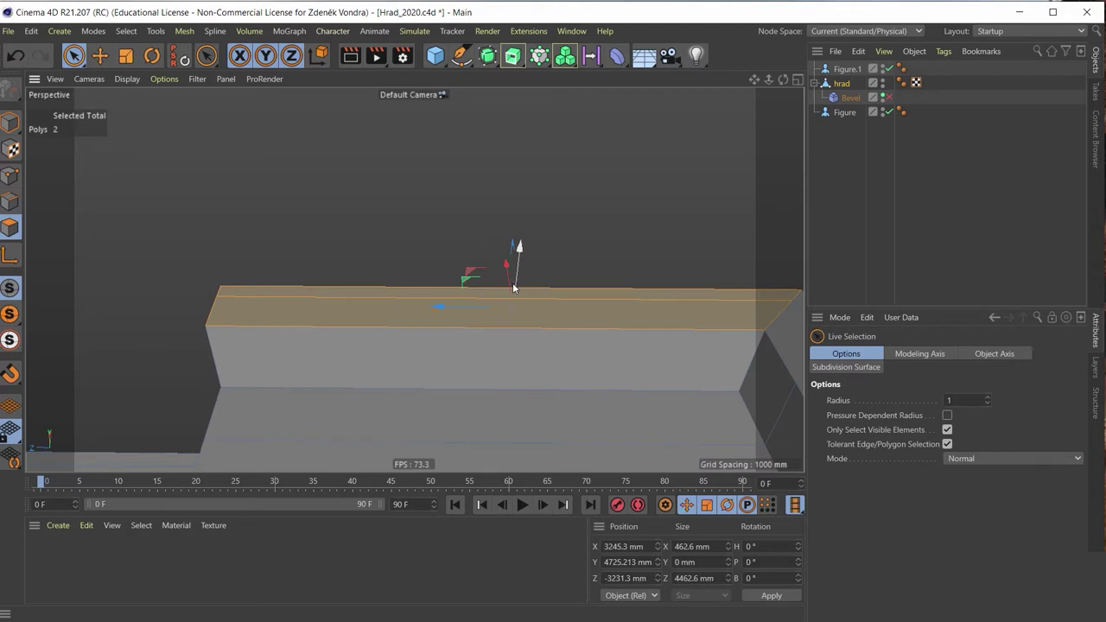
pyautogui.moveTo(405, 309)
pyautogui.keyDown('alt'); pyautogui.mouseDown()
pyautogui.moveTo(523, 323)
pyautogui.moveTo(584, 294)
pyautogui.moveTo(419, 303)
pyautogui.mouseUp(); pyautogui.keyUp('alt')
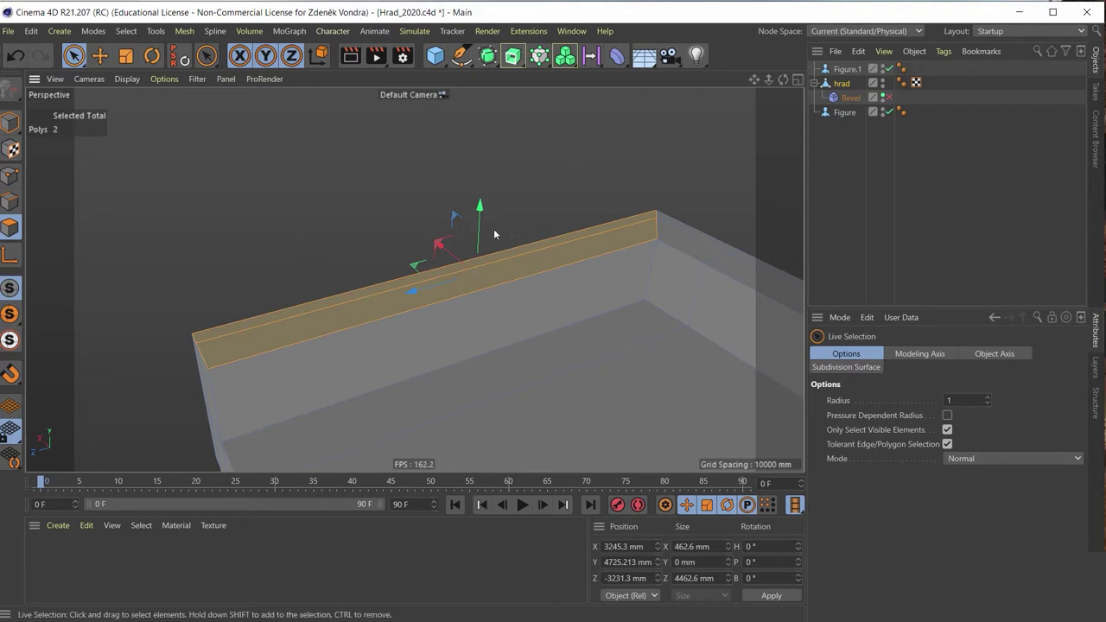
# Try a Loop Cut on the rim and zoom closer to the wall rim beam
pyautogui.rightClick(446, 287)
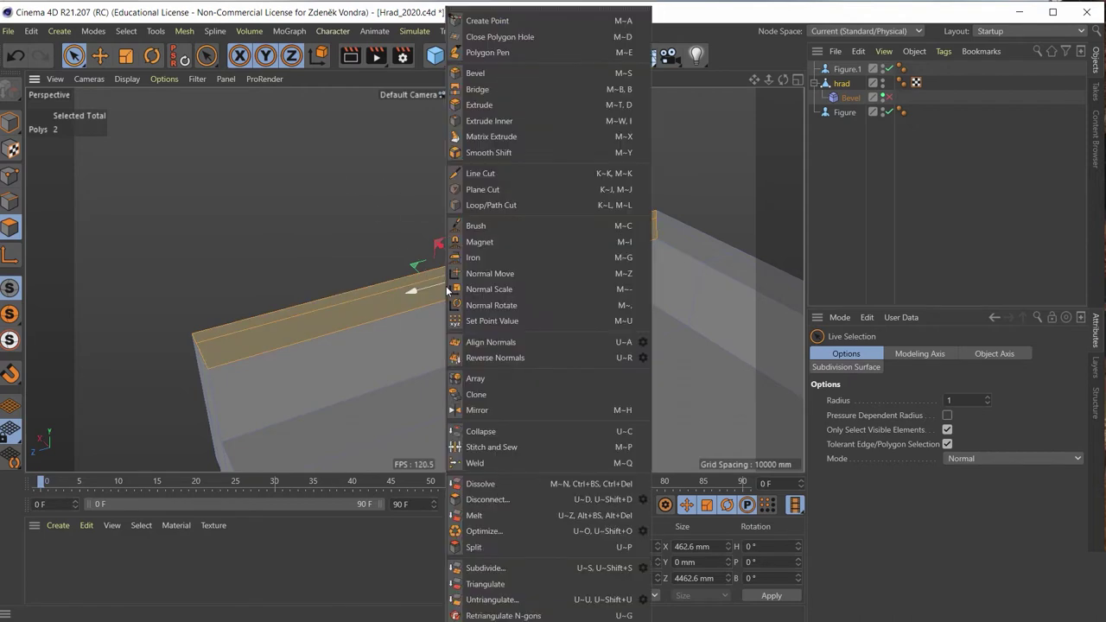
pyautogui.click(504, 204)
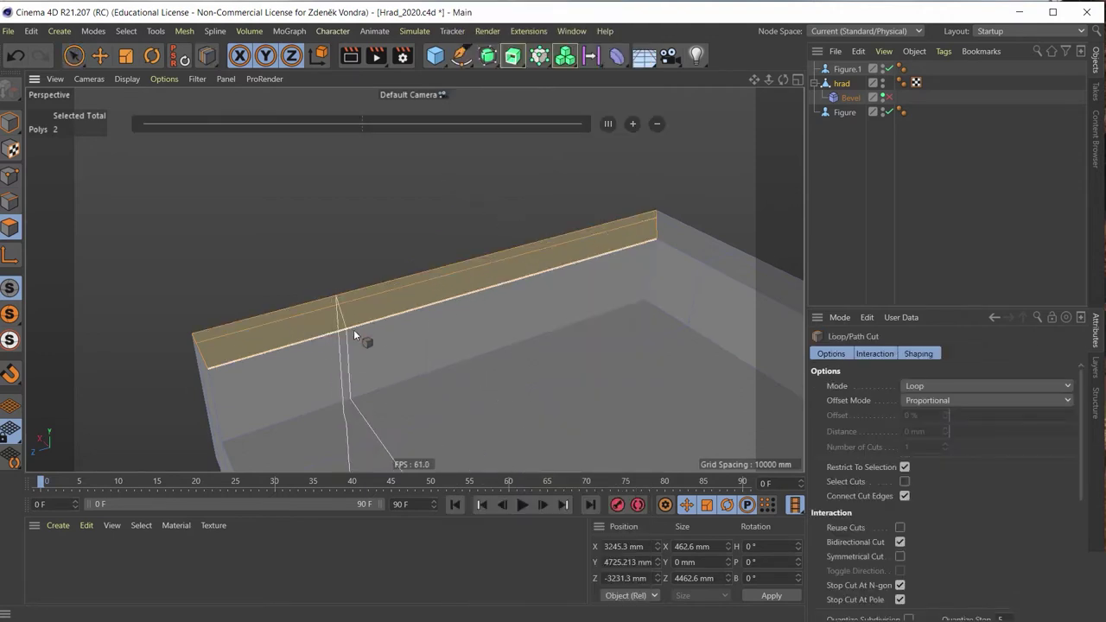
pyautogui.moveTo(354, 337)
pyautogui.keyDown('alt'); pyautogui.mouseDown()
pyautogui.moveTo(279, 420)
pyautogui.moveTo(292, 362)
pyautogui.mouseUp(); pyautogui.keyUp('alt')
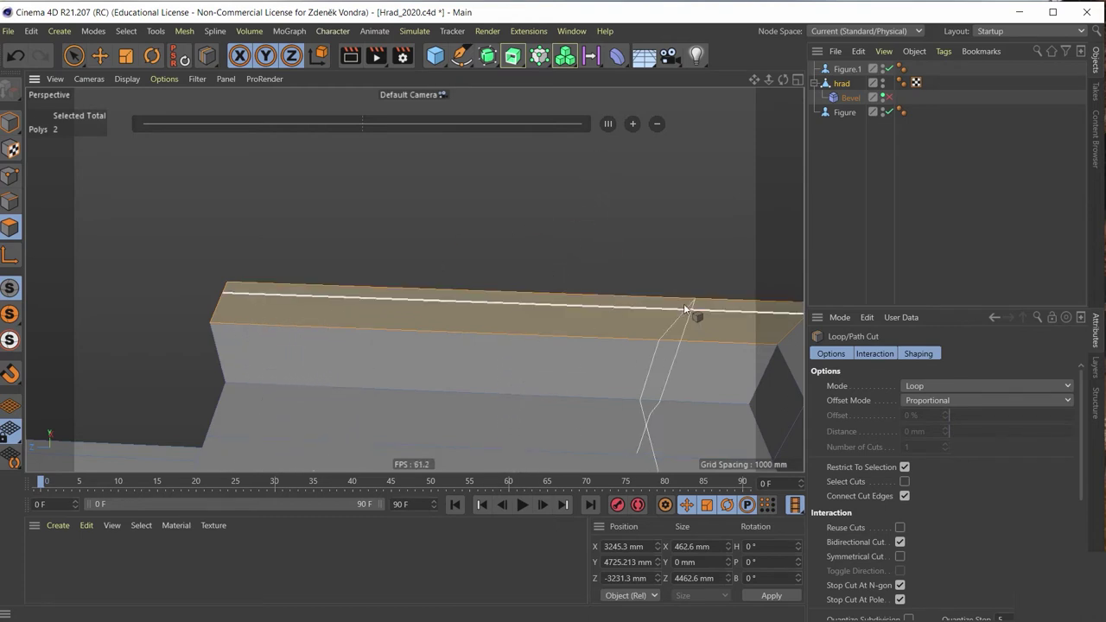
pyautogui.scroll(-2, 659, 293)
pyautogui.scroll(-2, 659, 291)
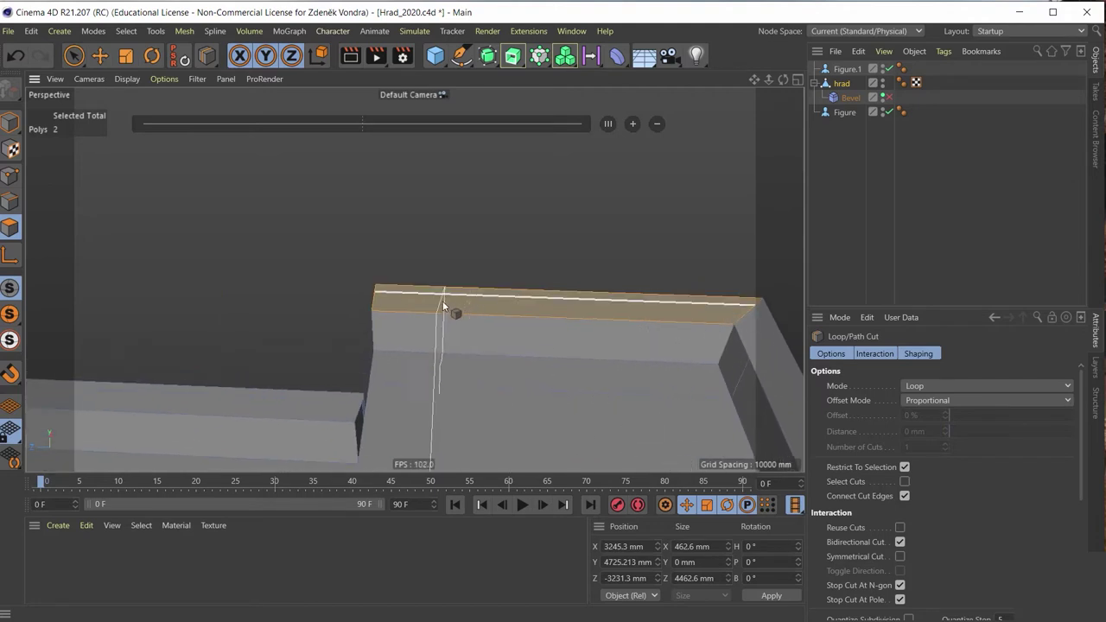
# Switch to the Plane Cut tool and set its cutting plane to XY
pyautogui.rightClick(558, 309)
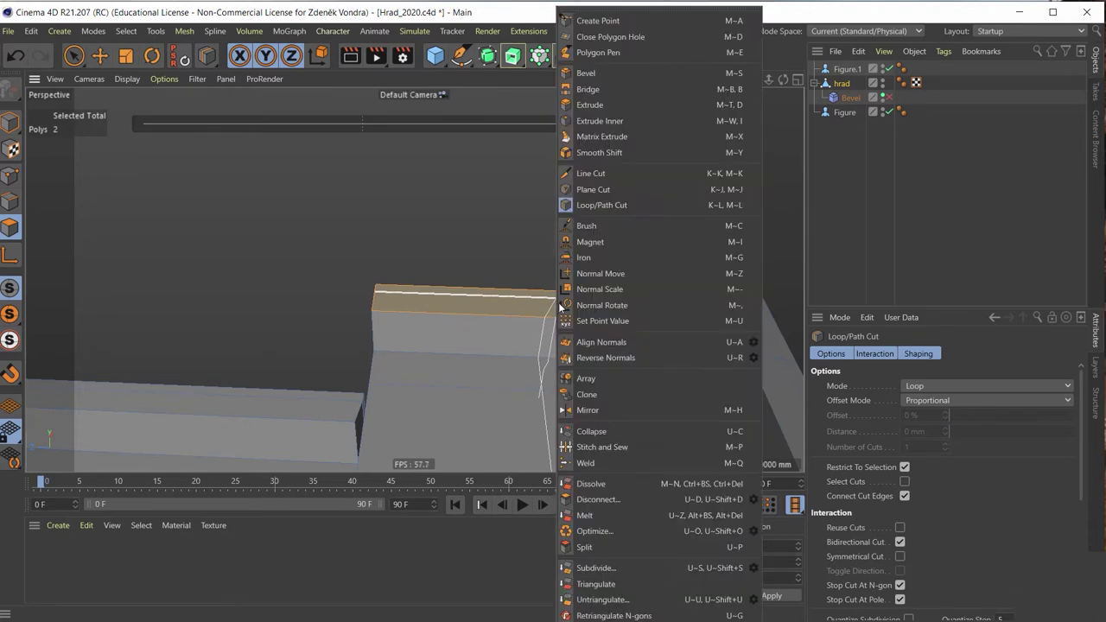
pyautogui.click(608, 190)
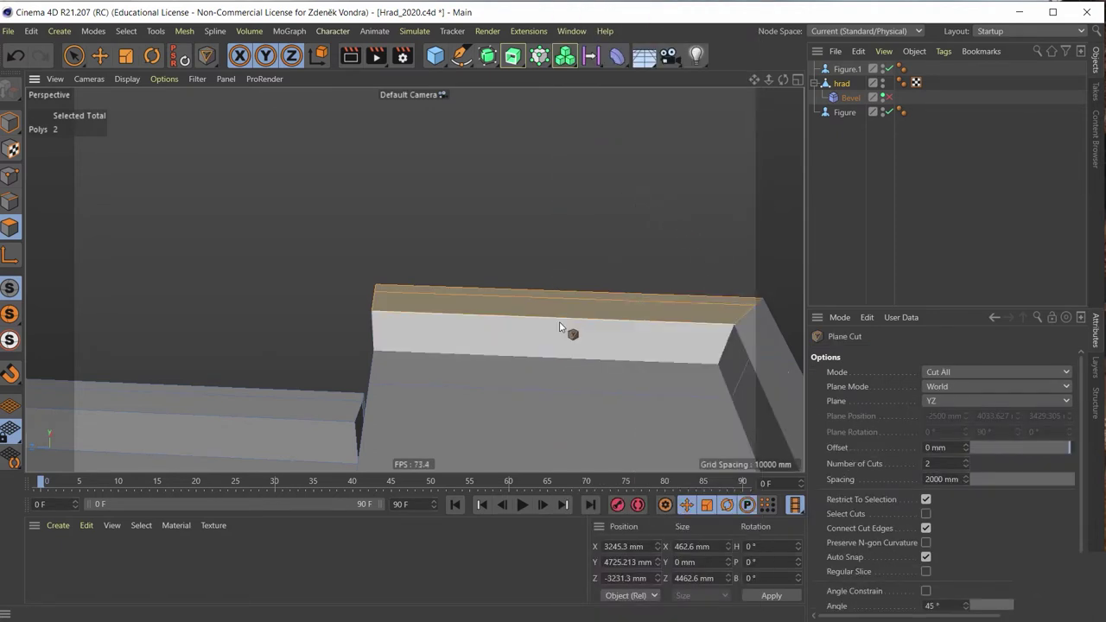
pyautogui.click(952, 400)
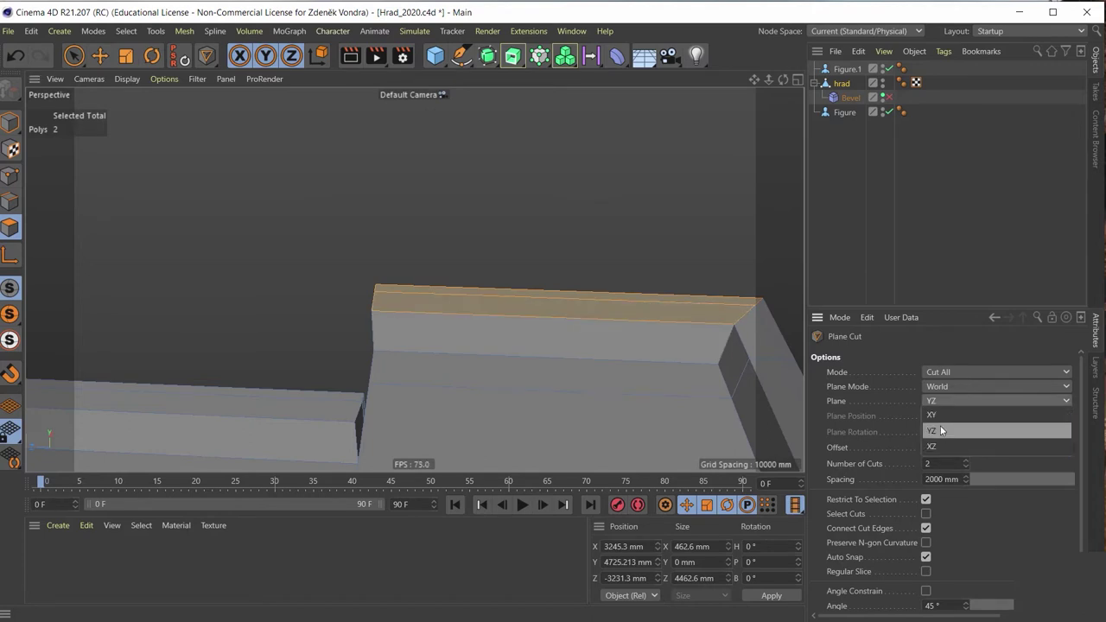
pyautogui.click(941, 425)
pyautogui.click(965, 399)
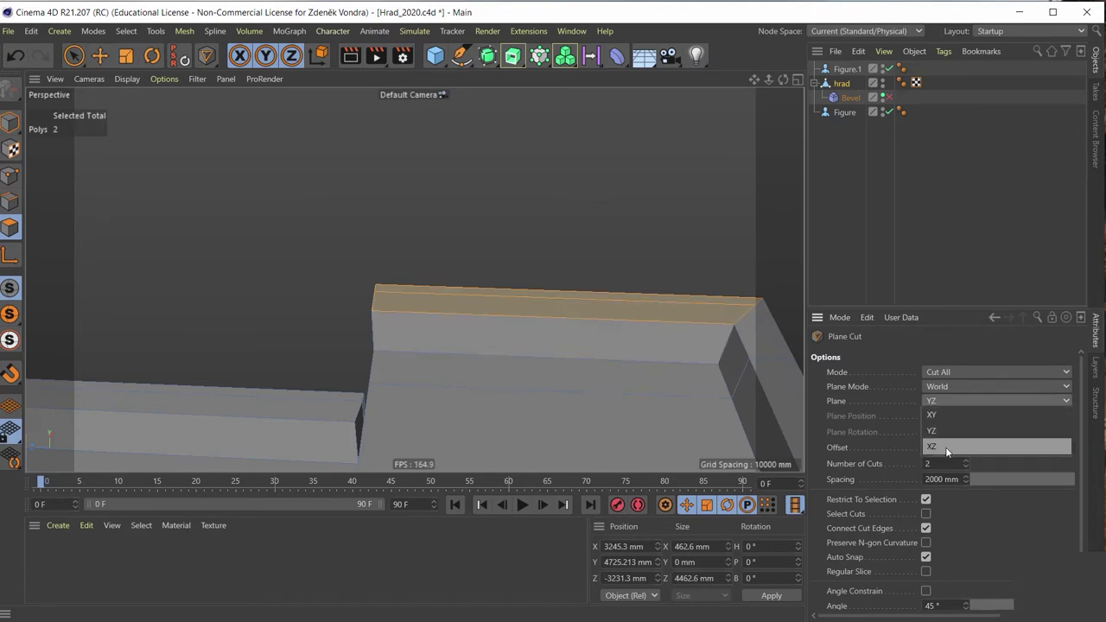
pyautogui.click(955, 439)
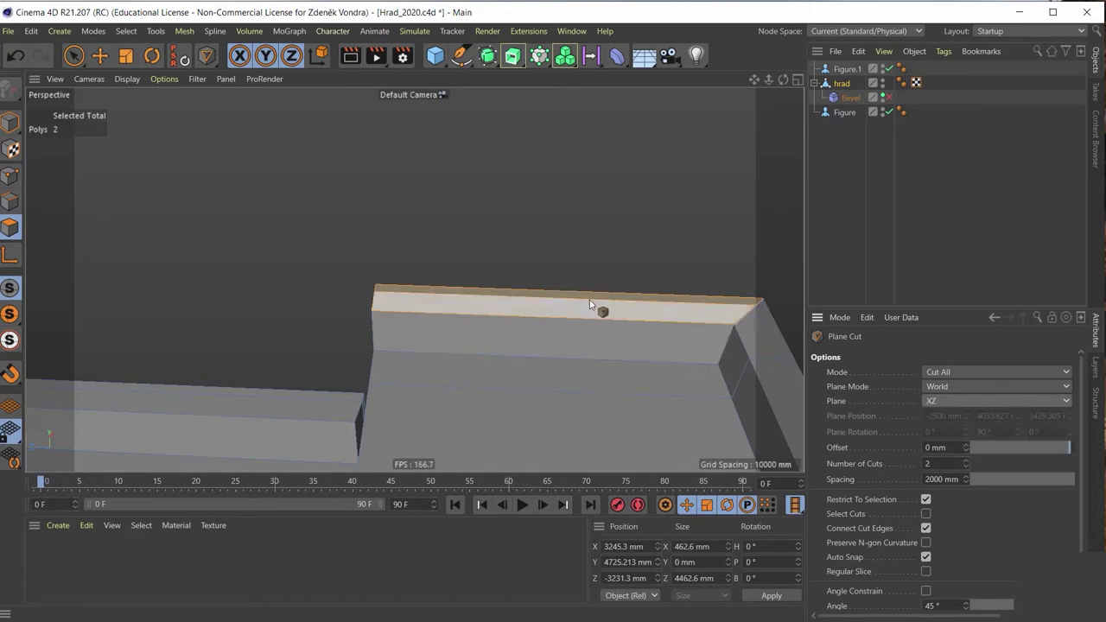
pyautogui.click(958, 402)
pyautogui.click(947, 417)
pyautogui.write('10')
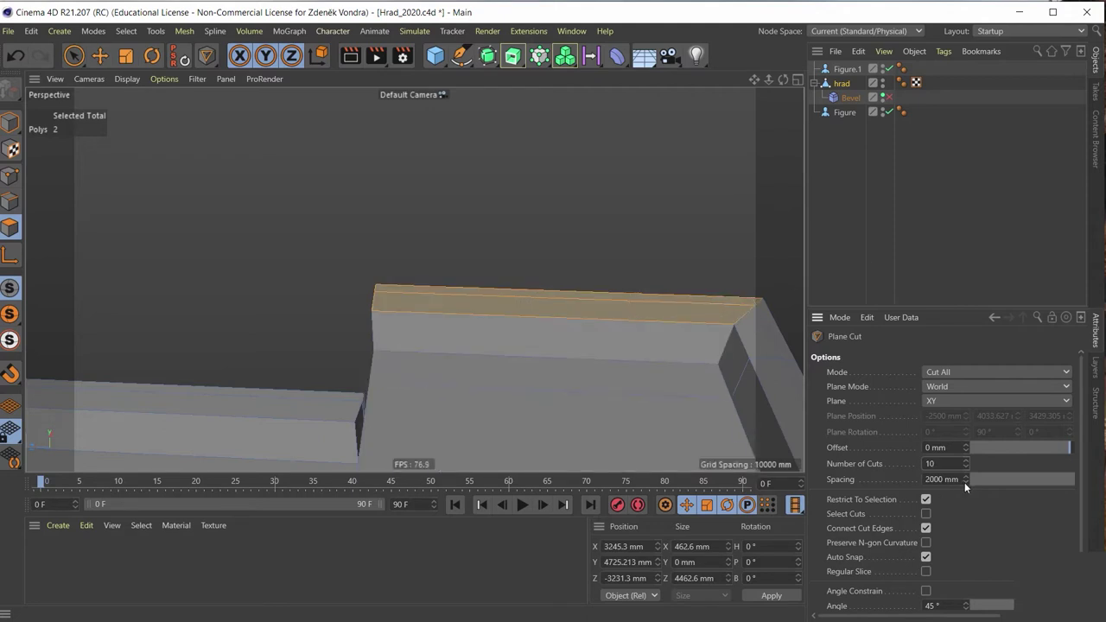
# Enter the cut spacing, trying 400 and 35 before clearing it to re-enter
pyautogui.moveTo(958, 479); pyautogui.dragTo(925, 479)
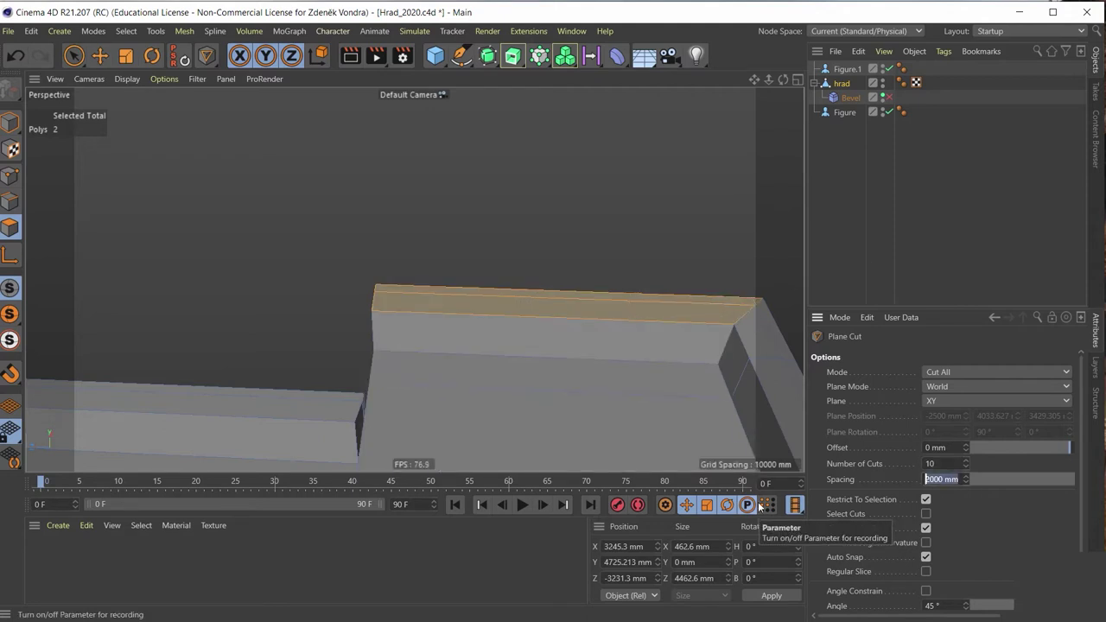
pyautogui.write('400')
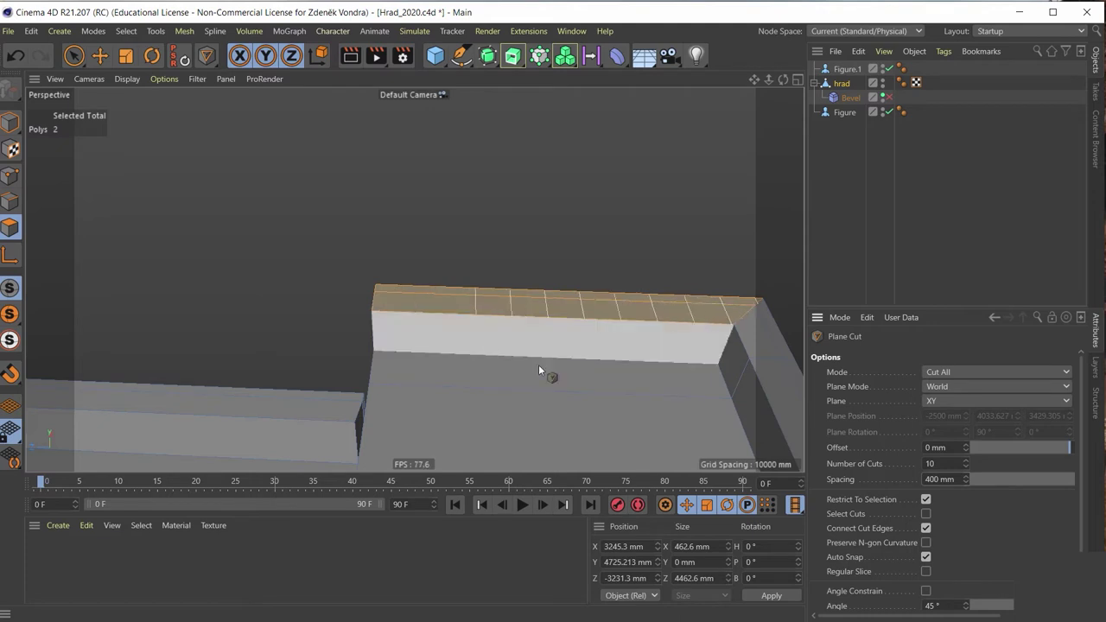
pyautogui.write('35')
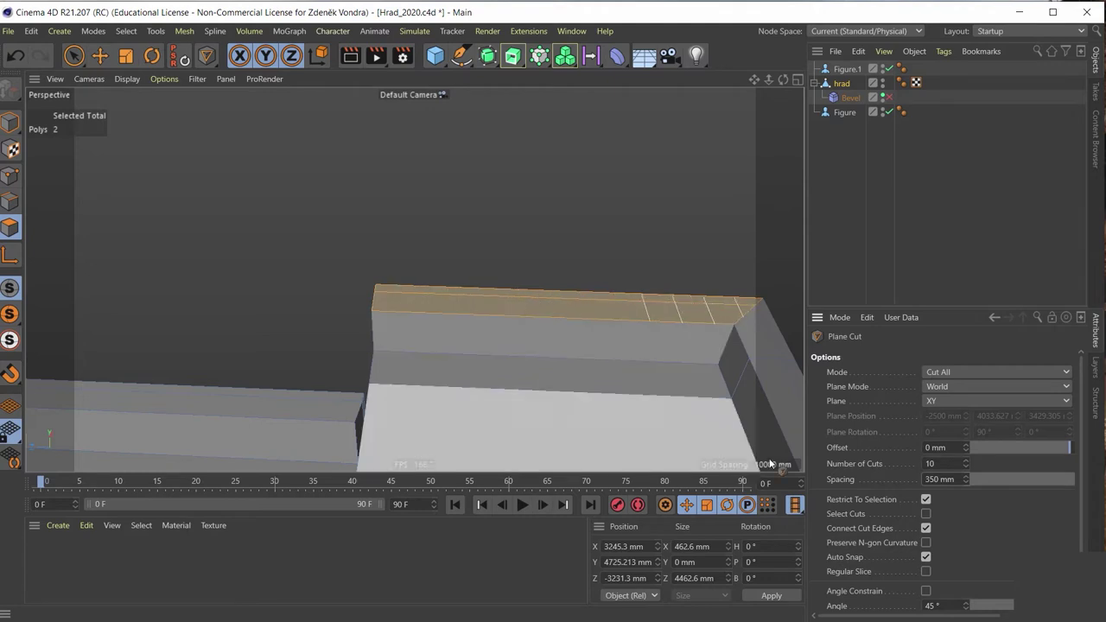
pyautogui.press('BackSpace')
pyautogui.write('8')
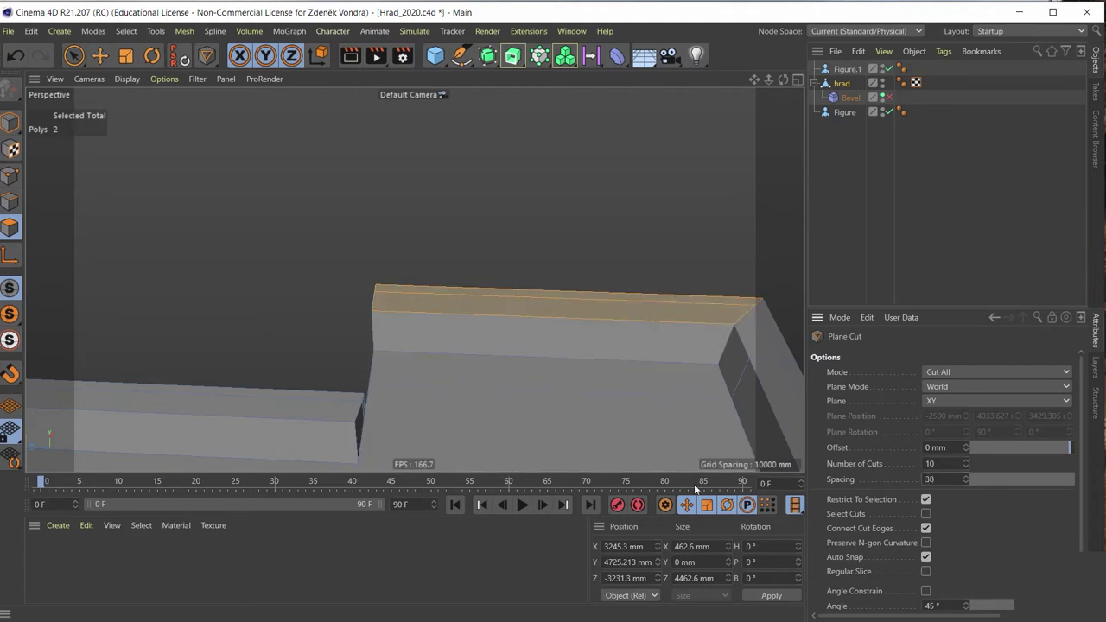
# Apply the ten plane cuts across the wall top and activate Live Selection
pyautogui.click(410, 314)
pyautogui.keyDown('alt'); pyautogui.moveTo(564, 276); pyautogui.dragTo(608, 377); pyautogui.keyUp('alt')
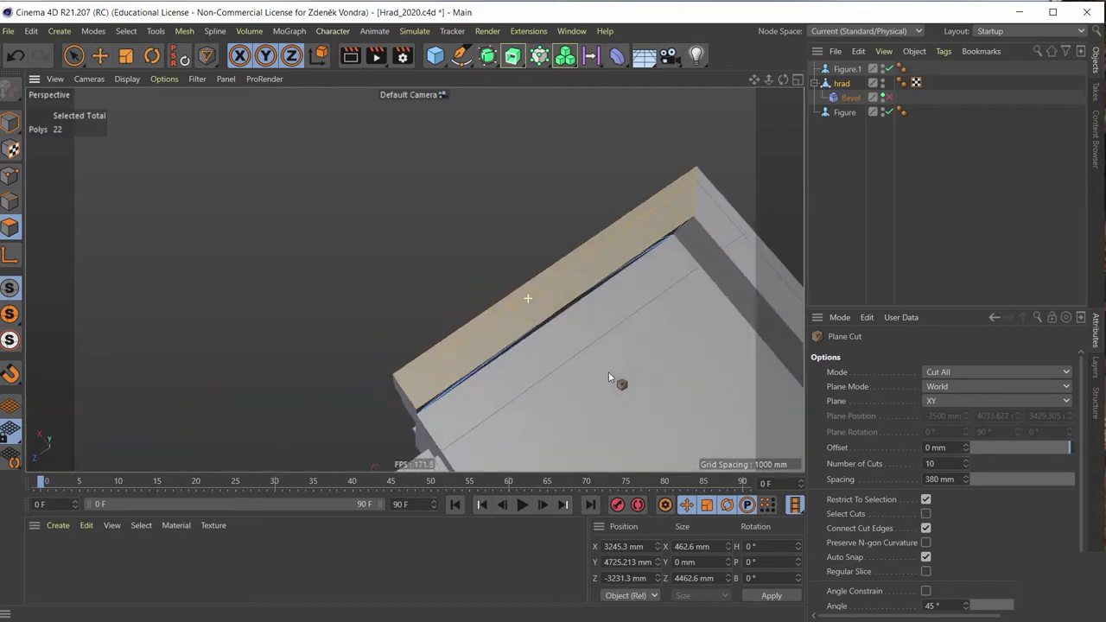
pyautogui.click(74, 56)
pyautogui.moveTo(496, 333)
pyautogui.keyDown('alt'); pyautogui.mouseDown()
pyautogui.moveTo(423, 215)
pyautogui.moveTo(418, 266)
pyautogui.mouseUp(); pyautogui.keyUp('alt')
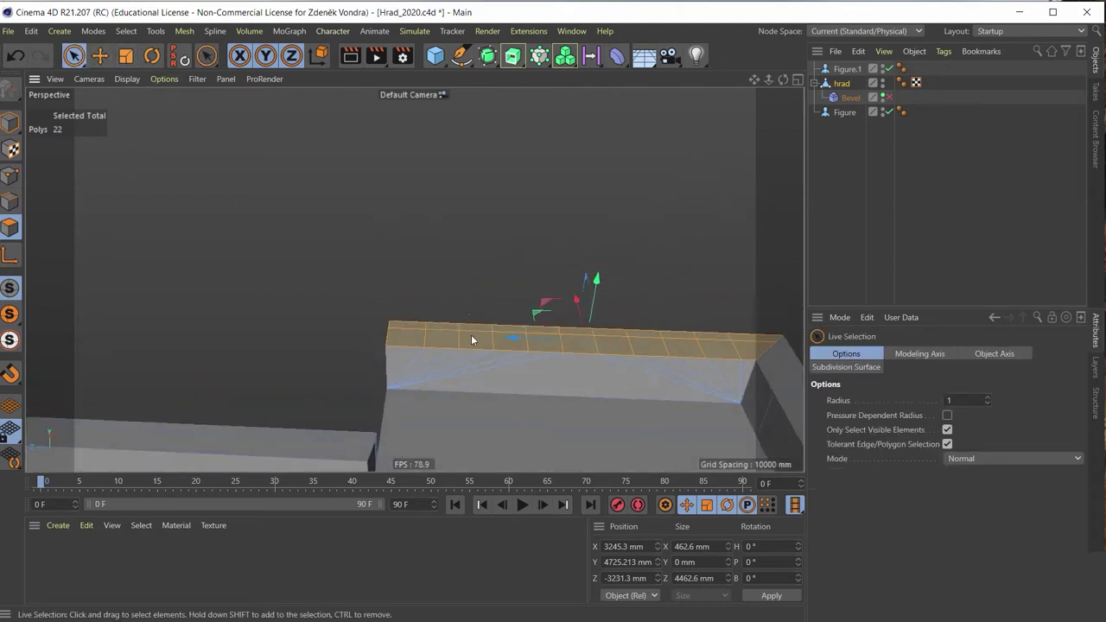
# Clear the selection and pick alternating top rim segments with a radius-10 Live Selection
pyautogui.click(464, 191)
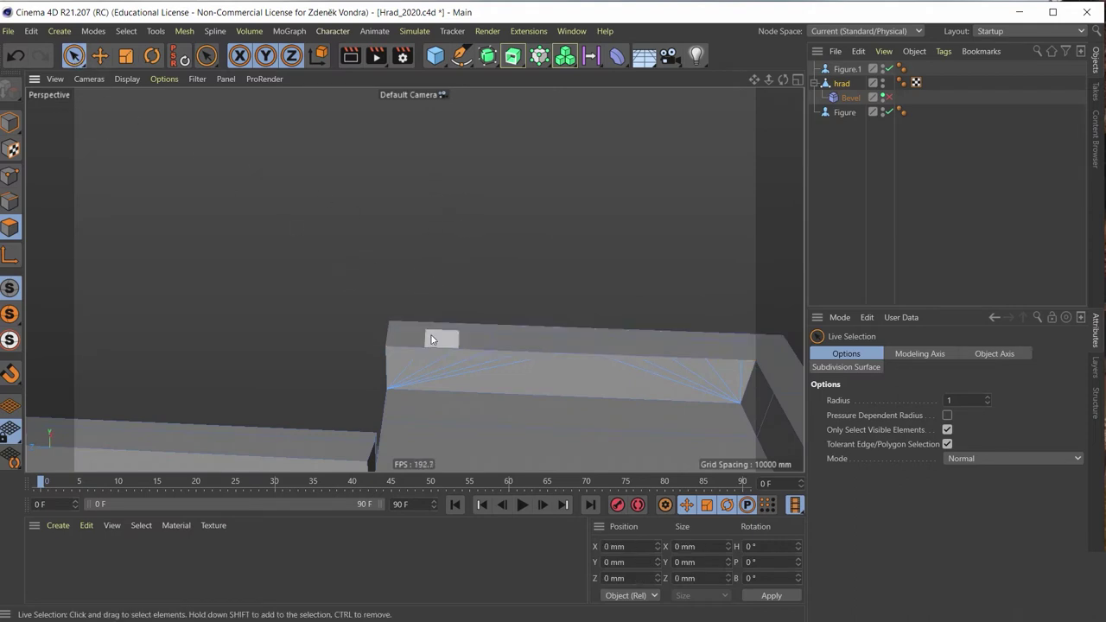
pyautogui.click(412, 332)
pyautogui.moveTo(412, 332); pyautogui.dragTo(411, 327)
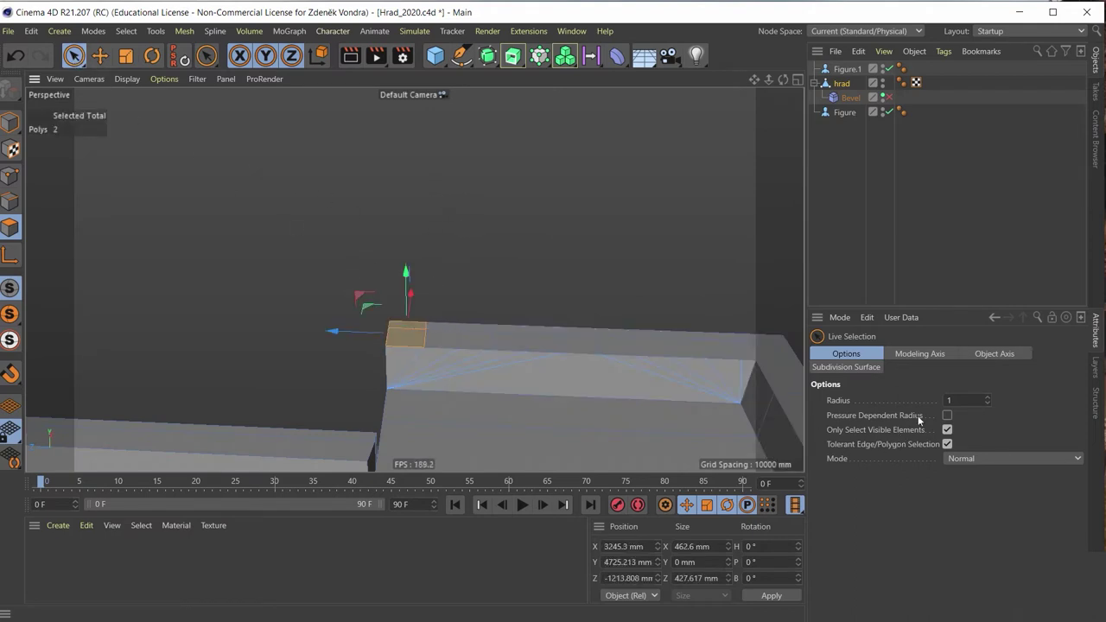
pyautogui.write('10')
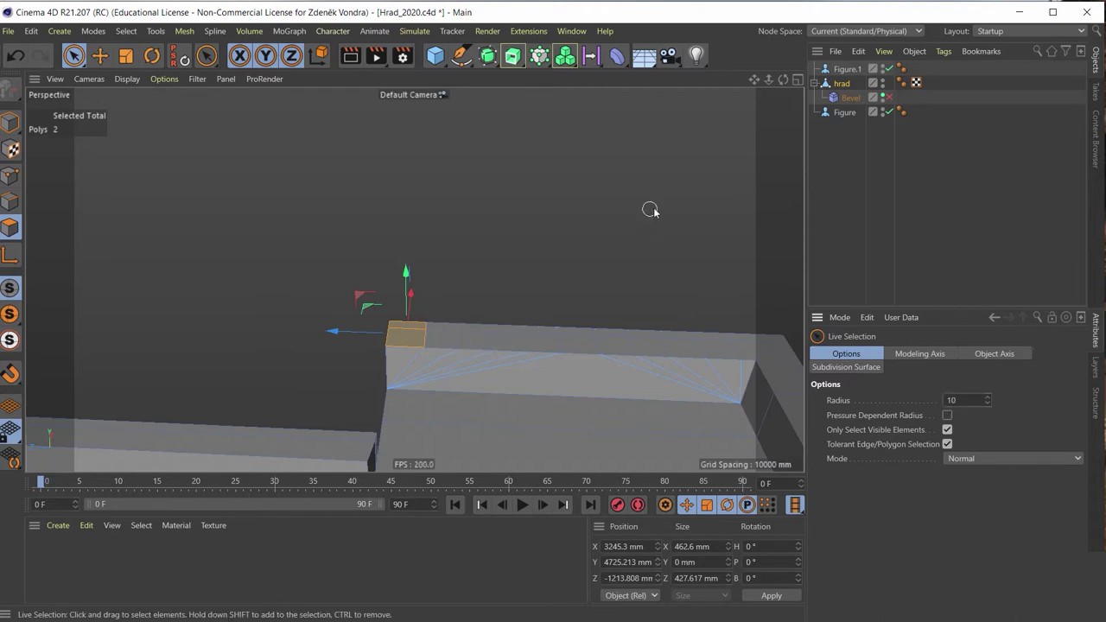
pyautogui.keyDown('alt'); pyautogui.moveTo(566, 263); pyautogui.dragTo(515, 264); pyautogui.keyUp('alt')
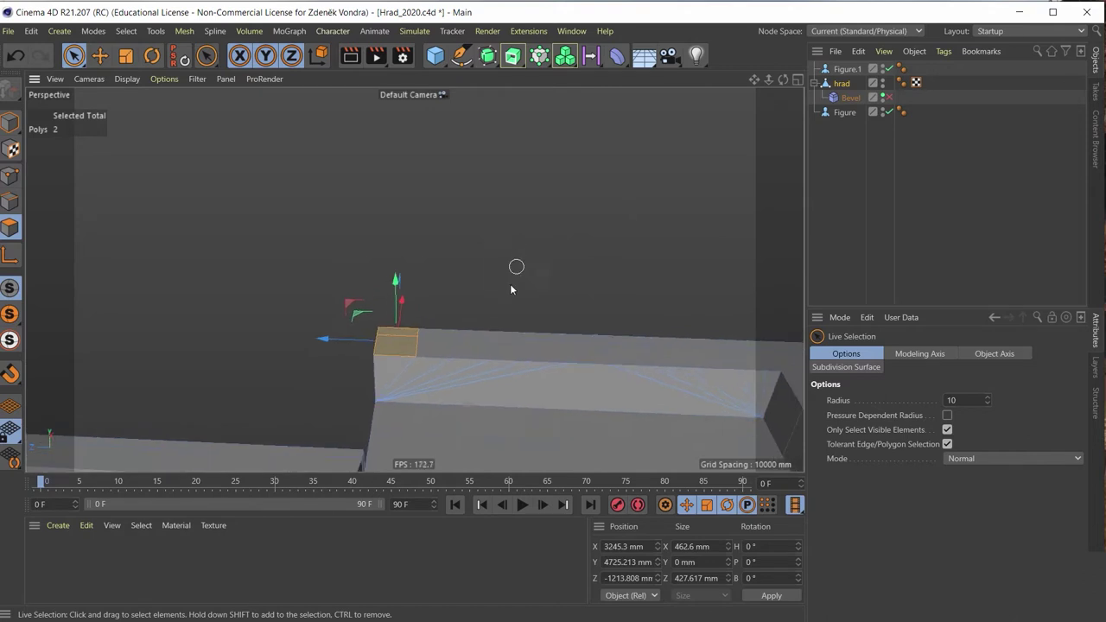
pyautogui.keyDown('shift'); pyautogui.click(473, 345); pyautogui.keyUp('shift')
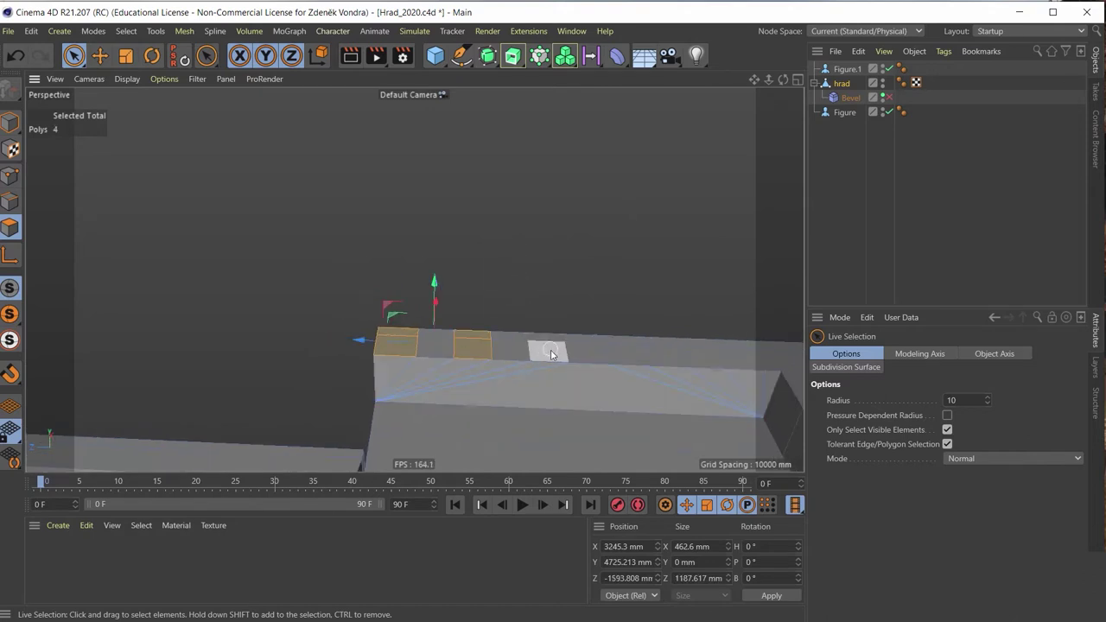
pyautogui.keyDown('shift'); pyautogui.click(549, 348); pyautogui.keyUp('shift')
pyautogui.keyDown('shift'); pyautogui.click(622, 351); pyautogui.keyUp('shift')
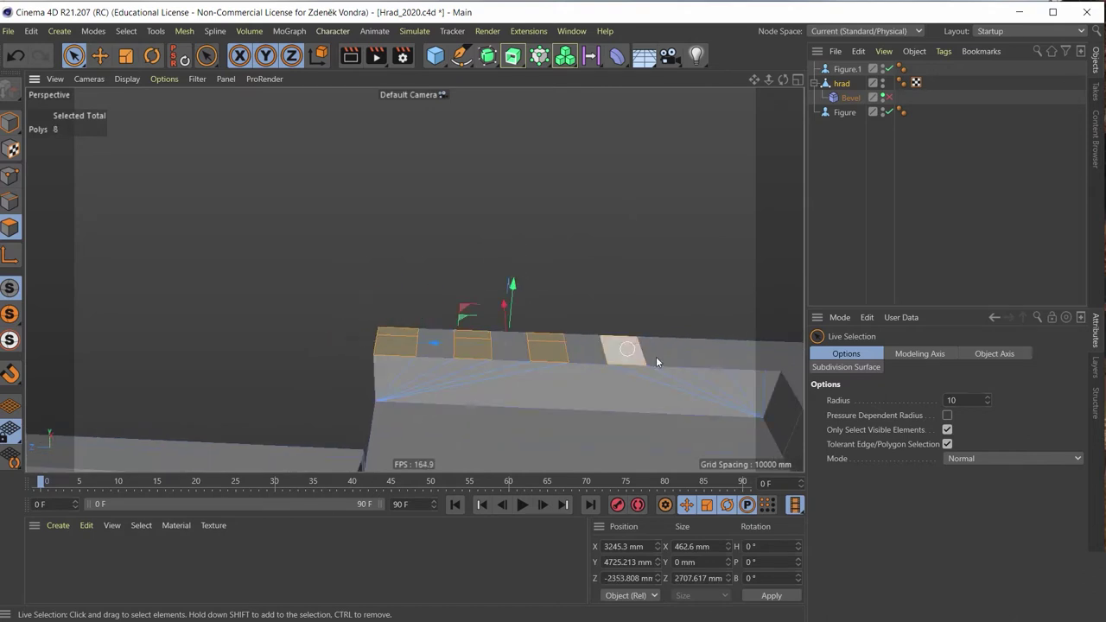
pyautogui.keyDown('shift'); pyautogui.click(706, 360); pyautogui.keyUp('shift')
pyautogui.moveTo(711, 261)
pyautogui.keyDown('alt'); pyautogui.mouseDown()
pyautogui.moveTo(621, 273)
pyautogui.moveTo(621, 304)
pyautogui.mouseUp(); pyautogui.keyUp('alt')
pyautogui.keyDown('shift'); pyautogui.click(649, 355); pyautogui.keyUp('shift')
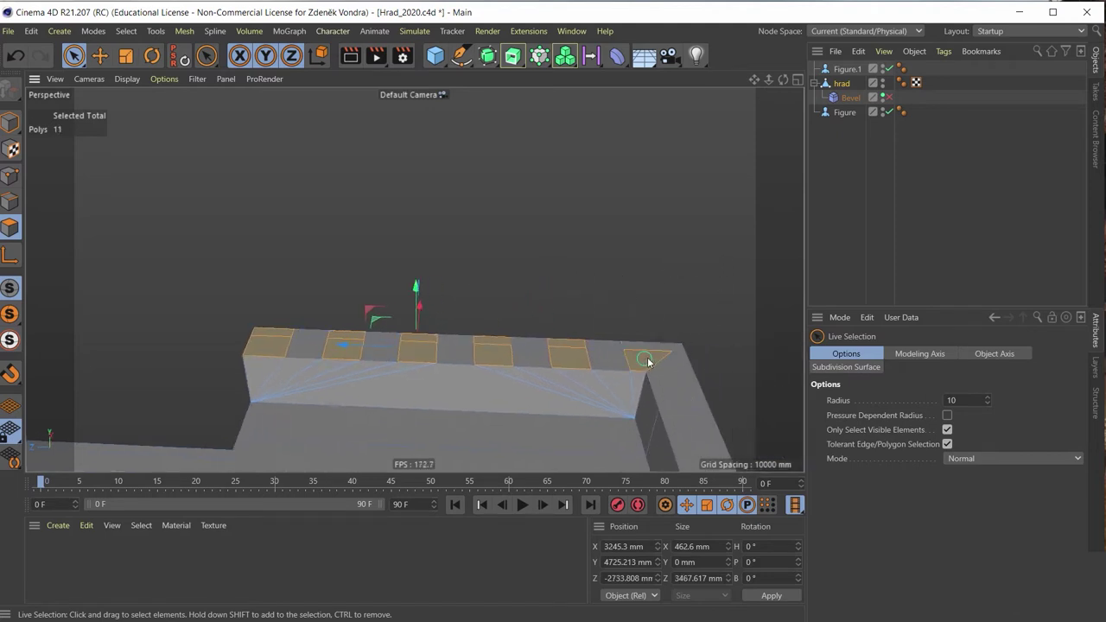
pyautogui.moveTo(491, 311)
pyautogui.keyDown('alt'); pyautogui.mouseDown()
pyautogui.moveTo(605, 334)
pyautogui.moveTo(523, 286)
pyautogui.moveTo(523, 226)
pyautogui.moveTo(505, 269)
pyautogui.mouseUp(); pyautogui.keyUp('alt')
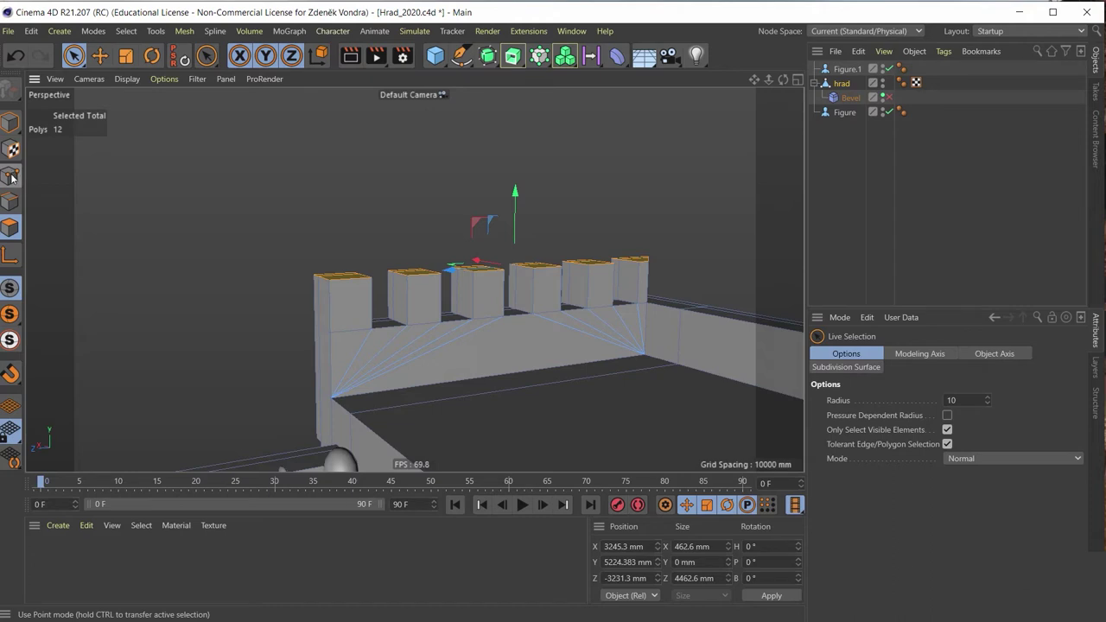
pyautogui.click(10, 125)
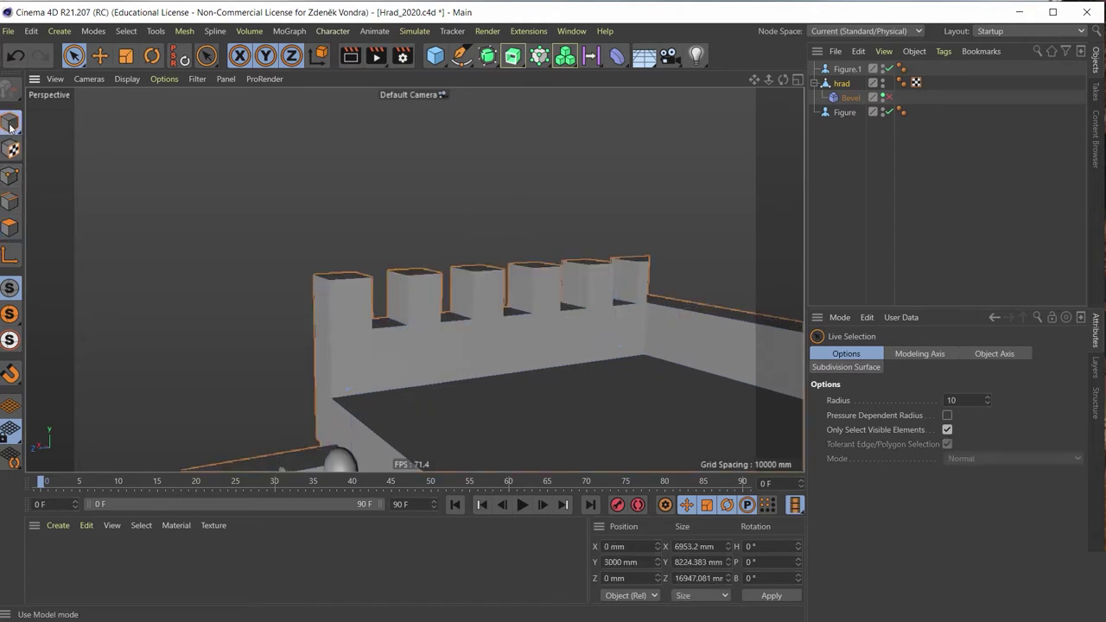
pyautogui.moveTo(467, 315)
pyautogui.keyDown('alt'); pyautogui.mouseDown()
pyautogui.moveTo(535, 380)
pyautogui.moveTo(792, 231)
pyautogui.mouseUp(); pyautogui.keyUp('alt')
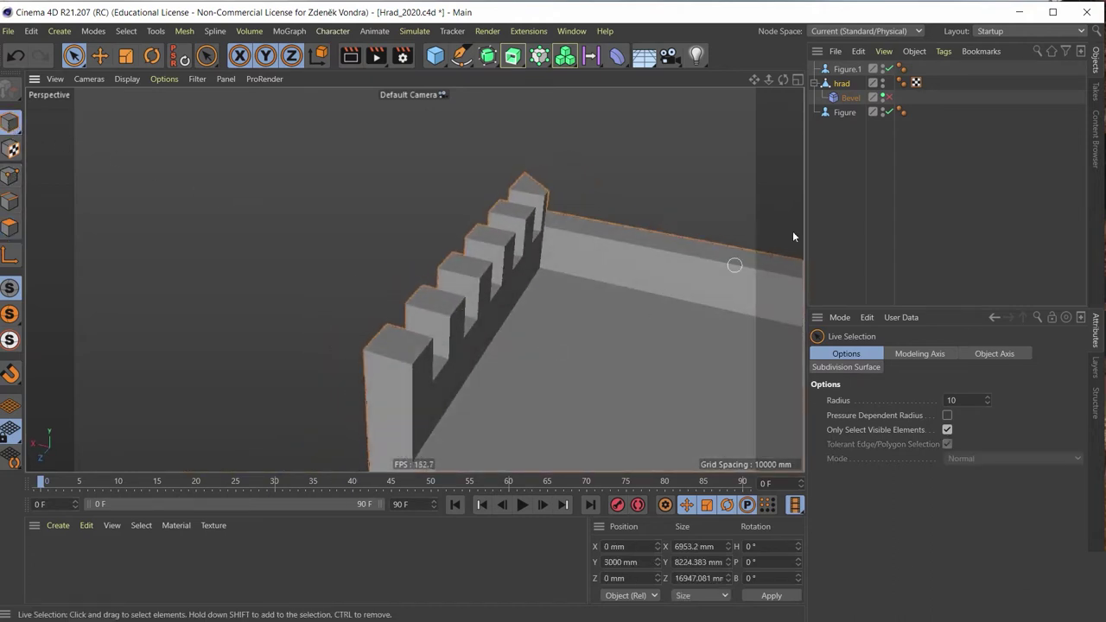
pyautogui.moveTo(638, 282)
pyautogui.keyDown('alt'); pyautogui.mouseDown()
pyautogui.moveTo(549, 308)
pyautogui.moveTo(791, 282)
pyautogui.moveTo(820, 266)
pyautogui.moveTo(789, 293)
pyautogui.moveTo(637, 261)
pyautogui.moveTo(630, 236)
pyautogui.moveTo(766, 232)
pyautogui.moveTo(671, 213)
pyautogui.moveTo(679, 222)
pyautogui.mouseUp(); pyautogui.keyUp('alt')
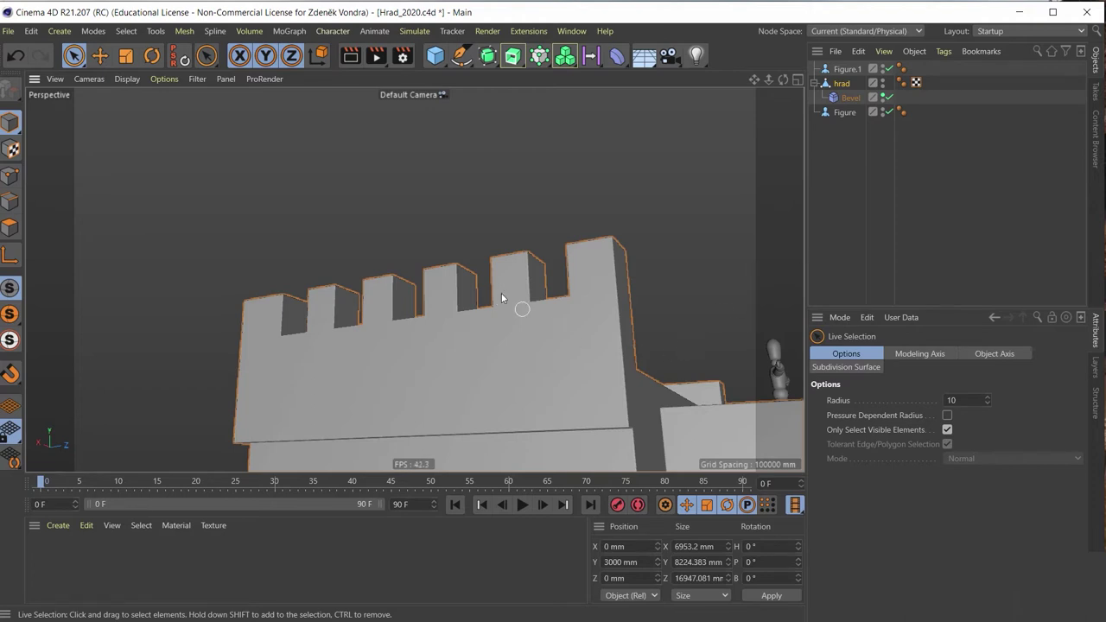
pyautogui.moveTo(501, 292)
pyautogui.keyDown('alt'); pyautogui.mouseDown()
pyautogui.moveTo(459, 364)
pyautogui.moveTo(468, 388)
pyautogui.moveTo(539, 363)
pyautogui.moveTo(681, 359)
pyautogui.moveTo(610, 358)
pyautogui.moveTo(600, 394)
pyautogui.moveTo(629, 277)
pyautogui.mouseUp(); pyautogui.keyUp('alt')
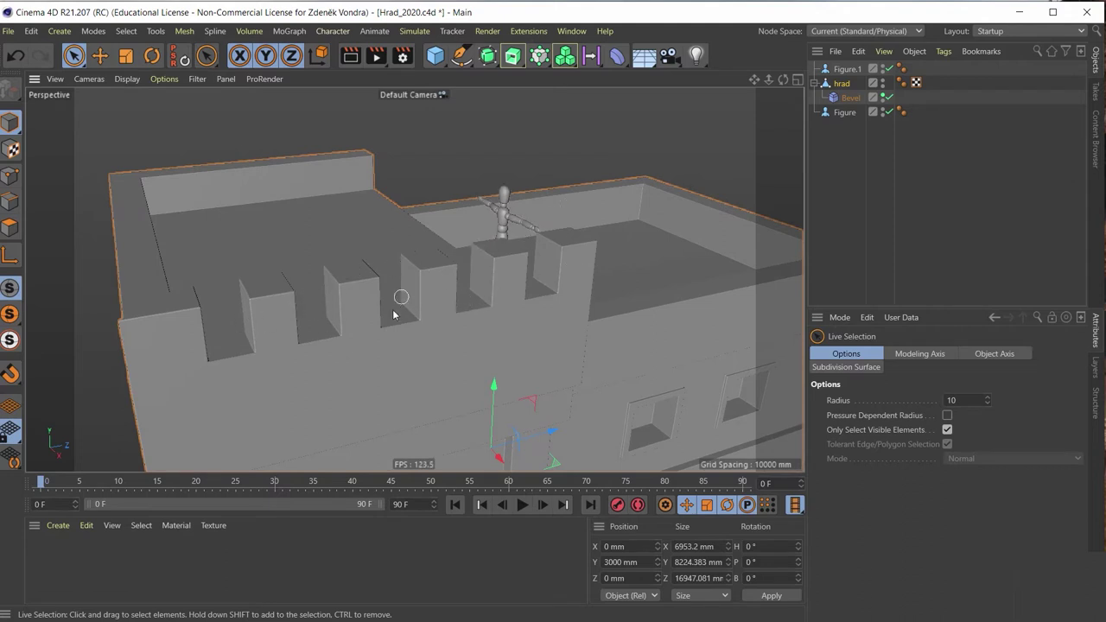
pyautogui.moveTo(393, 313)
pyautogui.keyDown('alt'); pyautogui.mouseDown()
pyautogui.moveTo(534, 284)
pyautogui.moveTo(467, 295)
pyautogui.mouseUp(); pyautogui.keyUp('alt')
pyautogui.moveTo(424, 334)
pyautogui.keyDown('alt'); pyautogui.mouseDown()
pyautogui.moveTo(388, 227)
pyautogui.moveTo(309, 286)
pyautogui.moveTo(337, 292)
pyautogui.moveTo(388, 193)
pyautogui.moveTo(316, 279)
pyautogui.moveTo(349, 257)
pyautogui.moveTo(482, 279)
pyautogui.moveTo(497, 222)
pyautogui.moveTo(599, 249)
pyautogui.moveTo(503, 345)
pyautogui.moveTo(351, 344)
pyautogui.moveTo(360, 333)
pyautogui.moveTo(529, 331)
pyautogui.moveTo(515, 412)
pyautogui.moveTo(420, 348)
pyautogui.moveTo(627, 343)
pyautogui.moveTo(541, 282)
pyautogui.moveTo(491, 374)
pyautogui.moveTo(533, 334)
pyautogui.moveTo(544, 304)
pyautogui.mouseUp(); pyautogui.keyUp('alt')
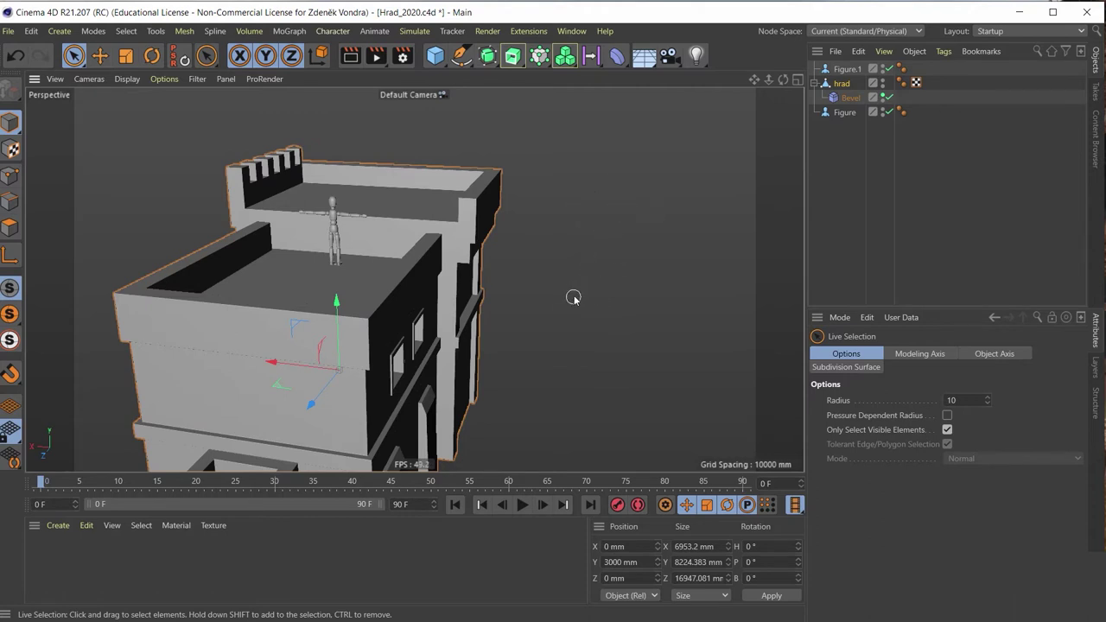
pyautogui.moveTo(402, 251)
pyautogui.keyDown('alt'); pyautogui.mouseDown()
pyautogui.moveTo(412, 204)
pyautogui.moveTo(396, 195)
pyautogui.moveTo(518, 202)
pyautogui.moveTo(436, 215)
pyautogui.mouseUp(); pyautogui.keyUp('alt')
pyautogui.scroll(4, 410, 207)
pyautogui.scroll(2, 463, 185)
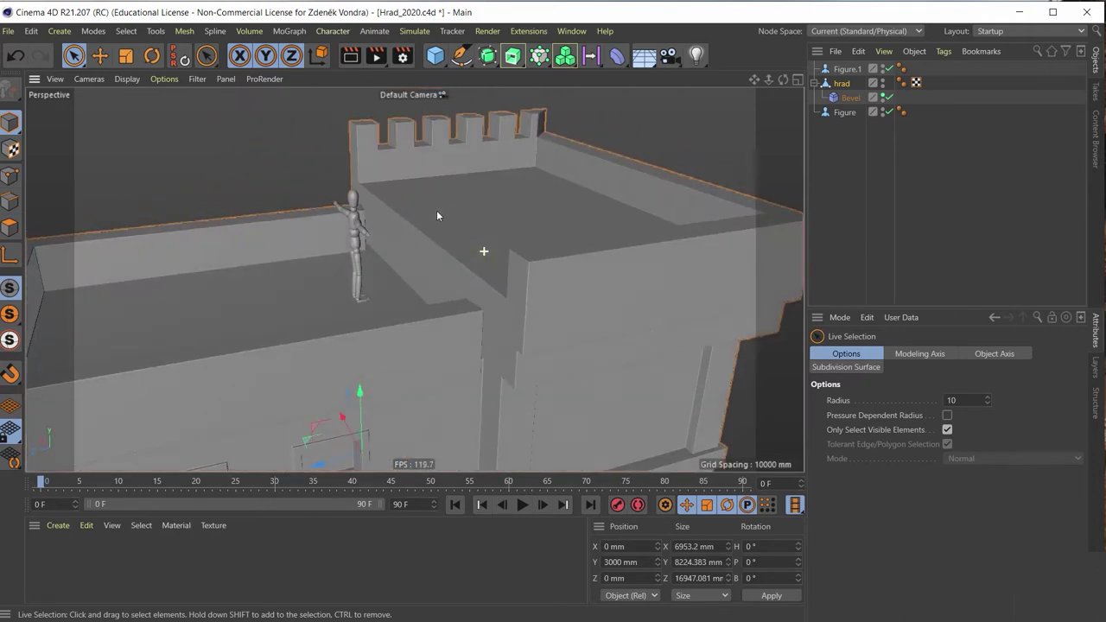
# Add a Cube primitive and rename it zub_cimburi
pyautogui.click(438, 59)
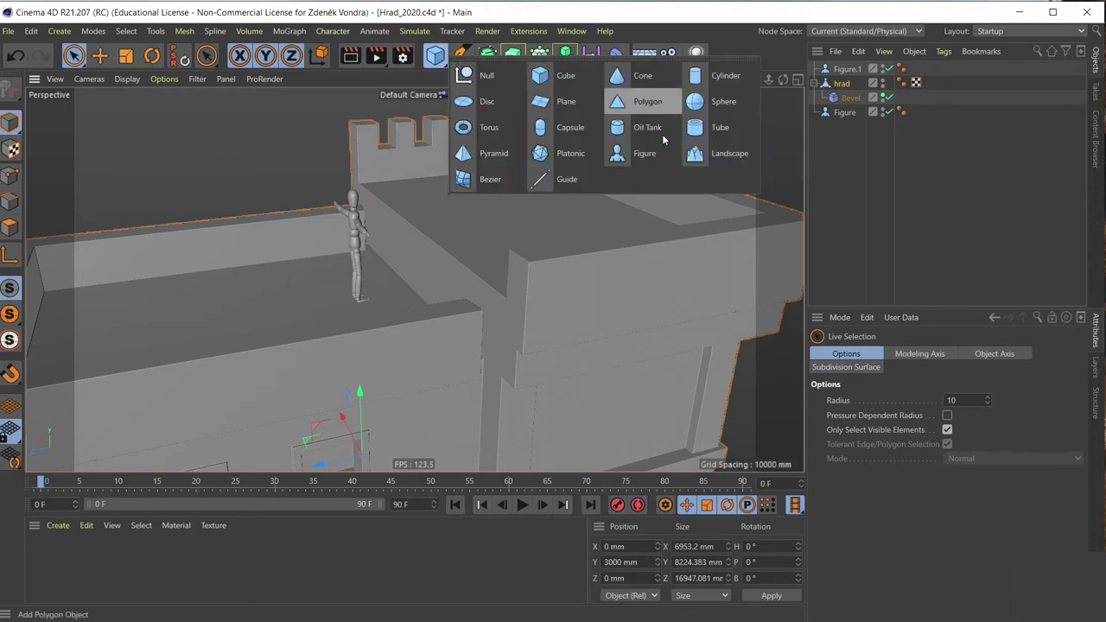
pyautogui.click(526, 75)
pyautogui.doubleClick(843, 69)
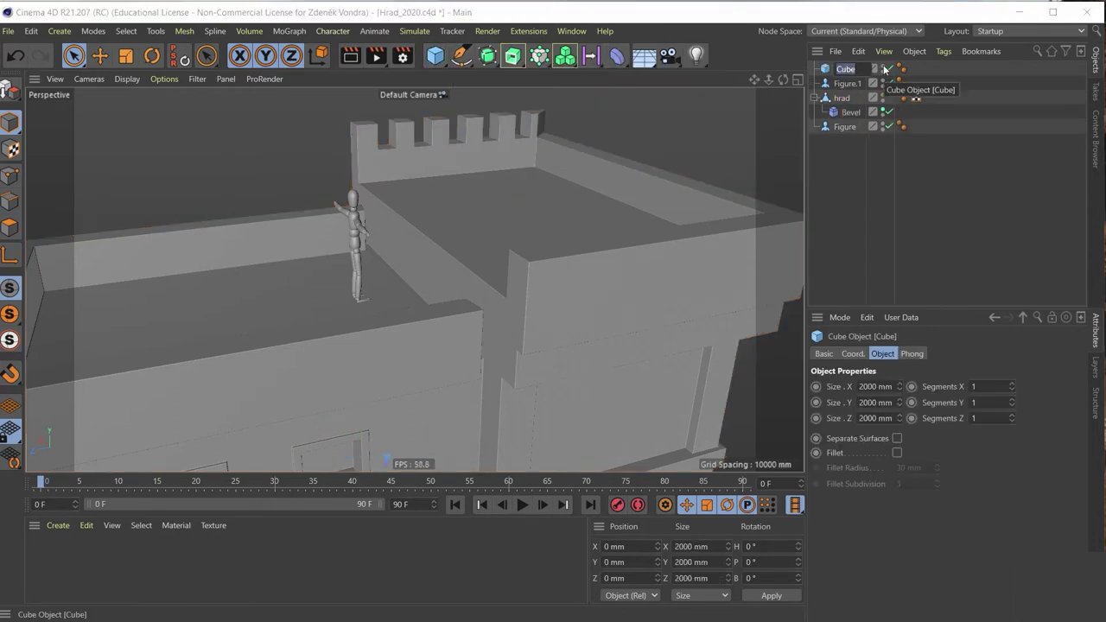
pyautogui.write('zub')
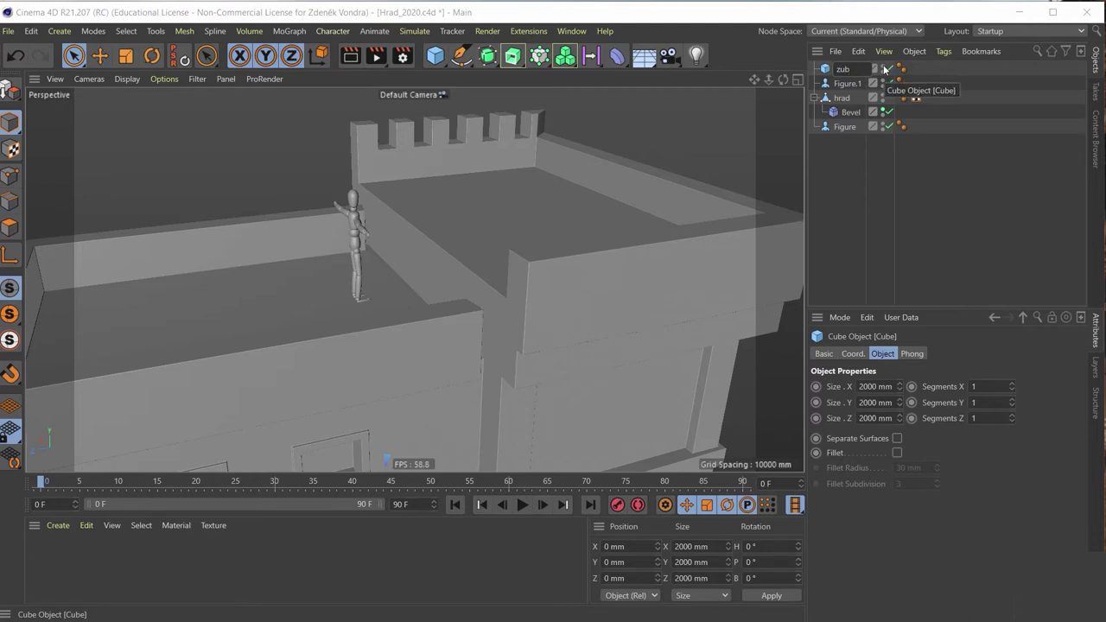
pyautogui.write('_cimbur')
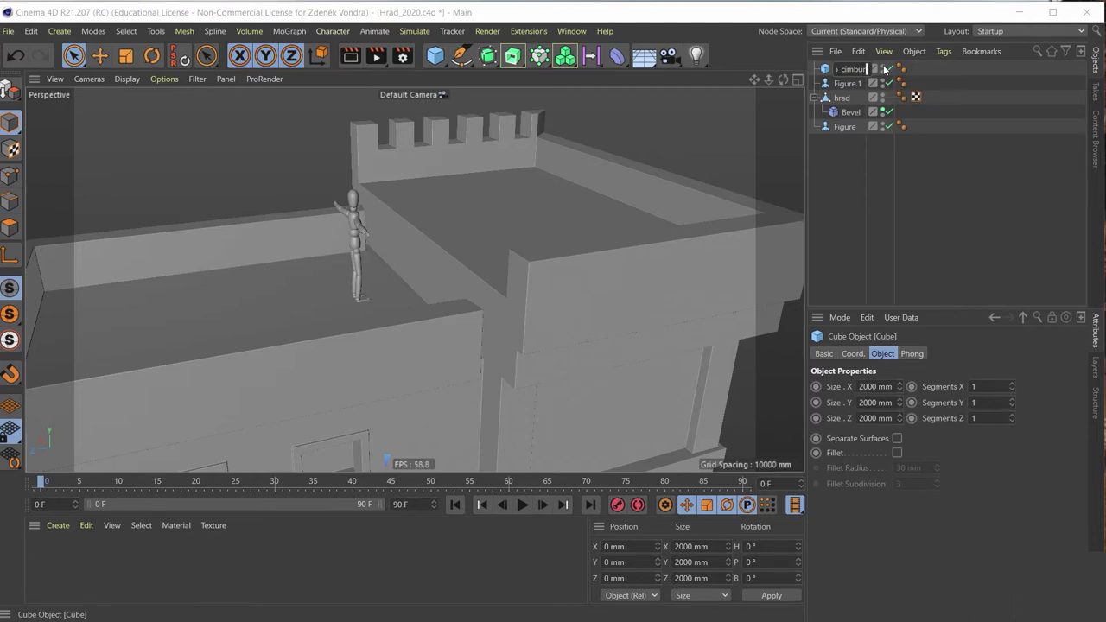
pyautogui.write('i')
pyautogui.press('Return')
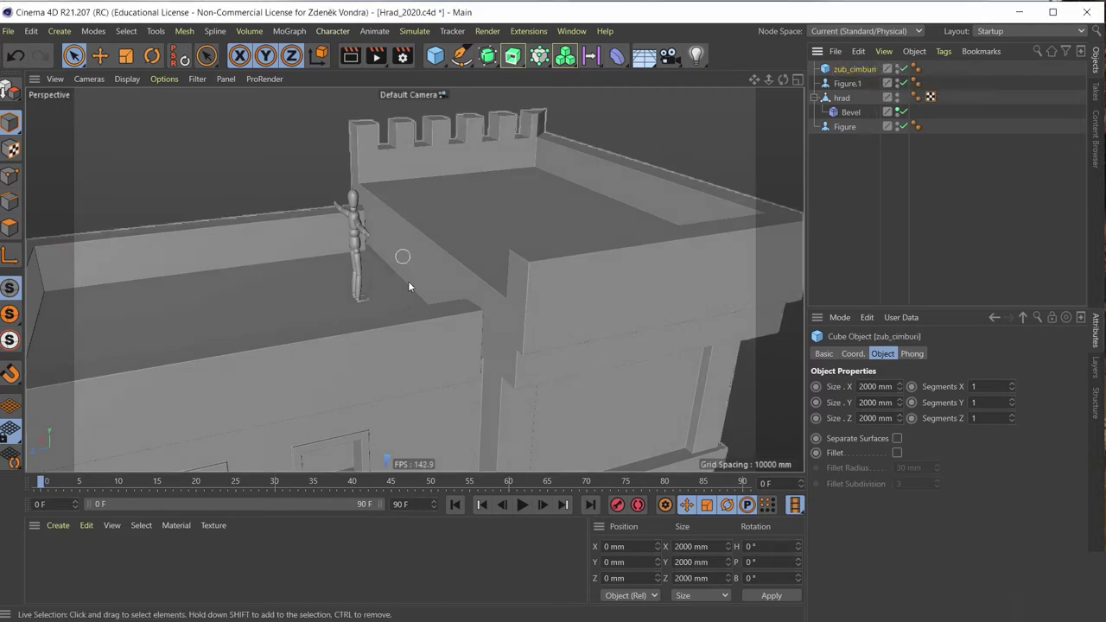
# Raise the cube onto the castle wall and set its size to 300 mm
pyautogui.scroll(-3, 409, 295)
pyautogui.scroll(-4, 418, 242)
pyautogui.scroll(-2, 409, 330)
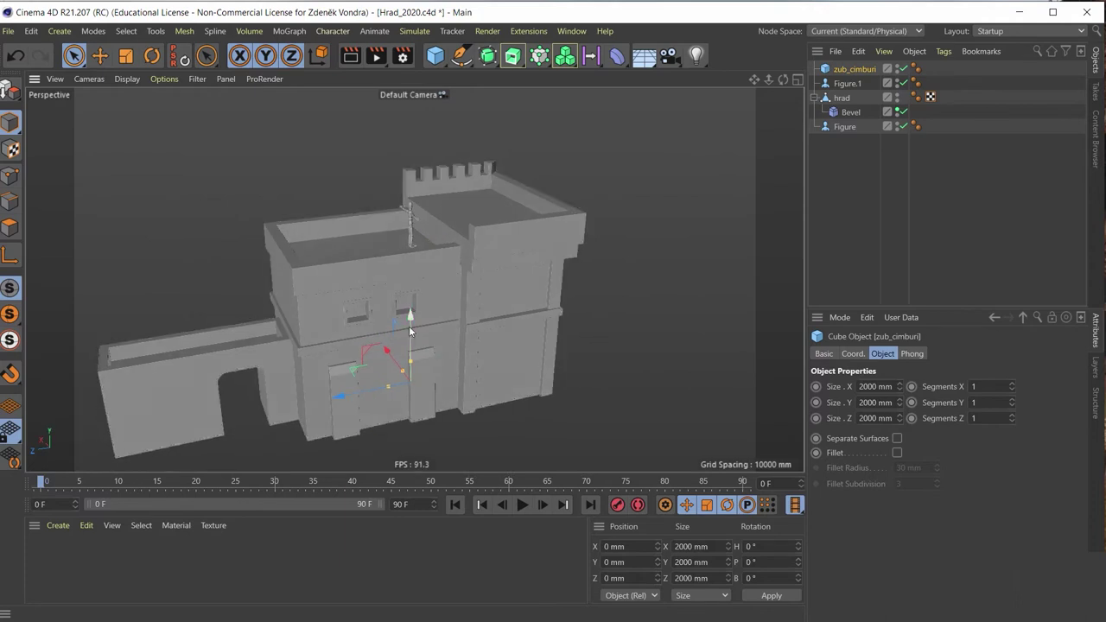
pyautogui.moveTo(411, 333); pyautogui.dragTo(425, 192)
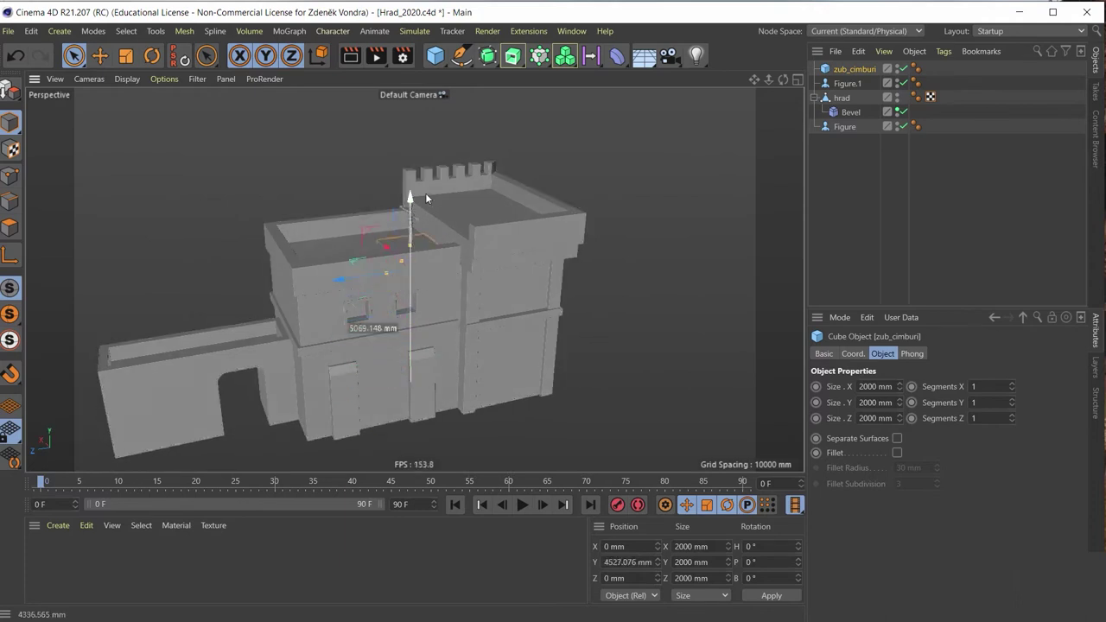
pyautogui.click(874, 386)
pyautogui.write('300')
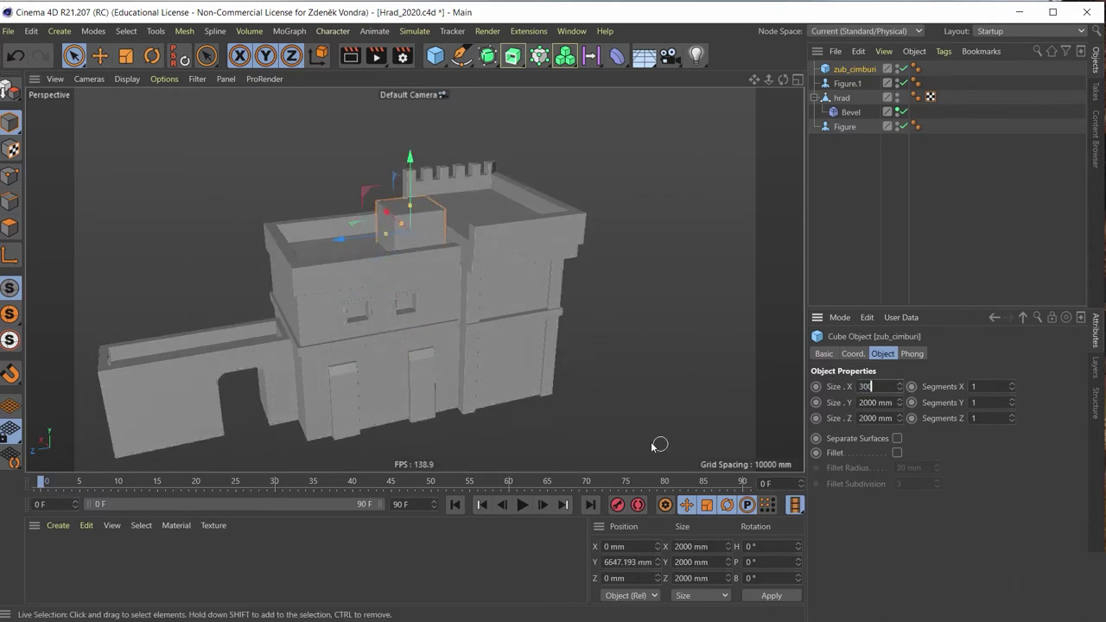
pyautogui.press('Tab')
pyautogui.write('30')
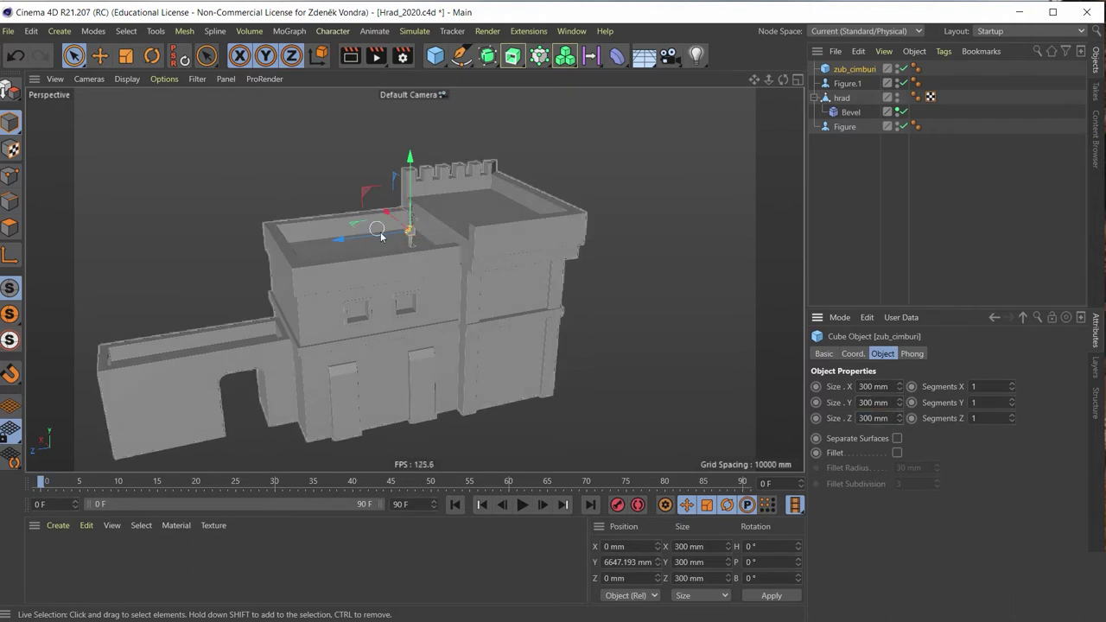
# Slide zub_cimburi along the wall and lift it to sit on the wall top
pyautogui.keyDown('alt'); pyautogui.moveTo(445, 272); pyautogui.dragTo(485, 239); pyautogui.keyUp('alt')
pyautogui.moveTo(394, 210)
pyautogui.mouseDown()
pyautogui.moveTo(474, 249)
pyautogui.moveTo(441, 240)
pyautogui.moveTo(421, 260)
pyautogui.moveTo(467, 225)
pyautogui.mouseUp()
pyautogui.keyDown('alt'); pyautogui.moveTo(467, 224); pyautogui.dragTo(538, 178, button='right'); pyautogui.keyUp('alt')
pyautogui.moveTo(538, 178)
pyautogui.keyDown('alt'); pyautogui.mouseDown()
pyautogui.moveTo(496, 259)
pyautogui.moveTo(492, 222)
pyautogui.moveTo(464, 263)
pyautogui.mouseUp(); pyautogui.keyUp('alt')
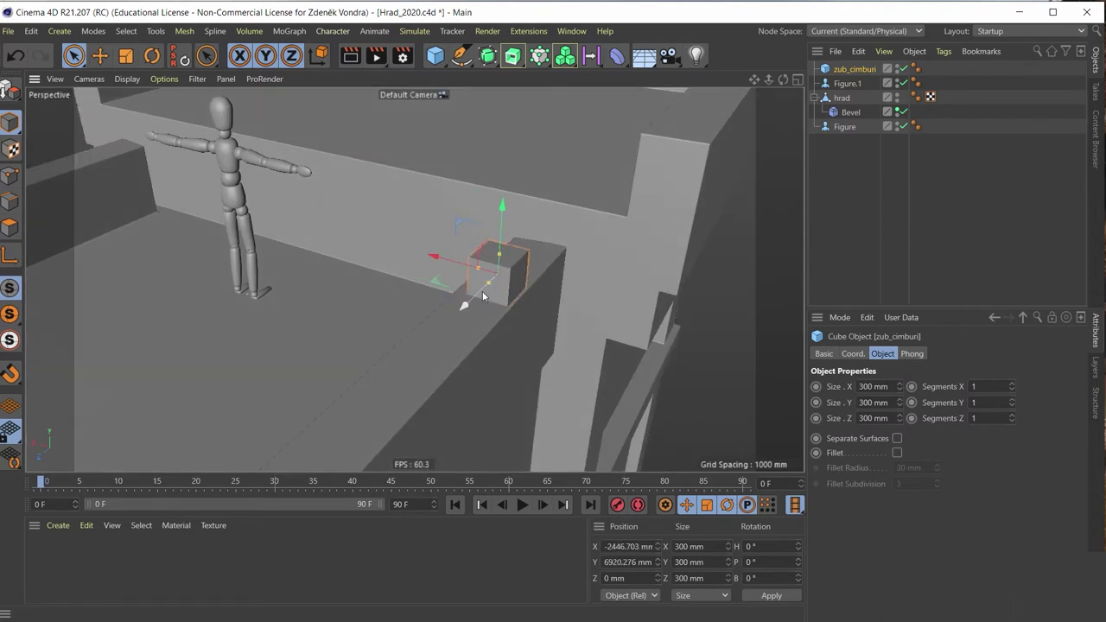
pyautogui.moveTo(480, 299)
pyautogui.keyDown('alt'); pyautogui.mouseDown()
pyautogui.moveTo(579, 275)
pyautogui.moveTo(440, 273)
pyautogui.moveTo(627, 302)
pyautogui.mouseUp(); pyautogui.keyUp('alt')
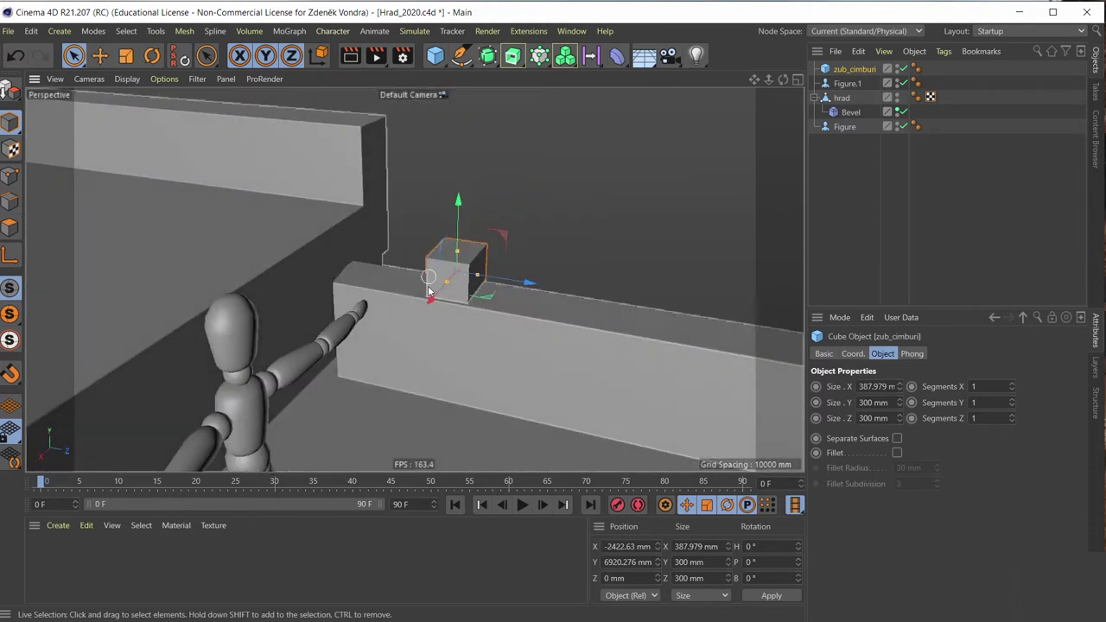
# Narrow the cube and stretch it to about 526 mm tall, leaving Fillet off
pyautogui.scroll(5, 444, 271)
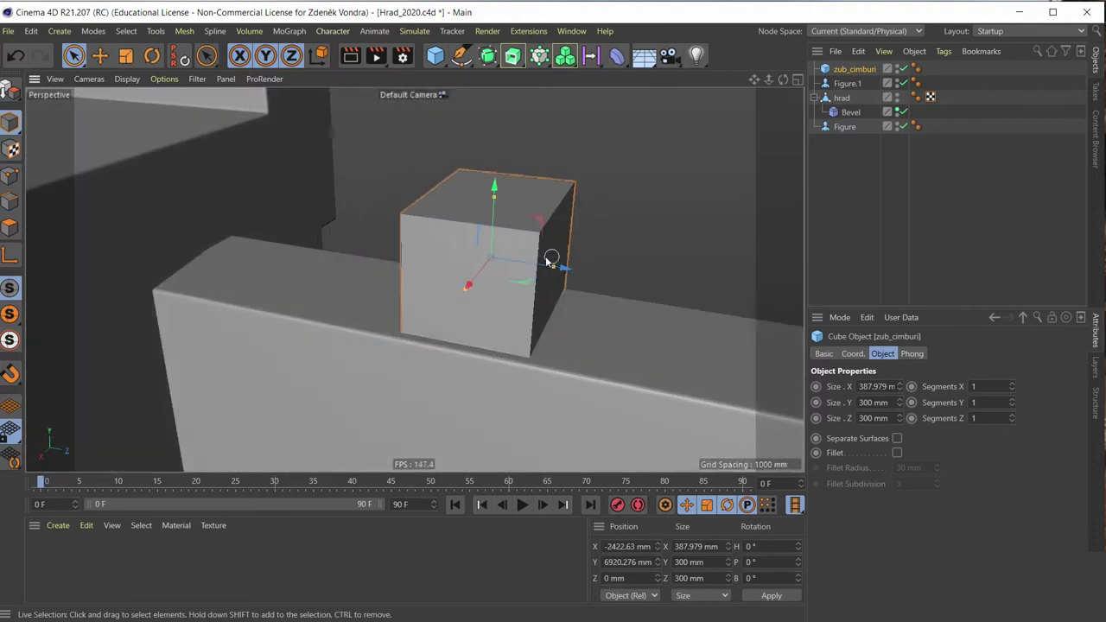
pyautogui.keyDown('alt'); pyautogui.moveTo(547, 260); pyautogui.dragTo(501, 279); pyautogui.keyUp('alt')
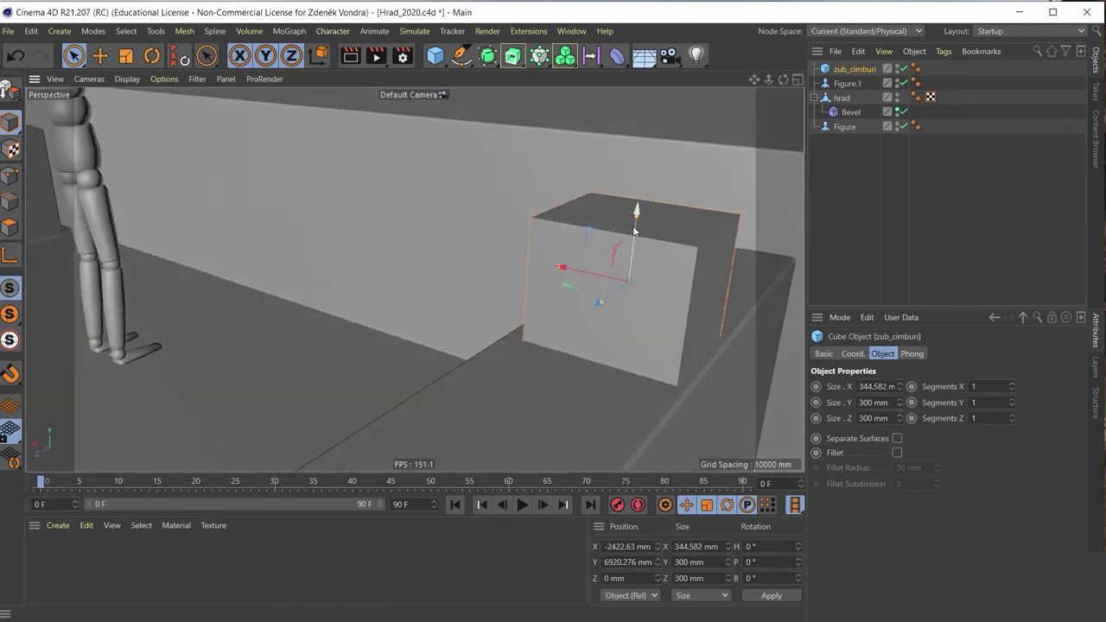
pyautogui.moveTo(635, 230)
pyautogui.mouseDown()
pyautogui.moveTo(636, 220)
pyautogui.moveTo(629, 295)
pyautogui.mouseUp()
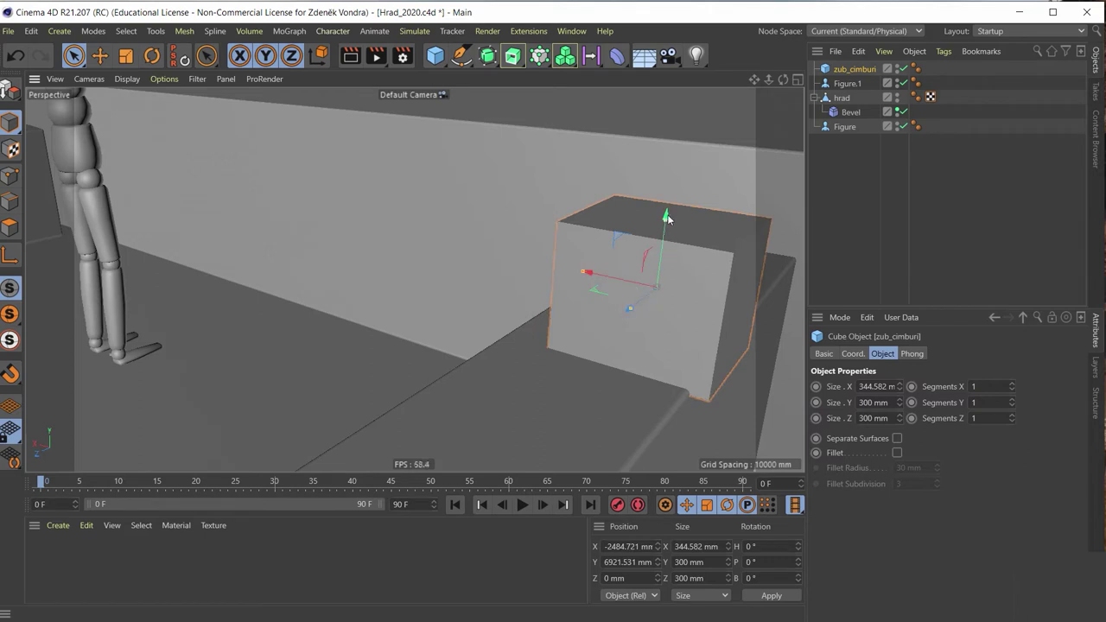
pyautogui.moveTo(666, 218)
pyautogui.mouseDown()
pyautogui.moveTo(669, 167)
pyautogui.moveTo(625, 264)
pyautogui.moveTo(496, 270)
pyautogui.moveTo(495, 297)
pyautogui.moveTo(521, 314)
pyautogui.moveTo(387, 323)
pyautogui.moveTo(447, 339)
pyautogui.moveTo(634, 275)
pyautogui.moveTo(496, 304)
pyautogui.moveTo(373, 298)
pyautogui.moveTo(528, 252)
pyautogui.moveTo(546, 271)
pyautogui.moveTo(522, 357)
pyautogui.moveTo(617, 368)
pyautogui.moveTo(595, 306)
pyautogui.moveTo(572, 380)
pyautogui.mouseUp()
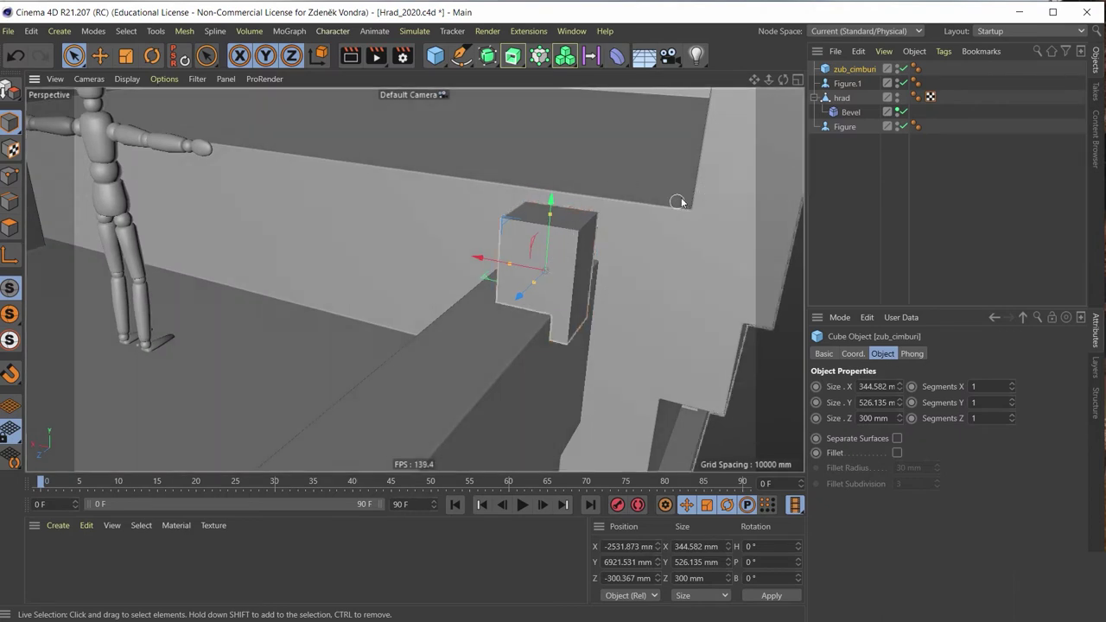
pyautogui.click(896, 454)
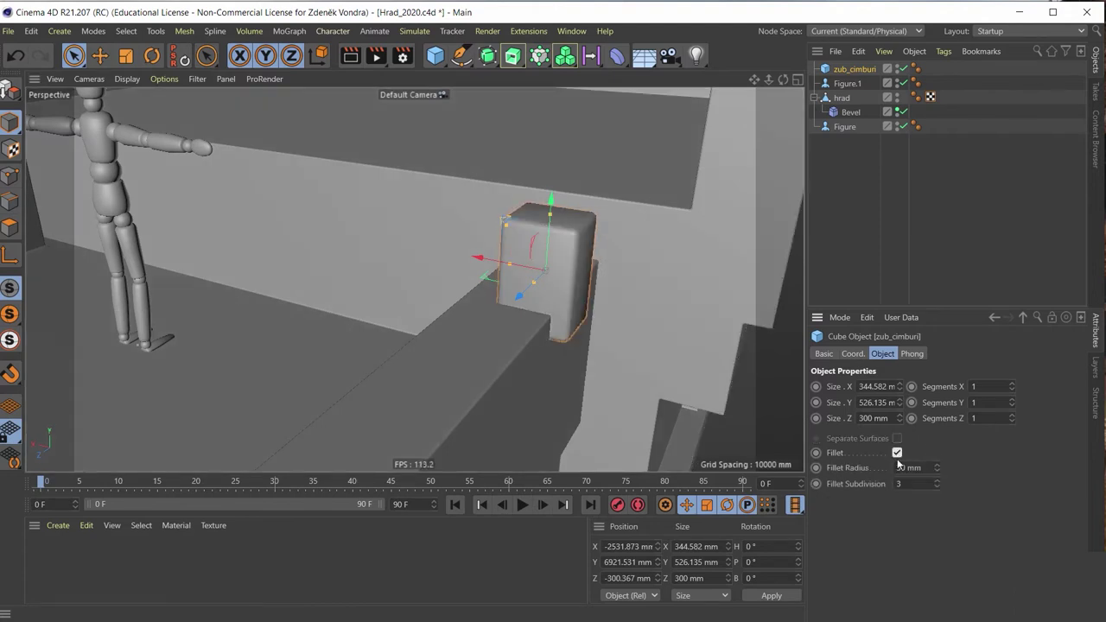
pyautogui.click(896, 452)
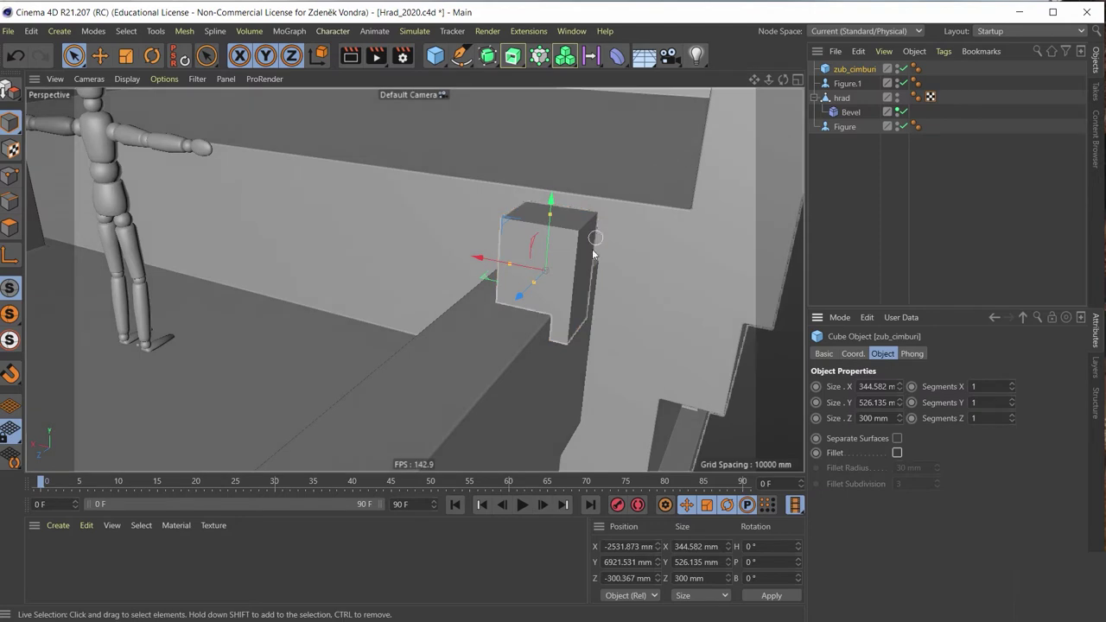
pyautogui.moveTo(592, 249)
pyautogui.keyDown('alt'); pyautogui.mouseDown()
pyautogui.moveTo(539, 283)
pyautogui.moveTo(643, 97)
pyautogui.mouseUp(); pyautogui.keyUp('alt')
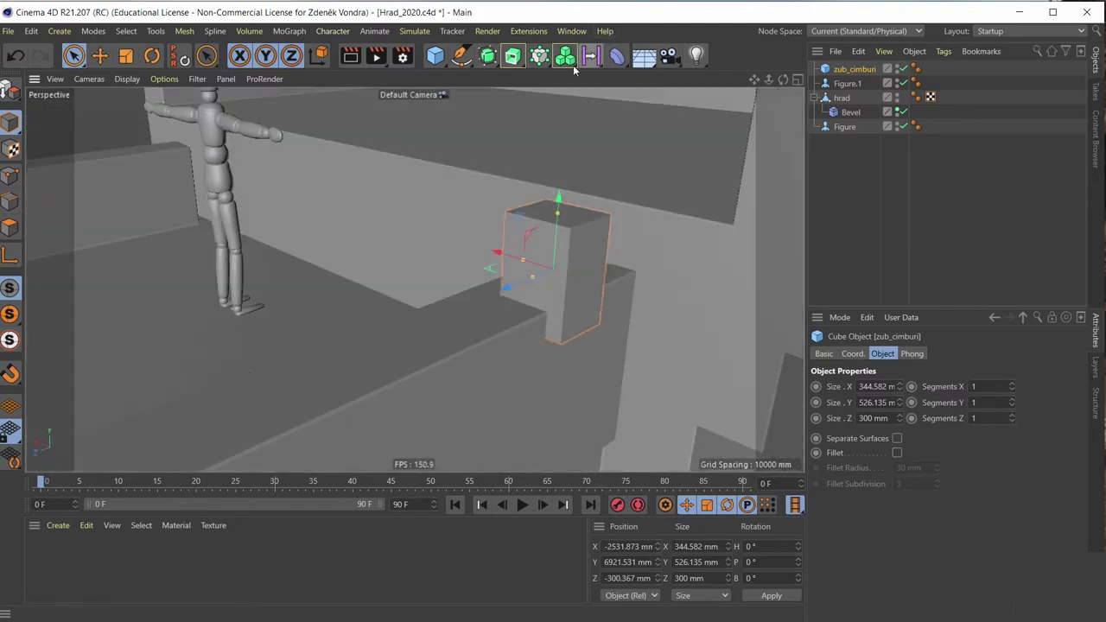
# Nest zub_cimburi under a new Subdivision Surface and switch the viewport to Gouraud Shading (Lines)
pyautogui.click(546, 55)
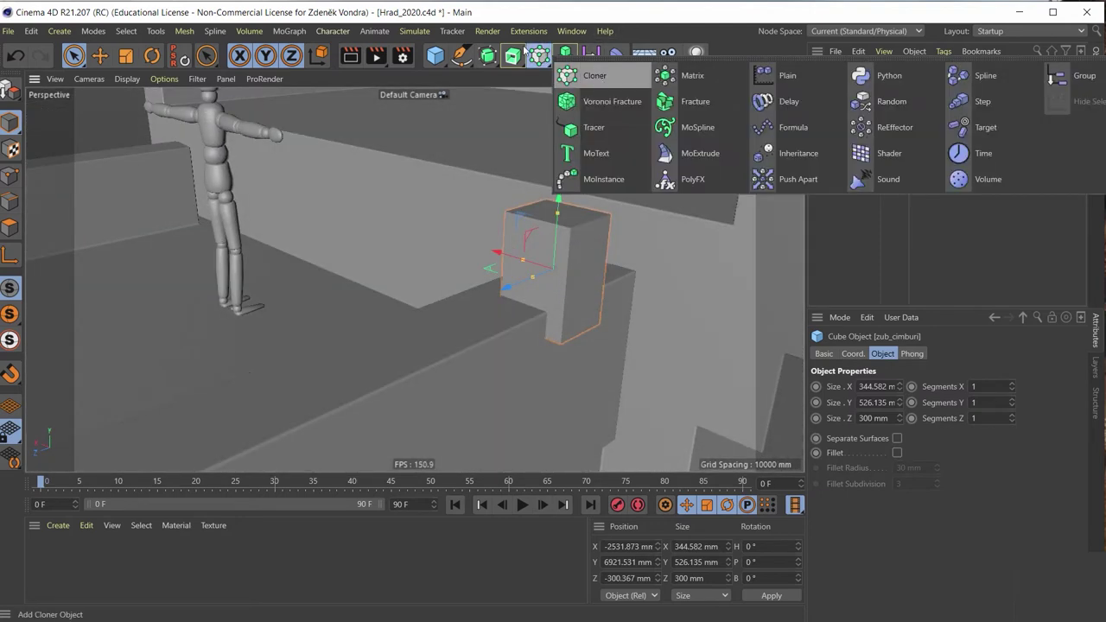
pyautogui.click(488, 55)
pyautogui.click(557, 74)
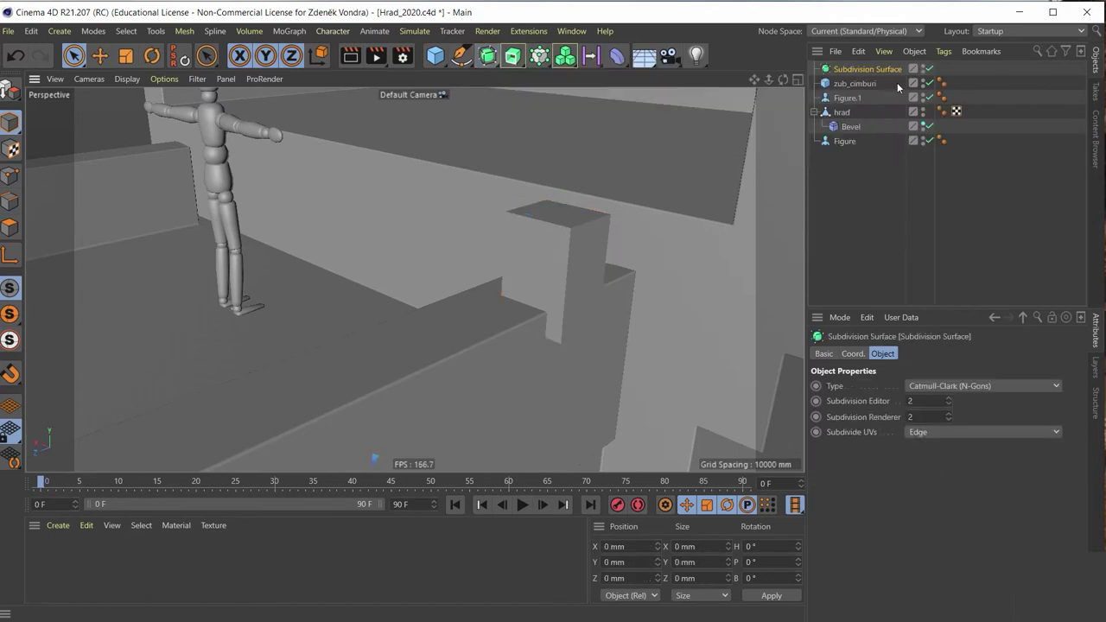
pyautogui.moveTo(860, 69); pyautogui.dragTo(865, 67)
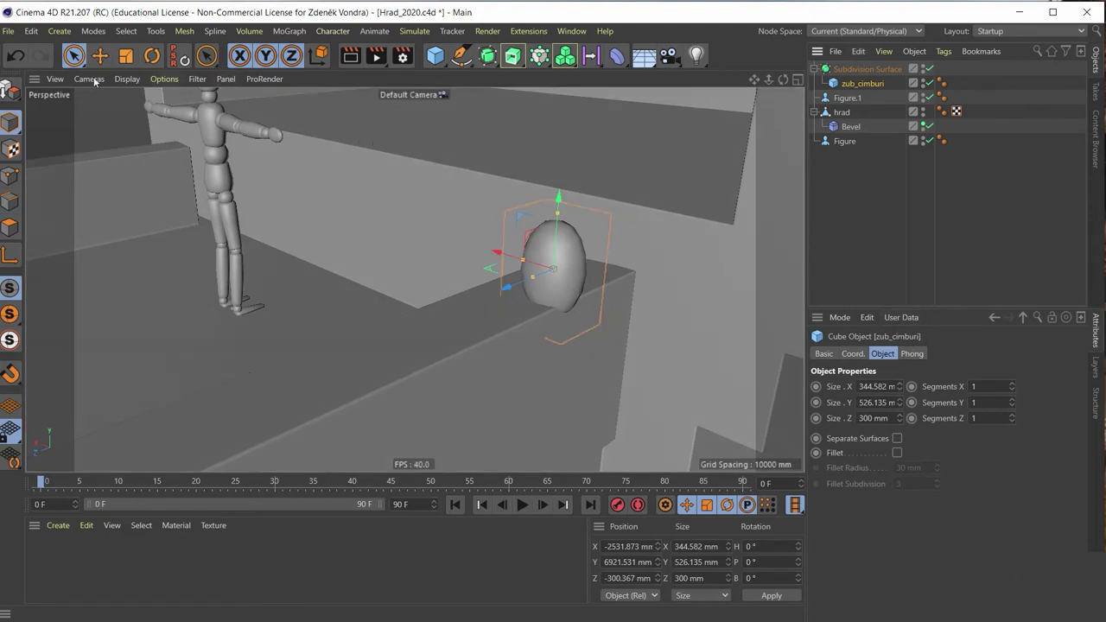
pyautogui.click(127, 80)
pyautogui.click(134, 118)
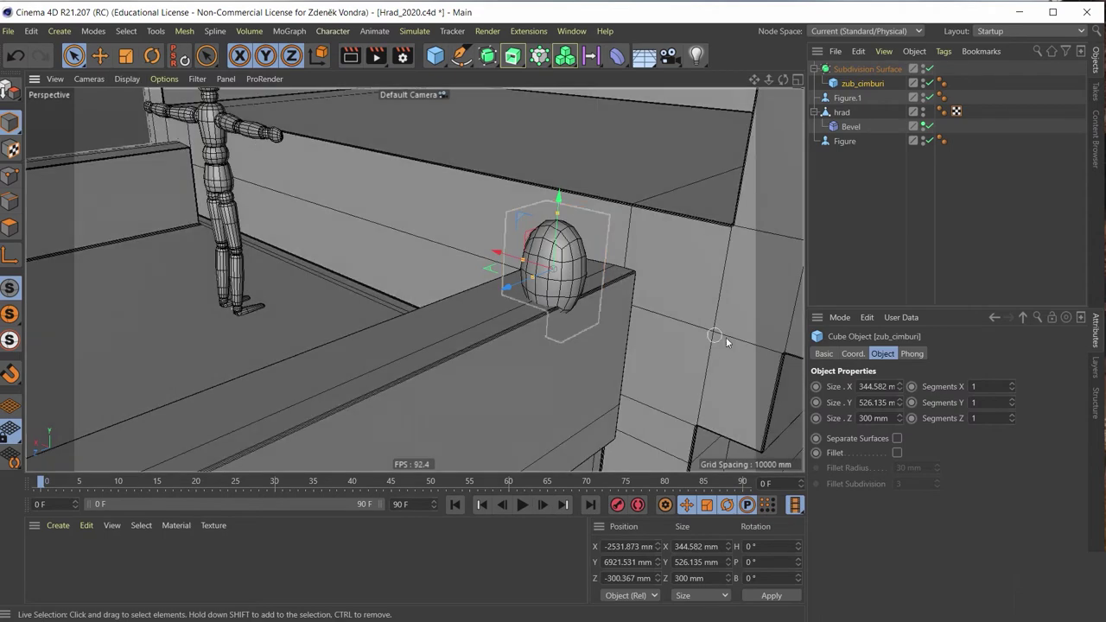
pyautogui.moveTo(574, 297)
pyautogui.keyDown('alt'); pyautogui.mouseDown()
pyautogui.moveTo(656, 319)
pyautogui.moveTo(434, 226)
pyautogui.moveTo(509, 273)
pyautogui.moveTo(531, 269)
pyautogui.mouseUp(); pyautogui.keyUp('alt')
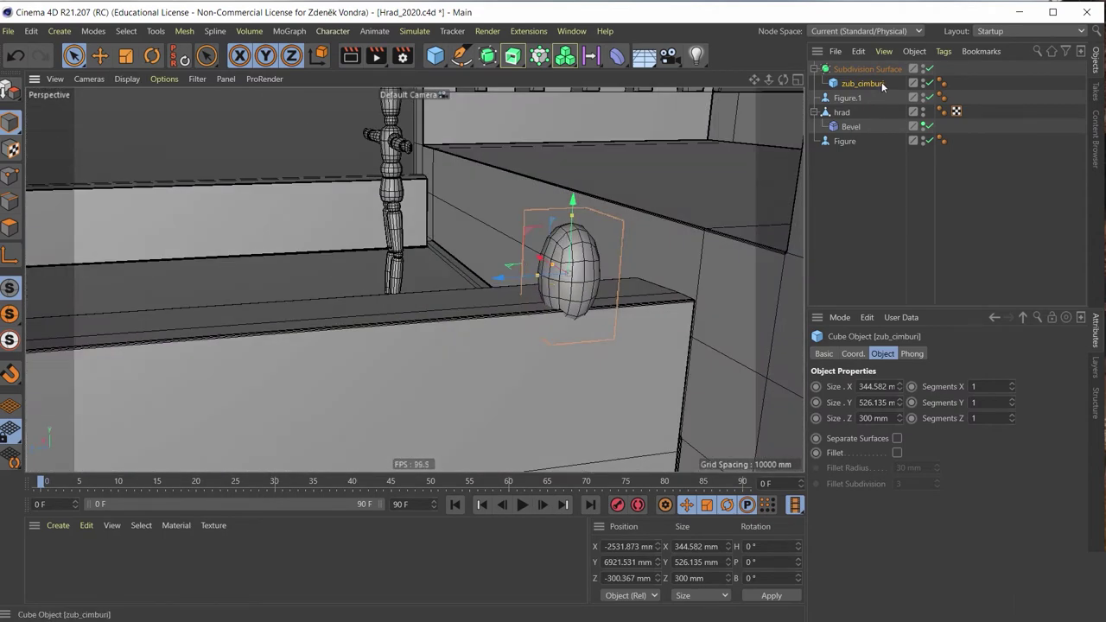
# Compare the merlon with smoothing on and off, leave it off, and make zub_cimburi editable
pyautogui.click(928, 69)
pyautogui.press('q')
pyautogui.press('q')
pyautogui.press('q')
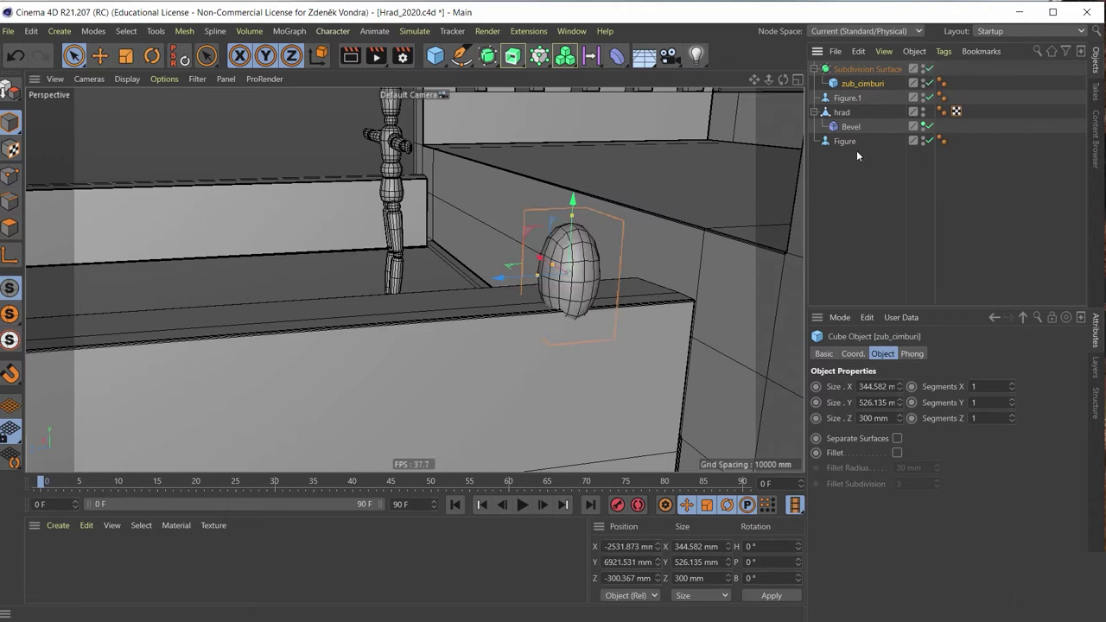
pyautogui.press('q')
pyautogui.press('q')
pyautogui.press('q')
pyautogui.press('q')
pyautogui.press('q')
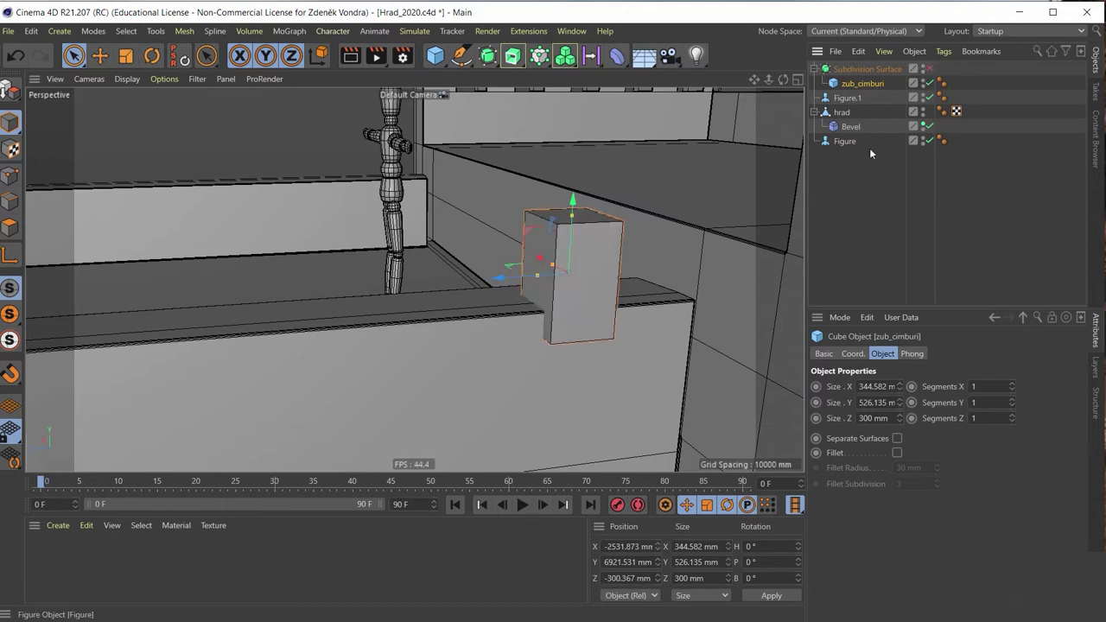
pyautogui.press('q')
pyautogui.press('q')
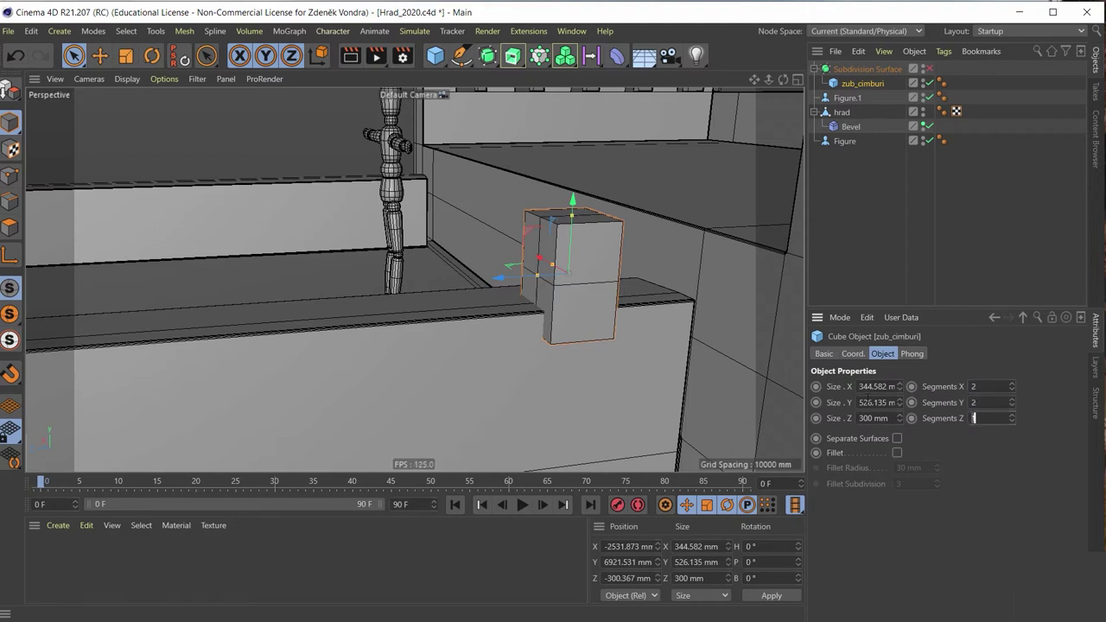
pyautogui.write('2')
pyautogui.press('q')
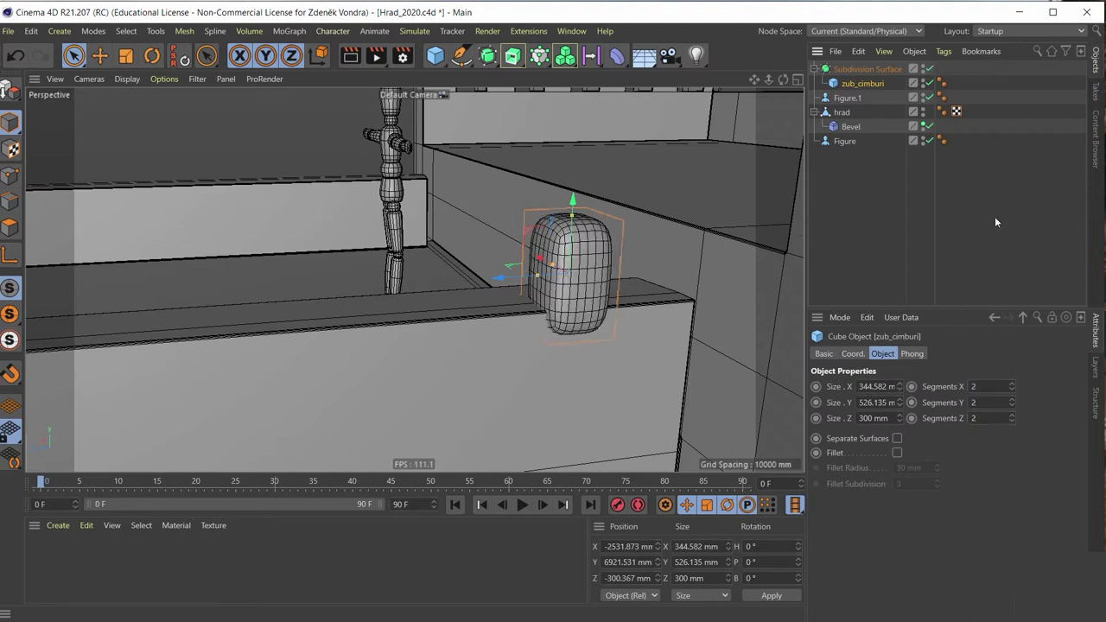
pyautogui.keyDown('alt'); pyautogui.moveTo(562, 270); pyautogui.dragTo(650, 225); pyautogui.keyUp('alt')
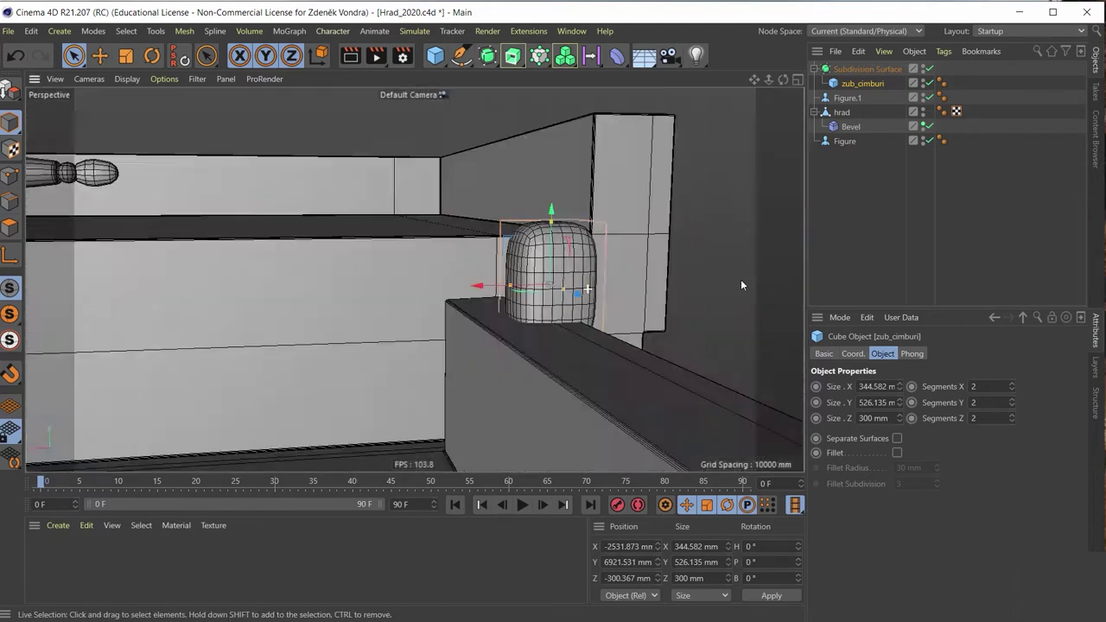
pyautogui.press('q')
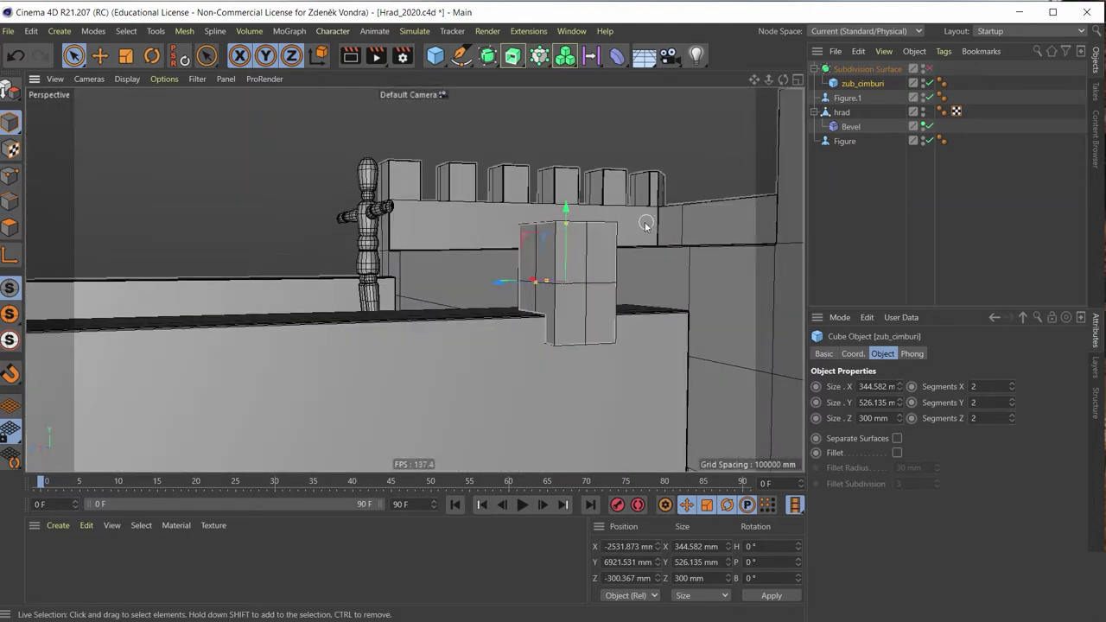
pyautogui.keyDown('alt'); pyautogui.moveTo(658, 168); pyautogui.dragTo(638, 245); pyautogui.keyUp('alt')
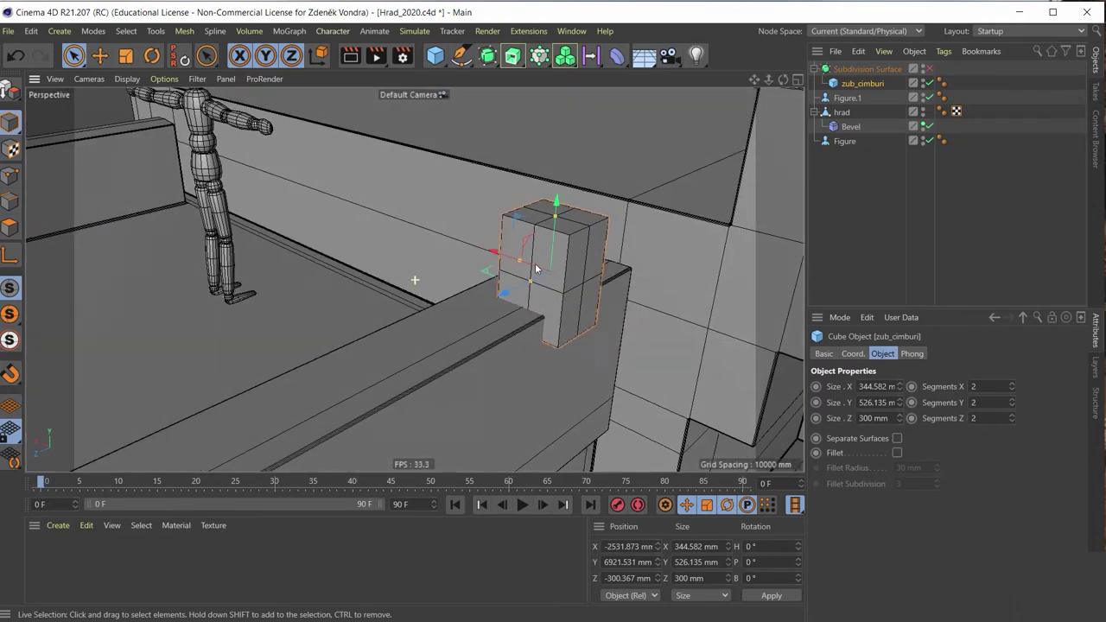
pyautogui.scroll(2, 535, 263)
pyautogui.scroll(2, 497, 250)
pyautogui.scroll(2, 498, 253)
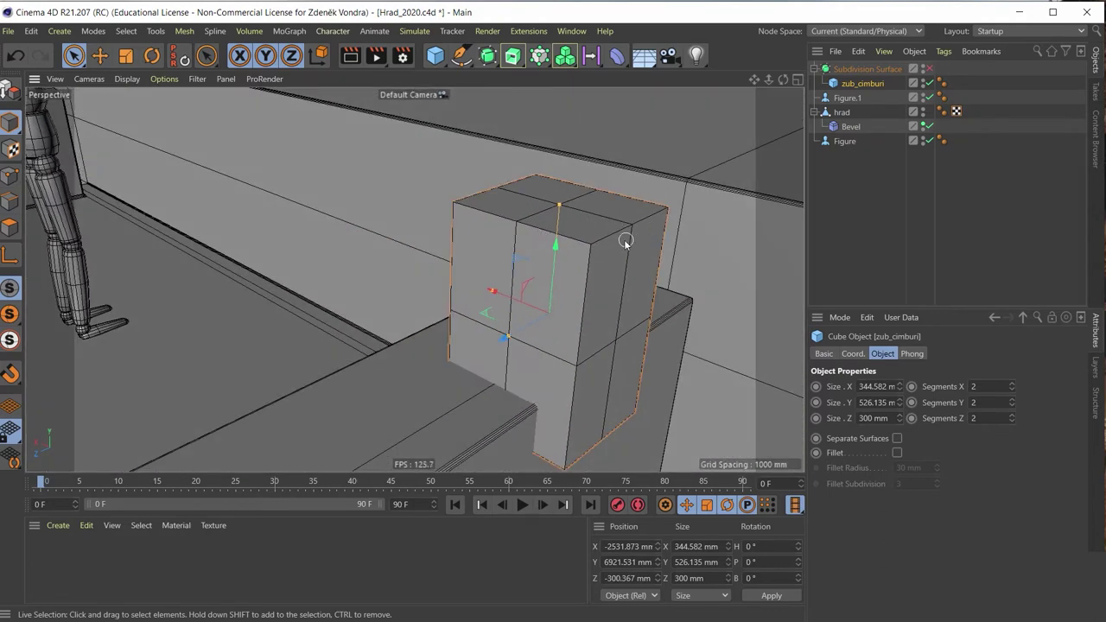
pyautogui.press('c')
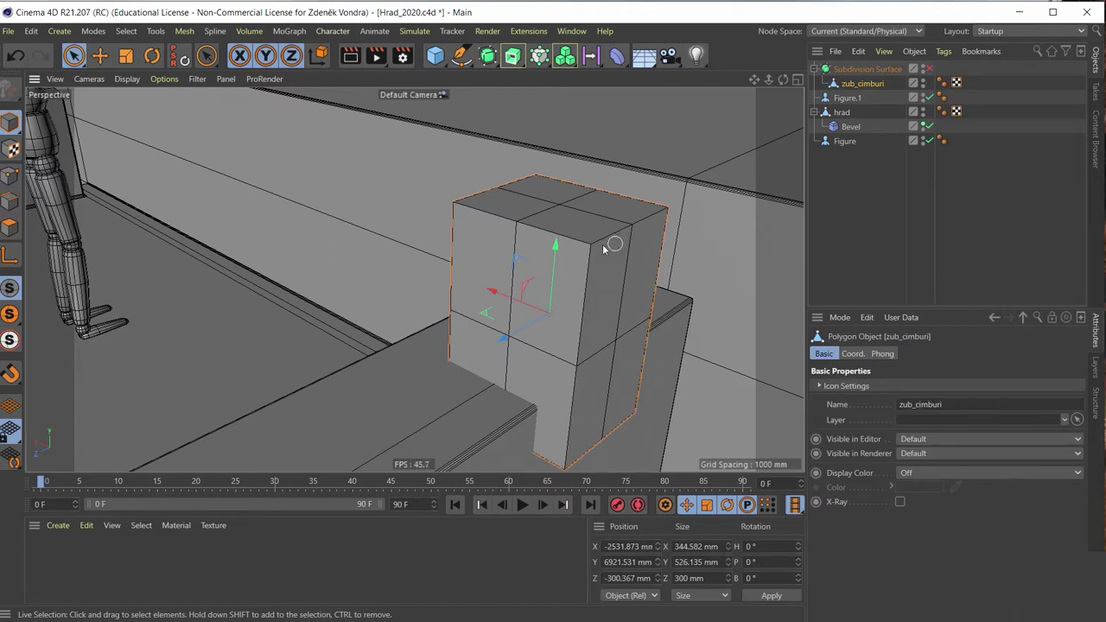
# In Edge mode, add Loop/Path Cut loops near the merlon's upper edges
pyautogui.click(10, 201)
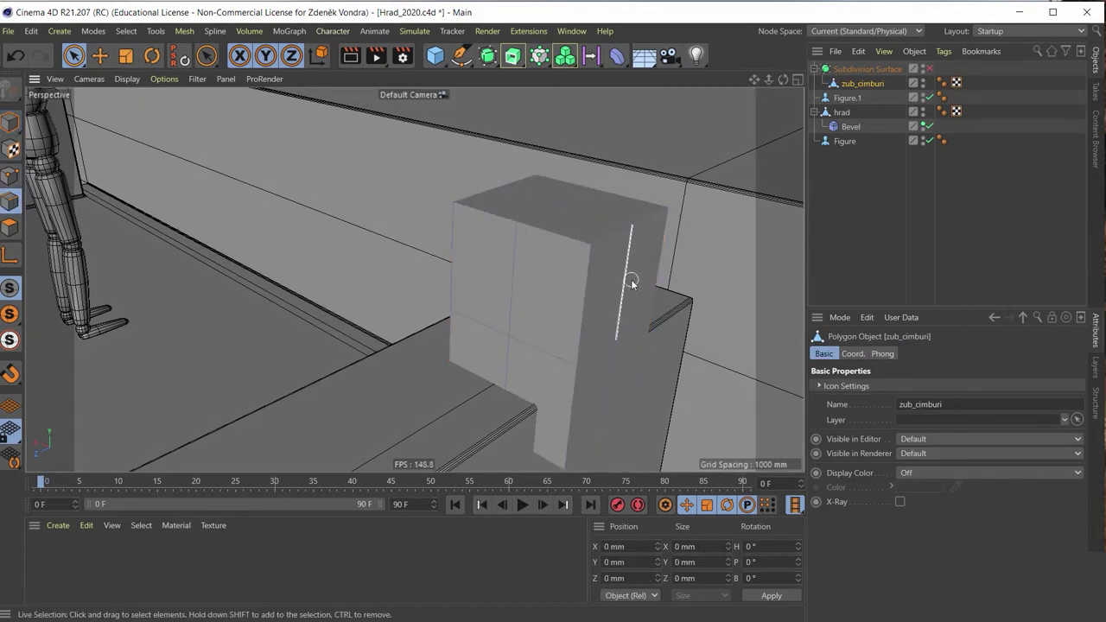
pyautogui.press('k')
pyautogui.press('l')
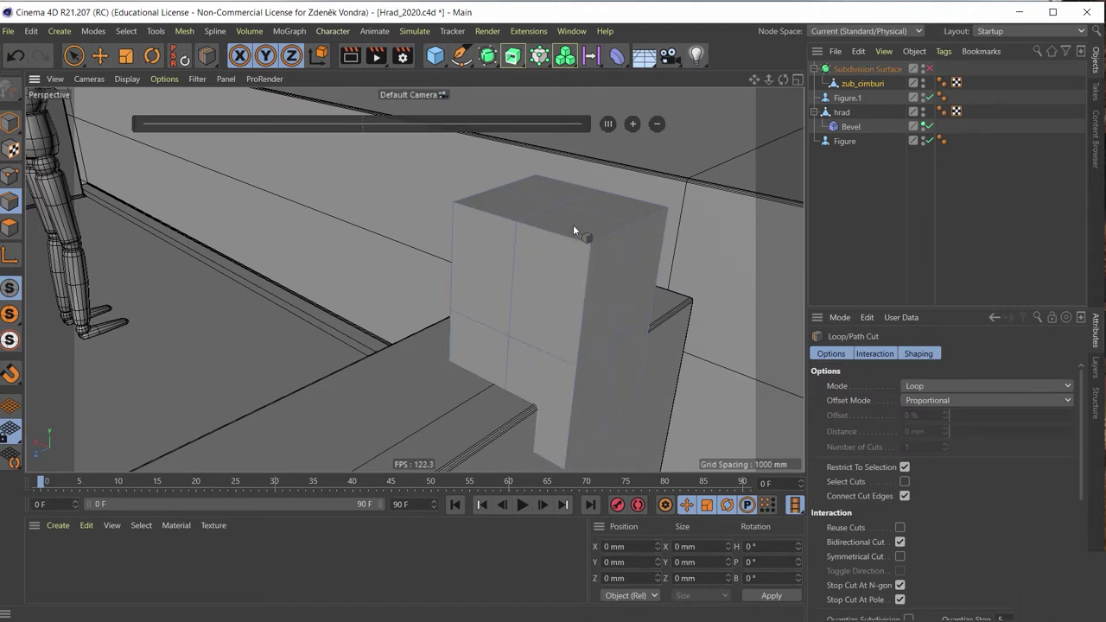
pyautogui.click(587, 260)
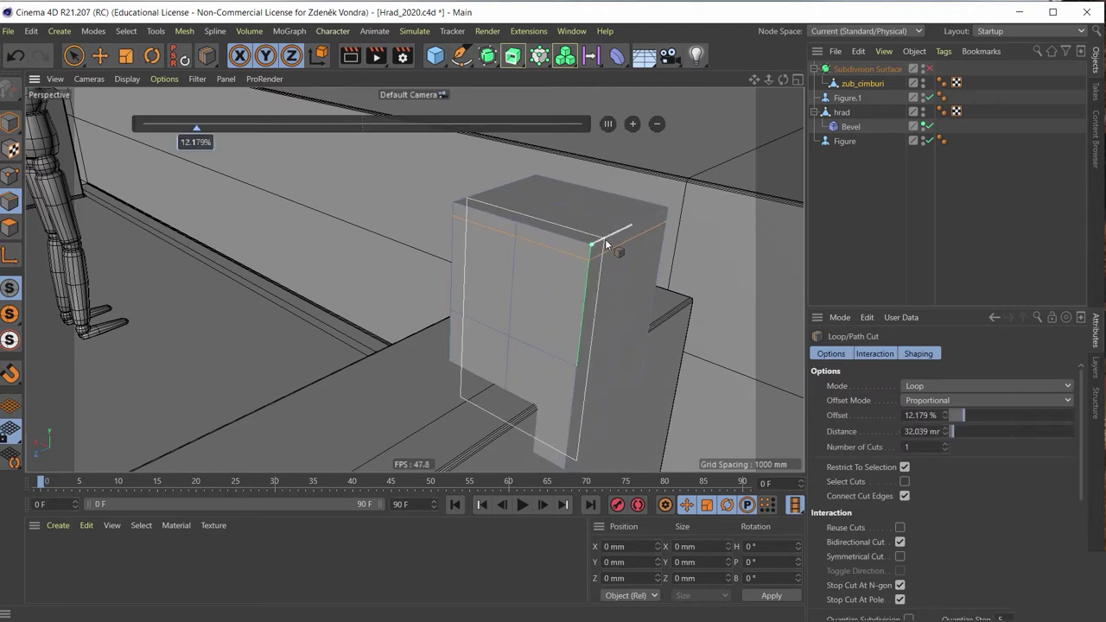
pyautogui.click(607, 244)
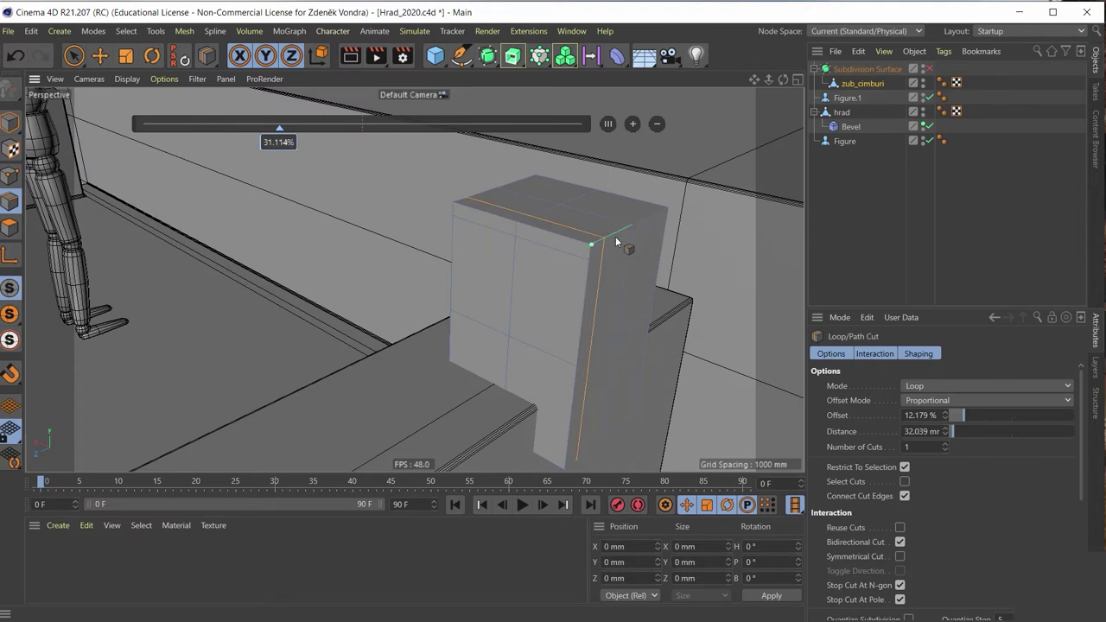
pyautogui.click(660, 214)
# Add more loop cuts near the front and side edges, then re-enable smoothing to check the rounding
pyautogui.moveTo(637, 228)
pyautogui.keyDown('alt'); pyautogui.mouseDown()
pyautogui.moveTo(549, 293)
pyautogui.moveTo(738, 223)
pyautogui.moveTo(604, 279)
pyautogui.mouseUp(); pyautogui.keyUp('alt')
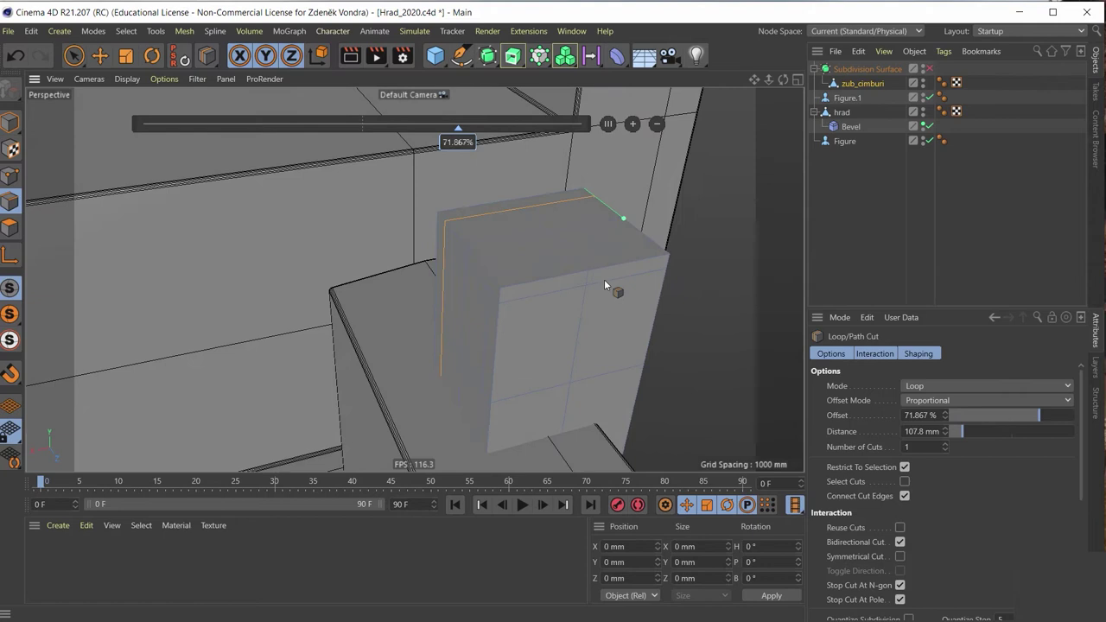
pyautogui.click(520, 282)
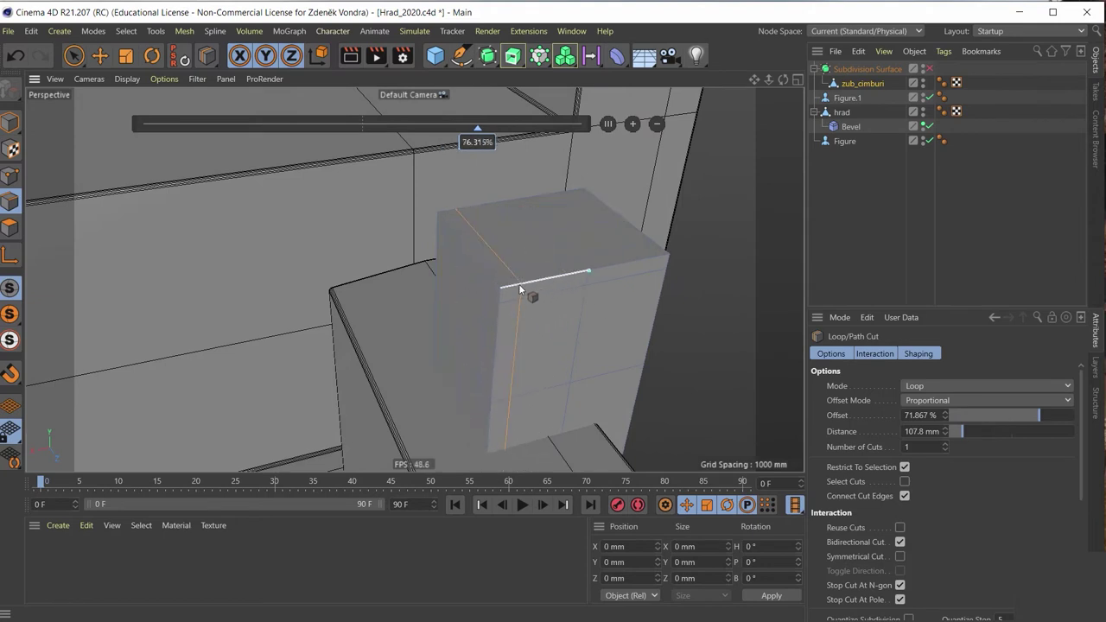
pyautogui.click(653, 257)
pyautogui.moveTo(653, 257)
pyautogui.keyDown('alt'); pyautogui.mouseDown()
pyautogui.moveTo(564, 290)
pyautogui.moveTo(657, 288)
pyautogui.mouseUp(); pyautogui.keyUp('alt')
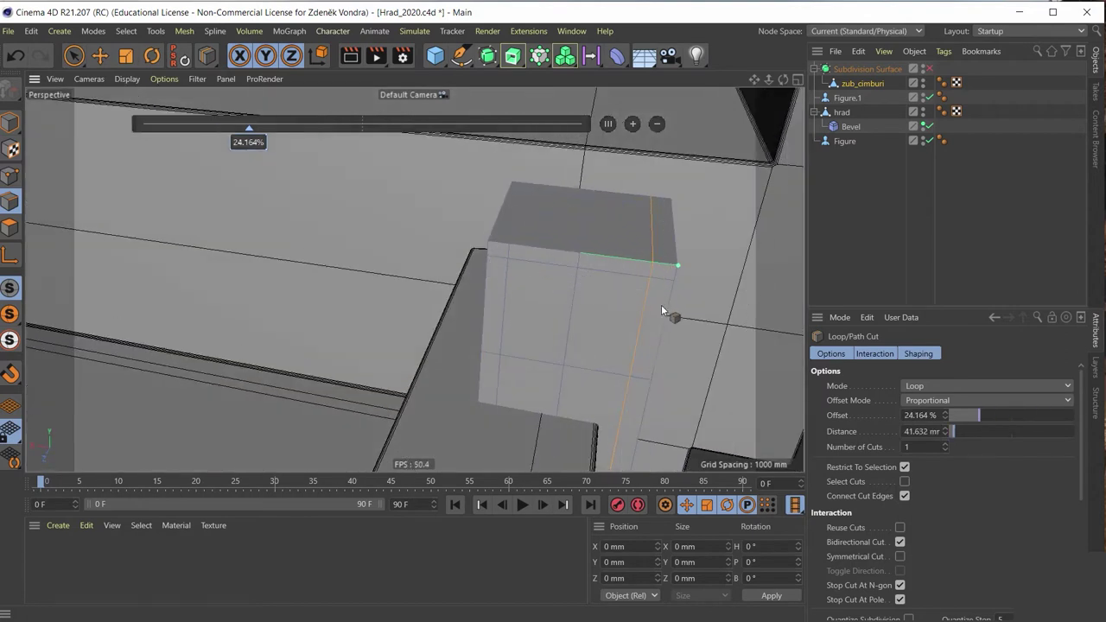
pyautogui.moveTo(617, 370)
pyautogui.keyDown('alt'); pyautogui.mouseDown()
pyautogui.moveTo(558, 304)
pyautogui.moveTo(582, 257)
pyautogui.mouseUp(); pyautogui.keyUp('alt')
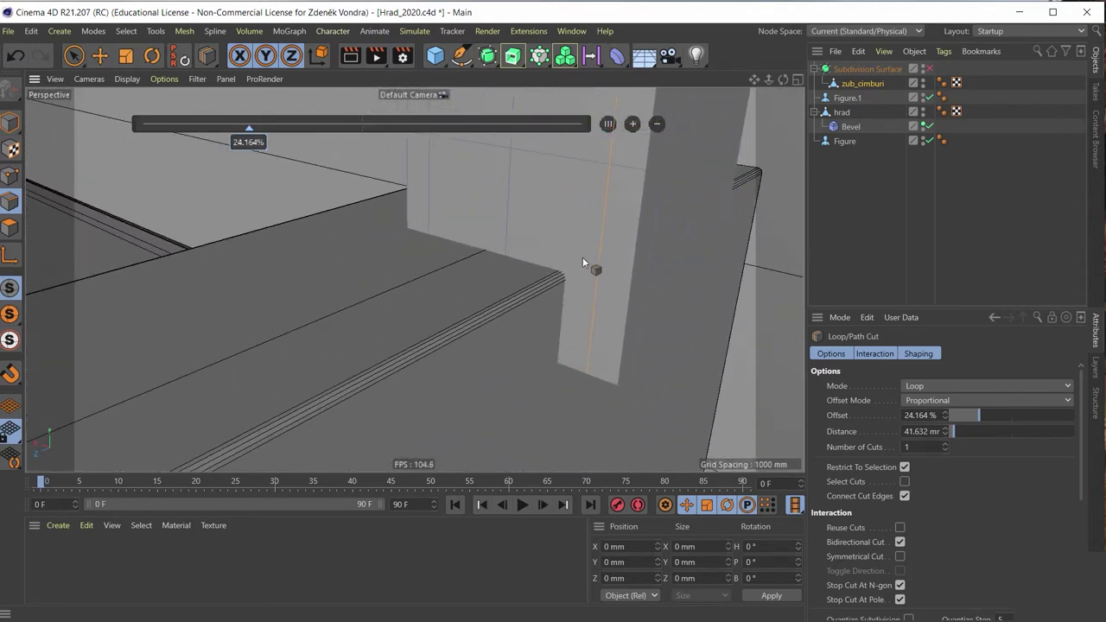
pyautogui.moveTo(624, 307)
pyautogui.keyDown('alt'); pyautogui.mouseDown()
pyautogui.moveTo(696, 247)
pyautogui.moveTo(661, 239)
pyautogui.moveTo(585, 314)
pyautogui.moveTo(599, 192)
pyautogui.moveTo(589, 244)
pyautogui.moveTo(688, 250)
pyautogui.moveTo(734, 268)
pyautogui.moveTo(780, 257)
pyautogui.moveTo(677, 243)
pyautogui.moveTo(506, 320)
pyautogui.moveTo(469, 320)
pyautogui.moveTo(378, 288)
pyautogui.moveTo(360, 332)
pyautogui.mouseUp(); pyautogui.keyUp('alt')
pyautogui.press('q')
pyautogui.keyDown('alt'); pyautogui.moveTo(360, 332); pyautogui.dragTo(387, 284, button='right'); pyautogui.keyUp('alt')
# Set the viewport to Gouraud Shading without lines and add a Displacer deformer (100% strength, 100 mm height)
pyautogui.keyDown('alt'); pyautogui.moveTo(387, 284); pyautogui.dragTo(177, 167); pyautogui.keyUp('alt')
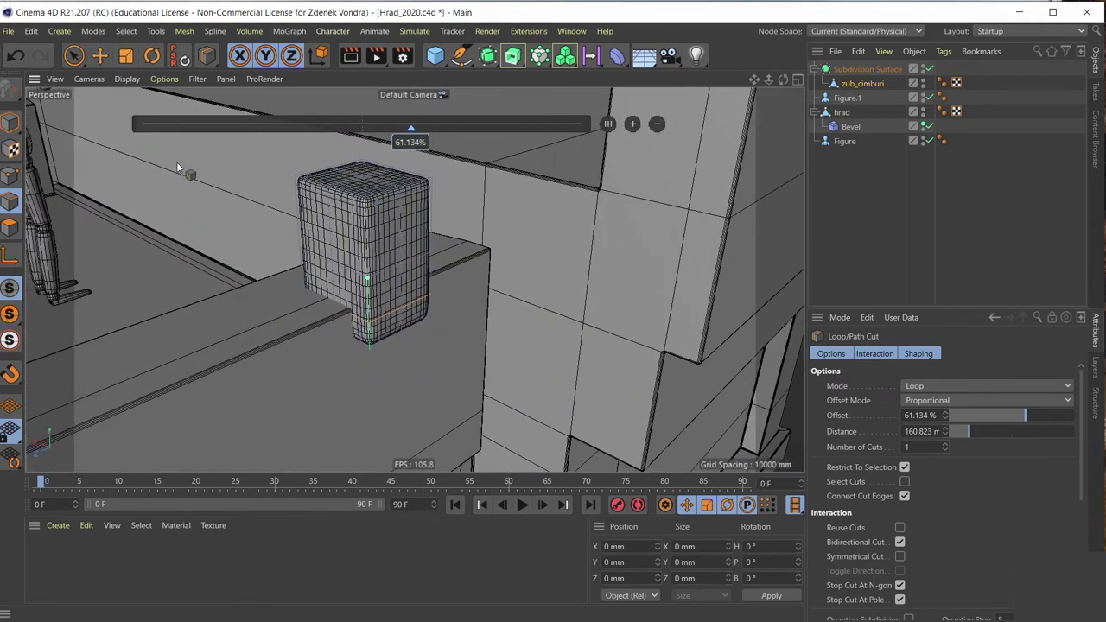
pyautogui.click(125, 78)
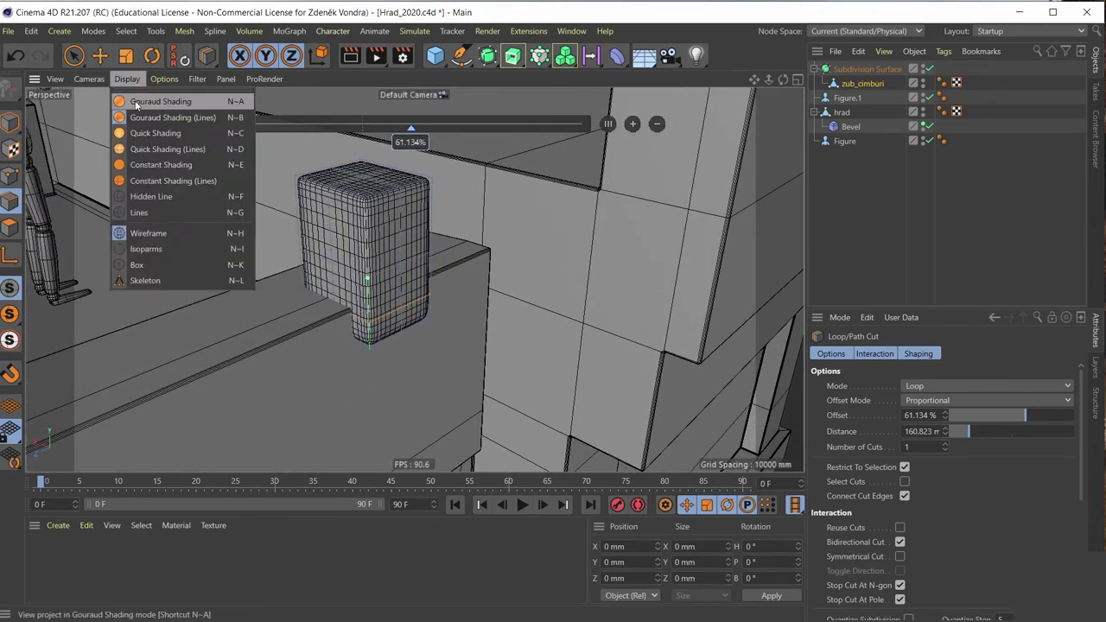
pyautogui.click(138, 98)
pyautogui.moveTo(400, 276)
pyautogui.keyDown('alt'); pyautogui.mouseDown()
pyautogui.moveTo(309, 218)
pyautogui.moveTo(232, 212)
pyautogui.moveTo(401, 214)
pyautogui.moveTo(402, 189)
pyautogui.moveTo(375, 247)
pyautogui.moveTo(390, 247)
pyautogui.moveTo(365, 275)
pyautogui.moveTo(340, 266)
pyautogui.mouseUp(); pyautogui.keyUp('alt')
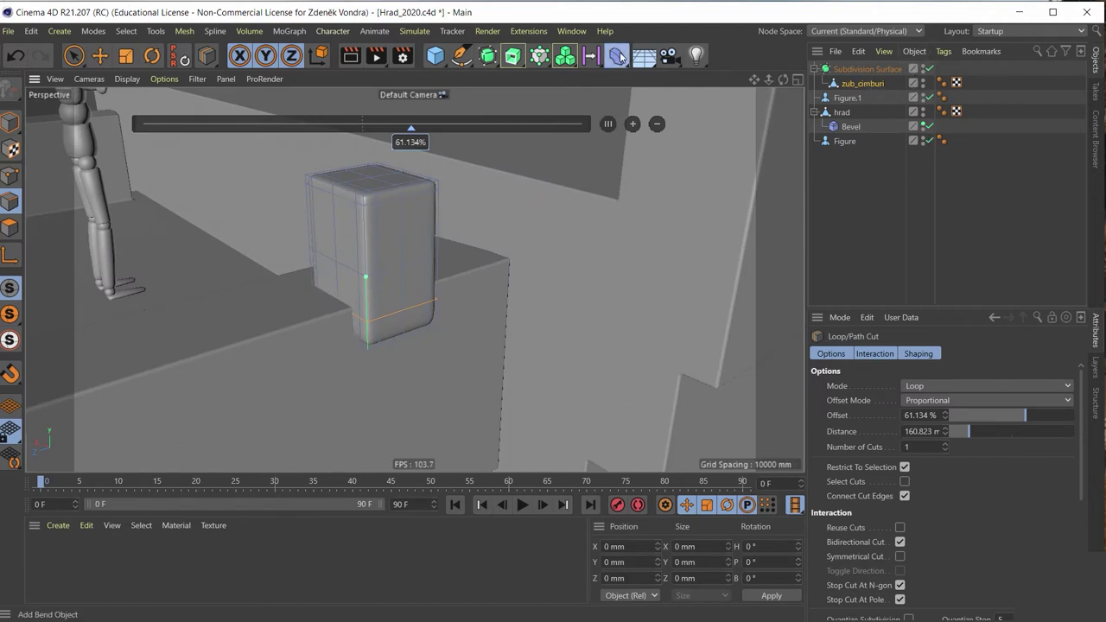
pyautogui.moveTo(621, 57); pyautogui.dragTo(666, 241)
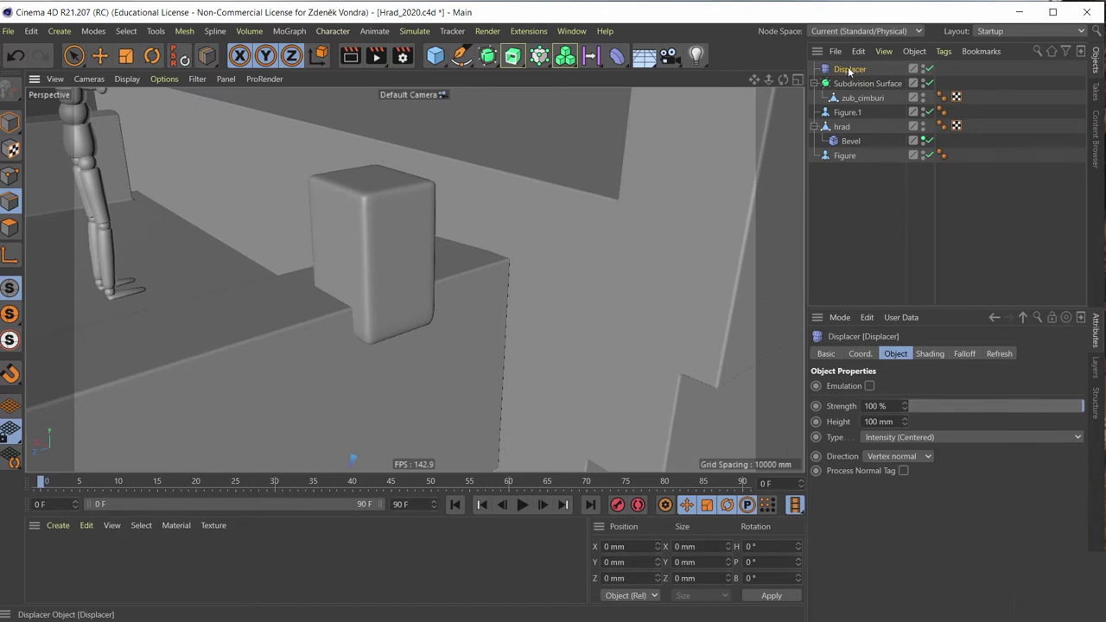
# Make the Displacer a child of zub_cimburi and set its Shading shader to Noise
pyautogui.moveTo(848, 74); pyautogui.dragTo(860, 101)
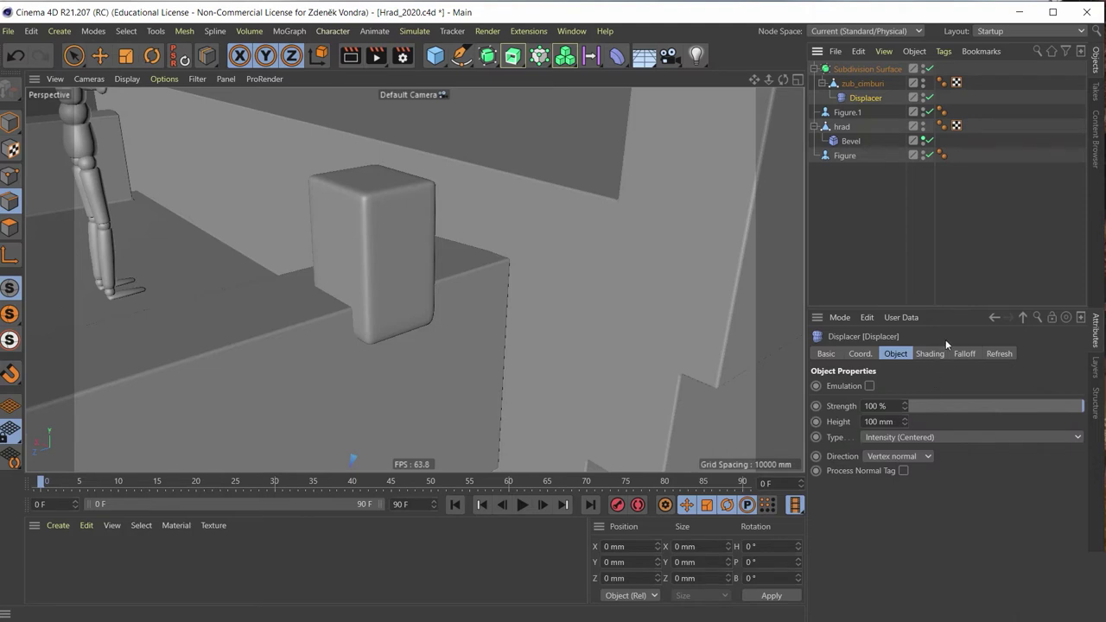
pyautogui.click(929, 355)
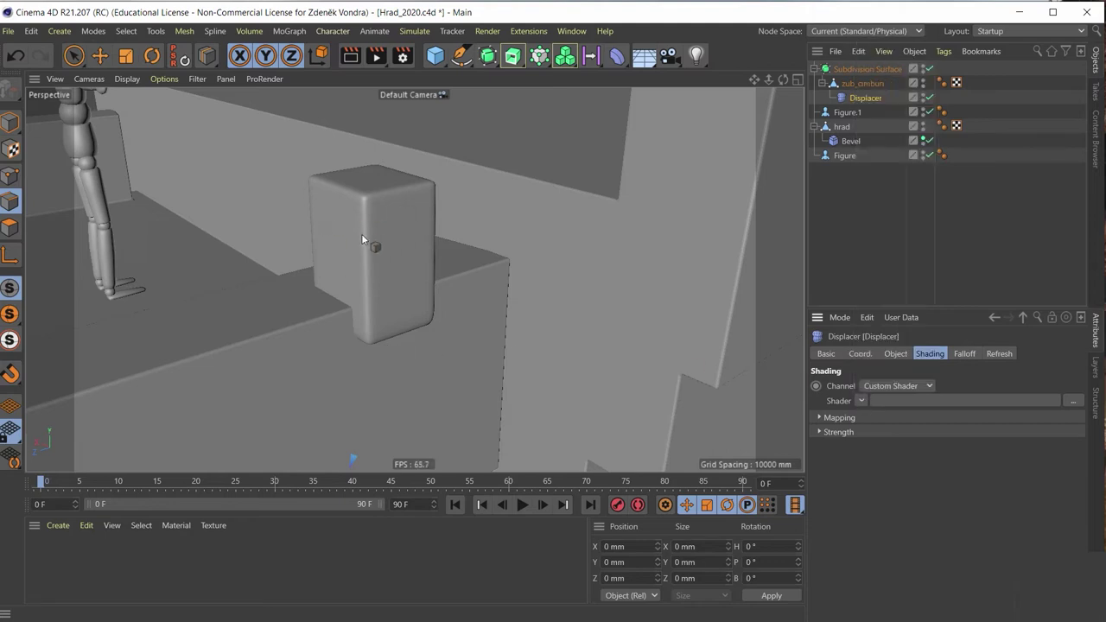
pyautogui.click(861, 401)
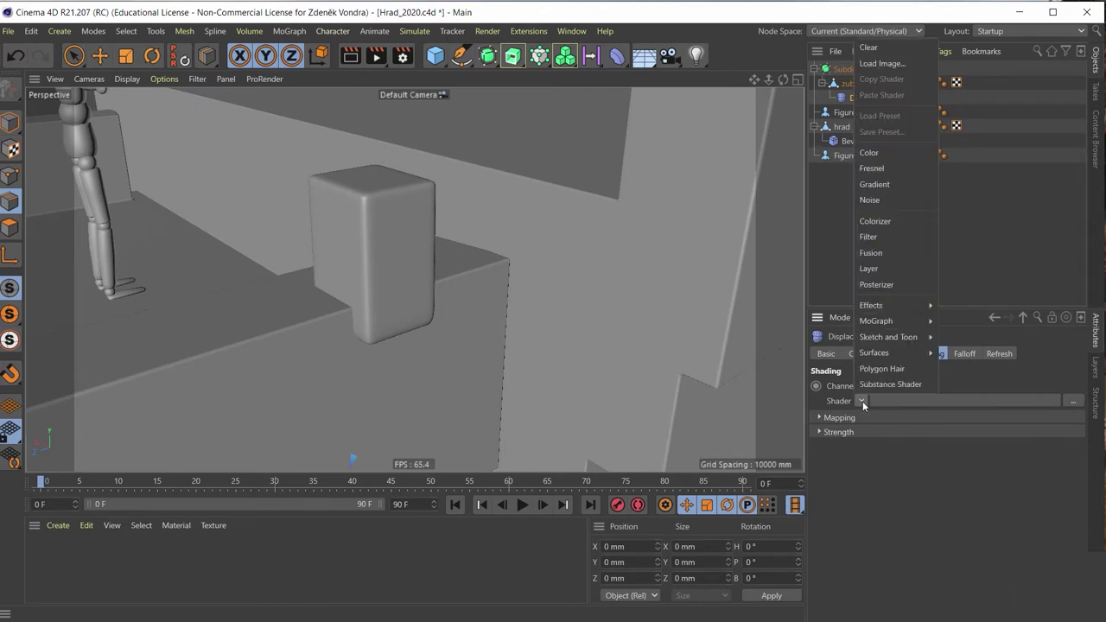
pyautogui.click(913, 200)
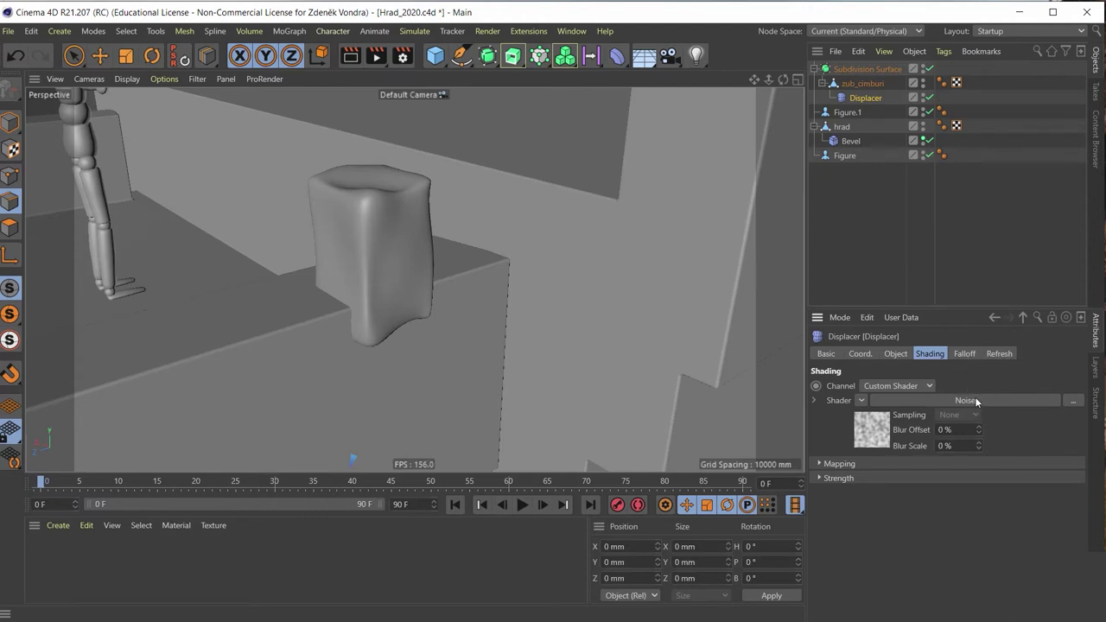
pyautogui.click(903, 354)
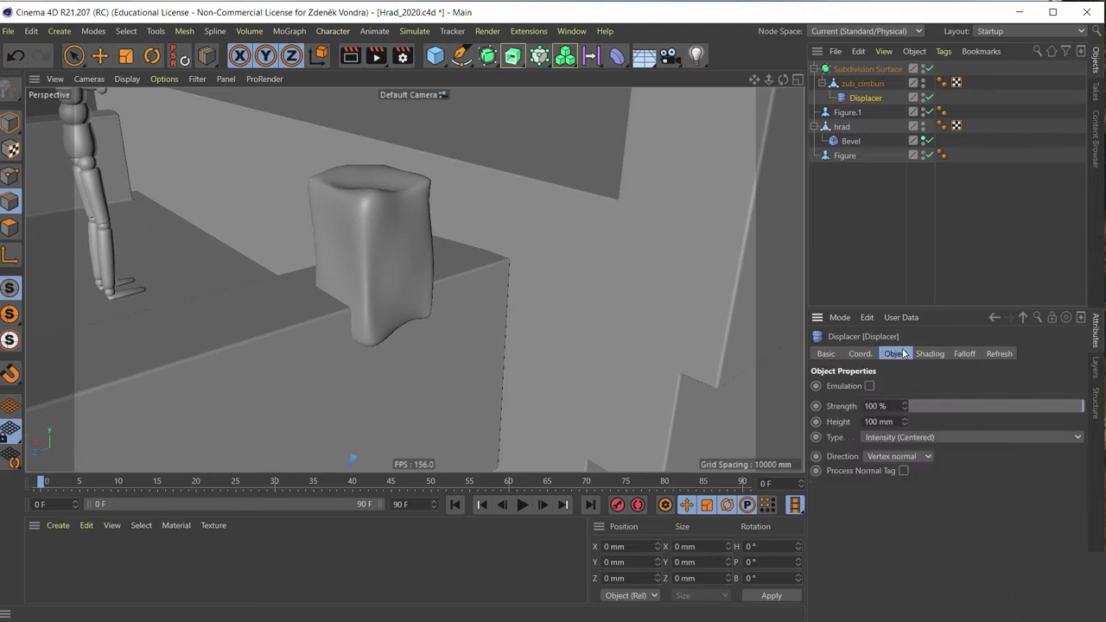
# Set the Displacer's Strength to 77% and Height to 28 mm
pyautogui.click(931, 354)
pyautogui.click(896, 354)
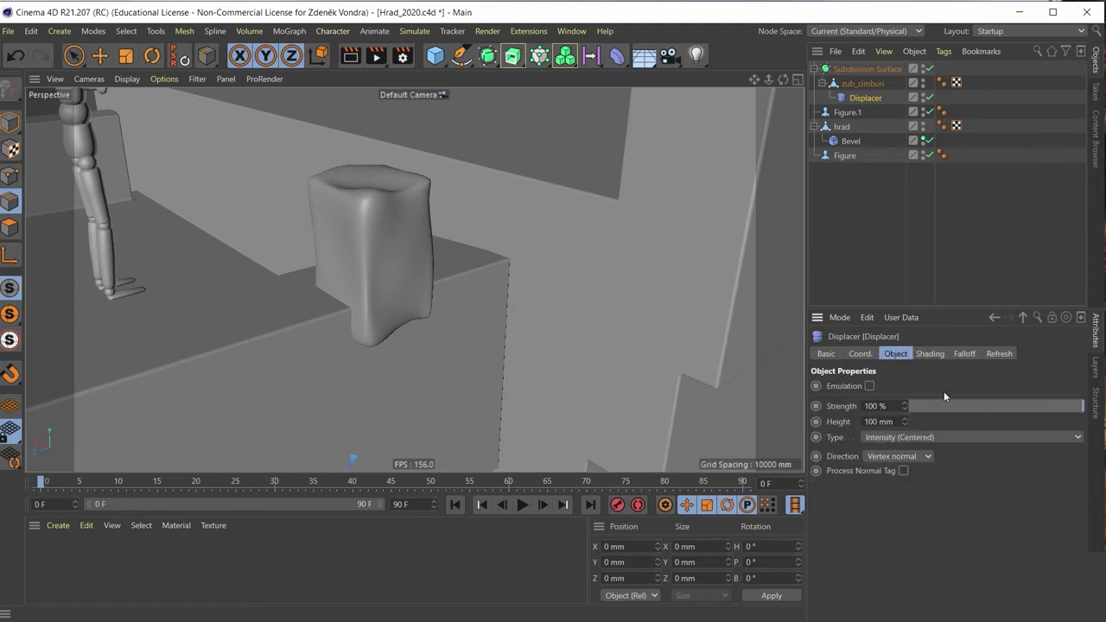
pyautogui.moveTo(1059, 406)
pyautogui.mouseDown()
pyautogui.moveTo(956, 409)
pyautogui.moveTo(1090, 407)
pyautogui.mouseUp()
pyautogui.click(1064, 406)
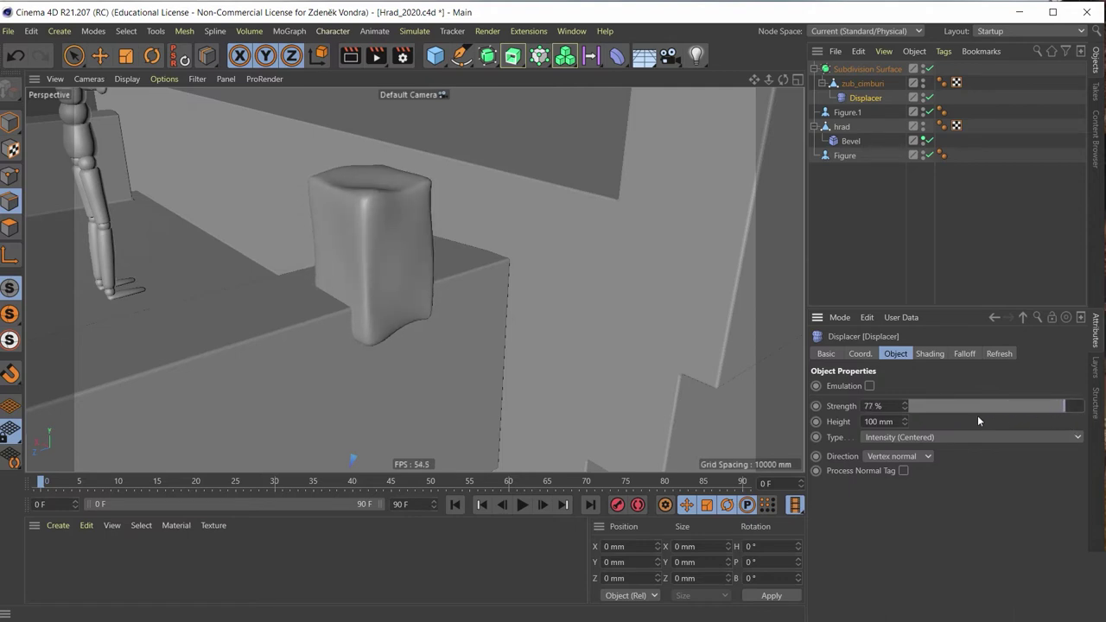
pyautogui.moveTo(905, 421); pyautogui.dragTo(913, 423)
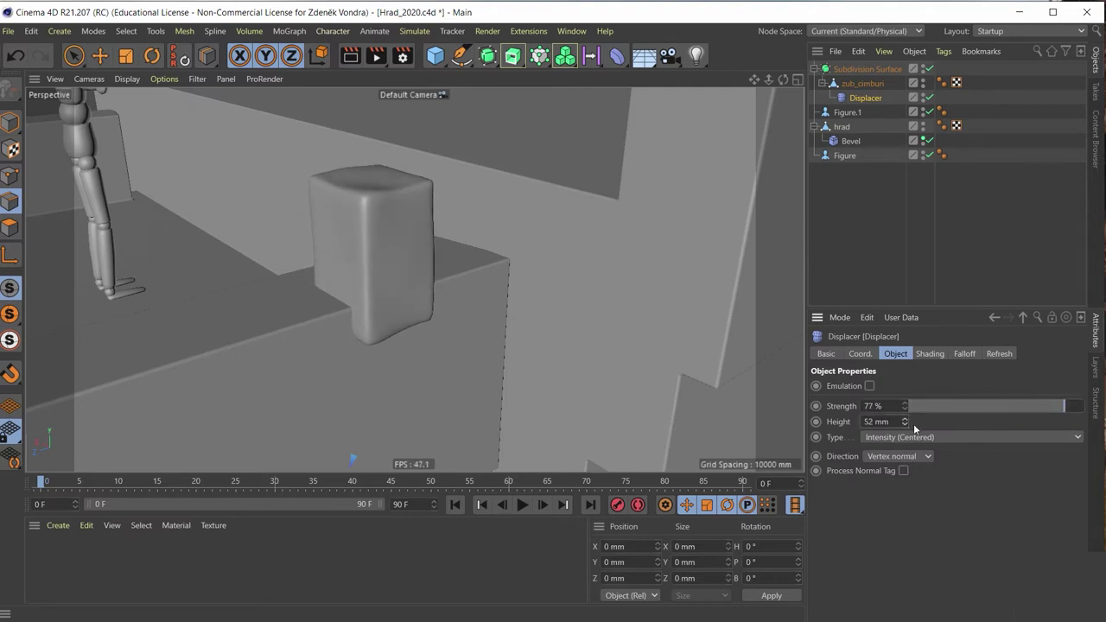
pyautogui.moveTo(951, 325); pyautogui.dragTo(884, 534)
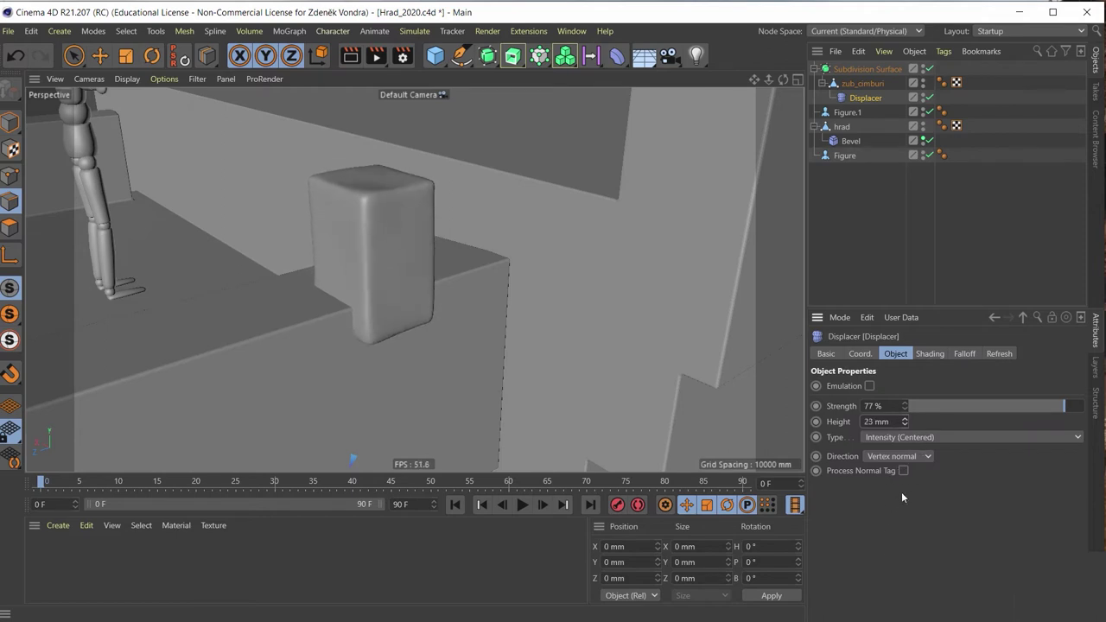
pyautogui.moveTo(884, 534)
pyautogui.mouseDown()
pyautogui.moveTo(912, 457)
pyautogui.moveTo(917, 476)
pyautogui.mouseUp()
pyautogui.moveTo(750, 407)
pyautogui.keyDown('alt'); pyautogui.mouseDown()
pyautogui.moveTo(385, 224)
pyautogui.moveTo(518, 309)
pyautogui.moveTo(672, 319)
pyautogui.moveTo(391, 323)
pyautogui.mouseUp(); pyautogui.keyUp('alt')
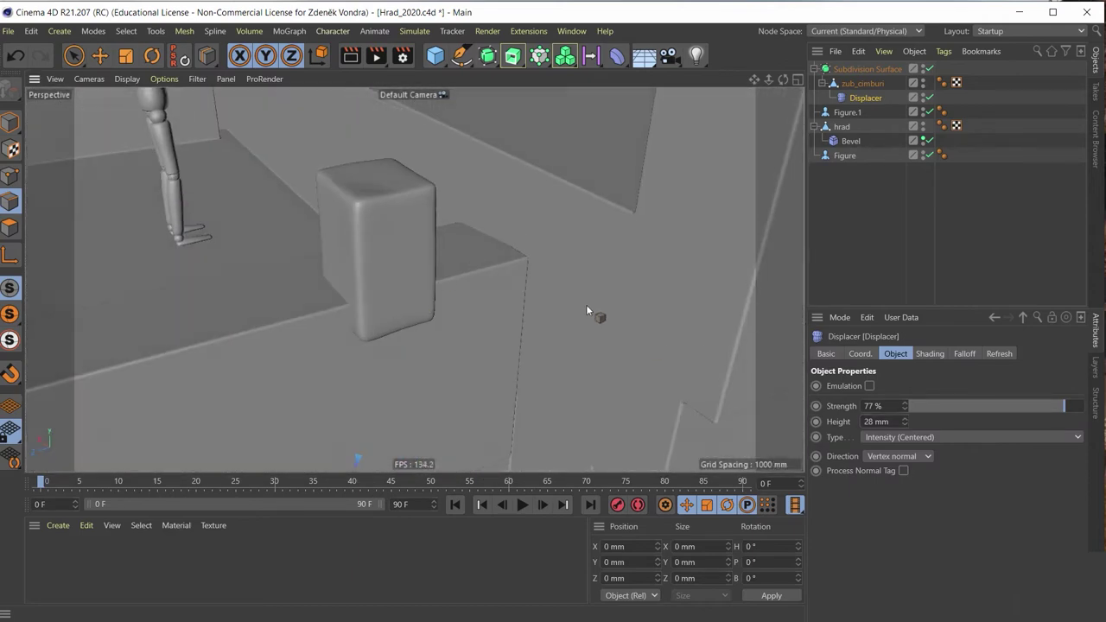
# Orbit around the merlon block to check its subtle roughening
pyautogui.moveTo(586, 310)
pyautogui.keyDown('alt'); pyautogui.mouseDown()
pyautogui.moveTo(415, 318)
pyautogui.moveTo(382, 183)
pyautogui.moveTo(424, 332)
pyautogui.moveTo(492, 338)
pyautogui.mouseUp(); pyautogui.keyUp('alt')
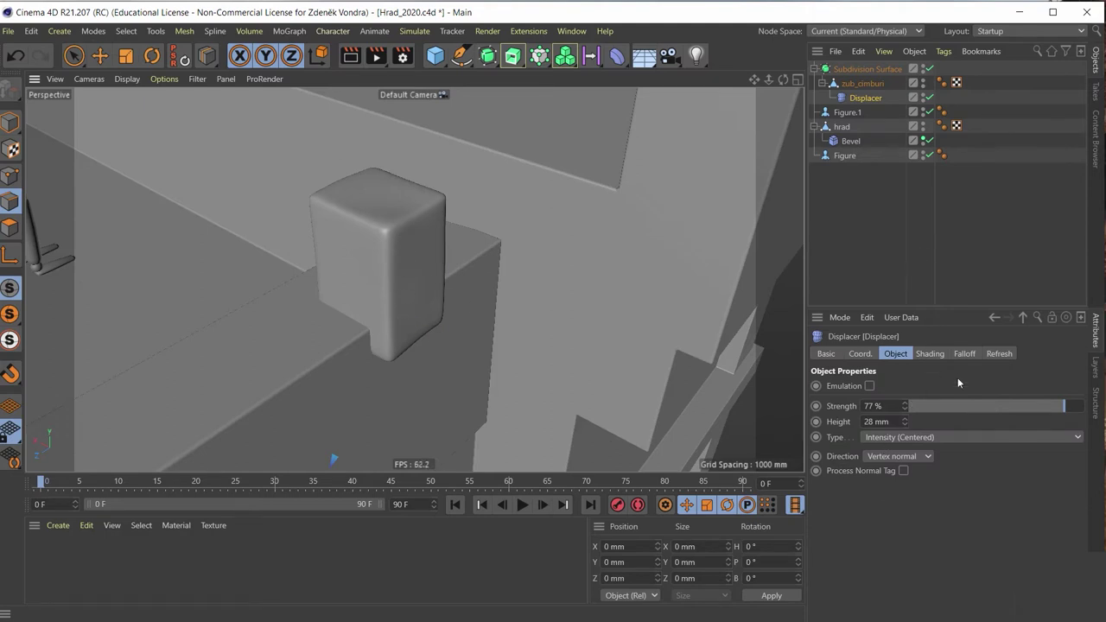
pyautogui.moveTo(387, 328)
pyautogui.keyDown('alt'); pyautogui.mouseDown()
pyautogui.moveTo(326, 254)
pyautogui.moveTo(268, 285)
pyautogui.moveTo(294, 283)
pyautogui.moveTo(300, 298)
pyautogui.moveTo(437, 194)
pyautogui.mouseUp(); pyautogui.keyUp('alt')
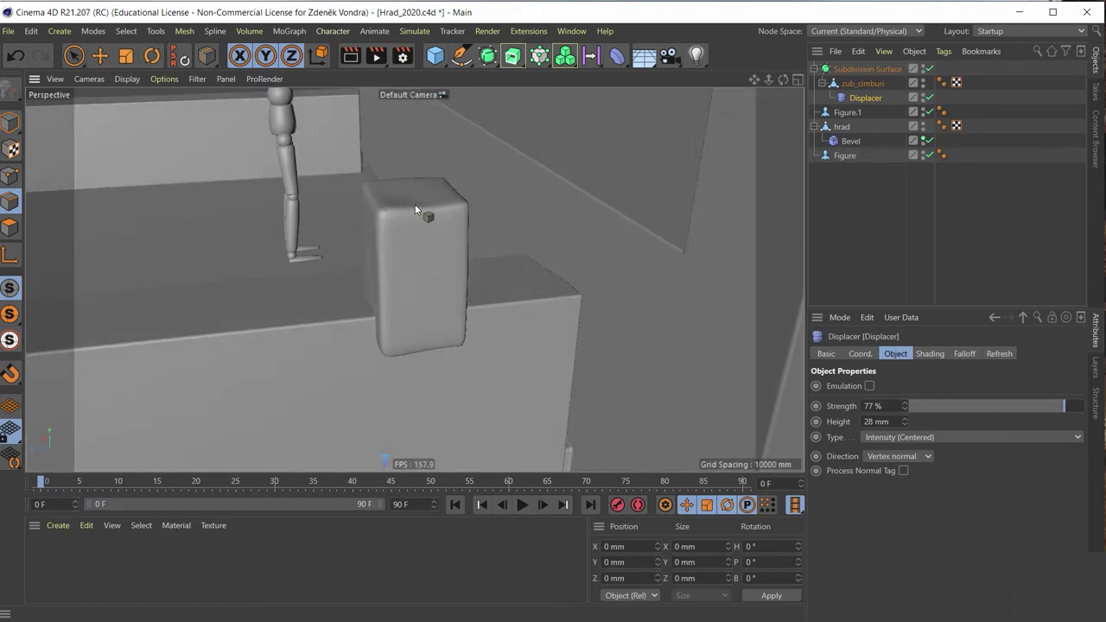
pyautogui.moveTo(363, 271)
pyautogui.keyDown('alt'); pyautogui.mouseDown()
pyautogui.moveTo(335, 289)
pyautogui.moveTo(398, 260)
pyautogui.moveTo(542, 274)
pyautogui.moveTo(722, 262)
pyautogui.moveTo(659, 234)
pyautogui.moveTo(585, 266)
pyautogui.mouseUp(); pyautogui.keyUp('alt')
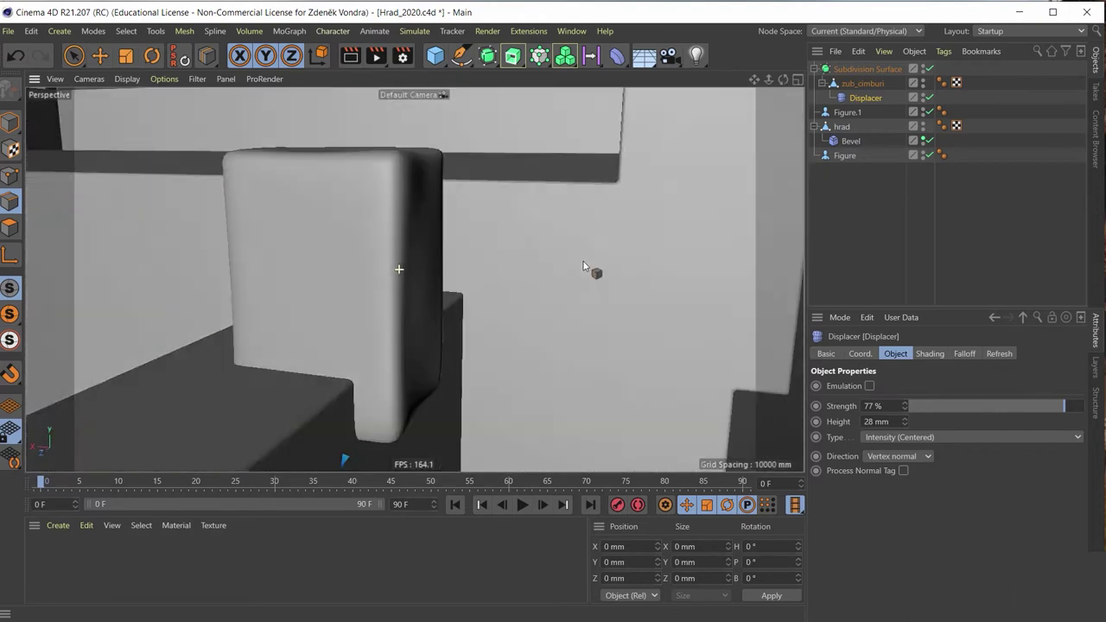
# In the Displacer's Noise shader, set Global Scale and the Relative Scale values to 10%
pyautogui.click(931, 354)
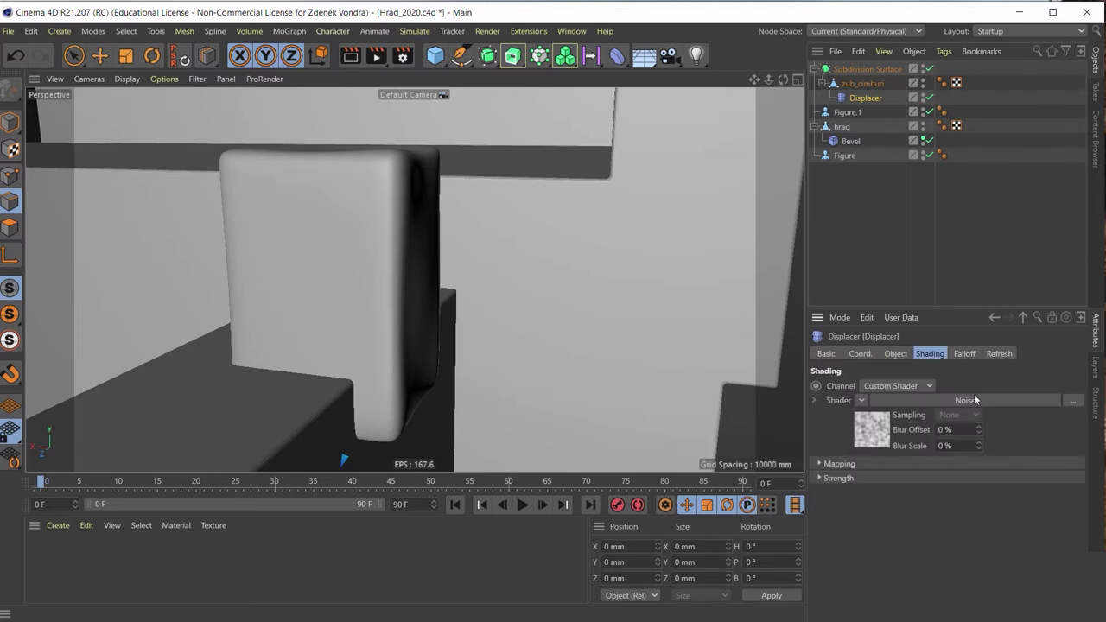
pyautogui.click(974, 397)
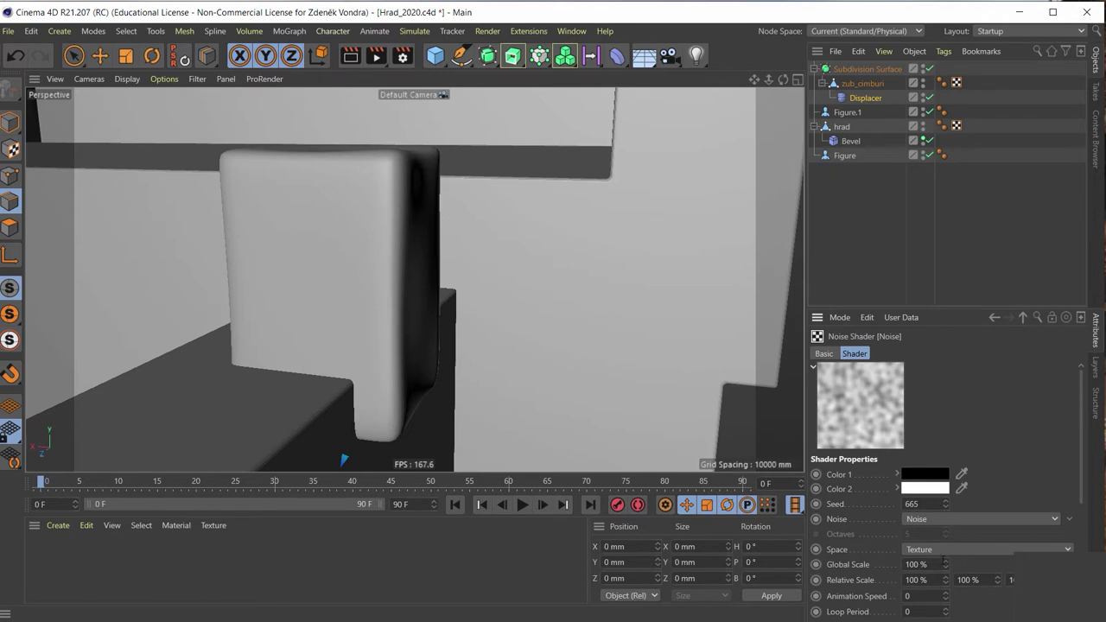
pyautogui.moveTo(945, 564)
pyautogui.mouseDown()
pyautogui.moveTo(943, 611)
pyautogui.moveTo(957, 542)
pyautogui.moveTo(950, 570)
pyautogui.mouseUp()
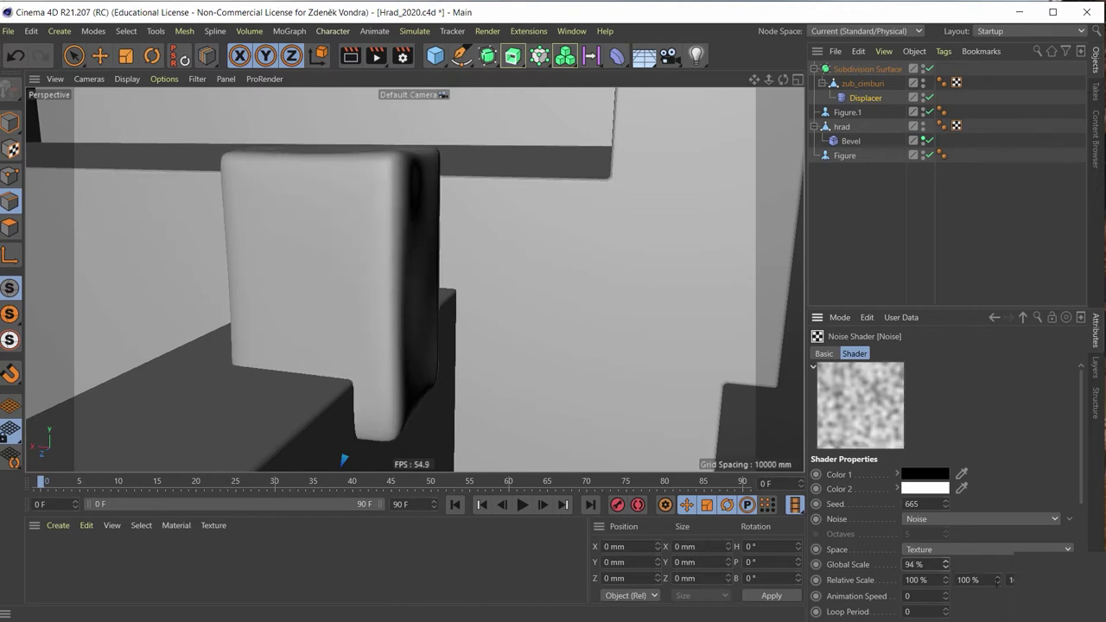
pyautogui.click(928, 565)
pyautogui.write('10')
pyautogui.press('Tab')
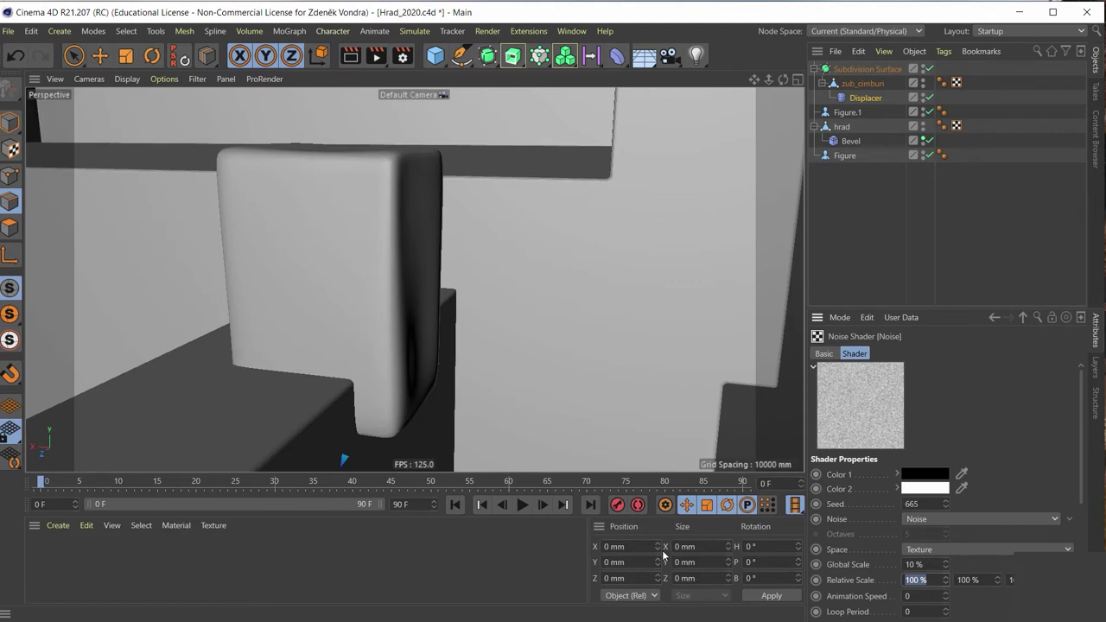
pyautogui.write('10')
pyautogui.press('Tab')
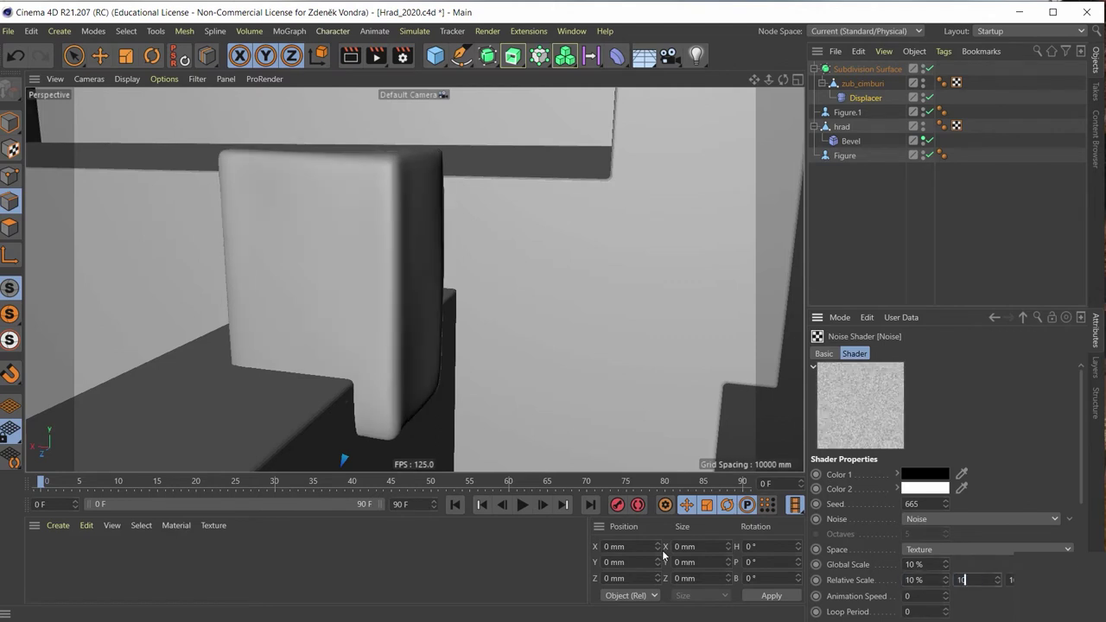
pyautogui.press('Tab')
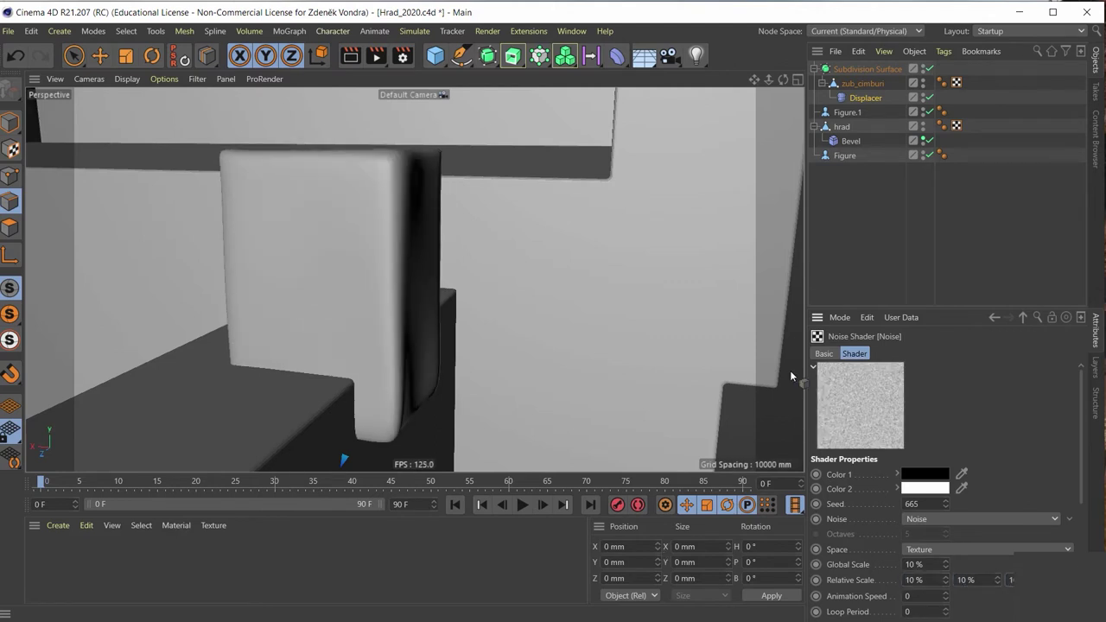
# Reset the Noise Global Scale to 100% and orbit to inspect the finer roughness
pyautogui.moveTo(524, 293)
pyautogui.keyDown('alt'); pyautogui.mouseDown()
pyautogui.moveTo(293, 298)
pyautogui.moveTo(396, 162)
pyautogui.mouseUp(); pyautogui.keyUp('alt')
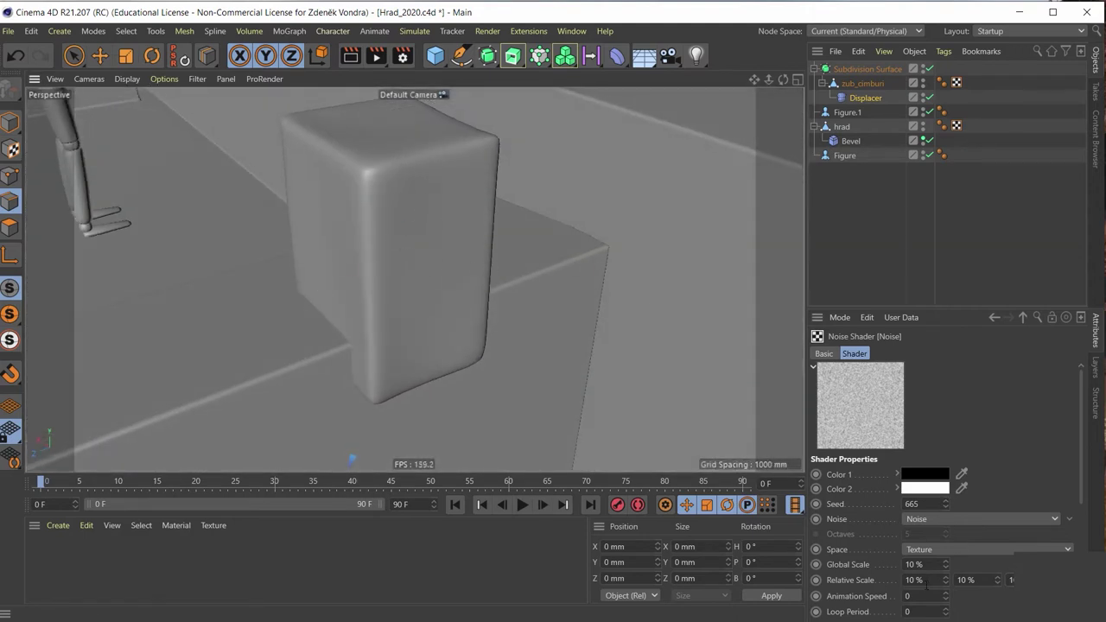
pyautogui.click(907, 579)
pyautogui.hotkey('shift', 'Tab')
pyautogui.write('100')
pyautogui.press('Tab')
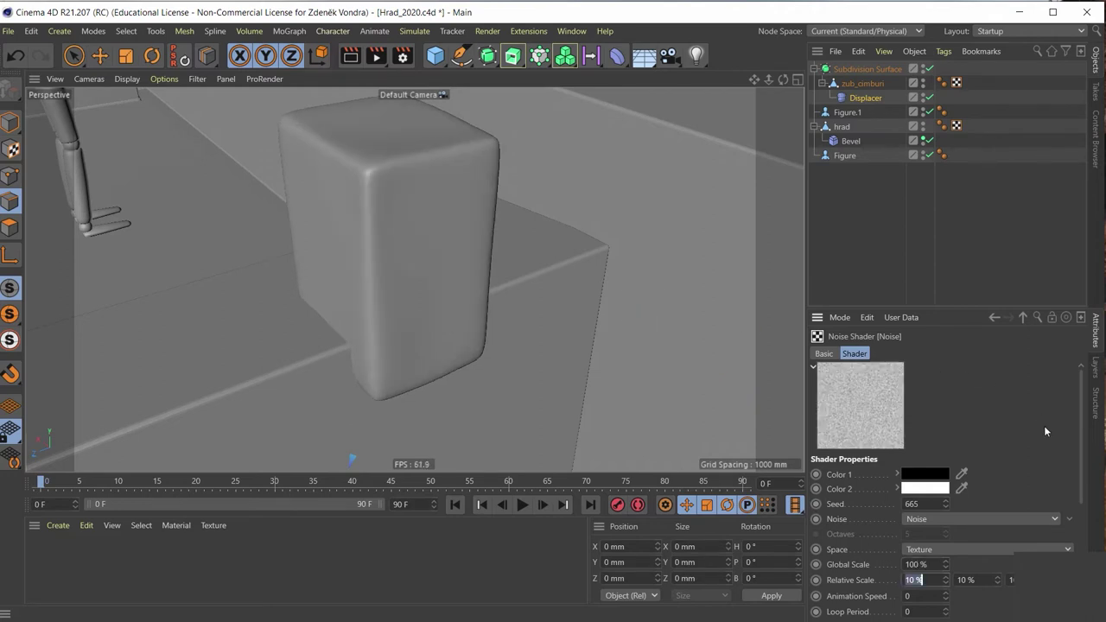
pyautogui.moveTo(1085, 447)
pyautogui.mouseDown()
pyautogui.moveTo(1082, 484)
pyautogui.moveTo(1093, 441)
pyautogui.mouseUp()
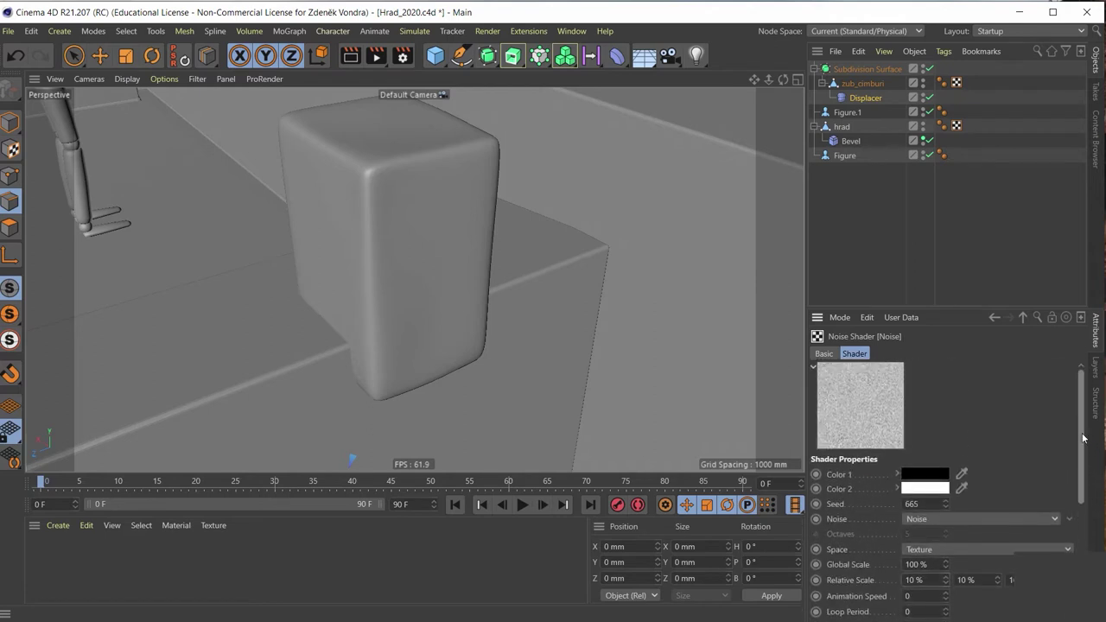
pyautogui.moveTo(671, 313)
pyautogui.keyDown('alt'); pyautogui.mouseDown()
pyautogui.moveTo(430, 259)
pyautogui.moveTo(365, 187)
pyautogui.moveTo(415, 151)
pyautogui.moveTo(489, 248)
pyautogui.moveTo(485, 290)
pyautogui.mouseUp(); pyautogui.keyUp('alt')
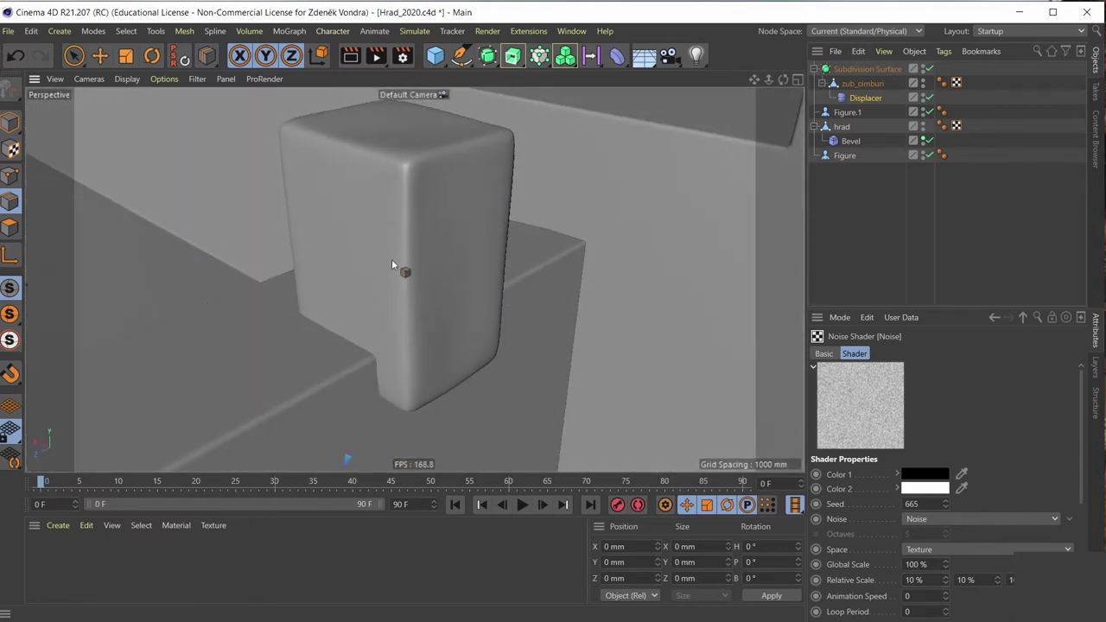
# In Model mode, rename the merlon's Subdivision Surface object to 'ZUB'
pyautogui.scroll(-2, 391, 264)
pyautogui.scroll(-3, 382, 257)
pyautogui.scroll(-5, 372, 248)
pyautogui.scroll(-3, 363, 255)
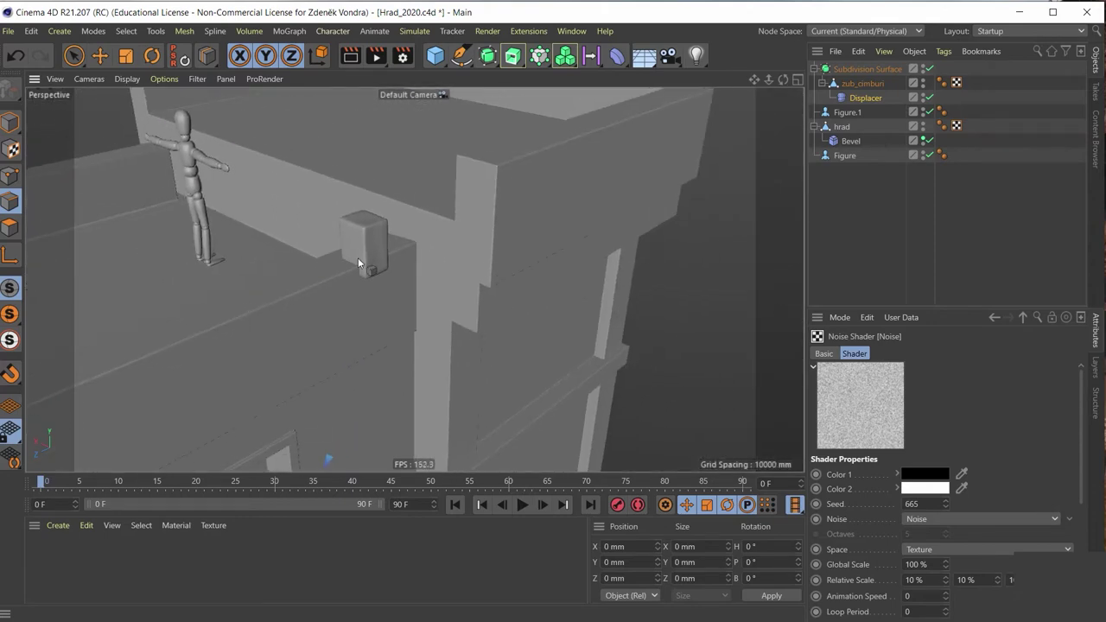
pyautogui.moveTo(359, 264)
pyautogui.keyDown('alt'); pyautogui.mouseDown()
pyautogui.moveTo(239, 267)
pyautogui.moveTo(250, 202)
pyautogui.moveTo(378, 223)
pyautogui.moveTo(355, 239)
pyautogui.moveTo(321, 200)
pyautogui.mouseUp(); pyautogui.keyUp('alt')
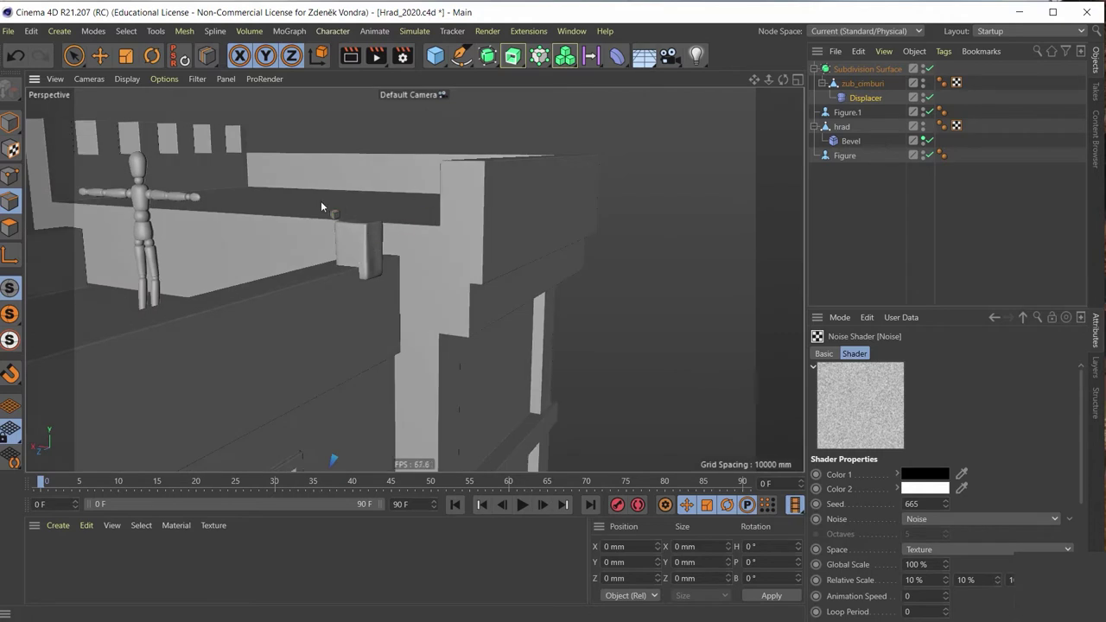
pyautogui.click(11, 122)
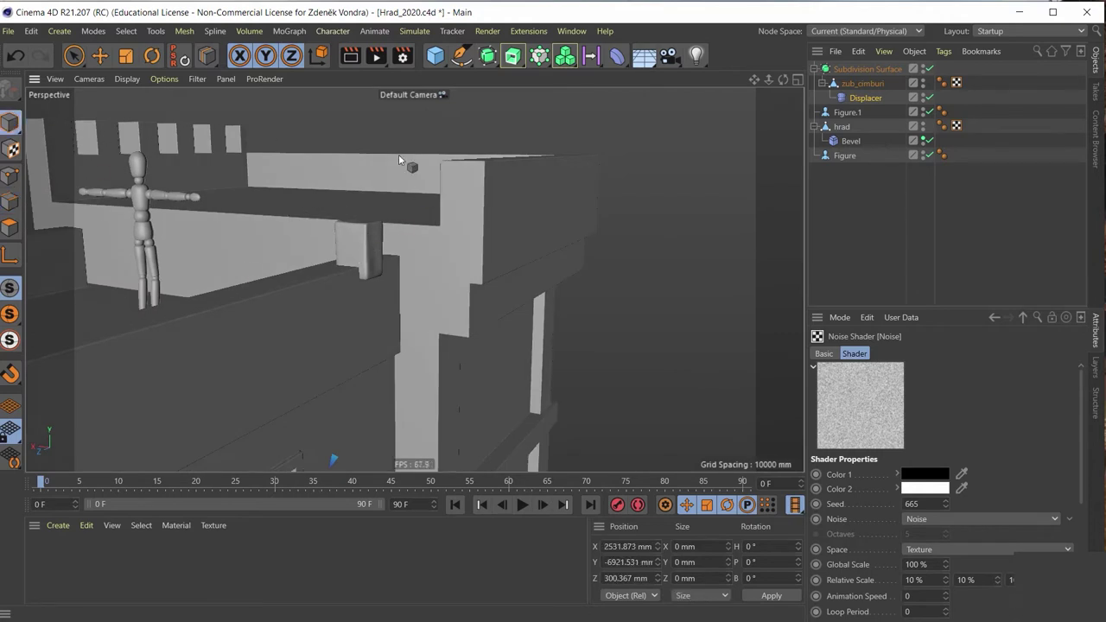
pyautogui.doubleClick(864, 68)
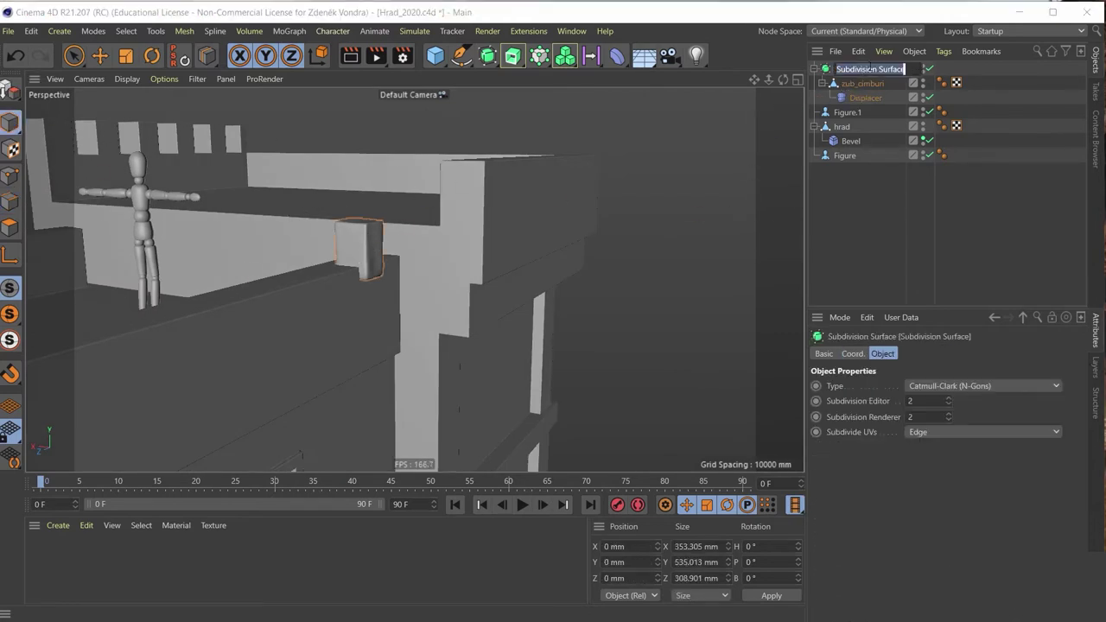
pyautogui.write('ZUB')
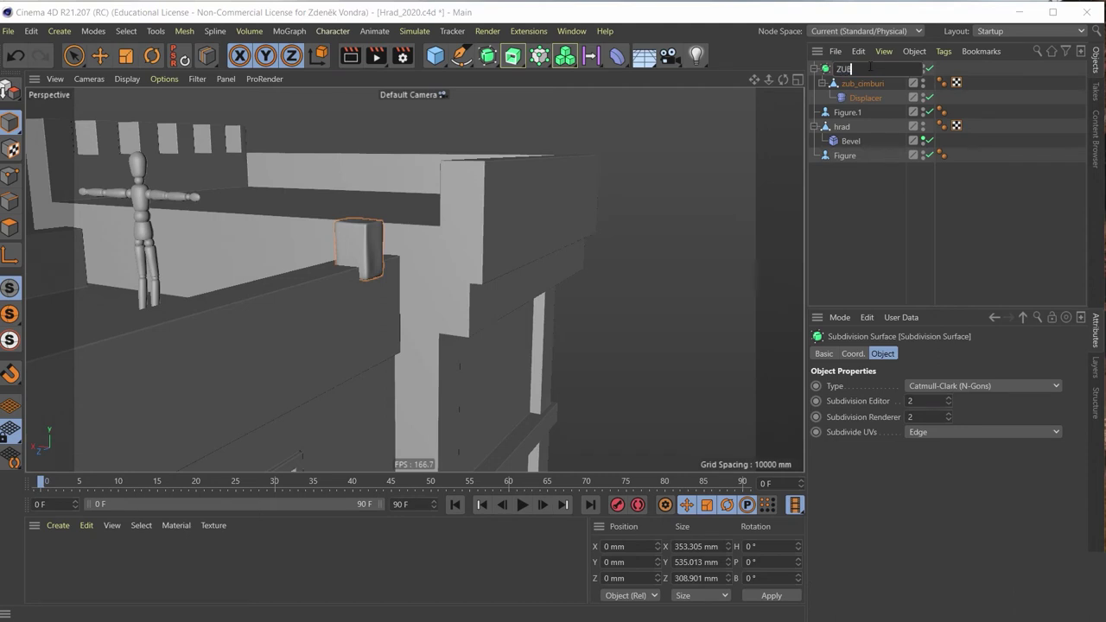
pyautogui.press('Return')
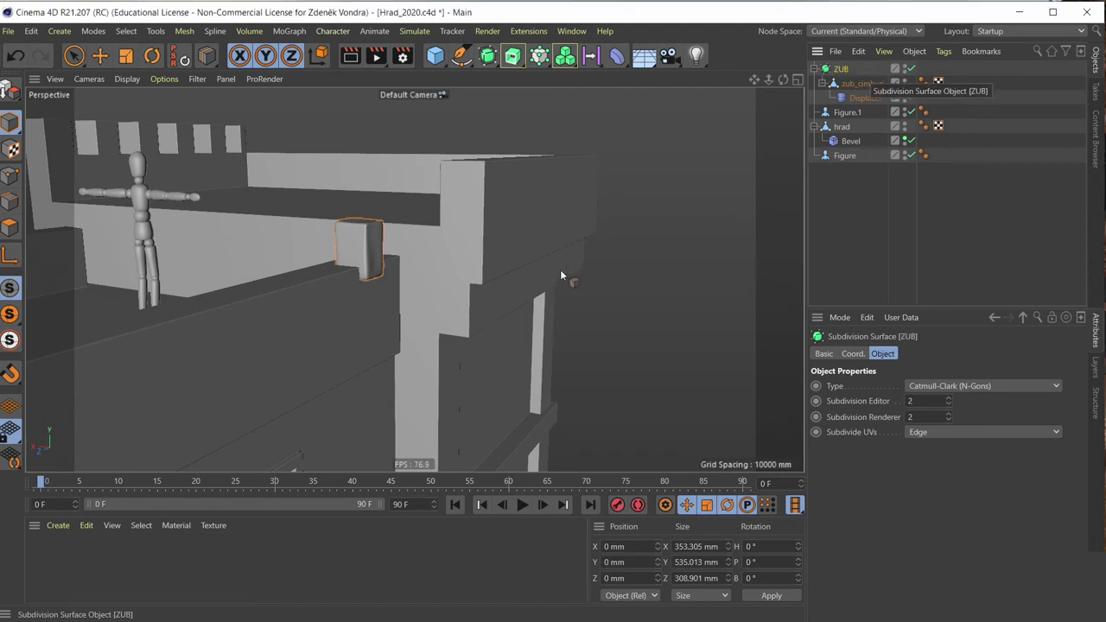
pyautogui.moveTo(382, 296)
pyautogui.keyDown('alt'); pyautogui.mouseDown()
pyautogui.moveTo(231, 348)
pyautogui.moveTo(229, 289)
pyautogui.mouseUp(); pyautogui.keyUp('alt')
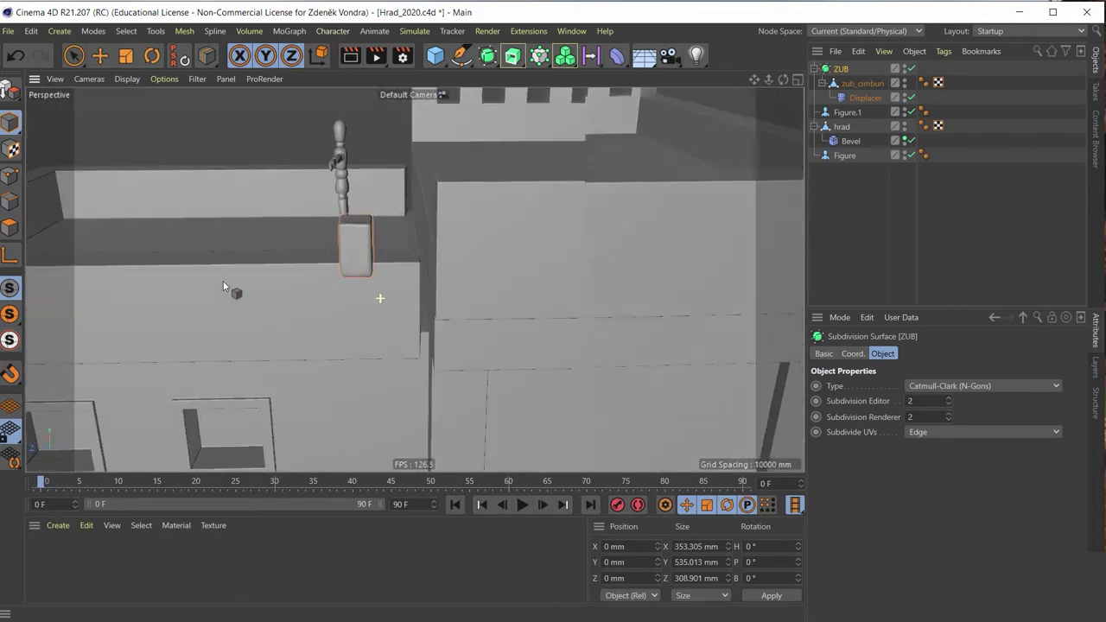
pyautogui.click(287, 33)
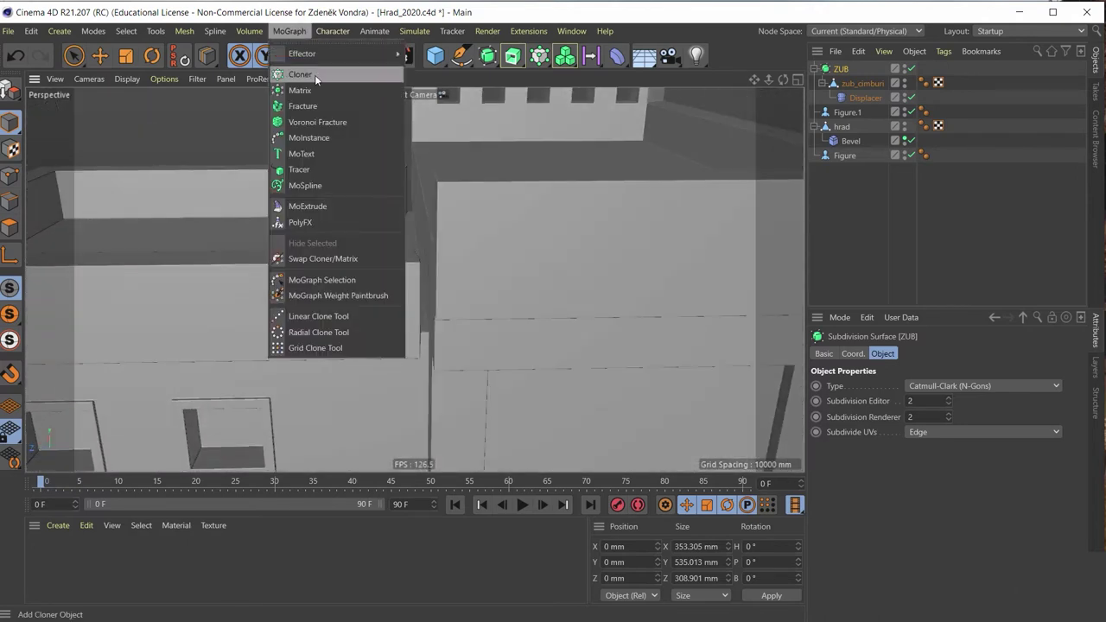
# Add a MoGraph Cloner, put ZUB inside it, and show the Cloner's Object settings
pyautogui.click(314, 76)
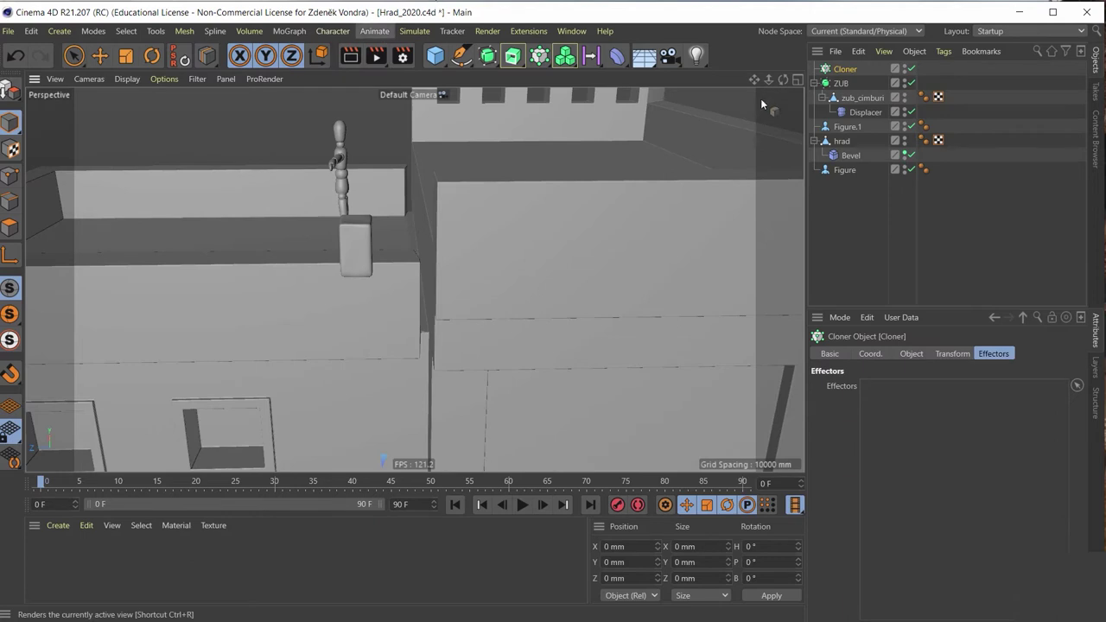
pyautogui.moveTo(851, 86); pyautogui.dragTo(845, 70)
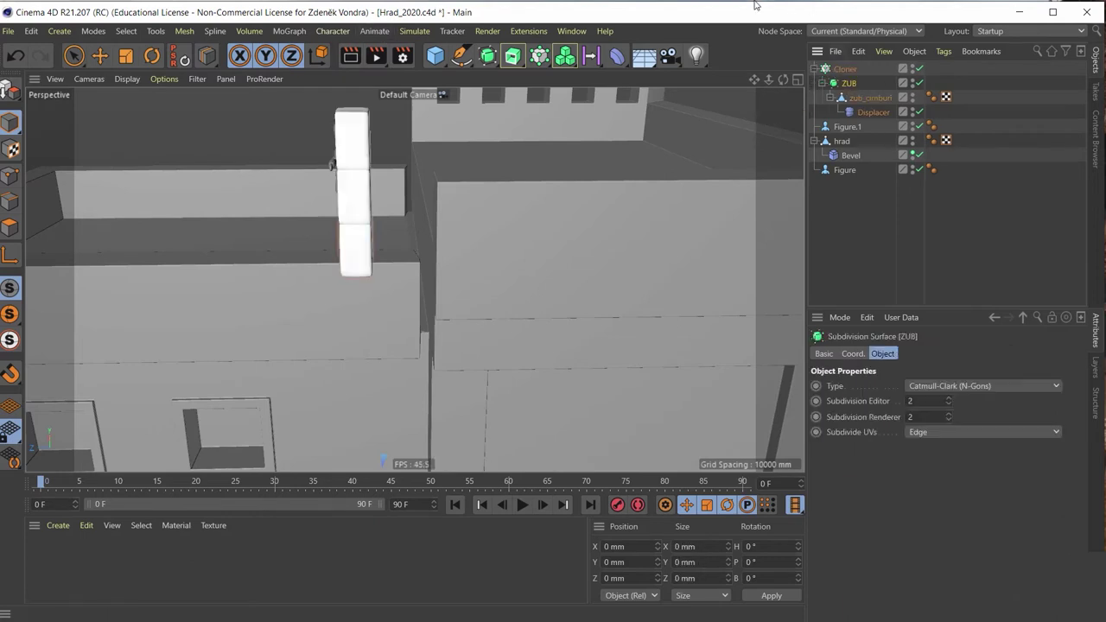
pyautogui.click(857, 74)
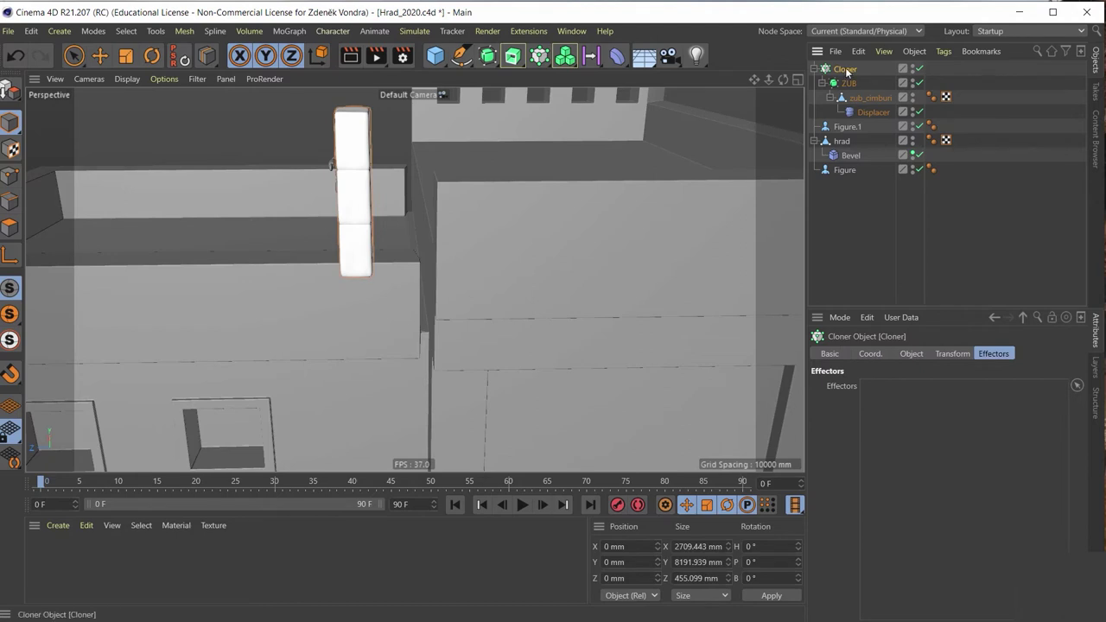
pyautogui.click(914, 354)
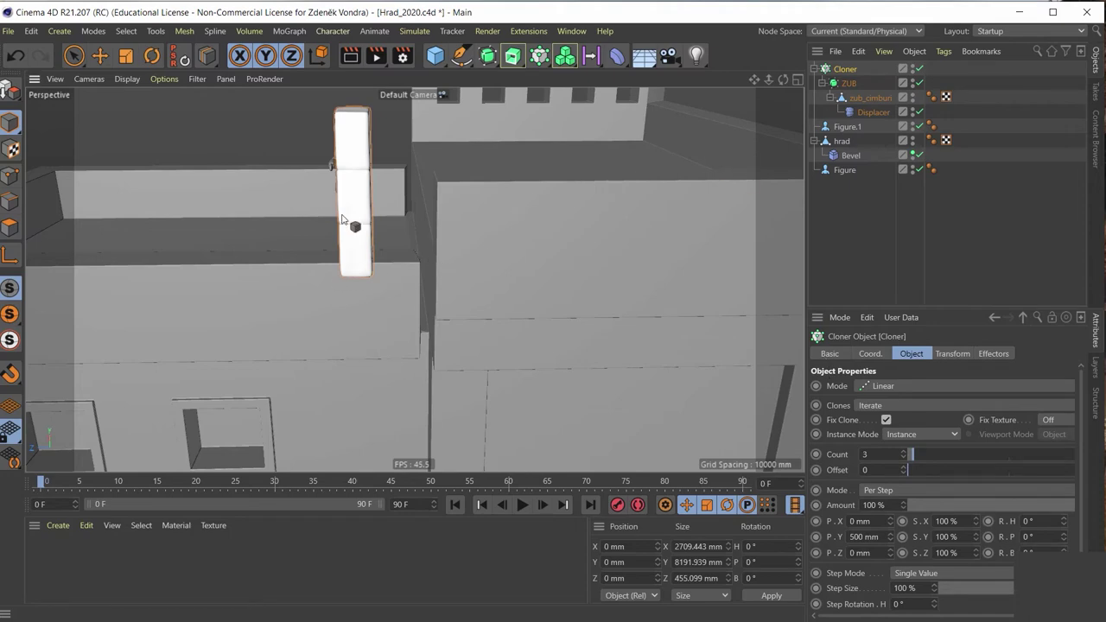
pyautogui.moveTo(349, 228)
pyautogui.keyDown('alt'); pyautogui.mouseDown()
pyautogui.moveTo(291, 183)
pyautogui.moveTo(737, 268)
pyautogui.mouseUp(); pyautogui.keyUp('alt')
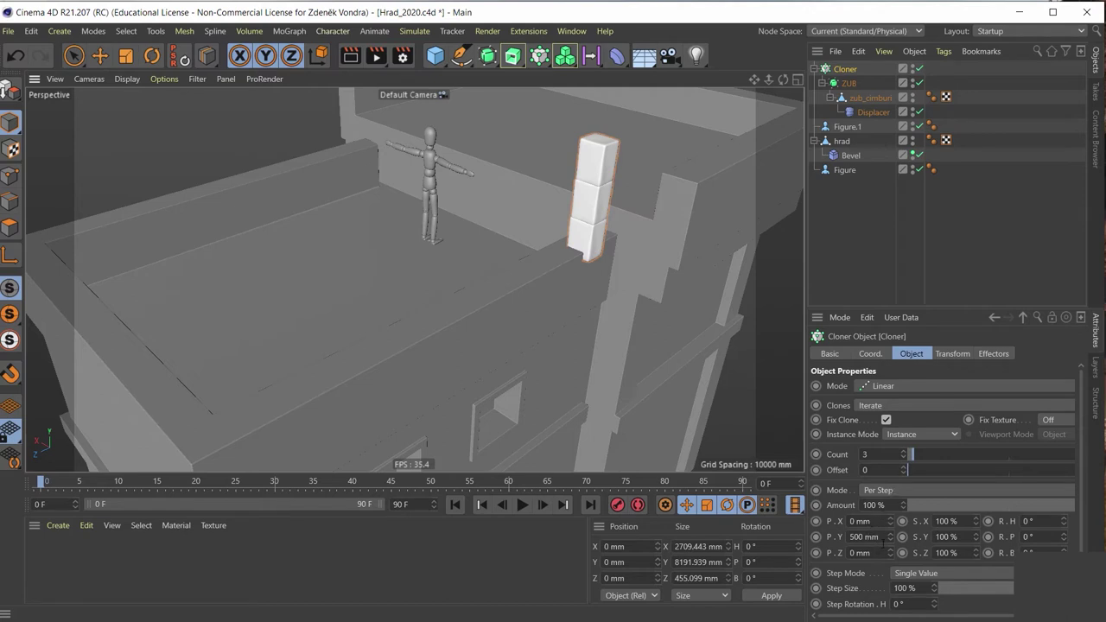
# Set the Cloner offset to P.Y 0 mm and P.Z 600 mm, after trying 500 and 650
pyautogui.click(864, 537)
pyautogui.press('BackSpace')
pyautogui.press('Tab')
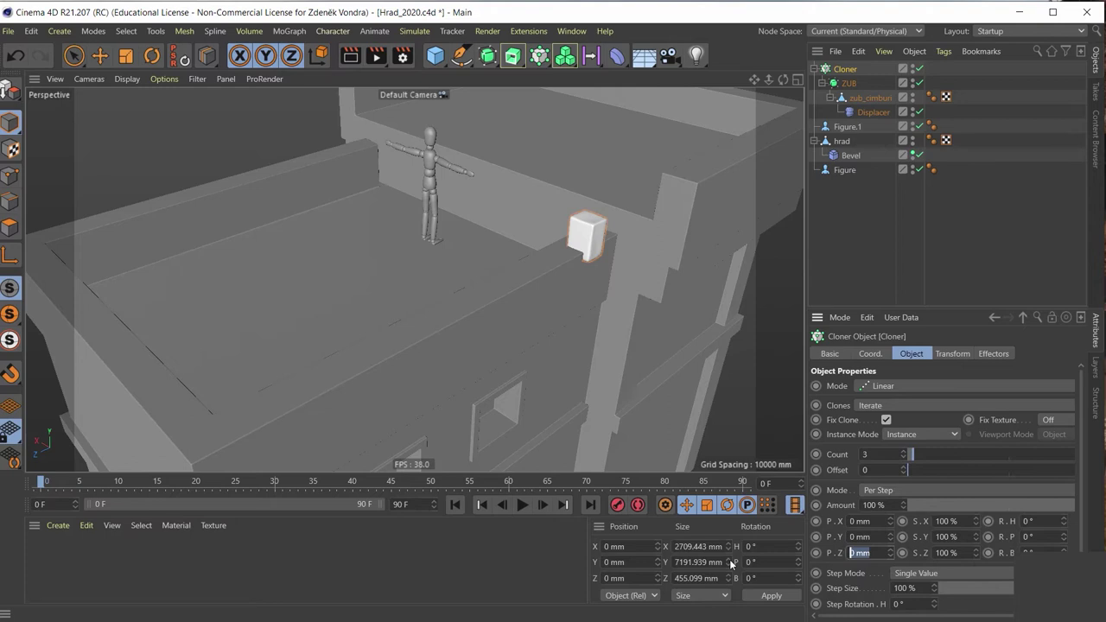
pyautogui.write('500')
pyautogui.press('Return')
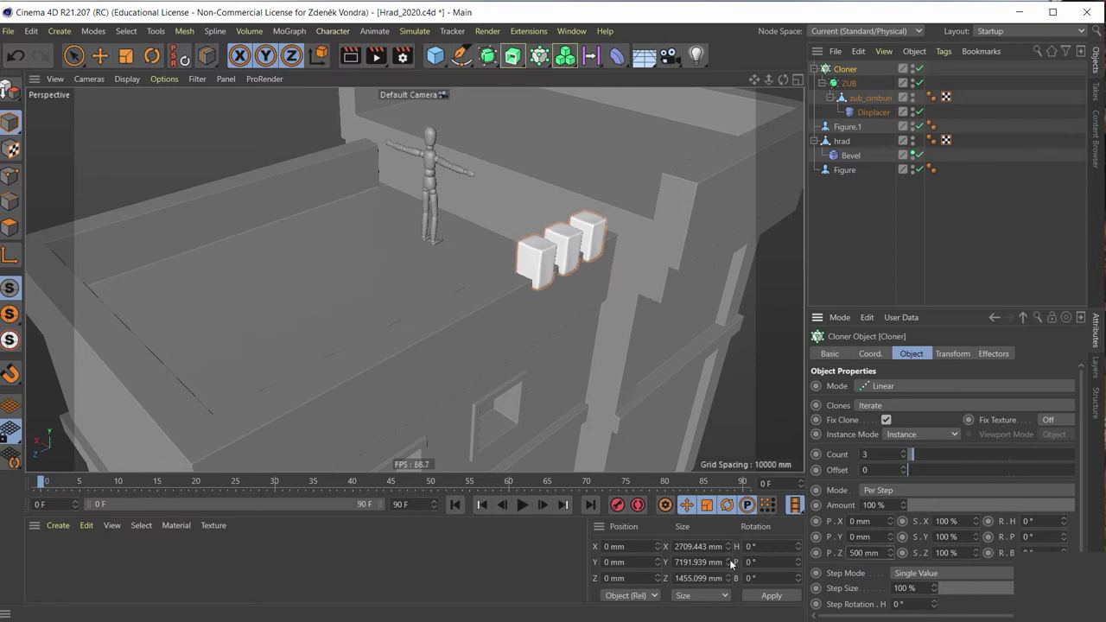
pyautogui.keyDown('alt'); pyautogui.moveTo(707, 250); pyautogui.dragTo(379, 220); pyautogui.keyUp('alt')
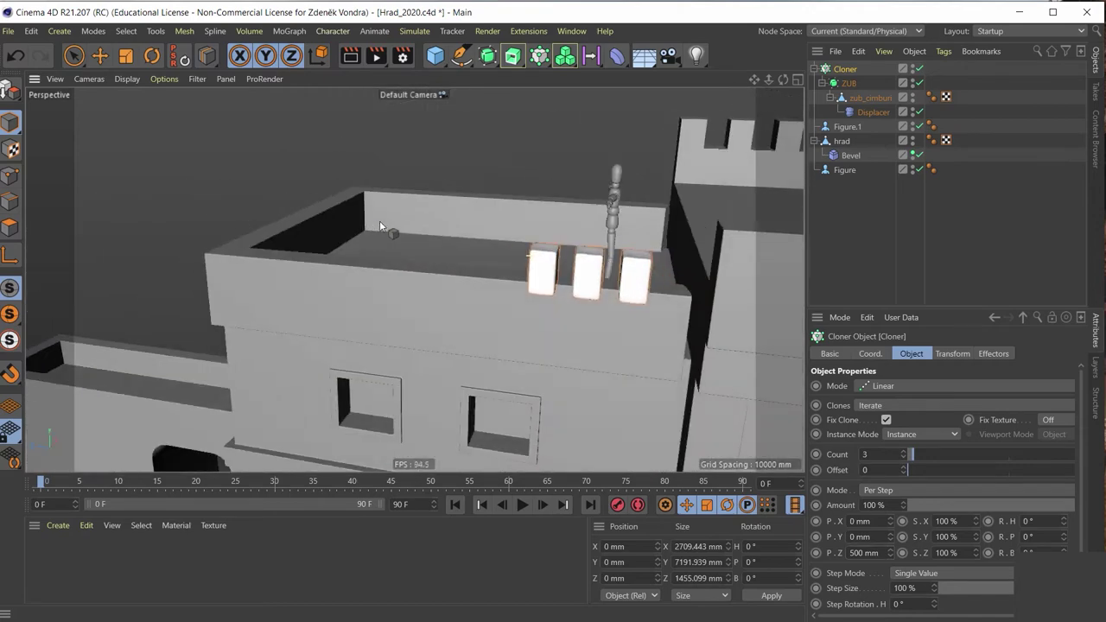
pyautogui.moveTo(873, 553); pyautogui.dragTo(852, 553)
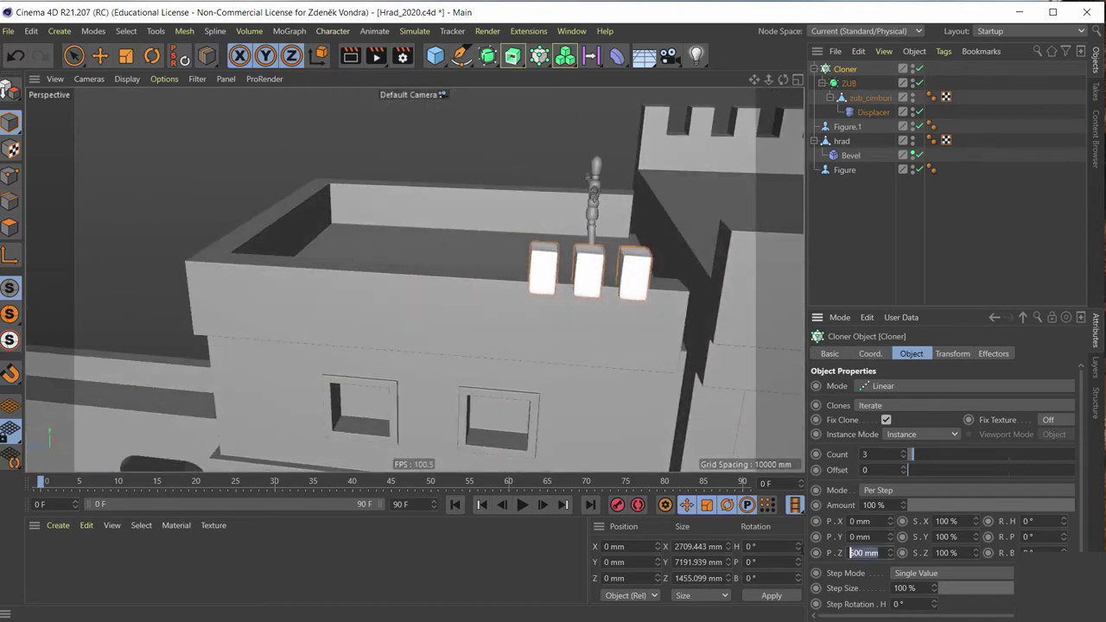
pyautogui.write('650')
pyautogui.press('Return')
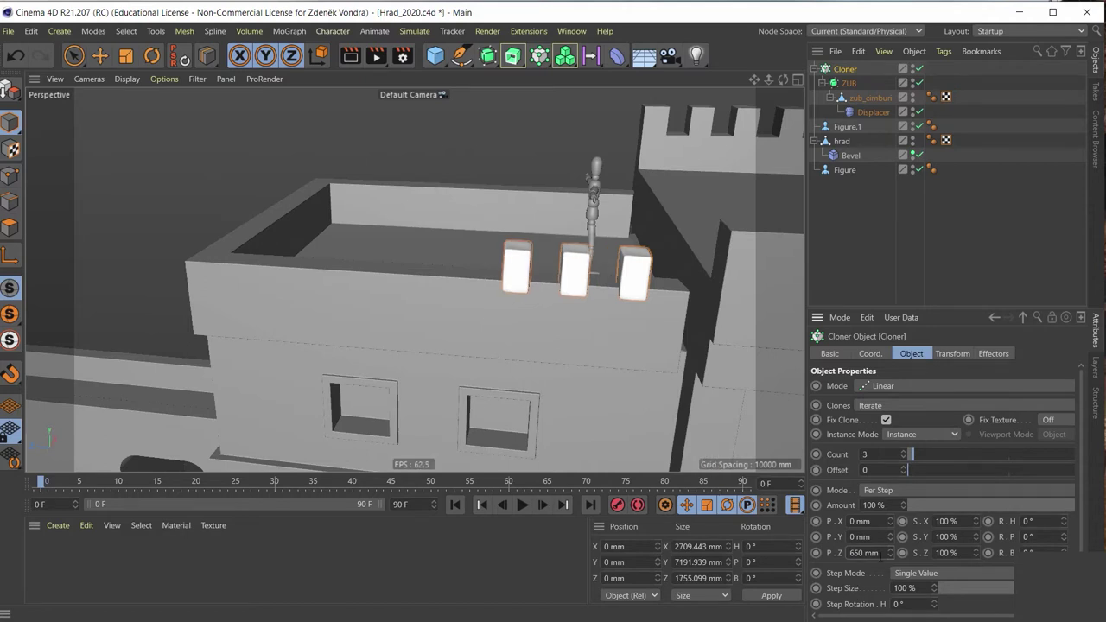
pyautogui.doubleClick(879, 554)
pyautogui.write('600')
pyautogui.press('Return')
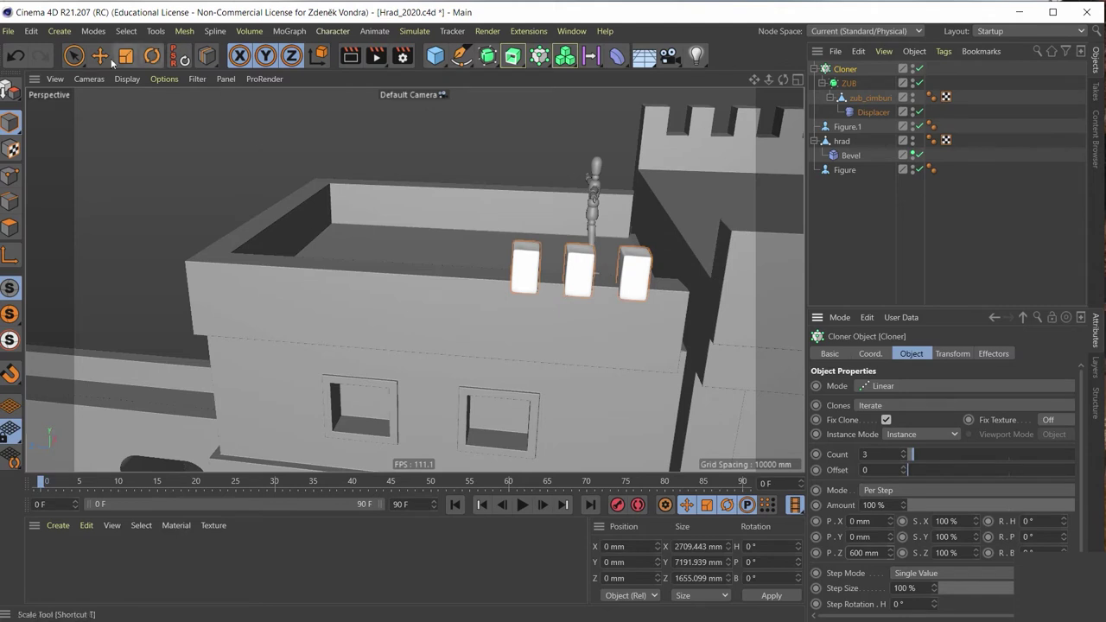
pyautogui.click(100, 56)
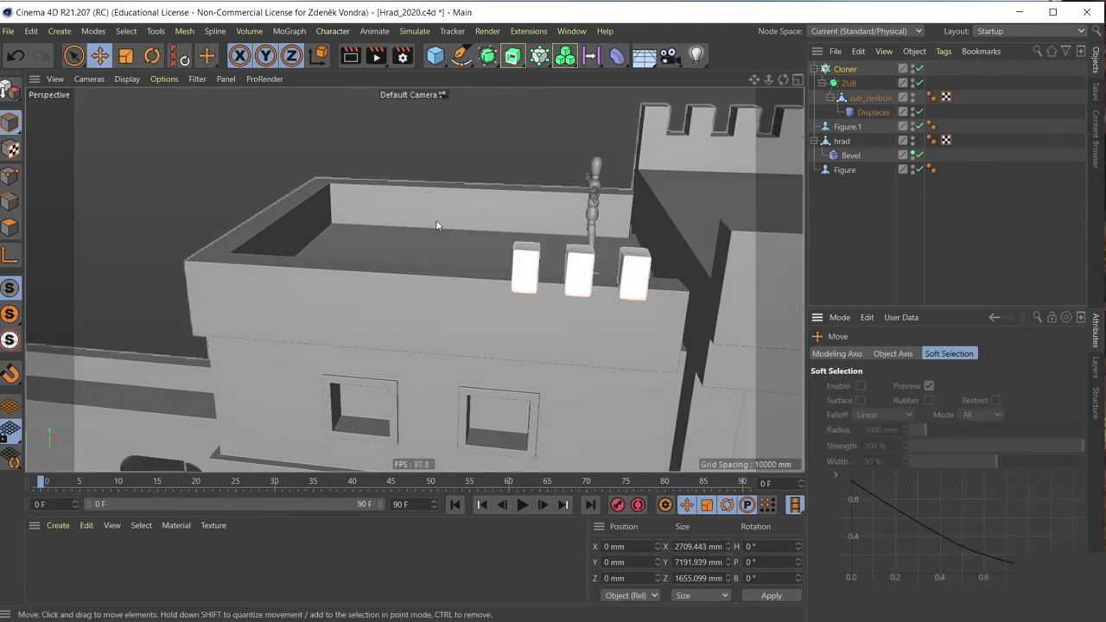
pyautogui.keyDown('alt'); pyautogui.moveTo(461, 263); pyautogui.dragTo(590, 172); pyautogui.keyUp('alt')
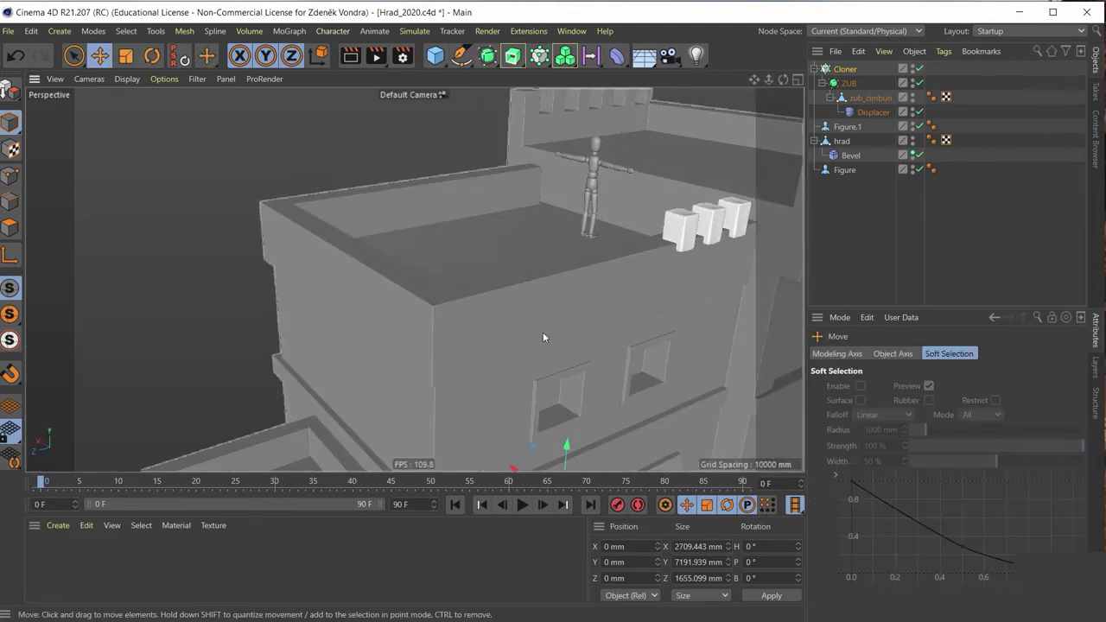
pyautogui.scroll(-2, 394, 323)
pyautogui.keyDown('alt'); pyautogui.moveTo(394, 323); pyautogui.dragTo(432, 306); pyautogui.keyUp('alt')
pyautogui.scroll(-4, 325, 296)
pyautogui.scroll(2, 443, 363)
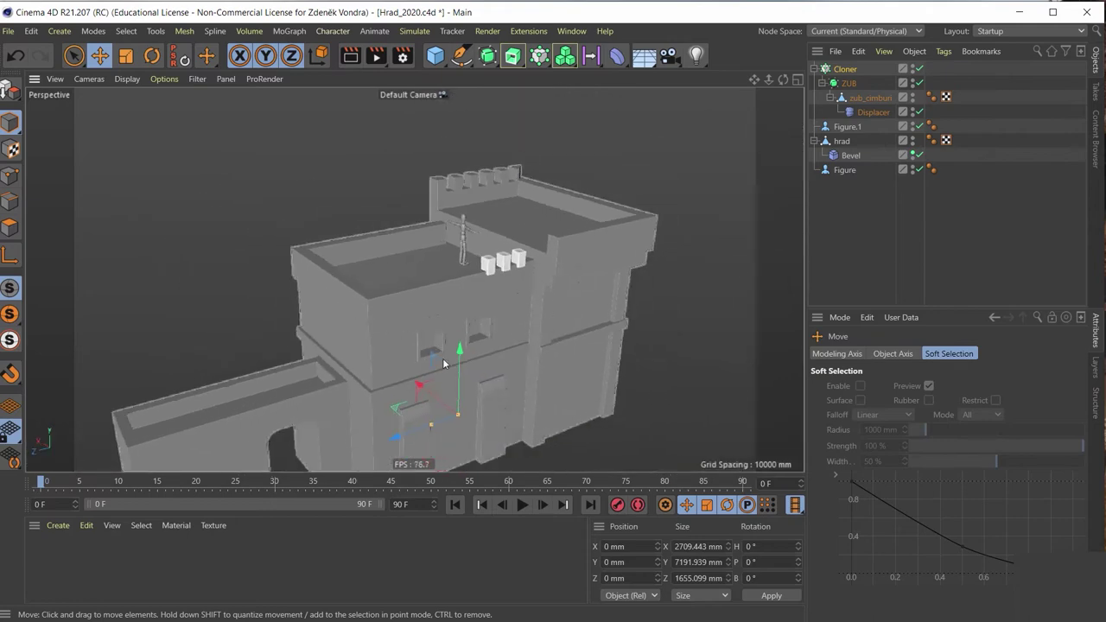
pyautogui.click(849, 74)
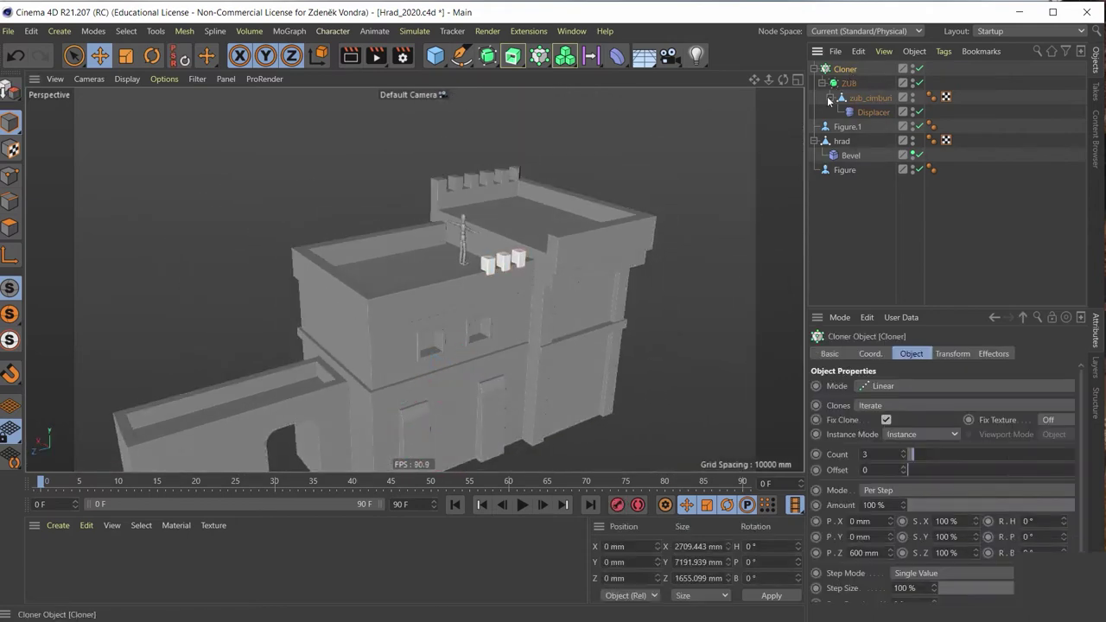
pyautogui.moveTo(527, 349)
pyautogui.keyDown('alt'); pyautogui.mouseDown()
pyautogui.moveTo(624, 406)
pyautogui.moveTo(733, 321)
pyautogui.moveTo(579, 323)
pyautogui.moveTo(504, 352)
pyautogui.moveTo(516, 337)
pyautogui.mouseUp(); pyautogui.keyUp('alt')
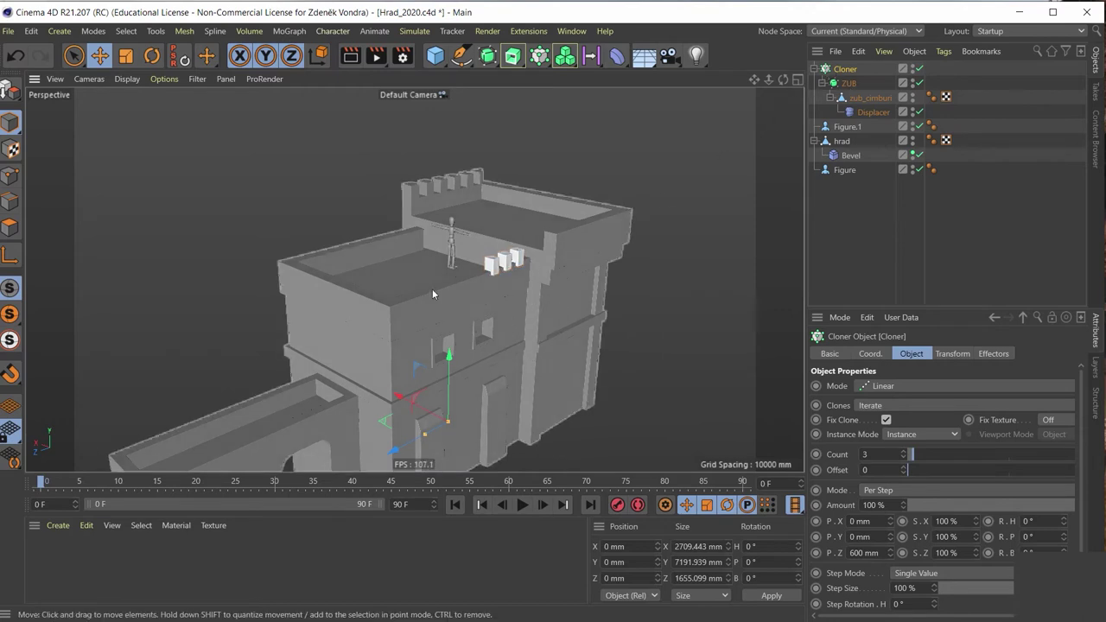
pyautogui.click(10, 255)
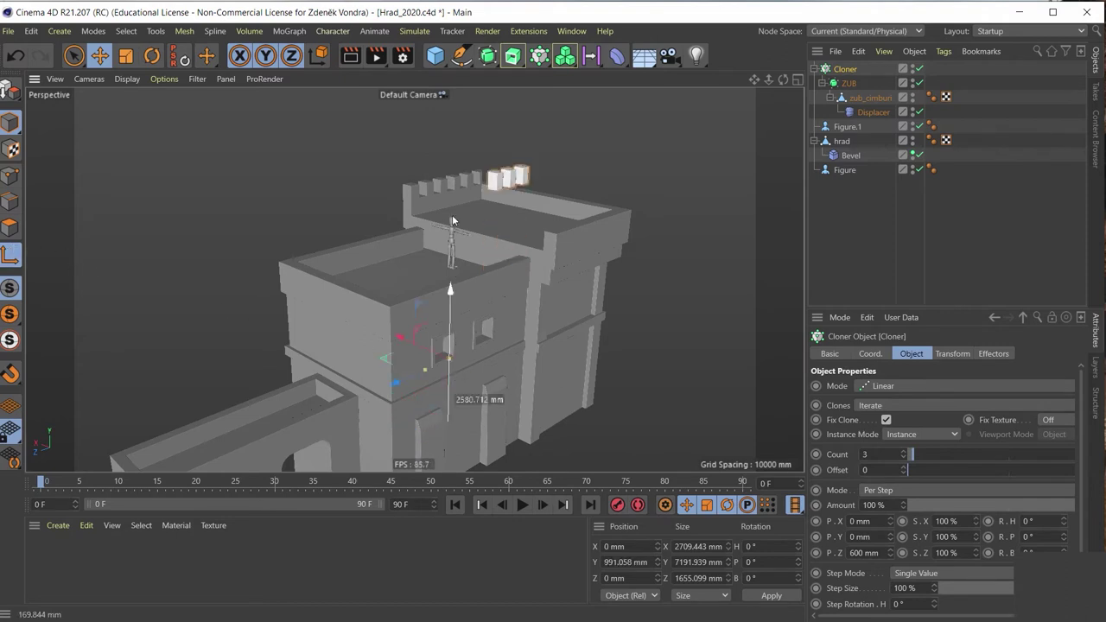
pyautogui.moveTo(451, 372); pyautogui.dragTo(451, 216)
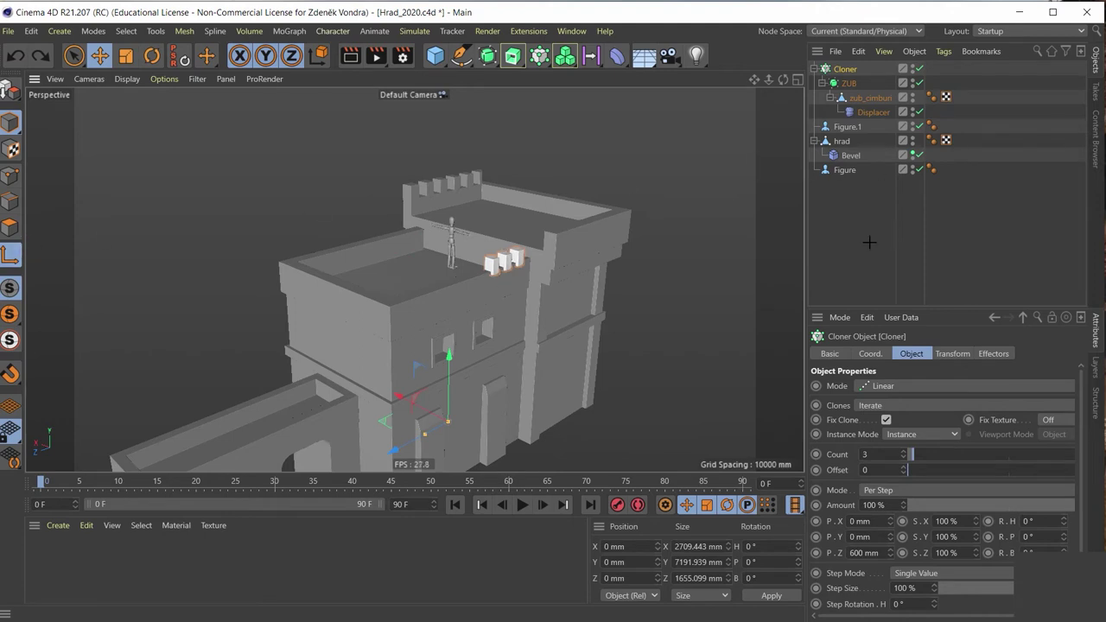
pyautogui.click(524, 244)
pyautogui.moveTo(448, 372); pyautogui.dragTo(451, 307)
pyautogui.hotkey('ctrl', 'z')
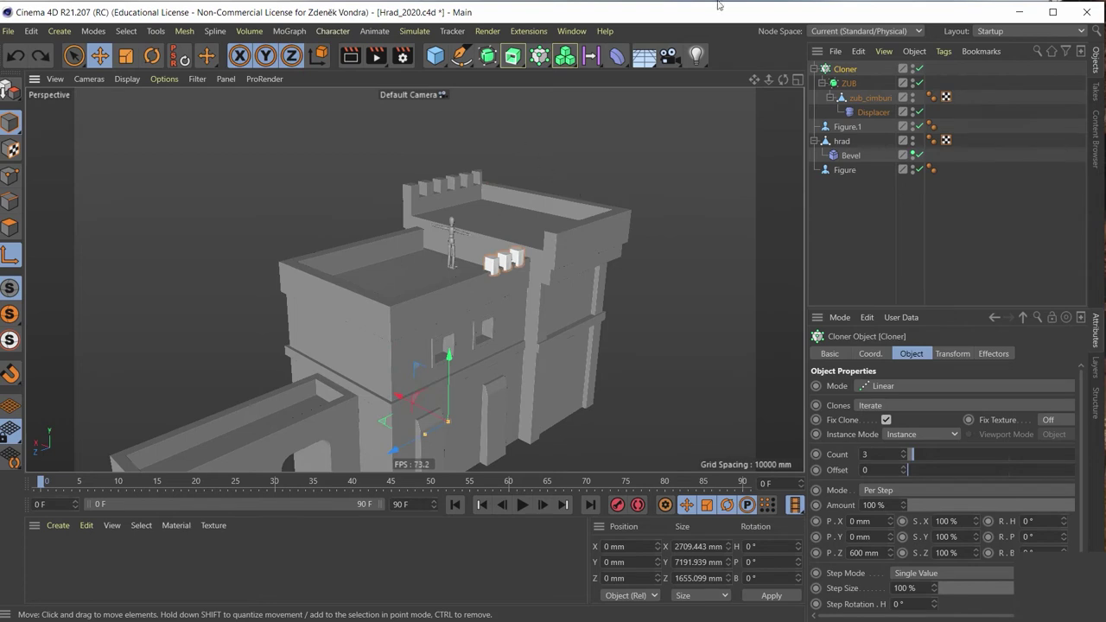
pyautogui.moveTo(584, 165)
pyautogui.keyDown('alt'); pyautogui.mouseDown()
pyautogui.moveTo(533, 240)
pyautogui.moveTo(566, 176)
pyautogui.mouseUp(); pyautogui.keyUp('alt')
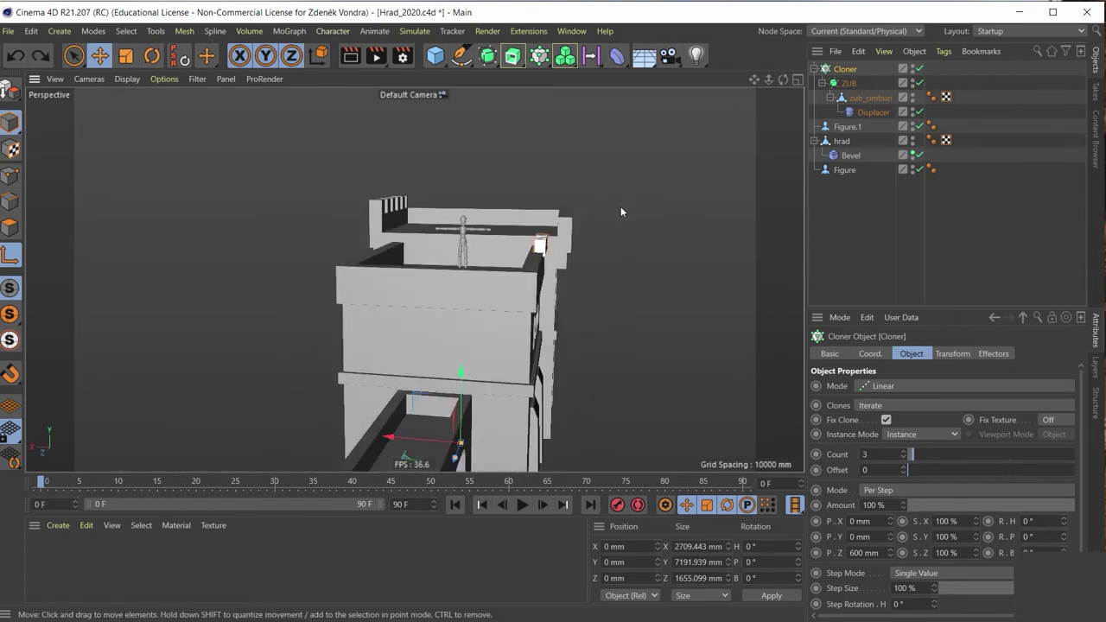
# In the maximized Front view, move ZUB's axis point up near the wall top
pyautogui.click(797, 80)
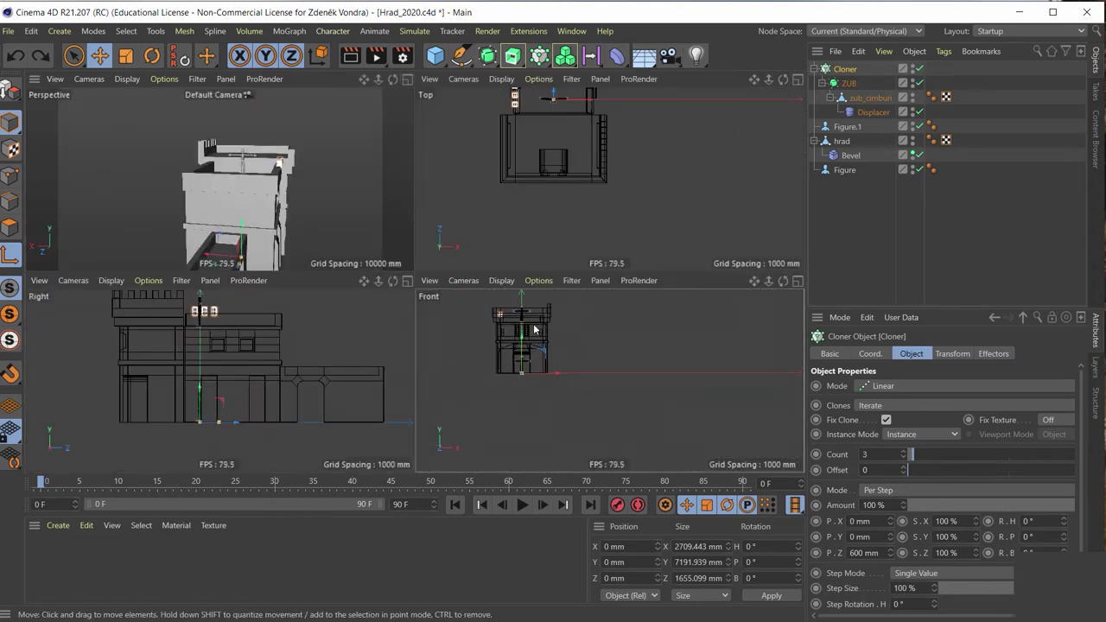
pyautogui.scroll(1, 587, 354)
pyautogui.click(798, 283)
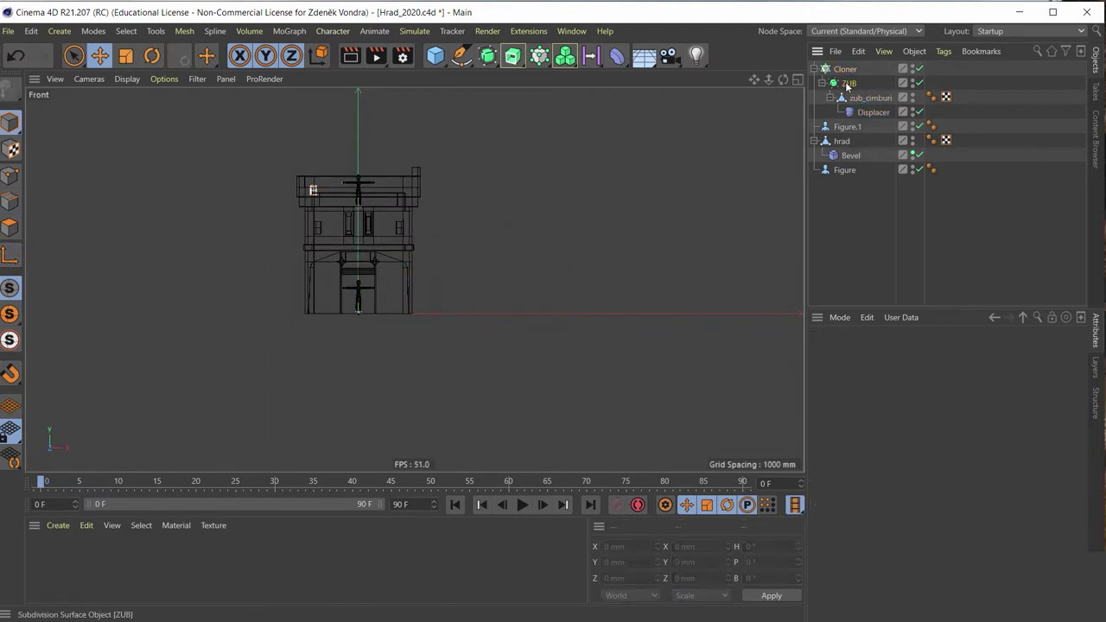
pyautogui.click(847, 83)
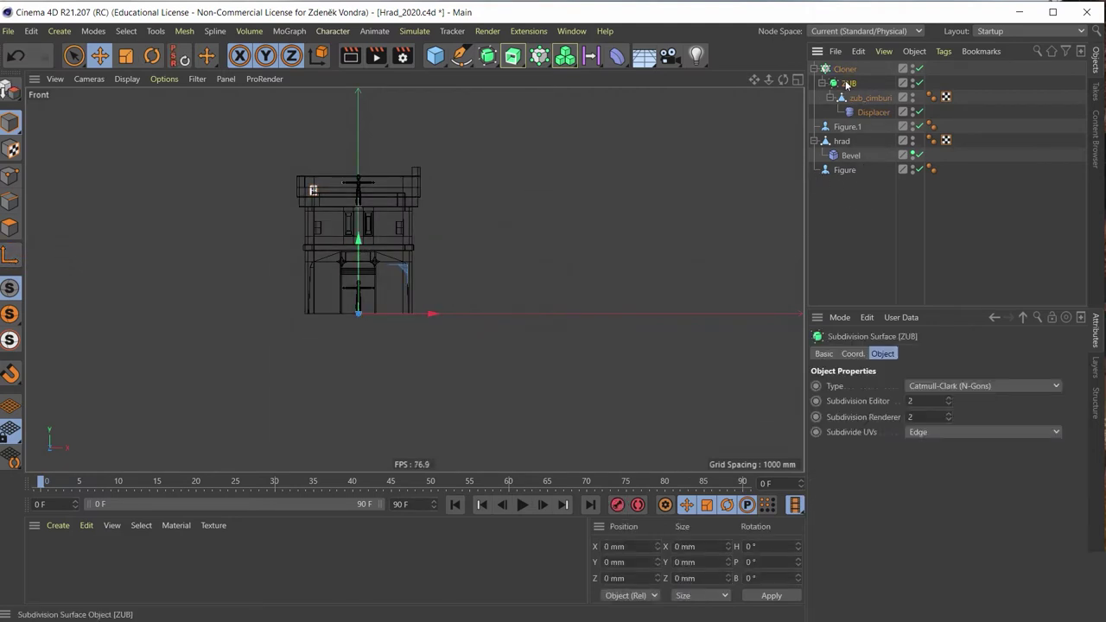
pyautogui.click(10, 255)
pyautogui.moveTo(427, 313)
pyautogui.mouseDown()
pyautogui.moveTo(336, 158)
pyautogui.moveTo(379, 205)
pyautogui.mouseUp()
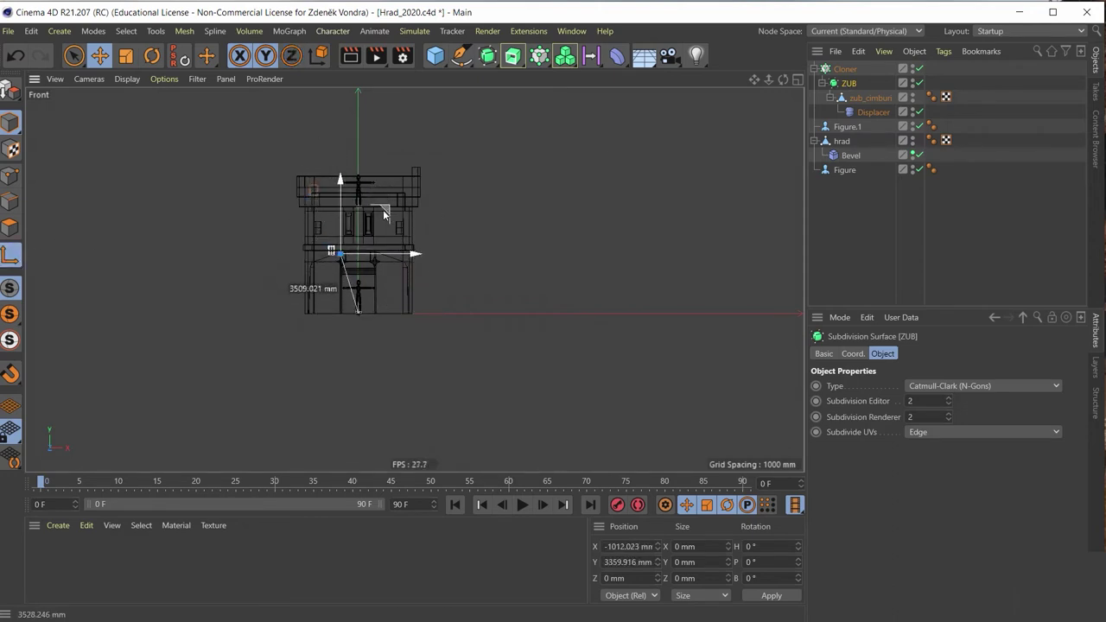
pyautogui.moveTo(378, 203); pyautogui.dragTo(381, 213)
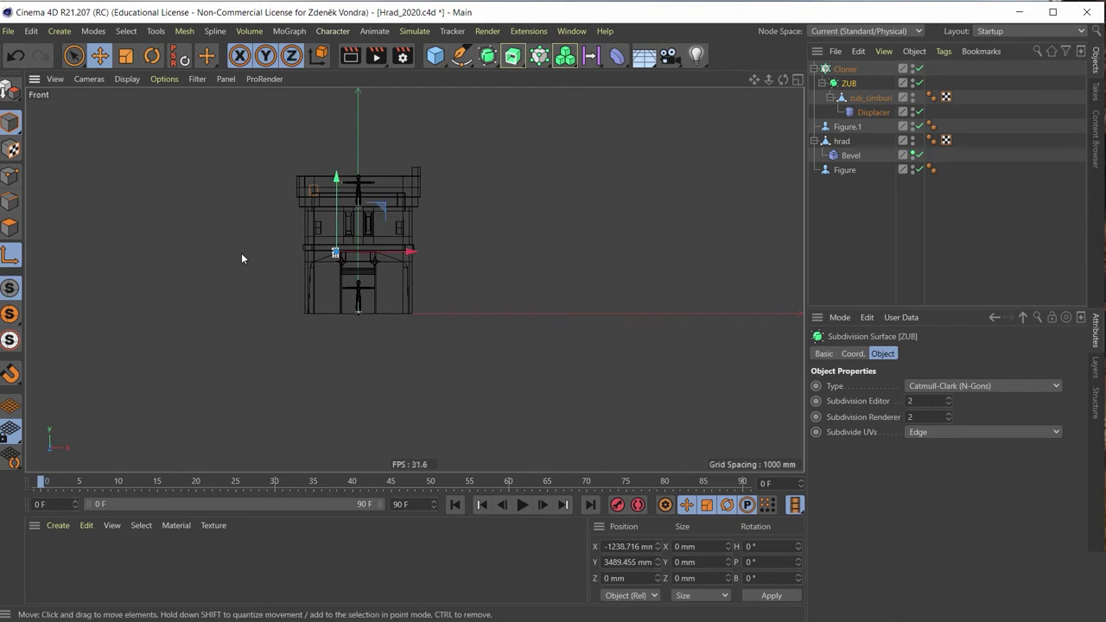
pyautogui.click(9, 255)
# Move the Cloner up toward the wall top and reposition ZUB onto the wall
pyautogui.click(845, 68)
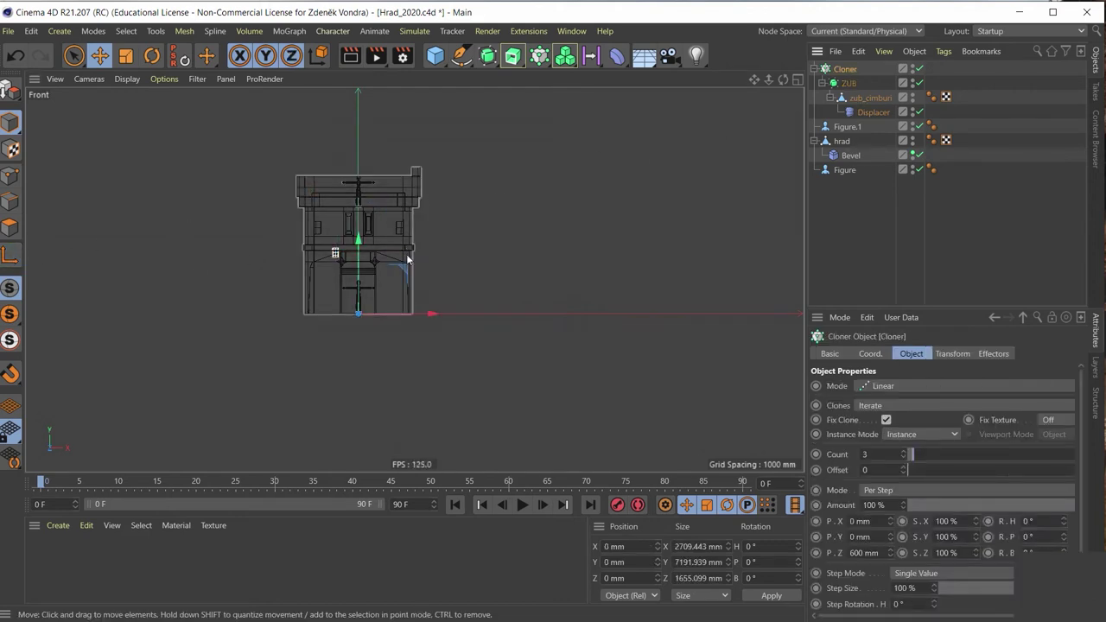
pyautogui.moveTo(402, 267)
pyautogui.mouseDown()
pyautogui.moveTo(374, 205)
pyautogui.moveTo(378, 184)
pyautogui.mouseUp()
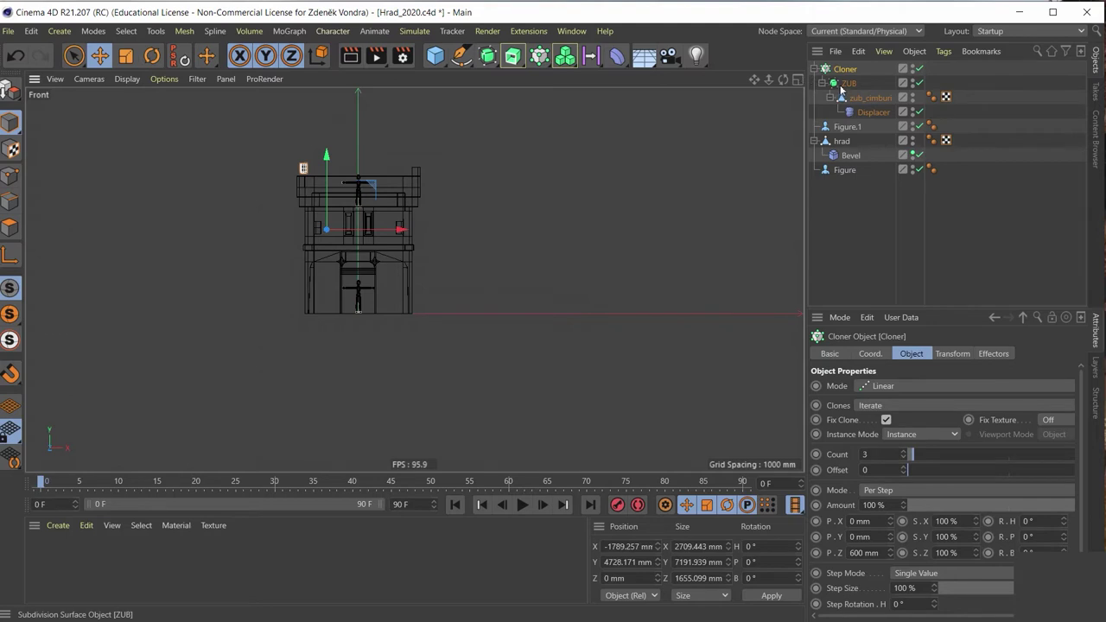
pyautogui.click(841, 86)
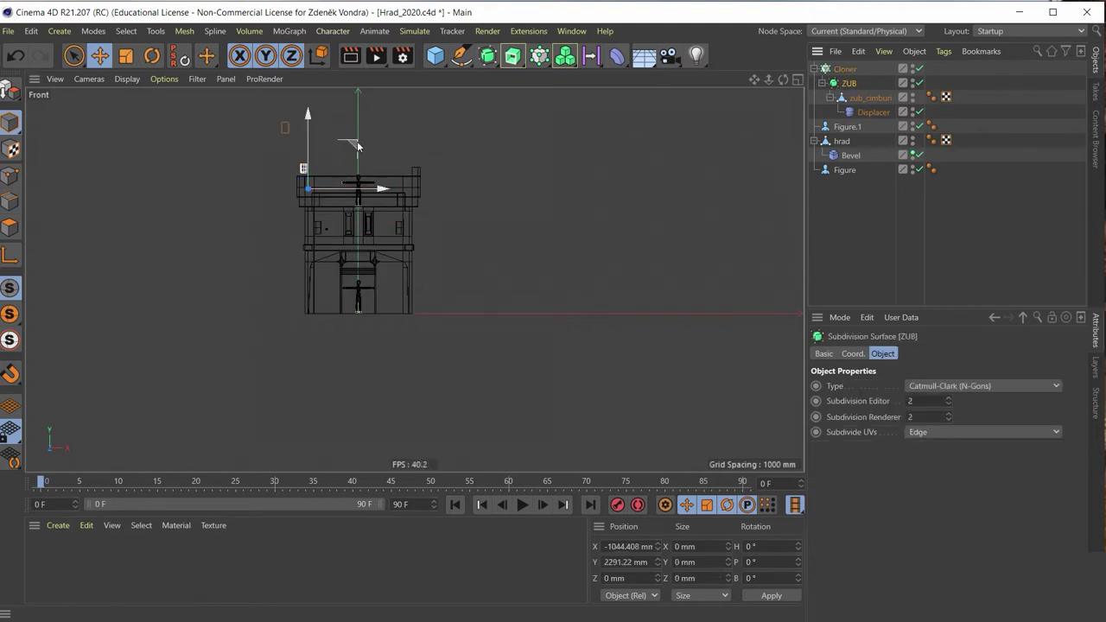
pyautogui.moveTo(359, 153)
pyautogui.mouseDown()
pyautogui.moveTo(374, 185)
pyautogui.moveTo(392, 185)
pyautogui.mouseUp()
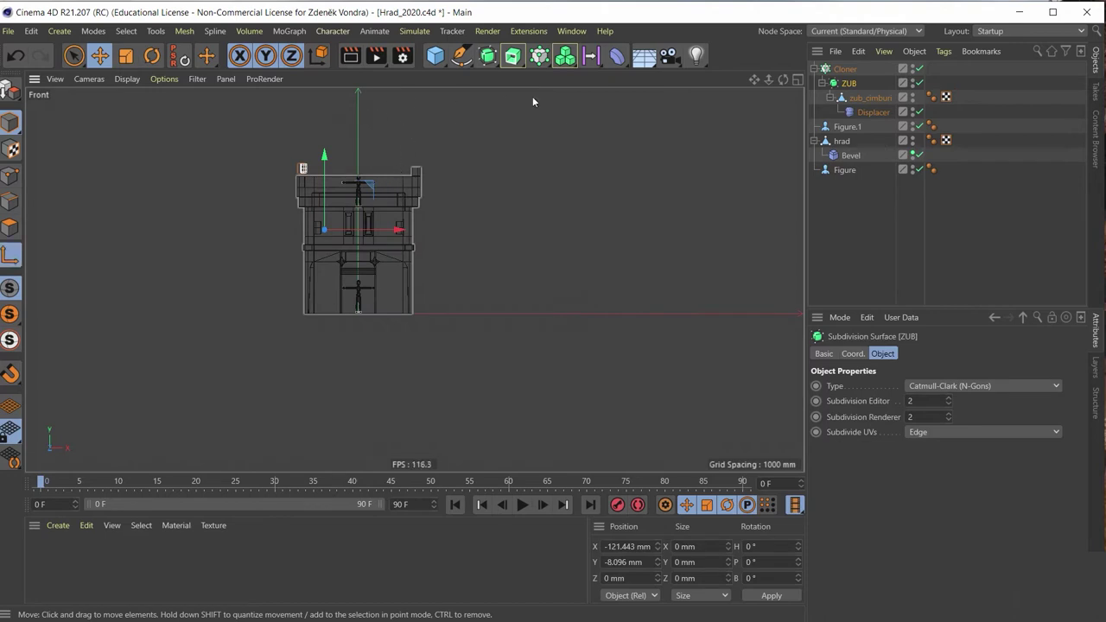
pyautogui.moveTo(369, 186)
pyautogui.mouseDown()
pyautogui.moveTo(359, 155)
pyautogui.moveTo(373, 181)
pyautogui.moveTo(402, 192)
pyautogui.moveTo(364, 171)
pyautogui.moveTo(399, 171)
pyautogui.moveTo(371, 187)
pyautogui.moveTo(393, 190)
pyautogui.moveTo(371, 188)
pyautogui.mouseUp()
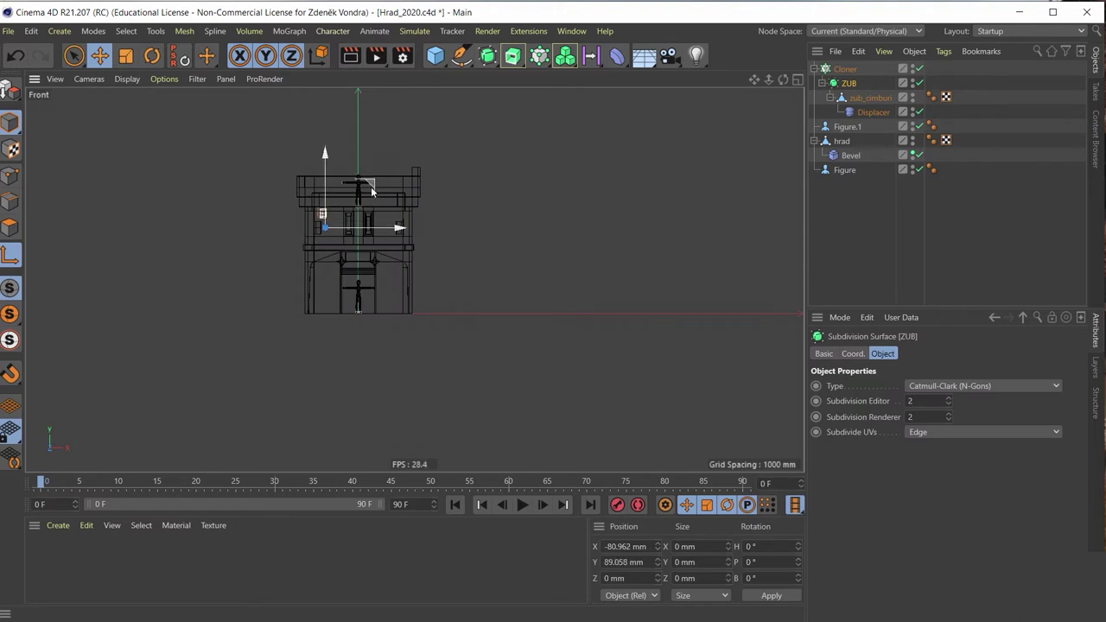
# In the maximized Perspective view, move the Cloner so three merlons sit on the tower's wall rim
pyautogui.click(796, 79)
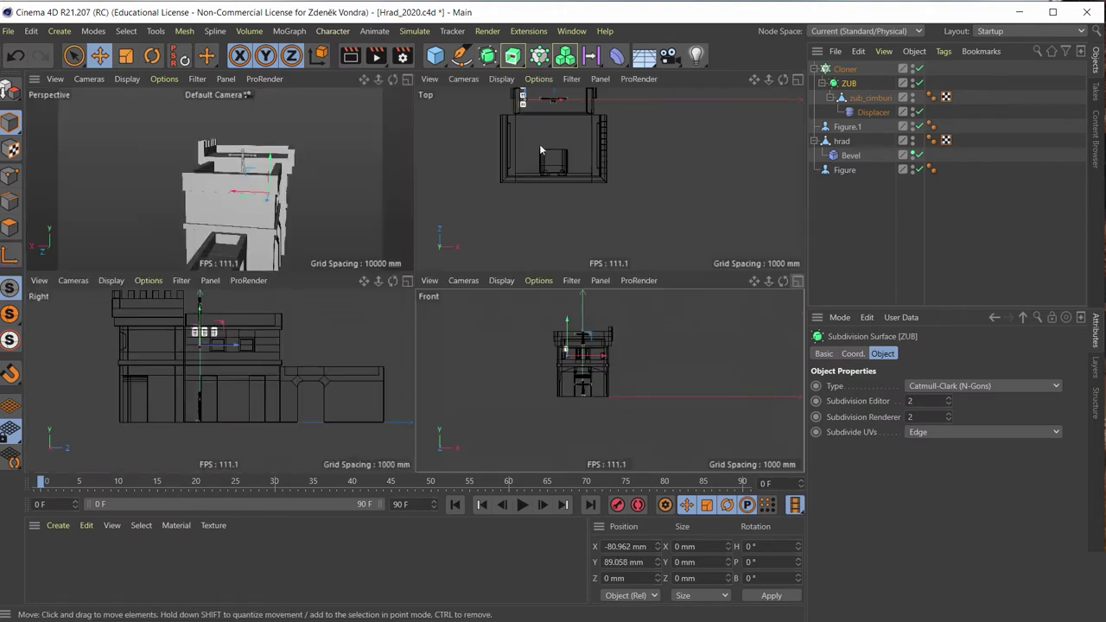
pyautogui.click(407, 79)
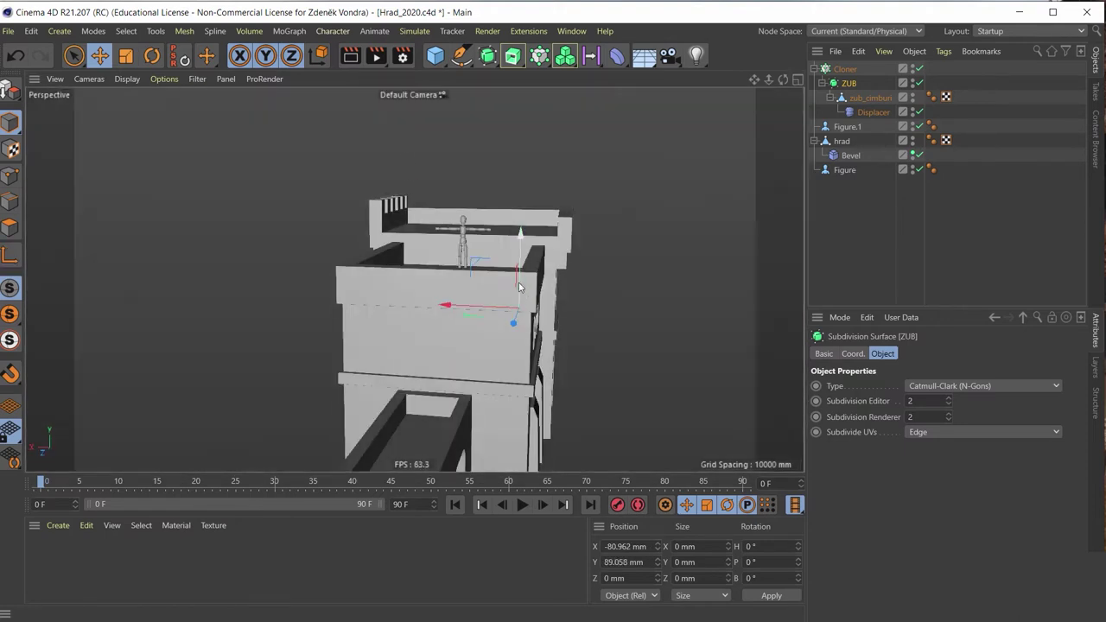
pyautogui.moveTo(519, 257)
pyautogui.mouseDown()
pyautogui.moveTo(521, 161)
pyautogui.moveTo(394, 263)
pyautogui.mouseUp()
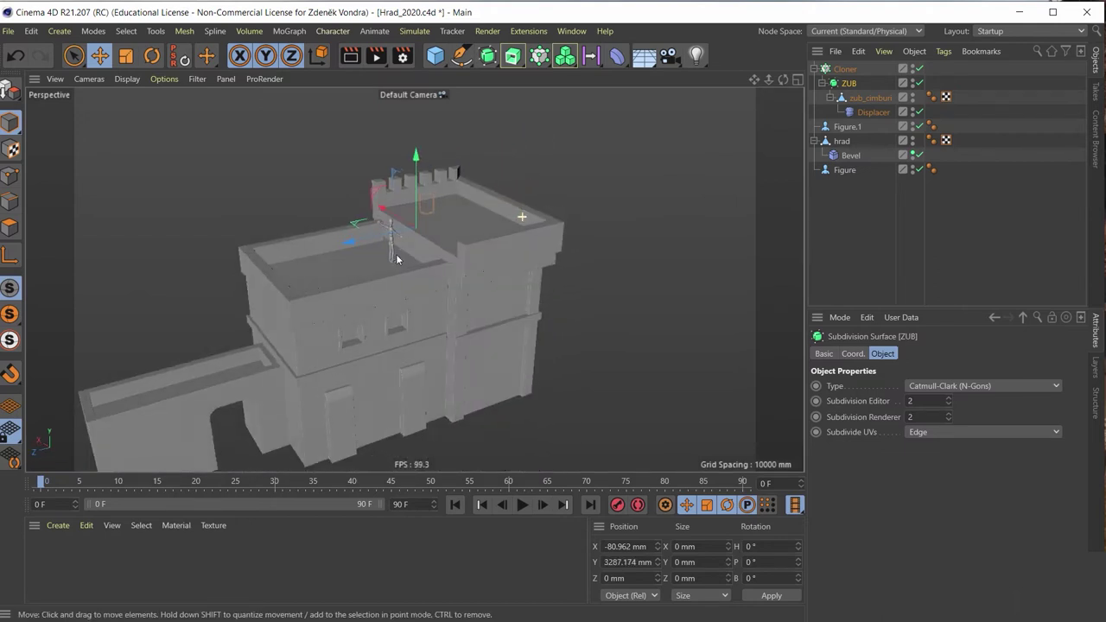
pyautogui.click(844, 69)
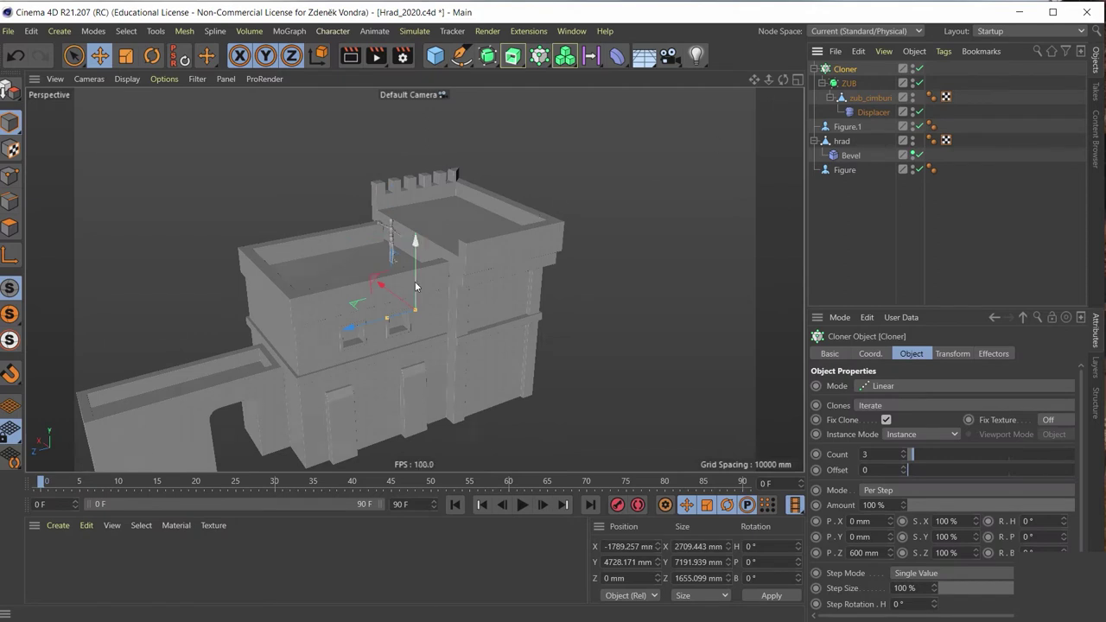
pyautogui.moveTo(415, 286)
pyautogui.mouseDown()
pyautogui.moveTo(487, 260)
pyautogui.moveTo(518, 263)
pyautogui.moveTo(414, 273)
pyautogui.mouseUp()
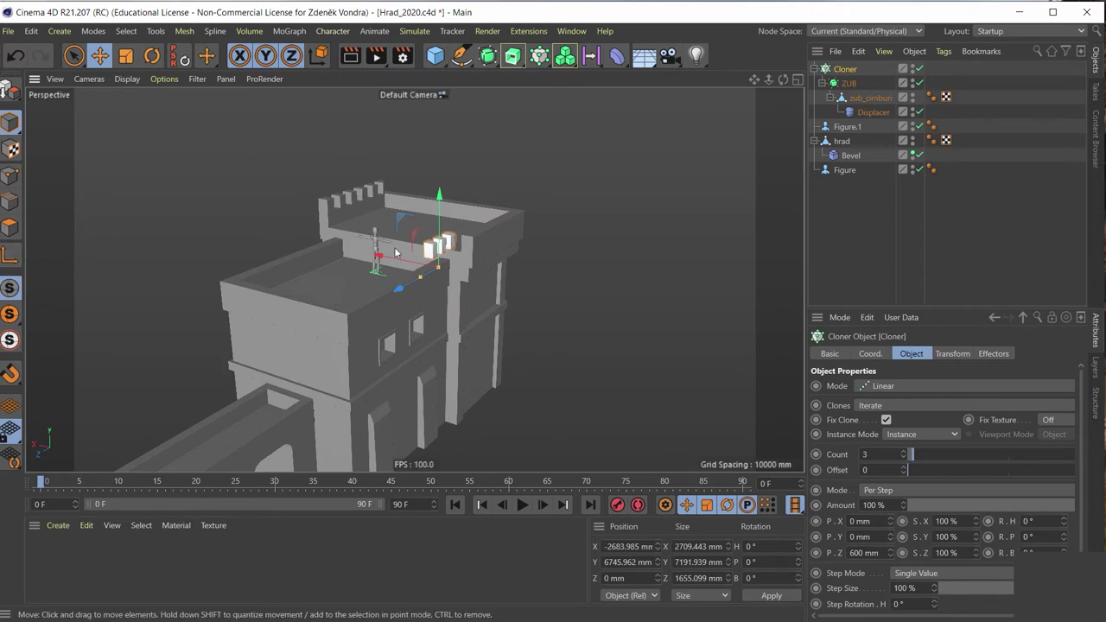
pyautogui.keyDown('alt'); pyautogui.moveTo(339, 298); pyautogui.dragTo(285, 335); pyautogui.keyUp('alt')
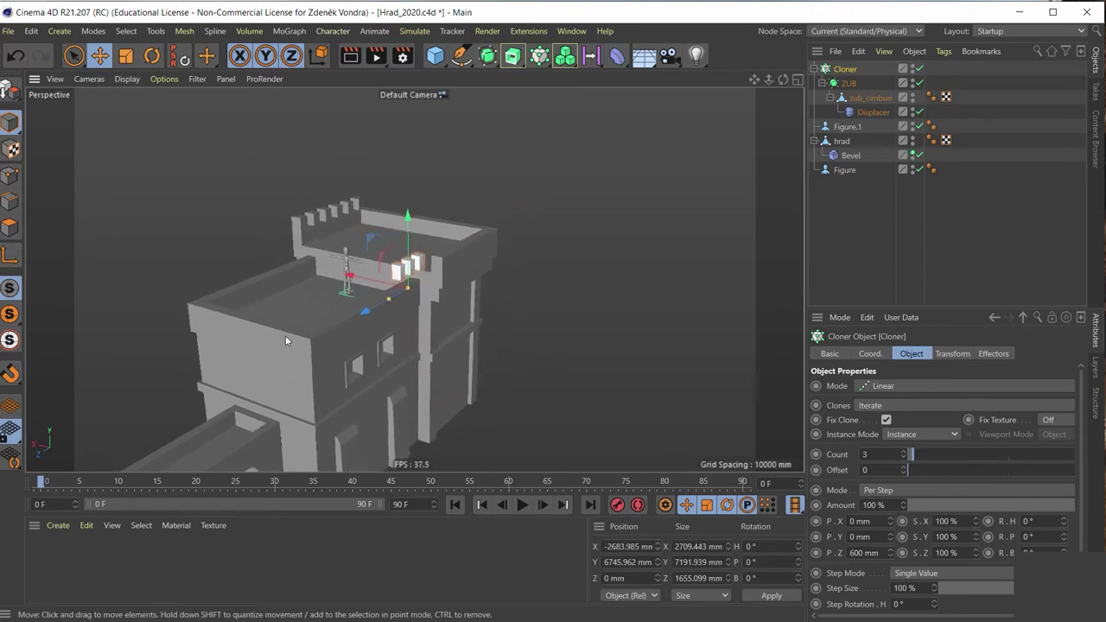
pyautogui.keyDown('alt'); pyautogui.moveTo(285, 335); pyautogui.dragTo(363, 270, button='right'); pyautogui.keyUp('alt')
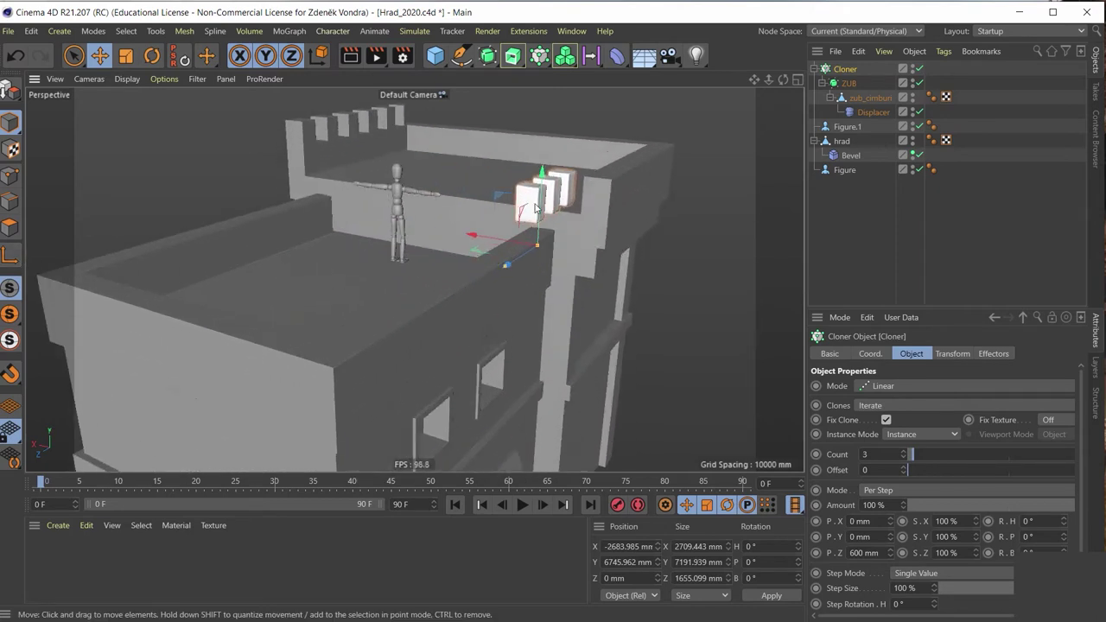
pyautogui.moveTo(535, 224); pyautogui.dragTo(544, 248)
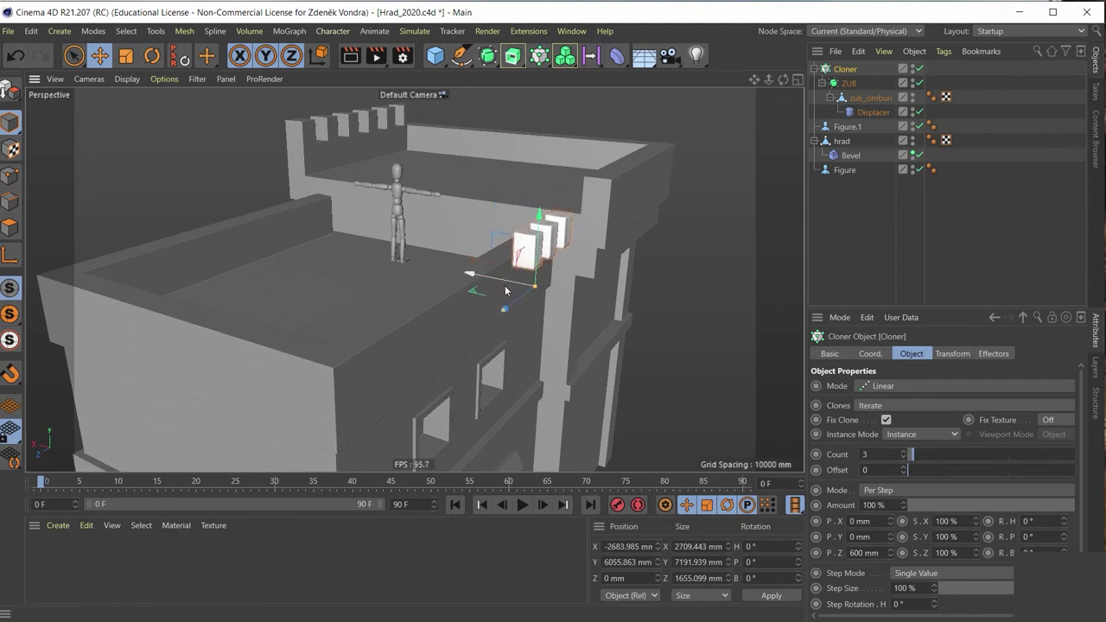
pyautogui.moveTo(505, 291); pyautogui.dragTo(524, 245)
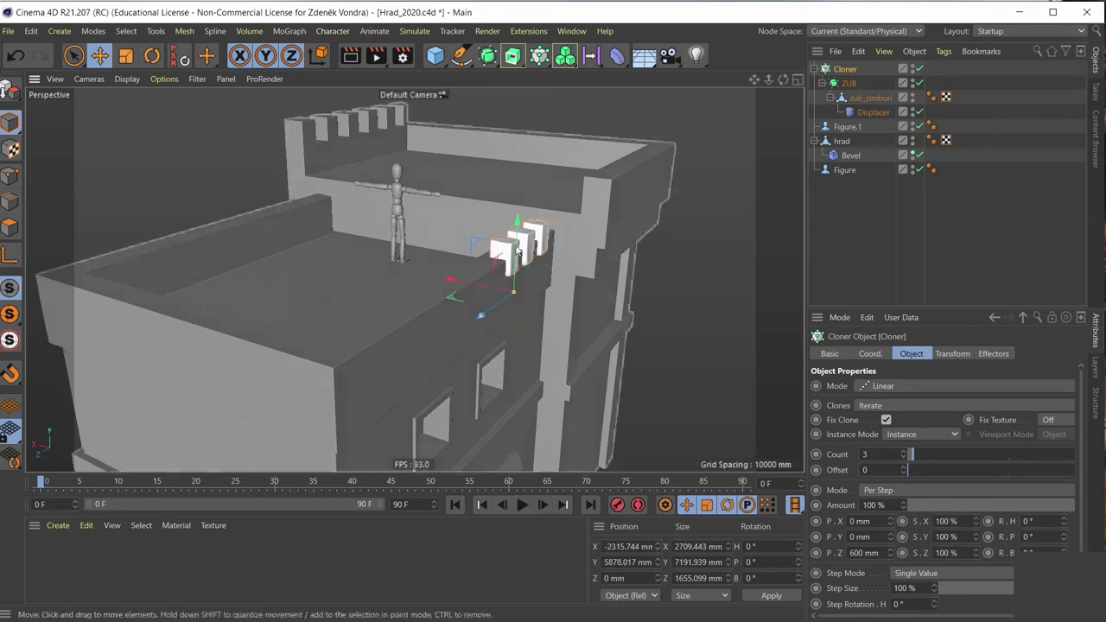
pyautogui.moveTo(489, 286)
pyautogui.mouseDown()
pyautogui.moveTo(394, 255)
pyautogui.moveTo(551, 266)
pyautogui.mouseUp()
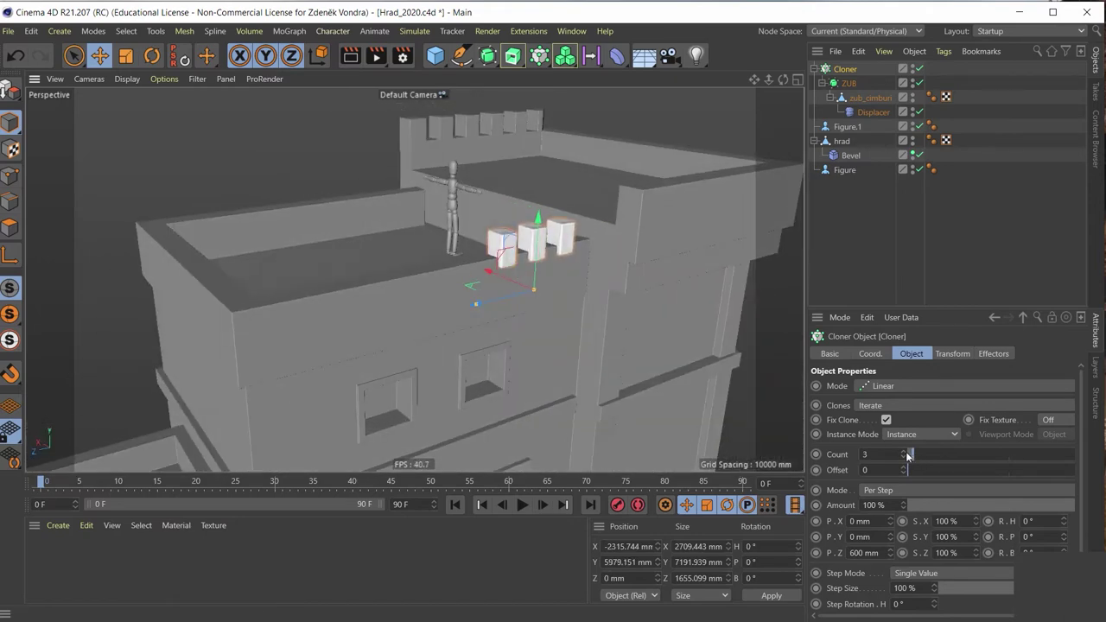
# Set the Cloner to 10 merlons at 627 mm spacing and Ctrl-drag a copy, Cloner.1, onto the opposite wall
pyautogui.moveTo(905, 454); pyautogui.dragTo(901, 453)
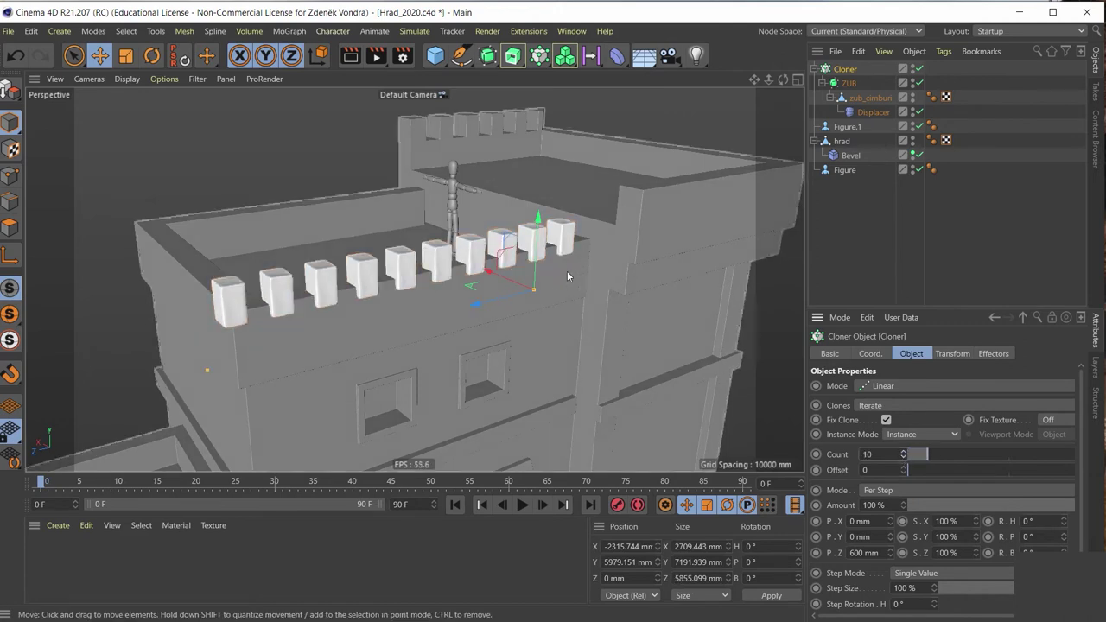
pyautogui.moveTo(477, 304)
pyautogui.mouseDown()
pyautogui.moveTo(519, 303)
pyautogui.moveTo(433, 277)
pyautogui.moveTo(472, 300)
pyautogui.moveTo(558, 306)
pyautogui.moveTo(535, 332)
pyautogui.moveTo(762, 301)
pyautogui.mouseUp()
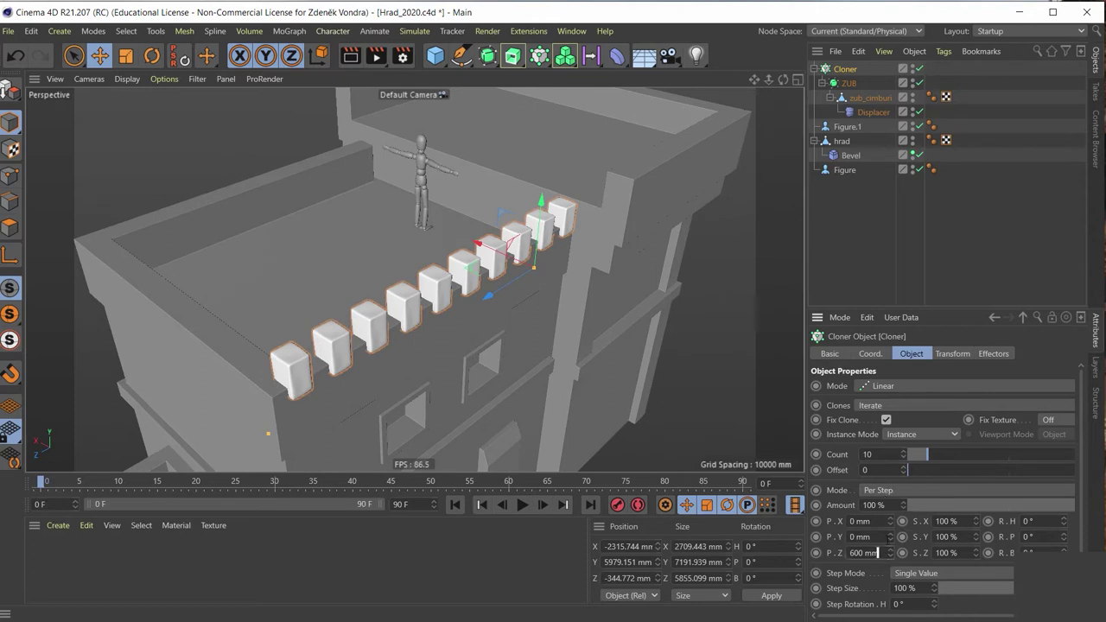
pyautogui.moveTo(891, 554); pyautogui.dragTo(892, 536)
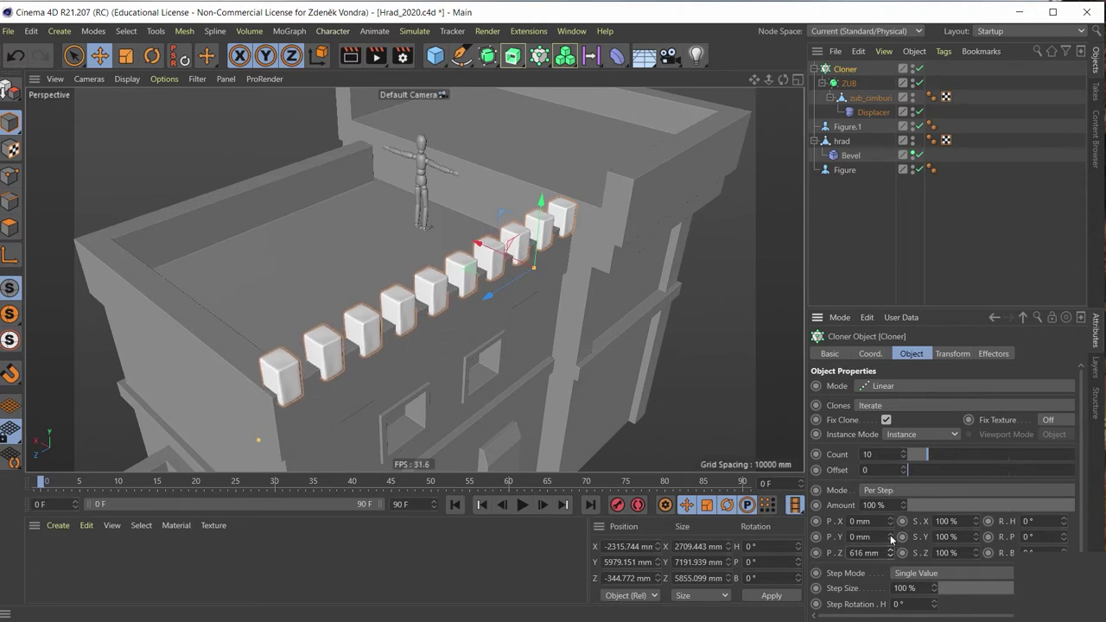
pyautogui.moveTo(680, 448)
pyautogui.keyDown('alt'); pyautogui.mouseDown()
pyautogui.moveTo(581, 368)
pyautogui.moveTo(713, 398)
pyautogui.moveTo(705, 427)
pyautogui.moveTo(763, 304)
pyautogui.mouseUp(); pyautogui.keyUp('alt')
pyautogui.keyDown('alt'); pyautogui.moveTo(675, 193); pyautogui.dragTo(540, 185); pyautogui.keyUp('alt')
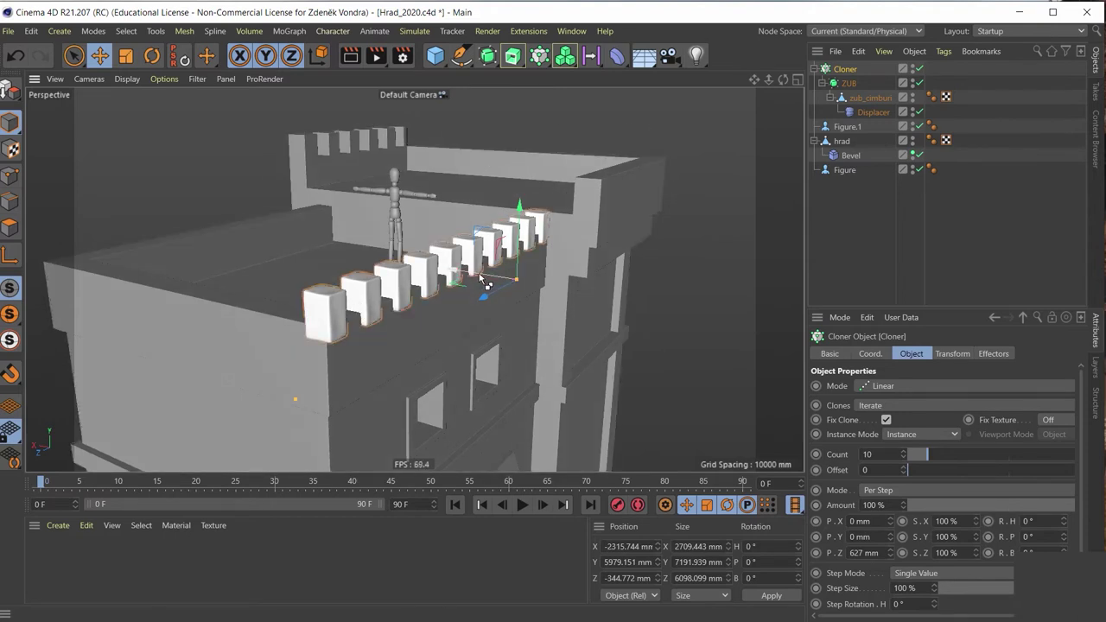
pyautogui.moveTo(444, 272)
pyautogui.keyDown('ctrl'); pyautogui.mouseDown()
pyautogui.moveTo(251, 194)
pyautogui.moveTo(449, 278)
pyautogui.mouseUp(); pyautogui.keyUp('ctrl')
# Slide Cloner.1 into line along the opposite wall rim
pyautogui.moveTo(209, 261)
pyautogui.mouseDown()
pyautogui.moveTo(185, 256)
pyautogui.moveTo(421, 277)
pyautogui.moveTo(485, 246)
pyautogui.moveTo(200, 275)
pyautogui.mouseUp()
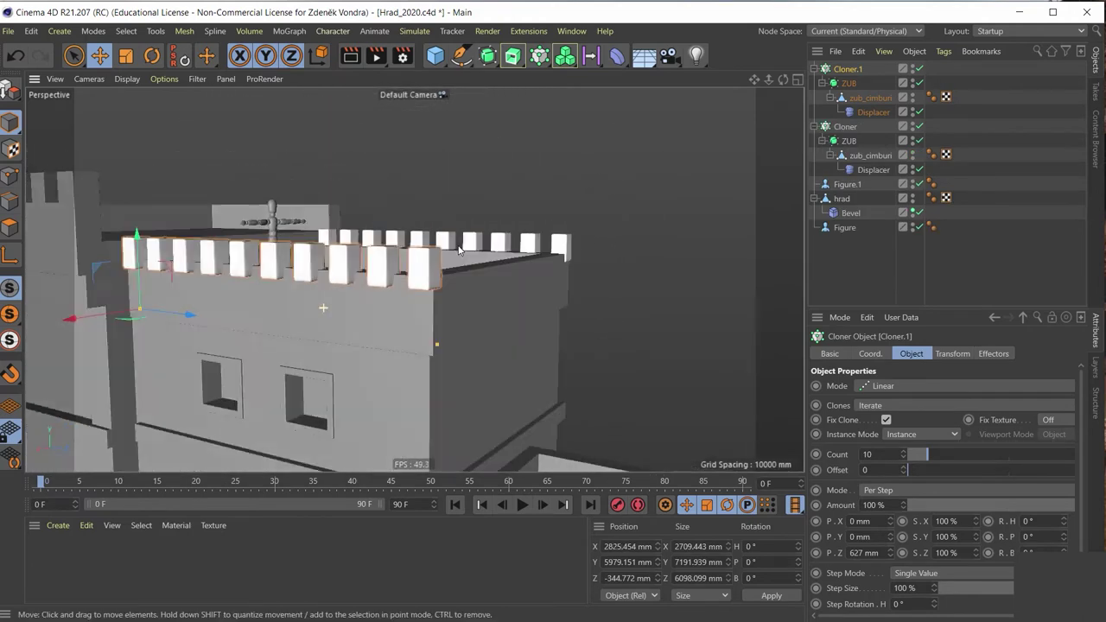
pyautogui.moveTo(112, 316)
pyautogui.mouseDown()
pyautogui.moveTo(317, 303)
pyautogui.moveTo(343, 257)
pyautogui.mouseUp()
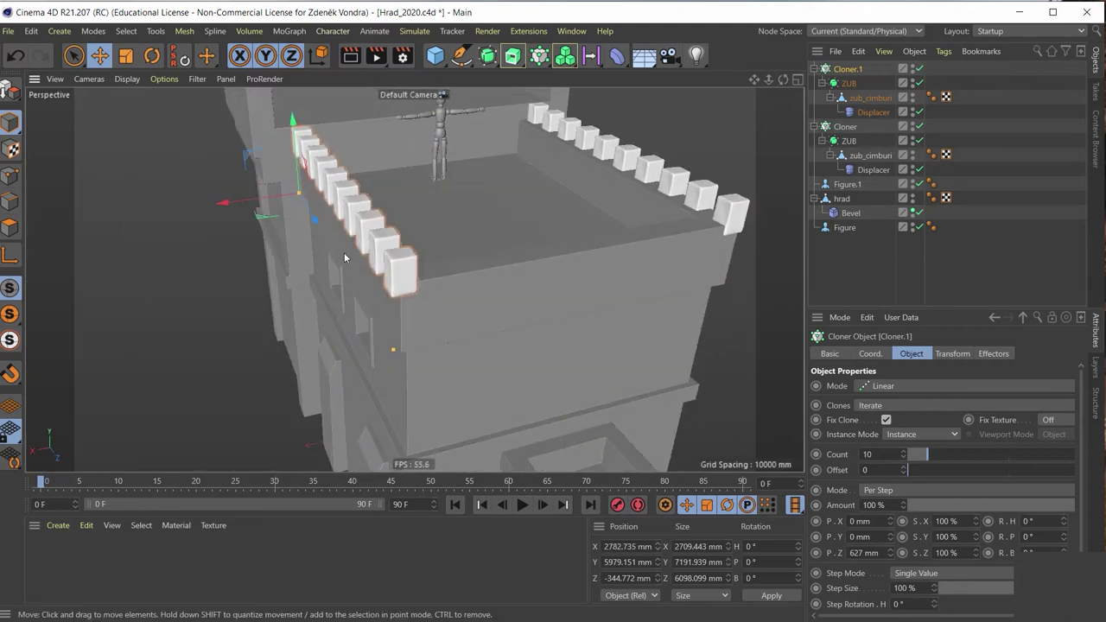
pyautogui.moveTo(561, 199)
pyautogui.keyDown('alt'); pyautogui.mouseDown()
pyautogui.moveTo(476, 270)
pyautogui.moveTo(392, 302)
pyautogui.moveTo(290, 304)
pyautogui.moveTo(409, 200)
pyautogui.mouseUp(); pyautogui.keyUp('alt')
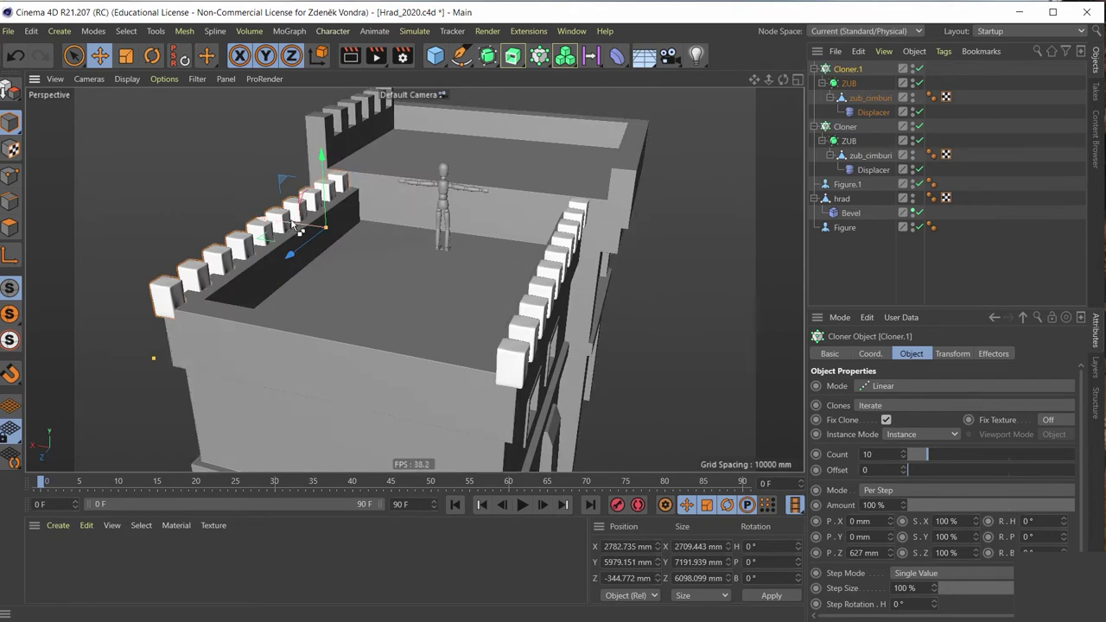
# Ctrl-drag another copy, Cloner.2, and rotate it 90° in heading
pyautogui.keyDown('ctrl'); pyautogui.moveTo(296, 227); pyautogui.dragTo(402, 261); pyautogui.keyUp('ctrl')
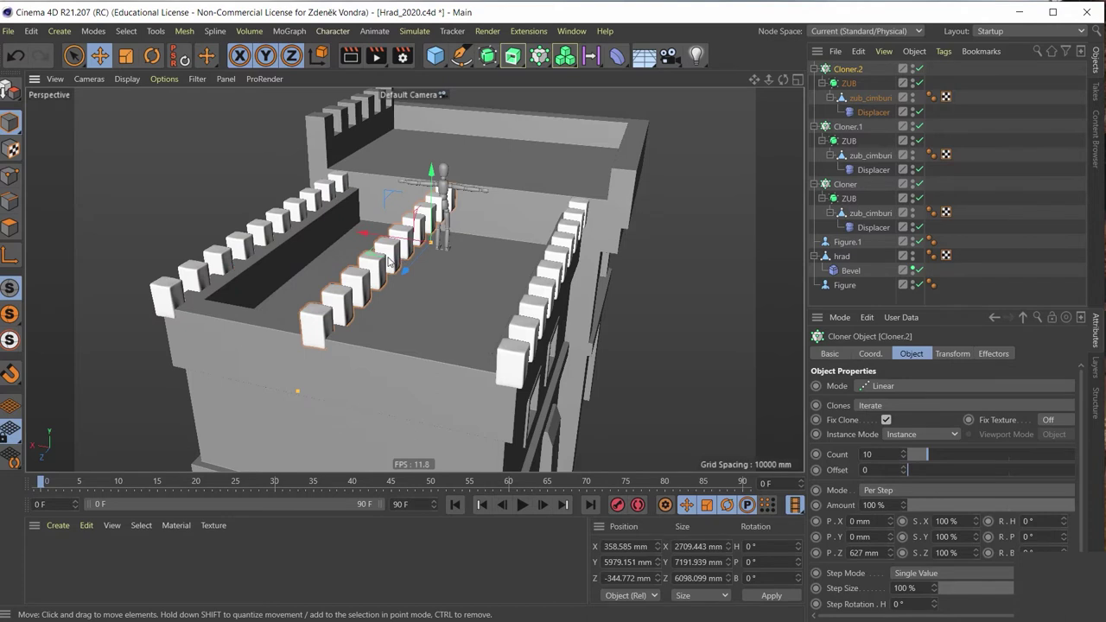
pyautogui.press('r')
pyautogui.moveTo(403, 263)
pyautogui.mouseDown()
pyautogui.moveTo(487, 260)
pyautogui.moveTo(231, 407)
pyautogui.mouseUp()
pyautogui.press('e')
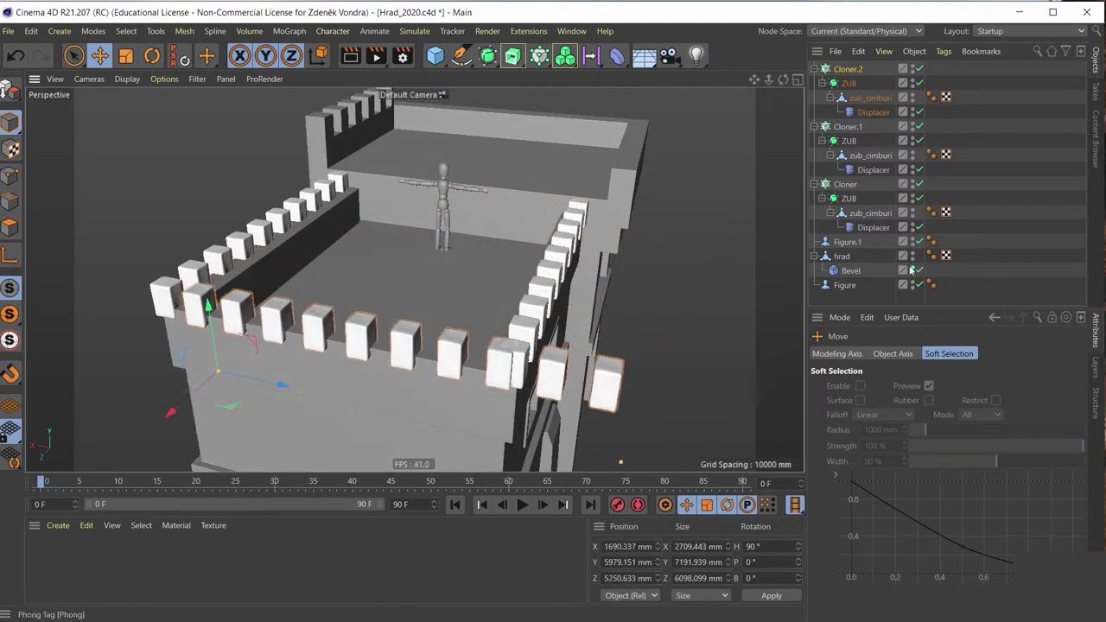
# Give Cloner.2 7 merlons at 655 mm spacing and move it onto the front wall edge
pyautogui.click(848, 70)
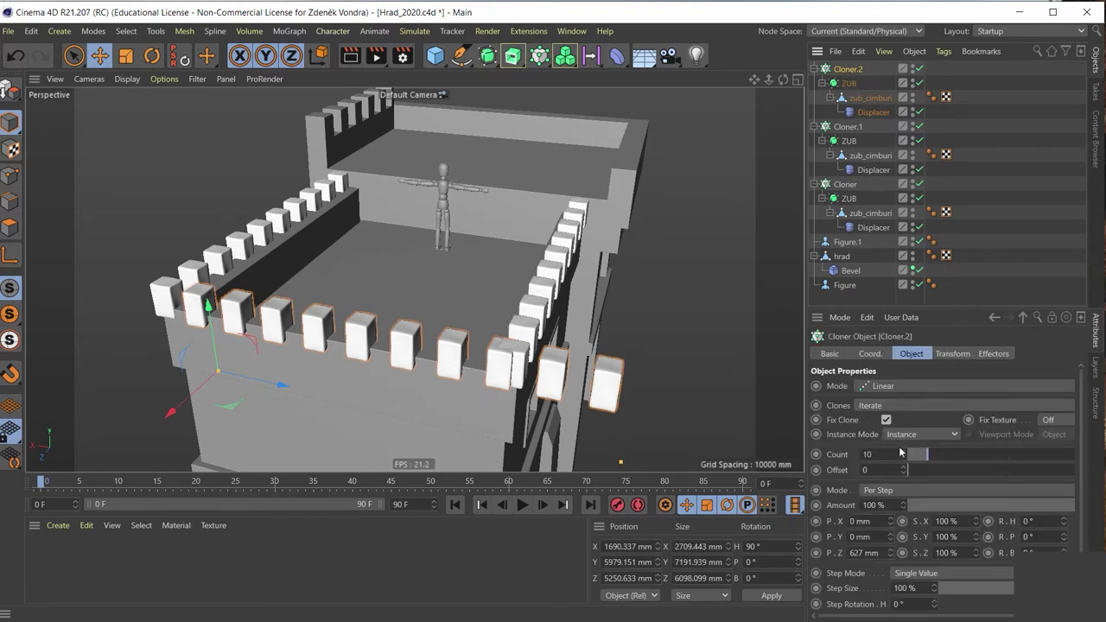
pyautogui.moveTo(905, 462); pyautogui.dragTo(905, 462)
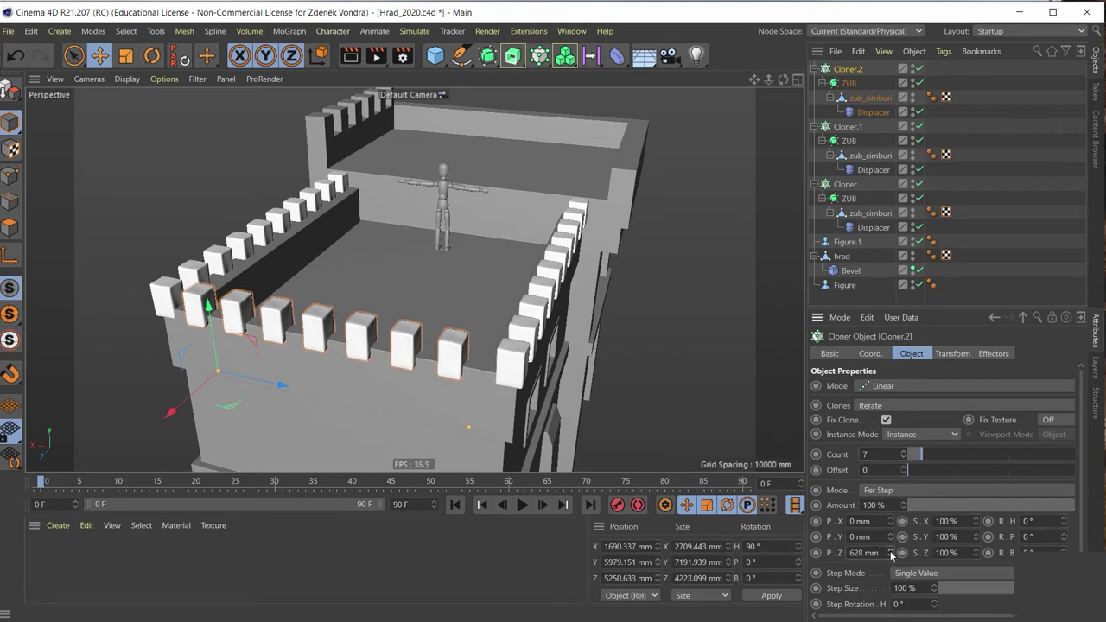
pyautogui.moveTo(890, 553); pyautogui.dragTo(901, 540)
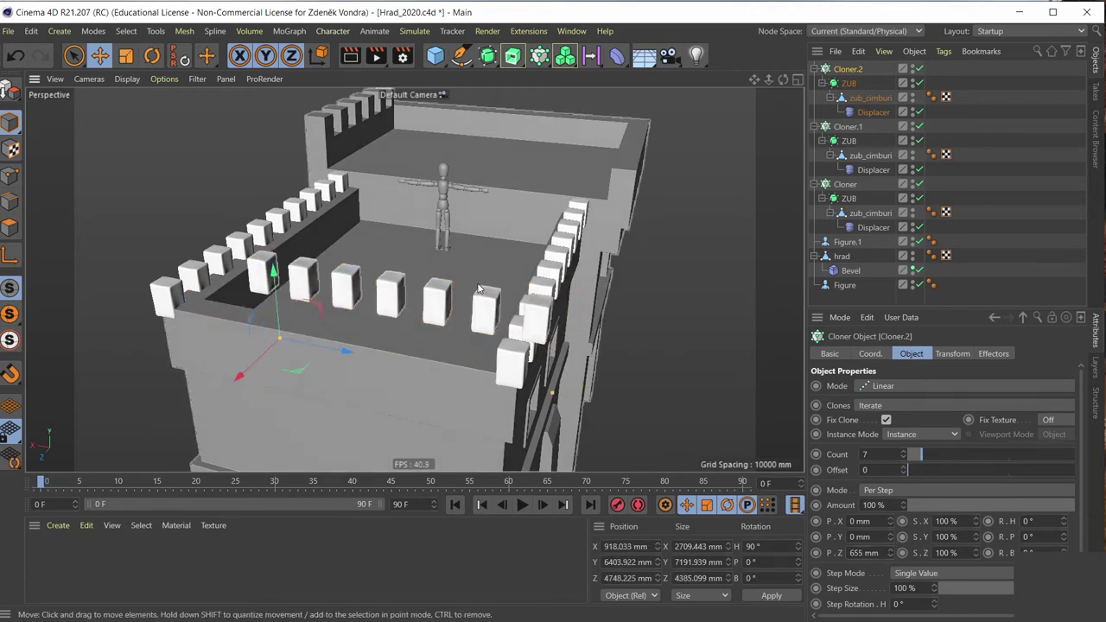
pyautogui.press('super')
pyautogui.press('Escape')
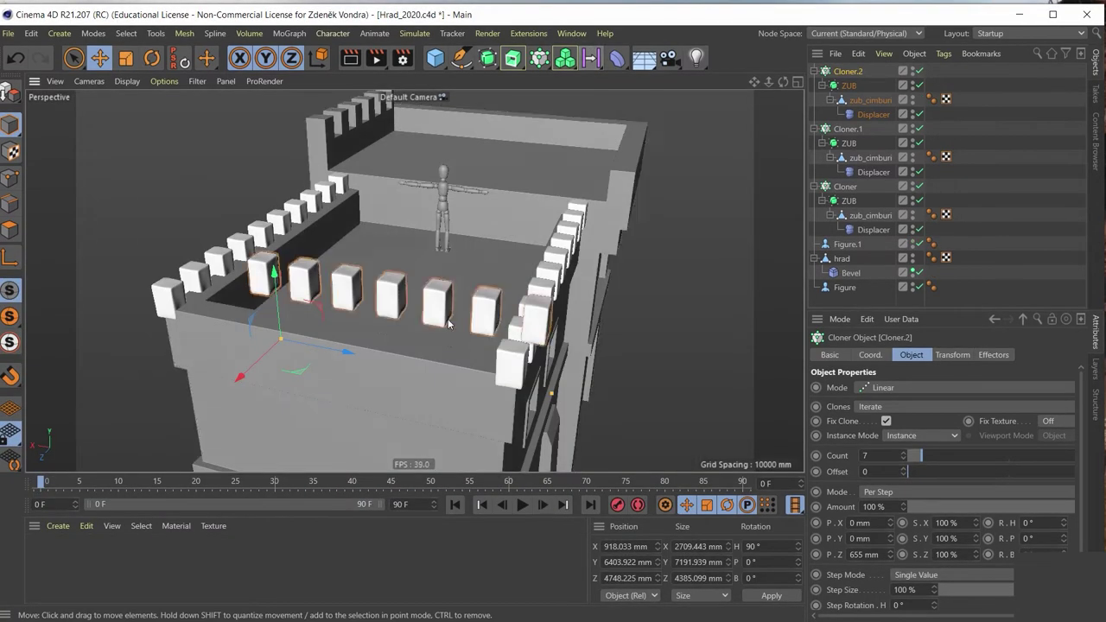
pyautogui.moveTo(414, 333); pyautogui.dragTo(433, 321)
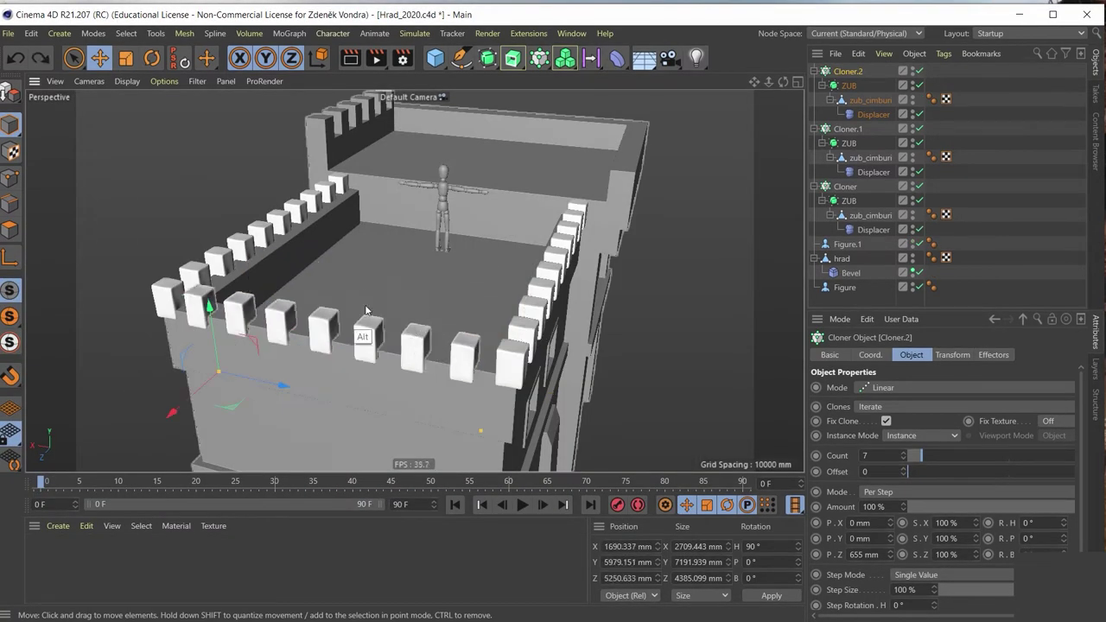
pyautogui.moveTo(366, 310)
pyautogui.keyDown('alt'); pyautogui.mouseDown()
pyautogui.moveTo(621, 272)
pyautogui.moveTo(511, 243)
pyautogui.moveTo(377, 339)
pyautogui.moveTo(277, 216)
pyautogui.mouseUp(); pyautogui.keyUp('alt')
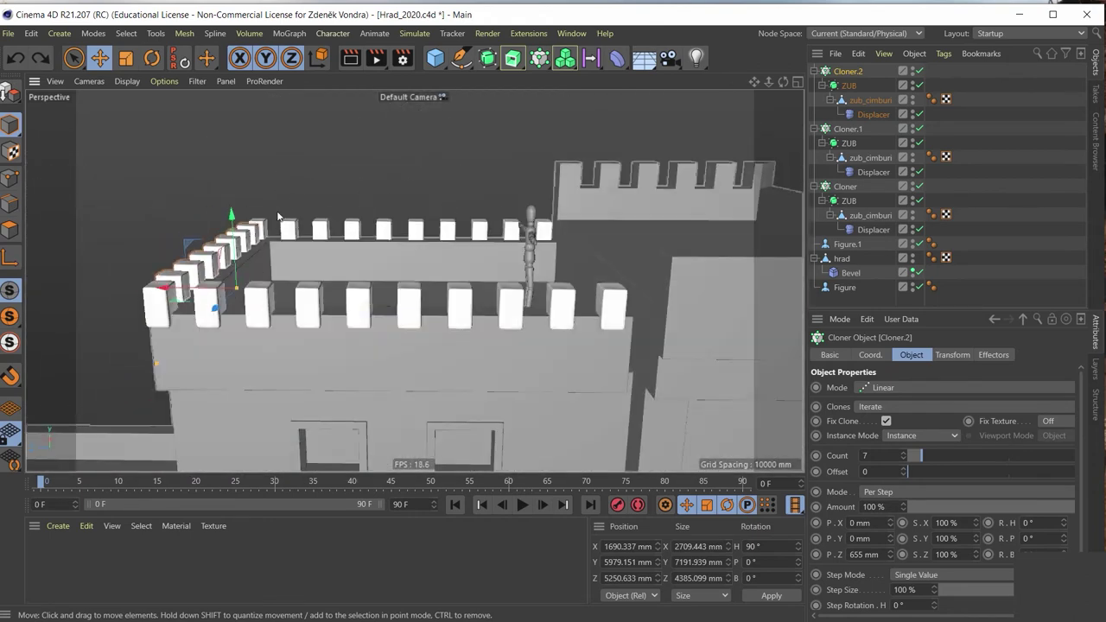
pyautogui.moveTo(401, 351)
pyautogui.keyDown('alt'); pyautogui.mouseDown()
pyautogui.moveTo(368, 345)
pyautogui.moveTo(291, 368)
pyautogui.moveTo(319, 384)
pyautogui.moveTo(400, 393)
pyautogui.moveTo(411, 374)
pyautogui.mouseUp(); pyautogui.keyUp('alt')
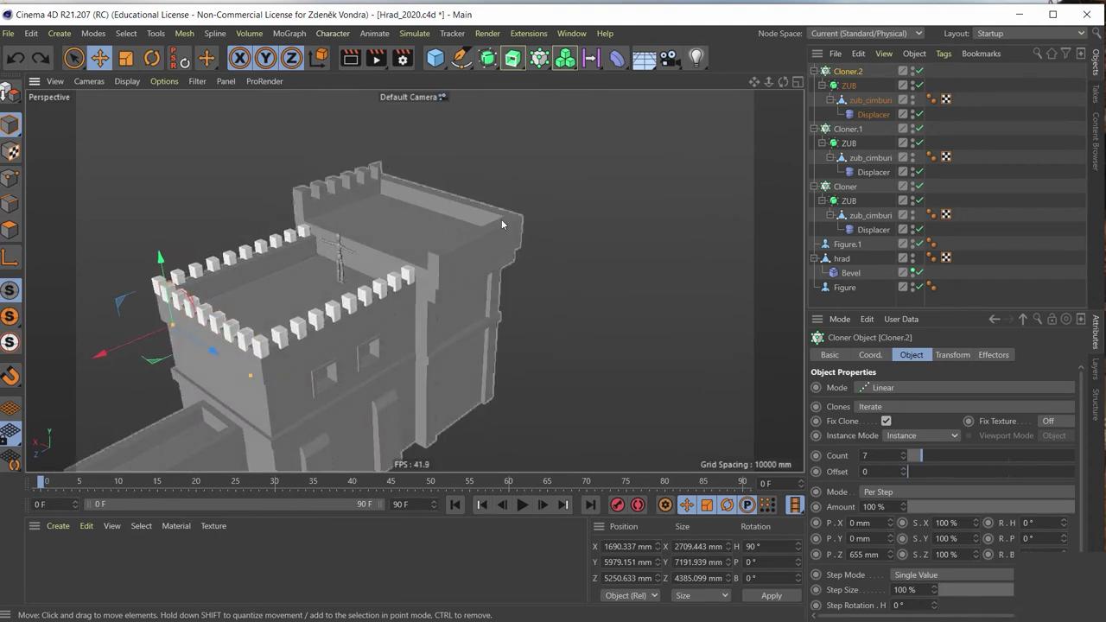
pyautogui.keyDown('alt'); pyautogui.moveTo(506, 320); pyautogui.dragTo(532, 301); pyautogui.keyUp('alt')
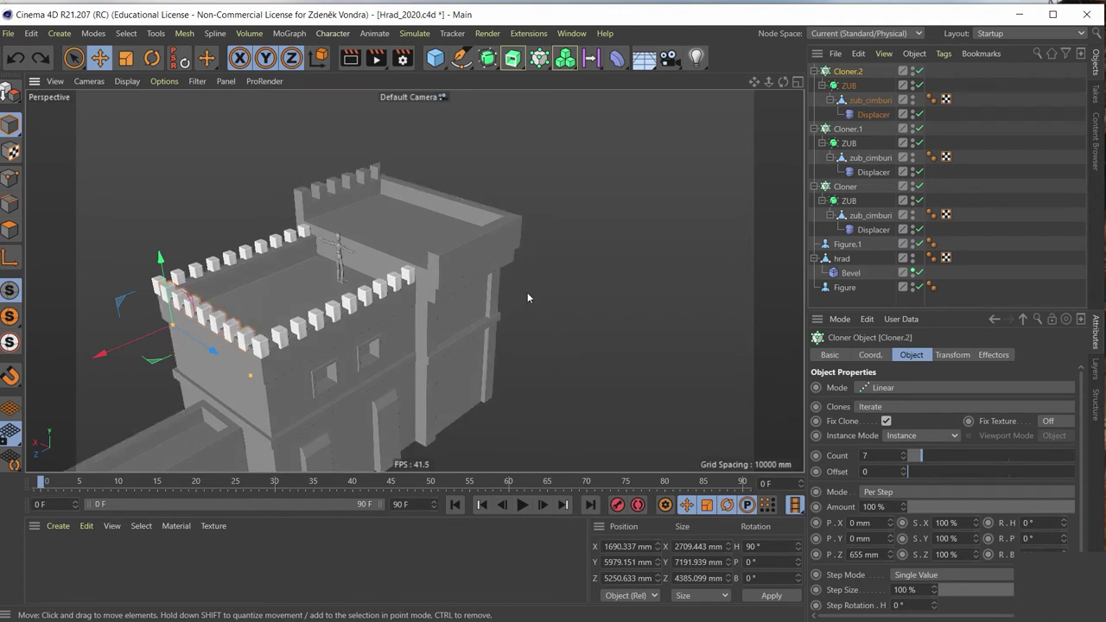
pyautogui.keyDown('alt'); pyautogui.moveTo(512, 260); pyautogui.dragTo(501, 256); pyautogui.keyUp('alt')
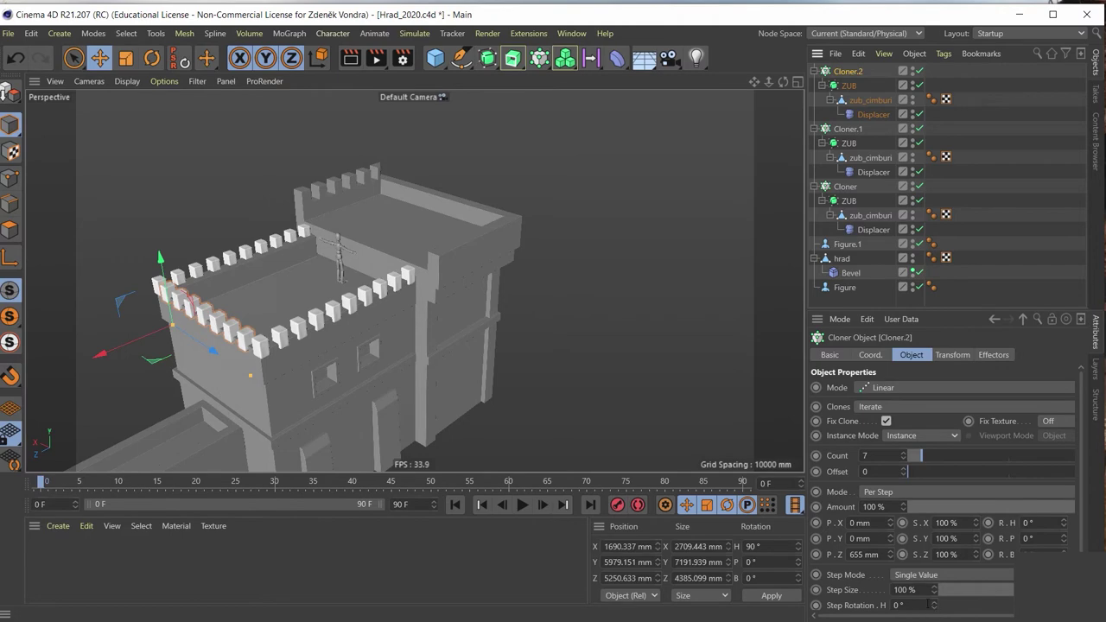
pyautogui.hotkey('alt', 'Tab')
pyautogui.click(644, 285)
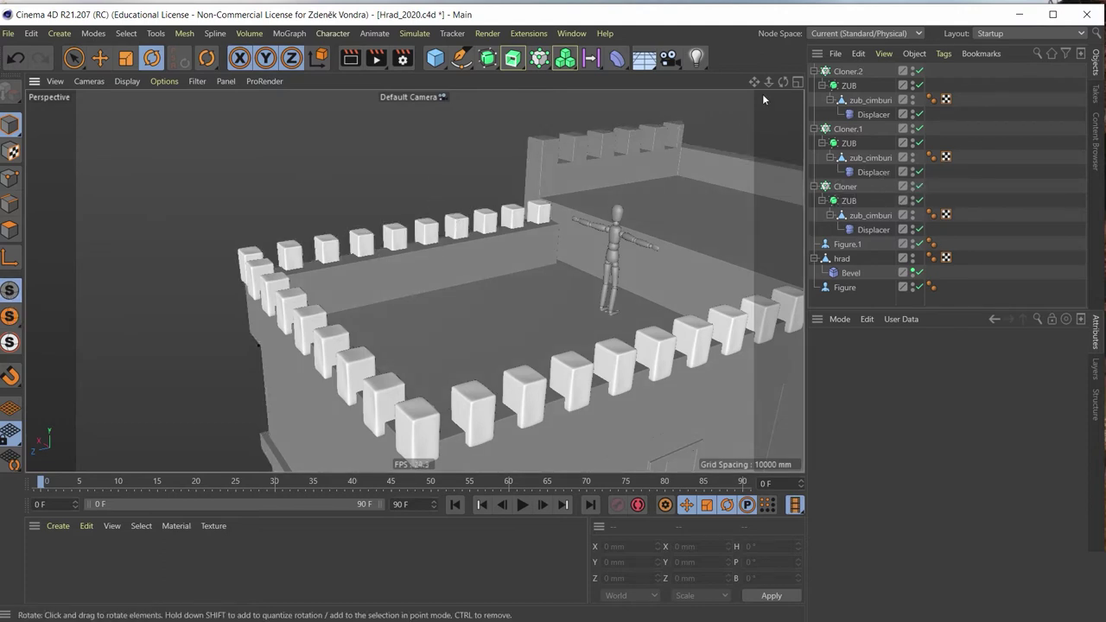
pyautogui.moveTo(534, 259)
pyautogui.keyDown('alt'); pyautogui.mouseDown()
pyautogui.moveTo(471, 349)
pyautogui.moveTo(489, 314)
pyautogui.moveTo(337, 262)
pyautogui.moveTo(397, 255)
pyautogui.mouseUp(); pyautogui.keyUp('alt')
pyautogui.scroll(-5, 338, 262)
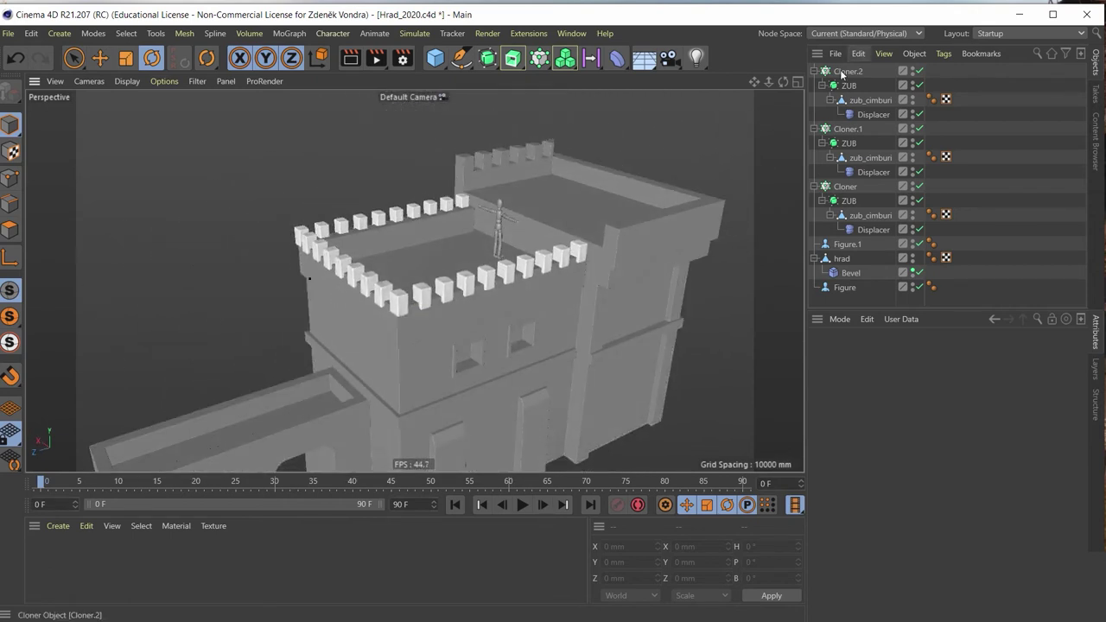
pyautogui.click(844, 73)
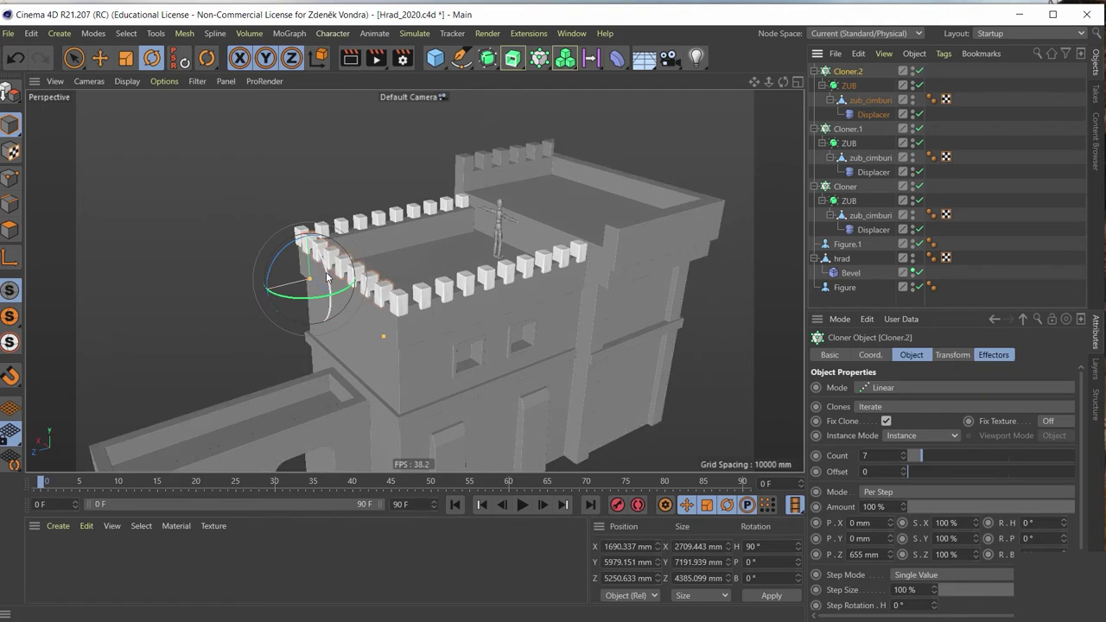
pyautogui.press('t')
pyautogui.press('e')
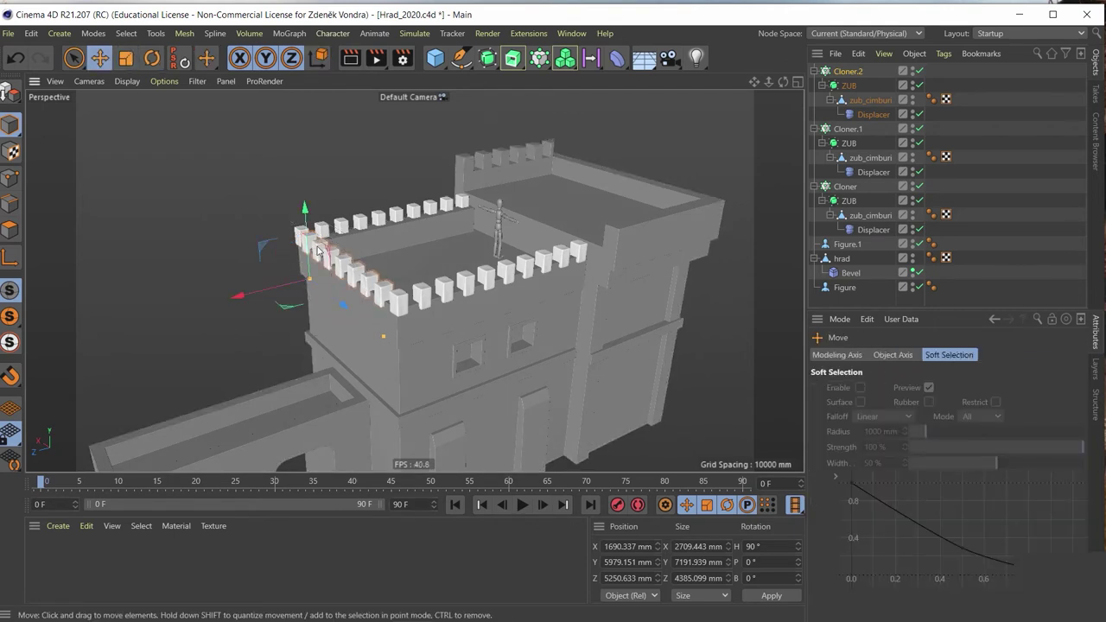
# Duplicate the row as Cloner.3 and make it a Radial ring of 22 clones, 2970 mm radius
pyautogui.keyDown('ctrl'); pyautogui.moveTo(311, 247); pyautogui.dragTo(311, 168); pyautogui.keyUp('ctrl')
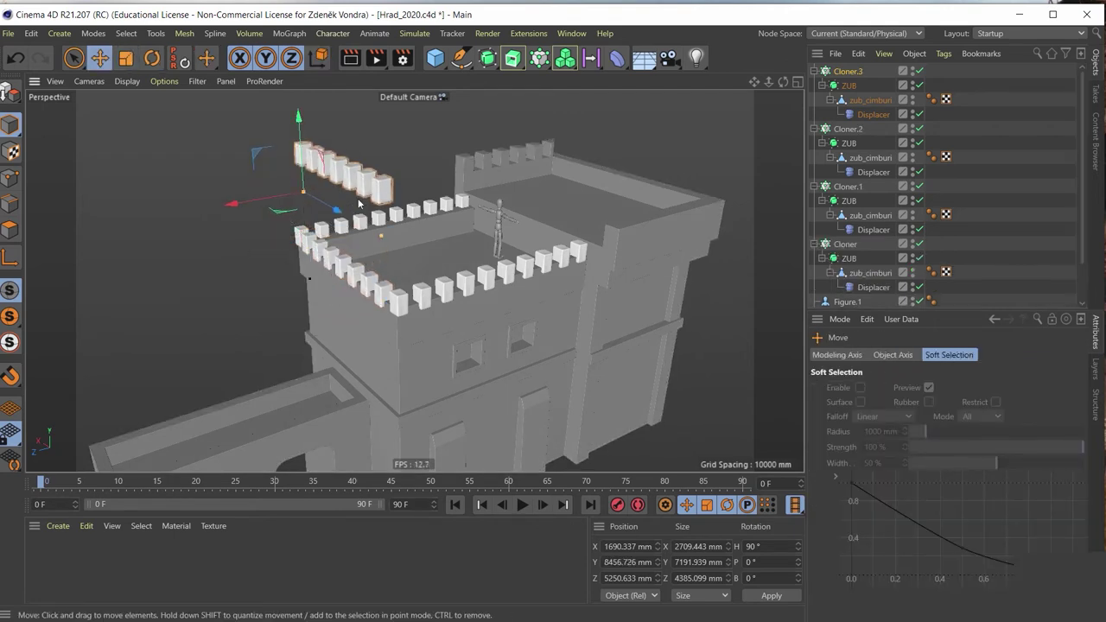
pyautogui.keyDown('alt'); pyautogui.moveTo(424, 259); pyautogui.dragTo(645, 291); pyautogui.keyUp('alt')
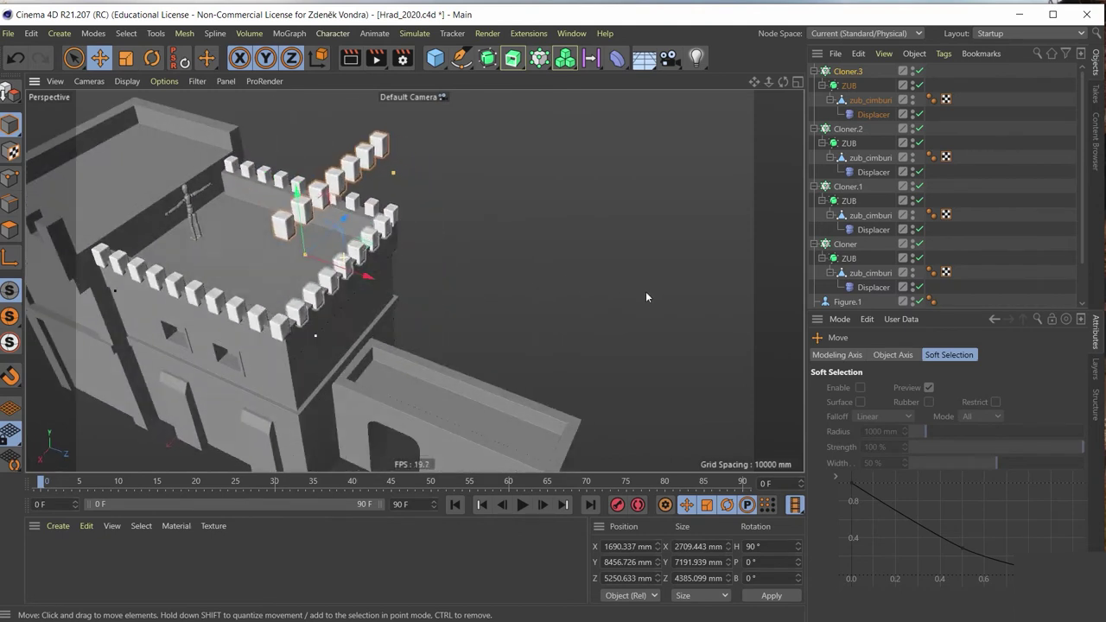
pyautogui.click(892, 73)
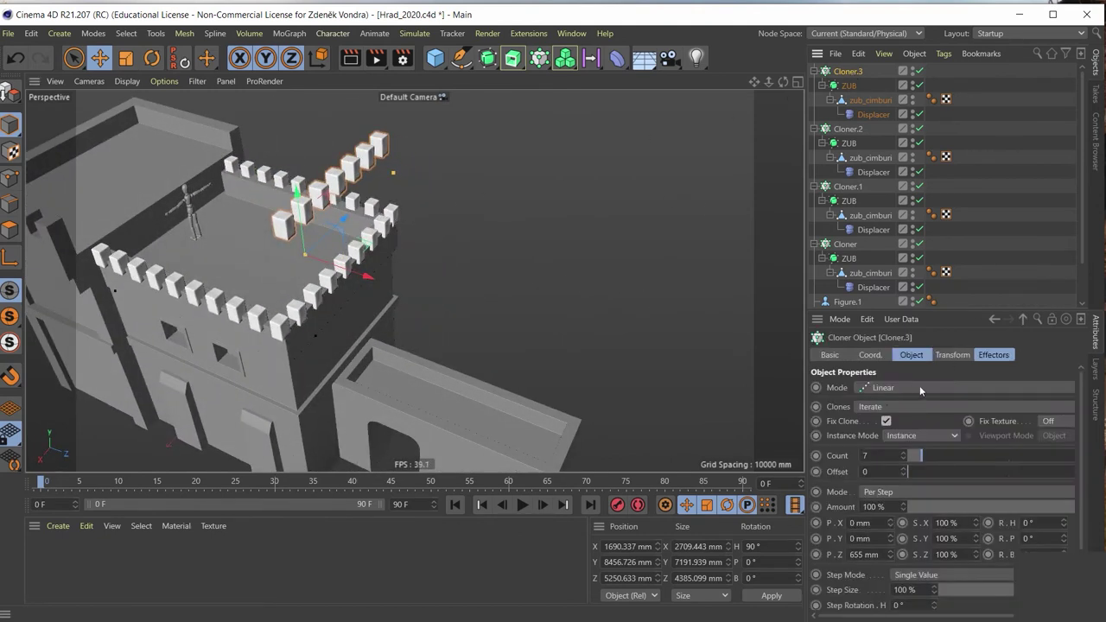
pyautogui.click(893, 387)
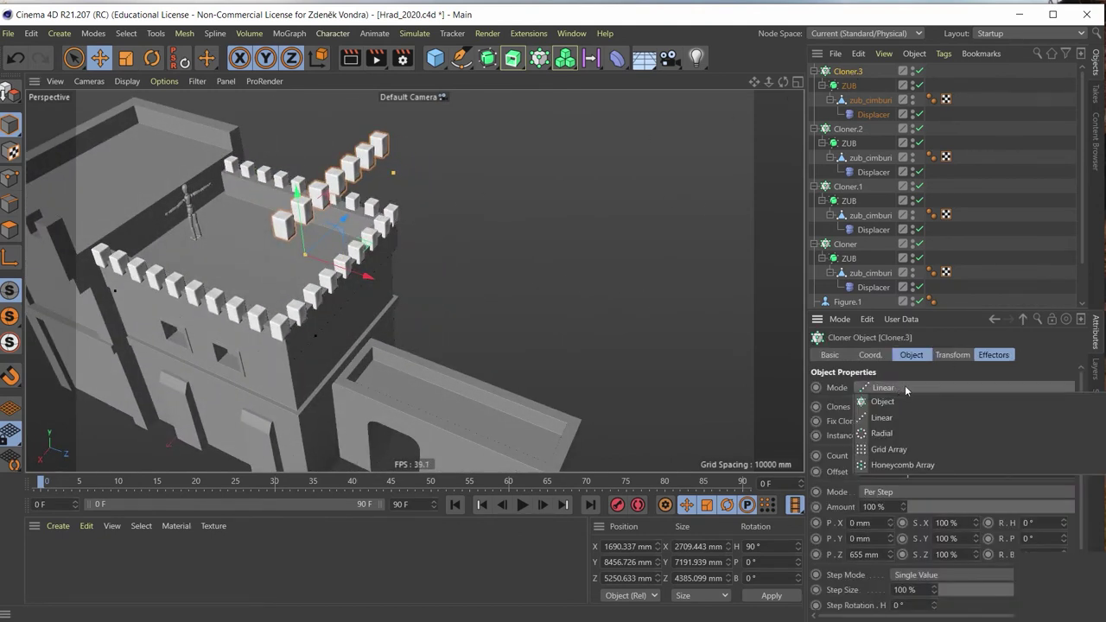
pyautogui.click(903, 433)
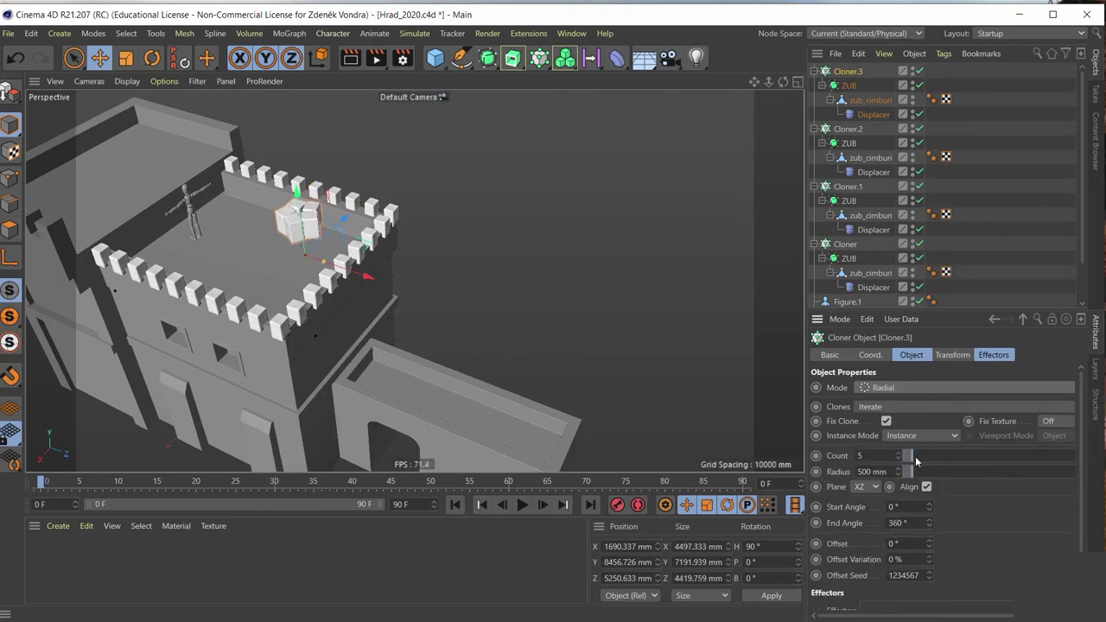
pyautogui.moveTo(909, 471); pyautogui.dragTo(963, 470)
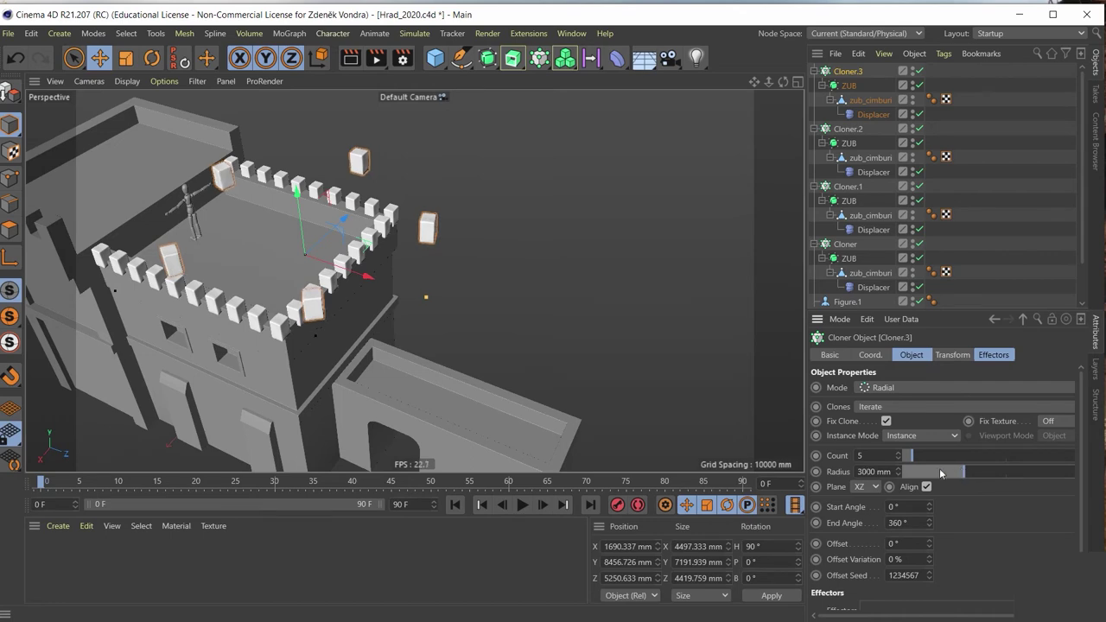
pyautogui.moveTo(900, 457); pyautogui.dragTo(897, 437)
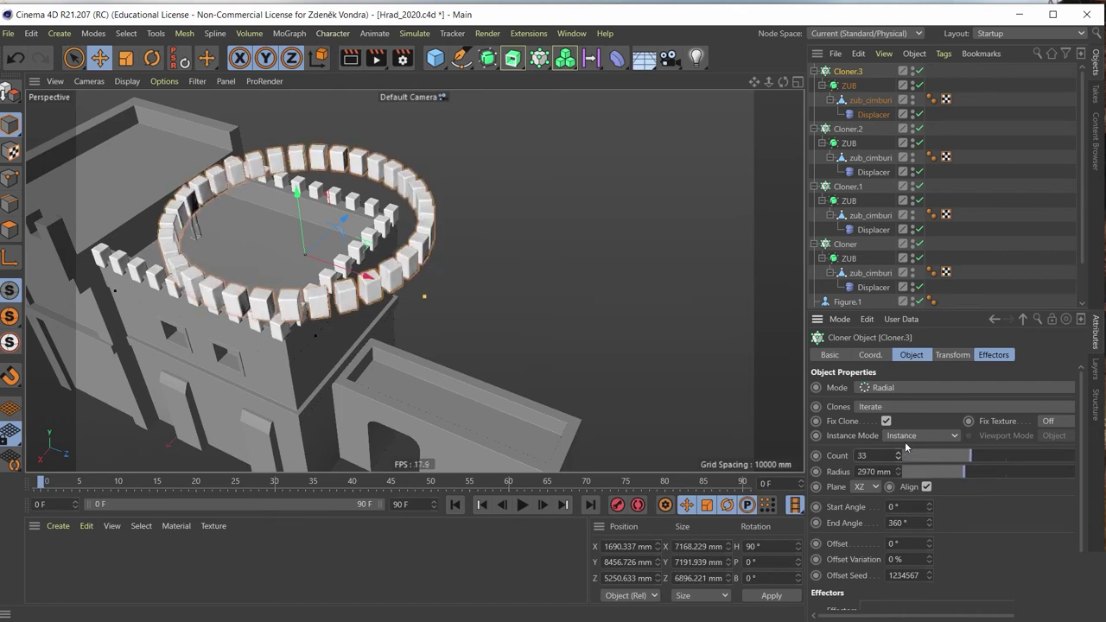
# Orbit and zoom in to inspect the merlon ring around the tower
pyautogui.moveTo(400, 251)
pyautogui.keyDown('alt'); pyautogui.mouseDown()
pyautogui.moveTo(492, 222)
pyautogui.moveTo(361, 227)
pyautogui.mouseUp(); pyautogui.keyUp('alt')
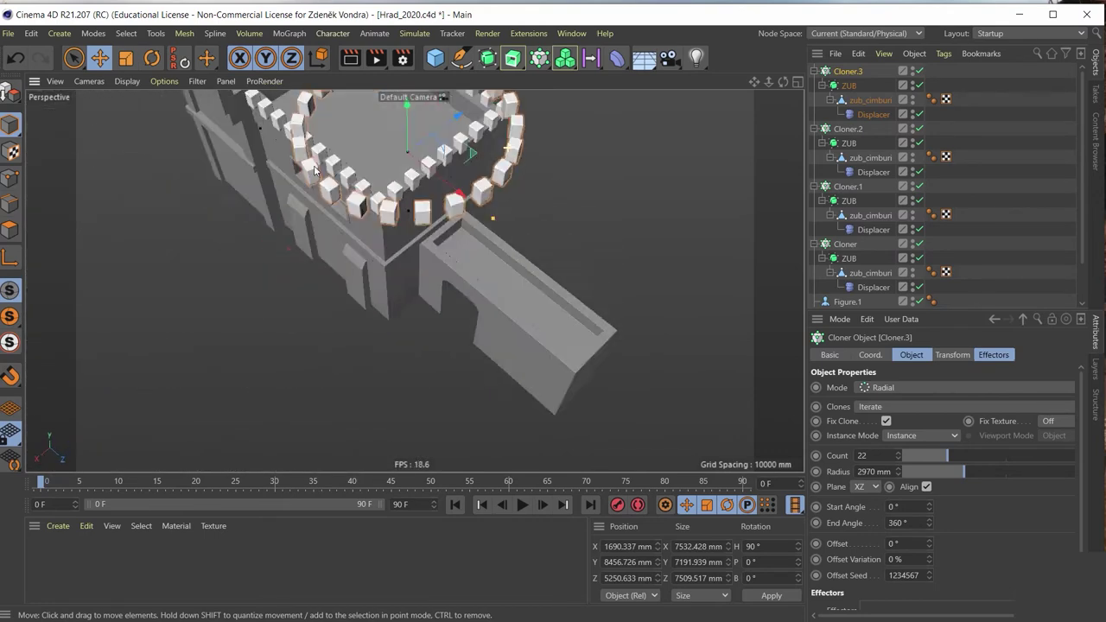
pyautogui.scroll(5, 362, 228)
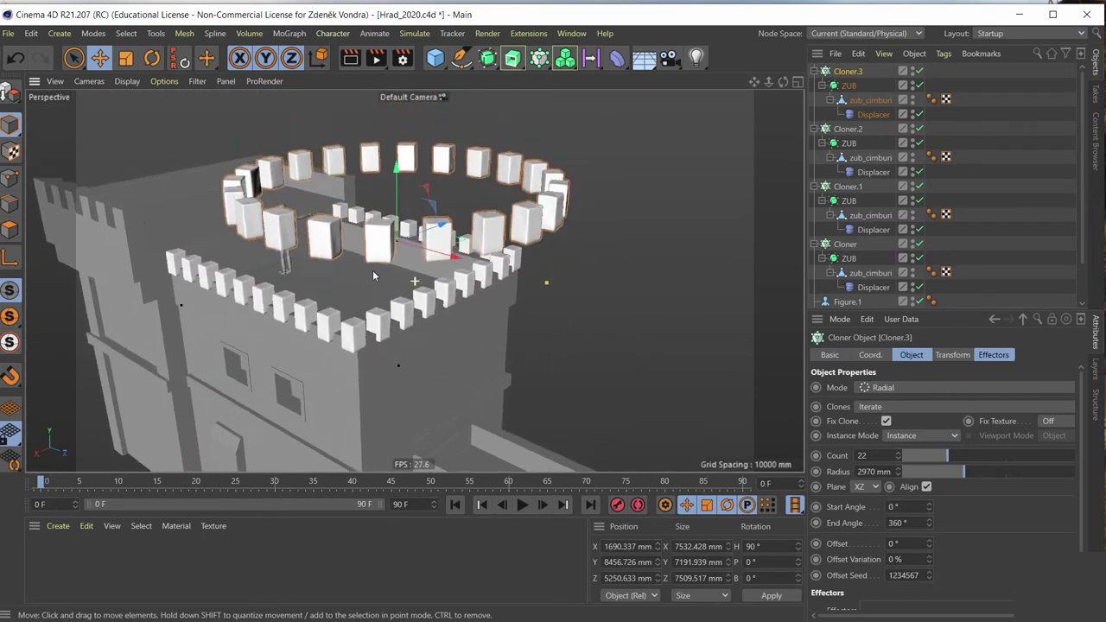
pyautogui.moveTo(372, 270)
pyautogui.keyDown('alt'); pyautogui.mouseDown()
pyautogui.moveTo(347, 330)
pyautogui.moveTo(511, 195)
pyautogui.mouseUp(); pyautogui.keyUp('alt')
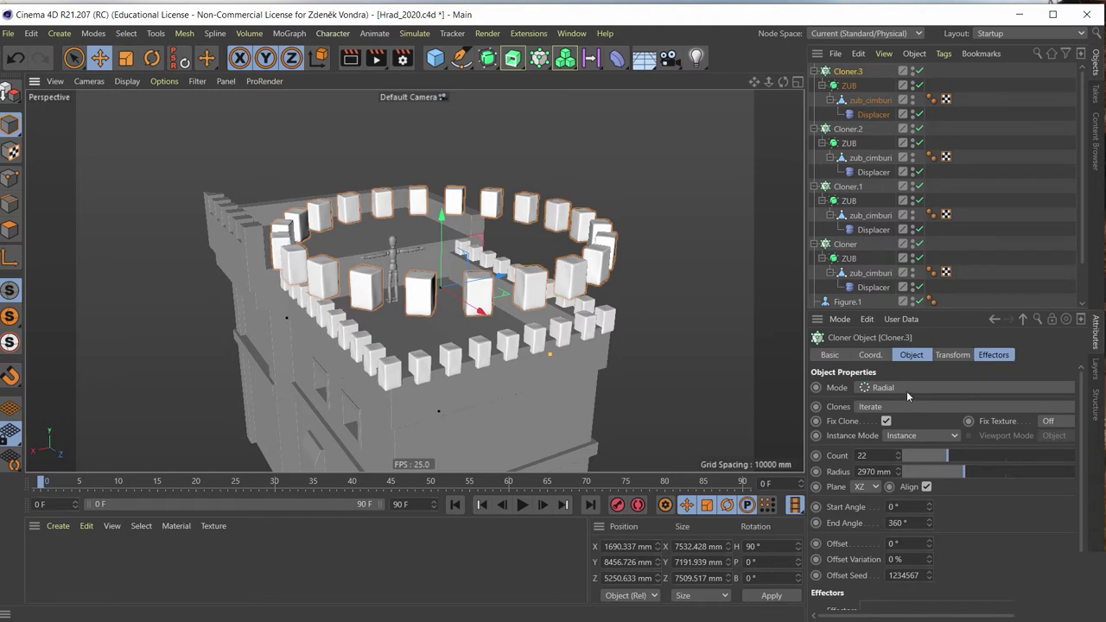
pyautogui.click(898, 386)
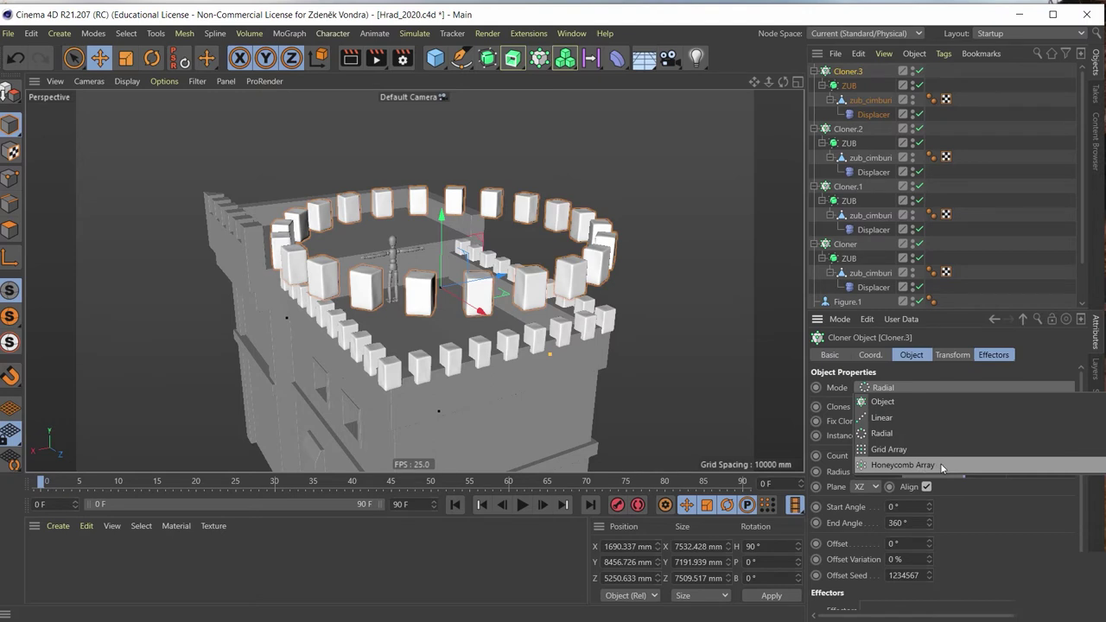
# Switch Cloner.3 to Honeycomb Array mode
pyautogui.click(942, 467)
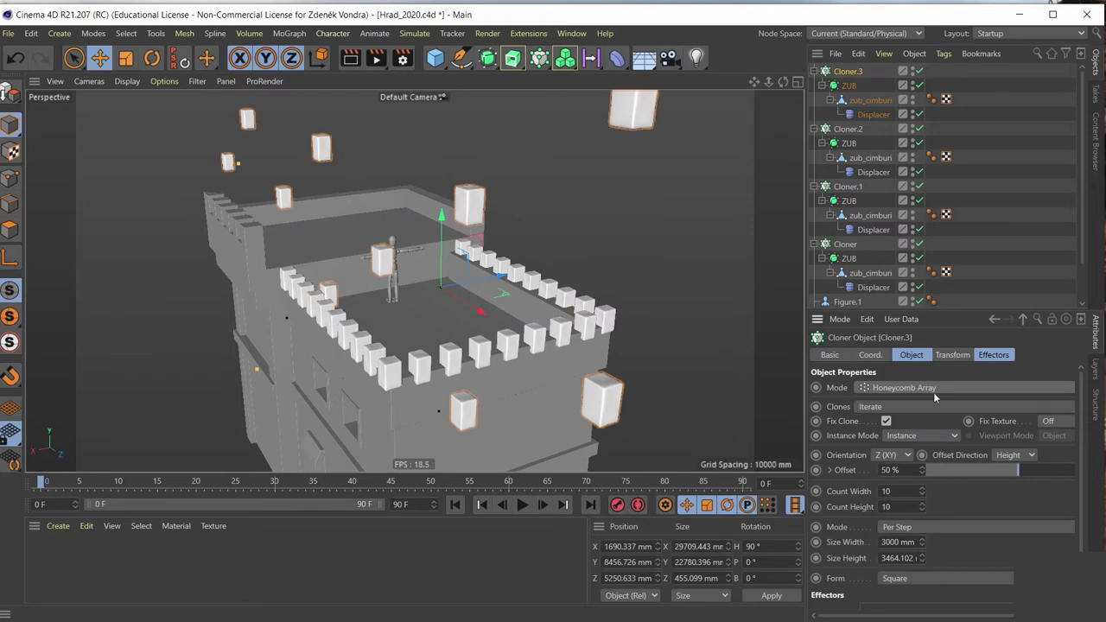
pyautogui.moveTo(484, 294)
pyautogui.keyDown('alt'); pyautogui.mouseDown()
pyautogui.moveTo(386, 306)
pyautogui.moveTo(325, 390)
pyautogui.mouseUp(); pyautogui.keyUp('alt')
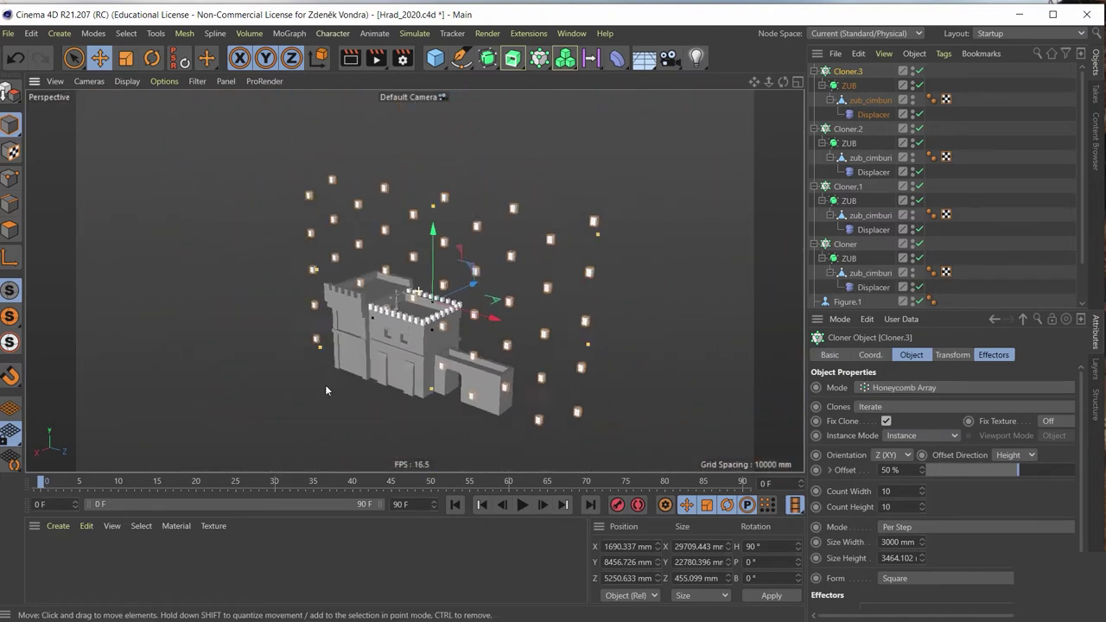
pyautogui.scroll(3, 335, 367)
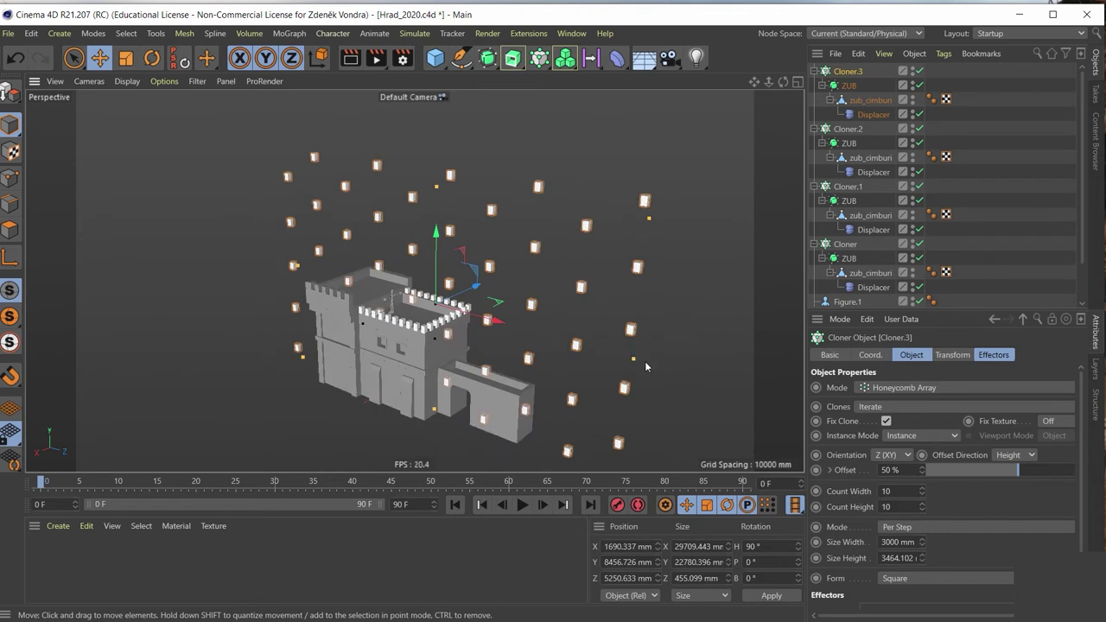
# Shrink the honeycomb grid to a compact panel 10 clones wide and 9 high
pyautogui.moveTo(637, 357)
pyautogui.mouseDown()
pyautogui.moveTo(501, 329)
pyautogui.moveTo(433, 148)
pyautogui.moveTo(442, 272)
pyautogui.moveTo(452, 243)
pyautogui.mouseUp()
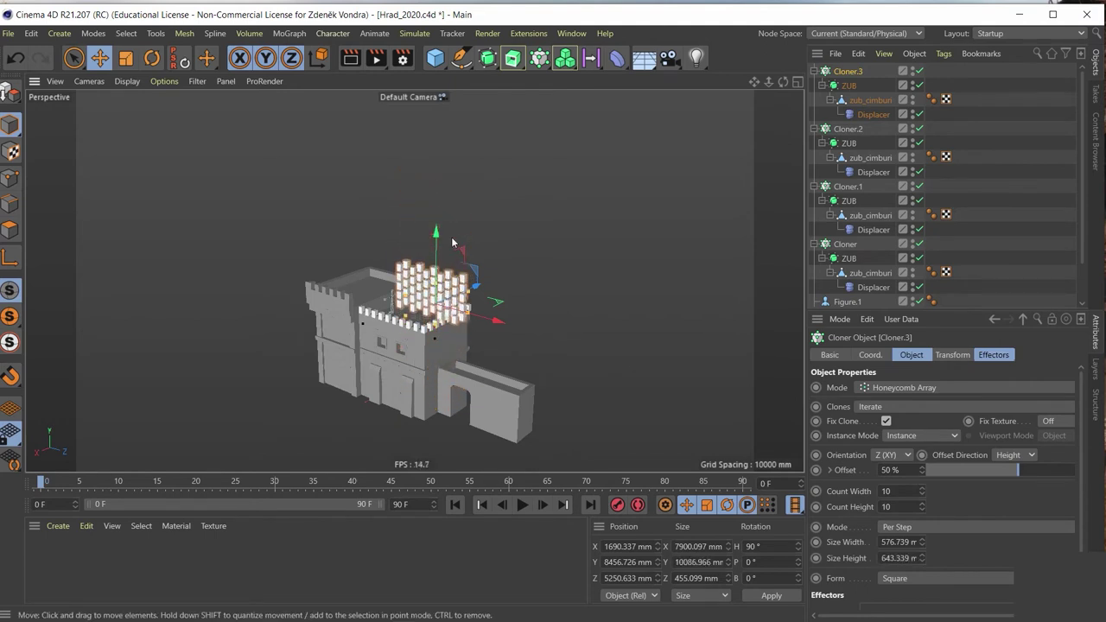
pyautogui.keyDown('alt'); pyautogui.moveTo(397, 291); pyautogui.dragTo(559, 234, button='right'); pyautogui.keyUp('alt')
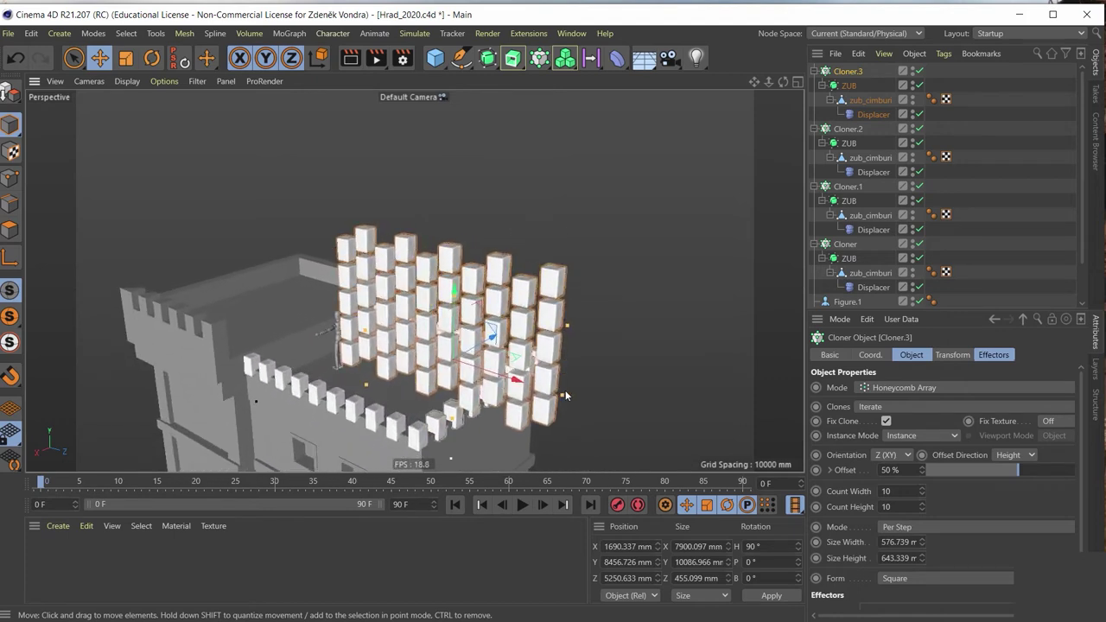
pyautogui.moveTo(563, 392); pyautogui.dragTo(513, 377)
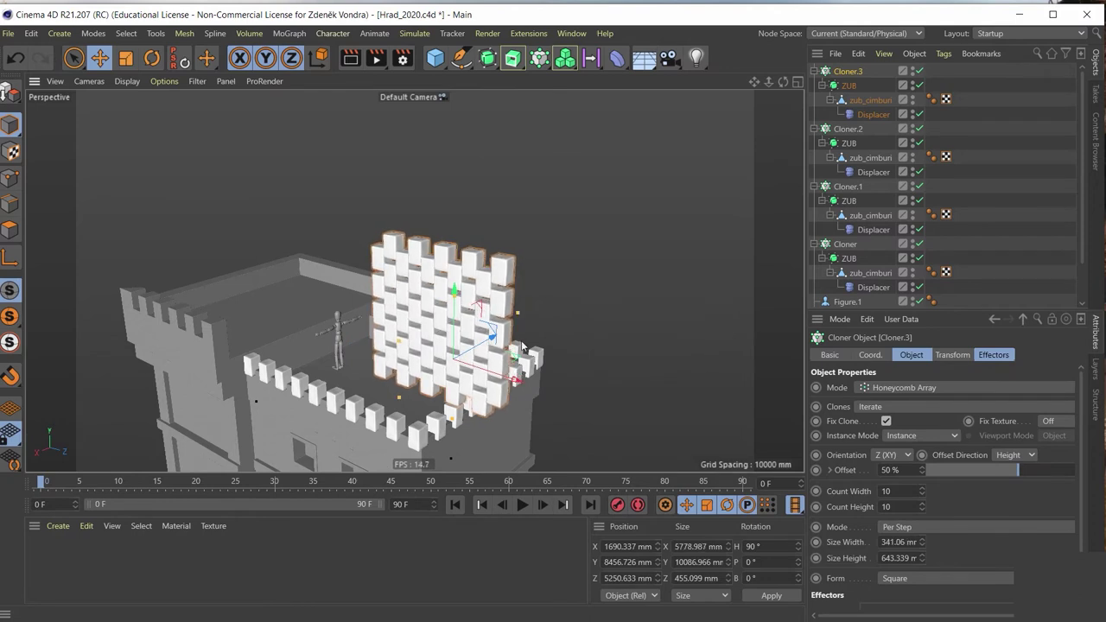
pyautogui.moveTo(399, 402)
pyautogui.mouseDown()
pyautogui.moveTo(403, 386)
pyautogui.moveTo(452, 390)
pyautogui.mouseUp()
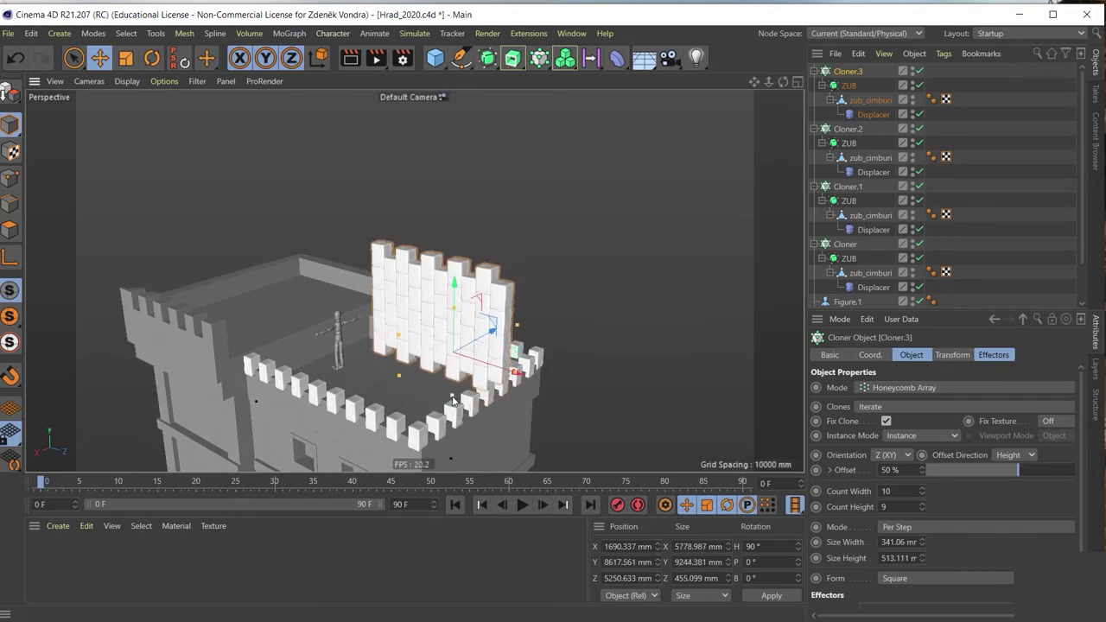
# Rotate the honeycomb clone panel 90° on B so it stands upright
pyautogui.press('r')
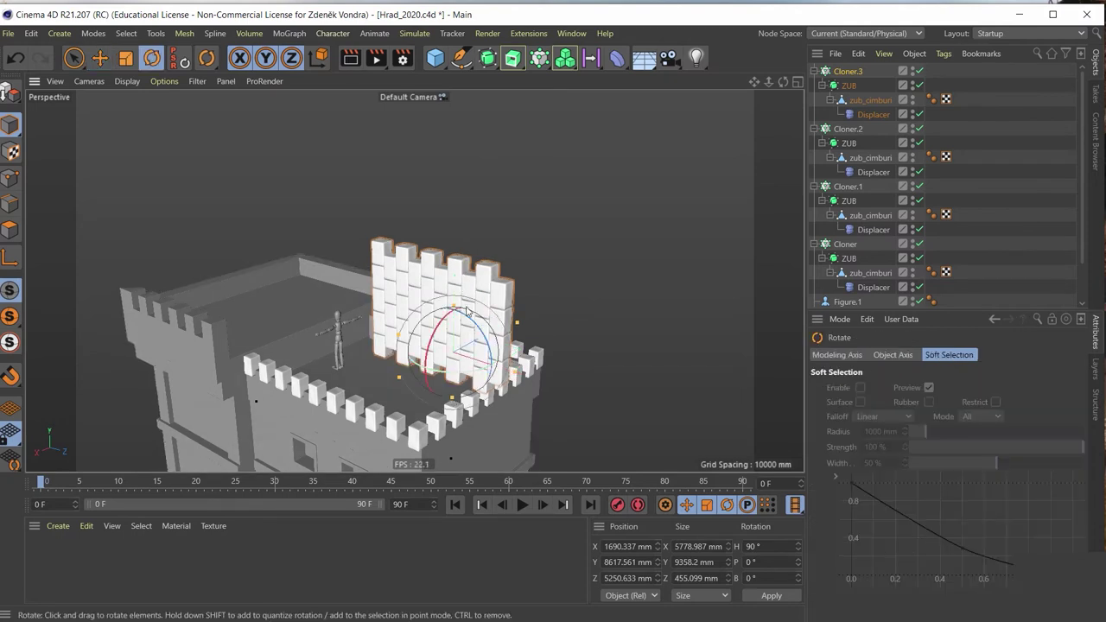
pyautogui.moveTo(468, 319)
pyautogui.mouseDown()
pyautogui.moveTo(507, 390)
pyautogui.moveTo(382, 253)
pyautogui.mouseUp()
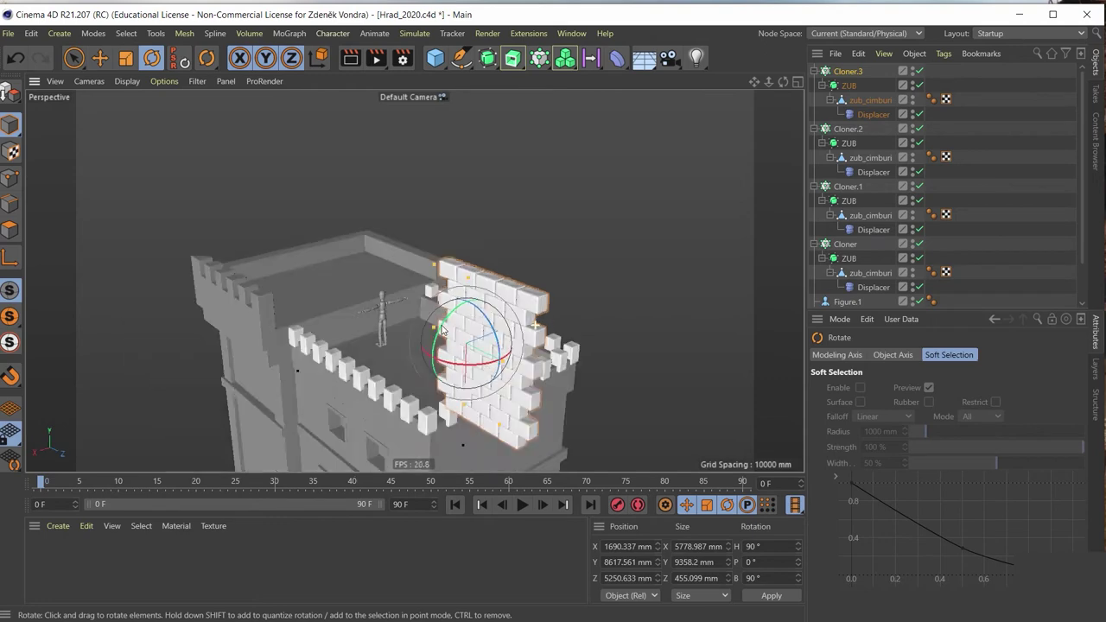
pyautogui.moveTo(448, 271)
pyautogui.keyDown('alt'); pyautogui.mouseDown()
pyautogui.moveTo(518, 215)
pyautogui.moveTo(579, 321)
pyautogui.moveTo(395, 216)
pyautogui.moveTo(592, 299)
pyautogui.moveTo(512, 279)
pyautogui.moveTo(358, 113)
pyautogui.moveTo(639, 285)
pyautogui.mouseUp(); pyautogui.keyUp('alt')
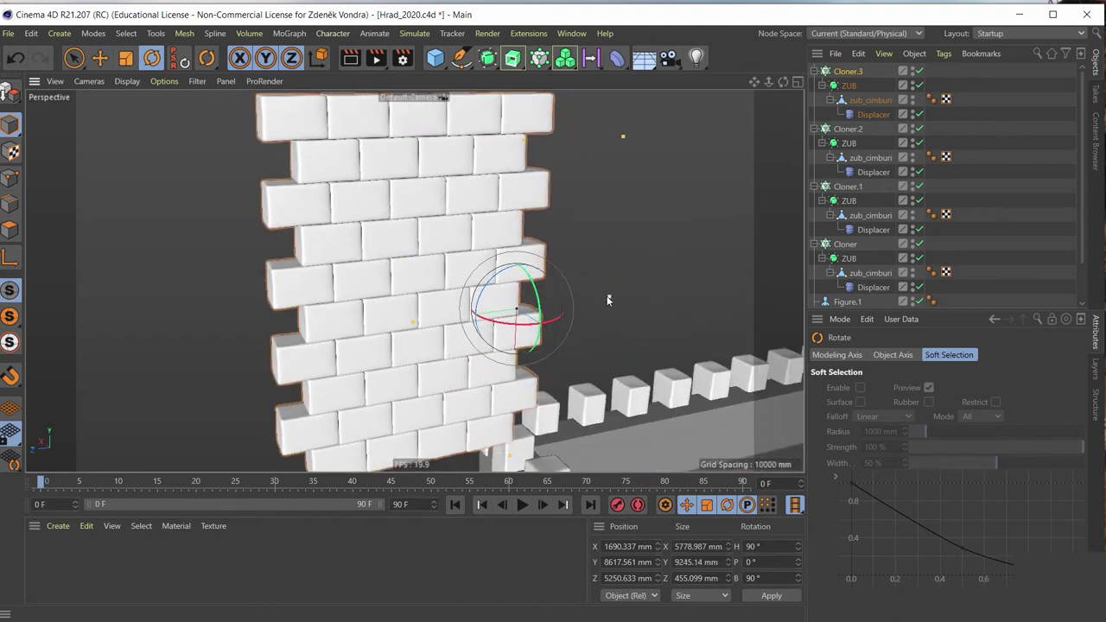
# Drag the panel's size handles to stretch it into a wide brick wall beside the castle
pyautogui.moveTo(622, 139)
pyautogui.mouseDown()
pyautogui.moveTo(790, 134)
pyautogui.moveTo(577, 166)
pyautogui.moveTo(781, 159)
pyautogui.moveTo(760, 158)
pyautogui.mouseUp()
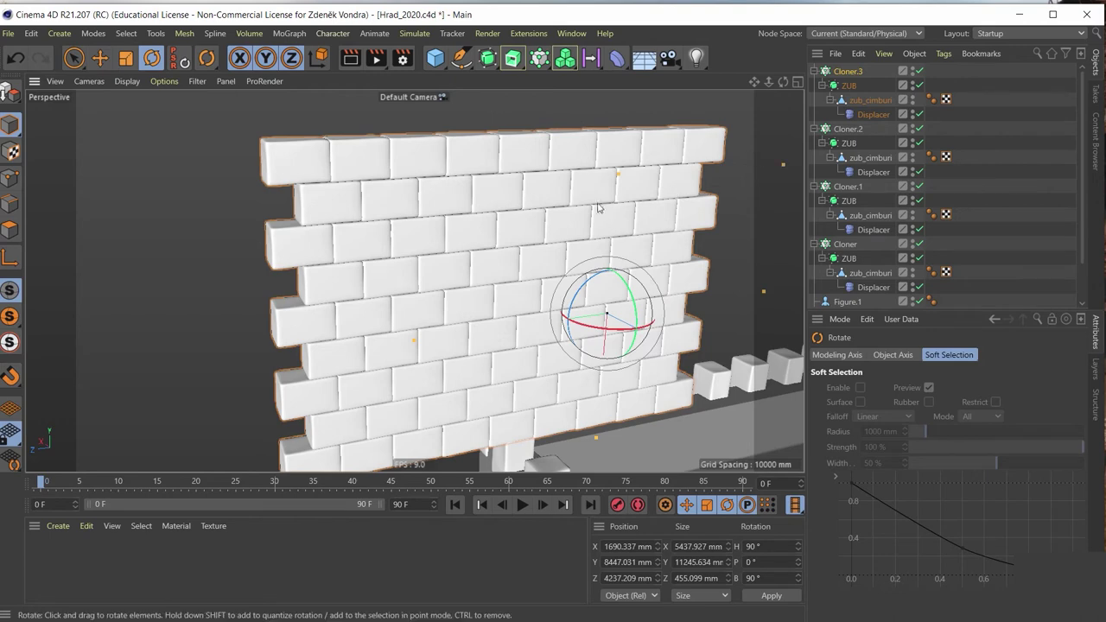
pyautogui.scroll(-3, 555, 309)
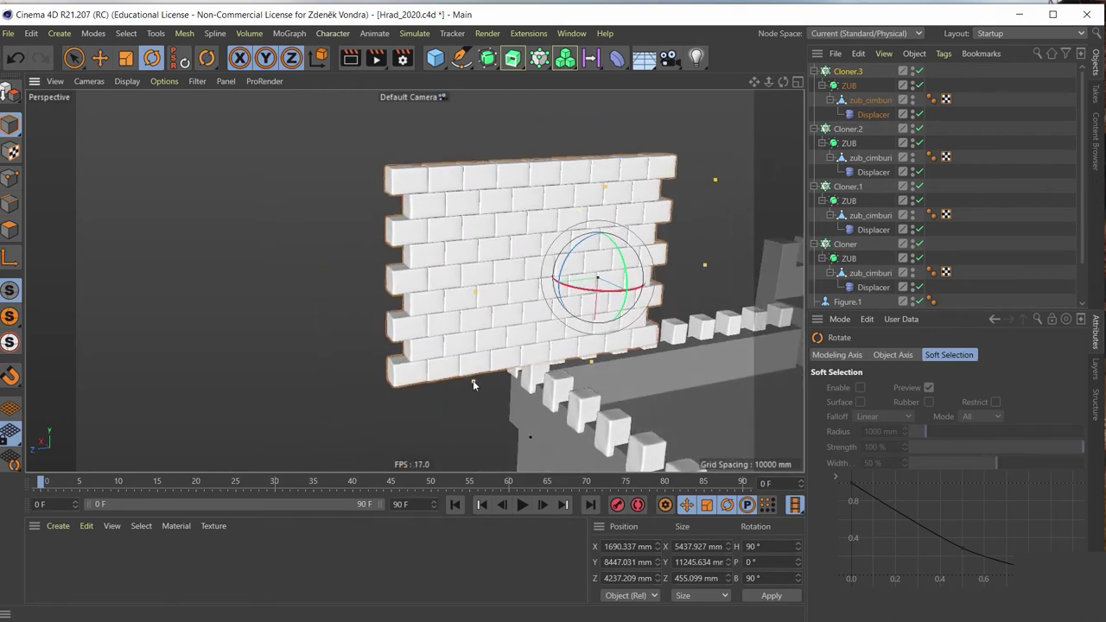
pyautogui.moveTo(473, 380); pyautogui.dragTo(480, 437)
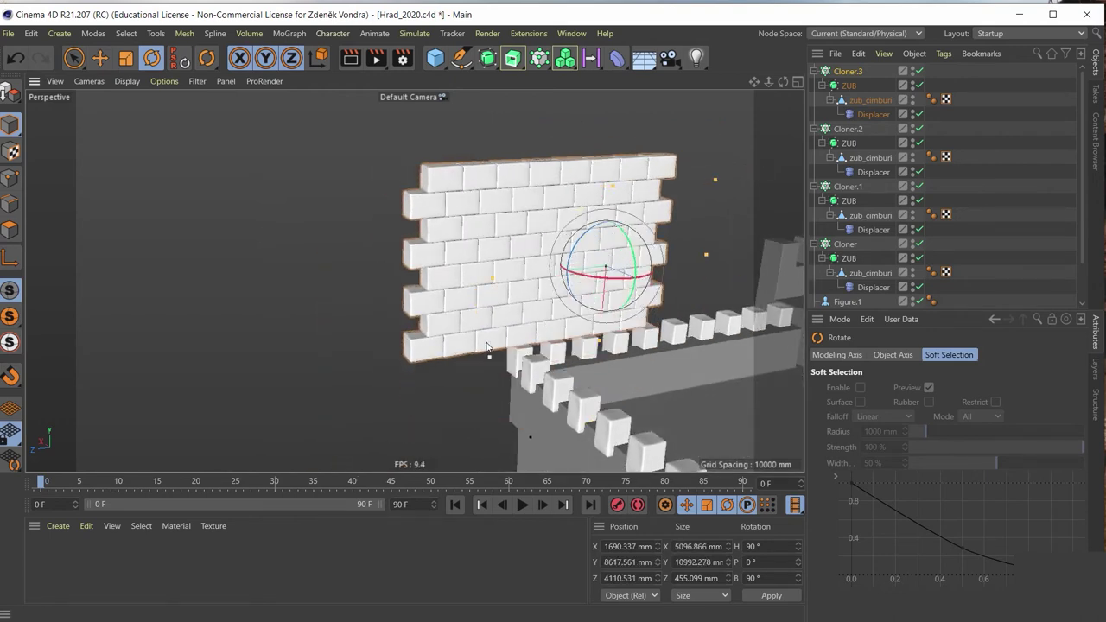
pyautogui.moveTo(474, 327); pyautogui.dragTo(441, 330)
pyautogui.moveTo(364, 489)
pyautogui.mouseDown()
pyautogui.moveTo(431, 378)
pyautogui.moveTo(194, 430)
pyautogui.mouseUp()
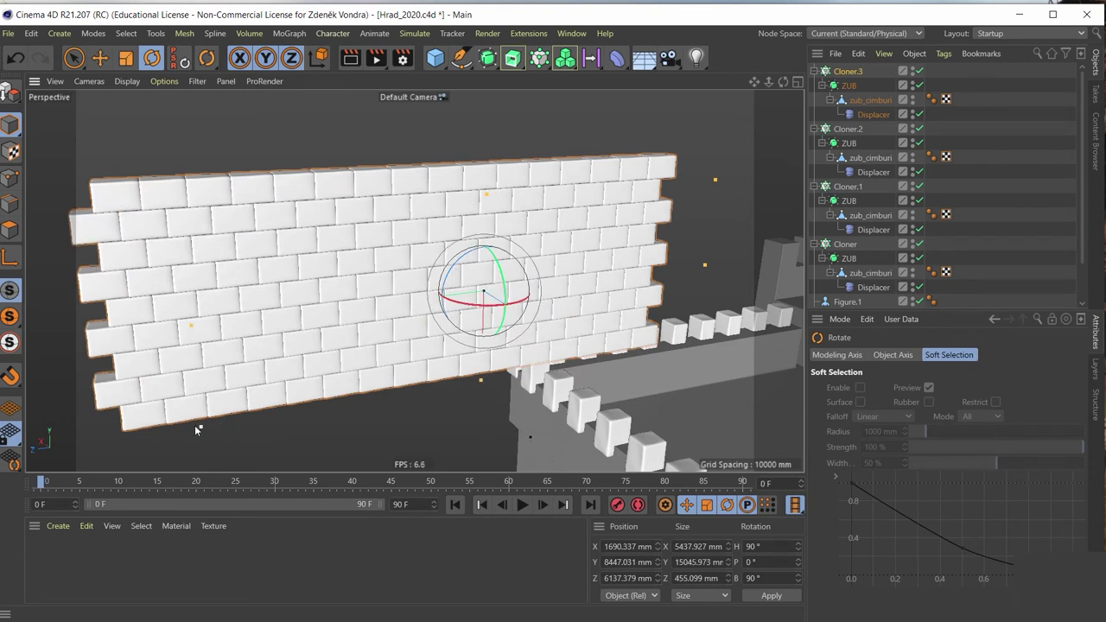
pyautogui.moveTo(195, 426)
pyautogui.mouseDown()
pyautogui.moveTo(446, 382)
pyautogui.moveTo(478, 359)
pyautogui.mouseUp()
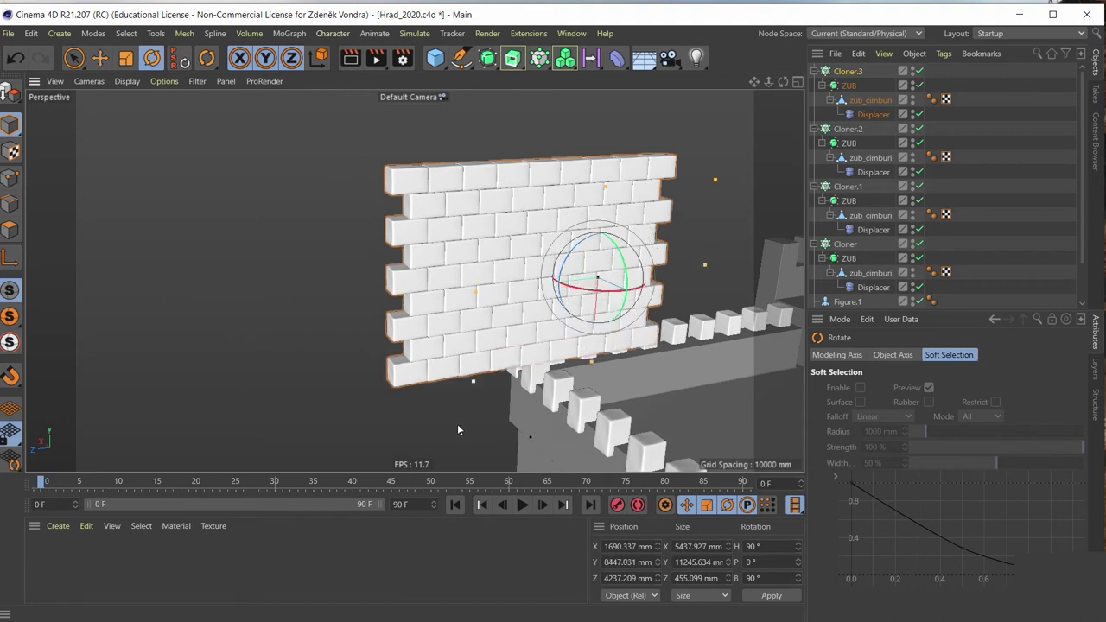
pyautogui.moveTo(457, 429)
pyautogui.mouseDown()
pyautogui.moveTo(328, 454)
pyautogui.moveTo(303, 441)
pyautogui.moveTo(376, 436)
pyautogui.moveTo(379, 395)
pyautogui.mouseUp()
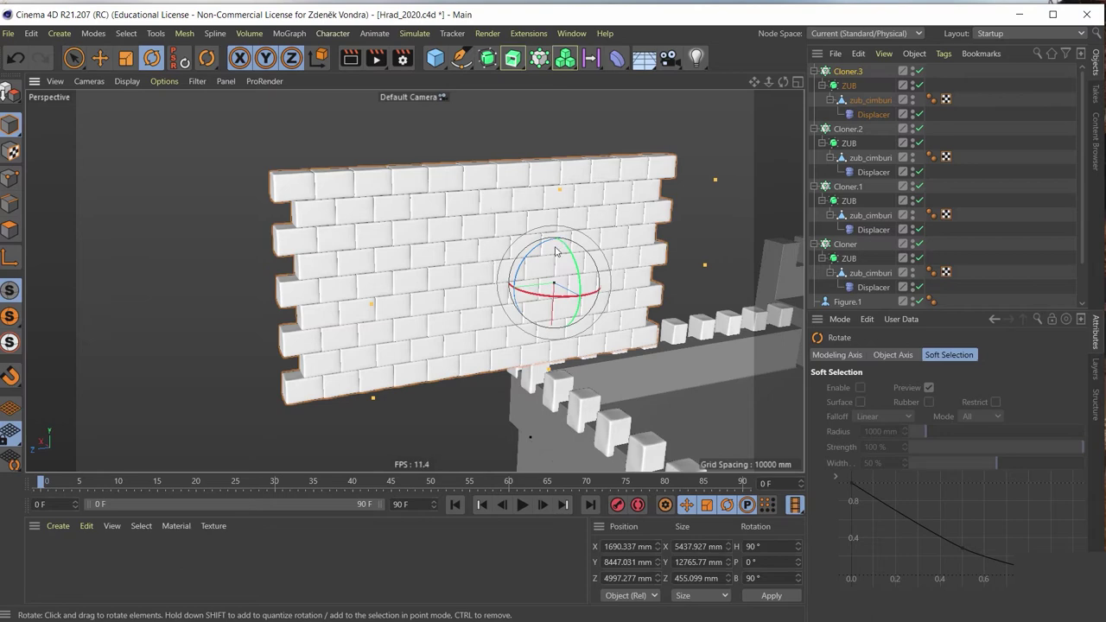
pyautogui.keyDown('alt'); pyautogui.moveTo(528, 275); pyautogui.dragTo(490, 235); pyautogui.keyUp('alt')
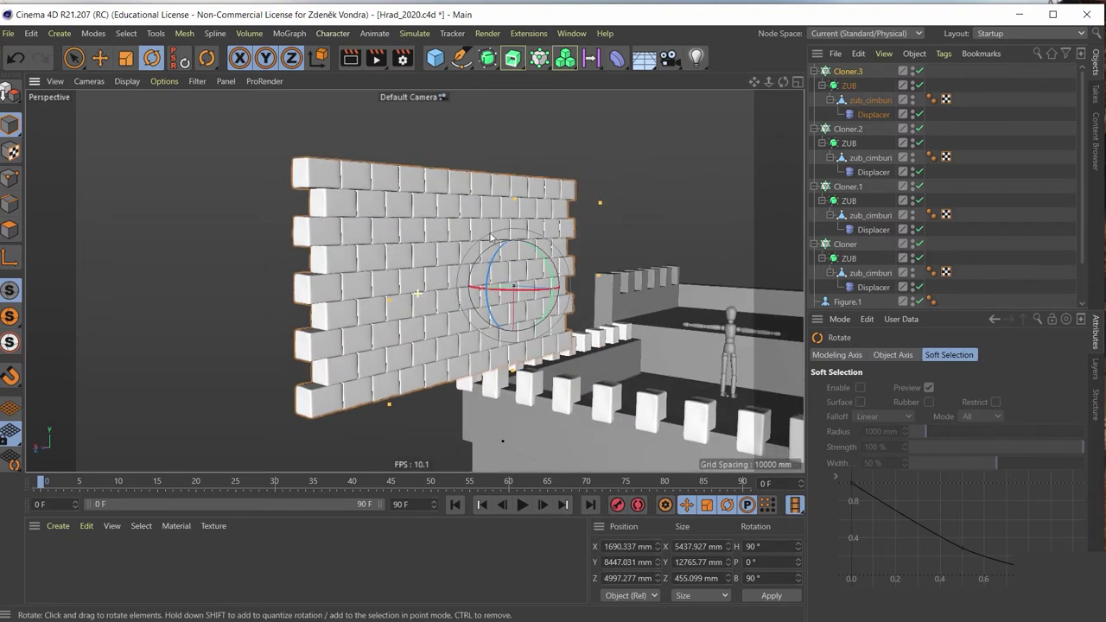
pyautogui.scroll(4, 441, 251)
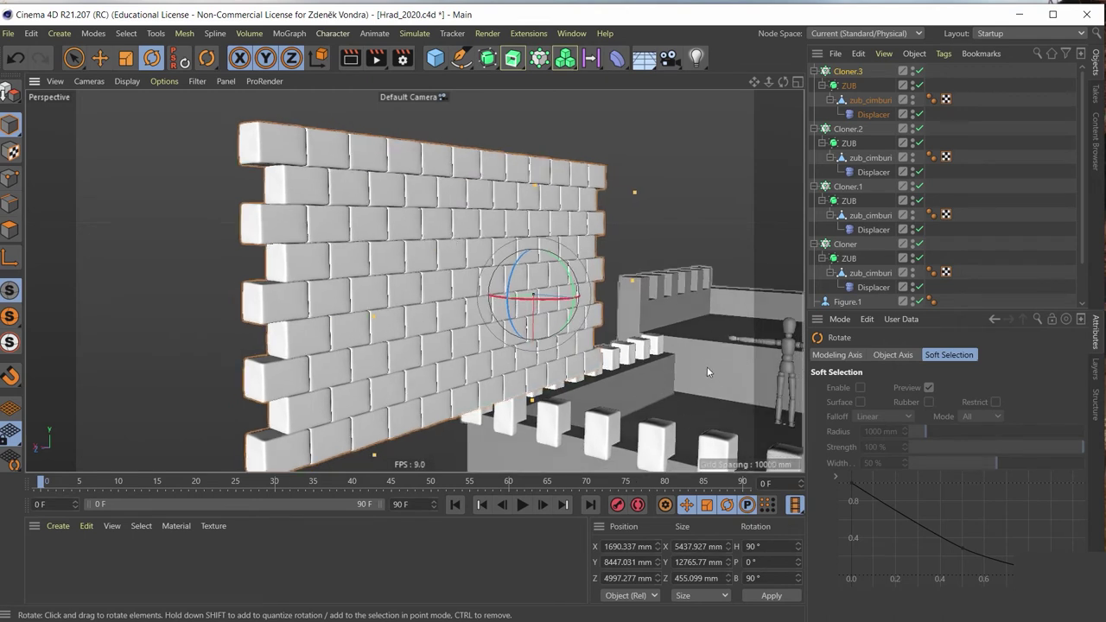
pyautogui.moveTo(378, 343)
pyautogui.keyDown('alt'); pyautogui.mouseDown()
pyautogui.moveTo(445, 236)
pyautogui.moveTo(428, 251)
pyautogui.moveTo(466, 289)
pyautogui.moveTo(476, 269)
pyautogui.moveTo(508, 254)
pyautogui.mouseUp(); pyautogui.keyUp('alt')
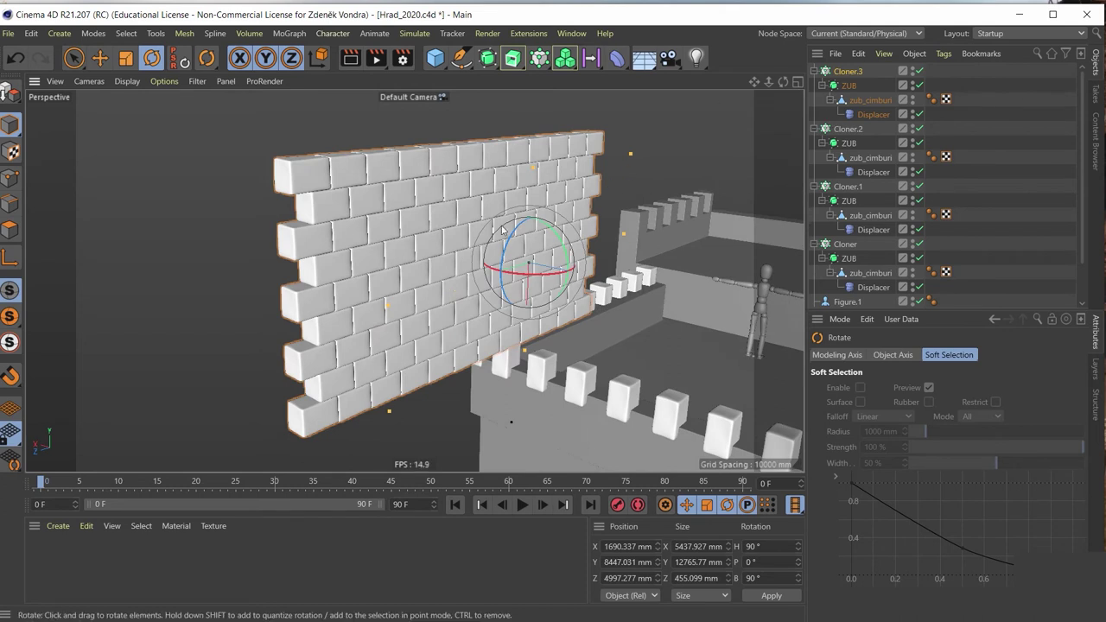
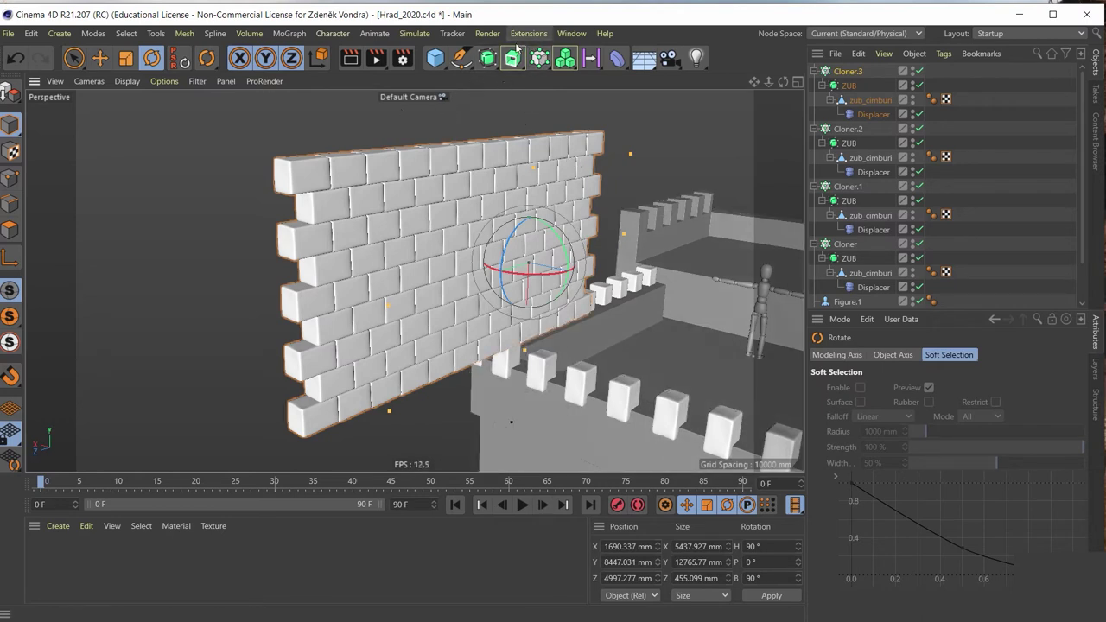
# Add a Random effector to the brick cloner with 50 mm position offsets on X, Y and Z
pyautogui.click(289, 34)
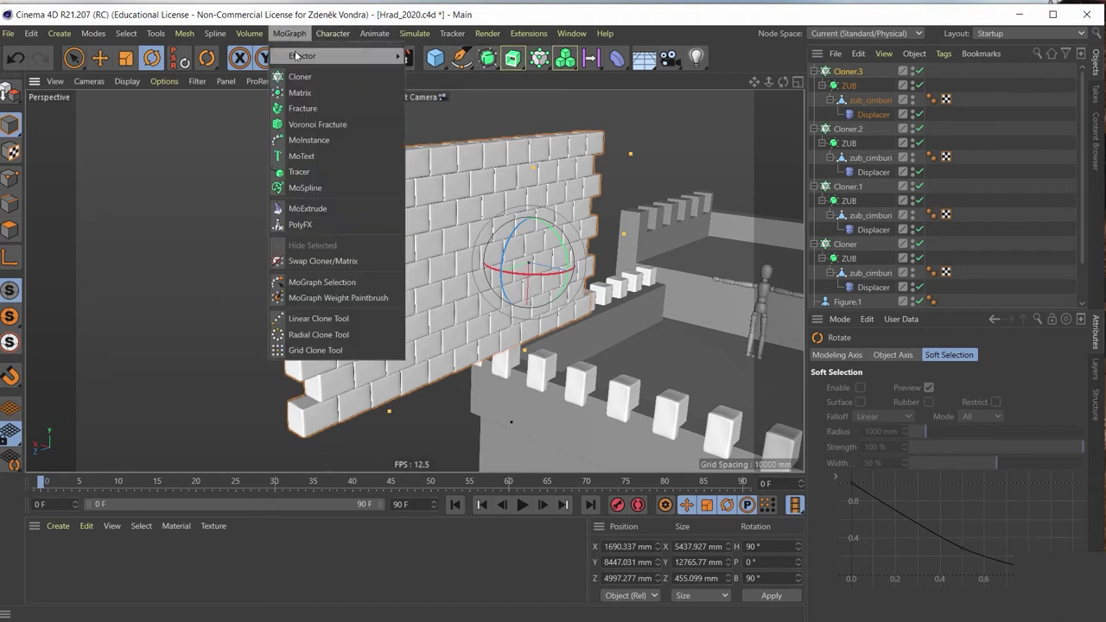
pyautogui.moveTo(319, 56)
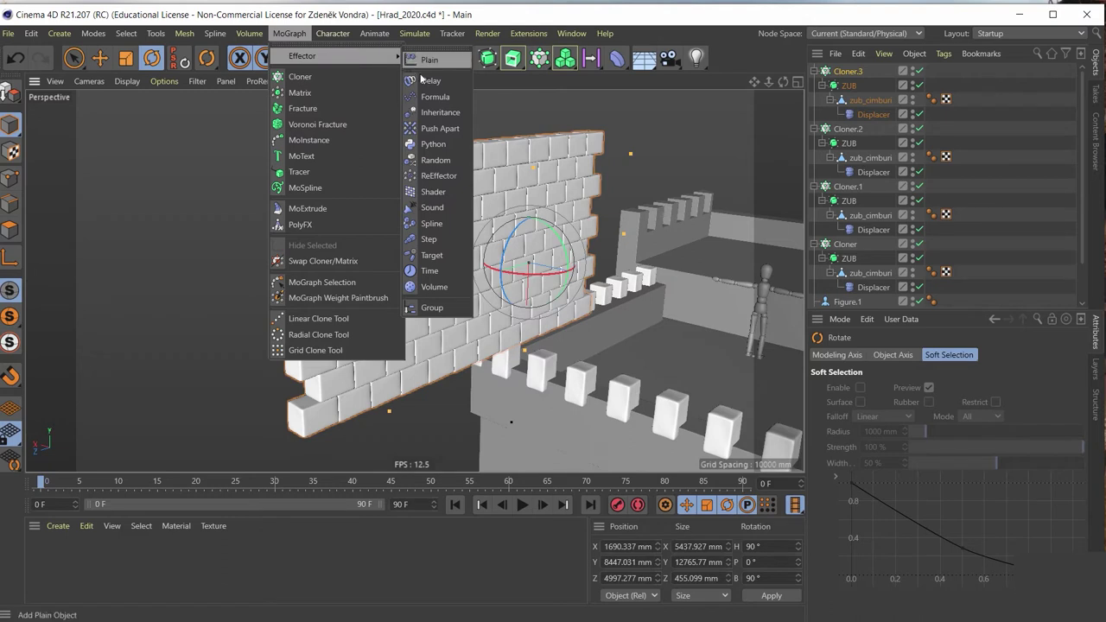
pyautogui.click(454, 162)
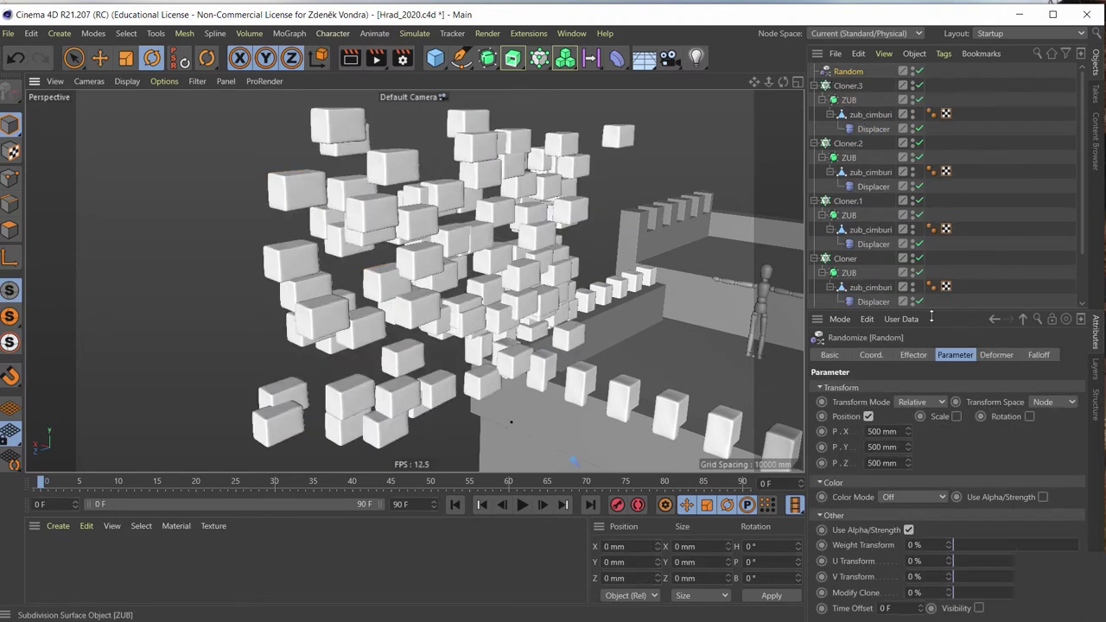
pyautogui.click(881, 431)
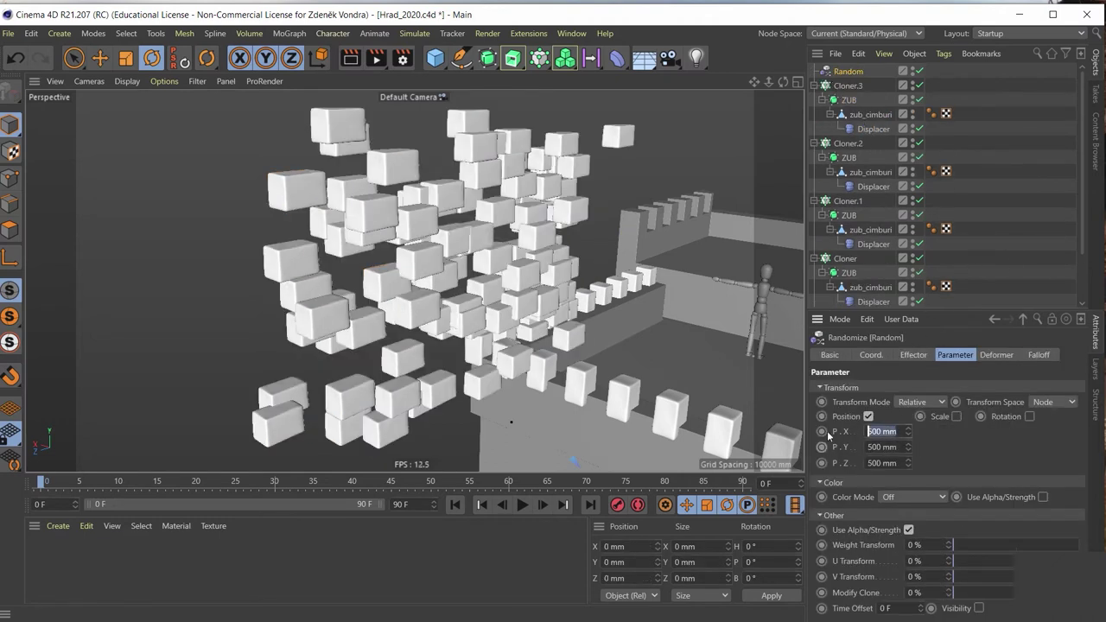
pyautogui.write('5')
pyautogui.write('0')
pyautogui.press('Tab')
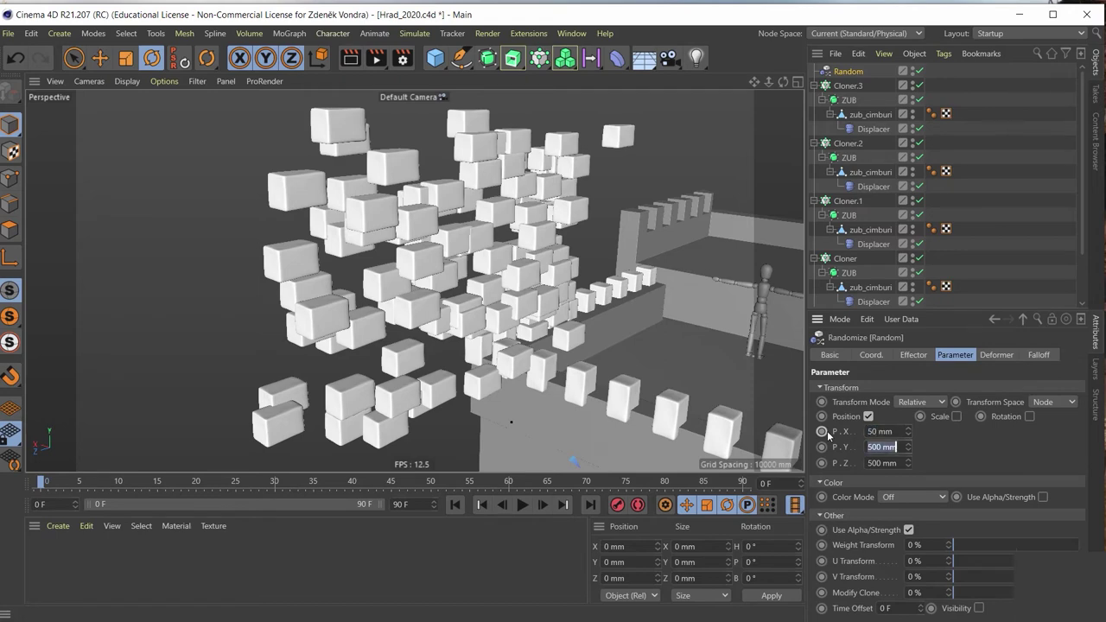
pyautogui.write('52')
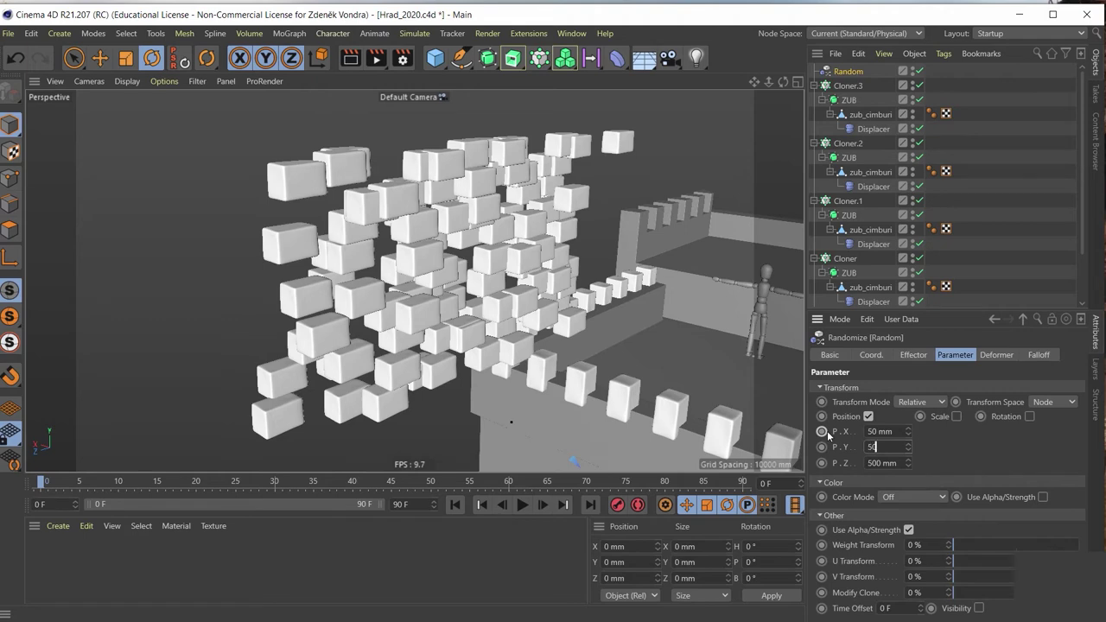
pyautogui.press('Tab')
pyautogui.write('50')
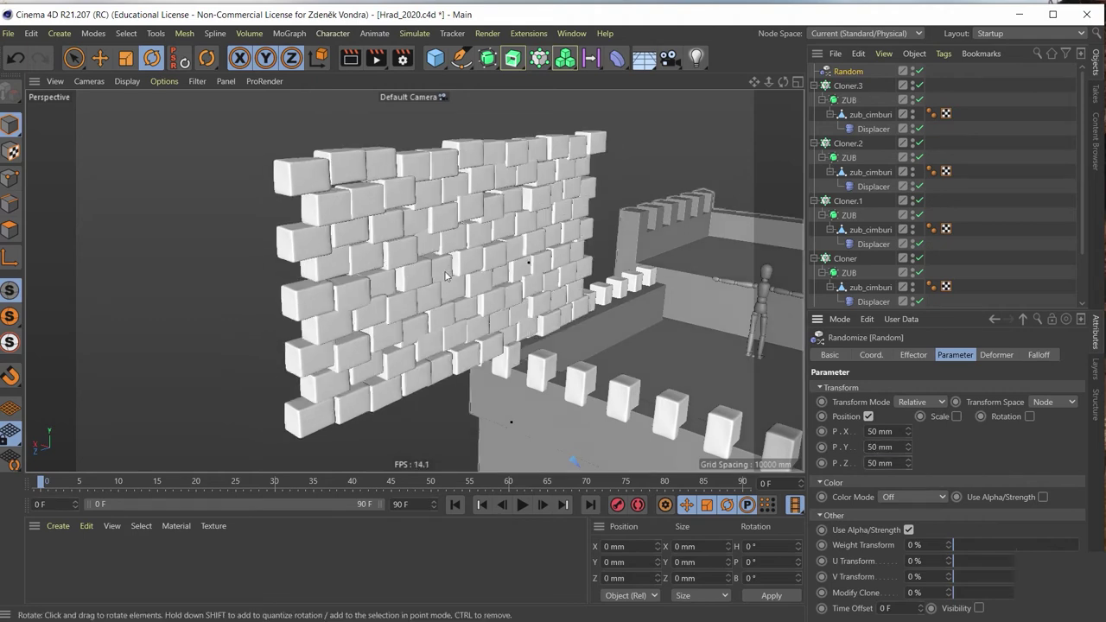
pyautogui.moveTo(449, 272)
pyautogui.keyDown('alt'); pyautogui.mouseDown()
pyautogui.moveTo(374, 232)
pyautogui.moveTo(577, 223)
pyautogui.mouseUp(); pyautogui.keyUp('alt')
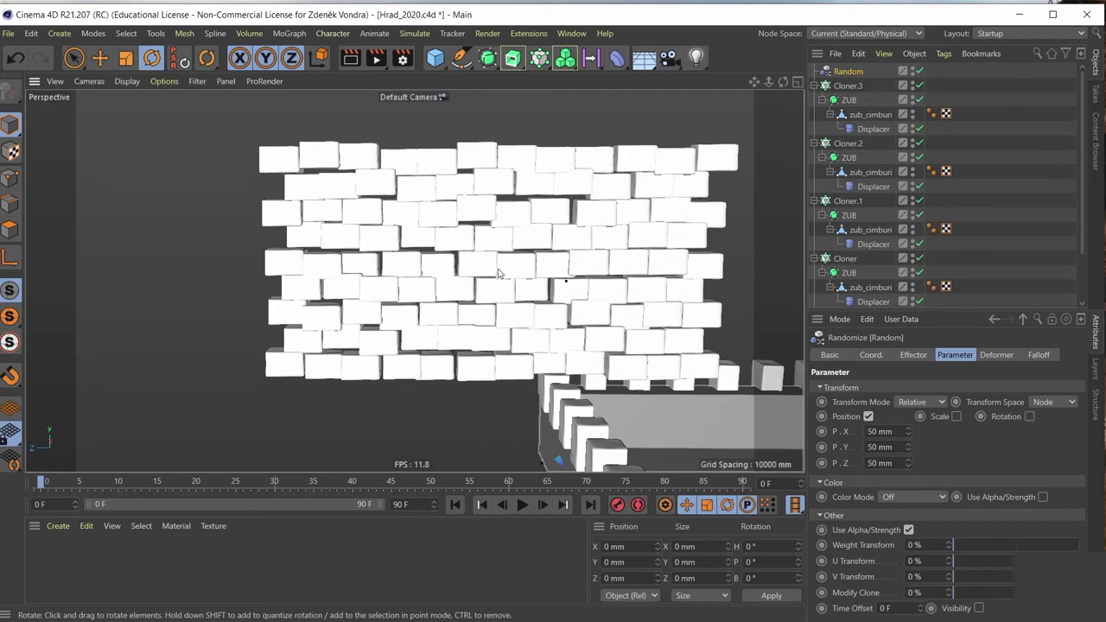
pyautogui.keyDown('alt'); pyautogui.moveTo(498, 273); pyautogui.dragTo(566, 156); pyautogui.keyUp('alt')
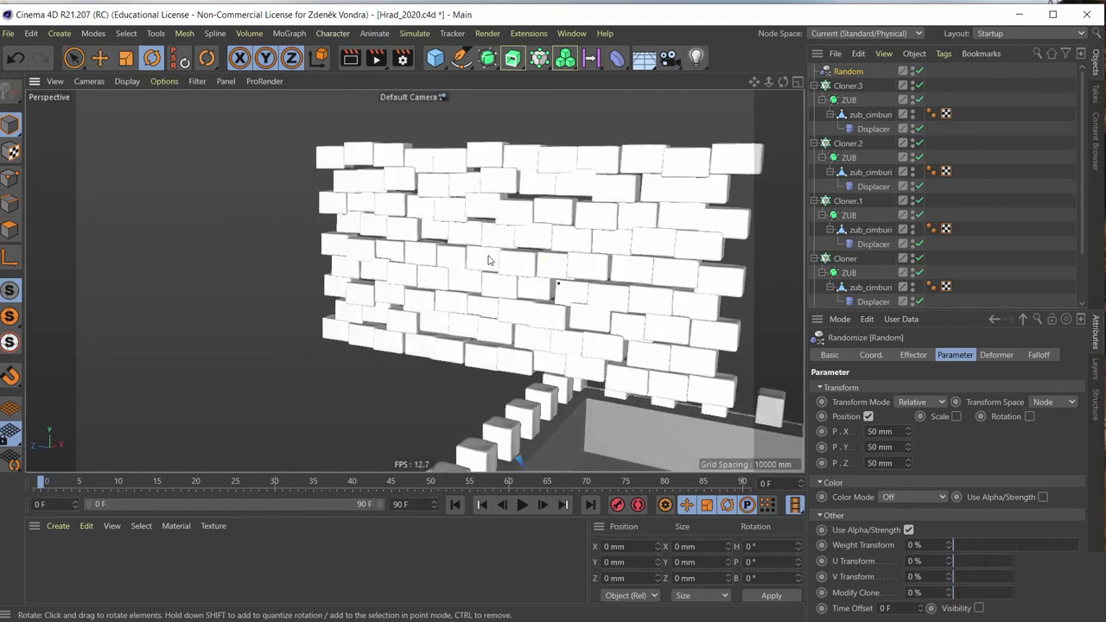
pyautogui.moveTo(488, 259)
pyautogui.keyDown('alt'); pyautogui.mouseDown()
pyautogui.moveTo(443, 288)
pyautogui.moveTo(424, 266)
pyautogui.mouseUp(); pyautogui.keyUp('alt')
pyautogui.scroll(5, 424, 266)
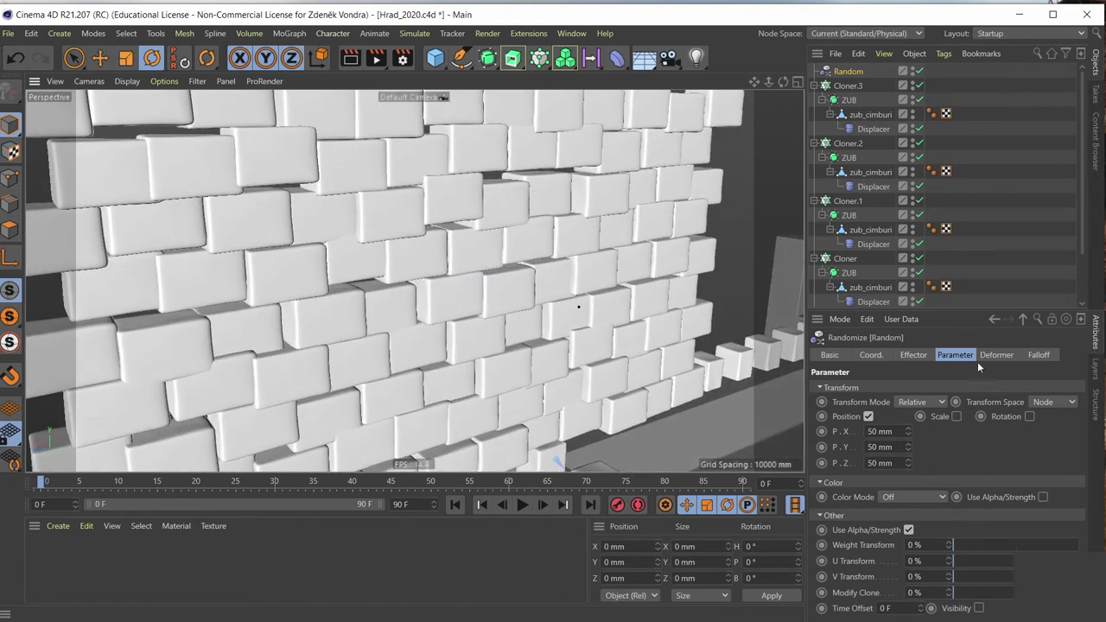
# Lower the Random effector's strength to 31%
pyautogui.click(918, 355)
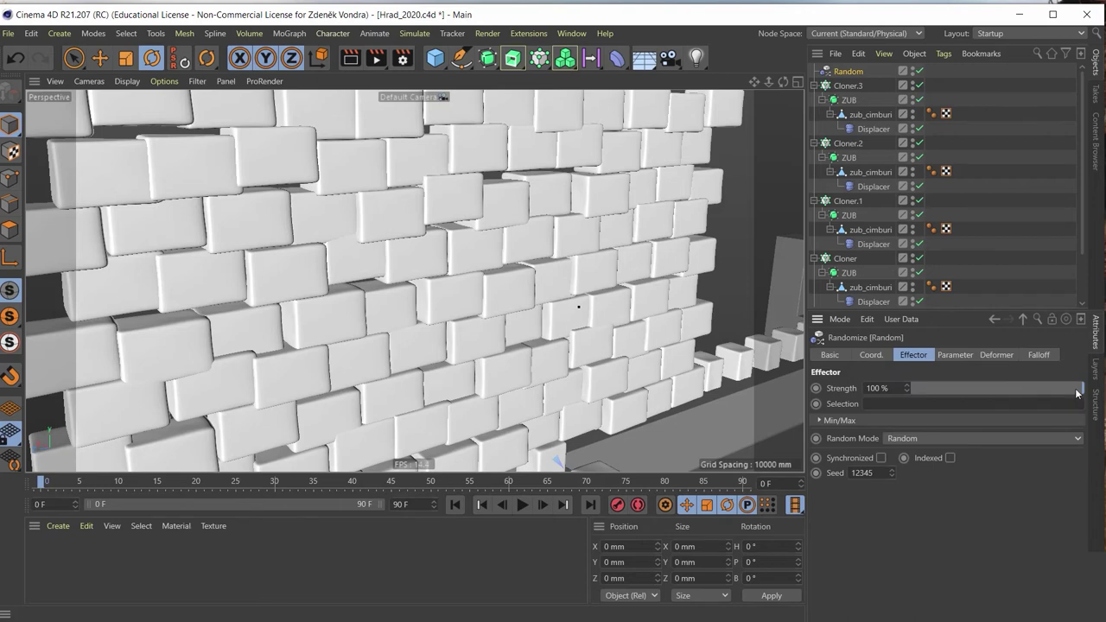
pyautogui.moveTo(1077, 393)
pyautogui.mouseDown()
pyautogui.moveTo(951, 389)
pyautogui.moveTo(965, 390)
pyautogui.mouseUp()
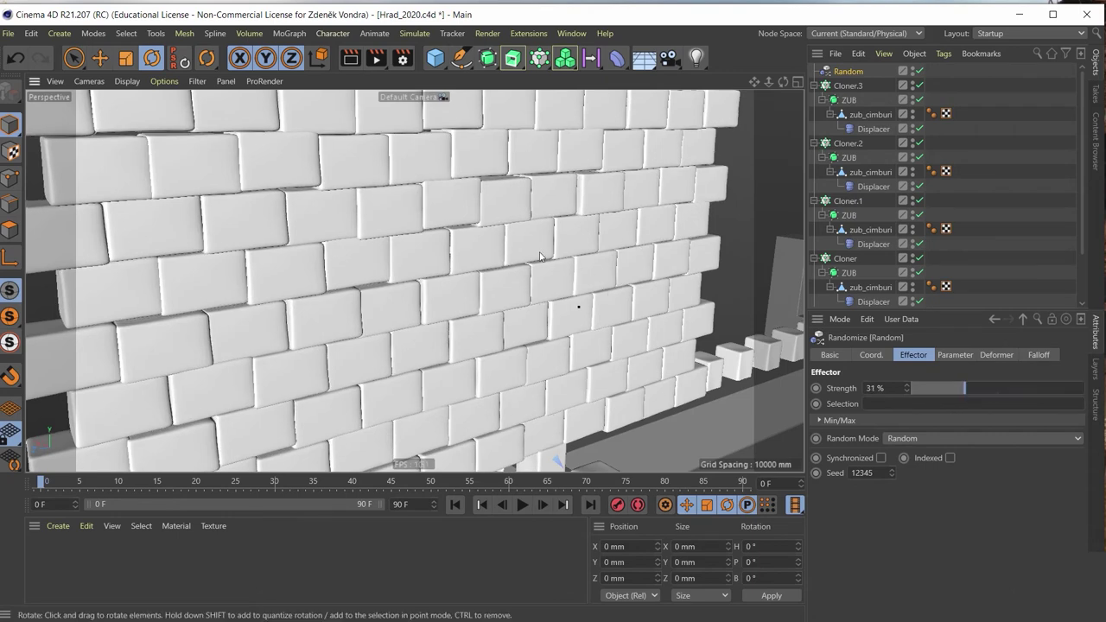
pyautogui.moveTo(540, 256)
pyautogui.keyDown('alt'); pyautogui.mouseDown()
pyautogui.moveTo(444, 239)
pyautogui.moveTo(565, 303)
pyautogui.moveTo(536, 279)
pyautogui.mouseUp(); pyautogui.keyUp('alt')
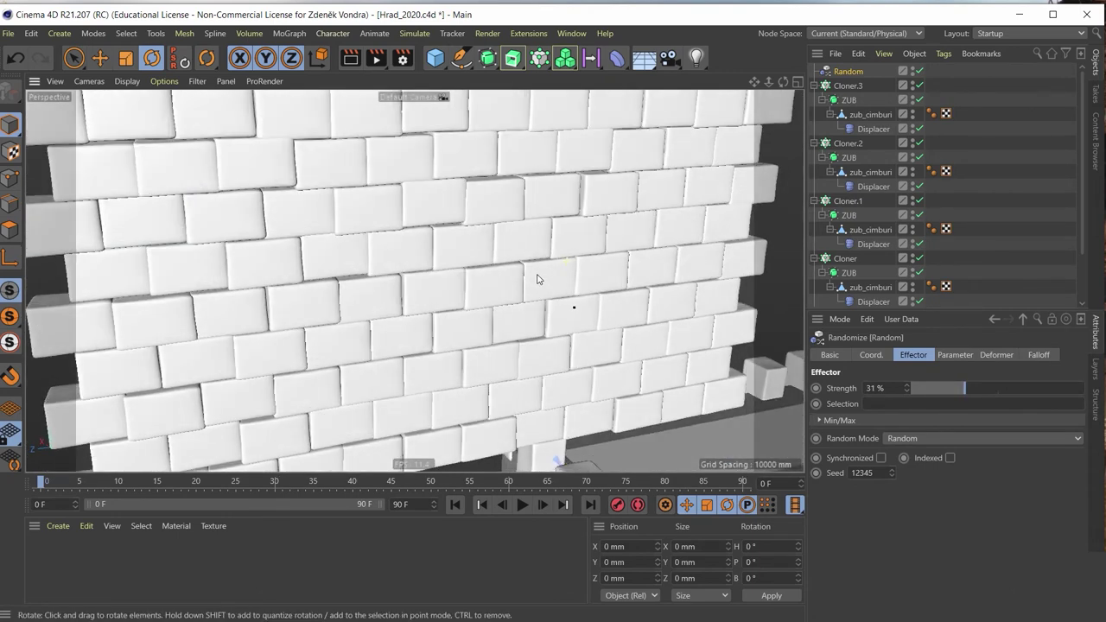
# Enable random rotation of 2° on heading, pitch and bank
pyautogui.click(956, 355)
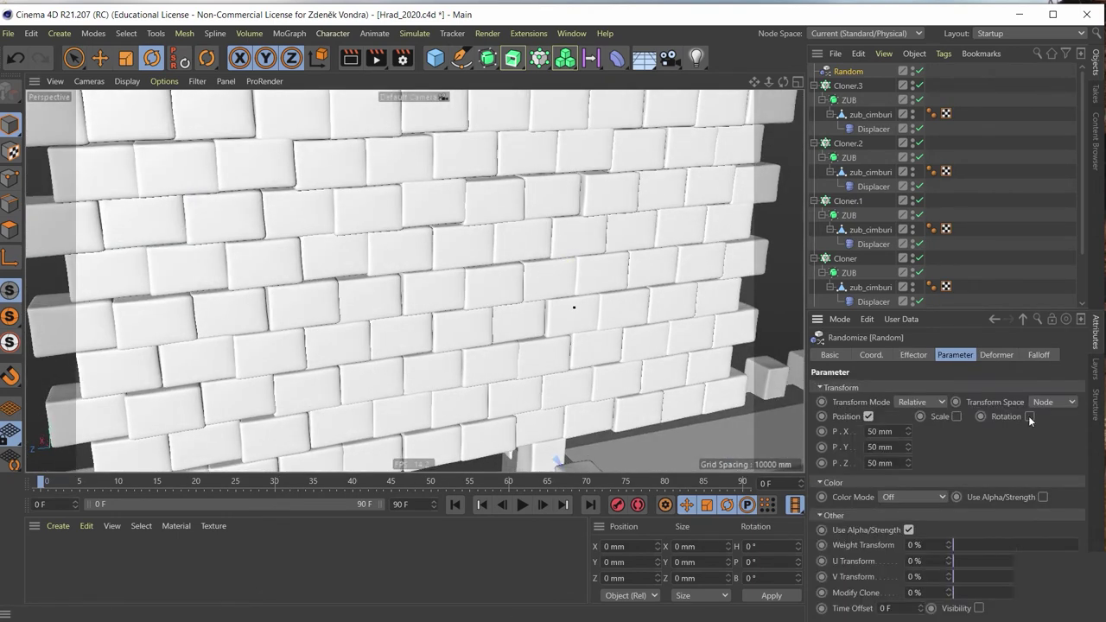
pyautogui.click(1029, 416)
pyautogui.click(1031, 431)
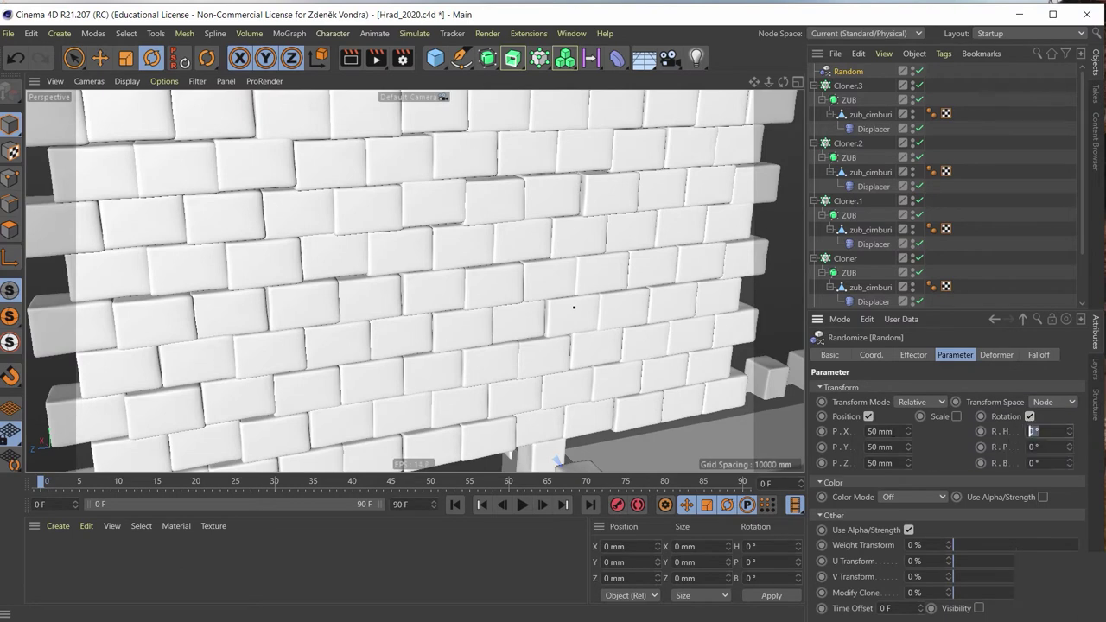
pyautogui.write('2')
pyautogui.press('Tab')
pyautogui.write('2')
pyautogui.press('Tab')
pyautogui.write('2')
pyautogui.press('Return')
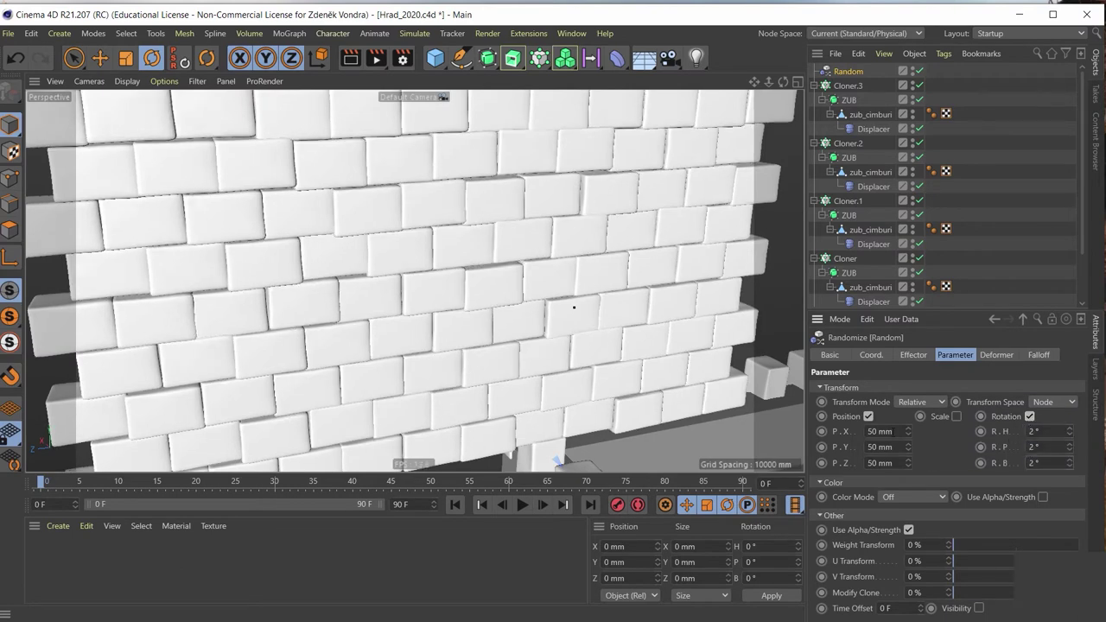
pyautogui.moveTo(573, 306)
pyautogui.keyDown('alt'); pyautogui.mouseDown()
pyautogui.moveTo(538, 190)
pyautogui.moveTo(605, 228)
pyautogui.moveTo(552, 294)
pyautogui.mouseUp(); pyautogui.keyUp('alt')
# Enable uniform random scaling with a 0.2 variation
pyautogui.click(954, 416)
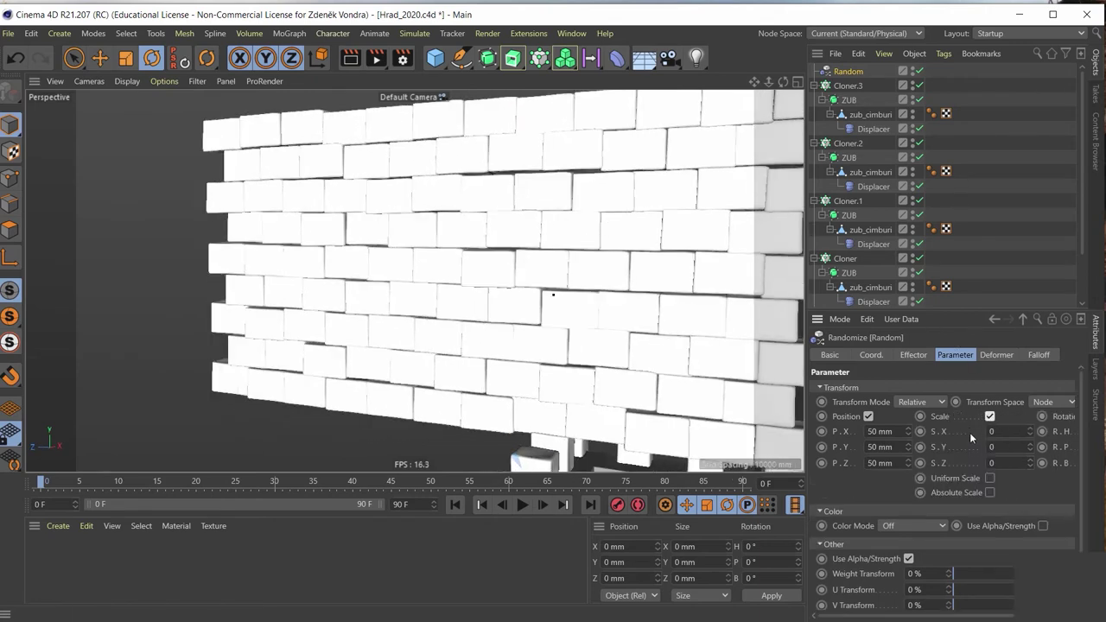
pyautogui.click(990, 479)
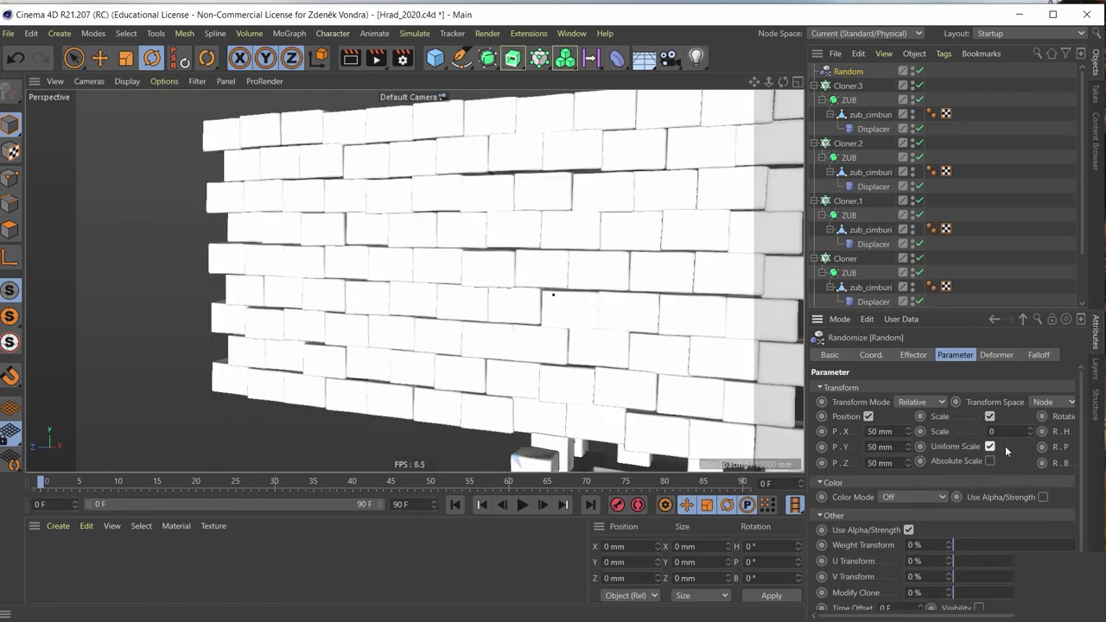
pyautogui.click(992, 431)
pyautogui.write('.2')
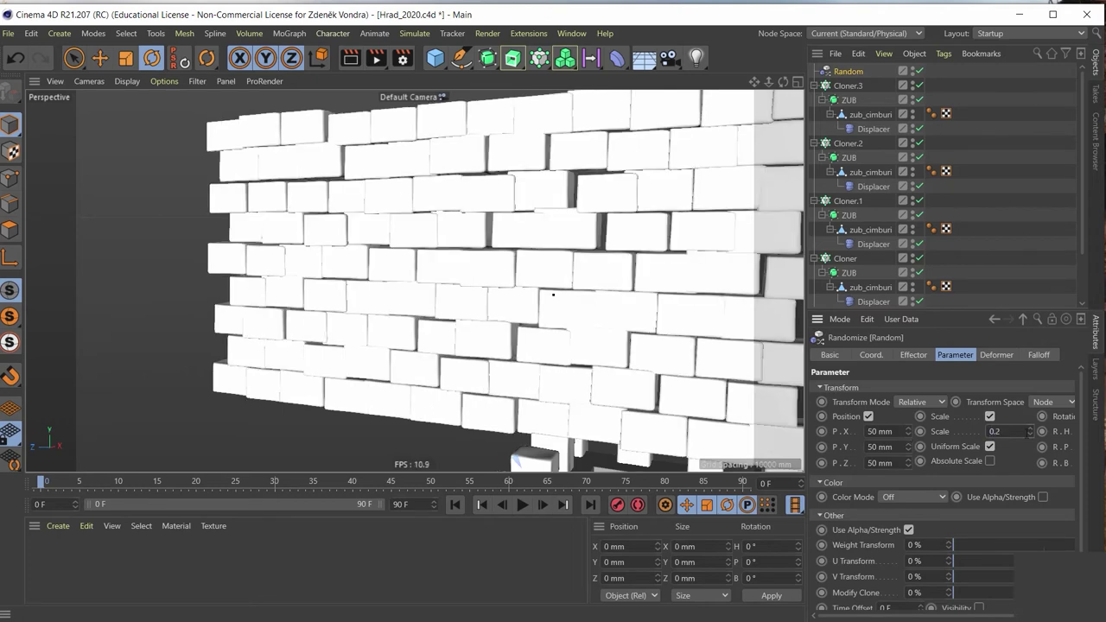
pyautogui.moveTo(640, 293)
pyautogui.keyDown('alt'); pyautogui.mouseDown()
pyautogui.moveTo(702, 287)
pyautogui.moveTo(531, 225)
pyautogui.moveTo(636, 229)
pyautogui.mouseUp(); pyautogui.keyUp('alt')
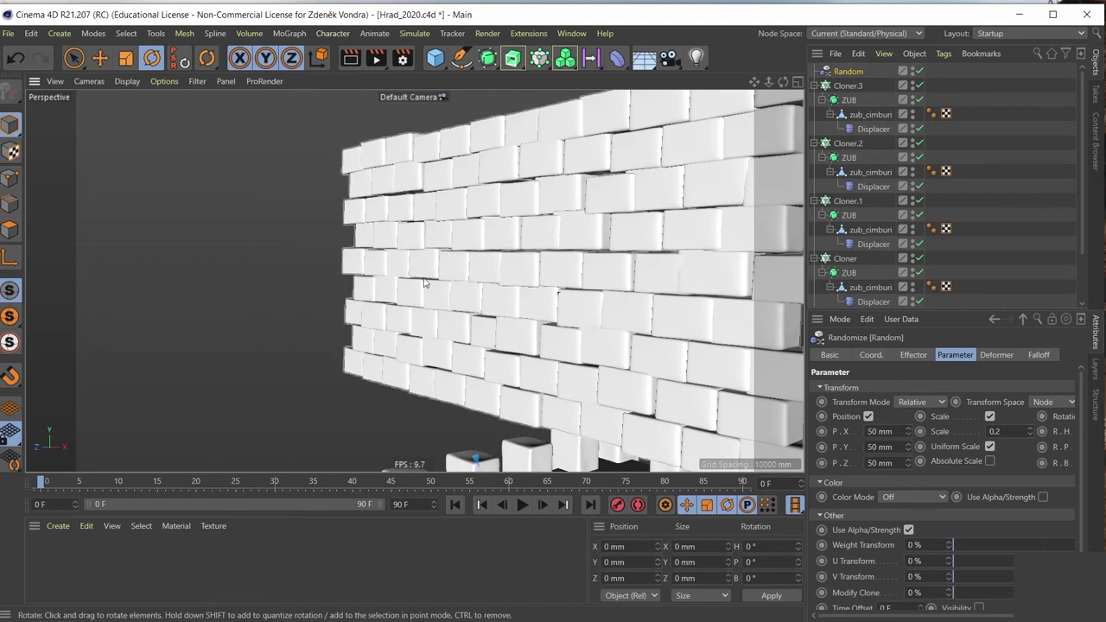
pyautogui.moveTo(424, 281)
pyautogui.keyDown('alt'); pyautogui.mouseDown()
pyautogui.moveTo(421, 295)
pyautogui.moveTo(345, 295)
pyautogui.moveTo(419, 260)
pyautogui.moveTo(491, 339)
pyautogui.moveTo(564, 358)
pyautogui.moveTo(412, 289)
pyautogui.moveTo(476, 298)
pyautogui.moveTo(587, 375)
pyautogui.moveTo(619, 252)
pyautogui.mouseUp(); pyautogui.keyUp('alt')
# Delete the Cloner.3 brick wall and frame the tower's arched gateway in the viewport
pyautogui.click(848, 86)
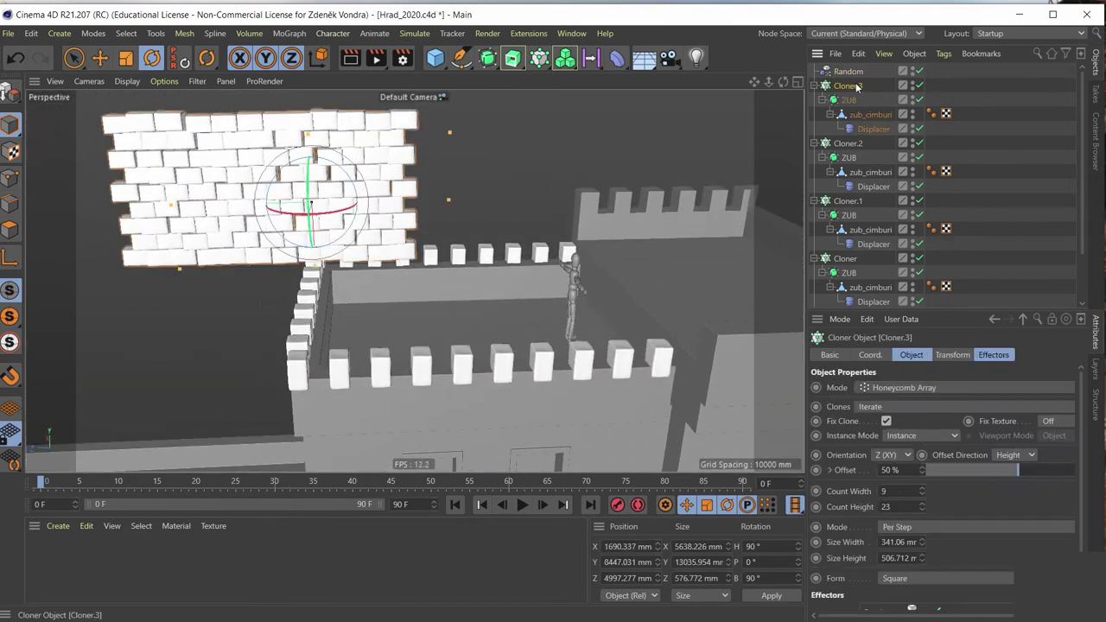
pyautogui.press('Delete')
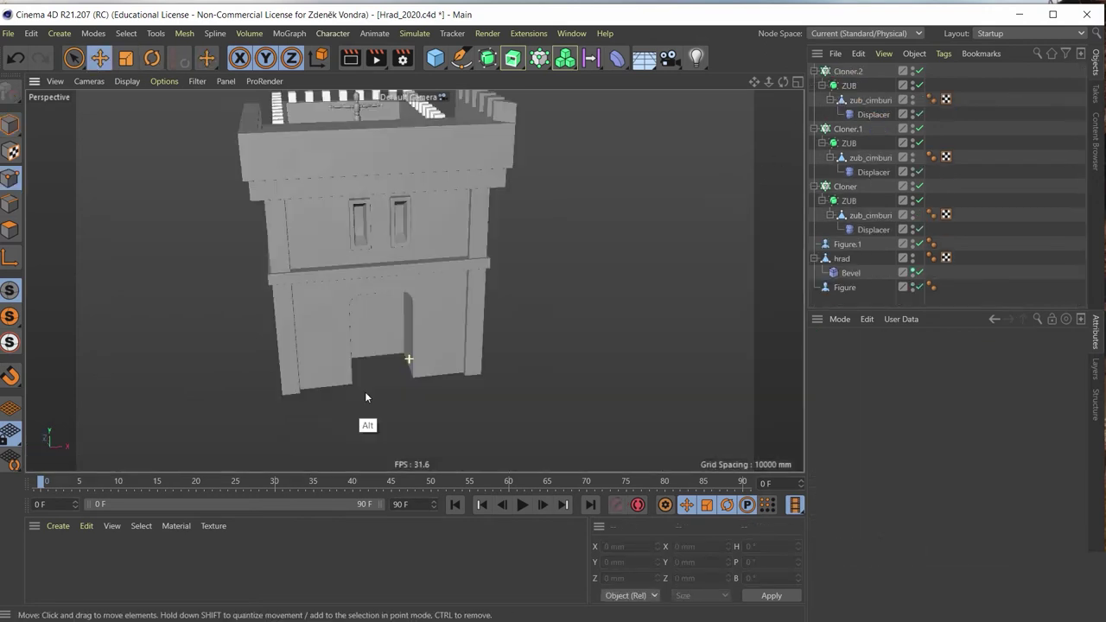
pyautogui.moveTo(364, 391)
pyautogui.keyDown('alt'); pyautogui.mouseDown()
pyautogui.moveTo(366, 327)
pyautogui.moveTo(346, 349)
pyautogui.mouseUp(); pyautogui.keyUp('alt')
pyautogui.moveTo(345, 347)
pyautogui.keyDown('alt'); pyautogui.mouseDown(button='right')
pyautogui.moveTo(307, 344)
pyautogui.moveTo(361, 311)
pyautogui.moveTo(359, 345)
pyautogui.mouseUp(button='right'); pyautogui.keyUp('alt')
pyautogui.moveTo(359, 354)
pyautogui.keyDown('alt'); pyautogui.mouseDown()
pyautogui.moveTo(335, 284)
pyautogui.moveTo(382, 278)
pyautogui.moveTo(379, 294)
pyautogui.mouseUp(); pyautogui.keyUp('alt')
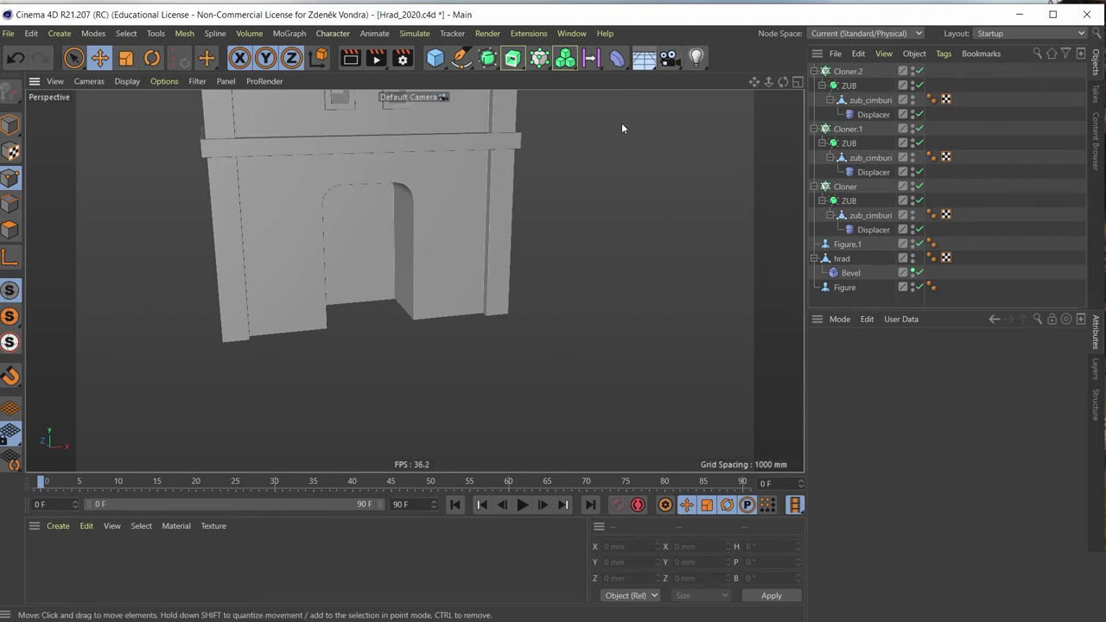
# Add a cube sized 300 × 300 × 300 mm
pyautogui.click(442, 63)
pyautogui.click(557, 144)
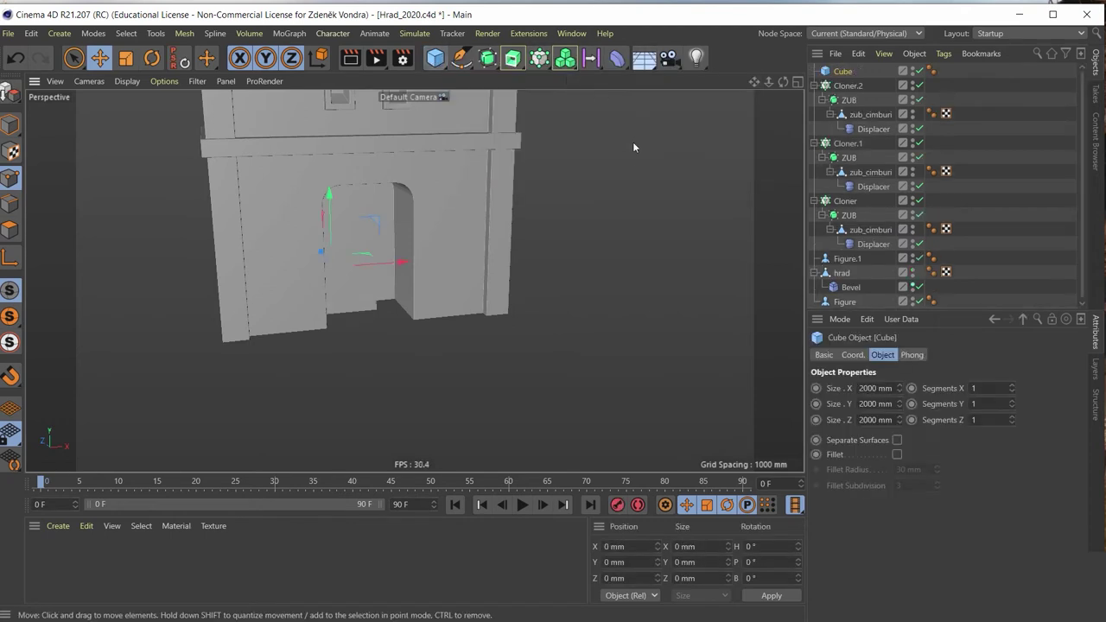
pyautogui.click(875, 388)
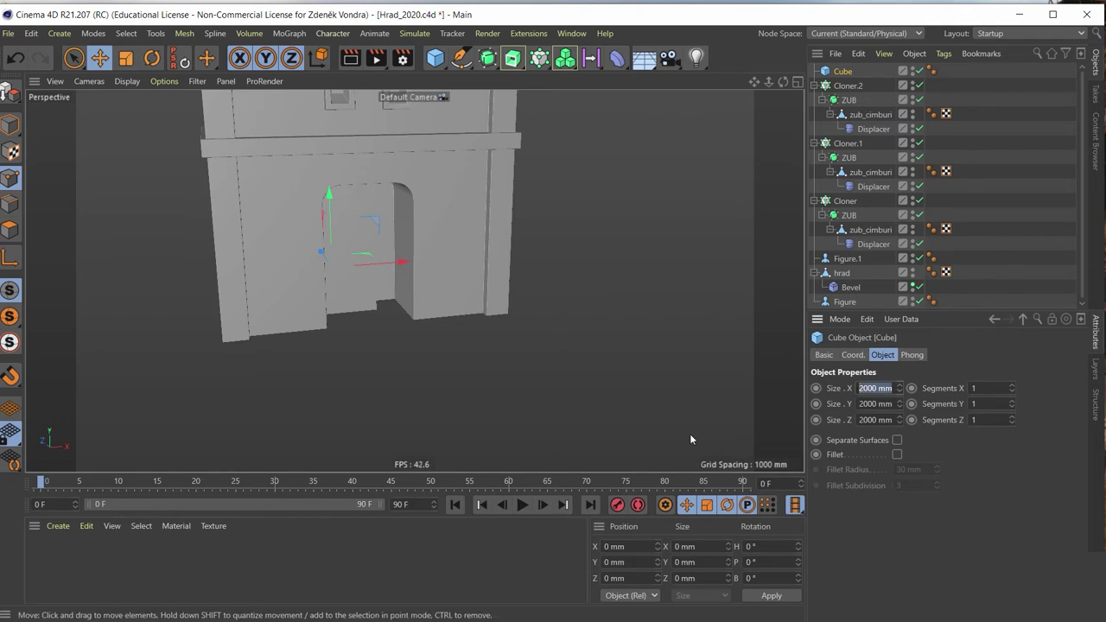
pyautogui.write('1')
pyautogui.press('Tab')
pyautogui.write('3')
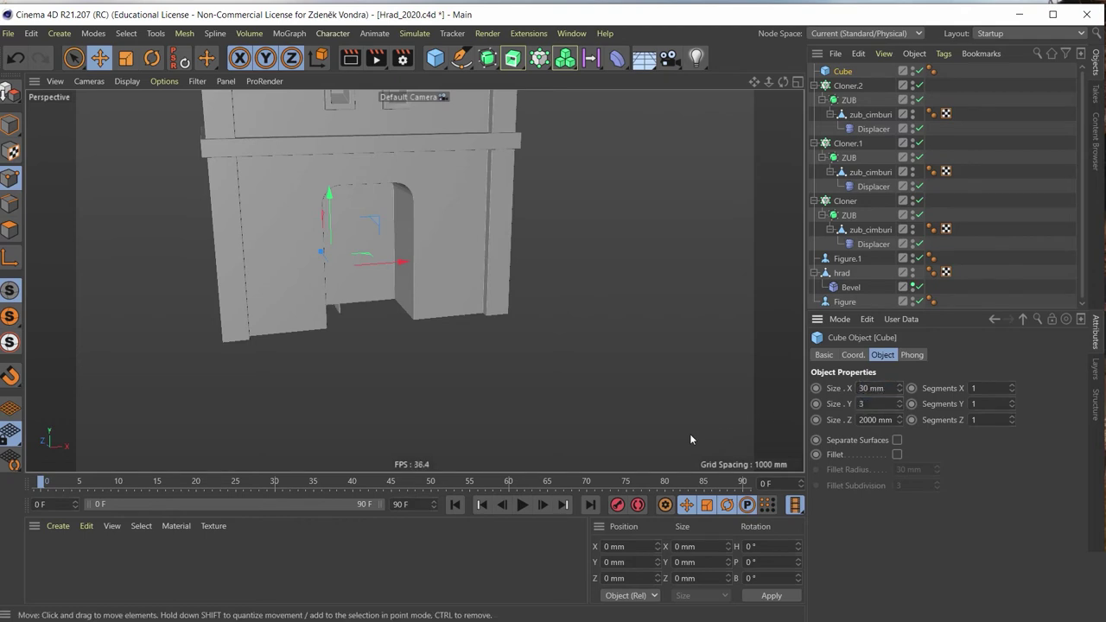
pyautogui.press('BackSpace')
pyautogui.press('BackSpace')
pyautogui.press('Tab')
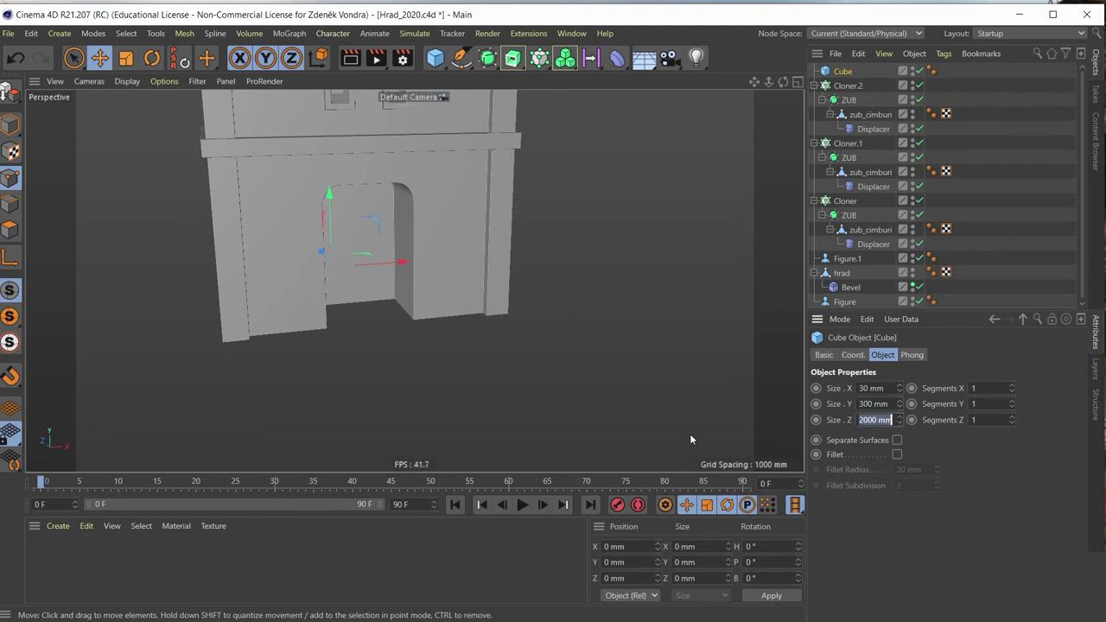
pyautogui.write('300')
pyautogui.click(874, 388)
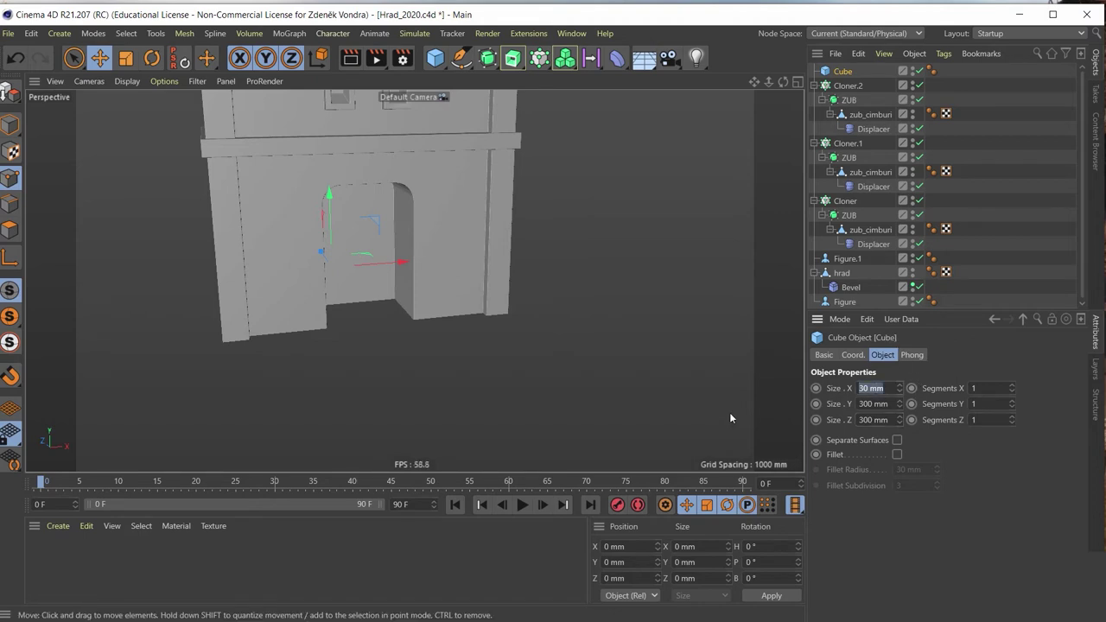
pyautogui.write('300')
pyautogui.press('Return')
# Give the cube 2 segments on X, Y and Z
pyautogui.keyDown('alt'); pyautogui.moveTo(373, 338); pyautogui.dragTo(462, 352); pyautogui.keyUp('alt')
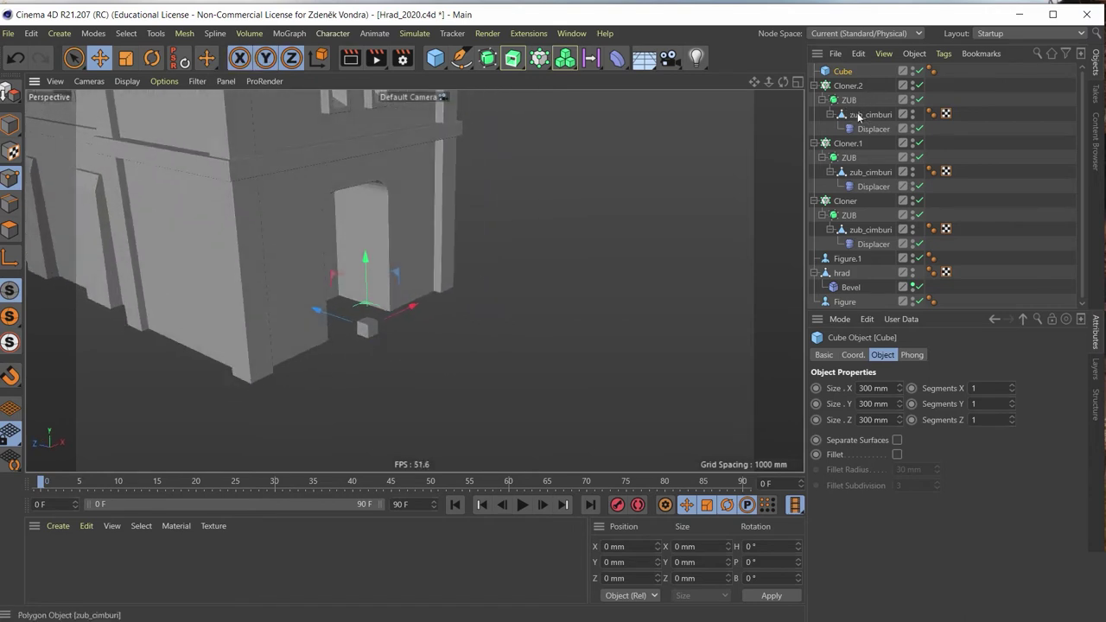
pyautogui.click(1011, 385)
pyautogui.click(1012, 401)
pyautogui.click(1011, 416)
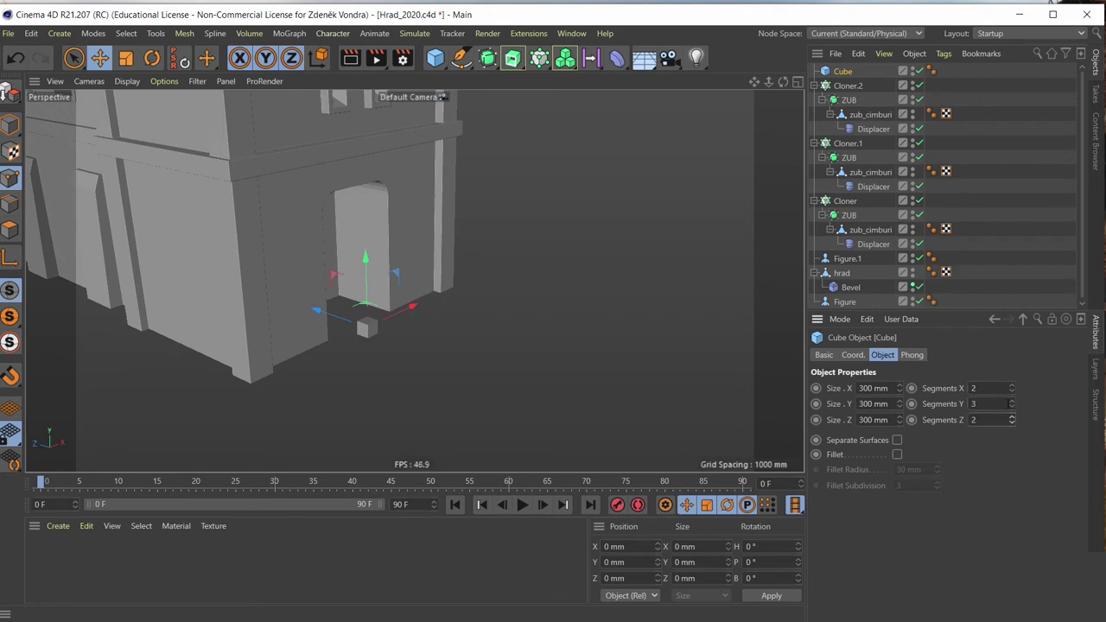
pyautogui.click(1011, 406)
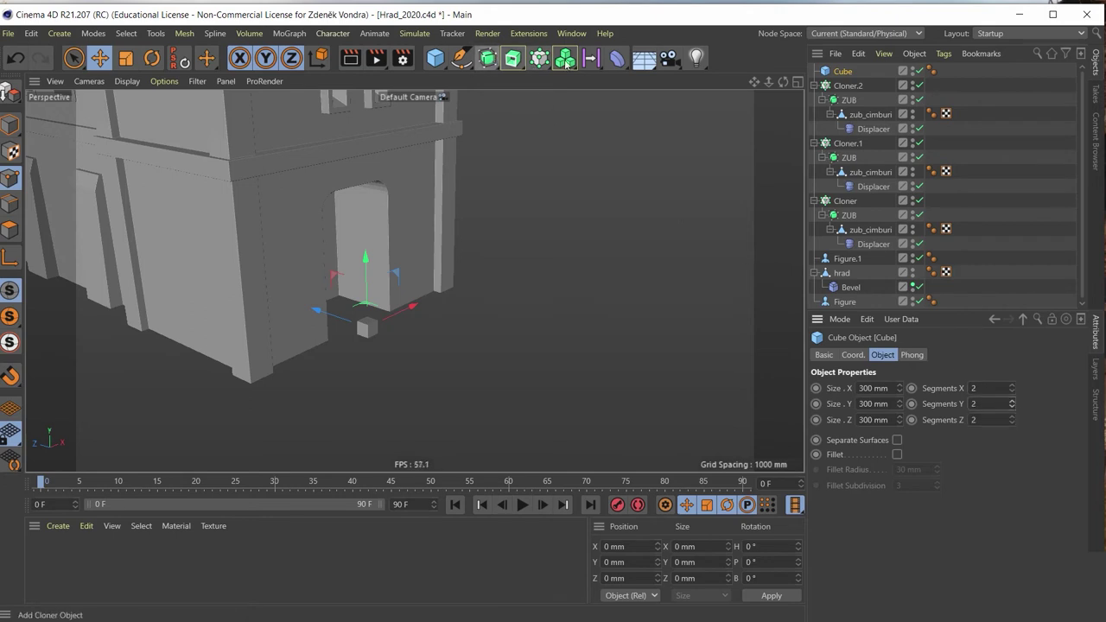
# Smooth the cube with a Subdivision Surface
pyautogui.click(500, 69)
pyautogui.keyDown('alt'); pyautogui.click(553, 80); pyautogui.keyUp('alt')
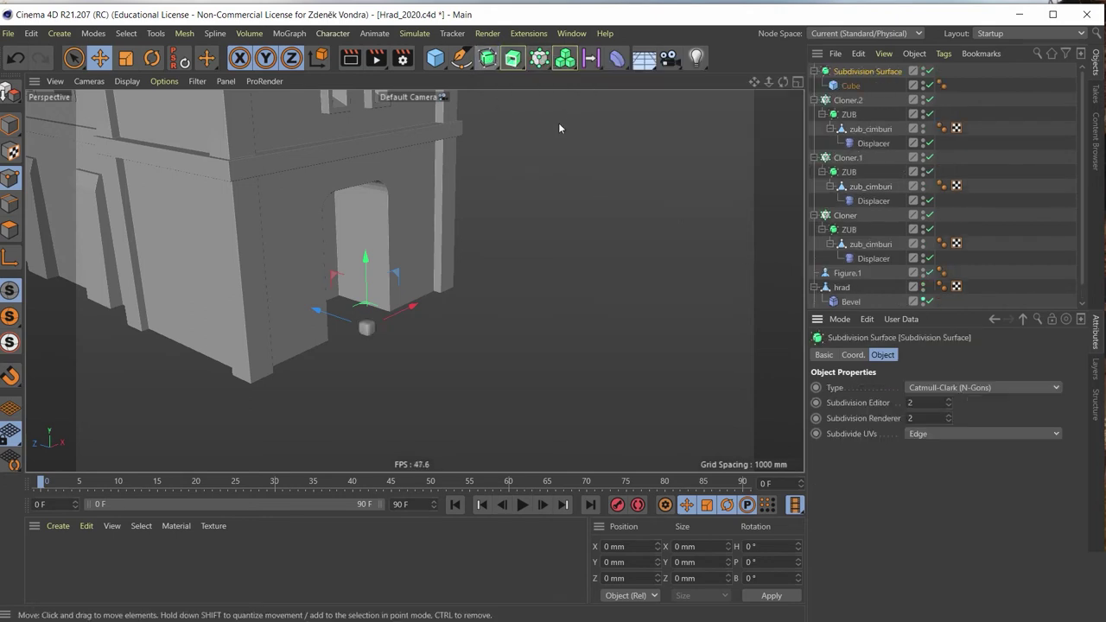
pyautogui.keyDown('alt'); pyautogui.moveTo(355, 350); pyautogui.dragTo(459, 358); pyautogui.keyUp('alt')
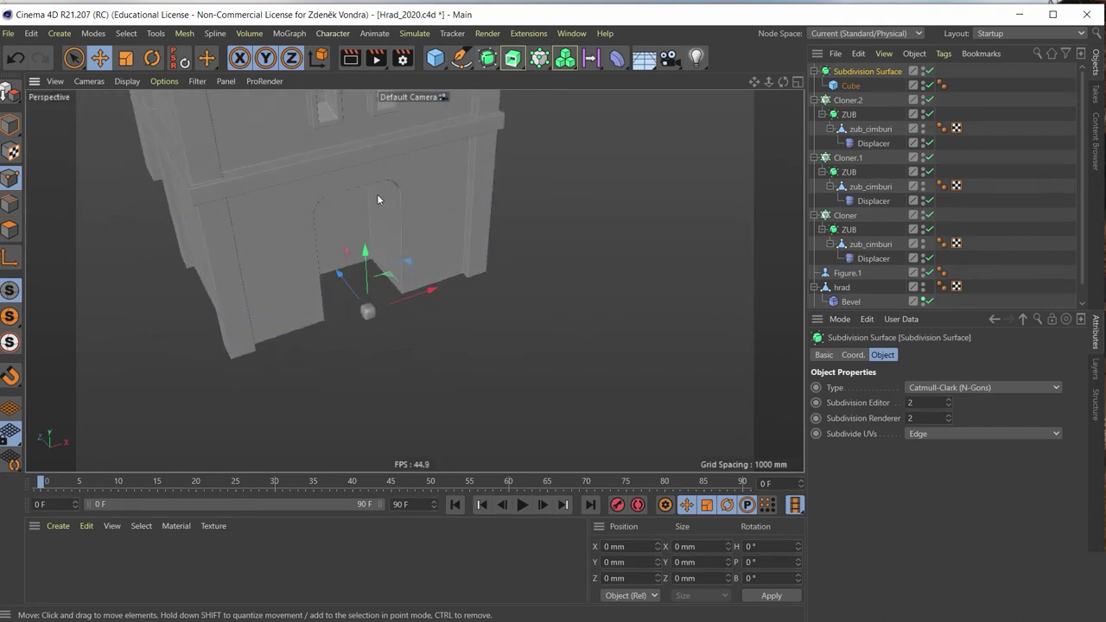
pyautogui.keyDown('alt'); pyautogui.moveTo(357, 354); pyautogui.dragTo(438, 240); pyautogui.keyUp('alt')
# Duplicate the subdivided cube, resize the copy to 471 × 315 mm, and lift it above the original
pyautogui.hotkey('ctrl', 'c')
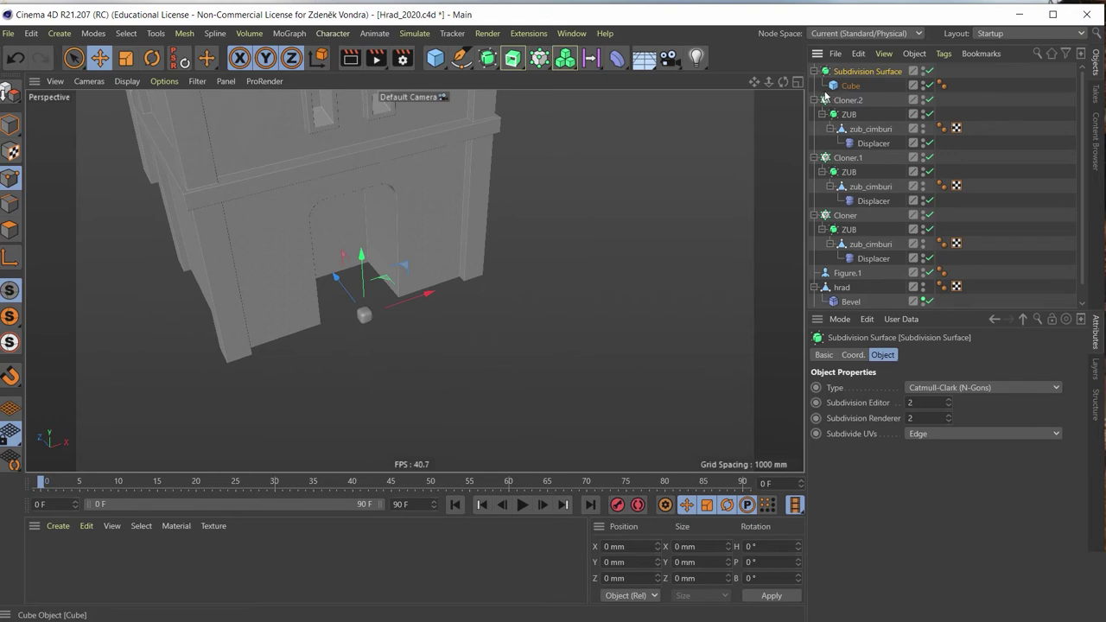
pyautogui.hotkey('ctrl', 'v')
pyautogui.click(852, 87)
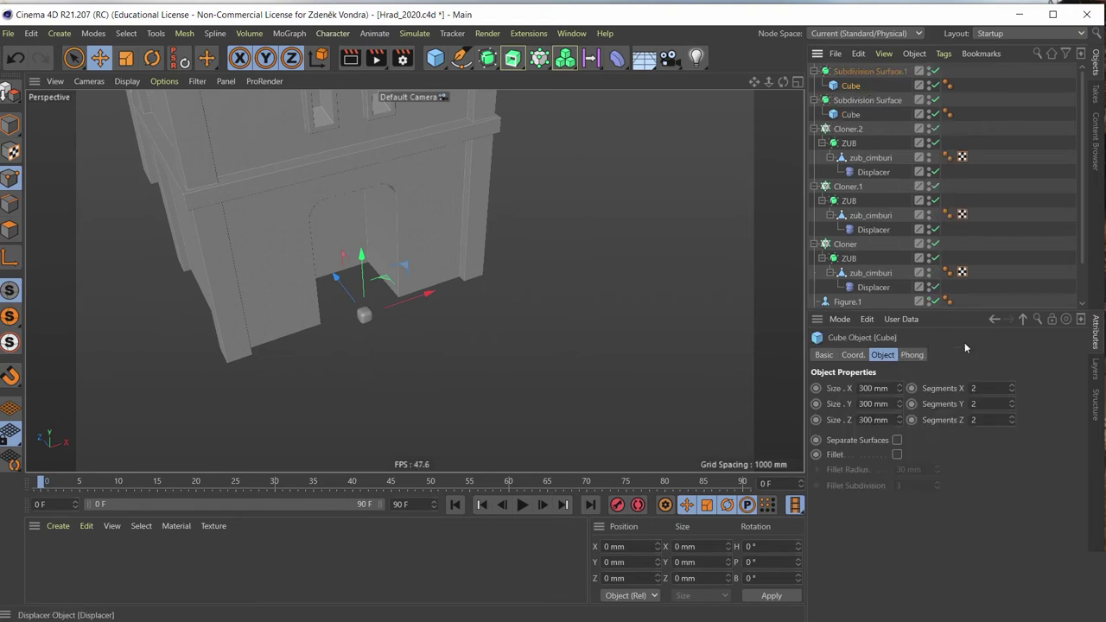
pyautogui.moveTo(899, 408); pyautogui.dragTo(906, 378)
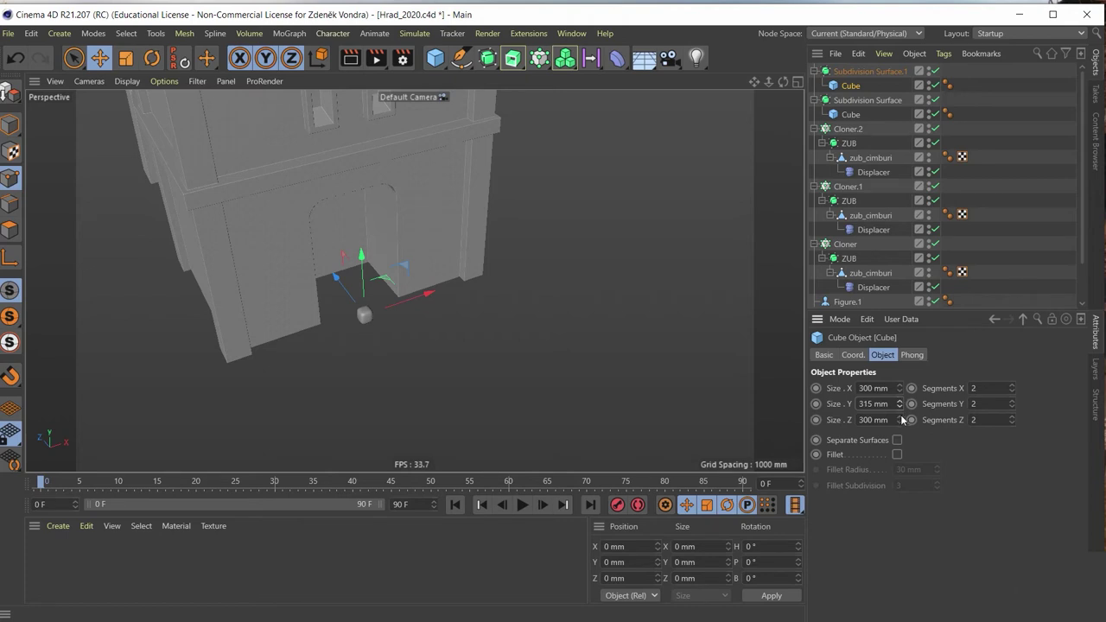
pyautogui.moveTo(899, 388); pyautogui.dragTo(907, 332)
pyautogui.moveTo(363, 254)
pyautogui.mouseDown()
pyautogui.moveTo(365, 323)
pyautogui.moveTo(443, 174)
pyautogui.mouseUp()
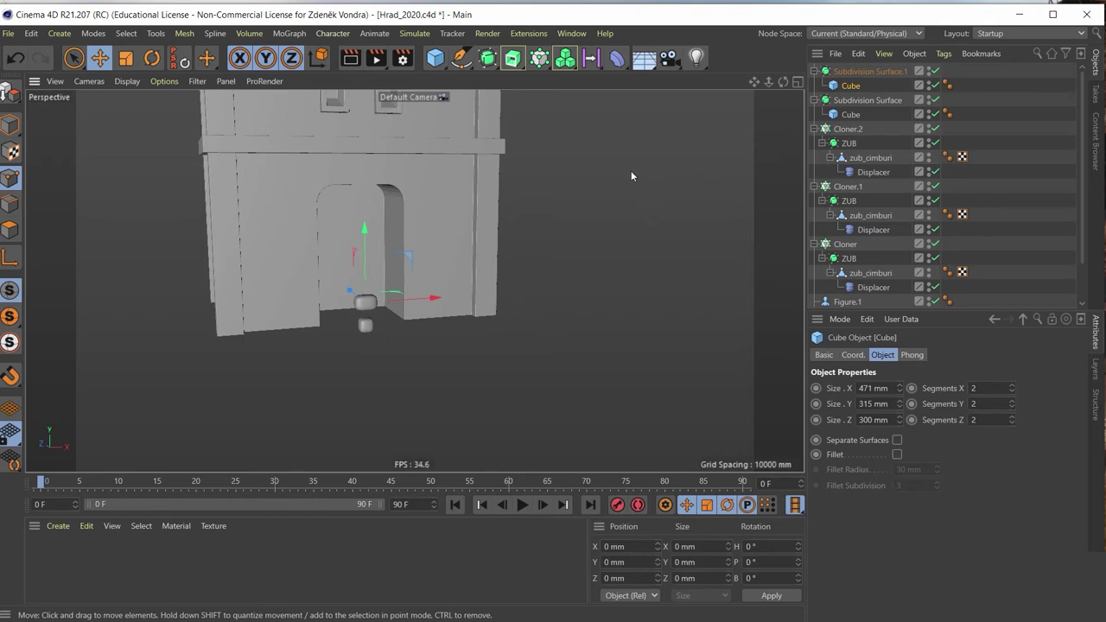
# In the maximized Front view, draw a spline from the doorway's bottom-left corner over its top to bottom-right
pyautogui.click(797, 82)
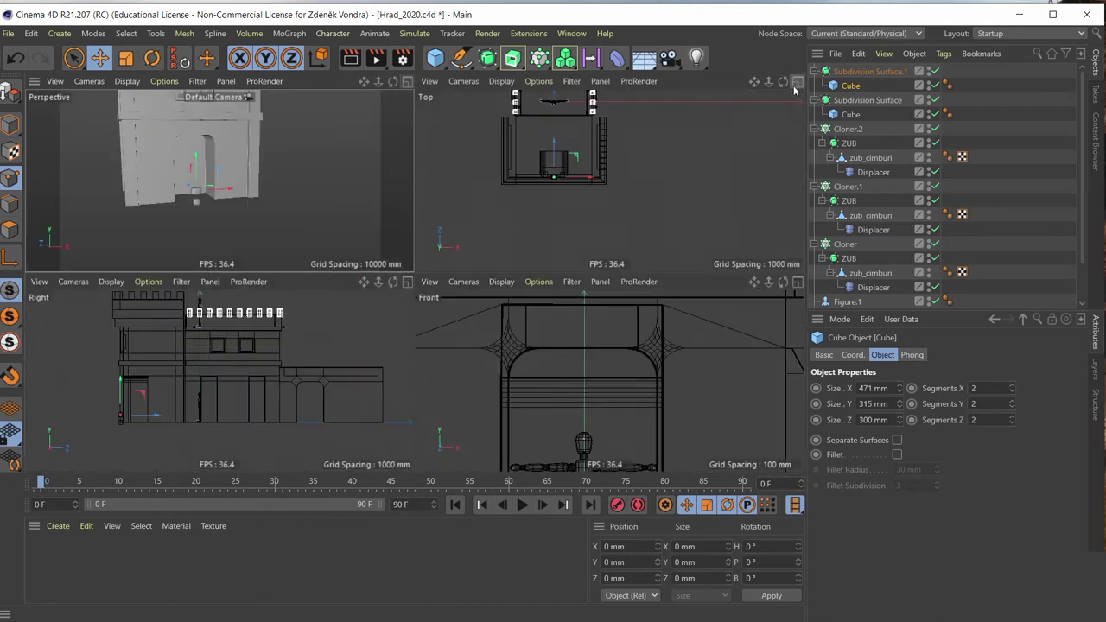
pyautogui.click(797, 283)
pyautogui.scroll(-2, 425, 246)
pyautogui.scroll(-2, 415, 232)
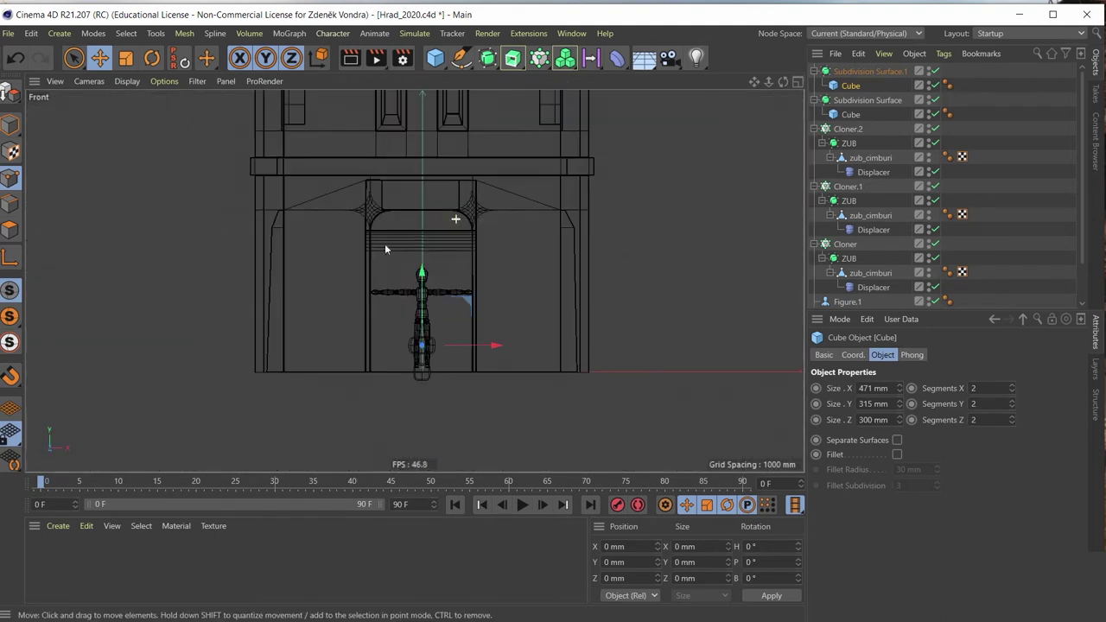
pyautogui.scroll(-1, 336, 290)
pyautogui.scroll(-1, 337, 288)
pyautogui.scroll(-1, 346, 289)
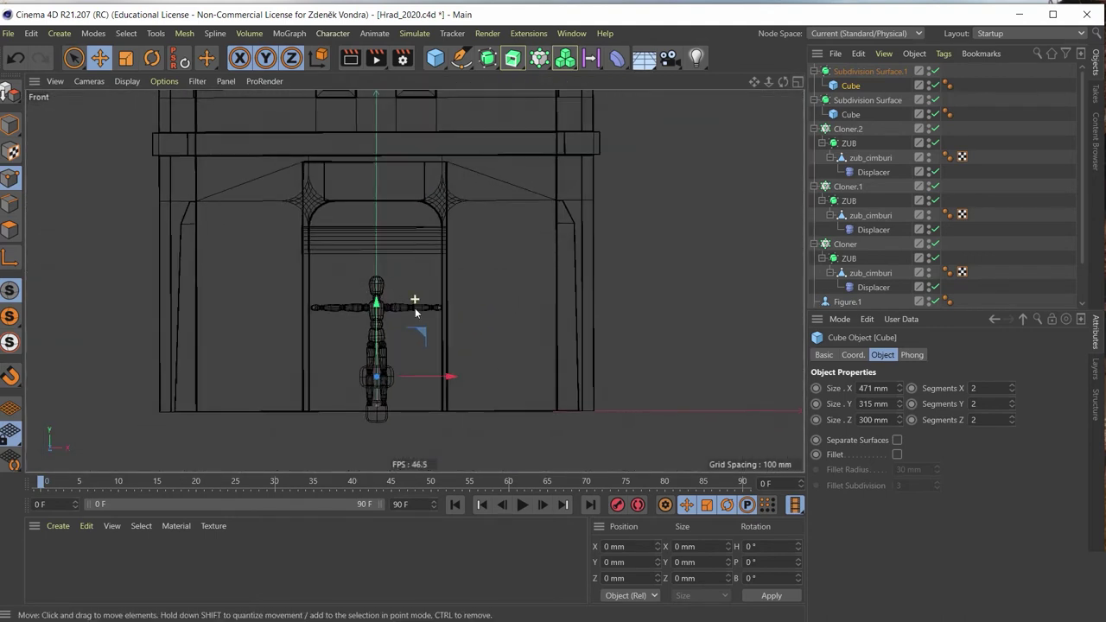
pyautogui.scroll(1, 416, 304)
pyautogui.scroll(-1, 421, 290)
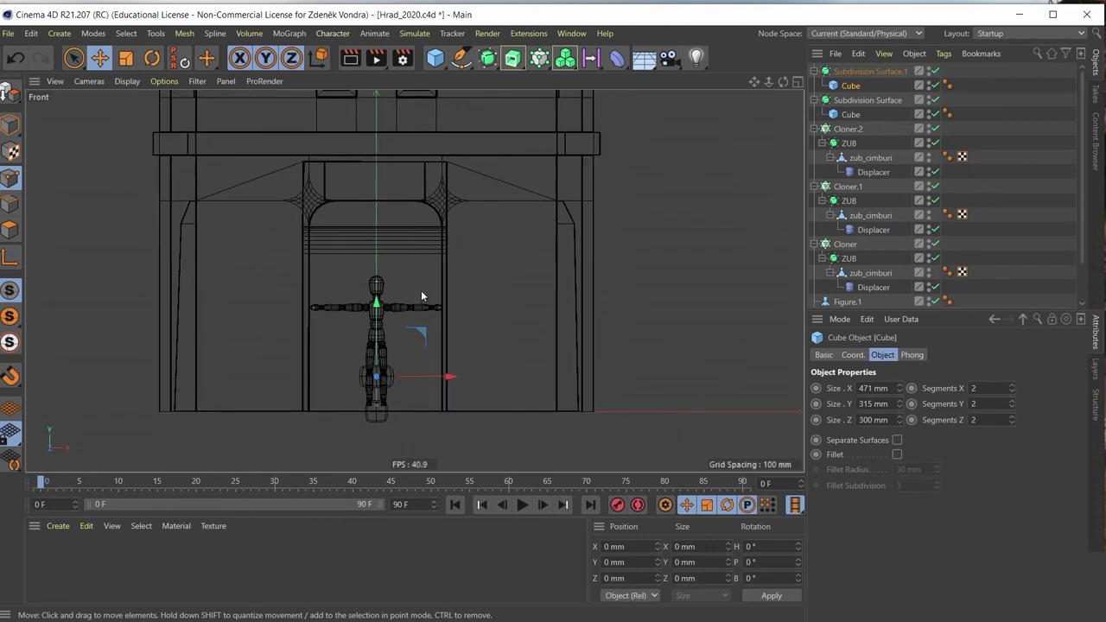
pyautogui.click(462, 57)
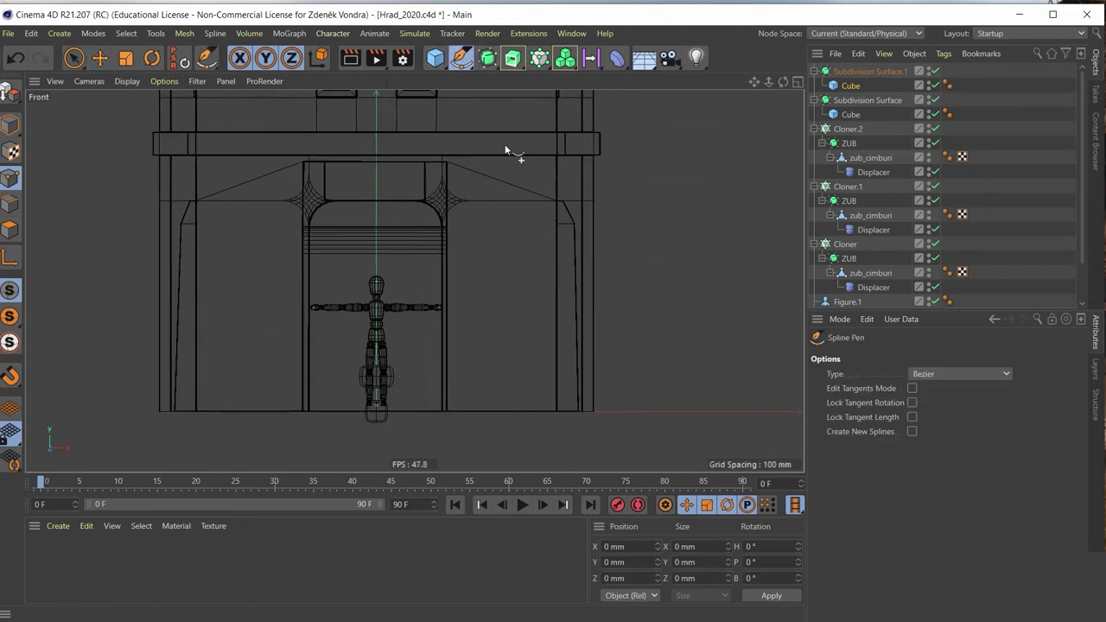
pyautogui.click(309, 413)
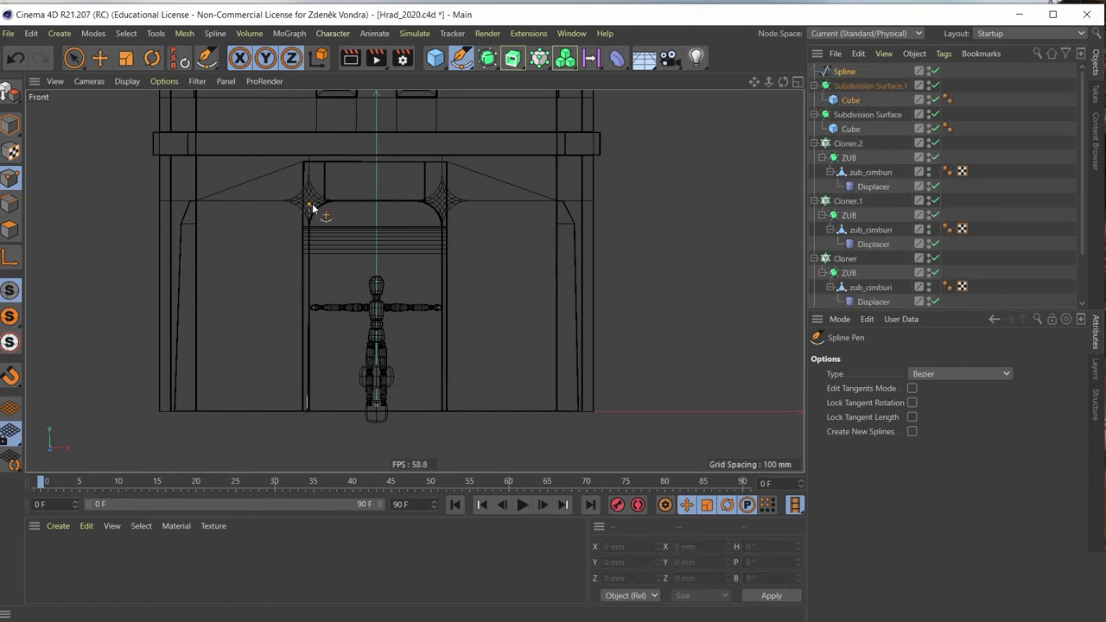
pyautogui.click(442, 202)
pyautogui.click(444, 408)
pyautogui.press('Escape')
# Move the gate spline forward along Z onto the gate wall
pyautogui.click(11, 123)
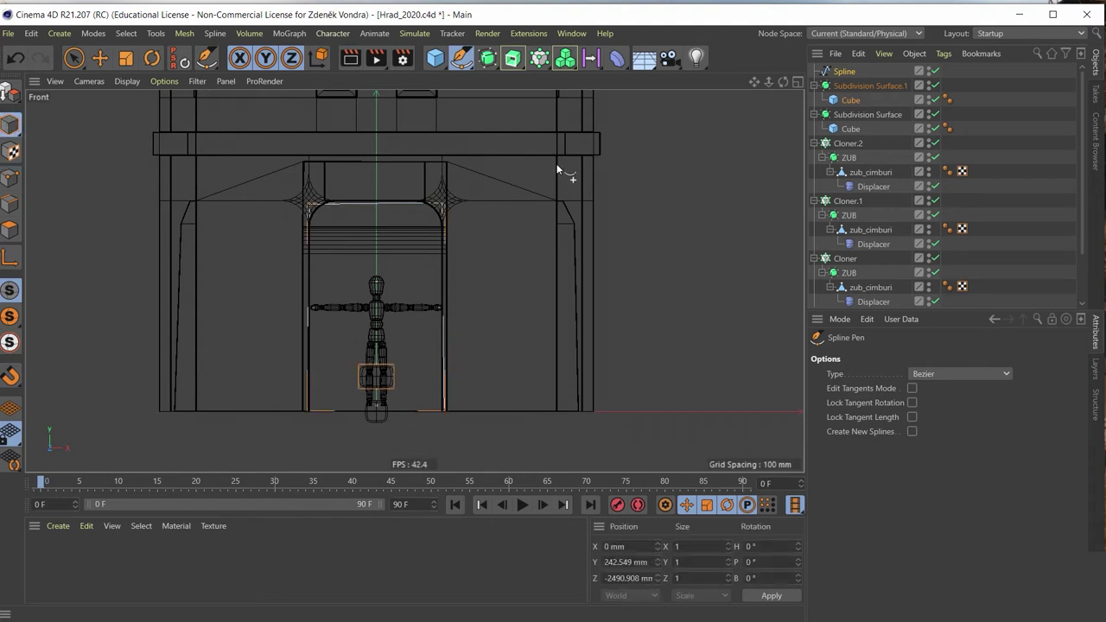
pyautogui.click(796, 82)
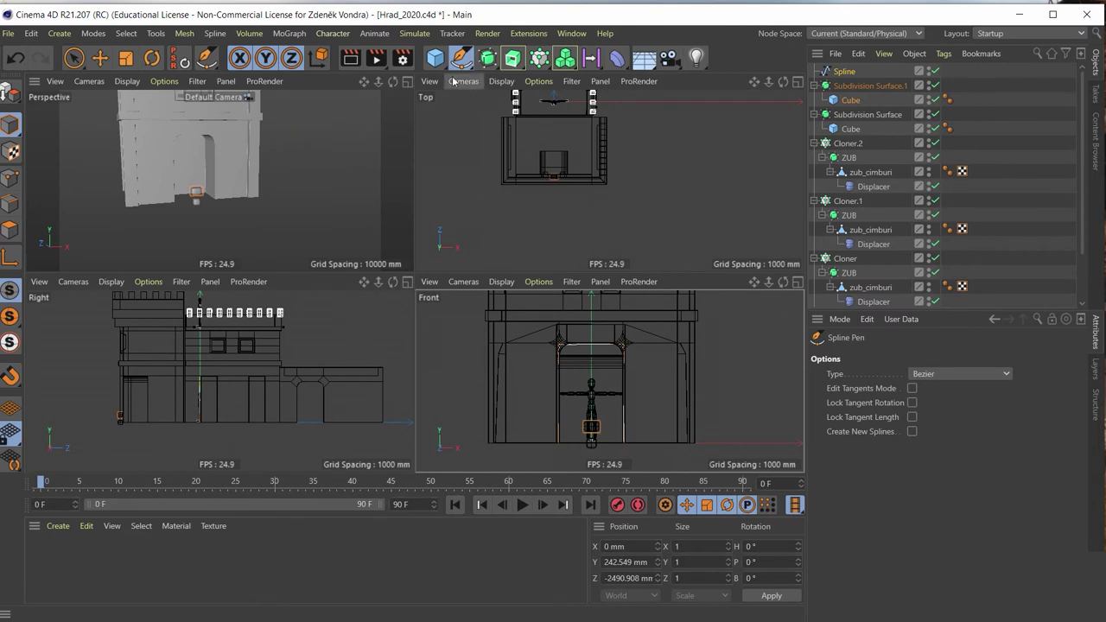
pyautogui.middleClick(384, 244)
pyautogui.keyDown('alt'); pyautogui.moveTo(402, 260); pyautogui.dragTo(379, 181); pyautogui.keyUp('alt')
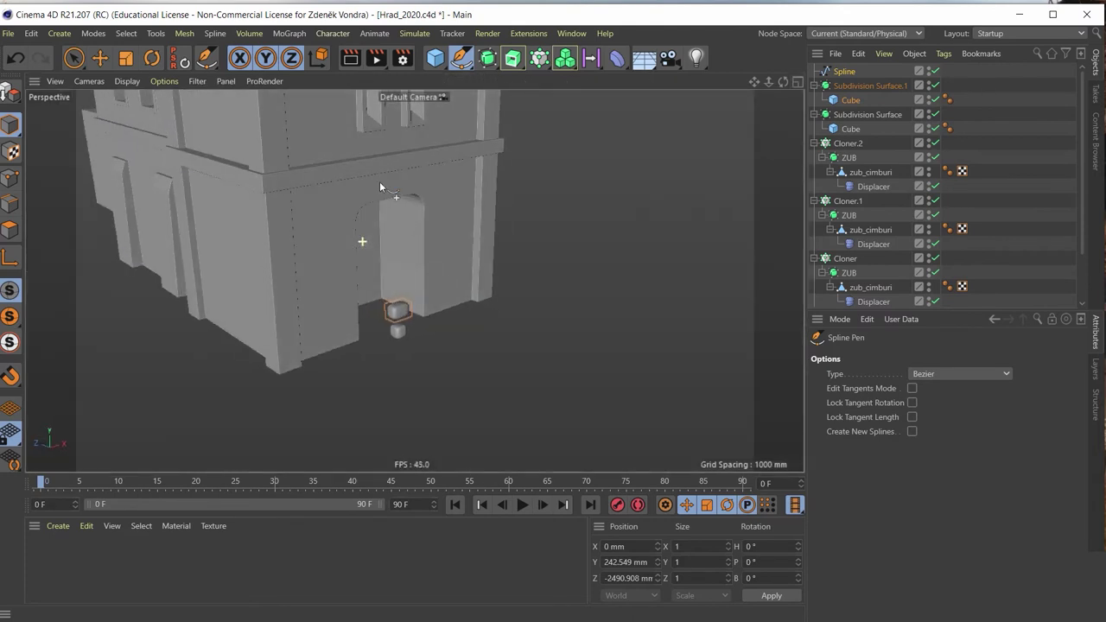
pyautogui.press('e')
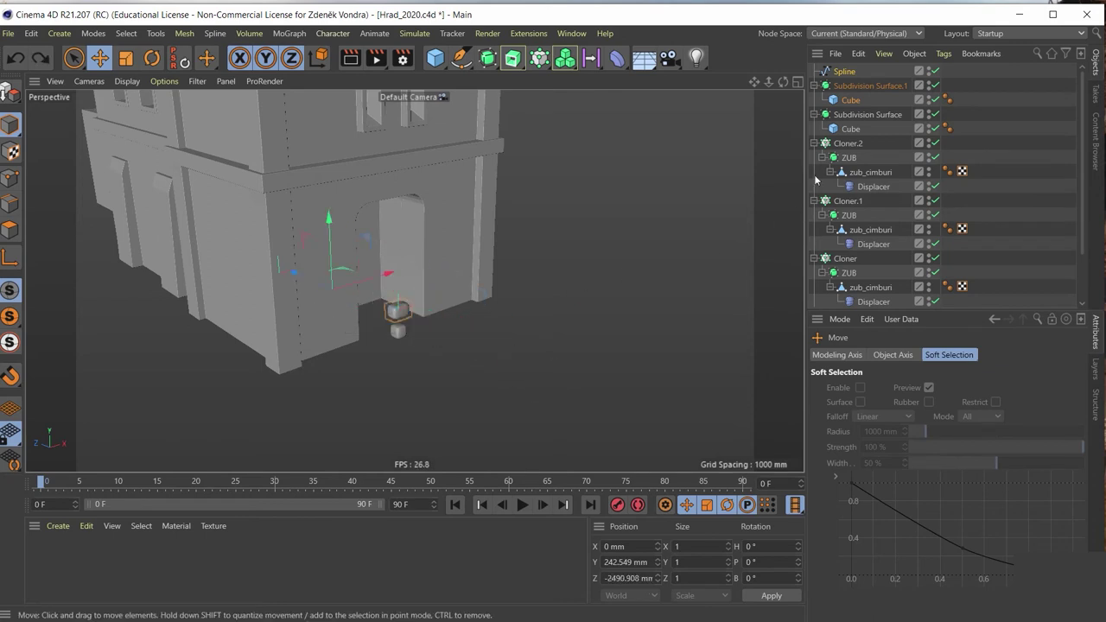
pyautogui.click(844, 73)
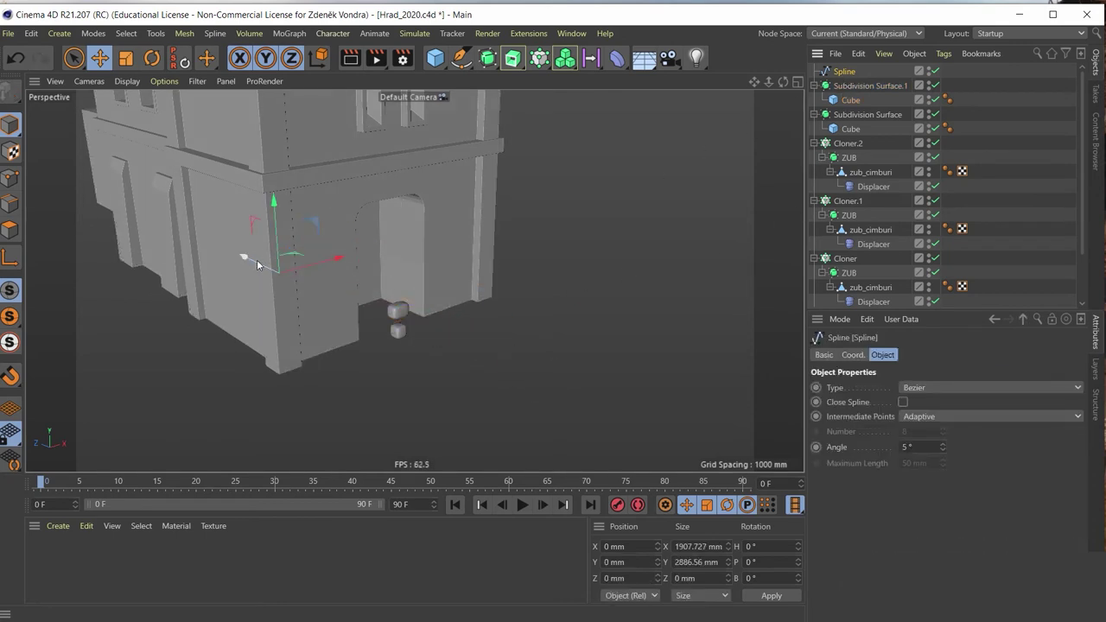
pyautogui.moveTo(257, 259)
pyautogui.mouseDown()
pyautogui.moveTo(371, 326)
pyautogui.moveTo(423, 244)
pyautogui.moveTo(346, 237)
pyautogui.mouseUp()
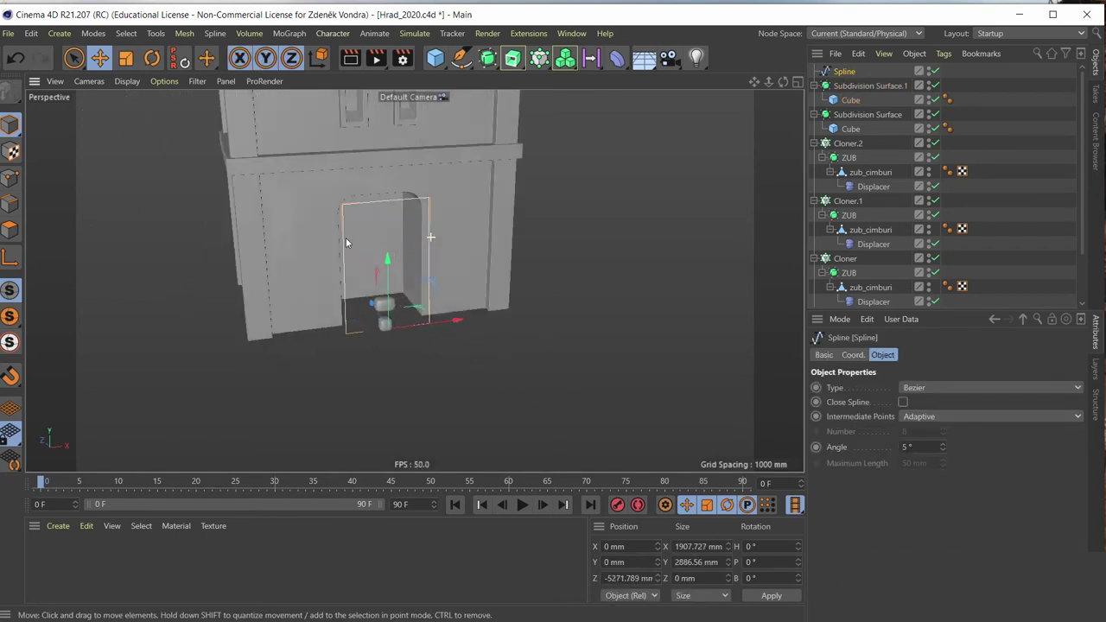
# Rectangle-select the gate spline's two upper corner points in the Front view
pyautogui.scroll(-3, 372, 215)
pyautogui.scroll(6, 371, 225)
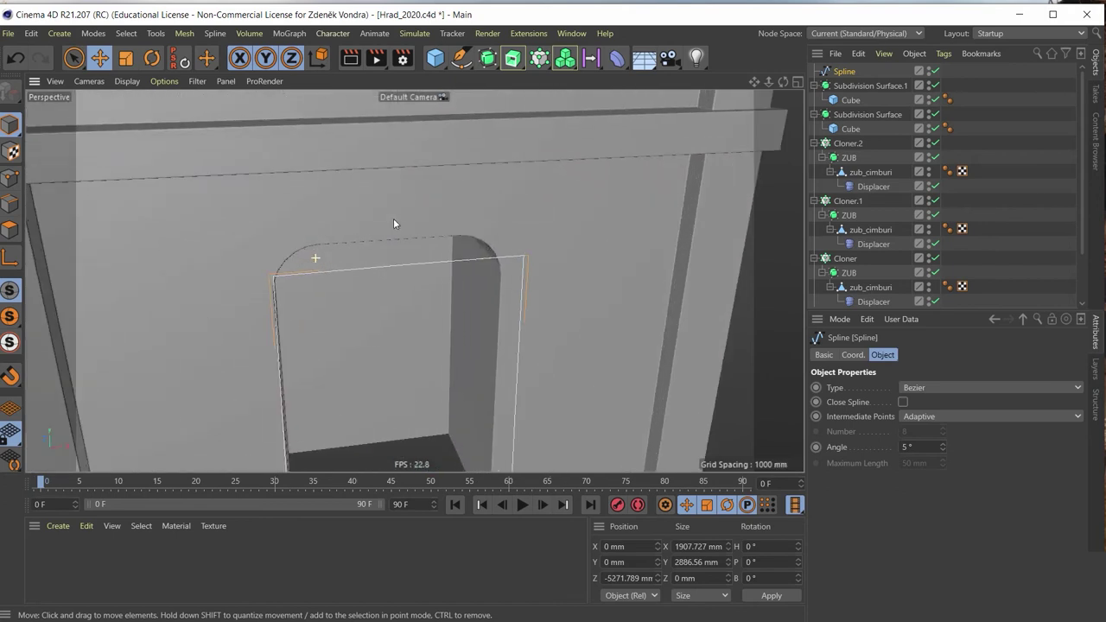
pyautogui.click(11, 177)
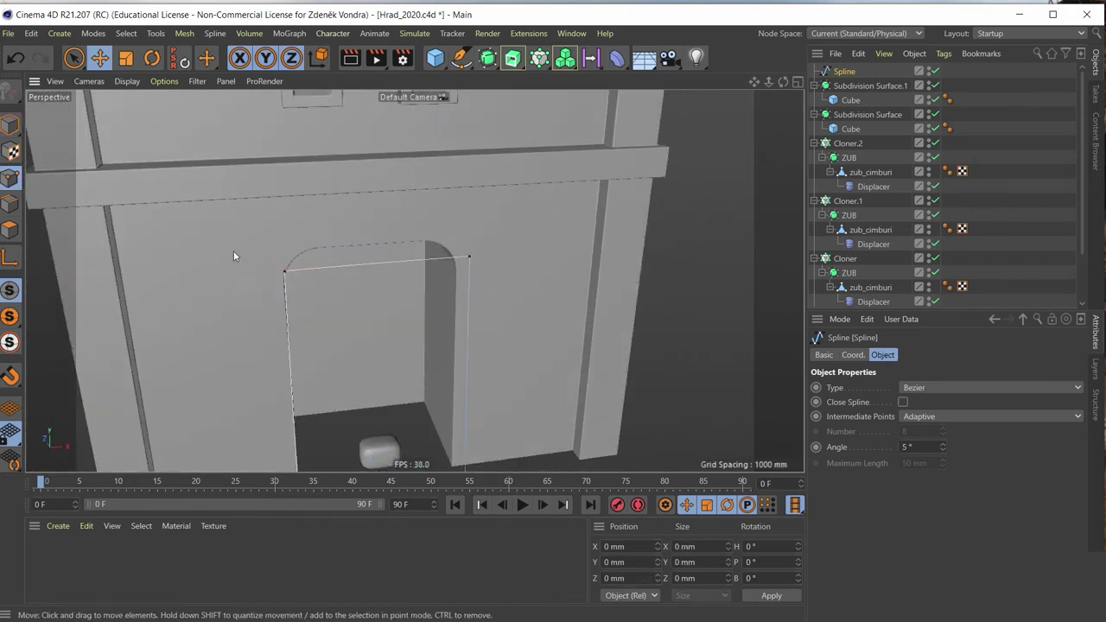
pyautogui.click(286, 271)
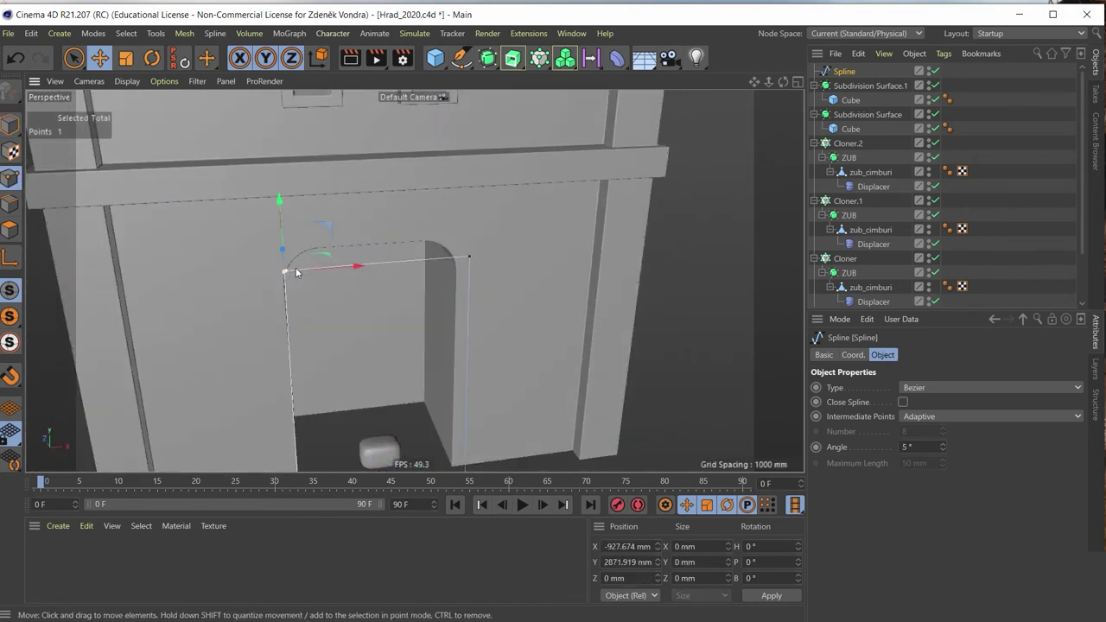
pyautogui.keyDown('shift'); pyautogui.click(469, 258); pyautogui.keyUp('shift')
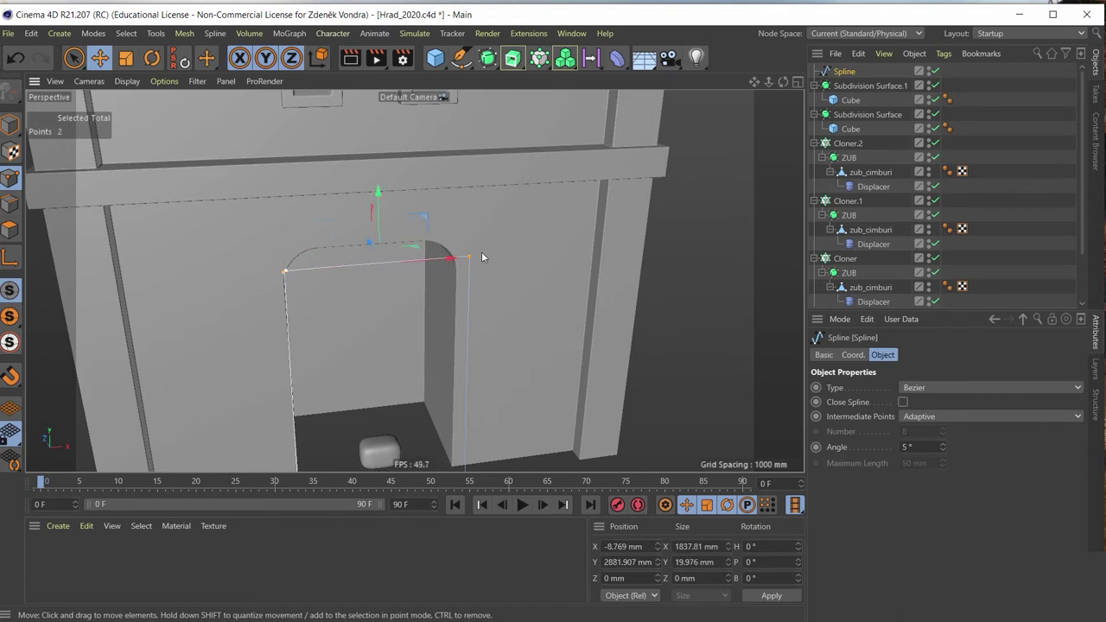
pyautogui.click(797, 82)
pyautogui.click(796, 282)
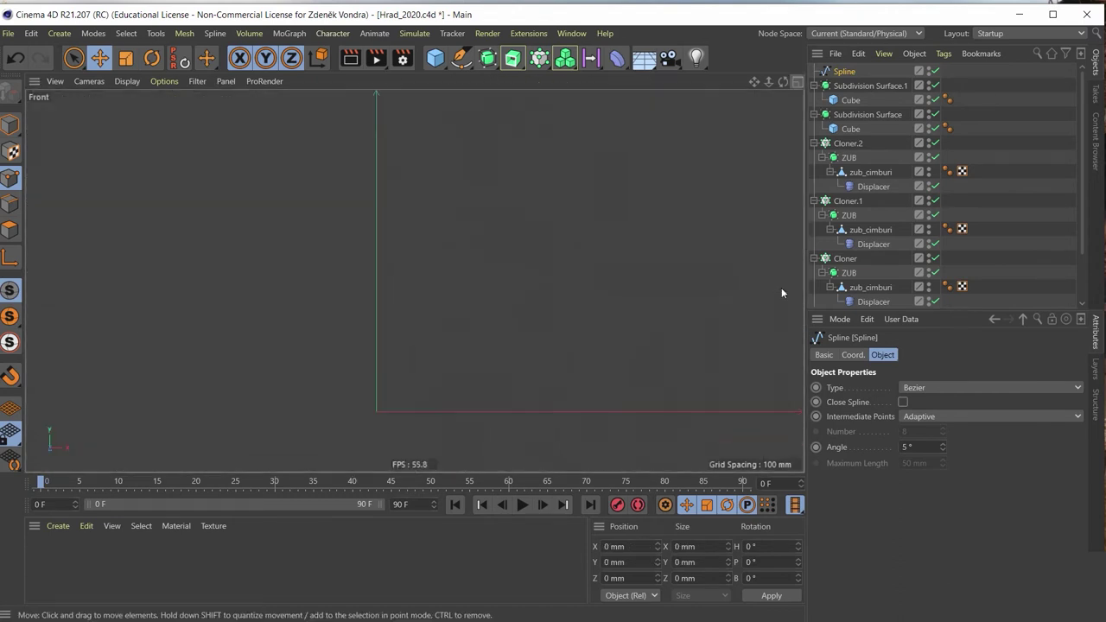
pyautogui.moveTo(74, 57); pyautogui.dragTo(147, 104)
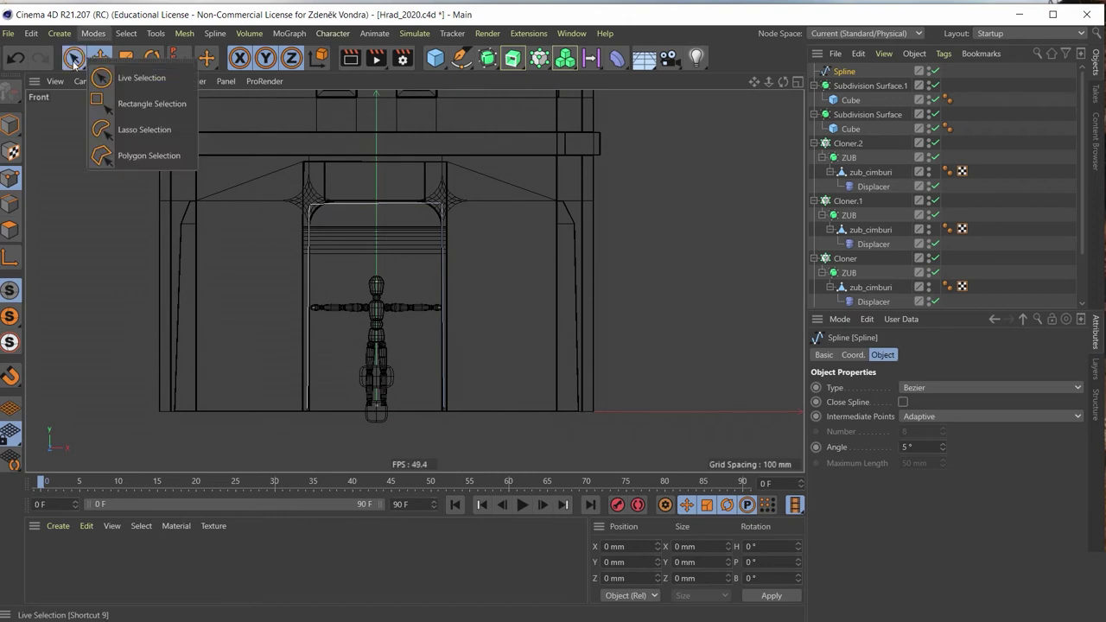
pyautogui.moveTo(294, 191); pyautogui.dragTo(451, 216)
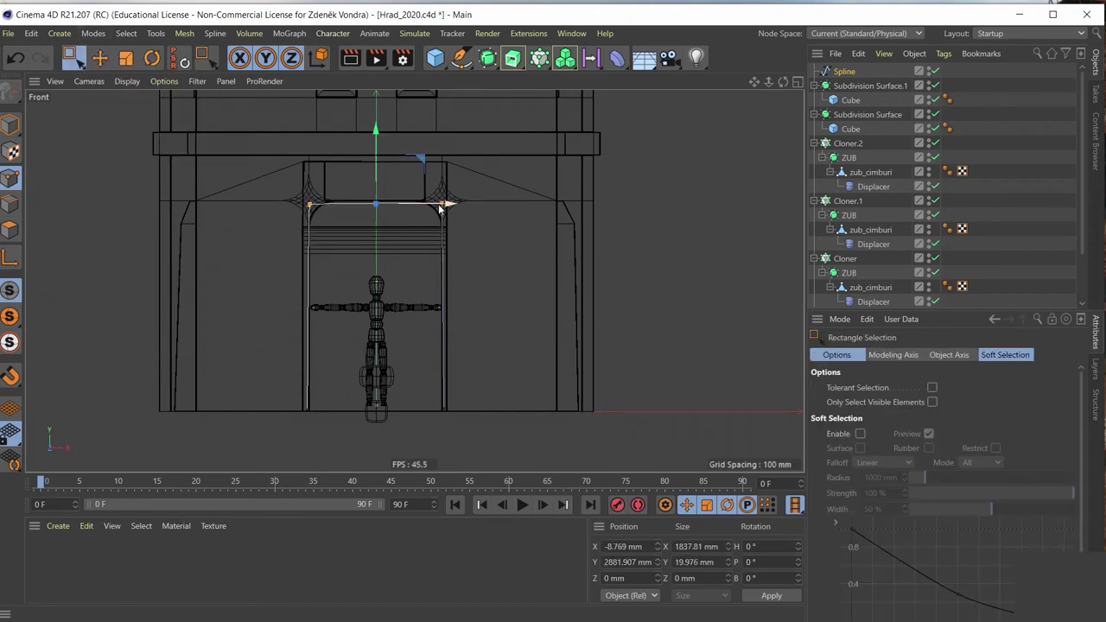
pyautogui.middleClick(442, 208)
pyautogui.middleClick(548, 321)
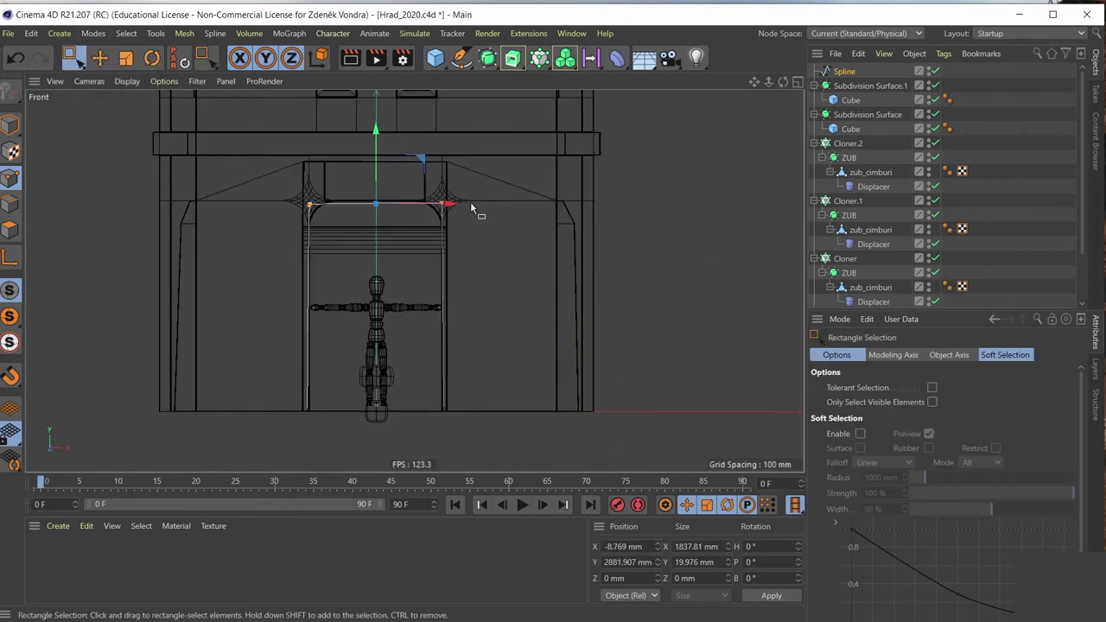
# Chamfer the spline's two upper corners by 286.44 mm to round the arch
pyautogui.rightClick(439, 212)
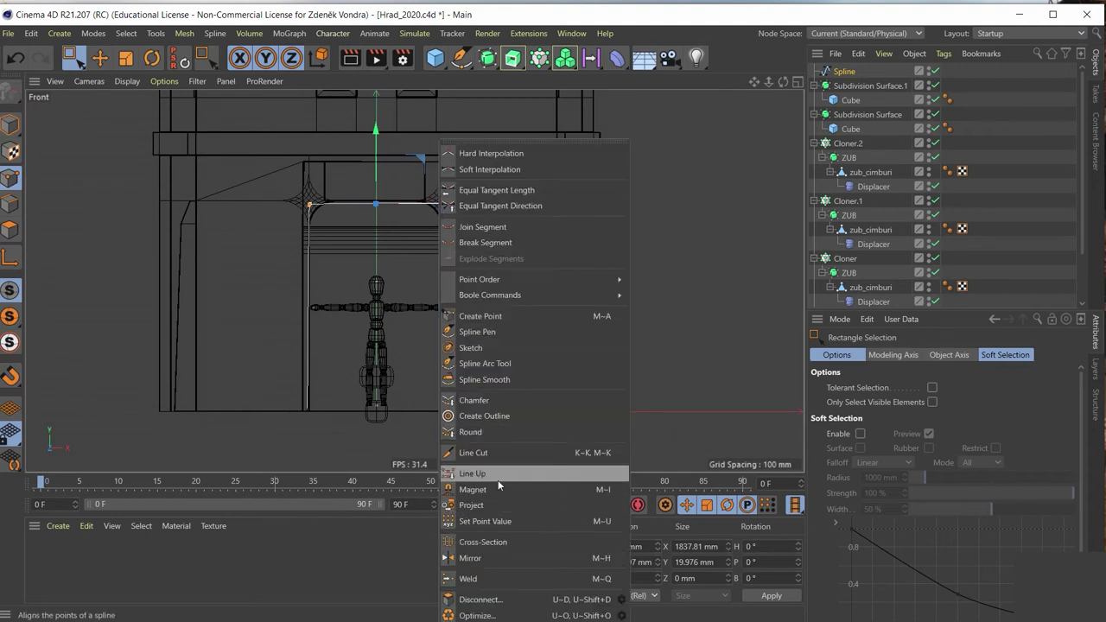
pyautogui.click(522, 401)
pyautogui.moveTo(449, 245)
pyautogui.mouseDown()
pyautogui.moveTo(476, 395)
pyautogui.moveTo(939, 395)
pyautogui.moveTo(915, 369)
pyautogui.moveTo(930, 229)
pyautogui.moveTo(931, 245)
pyautogui.mouseUp()
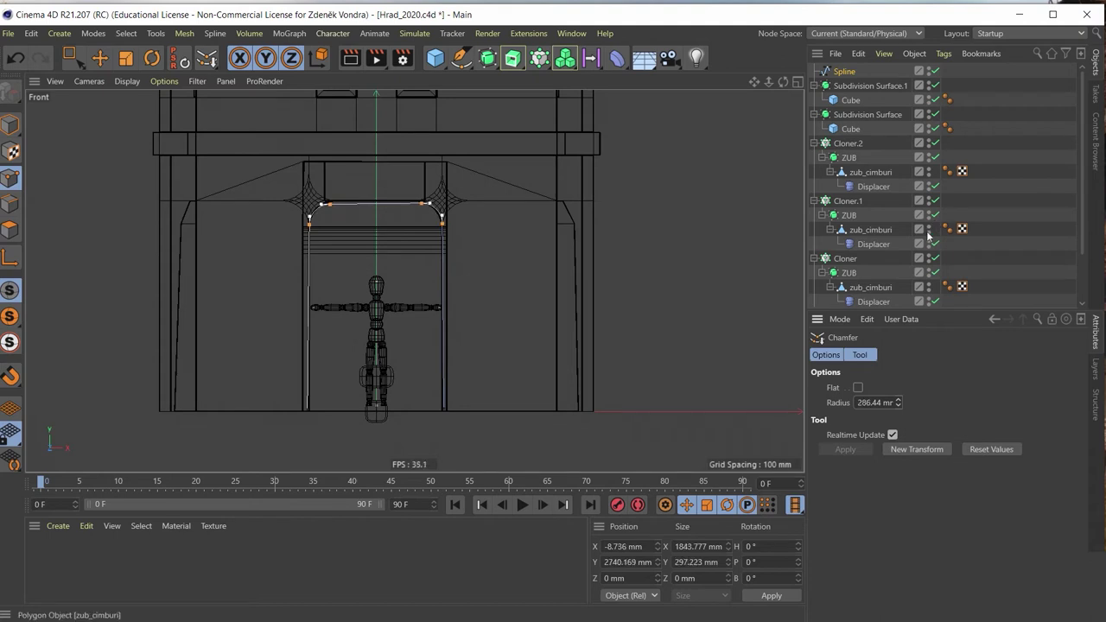
# Inspect the rounded arch in the Perspective view with Subdivision Surface.1 selected, then bring up MoGraph generators
pyautogui.click(797, 82)
pyautogui.click(407, 83)
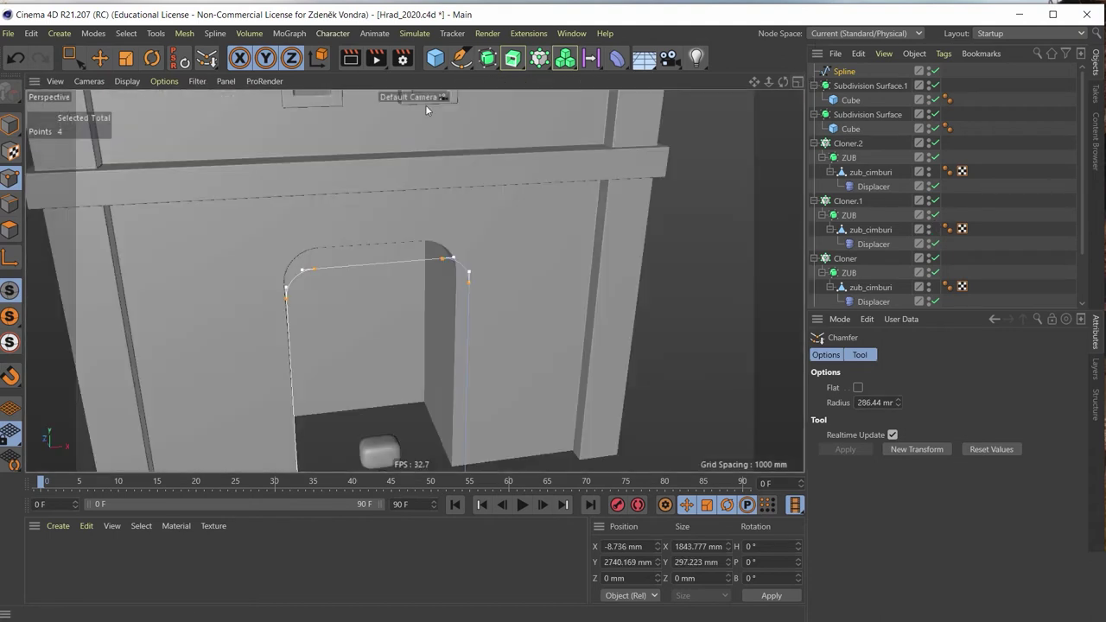
pyautogui.scroll(3, 525, 301)
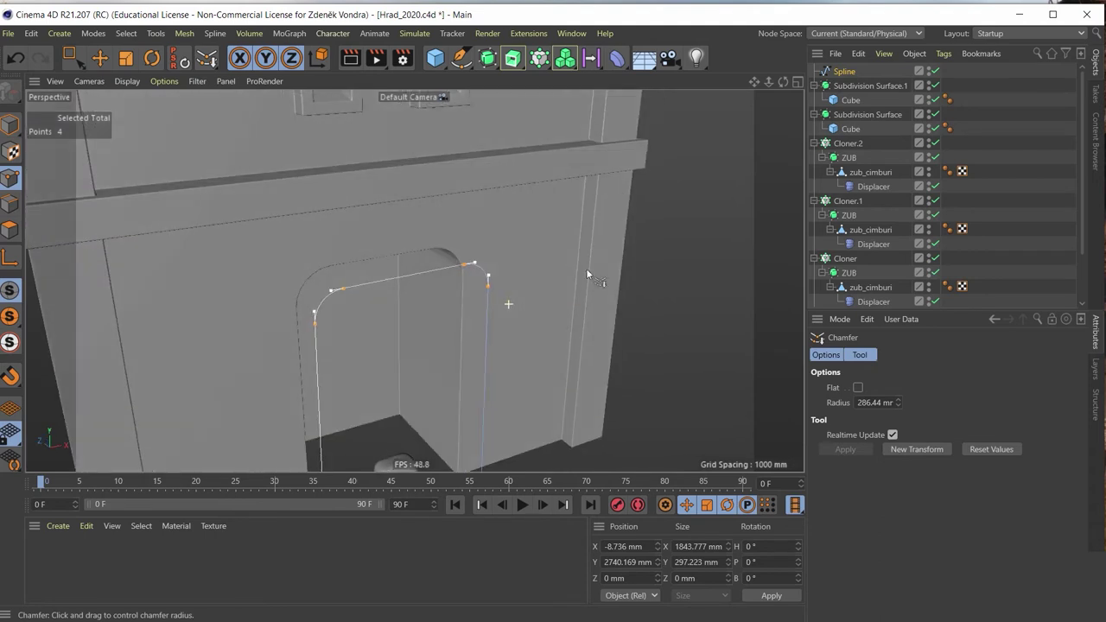
pyautogui.click(869, 86)
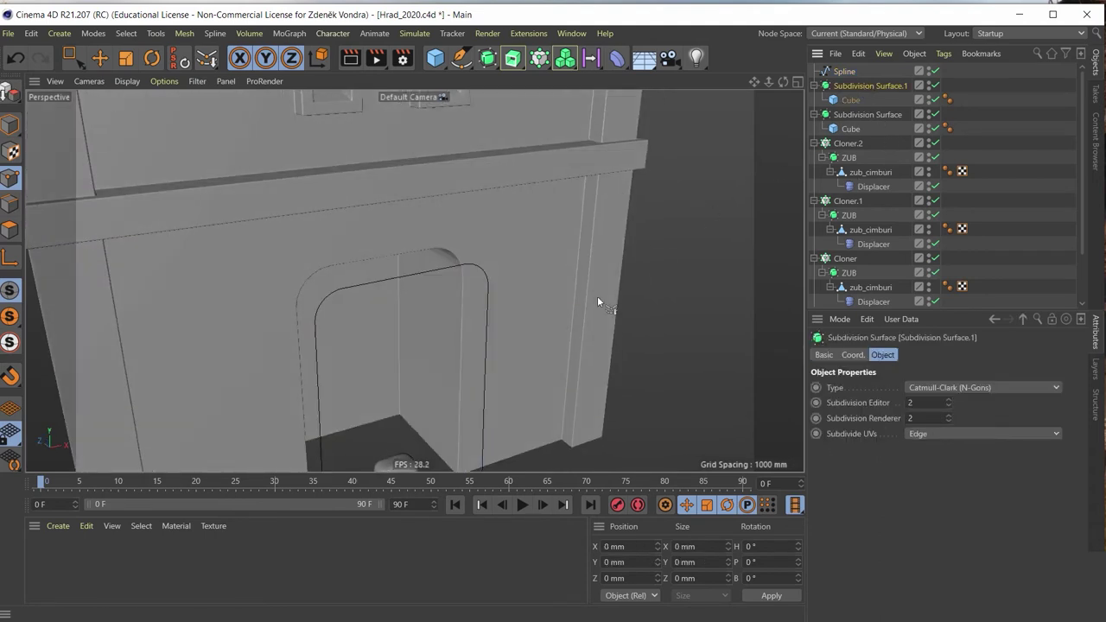
pyautogui.scroll(3, 597, 295)
pyautogui.scroll(-5, 586, 233)
pyautogui.keyDown('alt'); pyautogui.moveTo(530, 292); pyautogui.dragTo(548, 222); pyautogui.keyUp('alt')
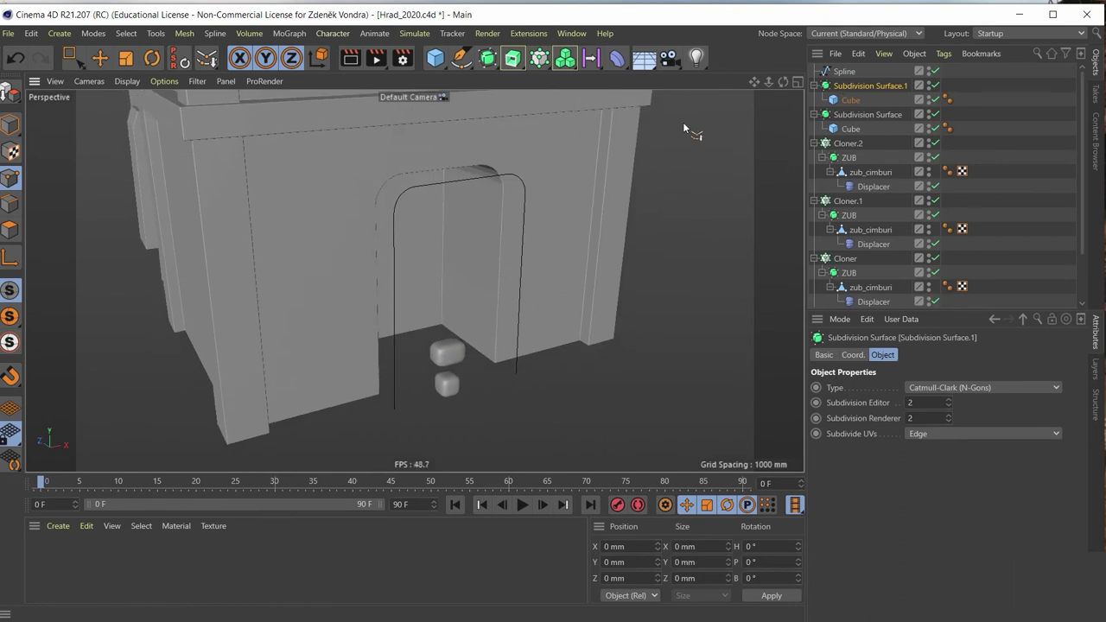
pyautogui.moveTo(539, 57); pyautogui.dragTo(594, 78)
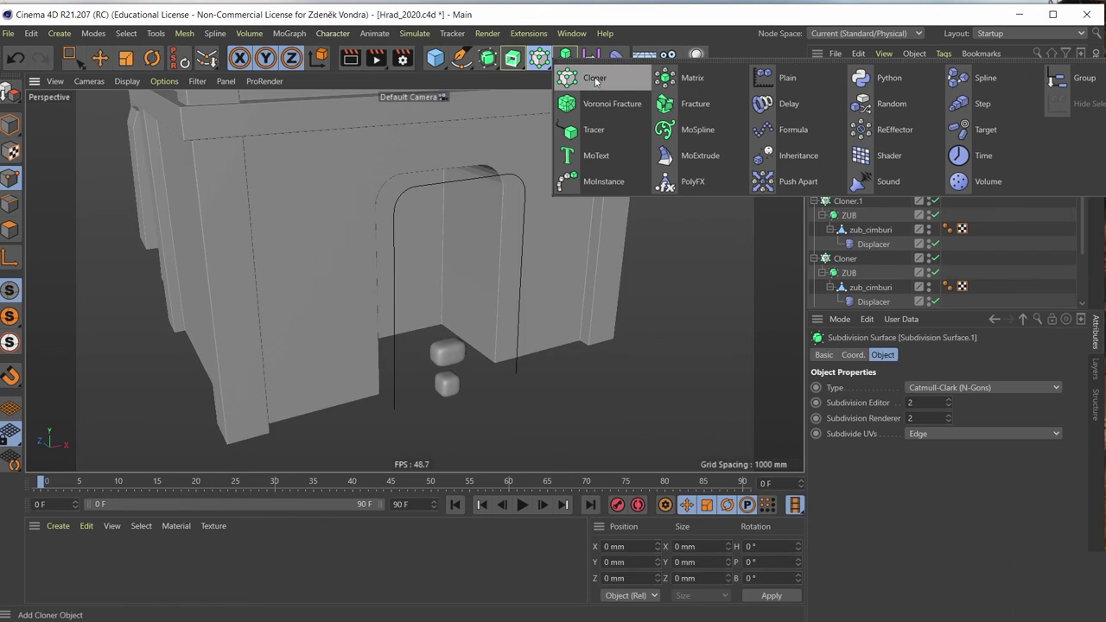
# Put both subdivided cubes into a new Cloner and move it in front of the gate
pyautogui.click(594, 78)
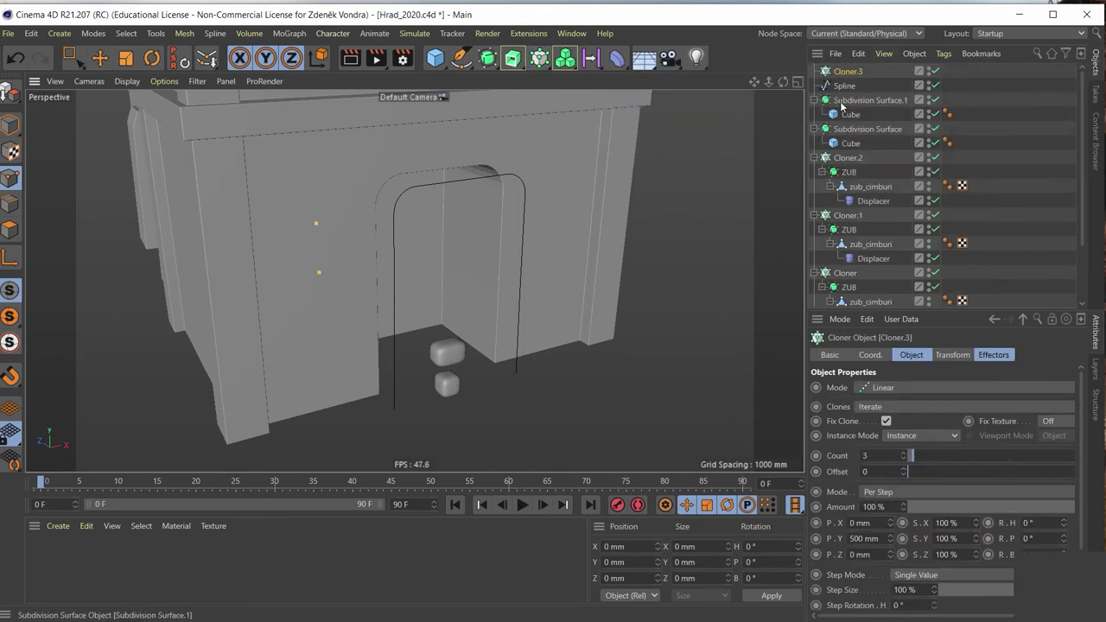
pyautogui.moveTo(852, 105); pyautogui.dragTo(848, 78)
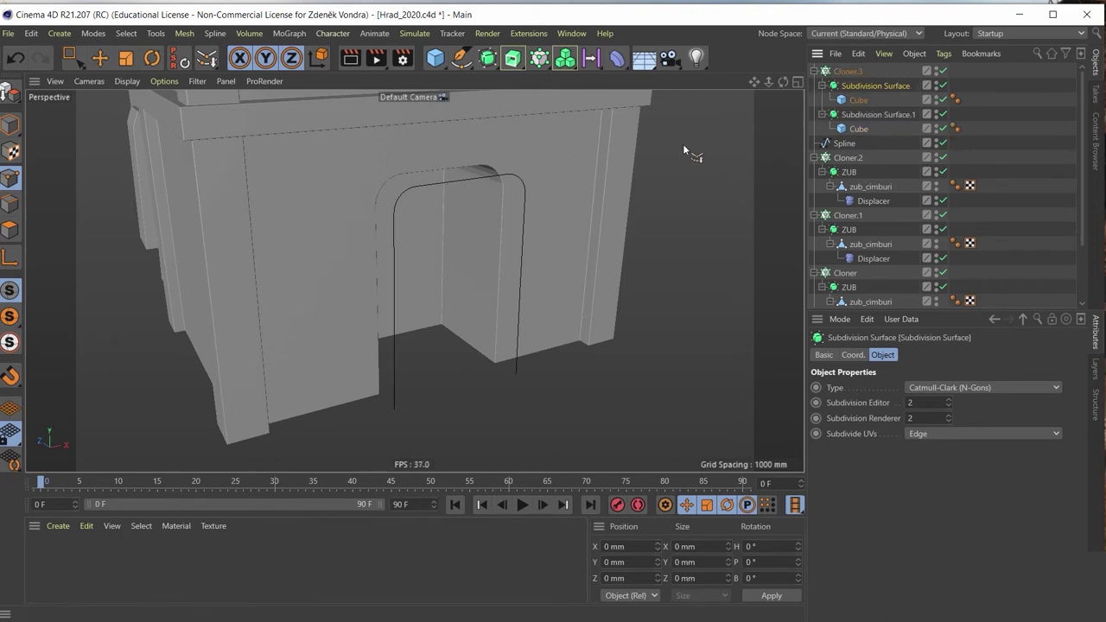
pyautogui.press('Return')
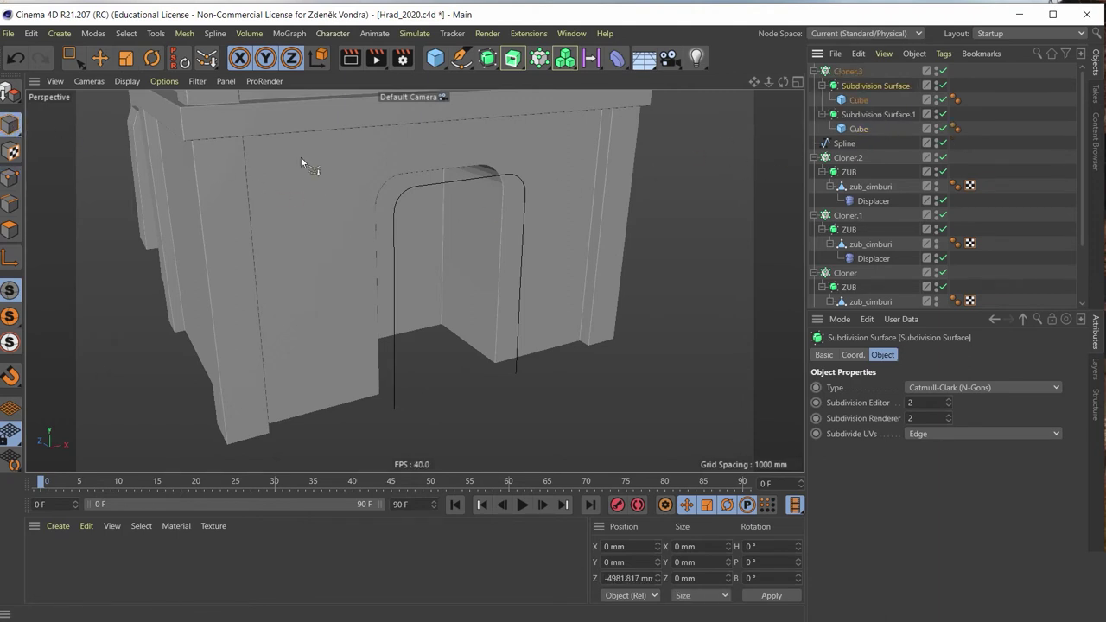
pyautogui.click(847, 71)
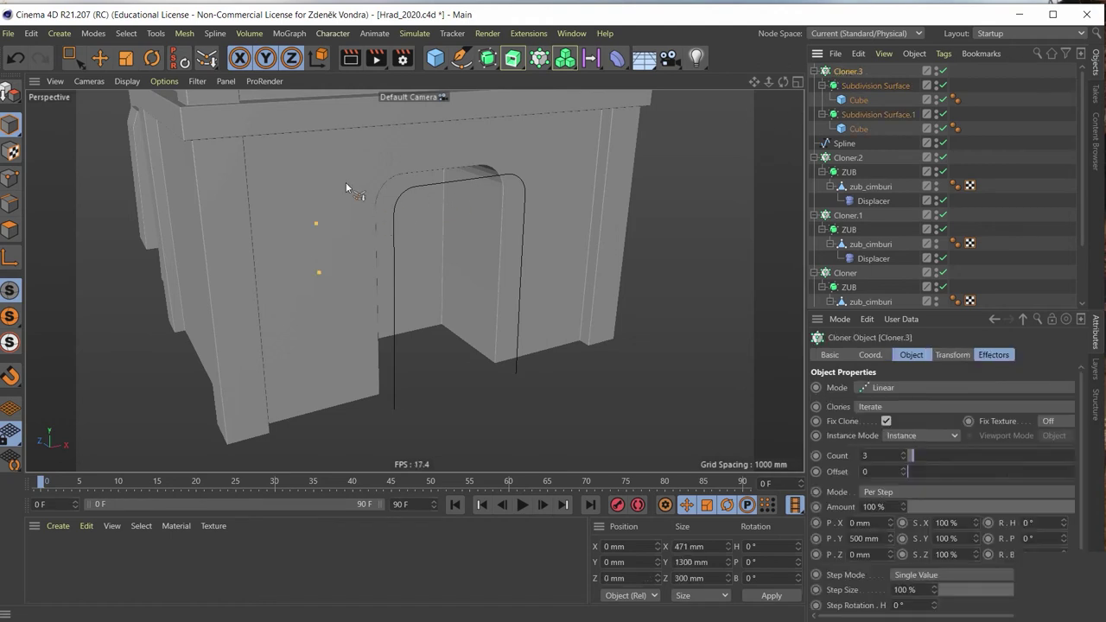
pyautogui.click(100, 57)
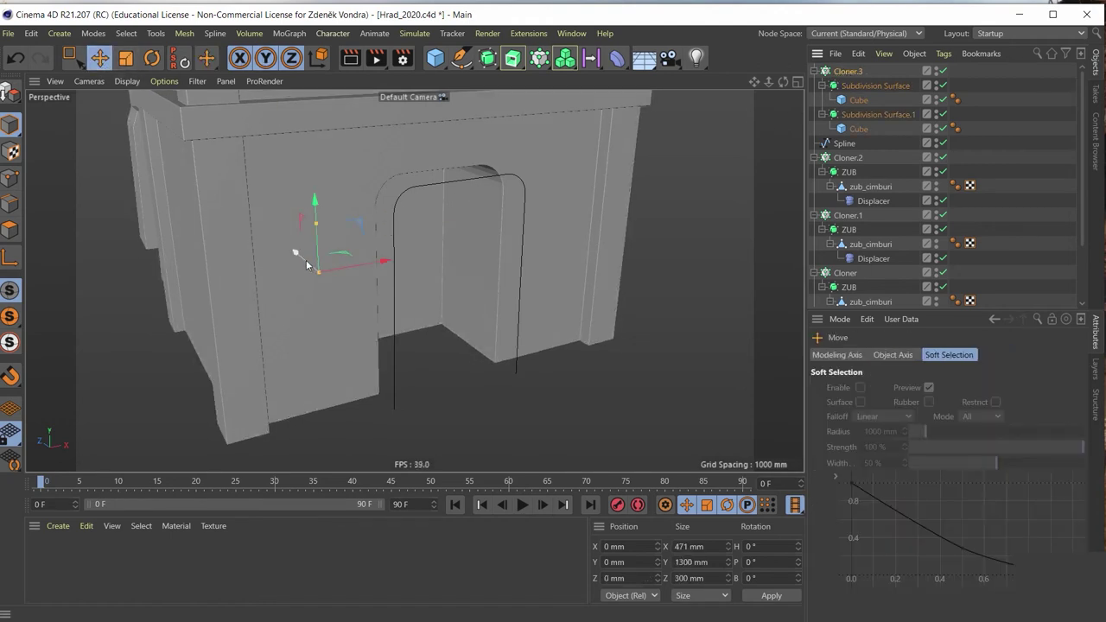
pyautogui.moveTo(305, 259); pyautogui.dragTo(330, 339)
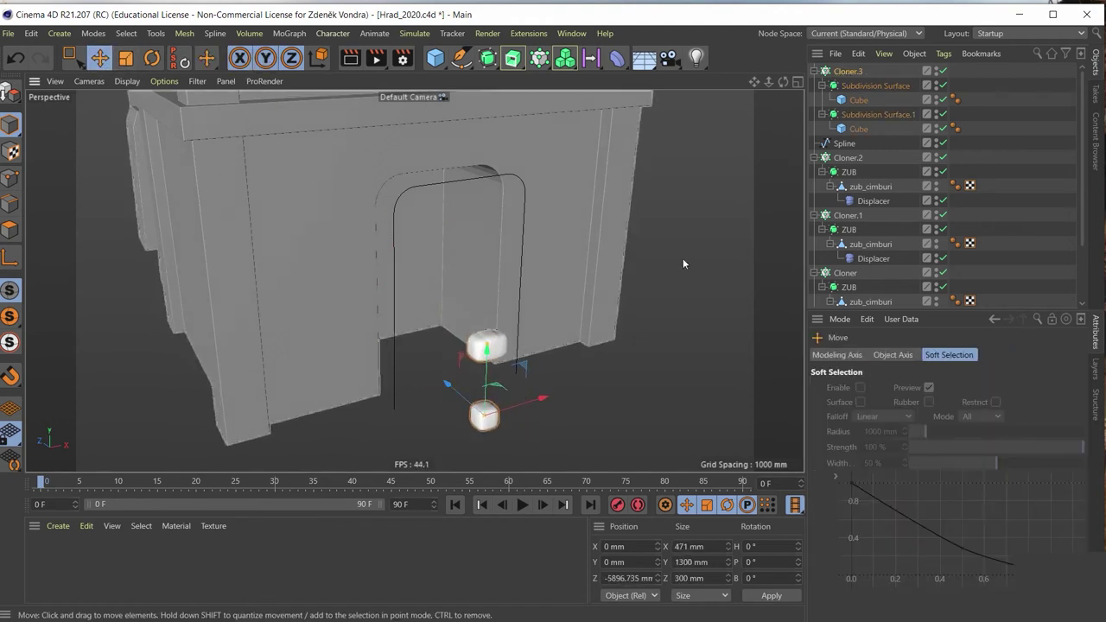
# Set the cloner's Y spacing to 154 mm and its count to 8
pyautogui.click(848, 71)
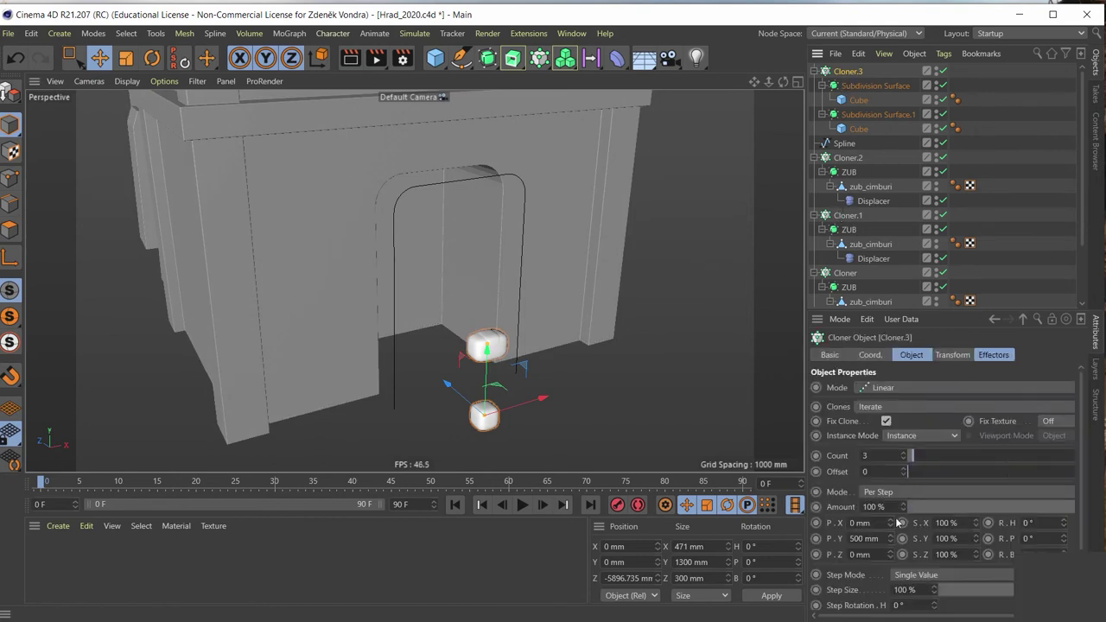
pyautogui.moveTo(890, 540); pyautogui.dragTo(890, 587)
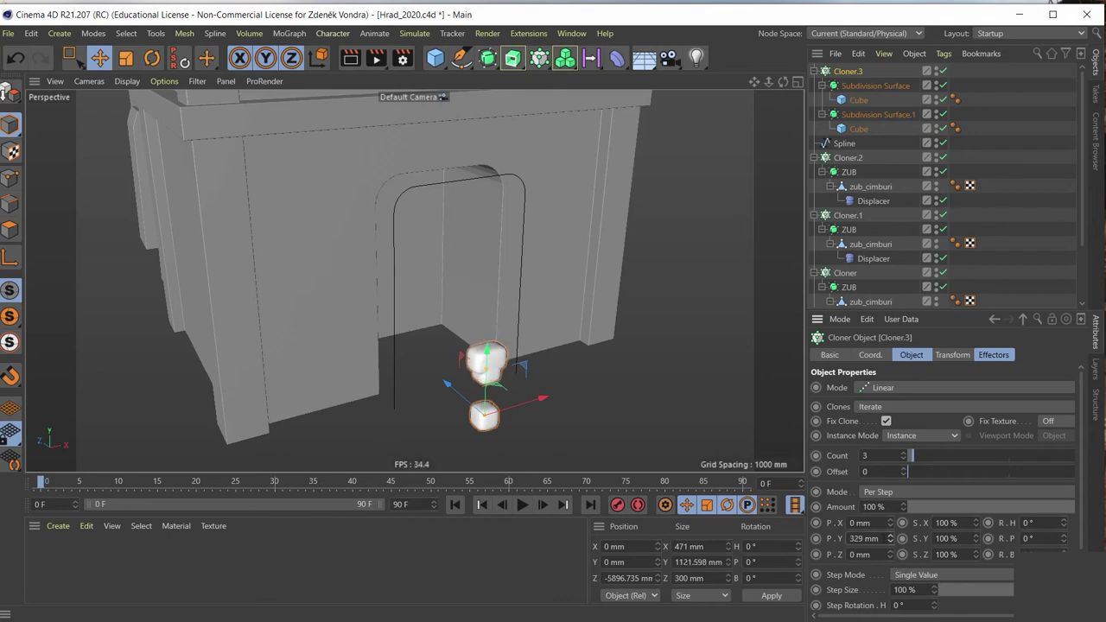
pyautogui.keyDown('ctrl'); pyautogui.click(902, 538); pyautogui.keyUp('ctrl')
pyautogui.moveTo(891, 542); pyautogui.dragTo(891, 589)
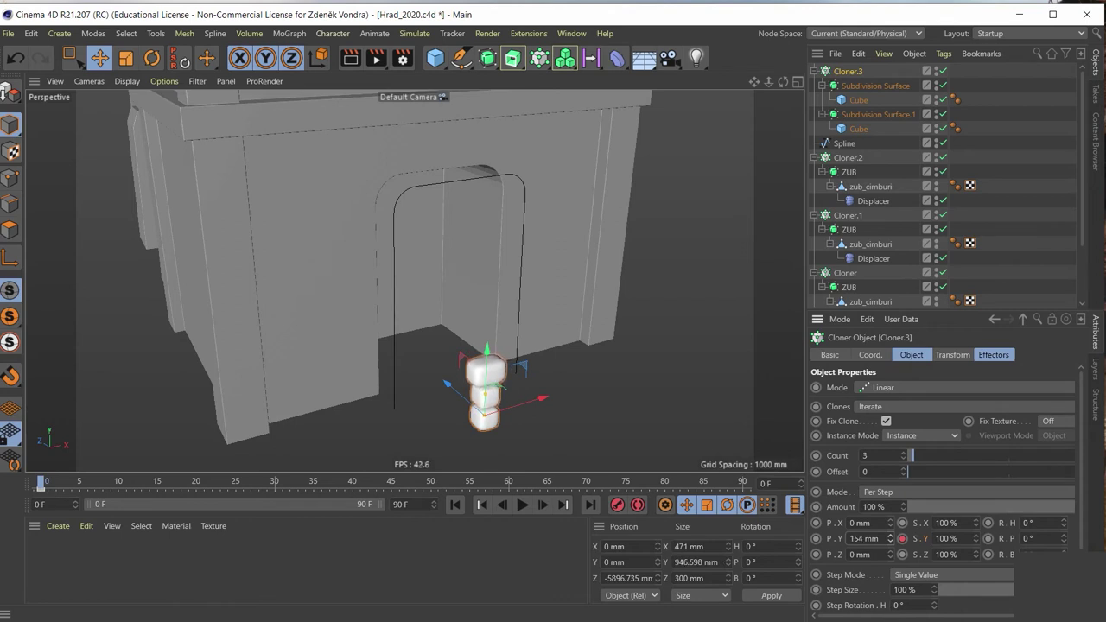
pyautogui.moveTo(904, 457); pyautogui.dragTo(908, 456)
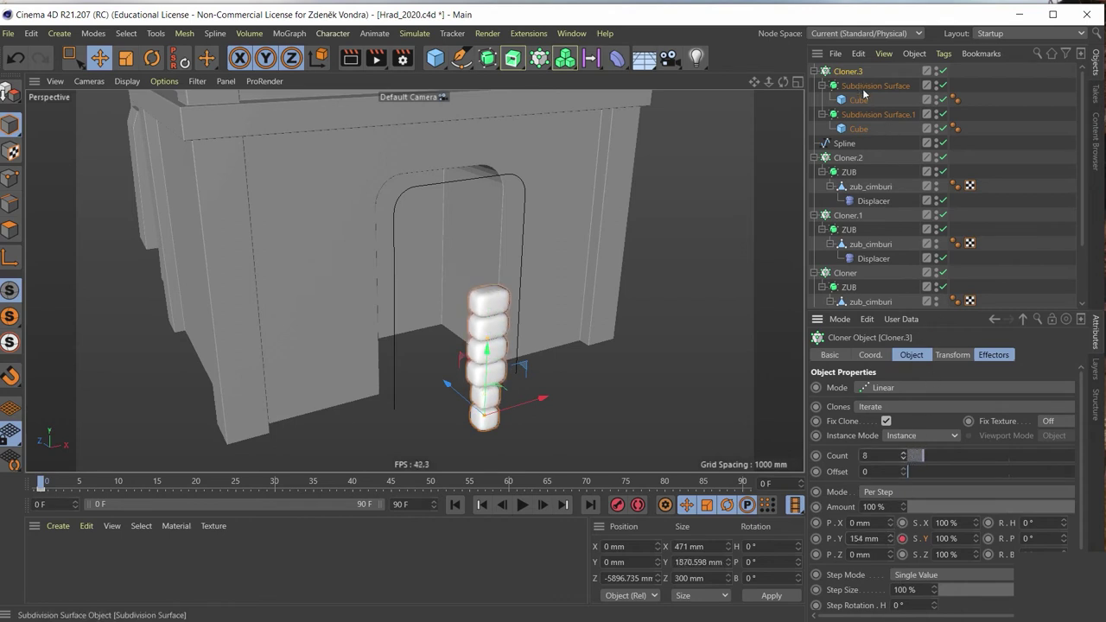
# Collapse the Subdivision Surface groups and reselect Cloner.3 to change its cloning mode
pyautogui.click(821, 85)
pyautogui.click(822, 100)
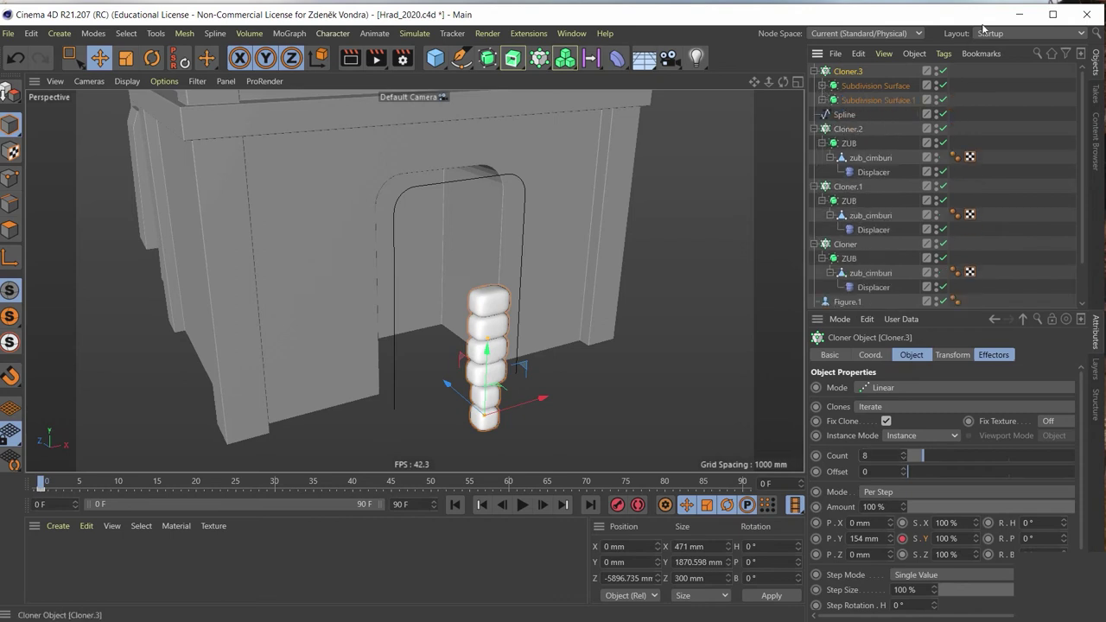
pyautogui.click(887, 101)
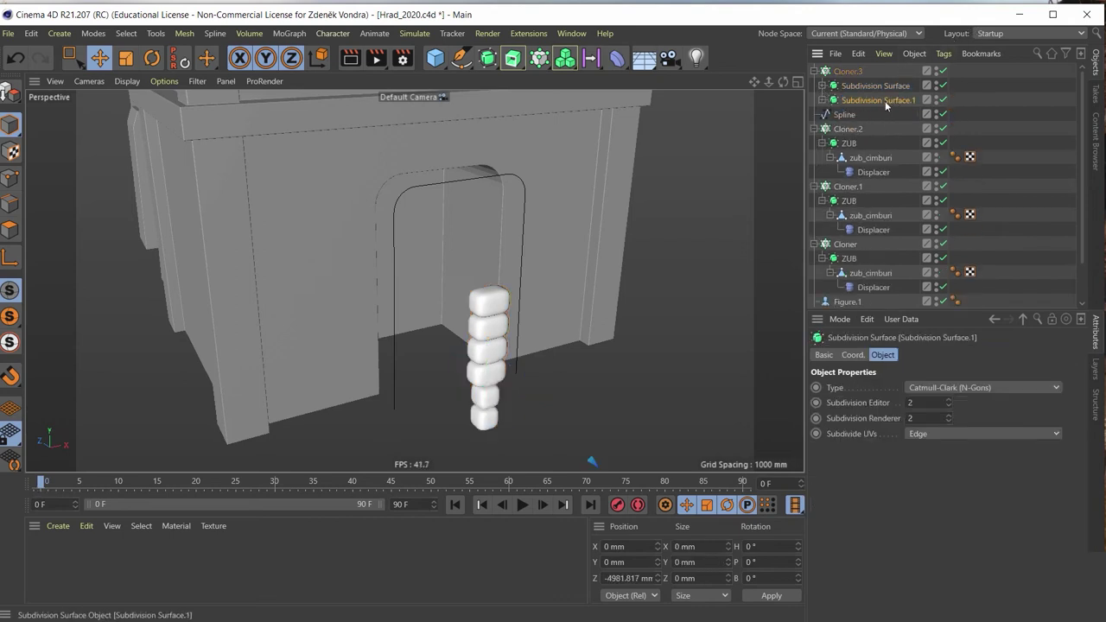
pyautogui.click(821, 100)
pyautogui.click(821, 85)
pyautogui.click(821, 86)
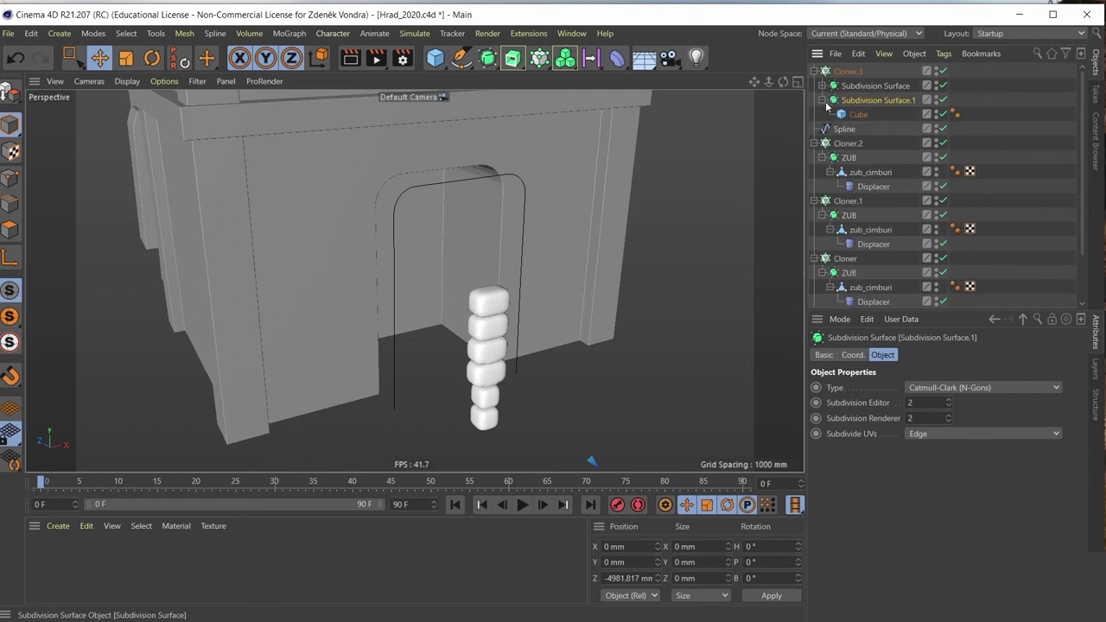
pyautogui.click(821, 100)
pyautogui.click(844, 73)
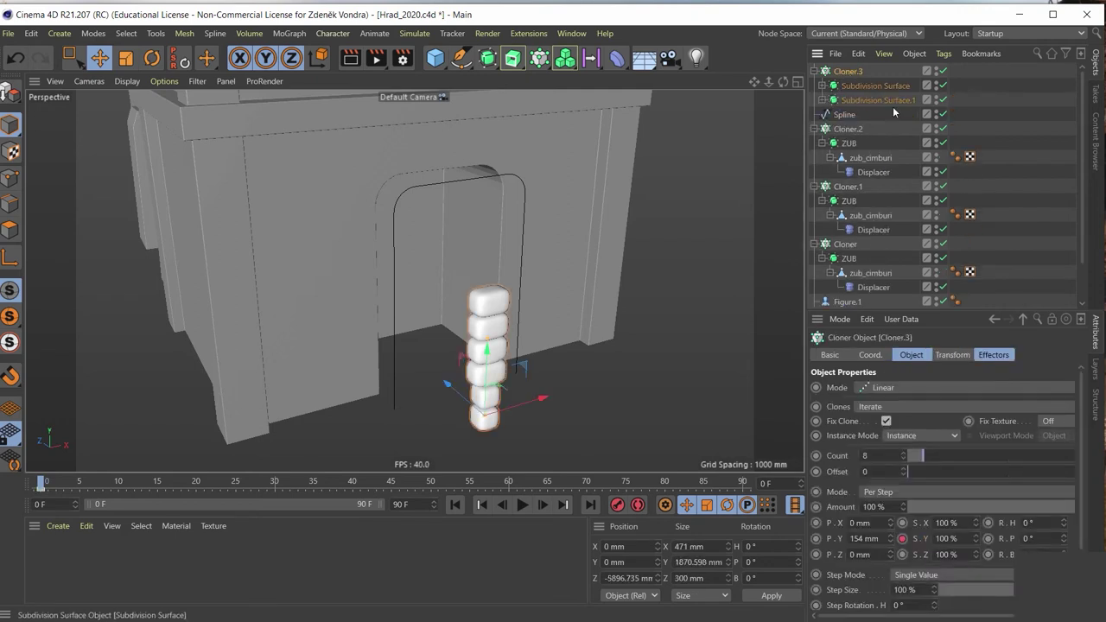
pyautogui.click(892, 387)
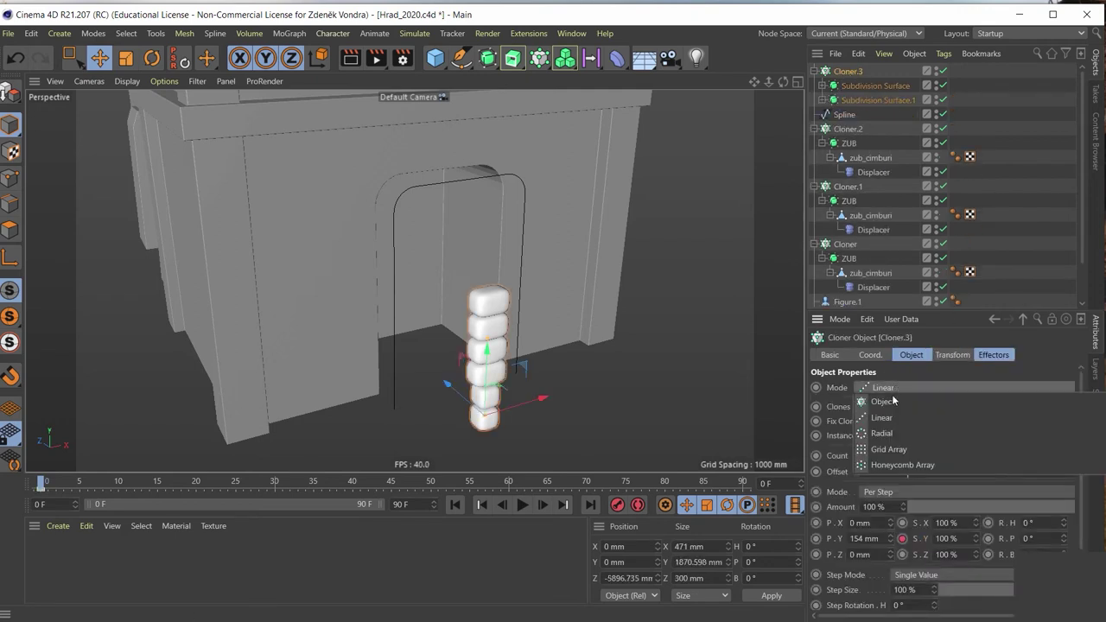
# Switch Cloner.3 to Object mode using the arch Spline as its object
pyautogui.click(900, 401)
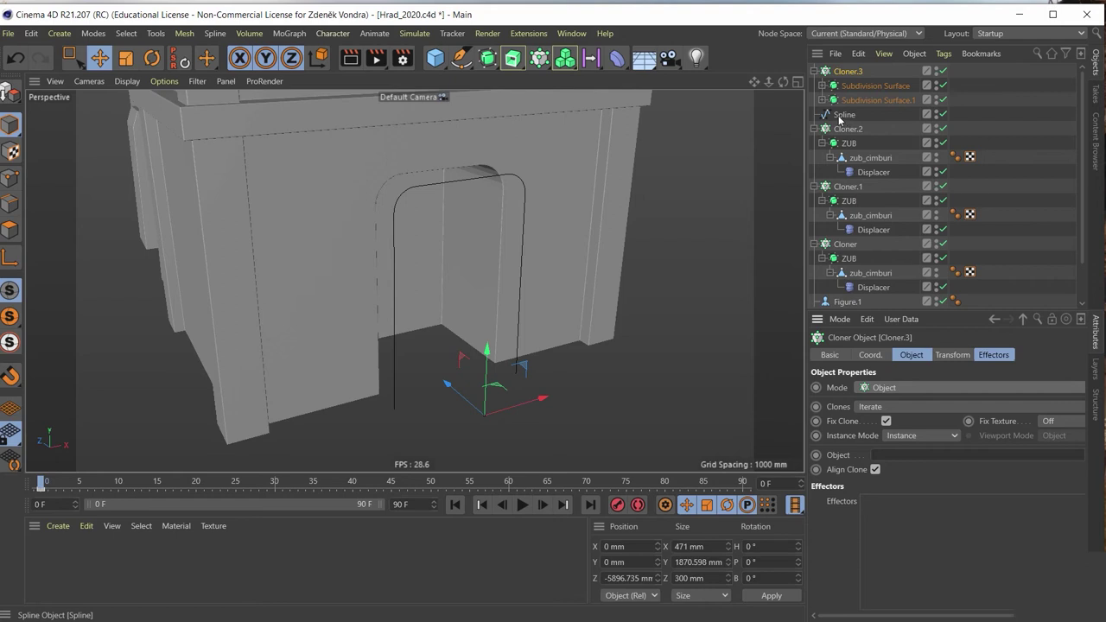
pyautogui.moveTo(833, 115); pyautogui.dragTo(917, 458)
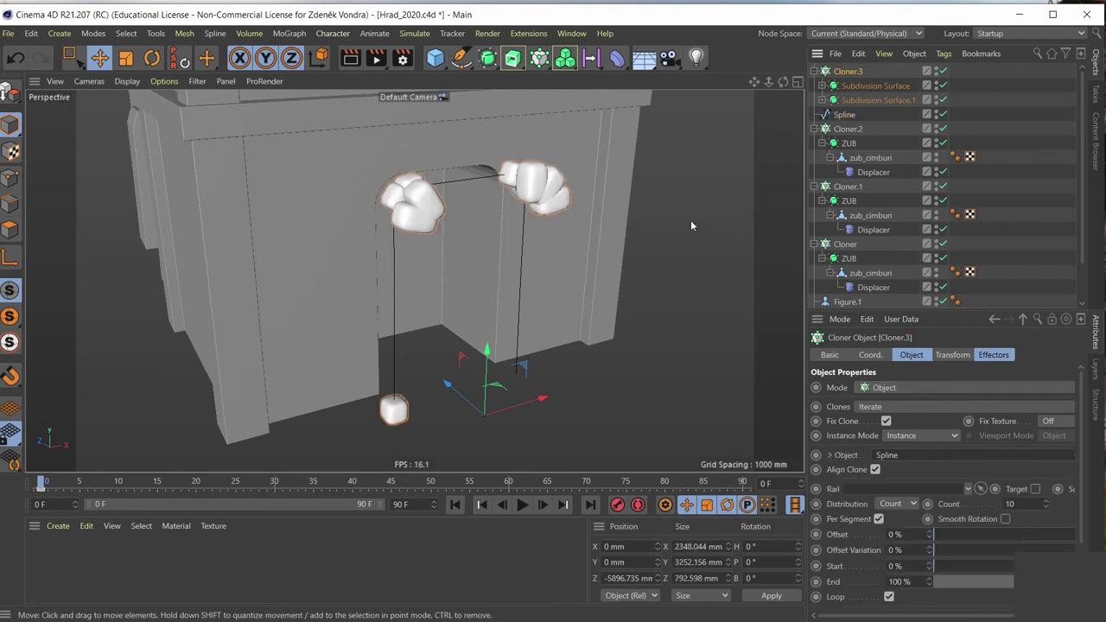
pyautogui.moveTo(589, 224)
pyautogui.keyDown('alt'); pyautogui.mouseDown()
pyautogui.moveTo(629, 277)
pyautogui.moveTo(643, 261)
pyautogui.moveTo(612, 230)
pyautogui.moveTo(544, 233)
pyautogui.mouseUp(); pyautogui.keyUp('alt')
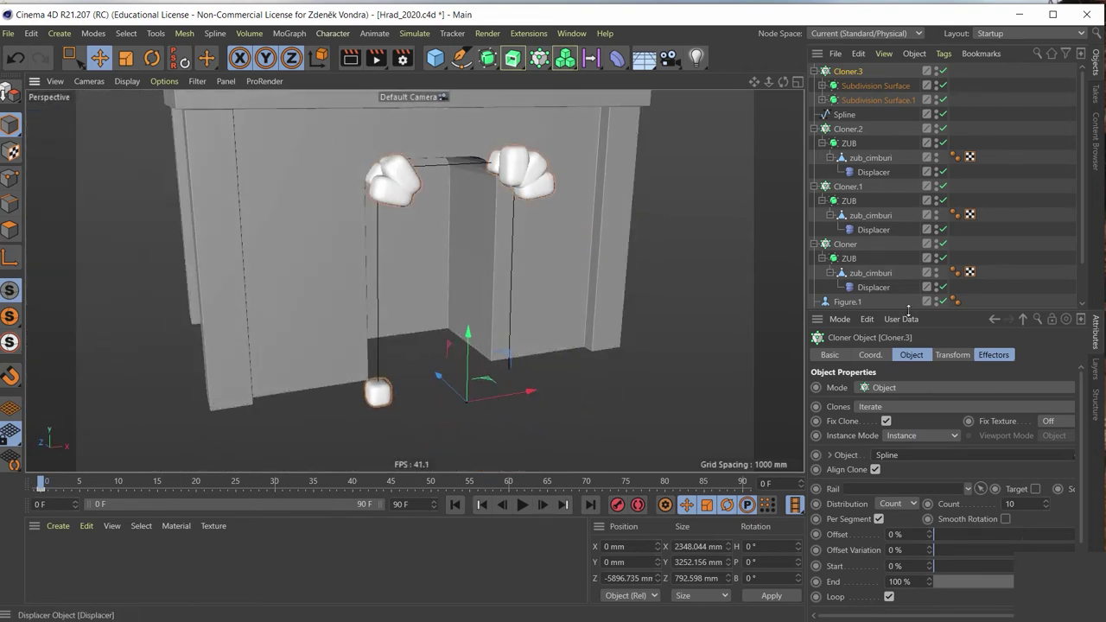
# Take Subdivision Surface.1 out of Cloner.3 and check the blocks along the arch
pyautogui.click(860, 102)
pyautogui.click(852, 72)
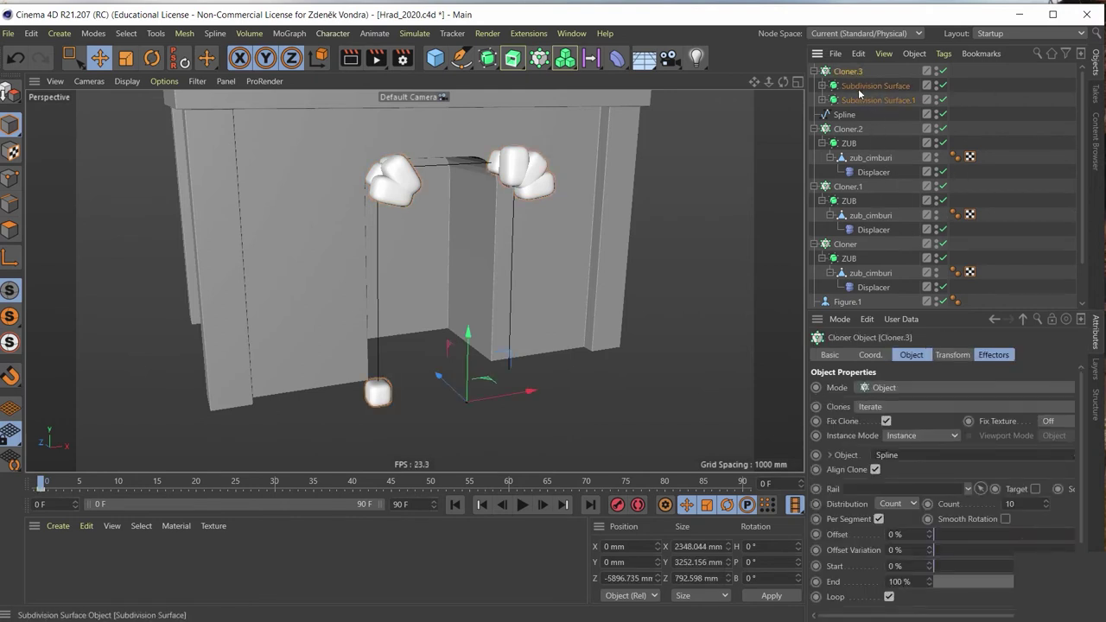
pyautogui.click(862, 87)
pyautogui.click(867, 101)
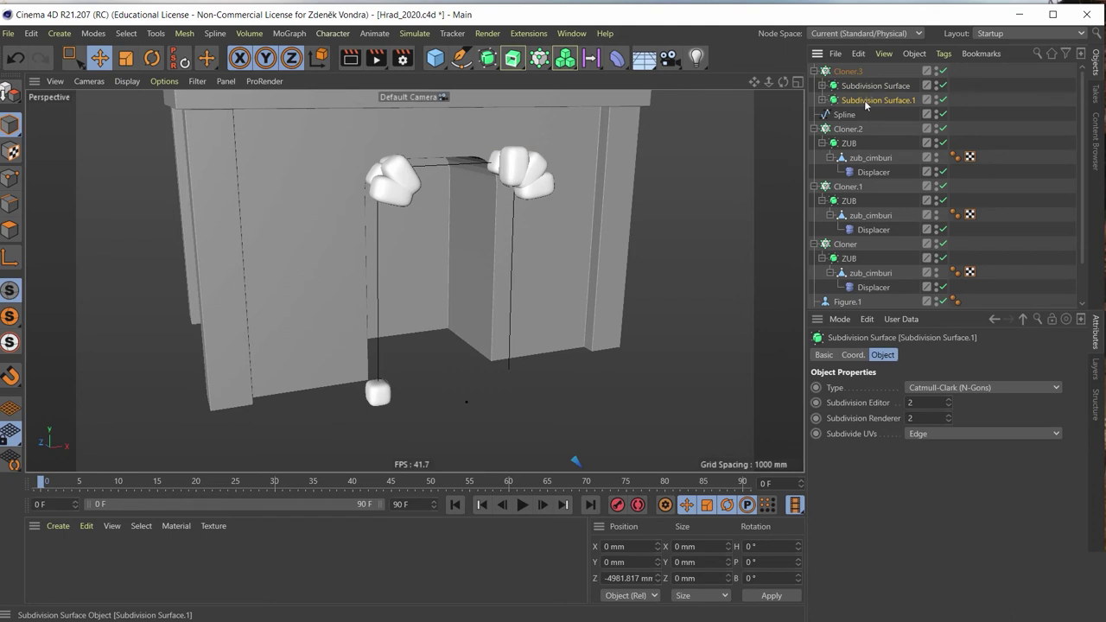
pyautogui.moveTo(870, 78); pyautogui.dragTo(874, 68)
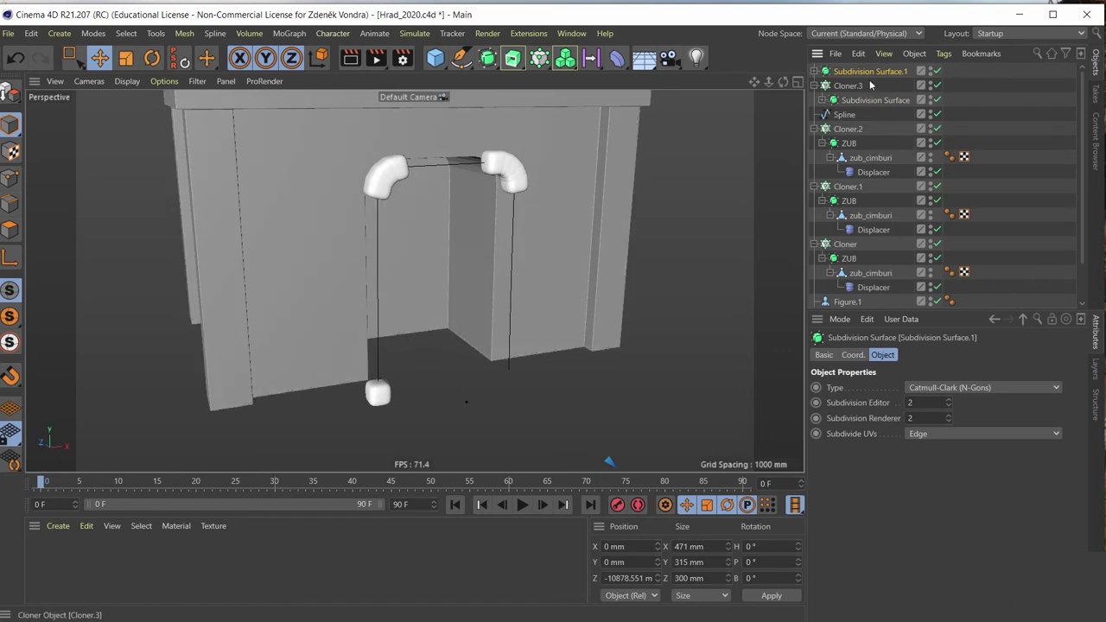
pyautogui.click(847, 86)
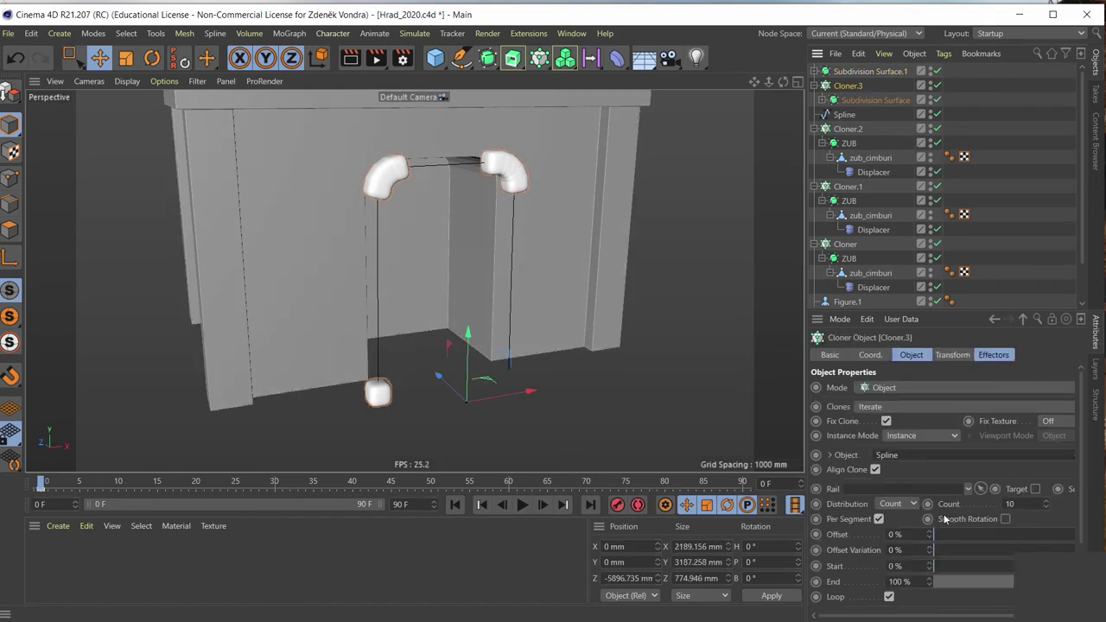
pyautogui.keyDown('alt'); pyautogui.moveTo(503, 225); pyautogui.dragTo(554, 263); pyautogui.keyUp('alt')
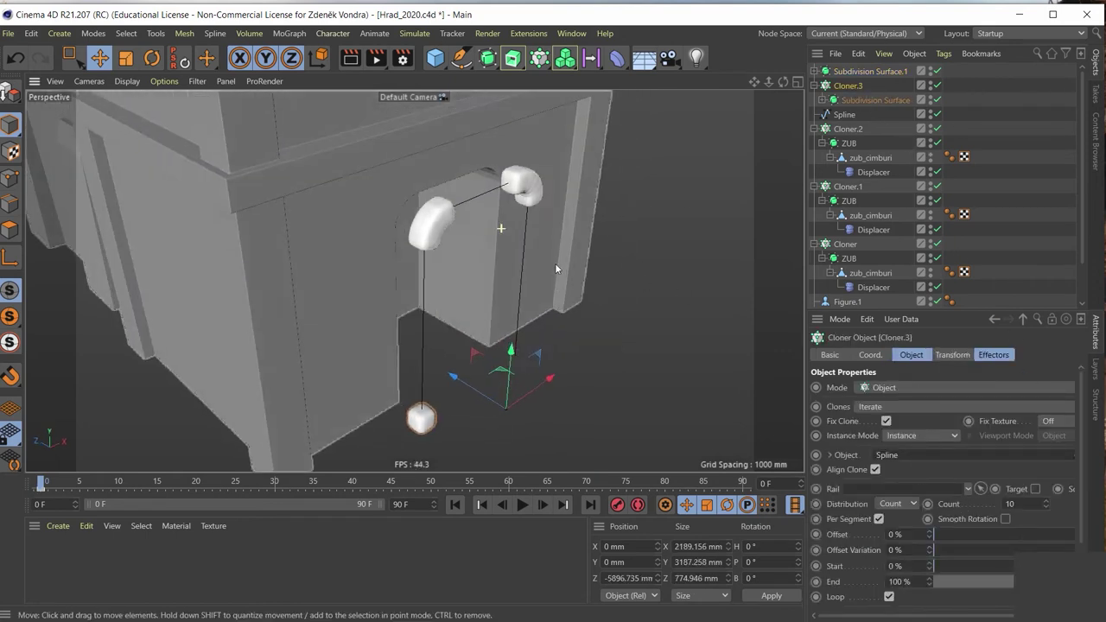
pyautogui.moveTo(460, 263)
pyautogui.keyDown('alt'); pyautogui.mouseDown()
pyautogui.moveTo(396, 227)
pyautogui.moveTo(374, 247)
pyautogui.mouseUp(); pyautogui.keyUp('alt')
pyautogui.moveTo(373, 247)
pyautogui.keyDown('alt'); pyautogui.mouseDown(button='right')
pyautogui.moveTo(401, 217)
pyautogui.moveTo(774, 129)
pyautogui.moveTo(651, 134)
pyautogui.mouseUp(button='right'); pyautogui.keyUp('alt')
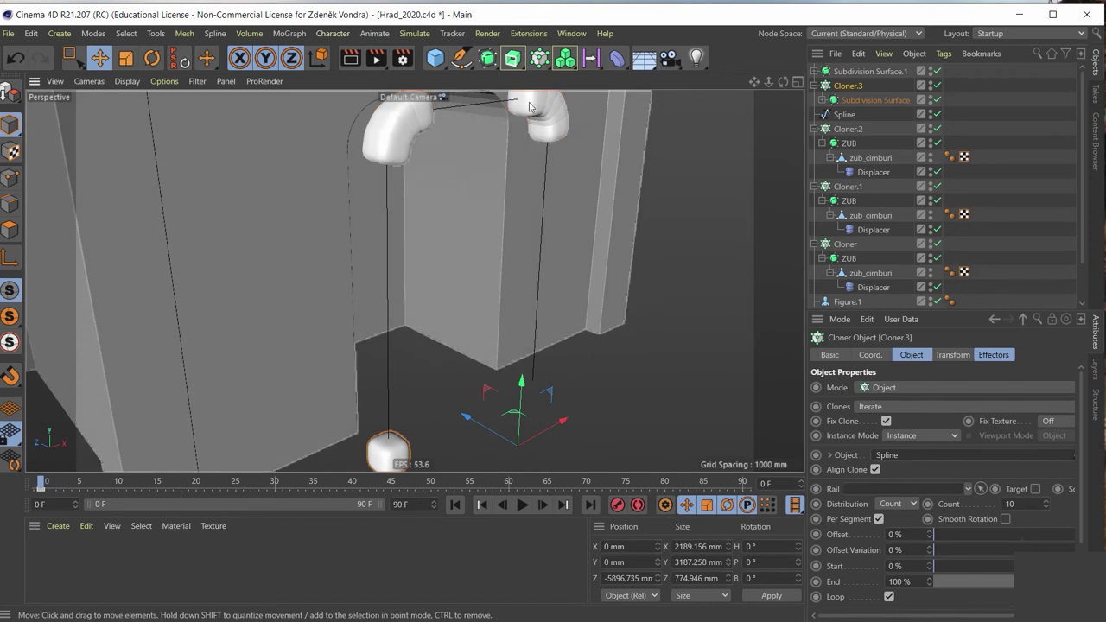
pyautogui.moveTo(527, 234)
pyautogui.keyDown('alt'); pyautogui.mouseDown()
pyautogui.moveTo(452, 212)
pyautogui.moveTo(460, 269)
pyautogui.moveTo(447, 294)
pyautogui.moveTo(452, 285)
pyautogui.mouseUp(); pyautogui.keyUp('alt')
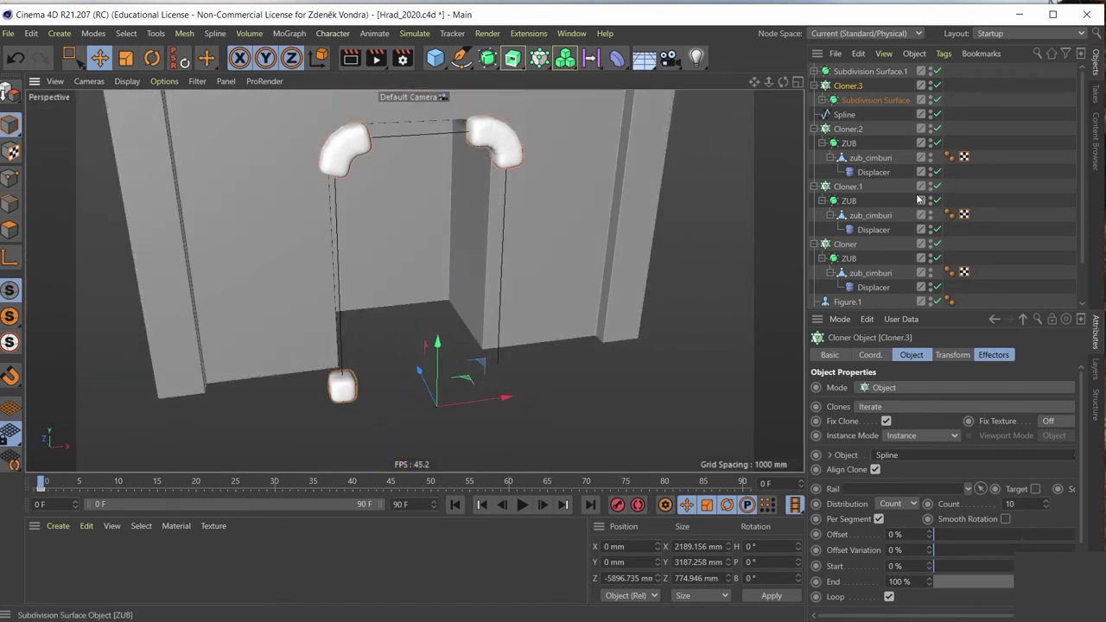
# Set the arch Spline's intermediate points to Uniform and adjust their Number
pyautogui.click(843, 116)
pyautogui.click(936, 416)
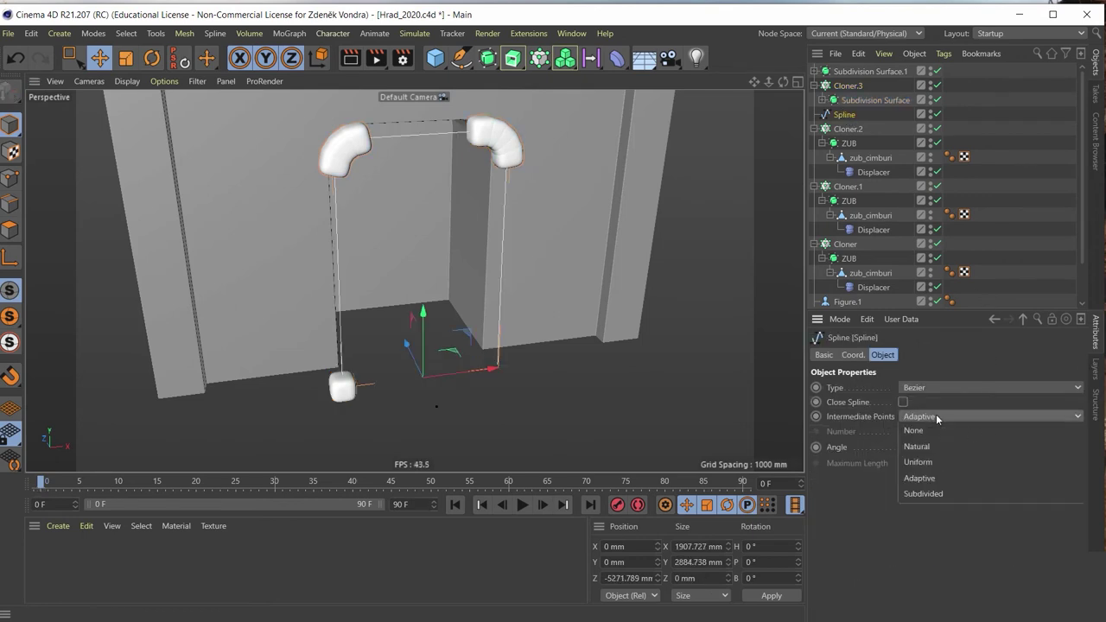
pyautogui.click(937, 465)
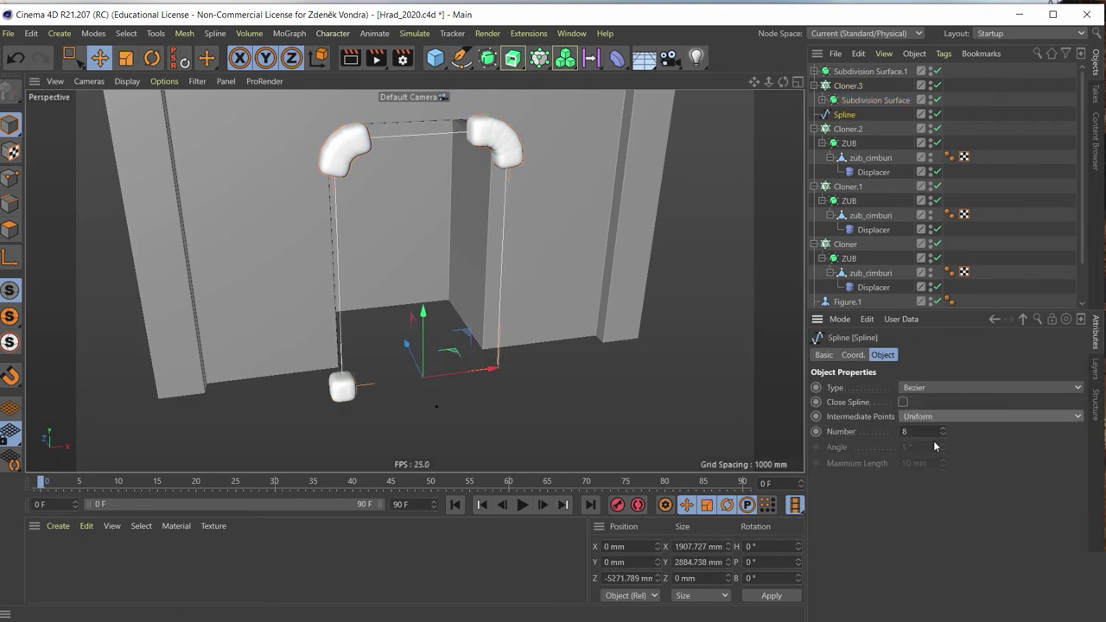
pyautogui.moveTo(943, 431); pyautogui.dragTo(955, 424)
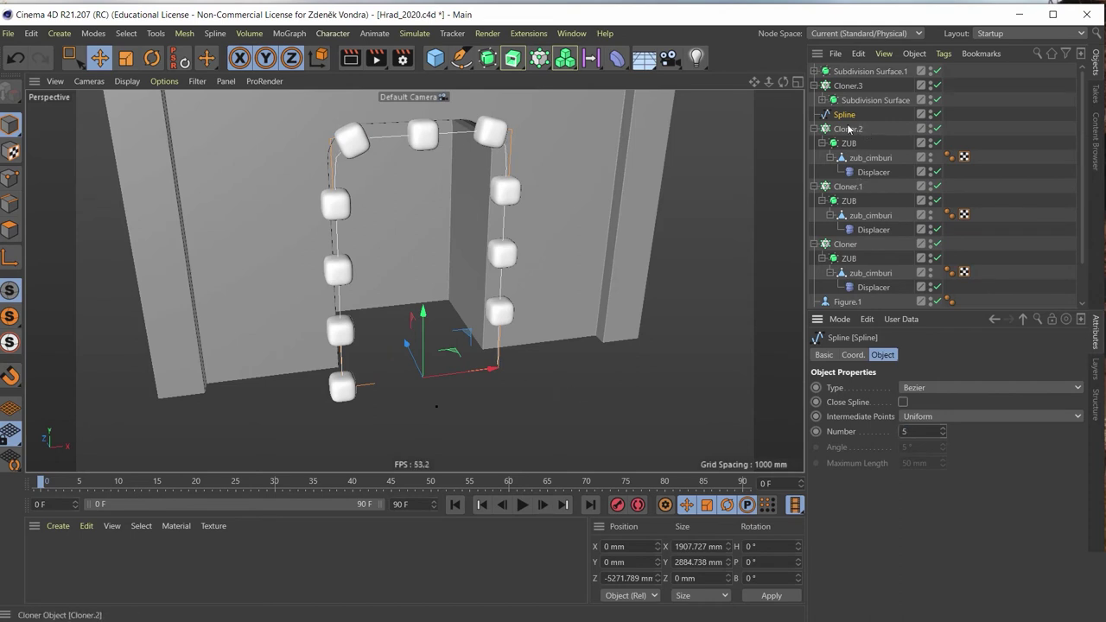
# Raise Cloner.3's Count to 26 and inspect the packed arch from around the gate
pyautogui.click(847, 85)
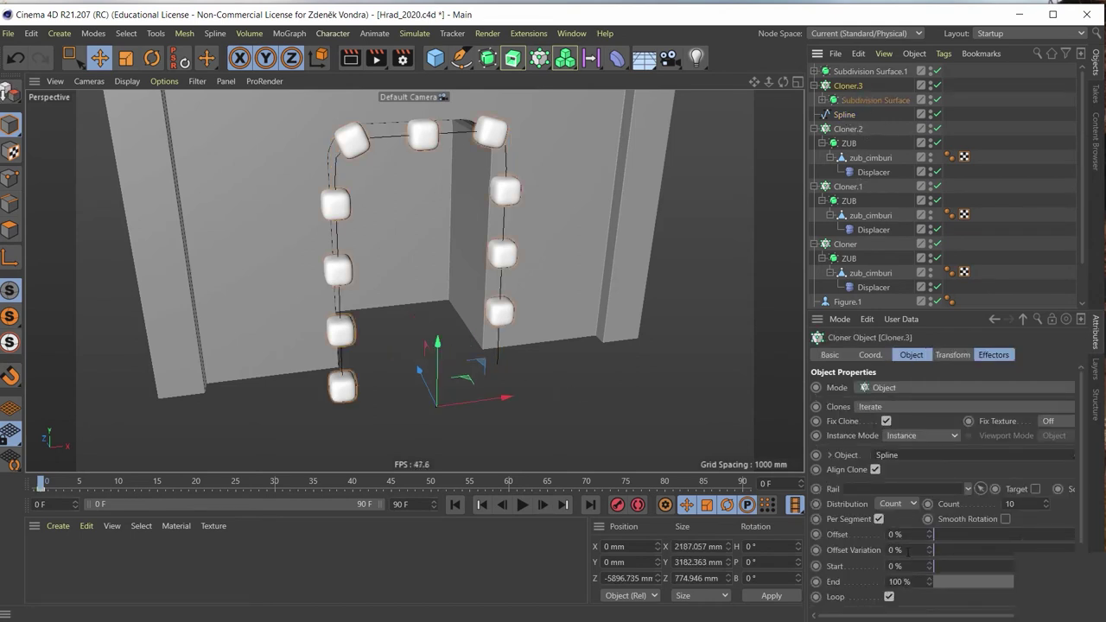
pyautogui.moveTo(1044, 502); pyautogui.dragTo(1049, 492)
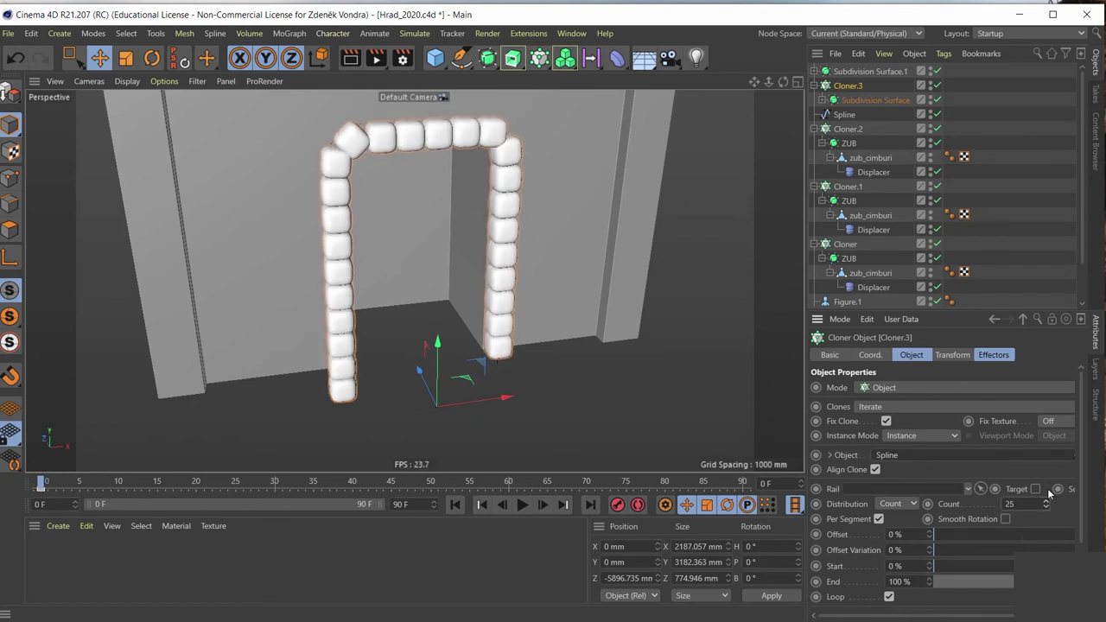
pyautogui.moveTo(510, 352)
pyautogui.keyDown('alt'); pyautogui.mouseDown()
pyautogui.moveTo(437, 328)
pyautogui.moveTo(486, 220)
pyautogui.moveTo(496, 361)
pyautogui.moveTo(444, 335)
pyautogui.moveTo(381, 228)
pyautogui.mouseUp(); pyautogui.keyUp('alt')
pyautogui.moveTo(380, 228)
pyautogui.keyDown('alt'); pyautogui.mouseDown(button='right')
pyautogui.moveTo(357, 278)
pyautogui.moveTo(320, 285)
pyautogui.mouseUp(button='right'); pyautogui.keyUp('alt')
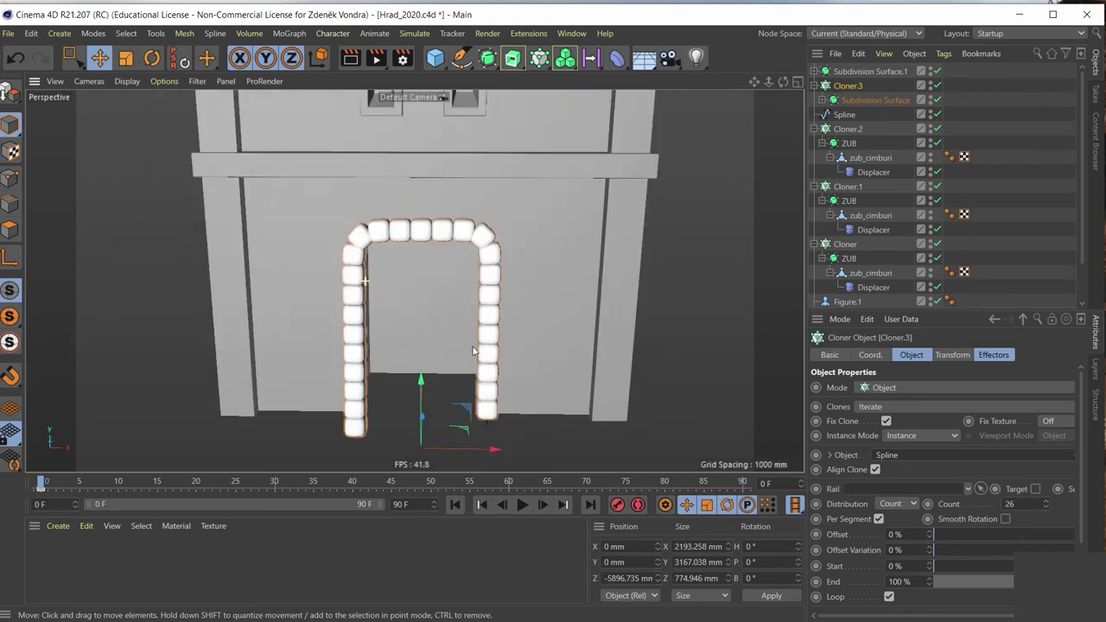
pyautogui.keyDown('alt'); pyautogui.moveTo(320, 285); pyautogui.dragTo(389, 255); pyautogui.keyUp('alt')
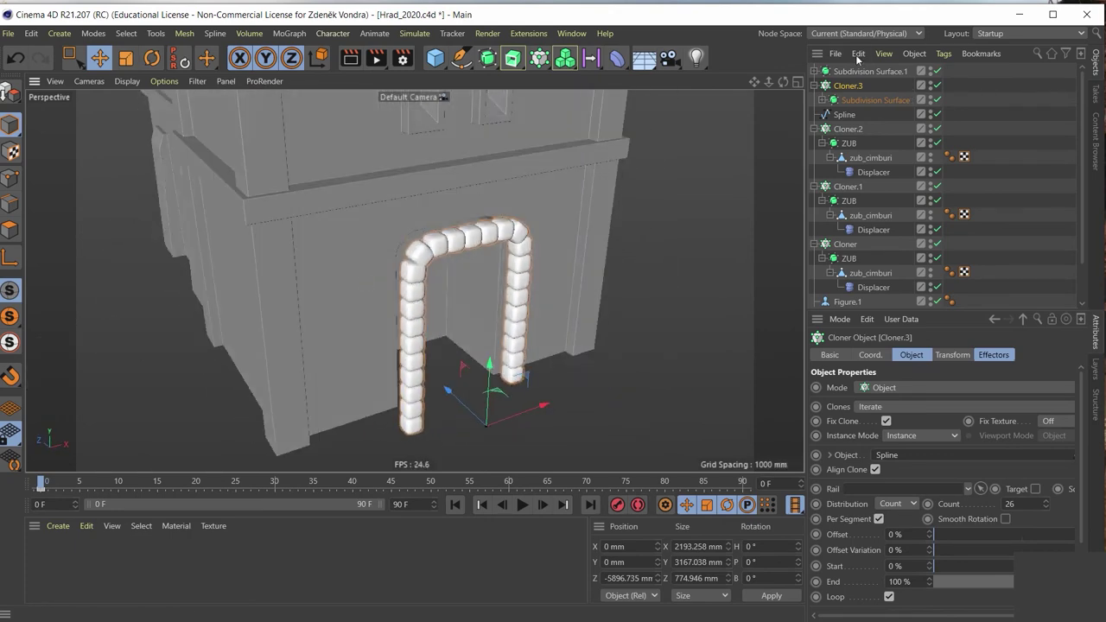
# Move Subdivision Surface.1 into Cloner.3, compare it on and off, then delete it
pyautogui.click(854, 101)
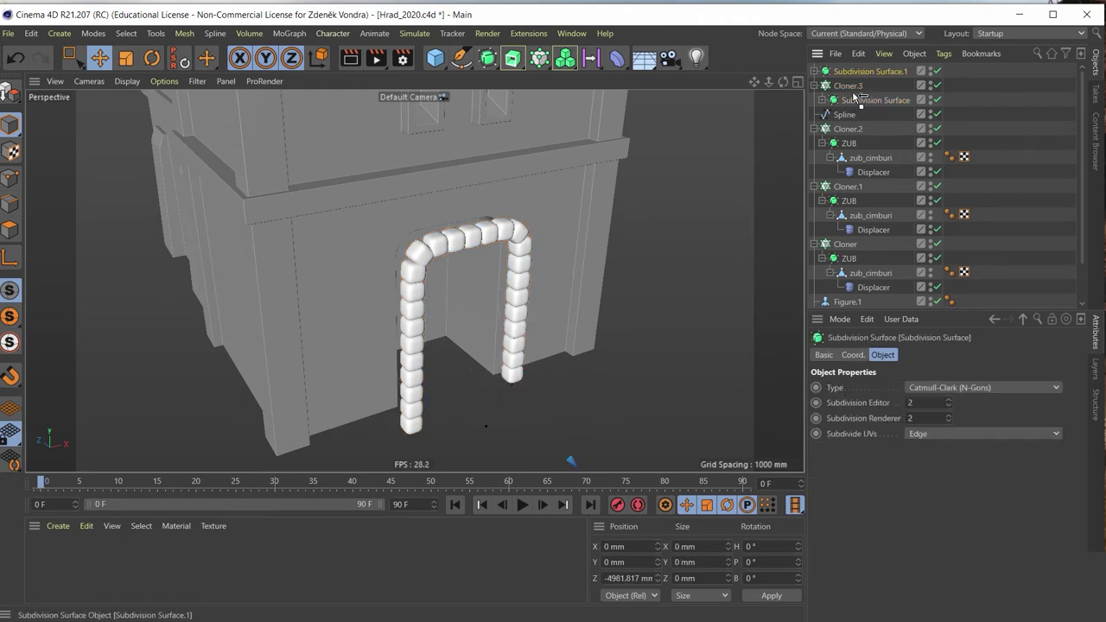
pyautogui.moveTo(853, 97); pyautogui.dragTo(853, 91)
pyautogui.keyDown('alt'); pyautogui.moveTo(585, 271); pyautogui.dragTo(622, 261); pyautogui.keyUp('alt')
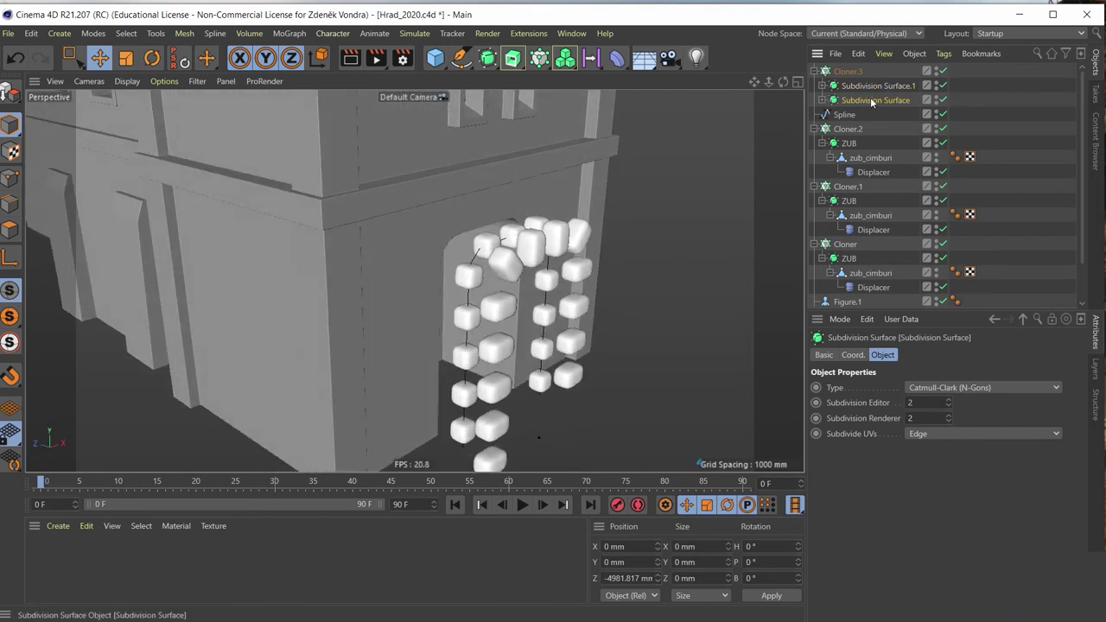
pyautogui.click(942, 88)
pyautogui.click(943, 88)
pyautogui.click(943, 87)
pyautogui.click(943, 88)
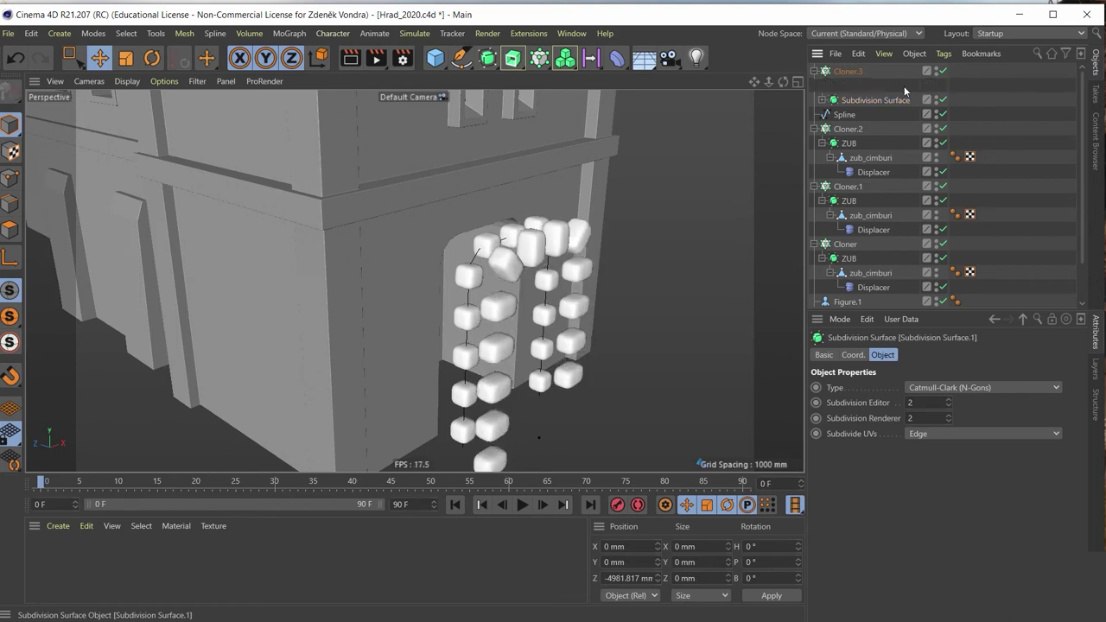
pyautogui.press('Delete')
# Duplicate the Subdivision Surface block inside Cloner.3 and select its Cube
pyautogui.moveTo(897, 87)
pyautogui.keyDown('ctrl'); pyautogui.mouseDown()
pyautogui.moveTo(866, 72)
pyautogui.moveTo(871, 95)
pyautogui.mouseUp(); pyautogui.keyUp('ctrl')
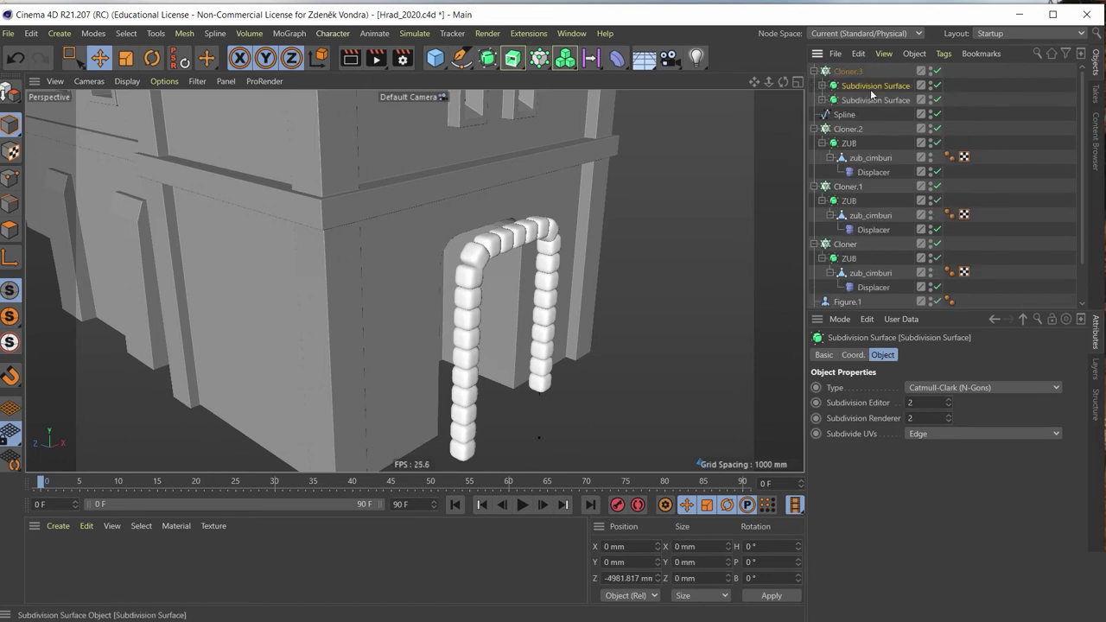
pyautogui.click(821, 87)
pyautogui.click(857, 101)
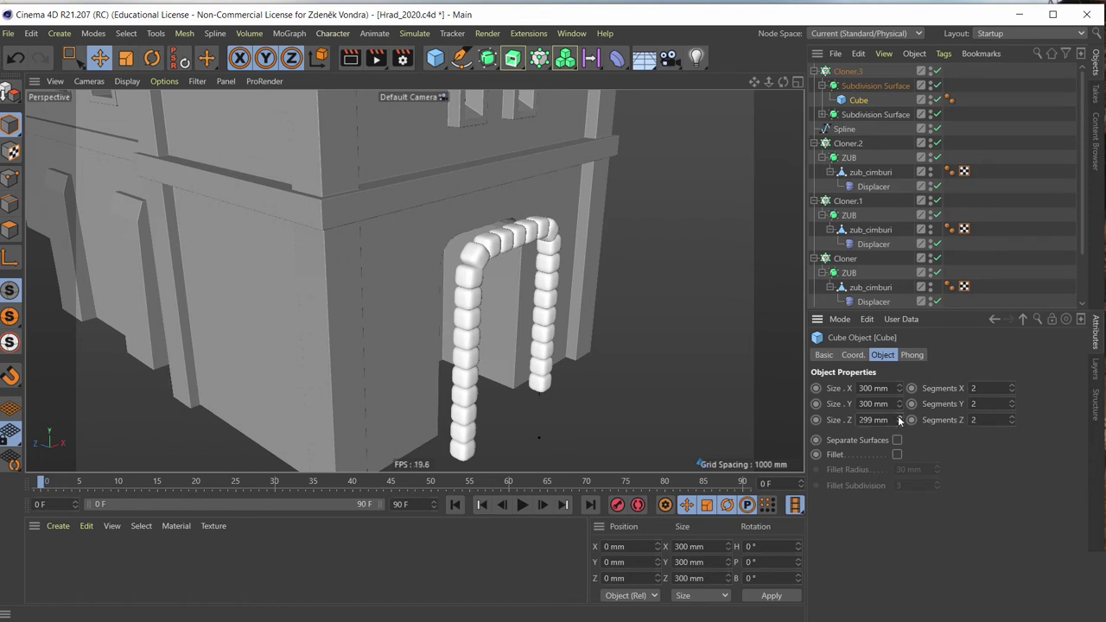
# Resize the first block cube to 450 × 300 × 340 mm
pyautogui.moveTo(901, 421)
pyautogui.mouseDown()
pyautogui.moveTo(912, 393)
pyautogui.moveTo(870, 242)
pyautogui.moveTo(874, 275)
pyautogui.mouseUp()
pyautogui.moveTo(449, 260)
pyautogui.keyDown('alt'); pyautogui.mouseDown()
pyautogui.moveTo(389, 228)
pyautogui.moveTo(611, 212)
pyautogui.mouseUp(); pyautogui.keyUp('alt')
pyautogui.keyDown('alt'); pyautogui.moveTo(610, 212); pyautogui.dragTo(470, 161, button='right'); pyautogui.keyUp('alt')
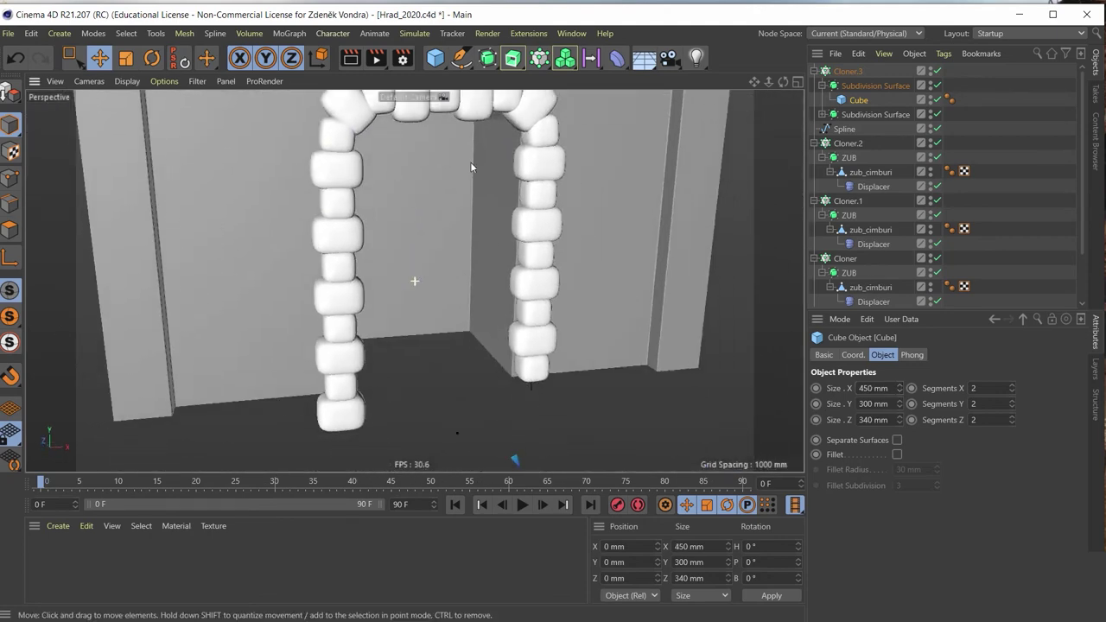
pyautogui.moveTo(470, 161)
pyautogui.keyDown('alt'); pyautogui.mouseDown()
pyautogui.moveTo(464, 240)
pyautogui.moveTo(436, 188)
pyautogui.moveTo(454, 231)
pyautogui.mouseUp(); pyautogui.keyUp('alt')
pyautogui.keyDown('alt'); pyautogui.moveTo(455, 230); pyautogui.dragTo(437, 256, button='right'); pyautogui.keyUp('alt')
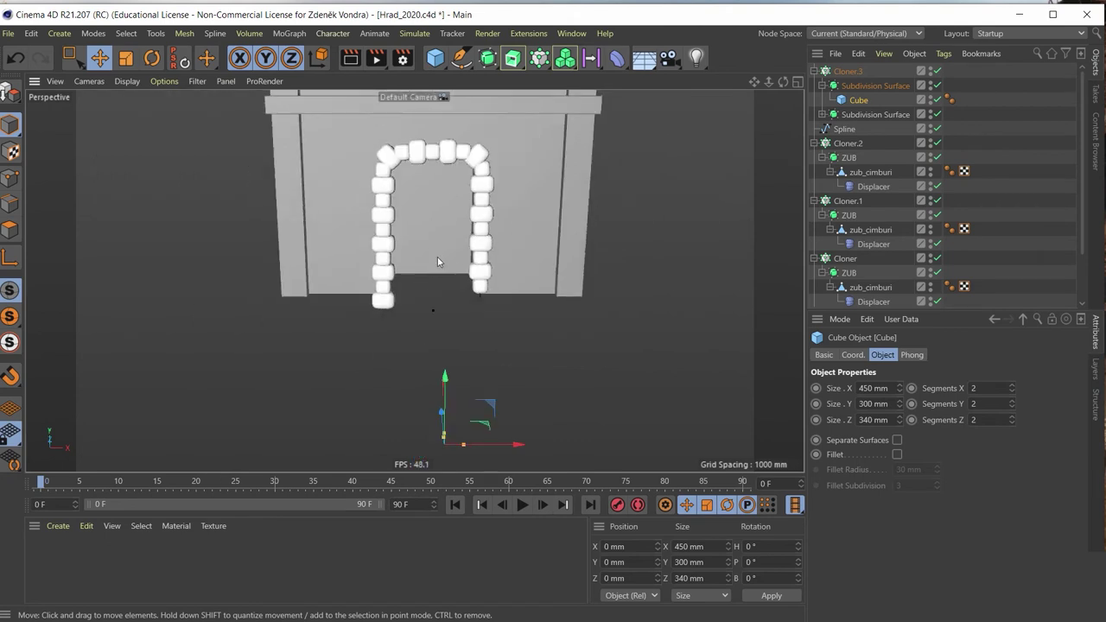
pyautogui.moveTo(437, 257)
pyautogui.keyDown('alt'); pyautogui.mouseDown()
pyautogui.moveTo(379, 258)
pyautogui.moveTo(374, 185)
pyautogui.mouseUp(); pyautogui.keyUp('alt')
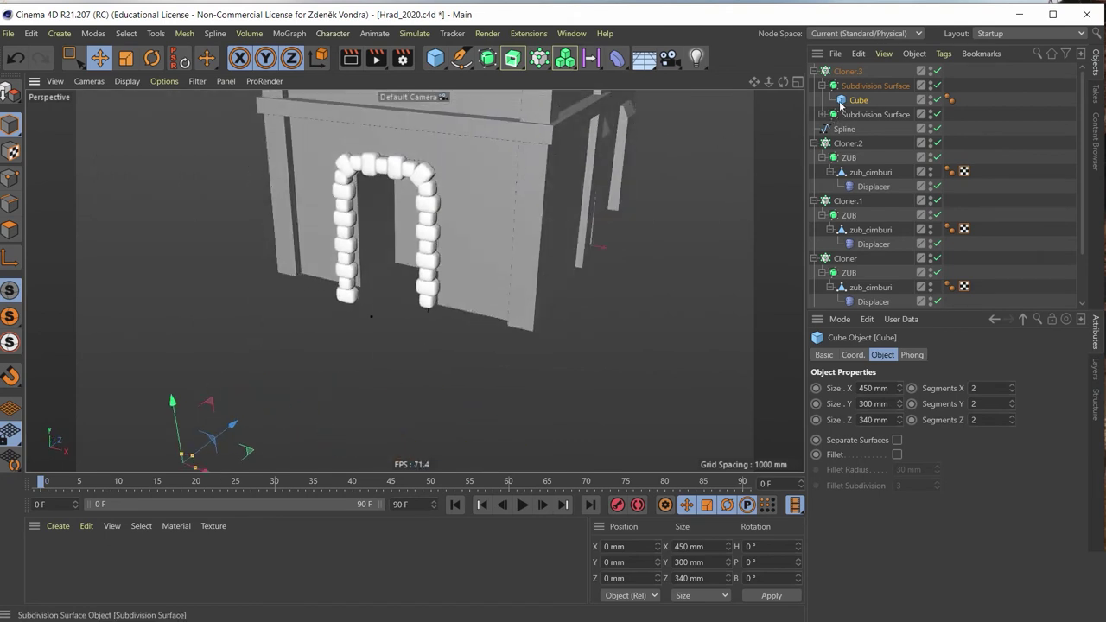
# Shift Cloner.3 along Z toward the wall
pyautogui.click(848, 71)
pyautogui.moveTo(401, 296); pyautogui.dragTo(423, 280)
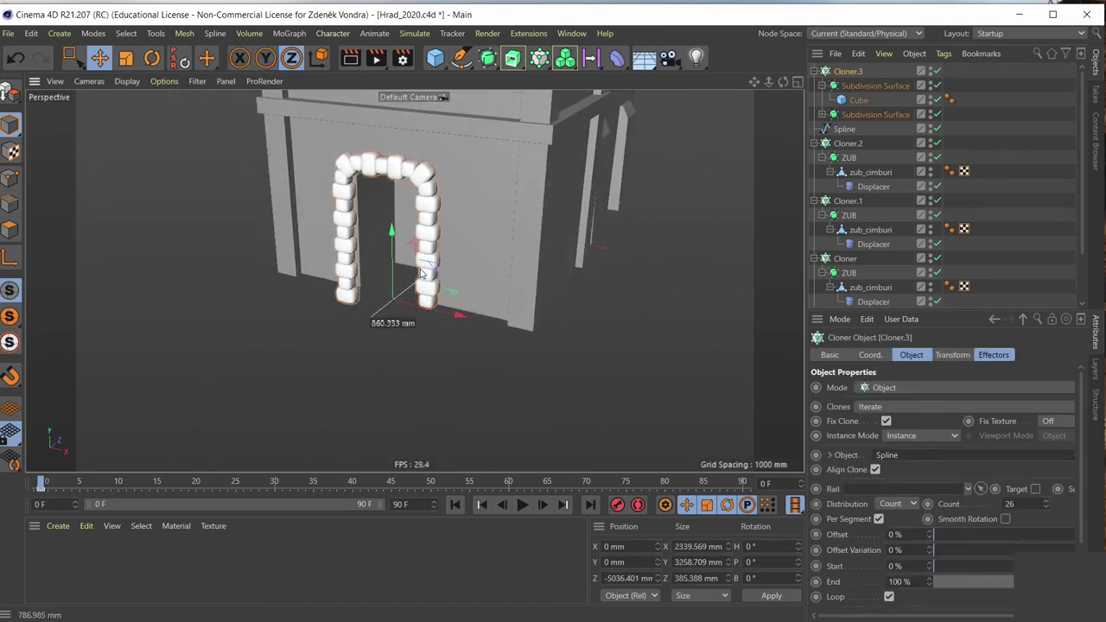
pyautogui.click(875, 114)
pyautogui.click(847, 71)
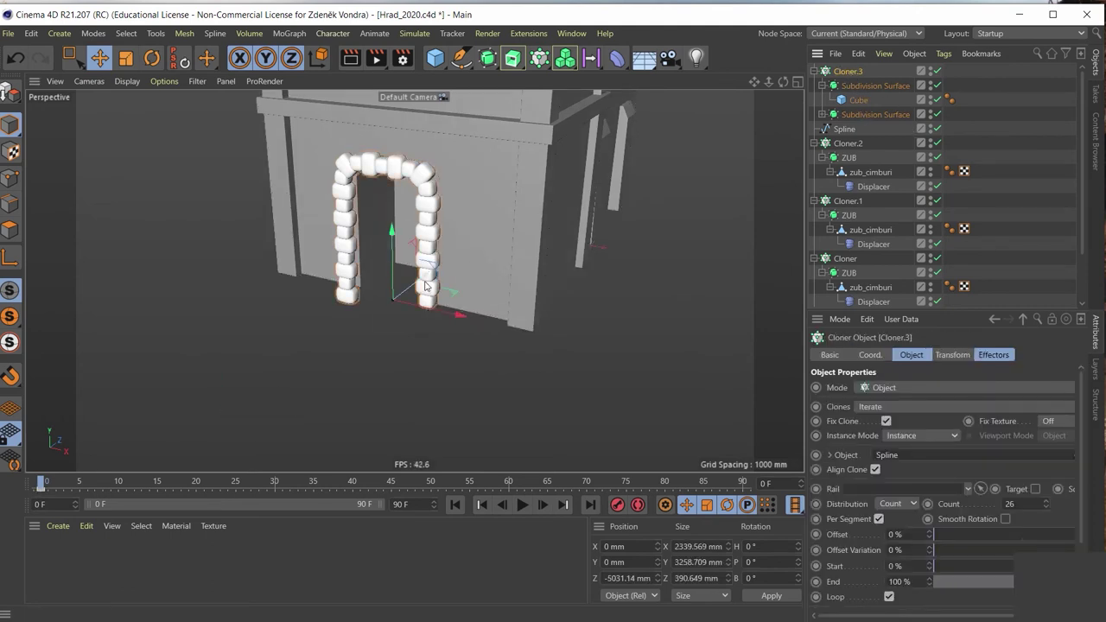
pyautogui.moveTo(422, 280); pyautogui.dragTo(642, 280)
# Move the arch Spline along Z to match, then check the arch from the front
pyautogui.click(844, 128)
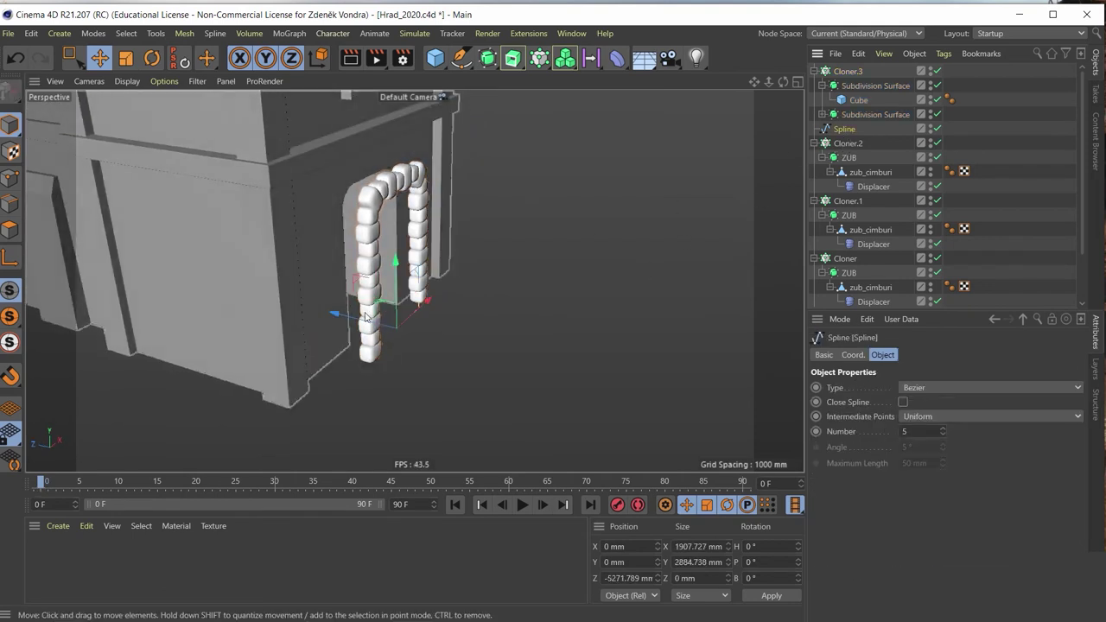
pyautogui.moveTo(351, 322); pyautogui.dragTo(209, 248)
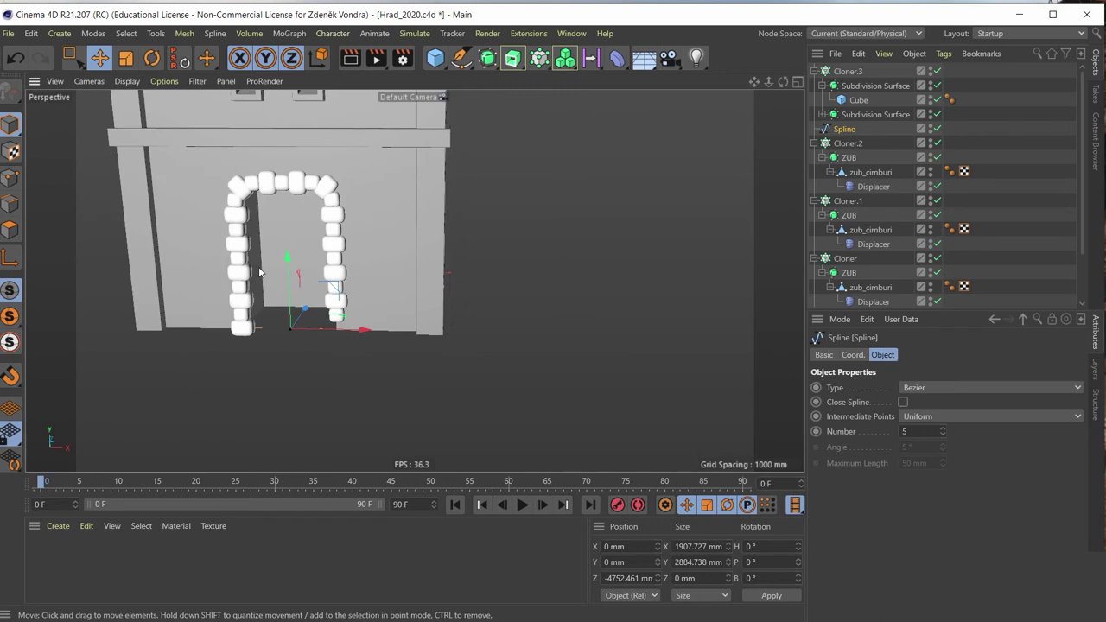
pyautogui.scroll(3, 309, 235)
pyautogui.moveTo(329, 296)
pyautogui.keyDown('alt'); pyautogui.mouseDown()
pyautogui.moveTo(340, 239)
pyautogui.moveTo(428, 224)
pyautogui.moveTo(392, 247)
pyautogui.moveTo(422, 256)
pyautogui.mouseUp(); pyautogui.keyUp('alt')
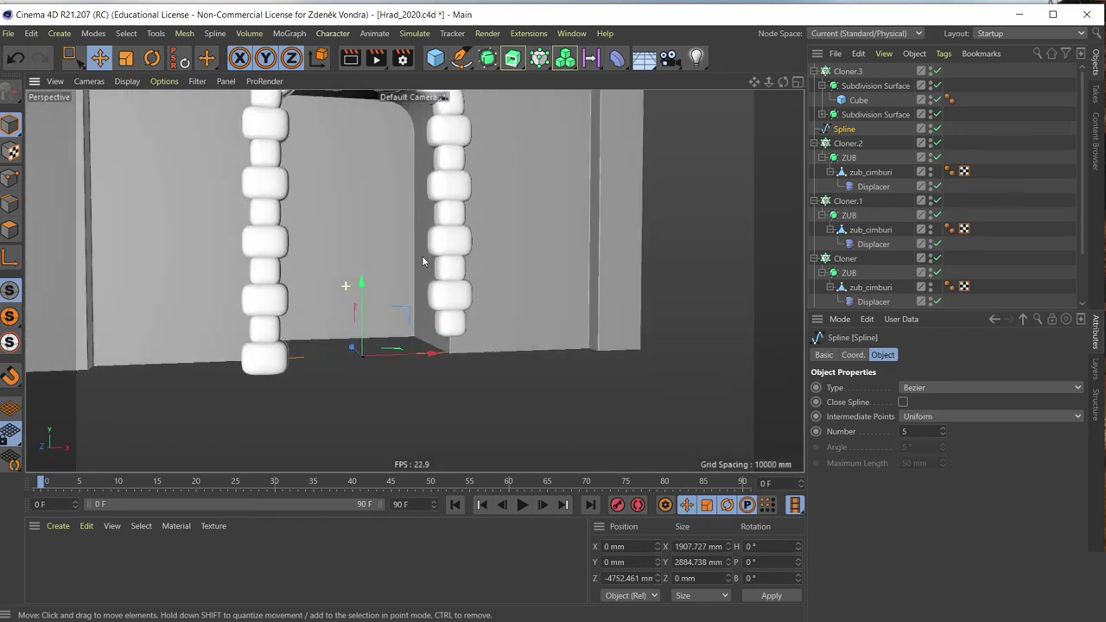
pyautogui.scroll(-5, 400, 293)
pyautogui.keyDown('alt'); pyautogui.moveTo(400, 326); pyautogui.dragTo(389, 301); pyautogui.keyUp('alt')
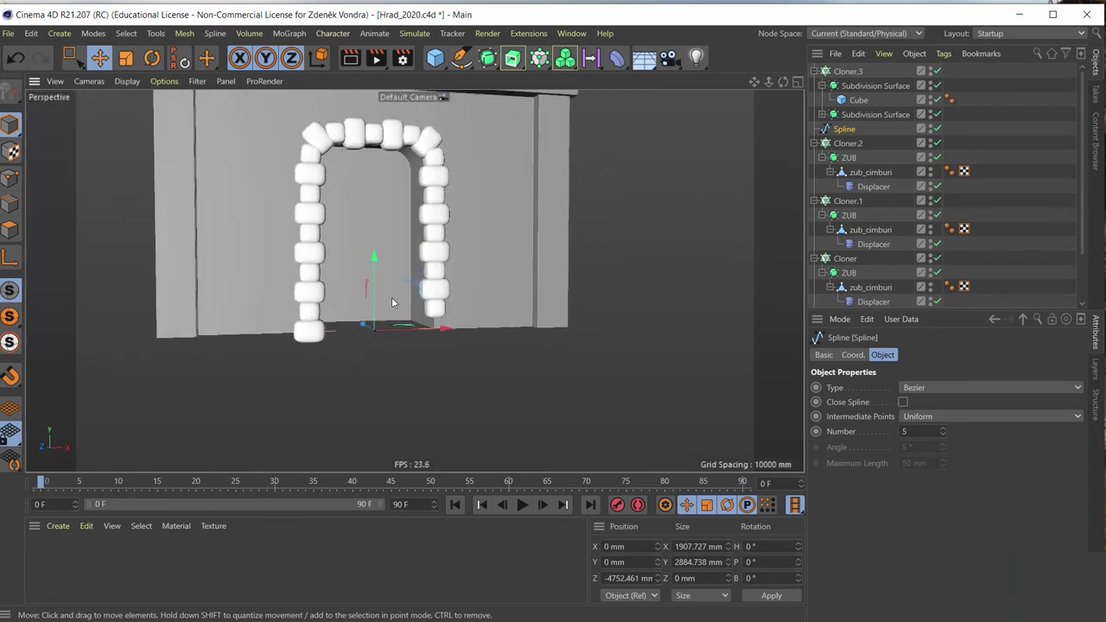
pyautogui.scroll(2, 602, 193)
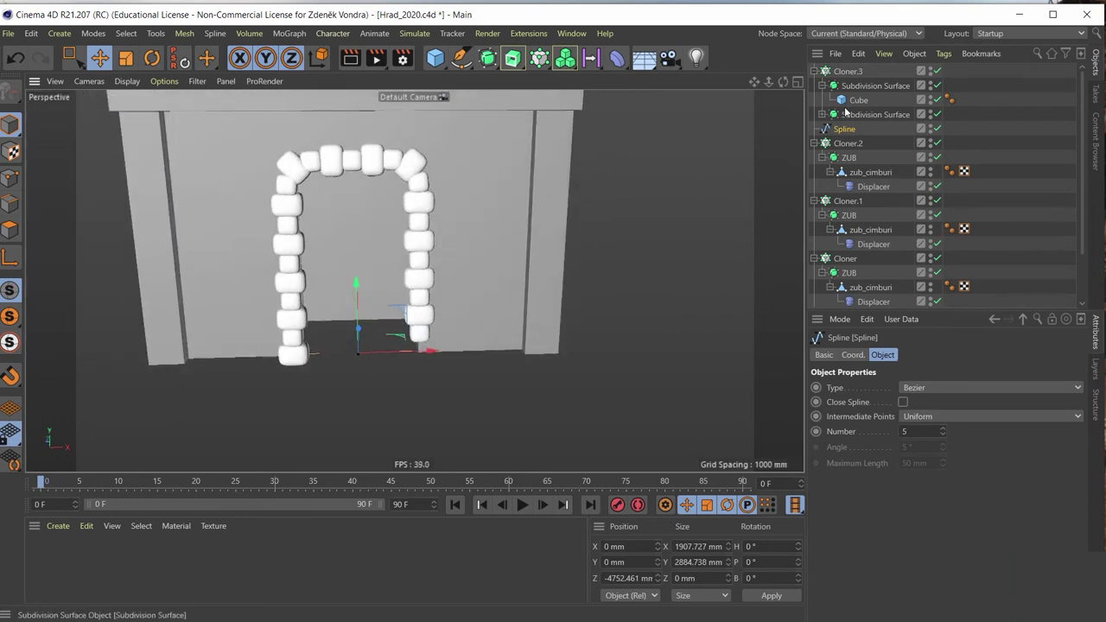
# Adjust both block cubes' sizes, making one cube 405 × 339 × 340 mm
pyautogui.click(822, 114)
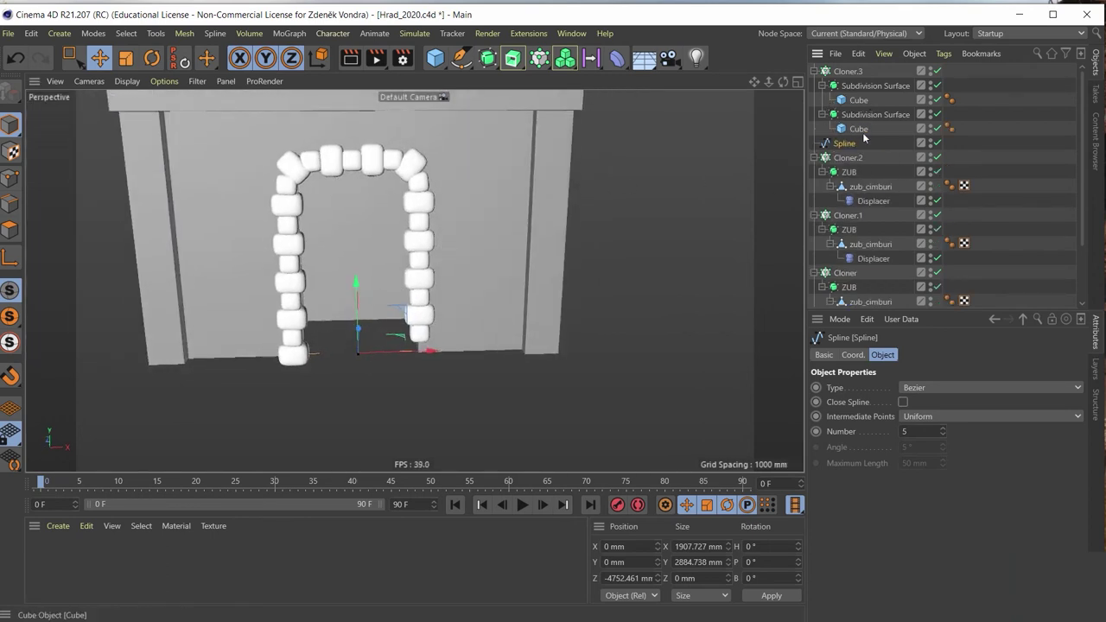
pyautogui.click(861, 128)
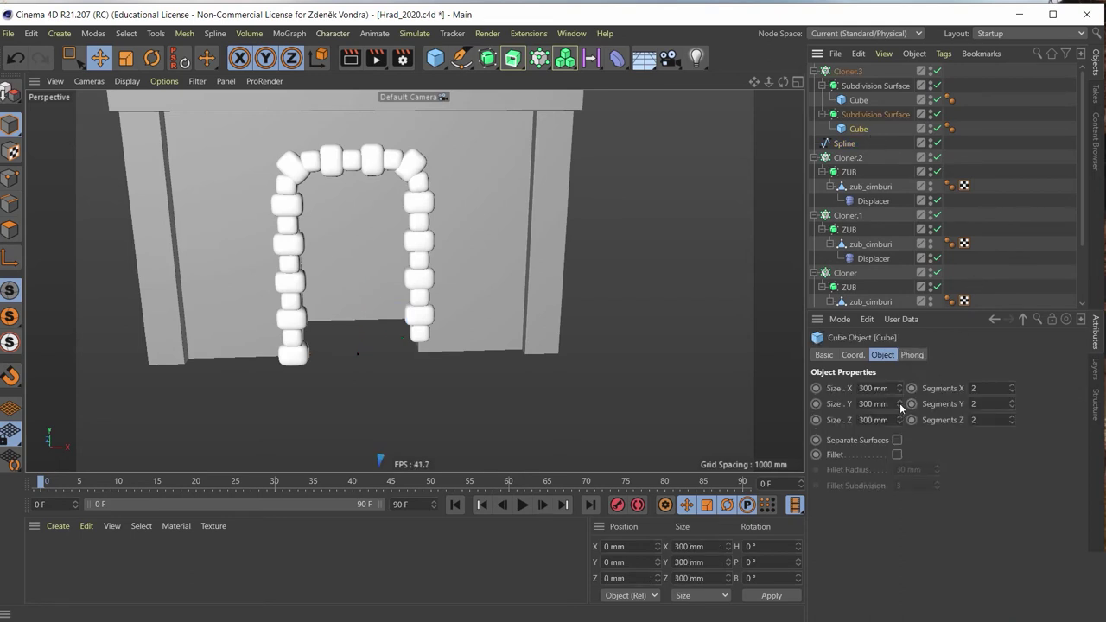
pyautogui.moveTo(900, 407)
pyautogui.mouseDown()
pyautogui.moveTo(916, 386)
pyautogui.moveTo(903, 384)
pyautogui.mouseUp()
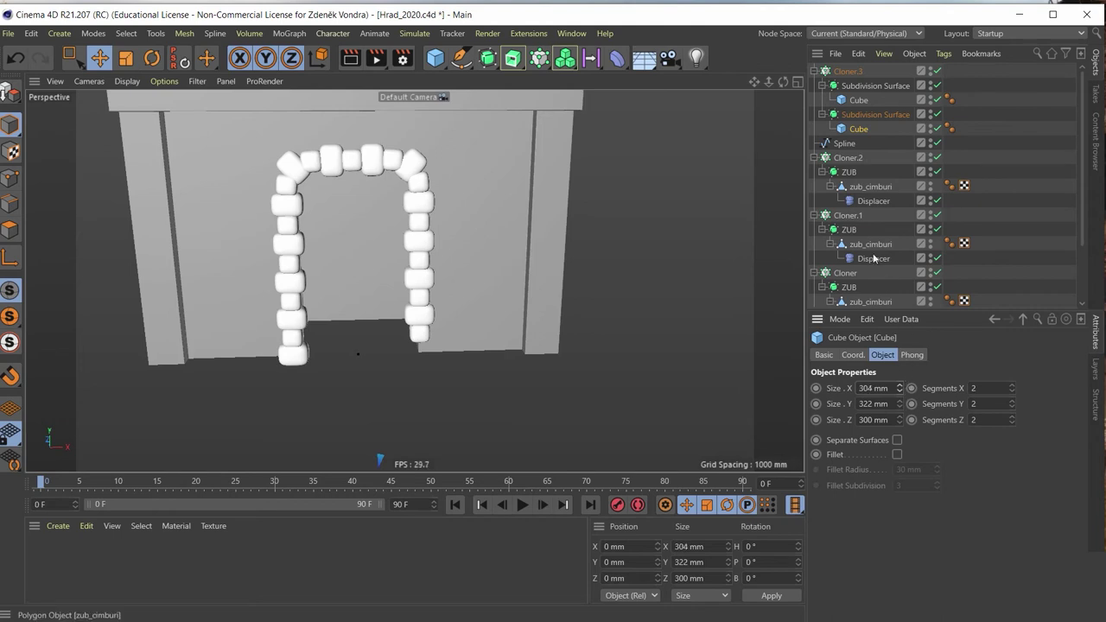
pyautogui.click(859, 99)
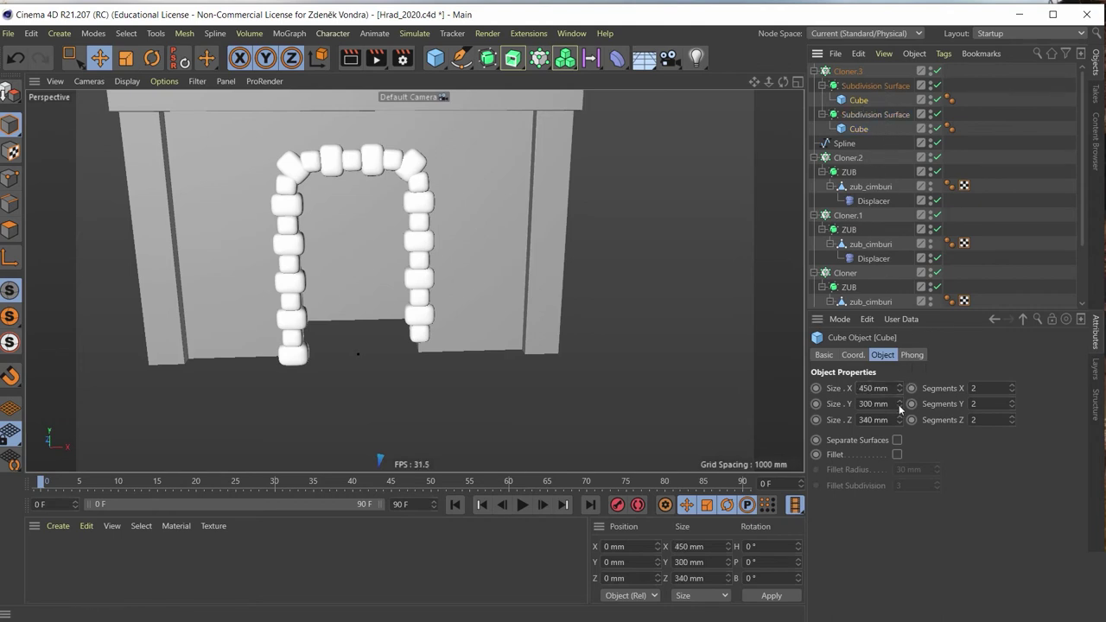
pyautogui.moveTo(899, 409); pyautogui.dragTo(904, 395)
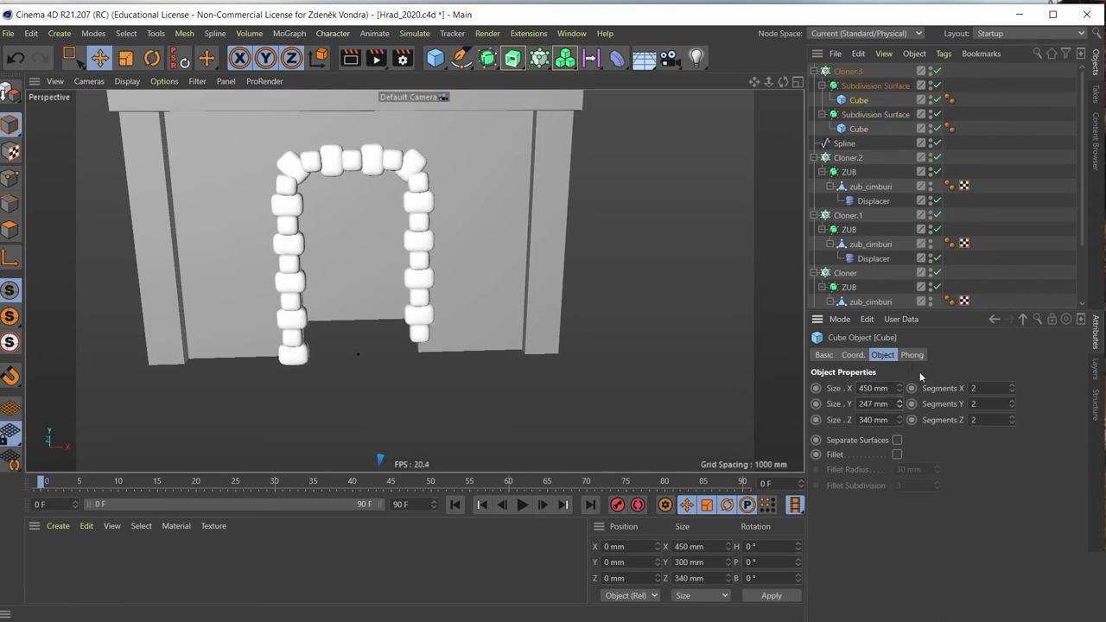
pyautogui.click(899, 406)
pyautogui.click(899, 391)
pyautogui.moveTo(900, 392)
pyautogui.mouseDown()
pyautogui.moveTo(884, 453)
pyautogui.moveTo(884, 416)
pyautogui.mouseUp()
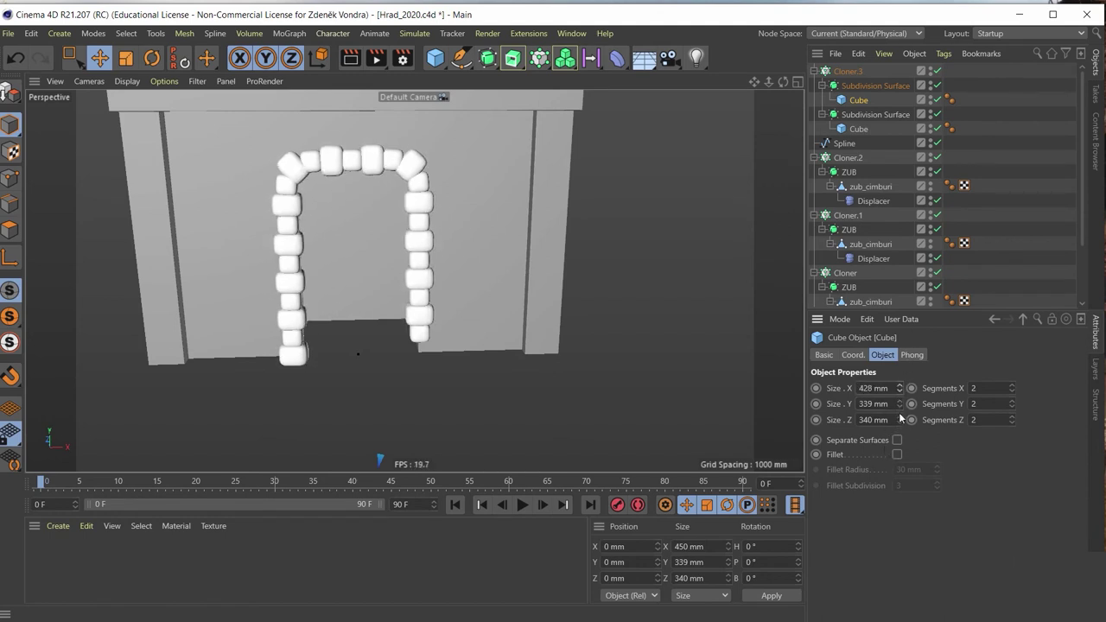
# Angle the view onto the wall and arch and select the arch's Spline
pyautogui.moveTo(492, 320)
pyautogui.keyDown('alt'); pyautogui.mouseDown()
pyautogui.moveTo(419, 259)
pyautogui.moveTo(482, 179)
pyautogui.mouseUp(); pyautogui.keyUp('alt')
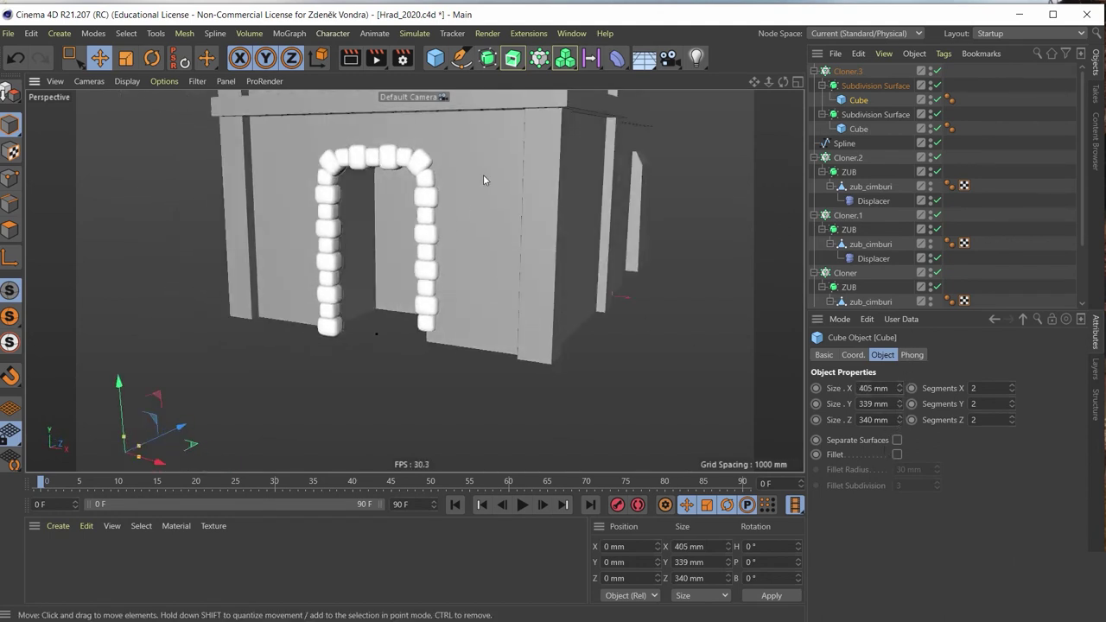
pyautogui.scroll(3, 385, 366)
pyautogui.scroll(3, 386, 366)
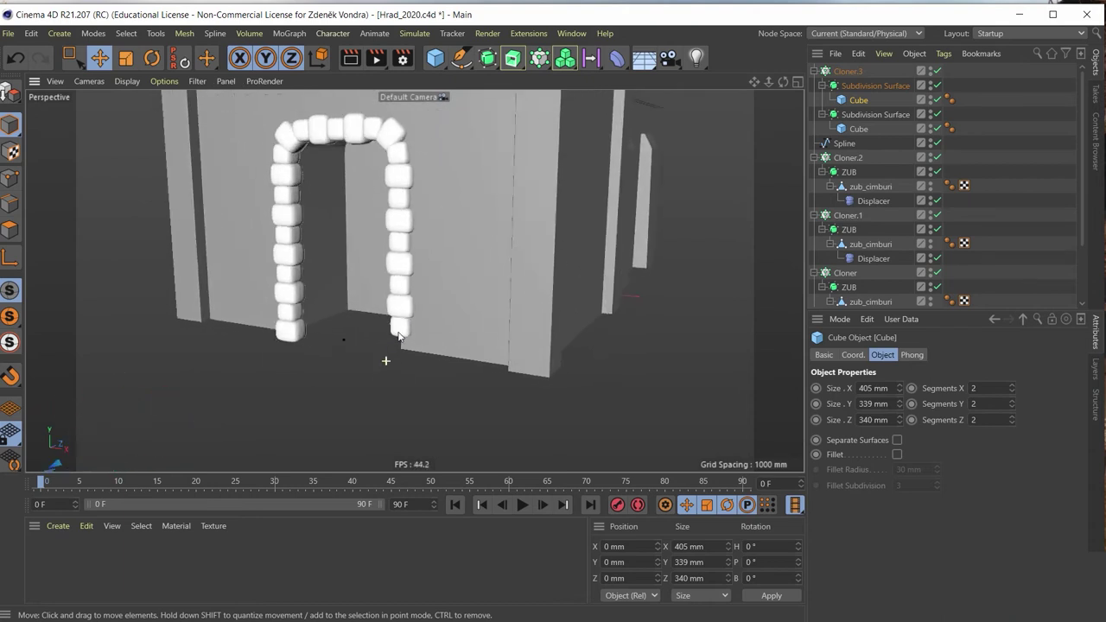
pyautogui.click(830, 143)
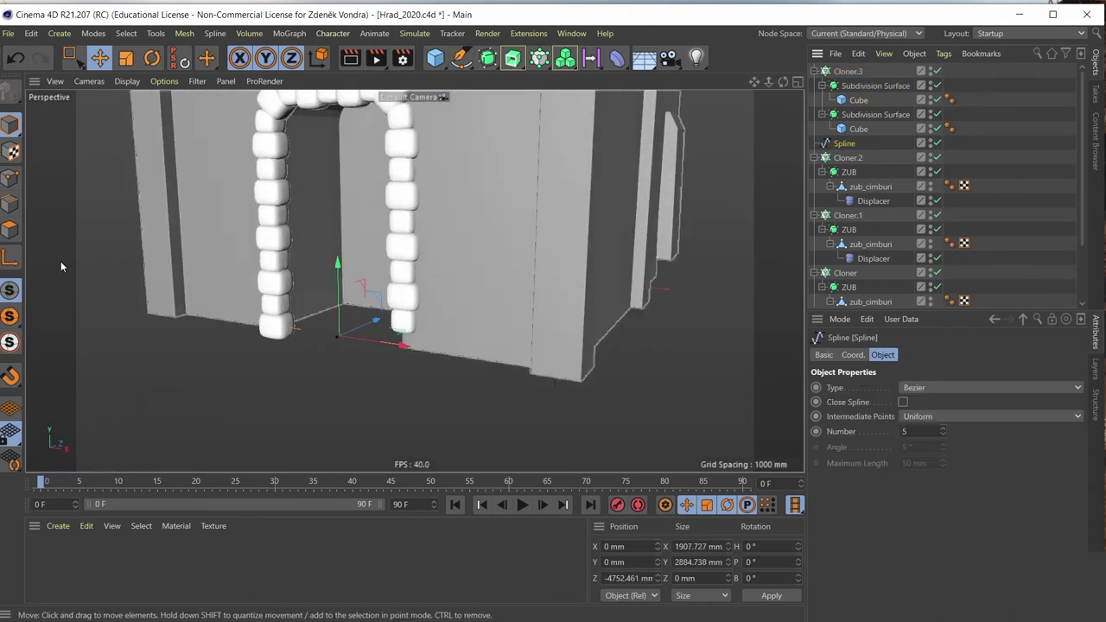
# In Points mode, box-select the right arch leg's bottom point and drag it down
pyautogui.click(11, 177)
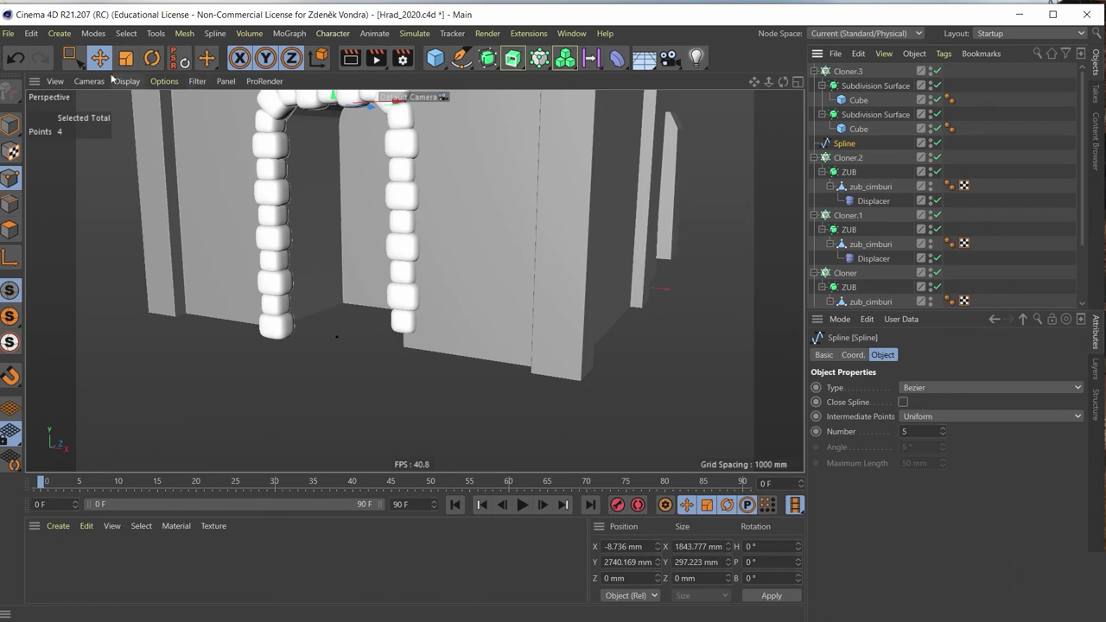
pyautogui.click(71, 59)
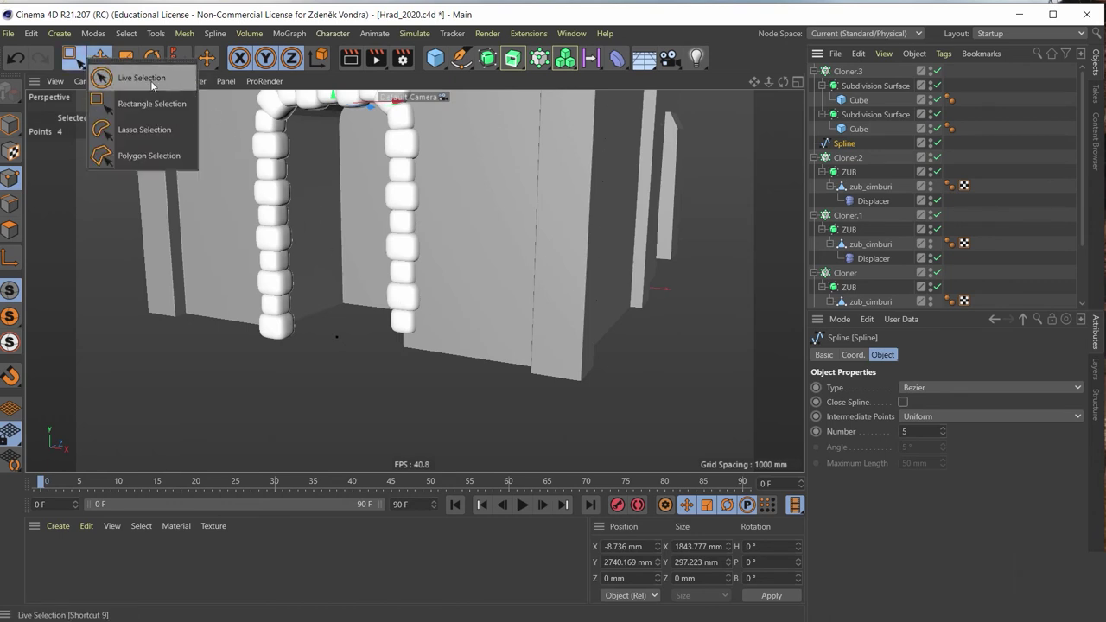
pyautogui.click(148, 104)
pyautogui.moveTo(460, 396)
pyautogui.mouseDown()
pyautogui.moveTo(389, 319)
pyautogui.moveTo(404, 304)
pyautogui.moveTo(568, 343)
pyautogui.moveTo(290, 338)
pyautogui.moveTo(448, 302)
pyautogui.moveTo(276, 278)
pyautogui.moveTo(202, 290)
pyautogui.moveTo(247, 313)
pyautogui.moveTo(310, 287)
pyautogui.mouseUp()
# Orbit and zoom around the castle to bring the arched gate wall close
pyautogui.scroll(-2, 461, 298)
pyautogui.scroll(-4, 461, 298)
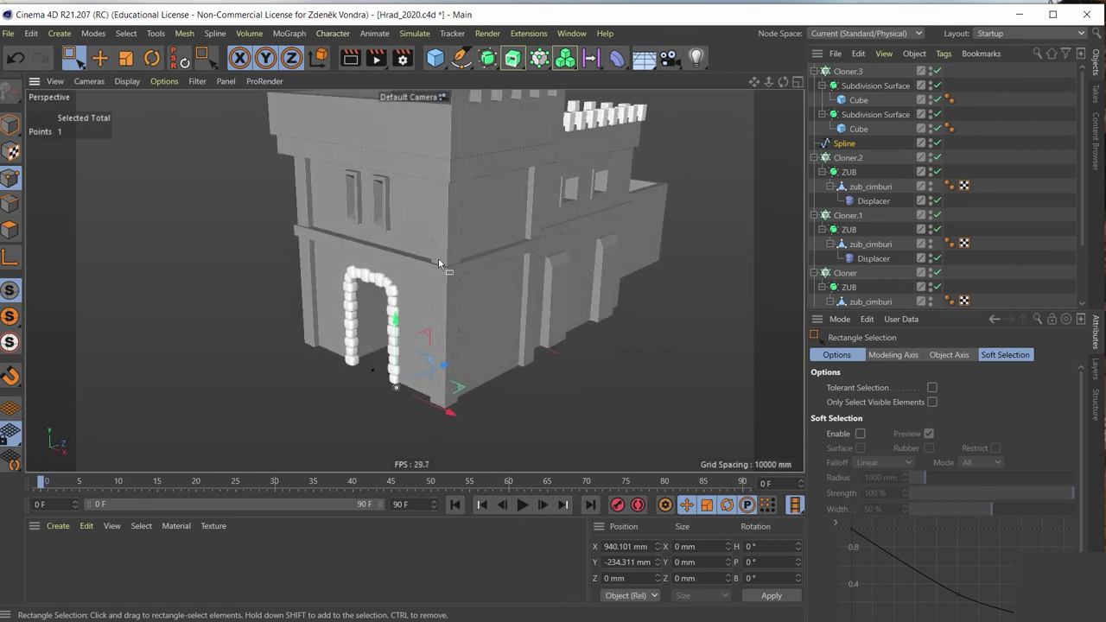
pyautogui.keyDown('alt'); pyautogui.moveTo(439, 263); pyautogui.dragTo(432, 286); pyautogui.keyUp('alt')
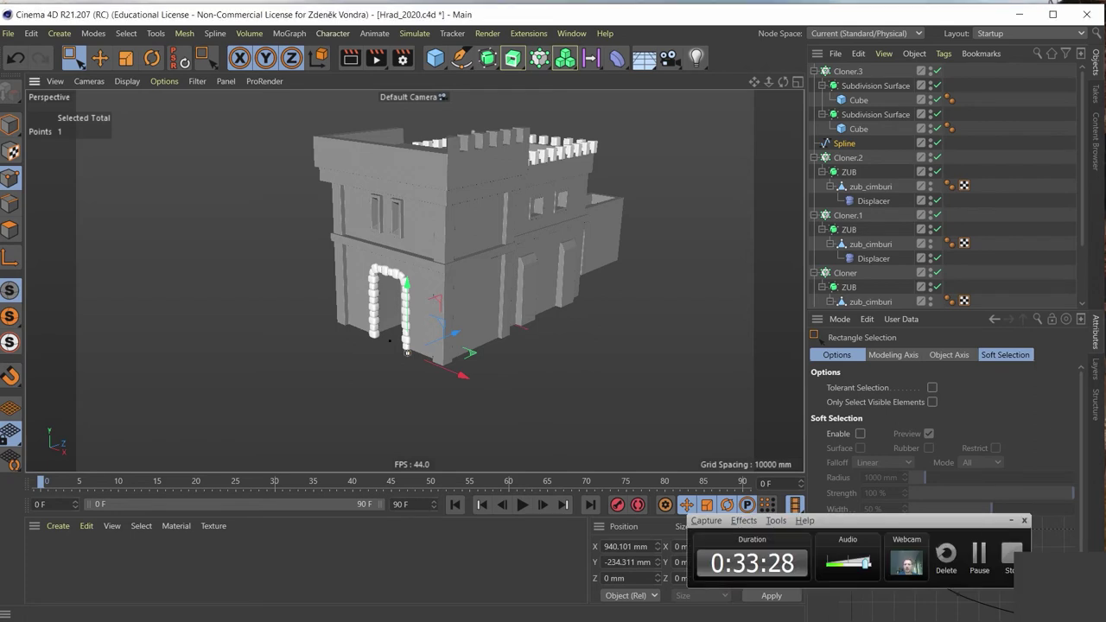
pyautogui.moveTo(586, 209)
pyautogui.keyDown('alt'); pyautogui.mouseDown()
pyautogui.moveTo(515, 239)
pyautogui.moveTo(572, 222)
pyautogui.moveTo(551, 238)
pyautogui.moveTo(412, 294)
pyautogui.moveTo(480, 307)
pyautogui.moveTo(366, 313)
pyautogui.mouseUp(); pyautogui.keyUp('alt')
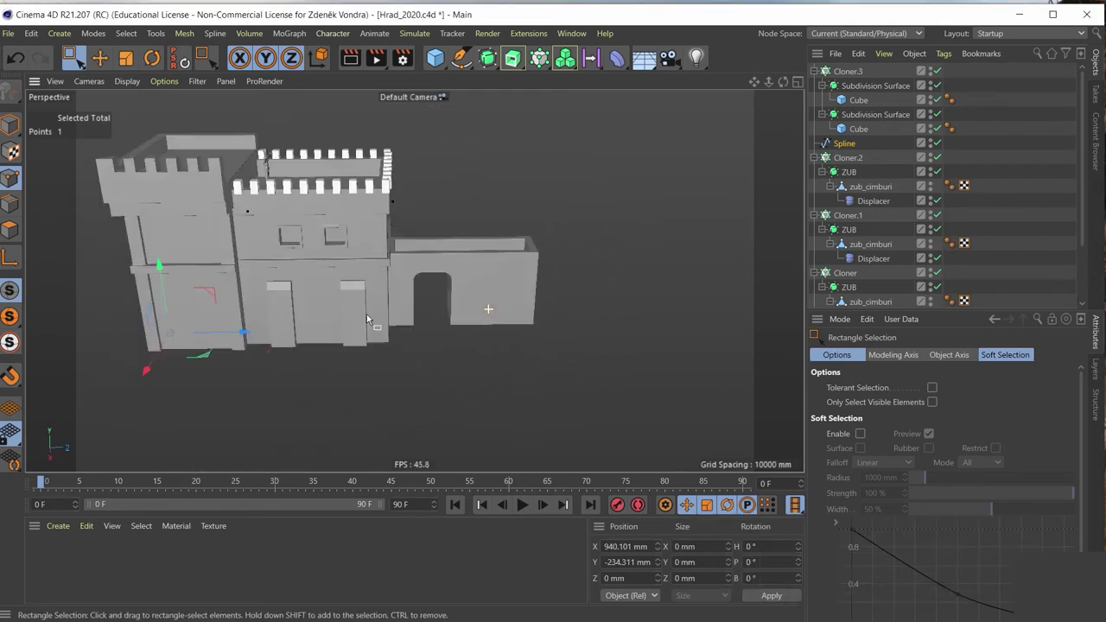
pyautogui.keyDown('alt'); pyautogui.moveTo(445, 324); pyautogui.dragTo(395, 323); pyautogui.keyUp('alt')
pyautogui.scroll(-3, 394, 323)
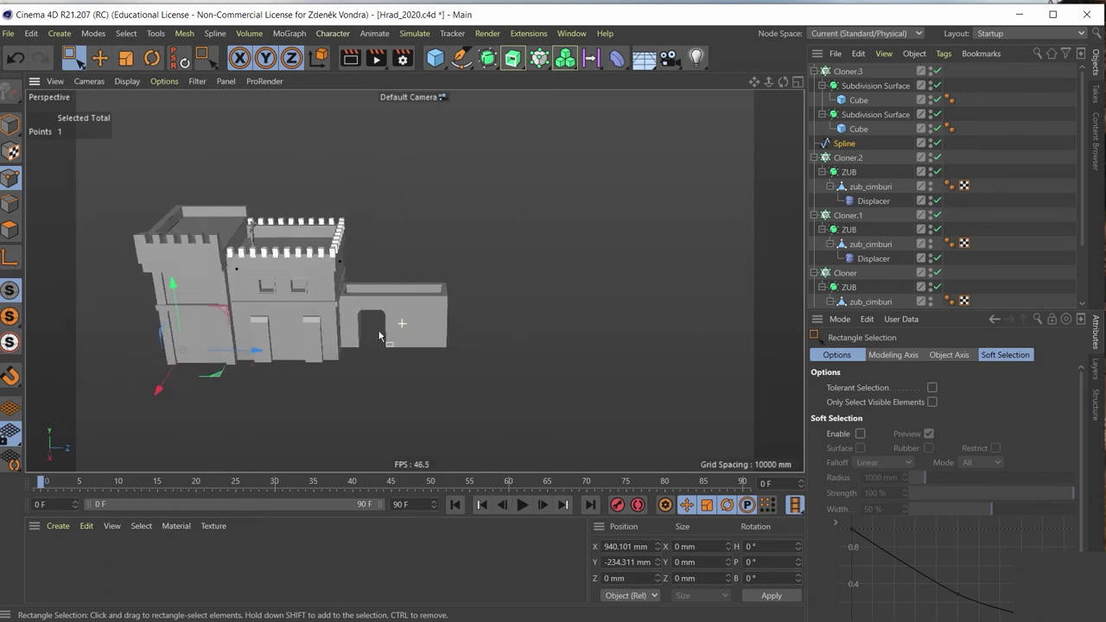
pyautogui.scroll(8, 397, 324)
pyautogui.moveTo(464, 279)
pyautogui.keyDown('alt'); pyautogui.mouseDown()
pyautogui.moveTo(411, 333)
pyautogui.moveTo(365, 308)
pyautogui.moveTo(419, 264)
pyautogui.moveTo(441, 272)
pyautogui.mouseUp(); pyautogui.keyUp('alt')
pyautogui.scroll(3, 441, 272)
pyautogui.scroll(1, 438, 267)
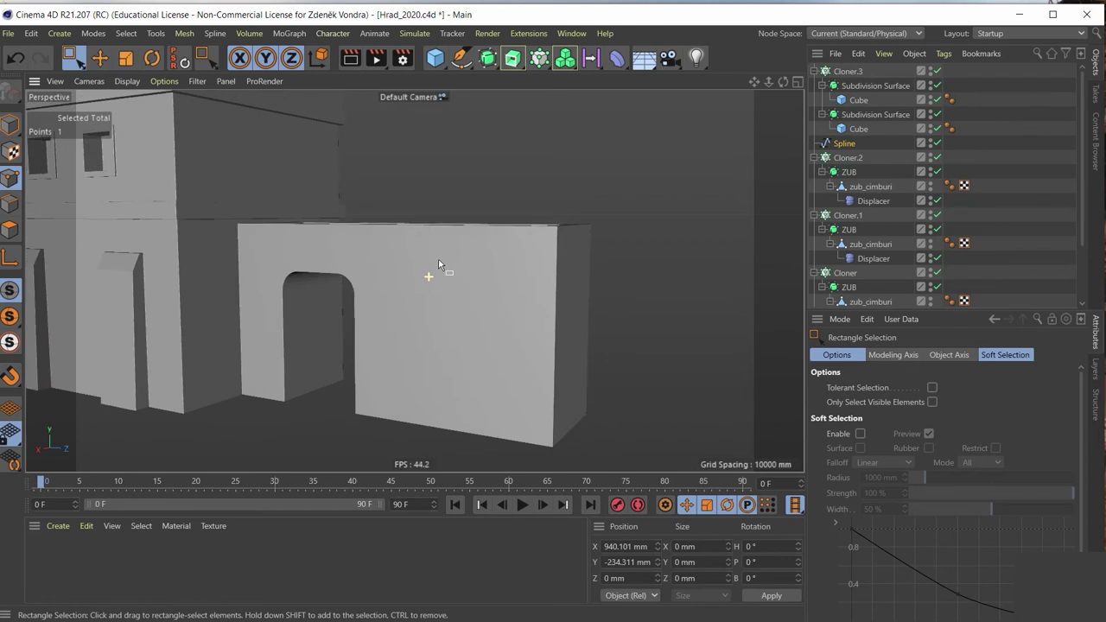
pyautogui.scroll(2, 438, 267)
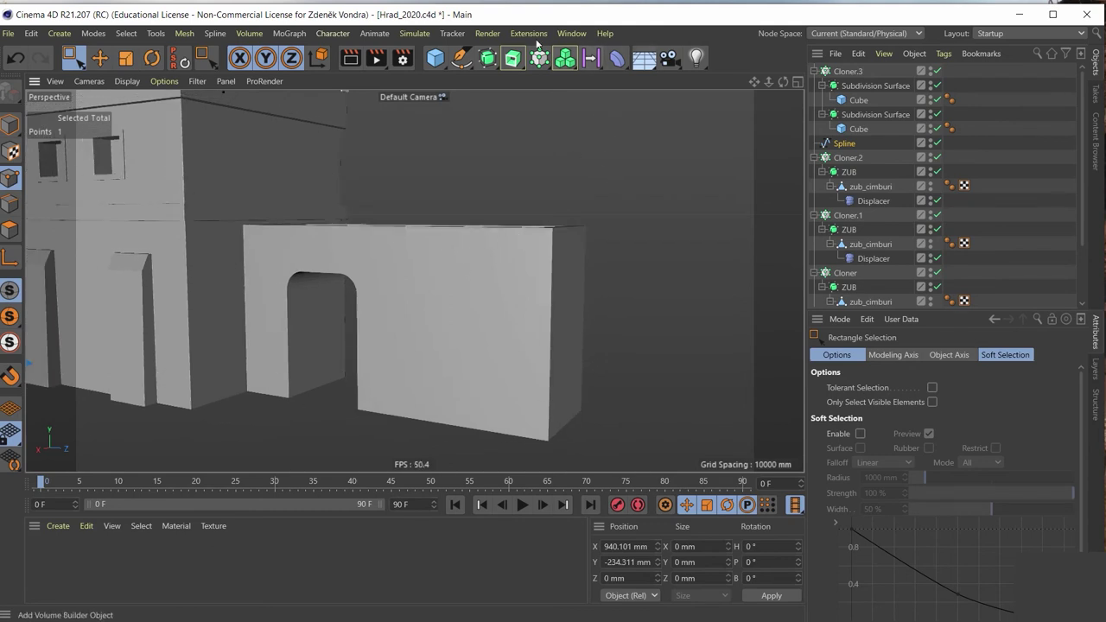
# Add a new cube and move it in front of the arched wall
pyautogui.click(443, 64)
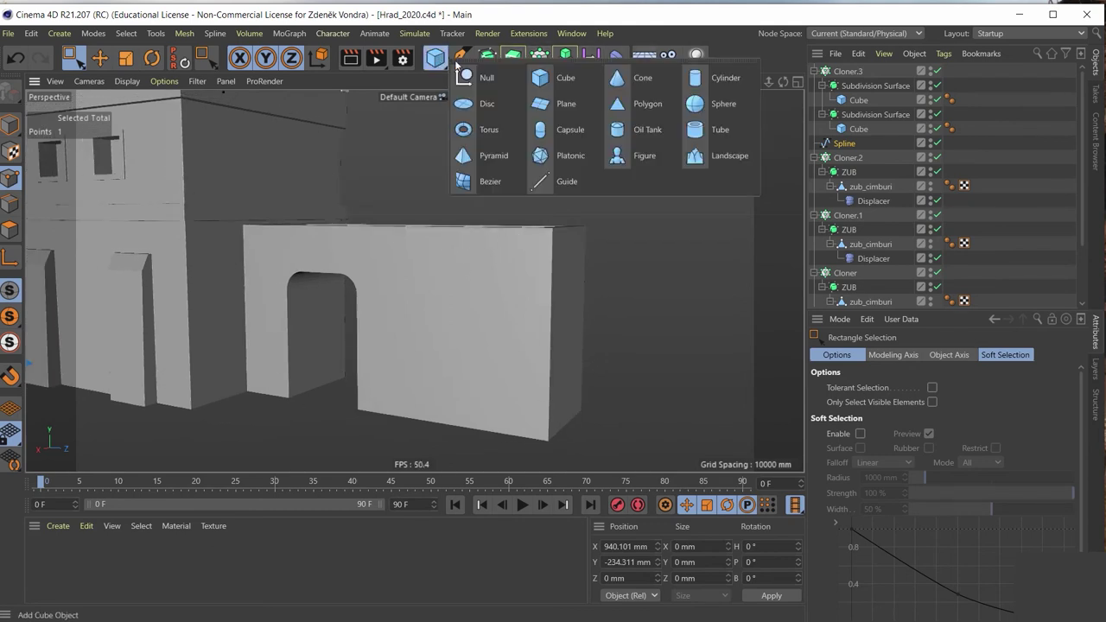
pyautogui.click(545, 80)
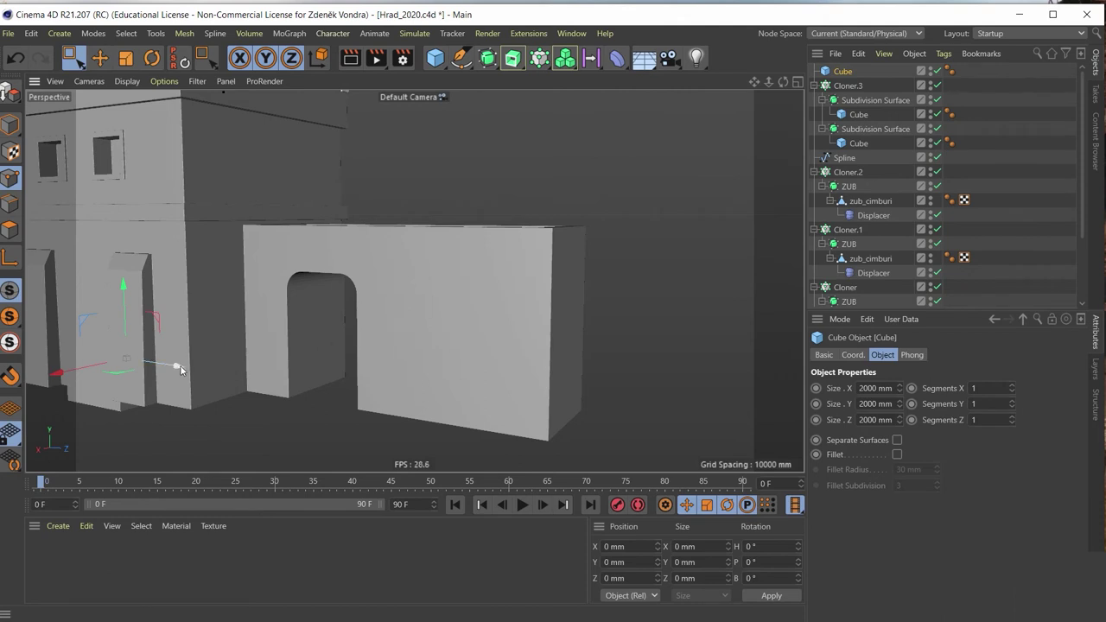
pyautogui.moveTo(182, 369)
pyautogui.mouseDown()
pyautogui.moveTo(596, 380)
pyautogui.moveTo(572, 389)
pyautogui.mouseUp()
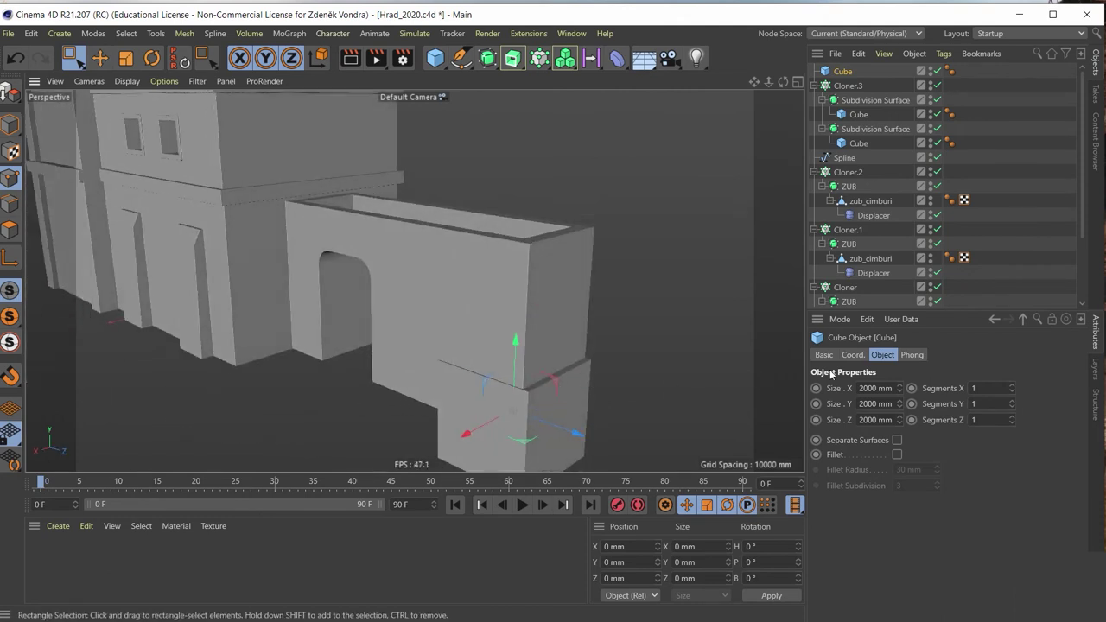
# Size the cube to 200 × 2000 × 200 mm as a thin post along the wall base
pyautogui.click(898, 391)
pyautogui.write('1')
pyautogui.press('Tab')
pyautogui.press('Tab')
pyautogui.write('20')
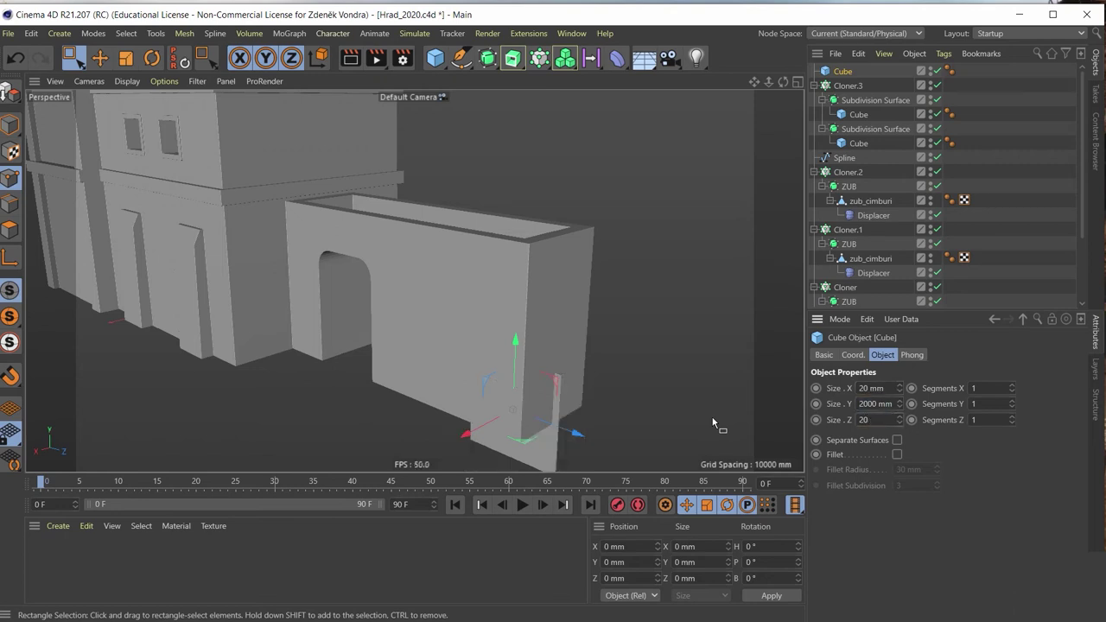
pyautogui.press('Return')
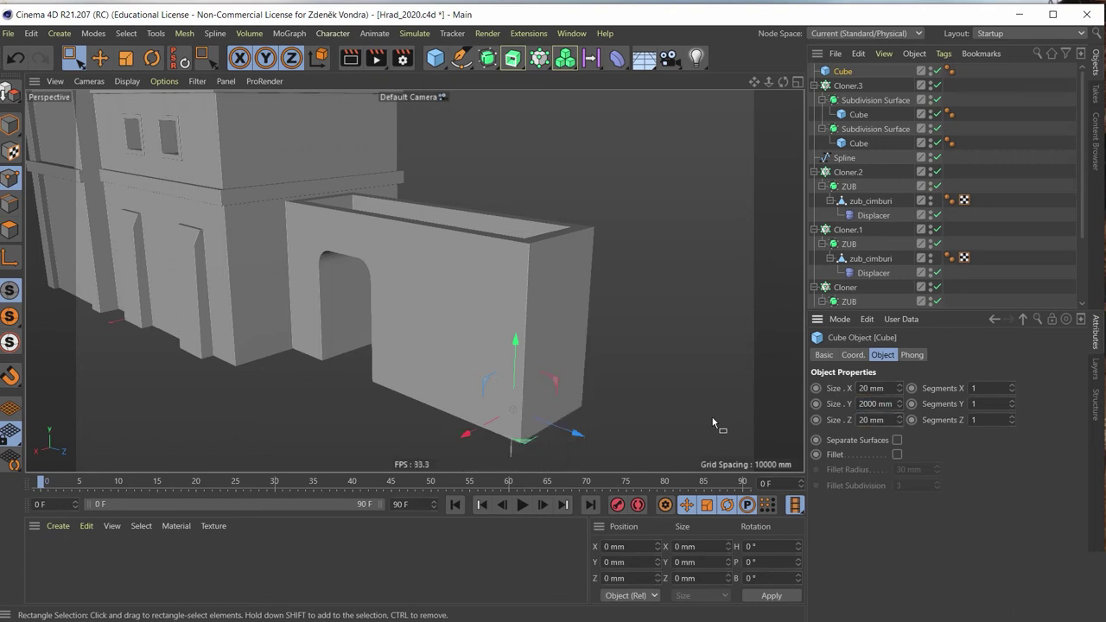
pyautogui.moveTo(466, 433); pyautogui.dragTo(419, 462)
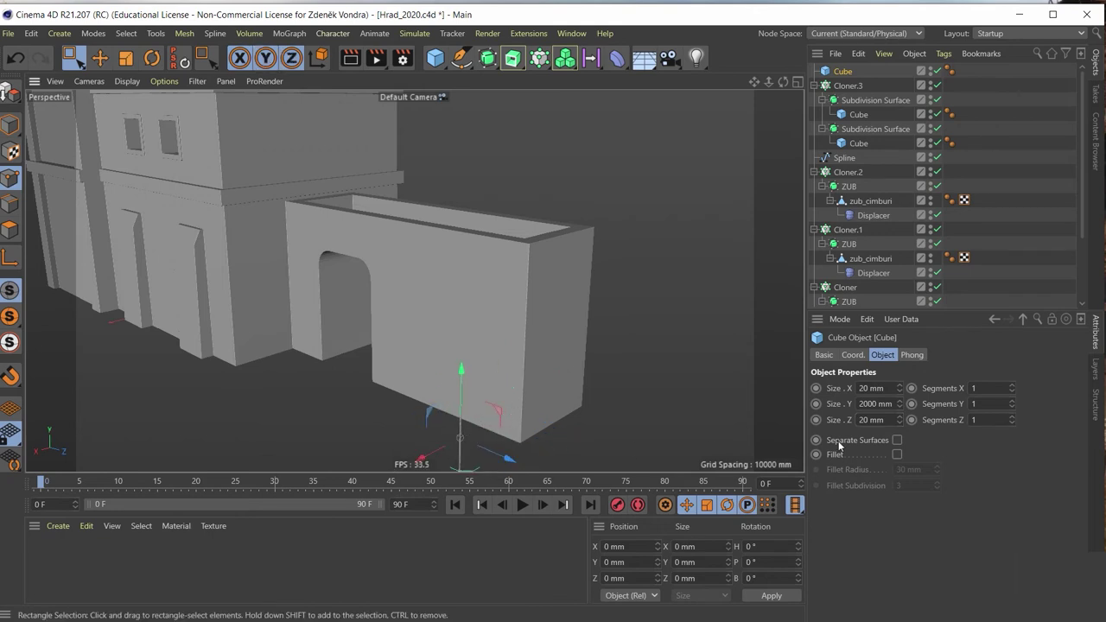
pyautogui.doubleClick(872, 388)
pyautogui.write('20')
pyautogui.press('Tab')
pyautogui.press('Tab')
pyautogui.press('Return')
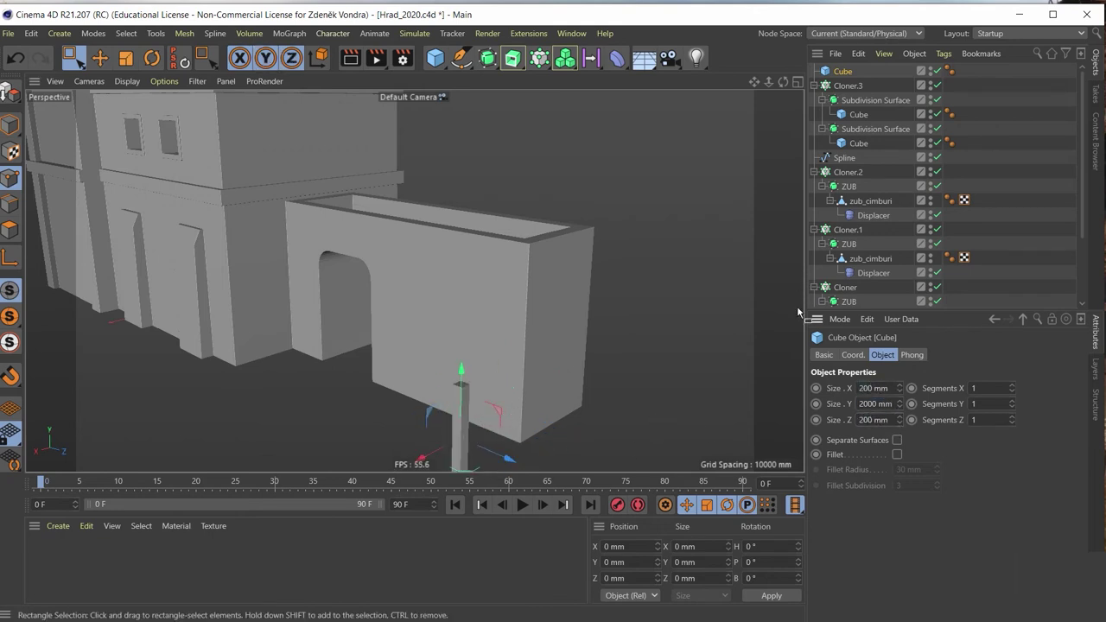
pyautogui.click(885, 404)
pyautogui.write('200')
# Set the post's width and depth to 150 mm
pyautogui.moveTo(463, 405); pyautogui.dragTo(478, 251)
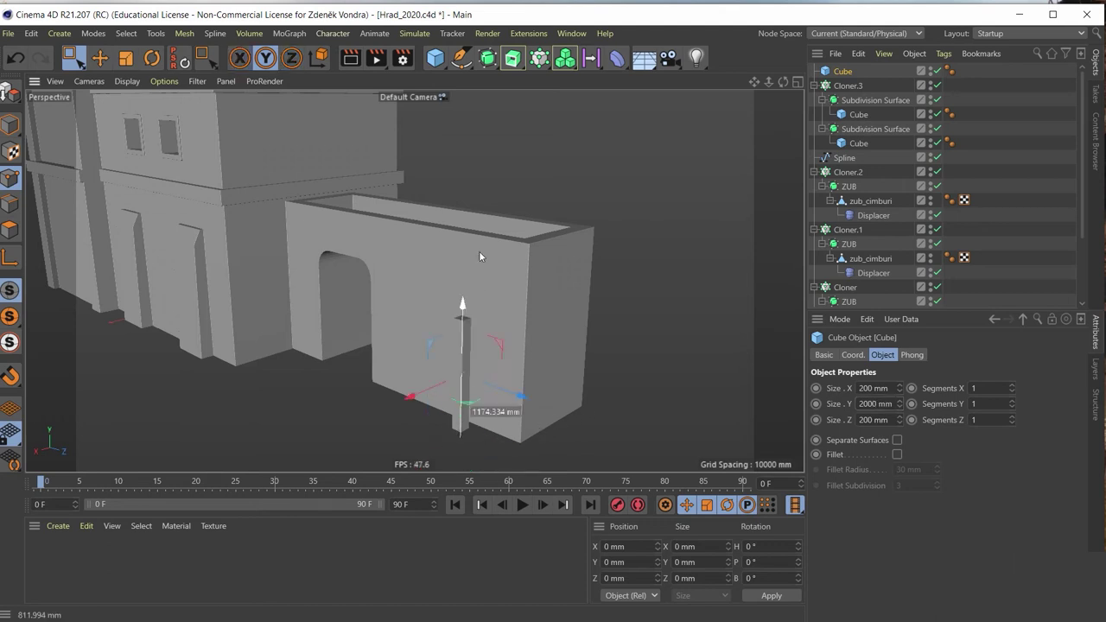
pyautogui.keyDown('alt'); pyautogui.moveTo(557, 366); pyautogui.dragTo(651, 359); pyautogui.keyUp('alt')
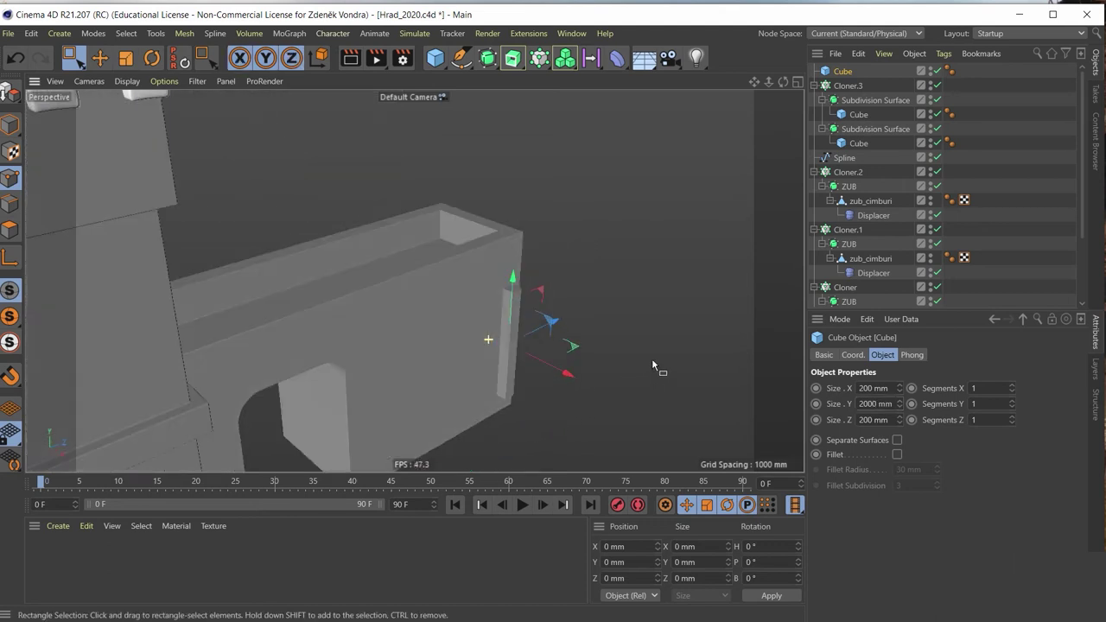
pyautogui.doubleClick(873, 387)
pyautogui.write('150')
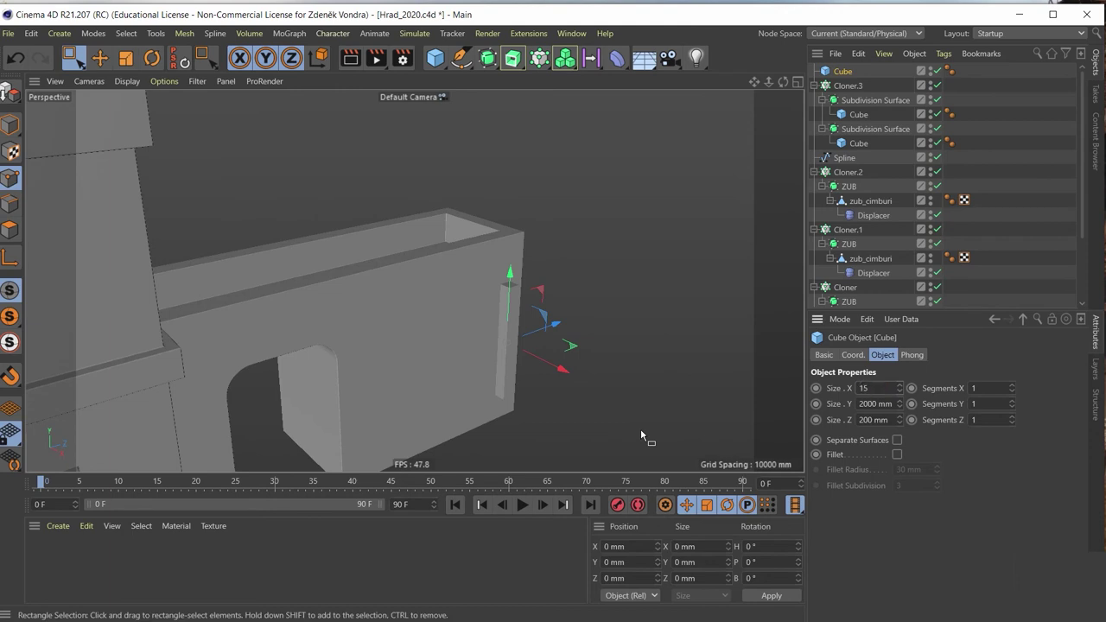
pyautogui.press('Tab')
pyautogui.press('Tab')
pyautogui.write('15')
pyautogui.press('Return')
# Slide the post sideways and down against the gate wall
pyautogui.moveTo(553, 380)
pyautogui.keyDown('alt'); pyautogui.mouseDown()
pyautogui.moveTo(390, 382)
pyautogui.moveTo(365, 324)
pyautogui.mouseUp(); pyautogui.keyUp('alt')
pyautogui.click(10, 125)
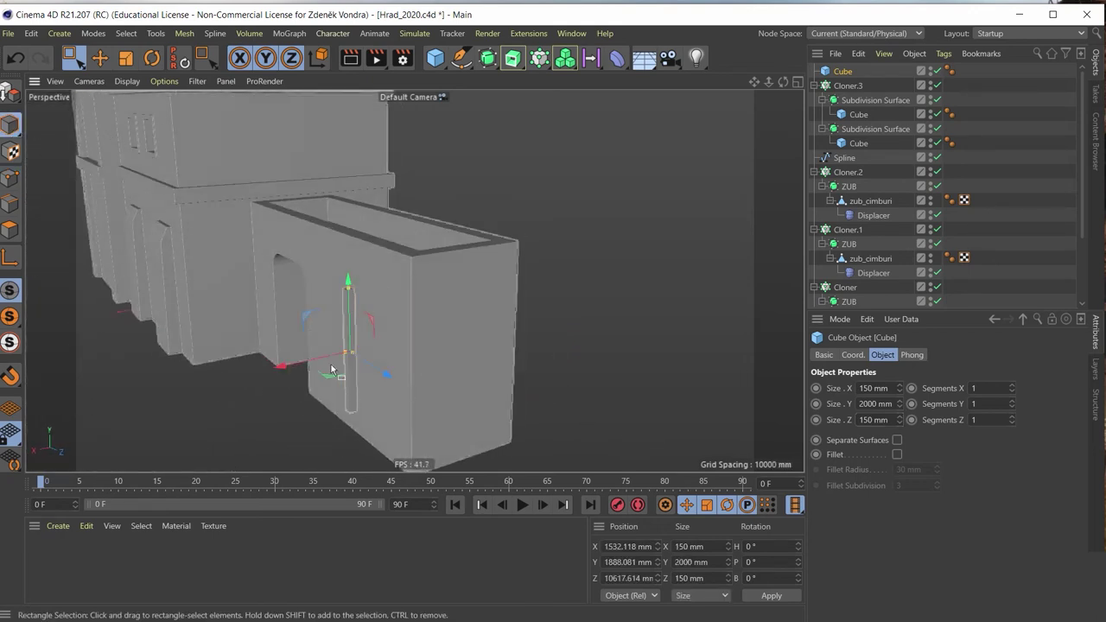
pyautogui.moveTo(316, 363); pyautogui.dragTo(348, 362)
pyautogui.moveTo(377, 278); pyautogui.dragTo(422, 336)
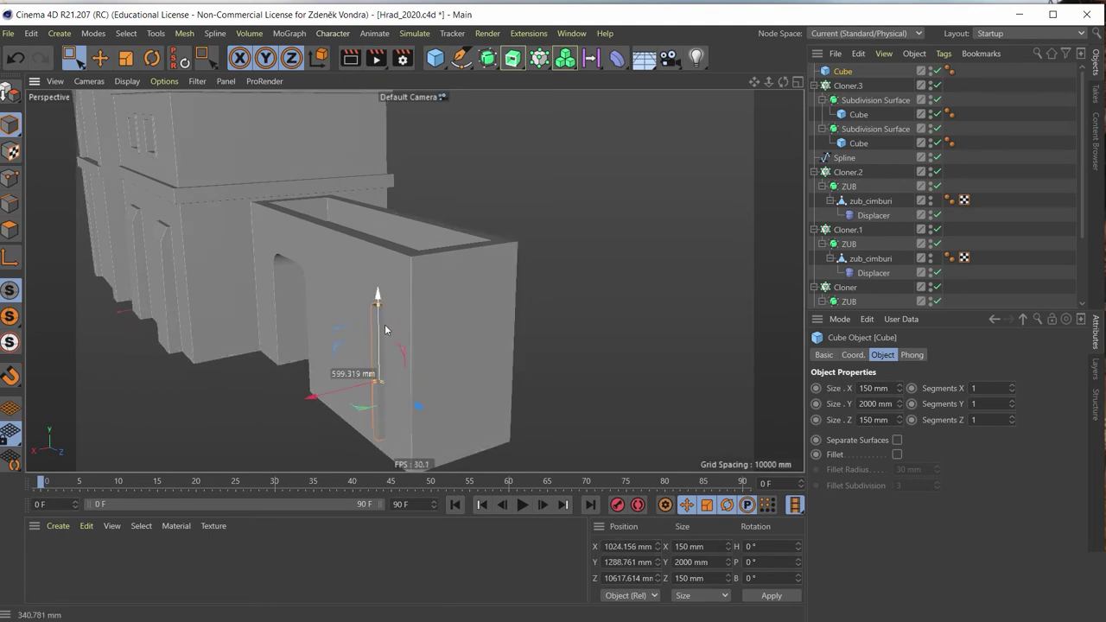
# Enable Fillet on the post with a 10 mm radius
pyautogui.click(897, 455)
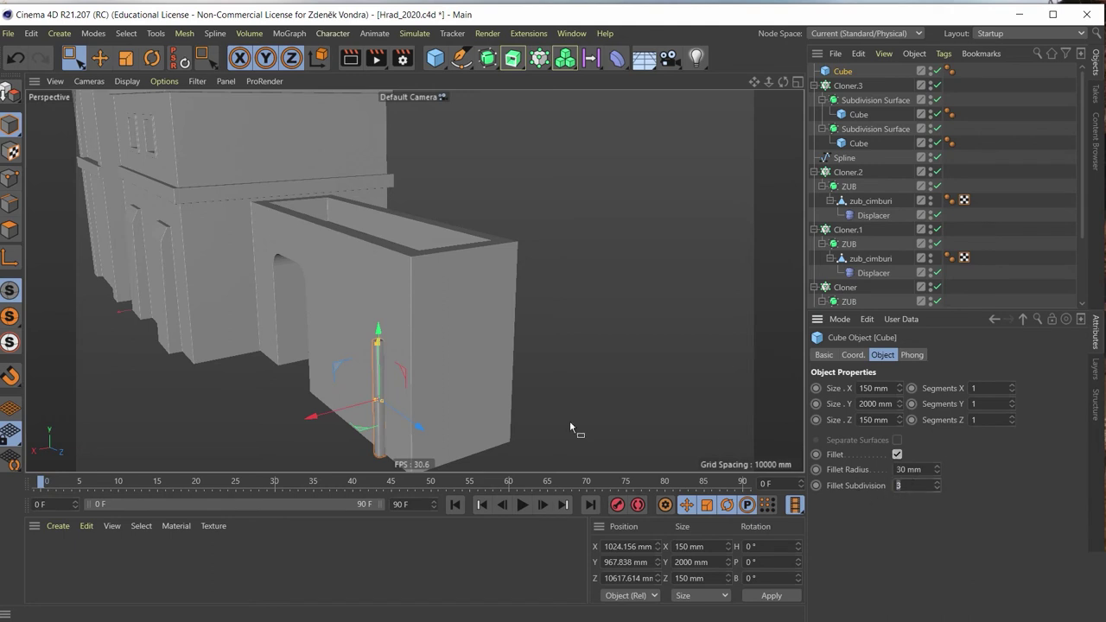
pyautogui.scroll(2, 388, 351)
pyautogui.scroll(3, 406, 341)
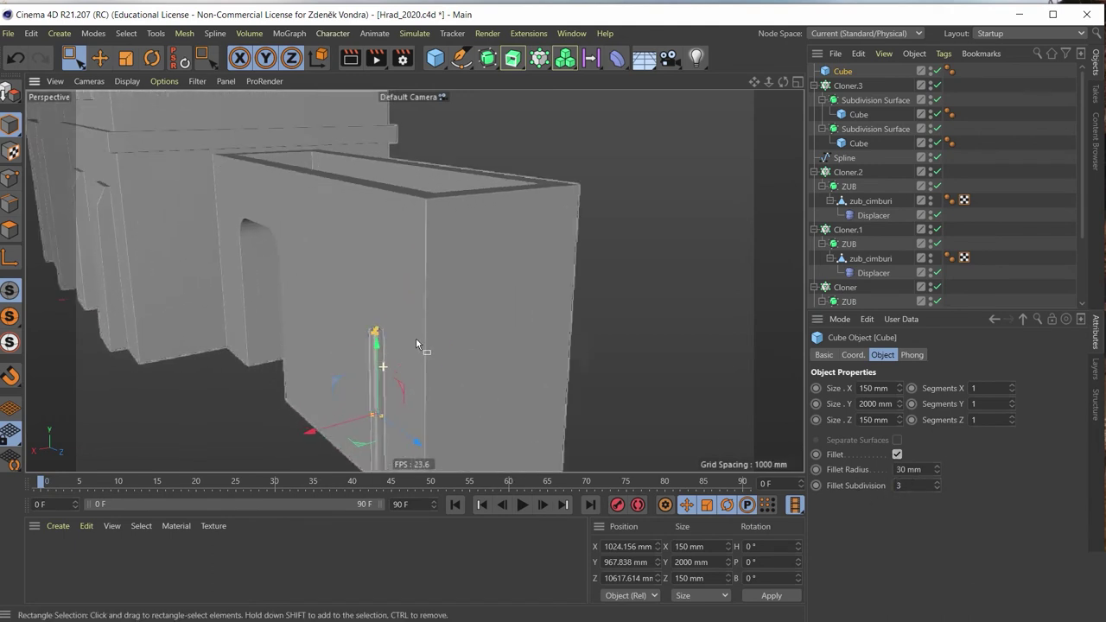
pyautogui.scroll(2, 415, 337)
pyautogui.scroll(3, 401, 326)
pyautogui.keyDown('alt'); pyautogui.moveTo(394, 341); pyautogui.dragTo(448, 391); pyautogui.keyUp('alt')
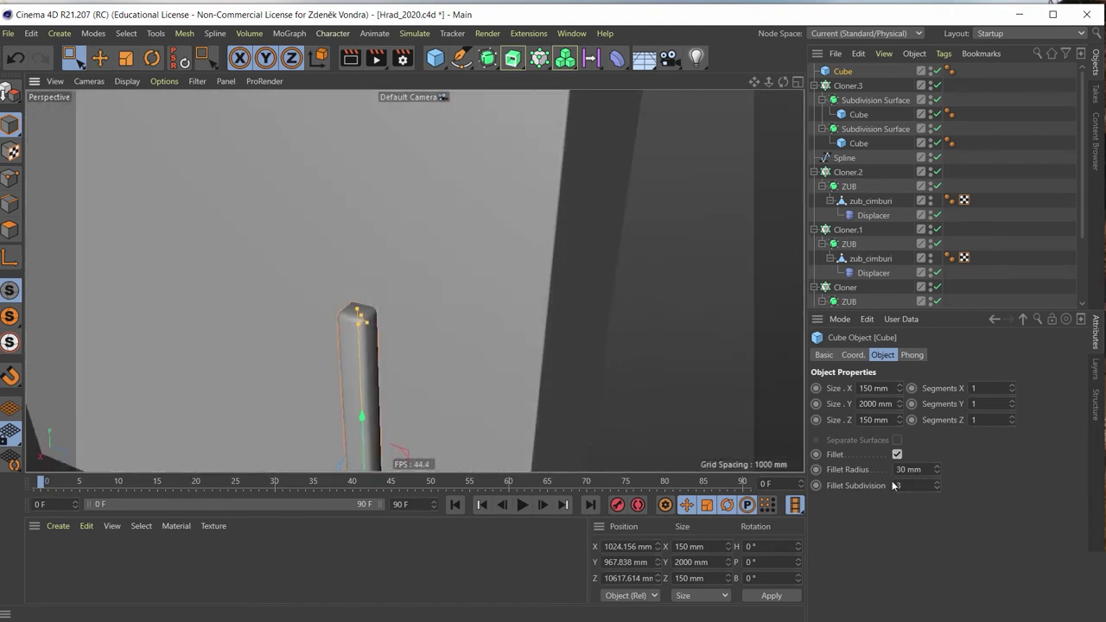
pyautogui.doubleClick(917, 469)
pyautogui.write('10')
pyautogui.press('Return')
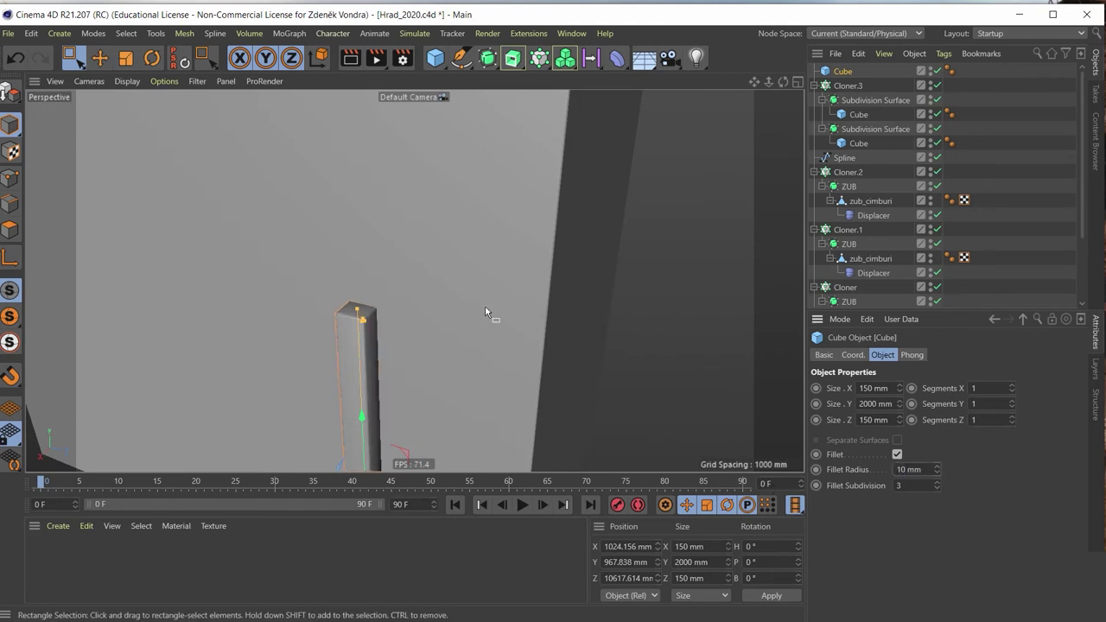
# Stretch the post to about 2857 mm tall and push it into the wall corner
pyautogui.moveTo(449, 340)
pyautogui.keyDown('alt'); pyautogui.mouseDown()
pyautogui.moveTo(518, 265)
pyautogui.moveTo(481, 306)
pyautogui.moveTo(493, 301)
pyautogui.moveTo(378, 302)
pyautogui.moveTo(414, 294)
pyautogui.moveTo(446, 308)
pyautogui.moveTo(400, 207)
pyautogui.moveTo(411, 155)
pyautogui.mouseUp(); pyautogui.keyUp('alt')
pyautogui.moveTo(413, 267)
pyautogui.mouseDown()
pyautogui.moveTo(415, 203)
pyautogui.moveTo(360, 322)
pyautogui.moveTo(469, 328)
pyautogui.moveTo(437, 279)
pyautogui.moveTo(464, 264)
pyautogui.moveTo(501, 270)
pyautogui.mouseUp()
pyautogui.moveTo(501, 271)
pyautogui.keyDown('alt'); pyautogui.mouseDown()
pyautogui.moveTo(437, 304)
pyautogui.moveTo(501, 306)
pyautogui.moveTo(481, 261)
pyautogui.mouseUp(); pyautogui.keyUp('alt')
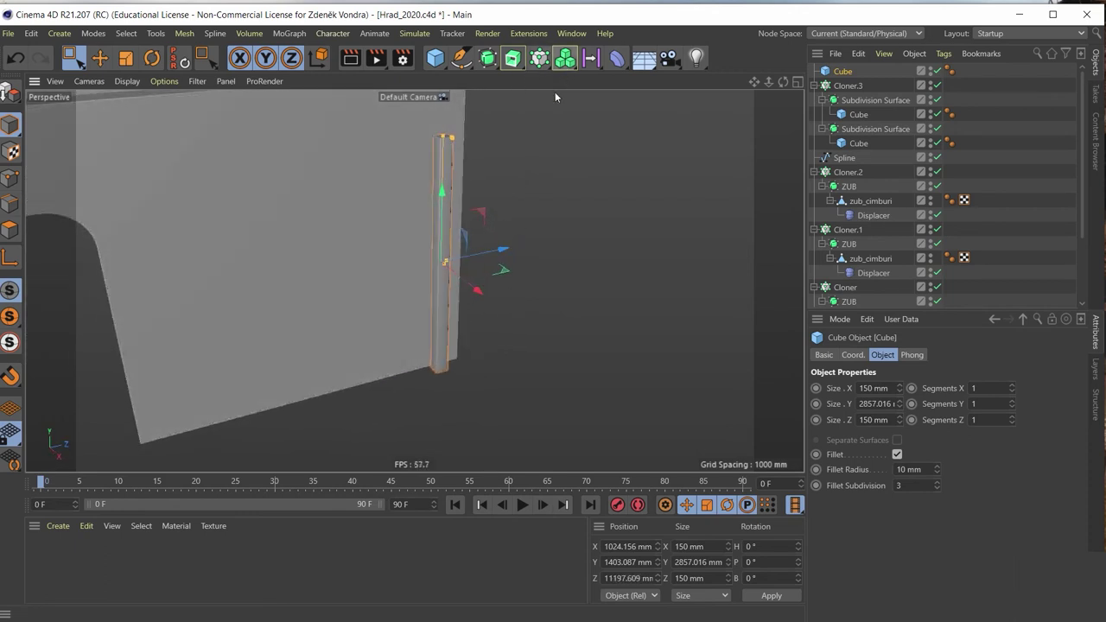
pyautogui.moveTo(445, 267)
pyautogui.keyDown('alt'); pyautogui.mouseDown()
pyautogui.moveTo(271, 258)
pyautogui.moveTo(345, 247)
pyautogui.moveTo(365, 207)
pyautogui.moveTo(271, 257)
pyautogui.moveTo(473, 142)
pyautogui.mouseUp(); pyautogui.keyUp('alt')
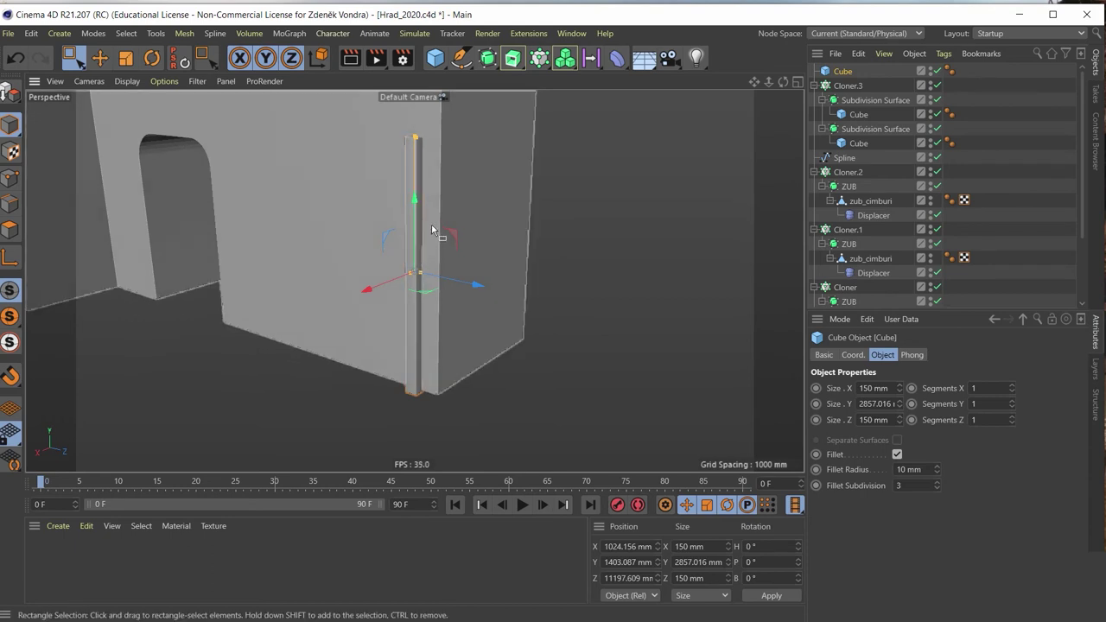
pyautogui.moveTo(423, 231)
pyautogui.keyDown('alt'); pyautogui.mouseDown()
pyautogui.moveTo(586, 250)
pyautogui.moveTo(603, 266)
pyautogui.moveTo(516, 188)
pyautogui.moveTo(576, 217)
pyautogui.mouseUp(); pyautogui.keyUp('alt')
pyautogui.scroll(-5, 576, 218)
pyautogui.moveTo(501, 227)
pyautogui.keyDown('alt'); pyautogui.mouseDown()
pyautogui.moveTo(558, 227)
pyautogui.moveTo(605, 184)
pyautogui.mouseUp(); pyautogui.keyUp('alt')
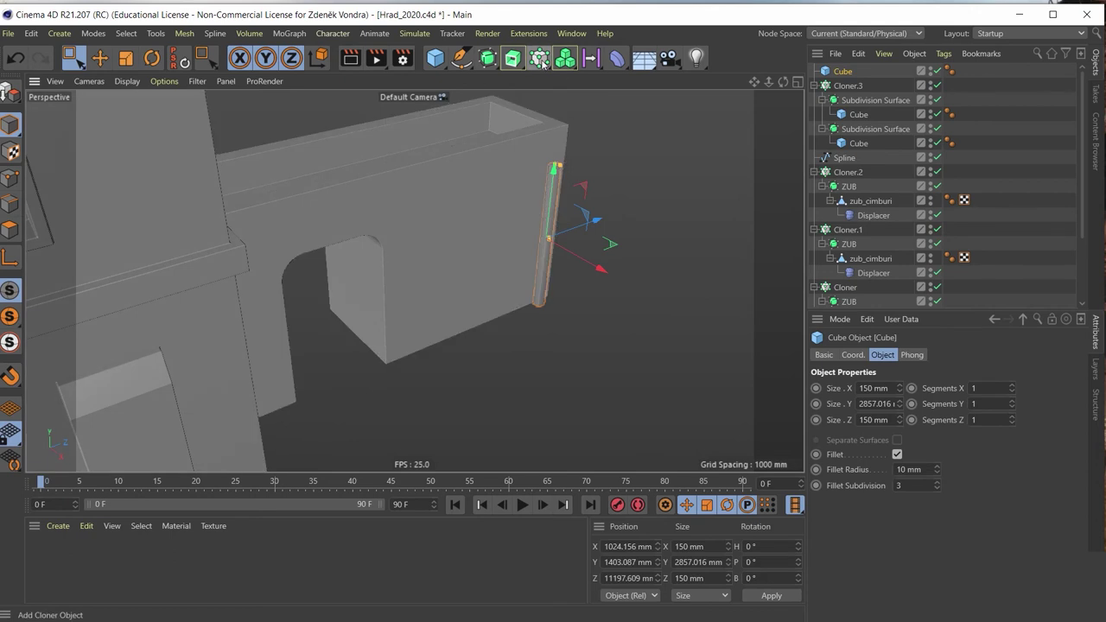
# Create two instances of the tall pillar spaced along the gate wall
pyautogui.click(489, 61)
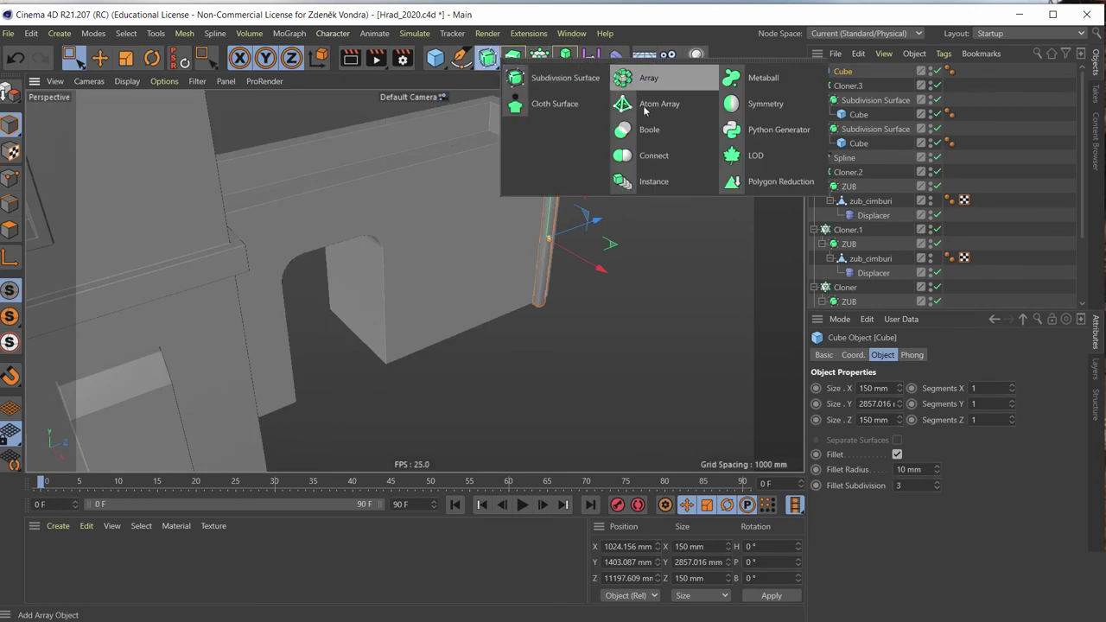
pyautogui.click(641, 183)
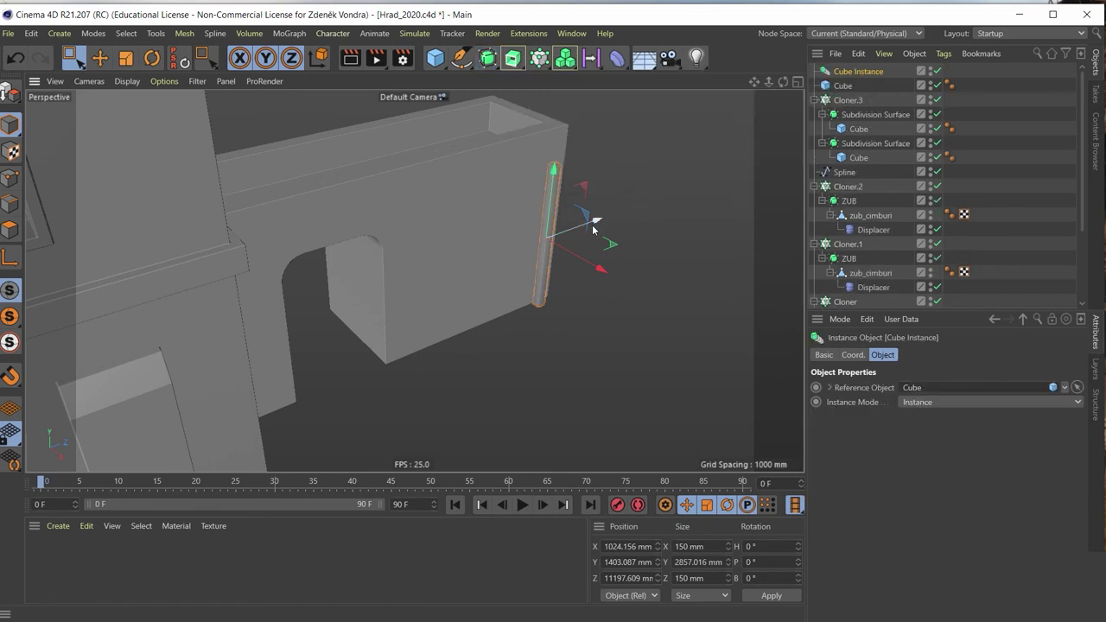
pyautogui.keyDown('ctrl'); pyautogui.moveTo(596, 226); pyautogui.dragTo(471, 284); pyautogui.keyUp('ctrl')
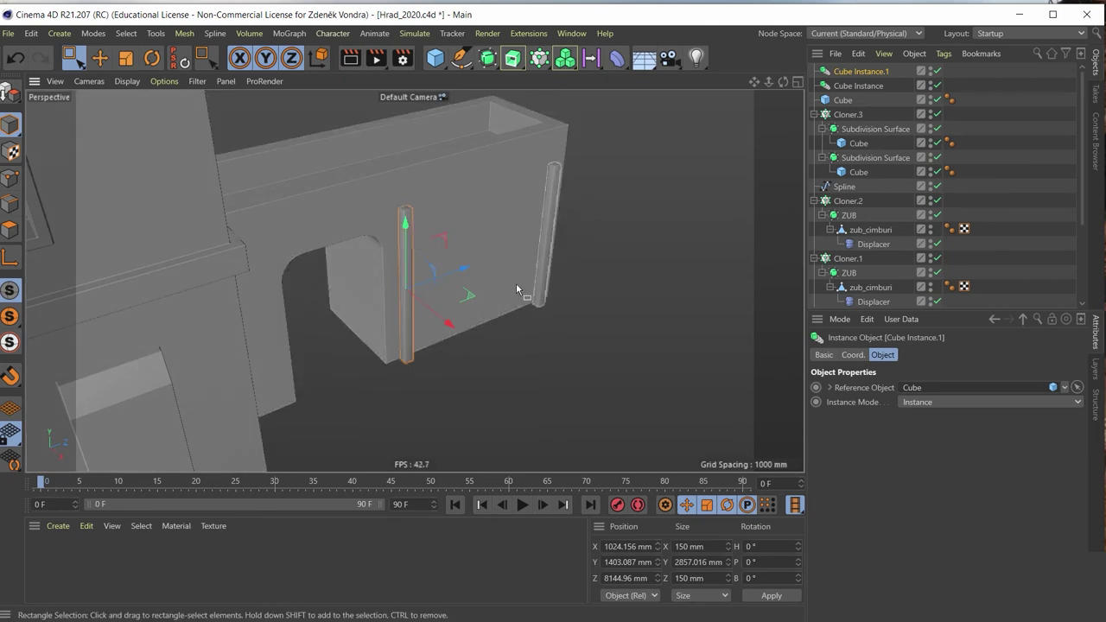
# Duplicate the original pillar as Cube.1, moved sideways to X 3031.553 mm
pyautogui.keyDown('alt'); pyautogui.moveTo(516, 283); pyautogui.dragTo(274, 248); pyautogui.keyUp('alt')
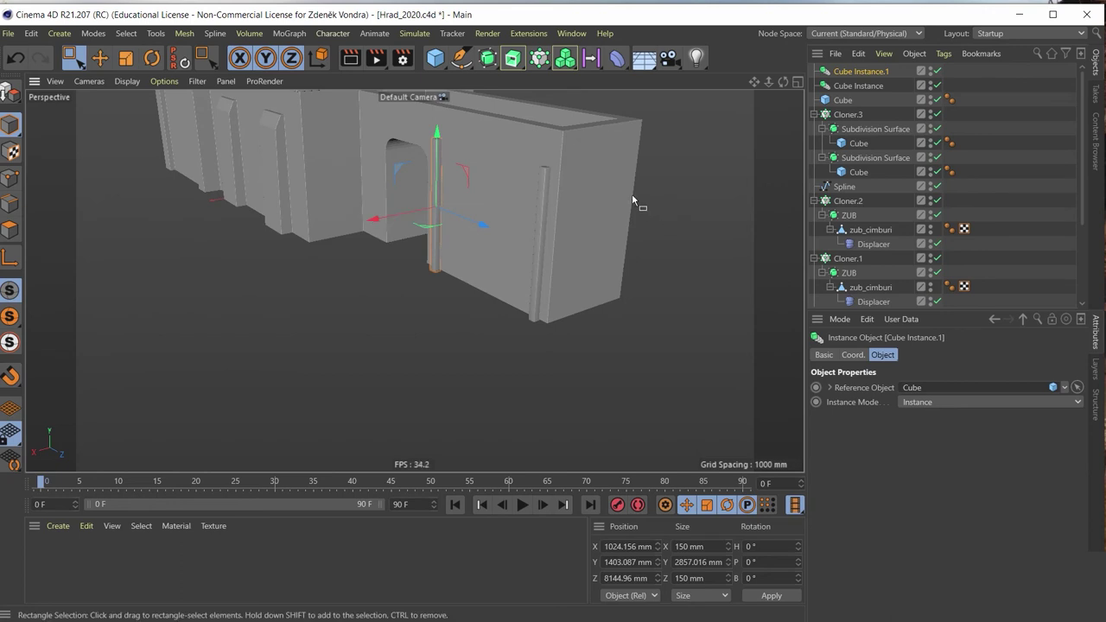
pyautogui.click(546, 269)
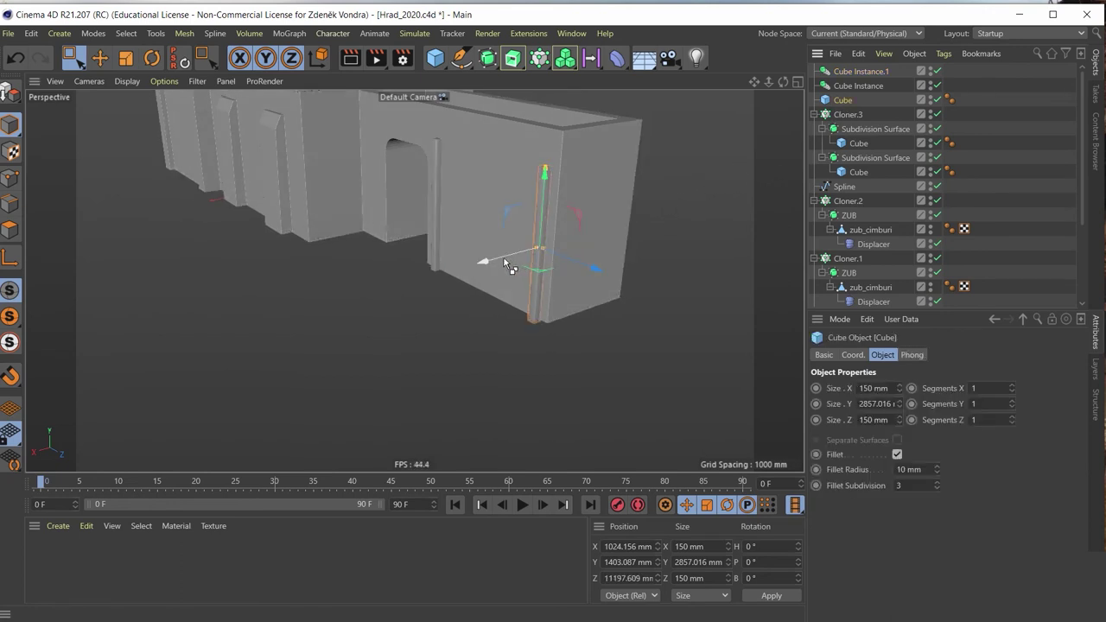
pyautogui.moveTo(505, 264)
pyautogui.keyDown('ctrl'); pyautogui.mouseDown()
pyautogui.moveTo(425, 290)
pyautogui.moveTo(488, 172)
pyautogui.mouseUp(); pyautogui.keyUp('ctrl')
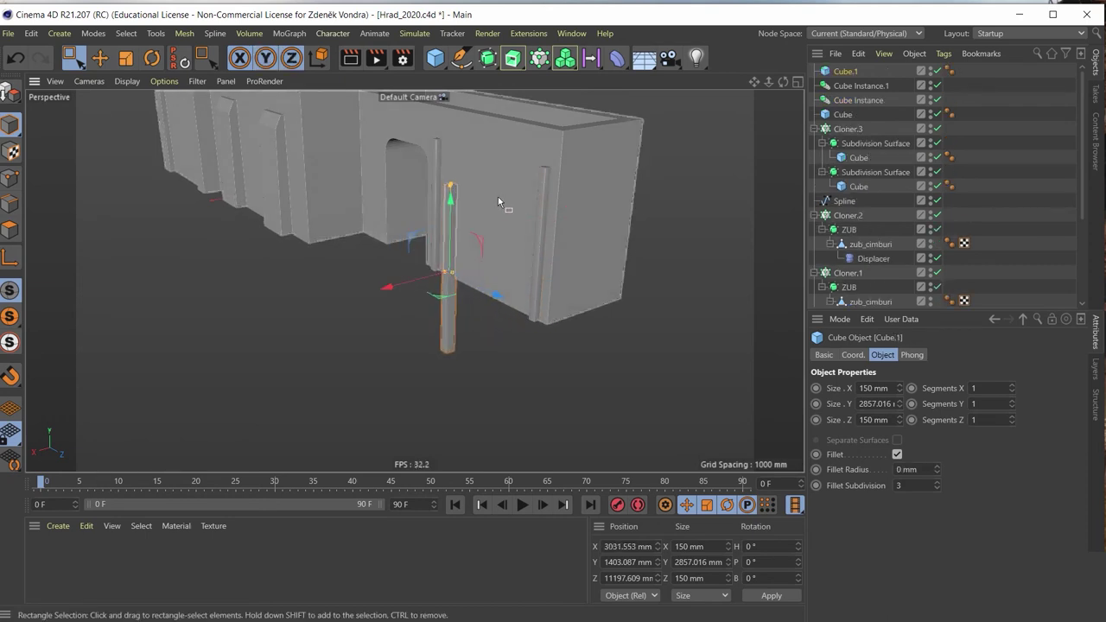
# Undo the accidental fillet change and set Cube.1's height to 1800 mm
pyautogui.hotkey('ctrl', 'z')
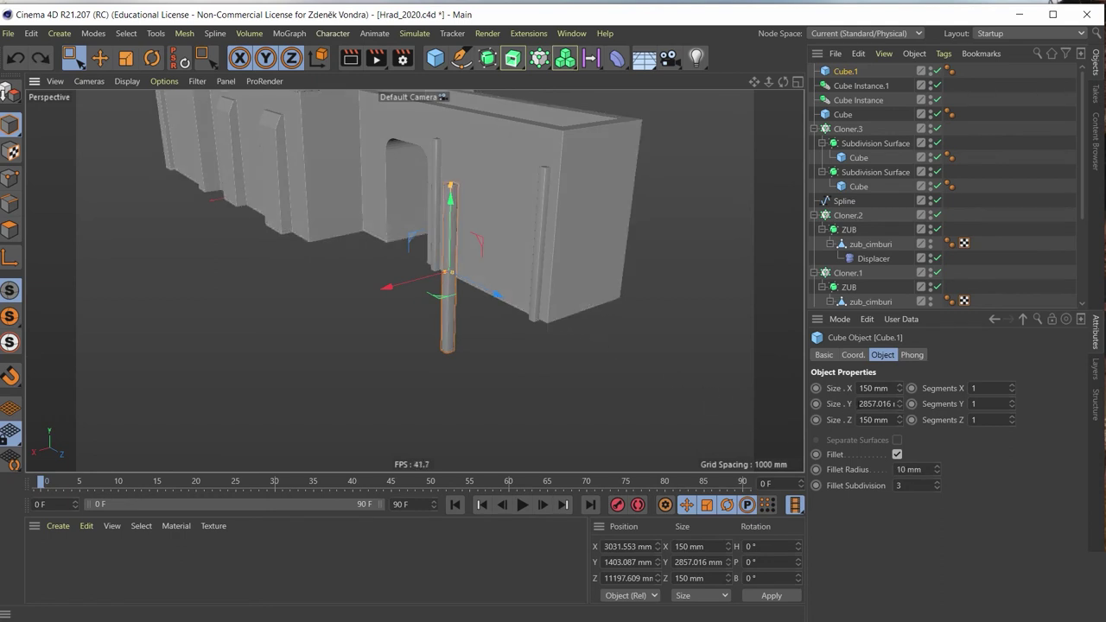
pyautogui.click(876, 403)
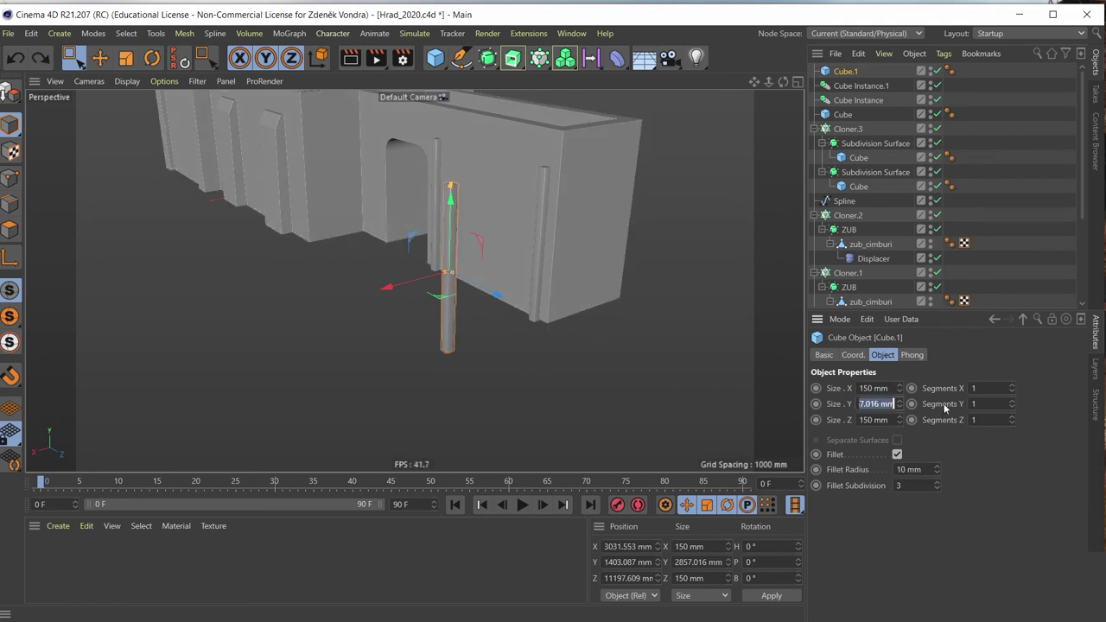
pyautogui.write('15')
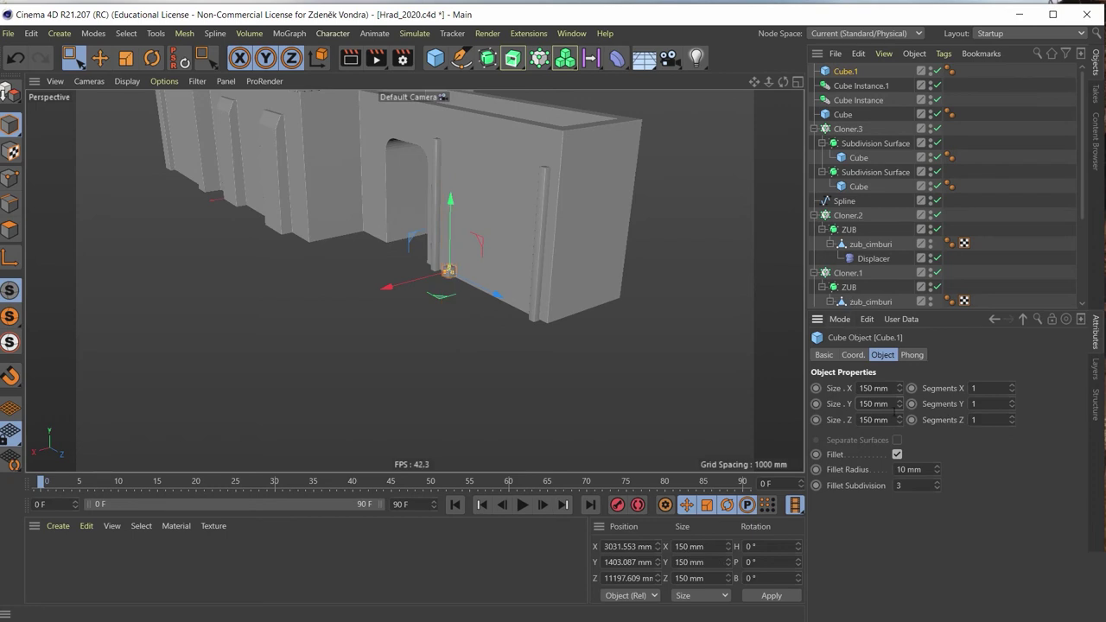
pyautogui.doubleClick(874, 403)
pyautogui.write('1800')
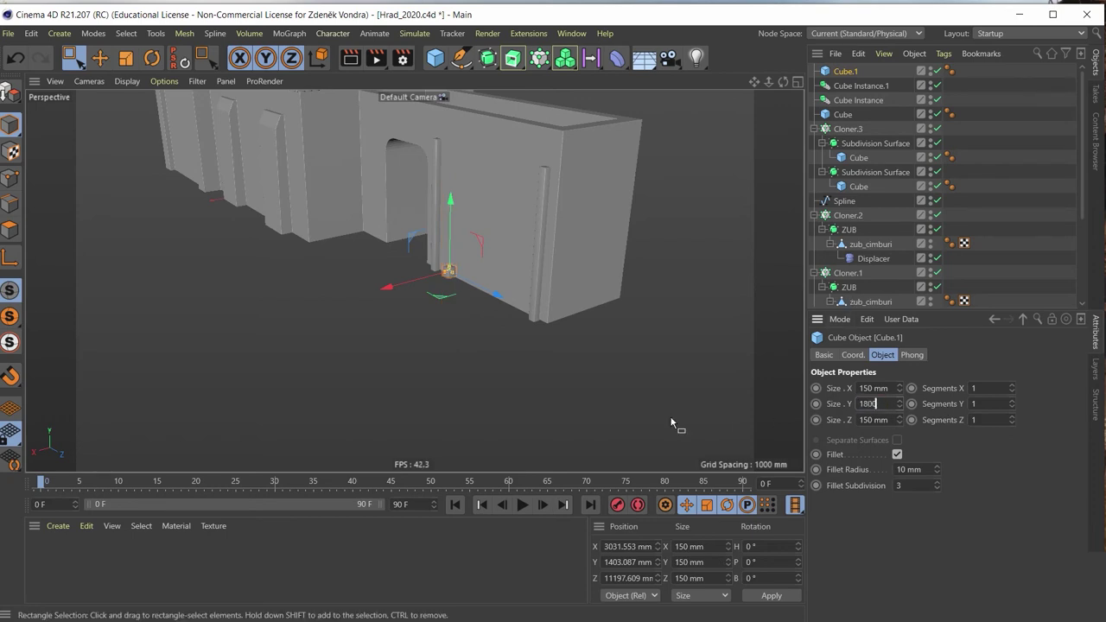
pyautogui.press('Return')
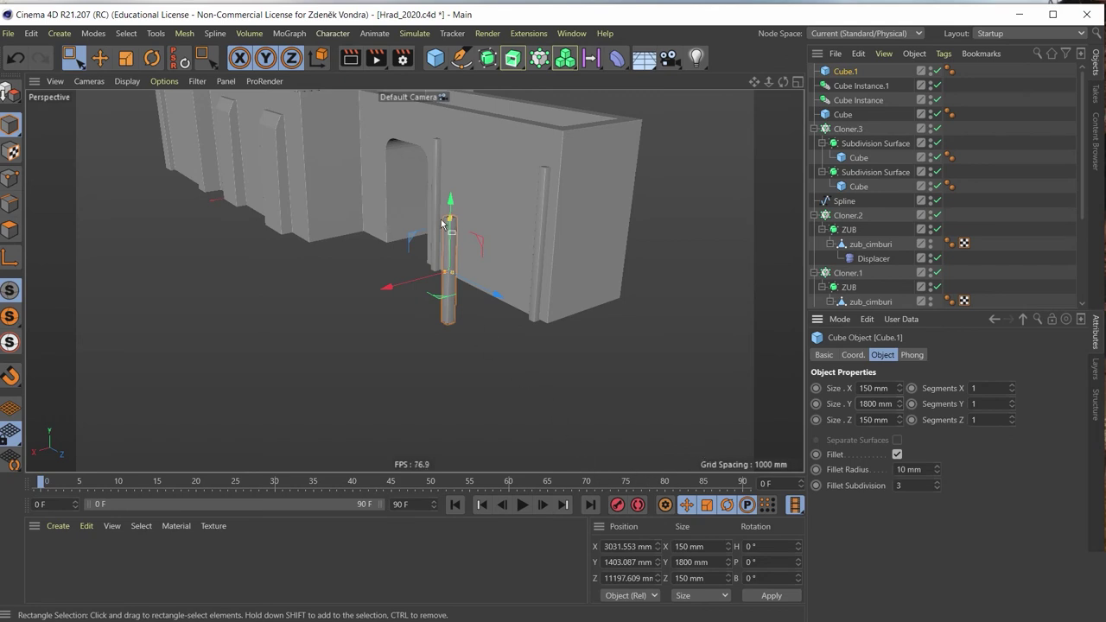
# Lower Cube.1 to a Y position of 900 mm
pyautogui.doubleClick(627, 562)
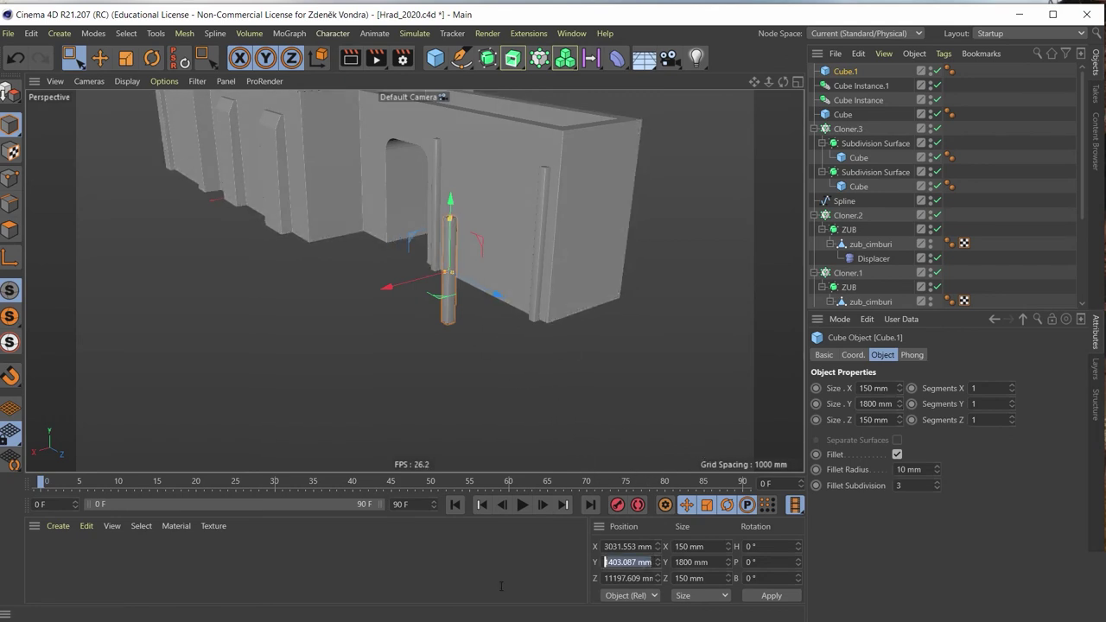
pyautogui.write('900')
pyautogui.press('Return')
pyautogui.keyDown('alt'); pyautogui.moveTo(525, 261); pyautogui.dragTo(658, 289); pyautogui.keyUp('alt')
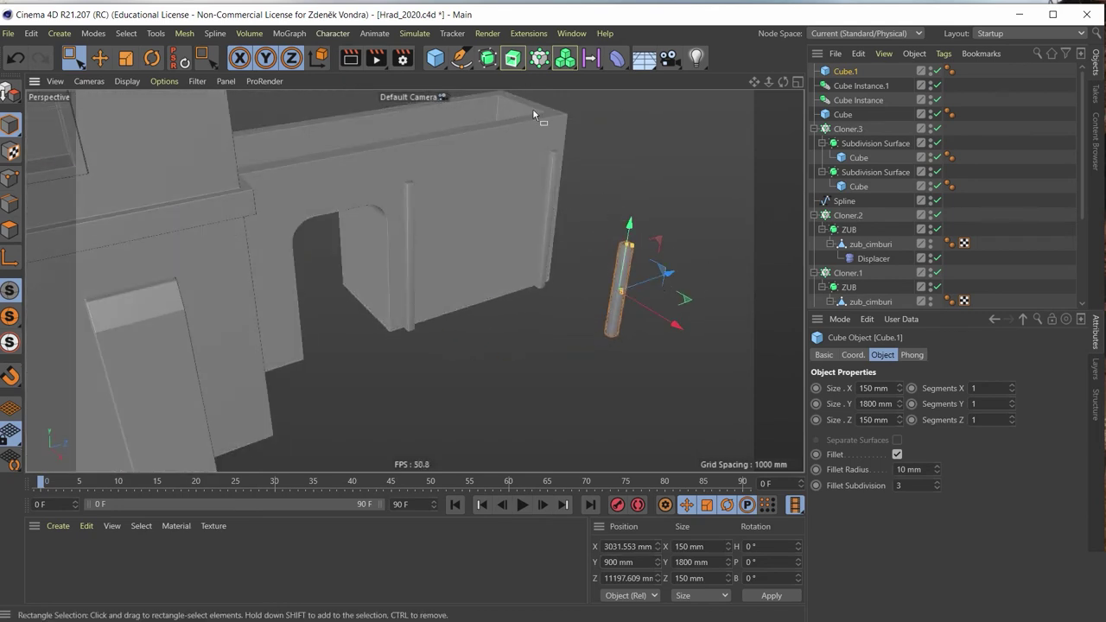
pyautogui.click(497, 60)
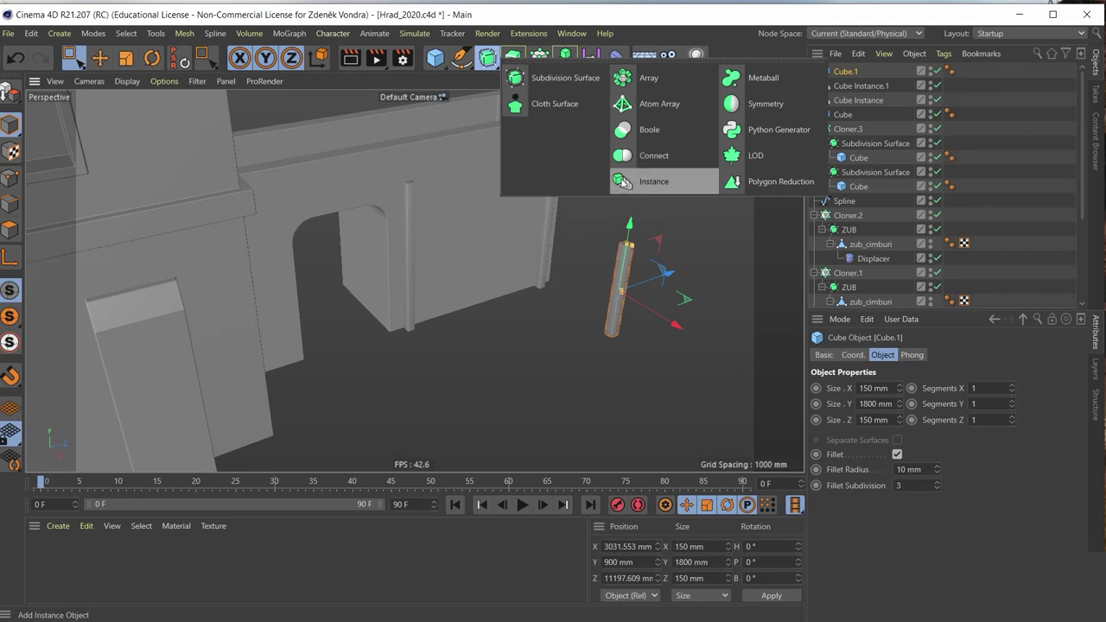
# Add a short-post instance along the wall, then duplicate a tall-pillar instance tilted about −63°
pyautogui.click(653, 182)
pyautogui.moveTo(663, 274)
pyautogui.mouseDown()
pyautogui.moveTo(528, 319)
pyautogui.moveTo(407, 284)
pyautogui.moveTo(317, 279)
pyautogui.moveTo(376, 254)
pyautogui.mouseUp()
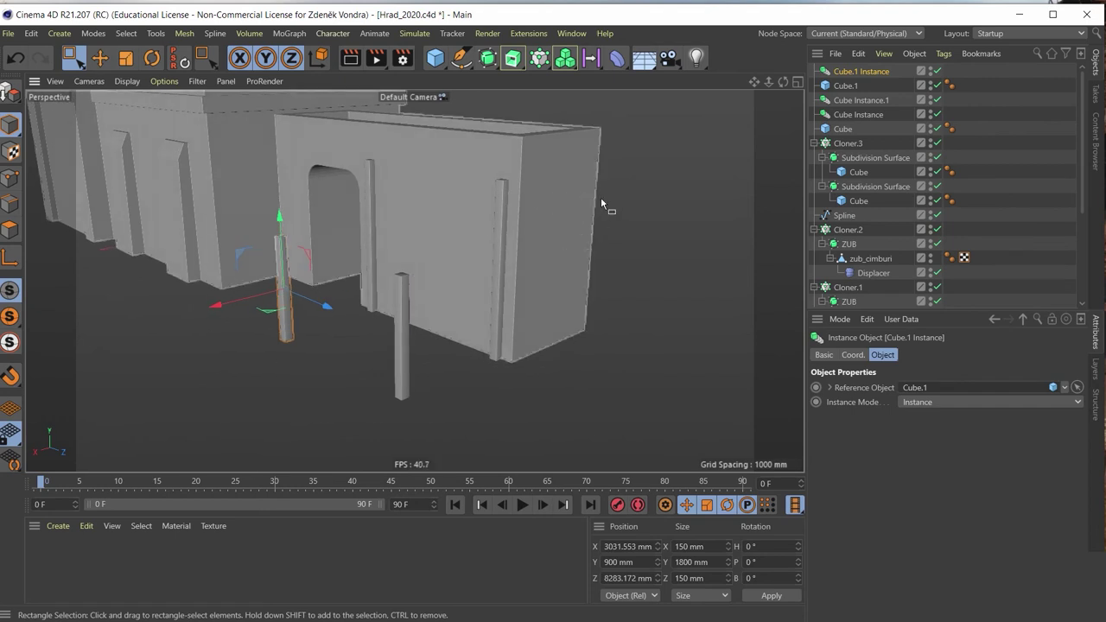
pyautogui.click(838, 118)
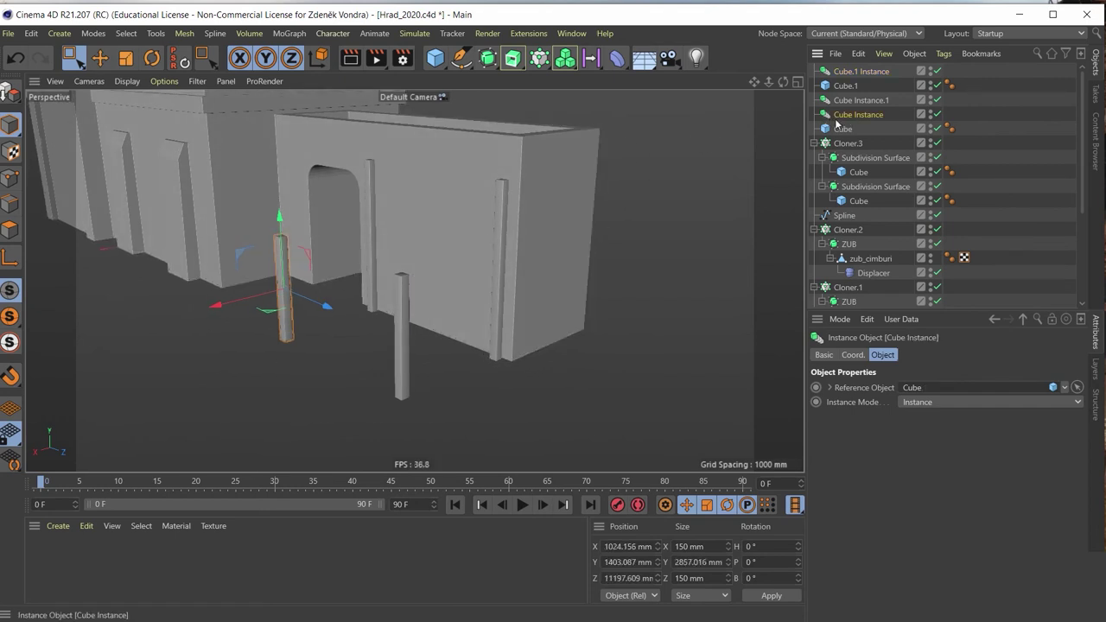
pyautogui.click(864, 102)
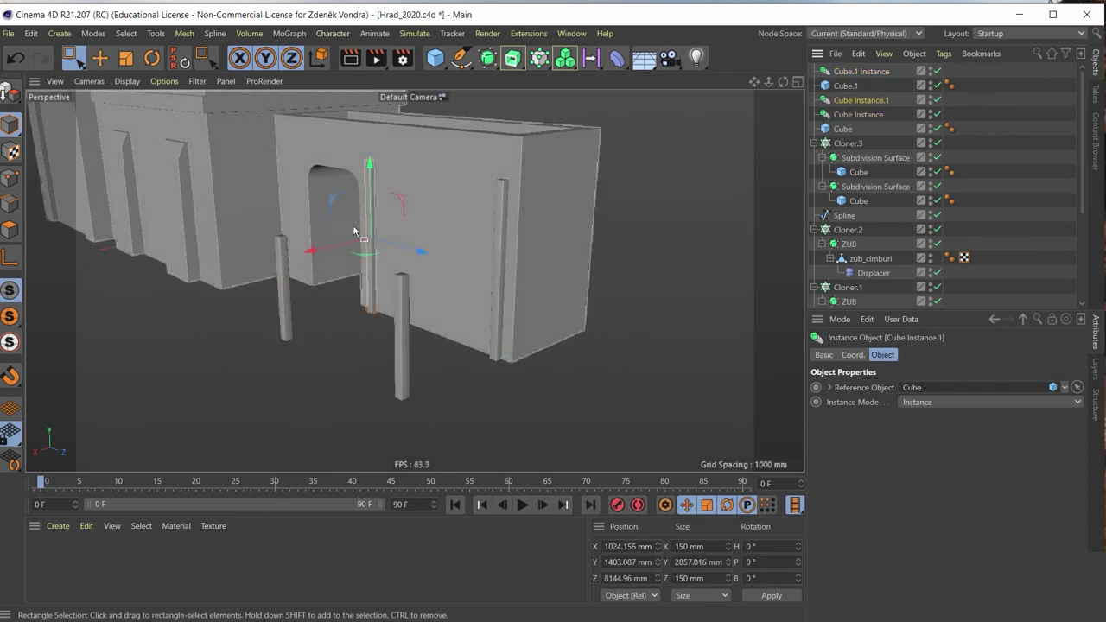
pyautogui.moveTo(333, 257)
pyautogui.keyDown('ctrl'); pyautogui.mouseDown()
pyautogui.moveTo(283, 263)
pyautogui.moveTo(311, 265)
pyautogui.mouseUp(); pyautogui.keyUp('ctrl')
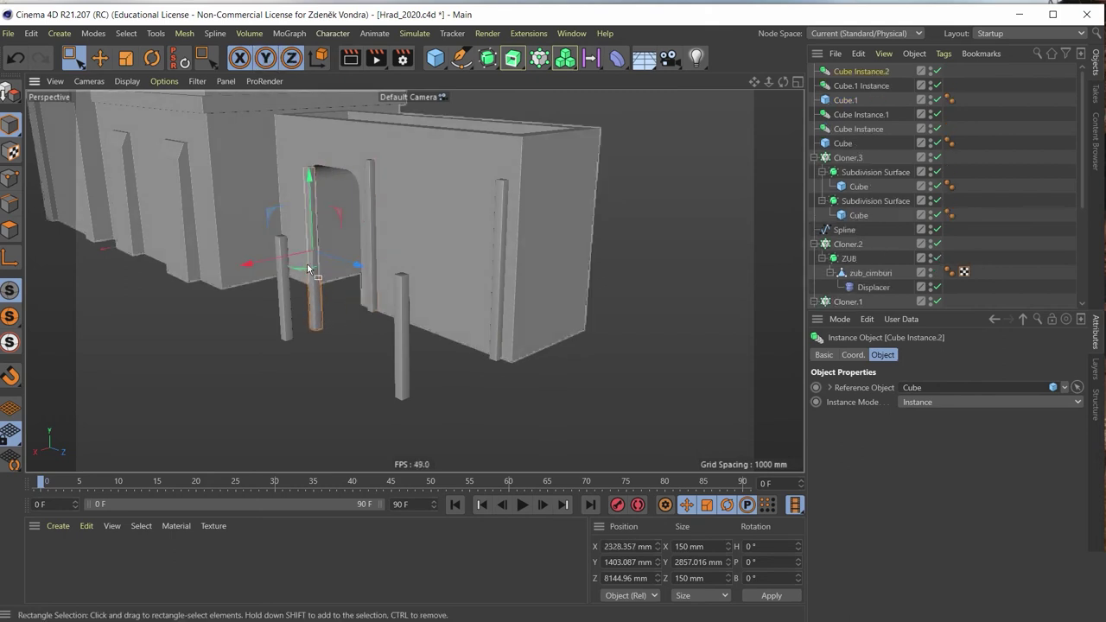
pyautogui.press('r')
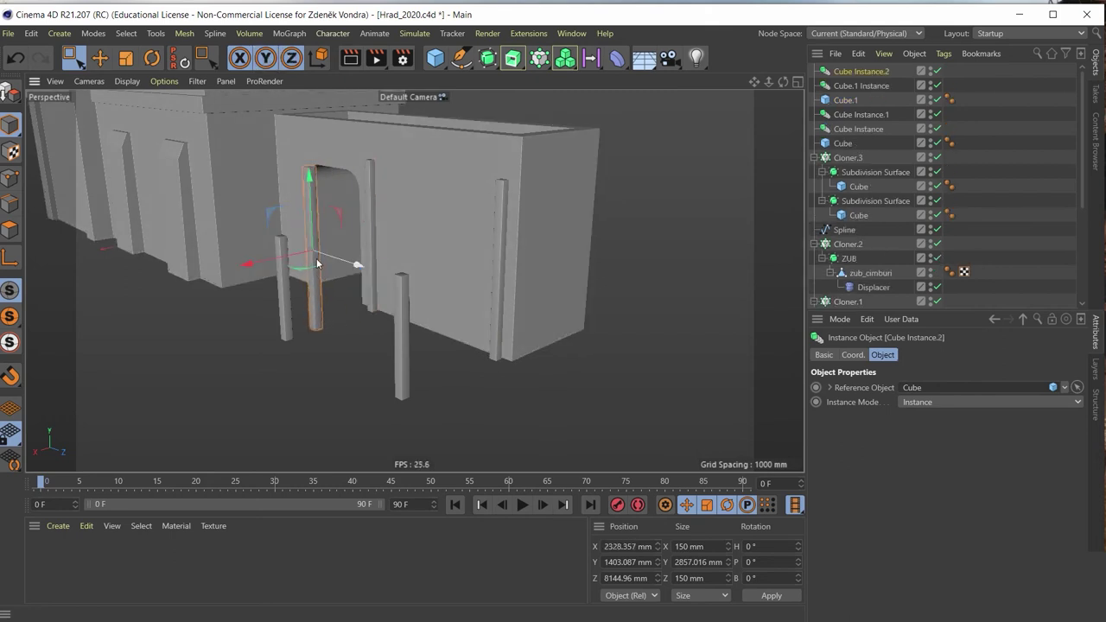
pyautogui.moveTo(286, 224); pyautogui.dragTo(337, 219)
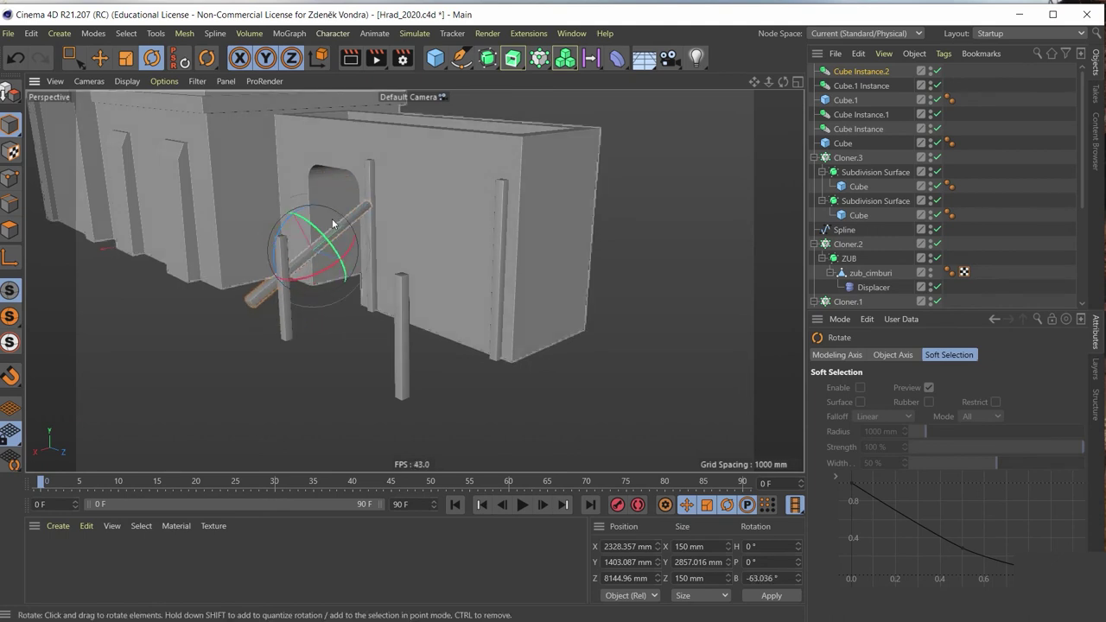
# Raise the diagonal beam onto the post tops and line the short post up beneath it
pyautogui.press('e')
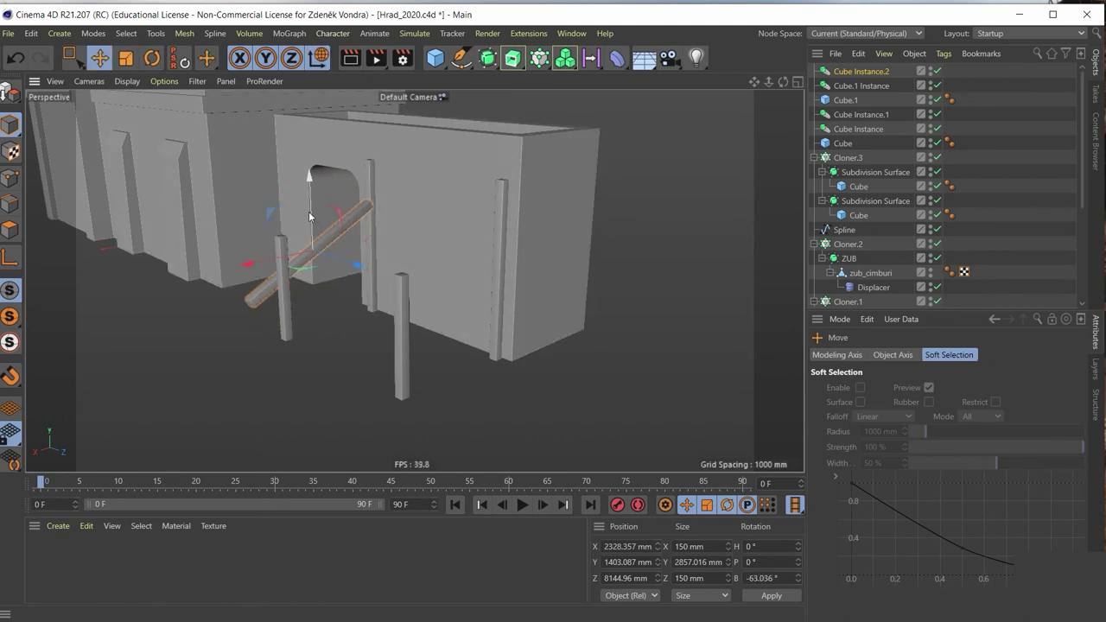
pyautogui.moveTo(310, 216); pyautogui.dragTo(310, 166)
pyautogui.moveTo(321, 218)
pyautogui.keyDown('alt'); pyautogui.mouseDown()
pyautogui.moveTo(386, 237)
pyautogui.moveTo(418, 207)
pyautogui.mouseUp(); pyautogui.keyUp('alt')
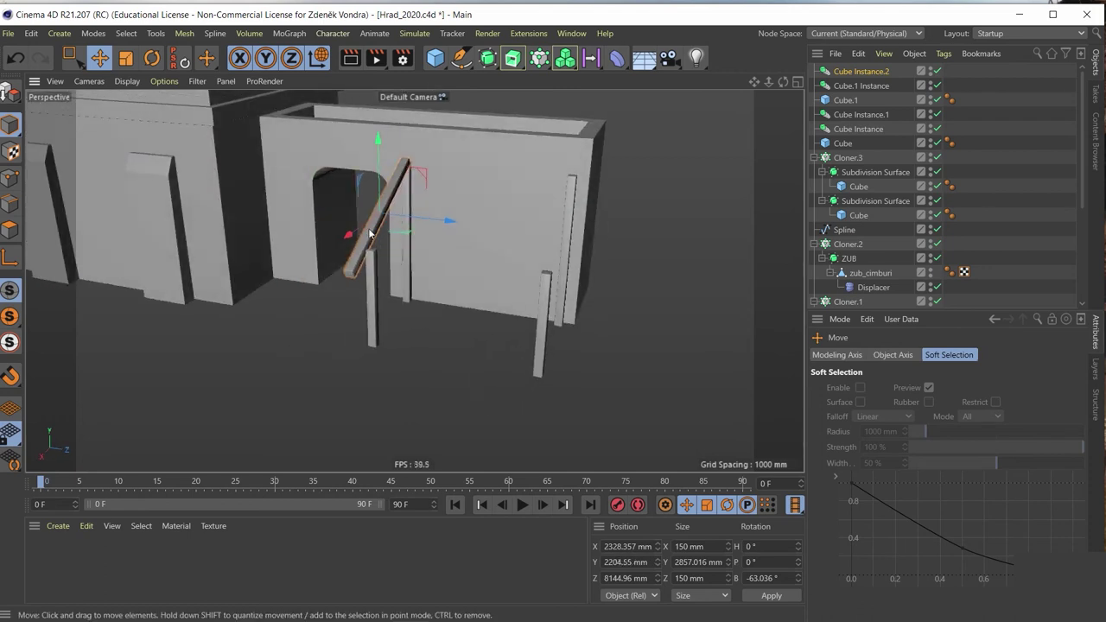
pyautogui.keyDown('alt'); pyautogui.moveTo(372, 297); pyautogui.dragTo(319, 320); pyautogui.keyUp('alt')
pyautogui.moveTo(319, 321)
pyautogui.keyDown('alt'); pyautogui.mouseDown(button='right')
pyautogui.moveTo(399, 246)
pyautogui.moveTo(442, 155)
pyautogui.mouseUp(button='right'); pyautogui.keyUp('alt')
pyautogui.moveTo(442, 155); pyautogui.dragTo(472, 190)
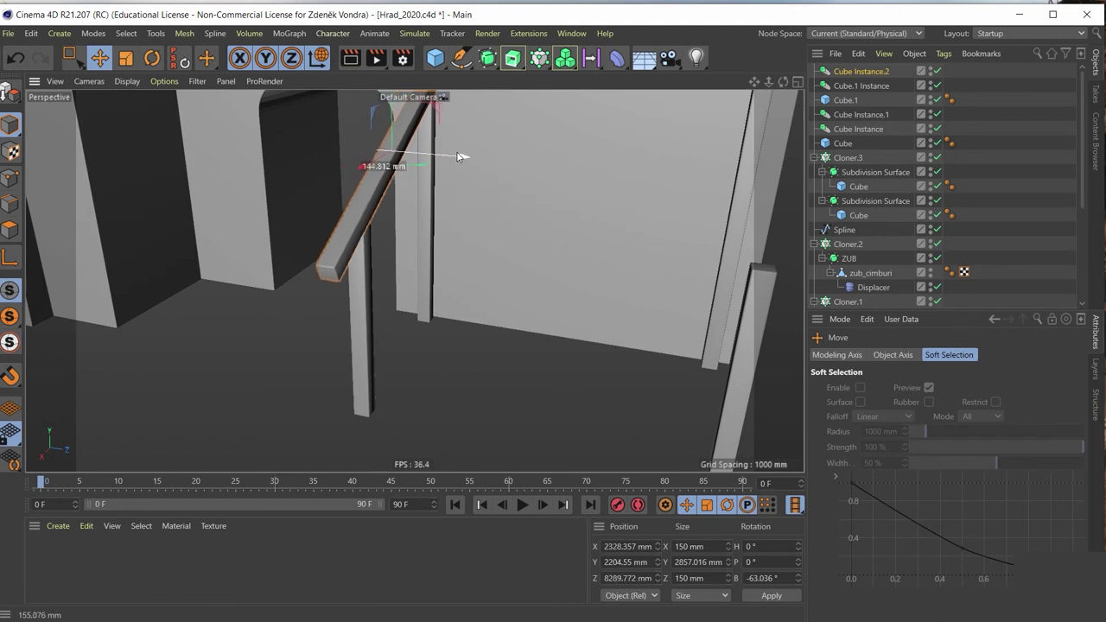
pyautogui.keyDown('alt'); pyautogui.moveTo(472, 190); pyautogui.dragTo(377, 251, button='right'); pyautogui.keyUp('alt')
pyautogui.moveTo(377, 251)
pyautogui.keyDown('alt'); pyautogui.mouseDown()
pyautogui.moveTo(447, 197)
pyautogui.moveTo(511, 218)
pyautogui.moveTo(518, 196)
pyautogui.mouseUp(); pyautogui.keyUp('alt')
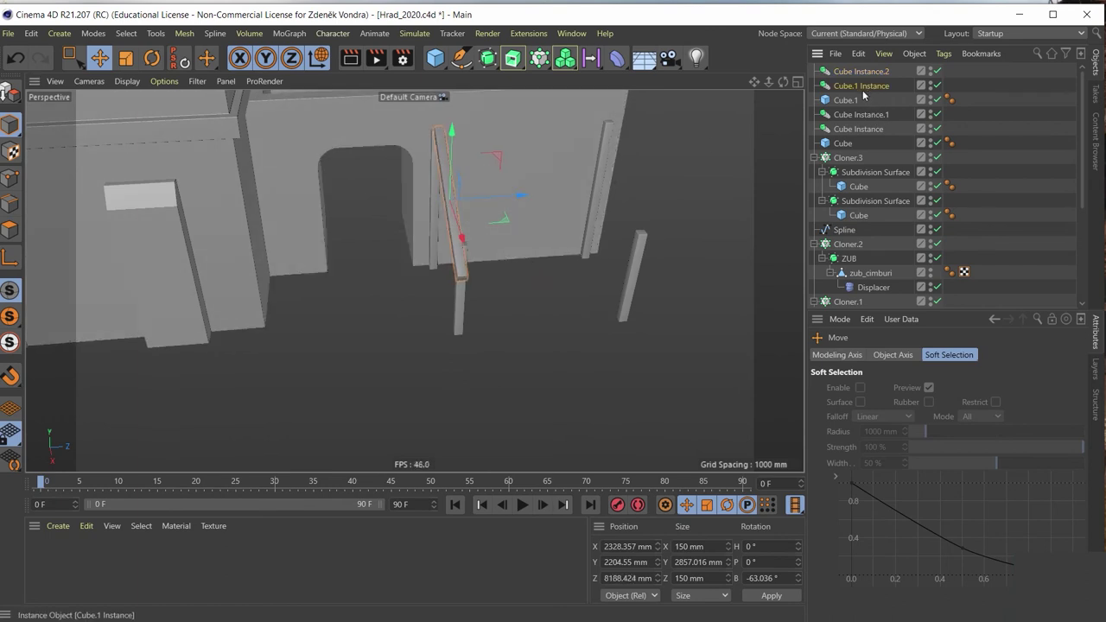
pyautogui.click(862, 86)
pyautogui.moveTo(523, 290)
pyautogui.mouseDown()
pyautogui.moveTo(543, 247)
pyautogui.moveTo(591, 201)
pyautogui.moveTo(575, 204)
pyautogui.mouseUp()
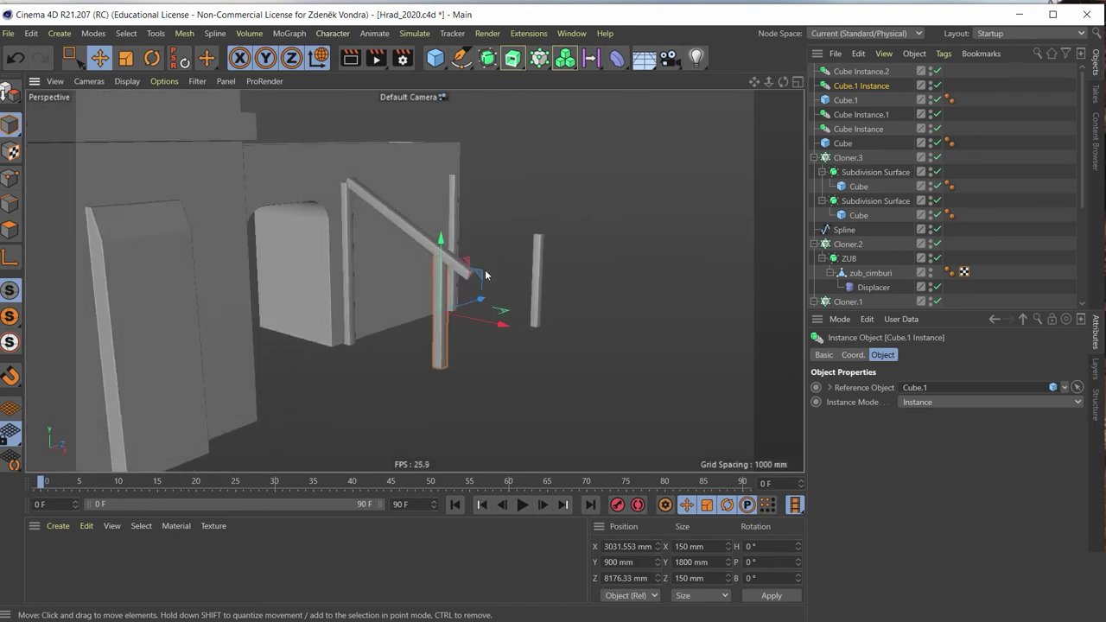
# Slide the beam along its own axis onto the posts, then copy it to Z 11196 mm
pyautogui.click(410, 230)
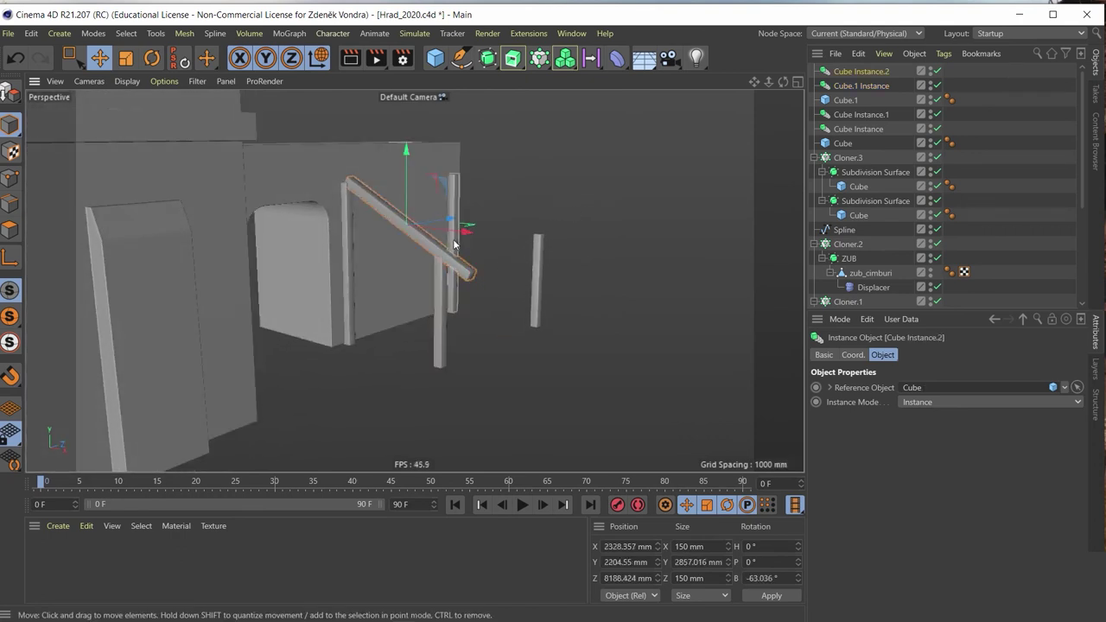
pyautogui.press('w')
pyautogui.keyDown('alt'); pyautogui.moveTo(453, 245); pyautogui.dragTo(448, 246); pyautogui.keyUp('alt')
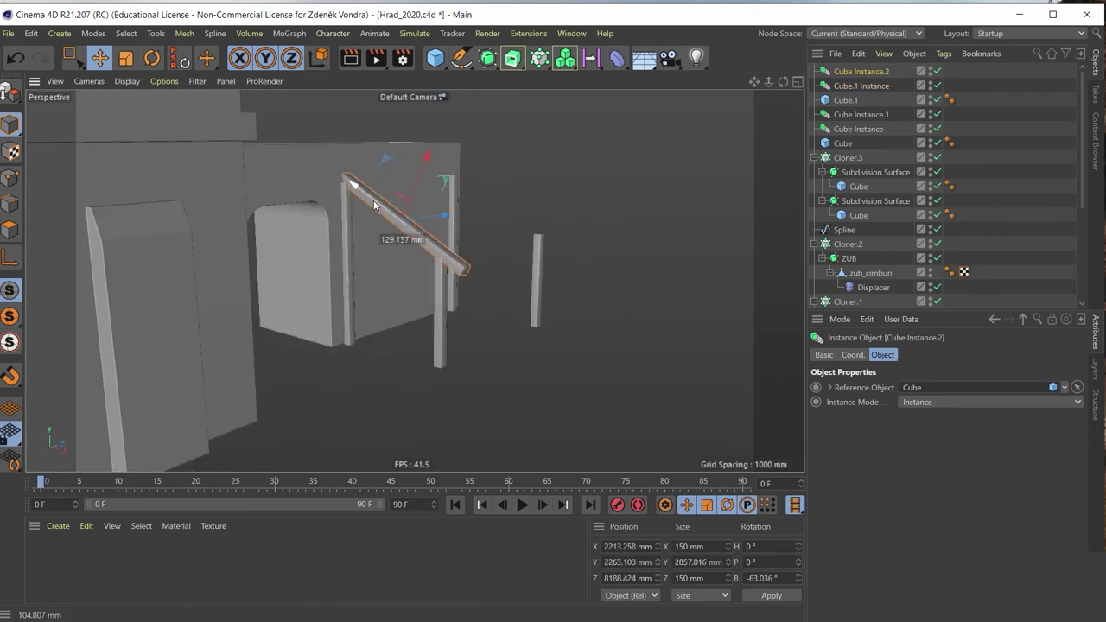
pyautogui.moveTo(377, 195)
pyautogui.mouseDown()
pyautogui.moveTo(421, 253)
pyautogui.moveTo(371, 231)
pyautogui.moveTo(547, 207)
pyautogui.moveTo(534, 211)
pyautogui.mouseUp()
pyautogui.moveTo(506, 271)
pyautogui.keyDown('alt'); pyautogui.mouseDown()
pyautogui.moveTo(331, 248)
pyautogui.moveTo(308, 263)
pyautogui.mouseUp(); pyautogui.keyUp('alt')
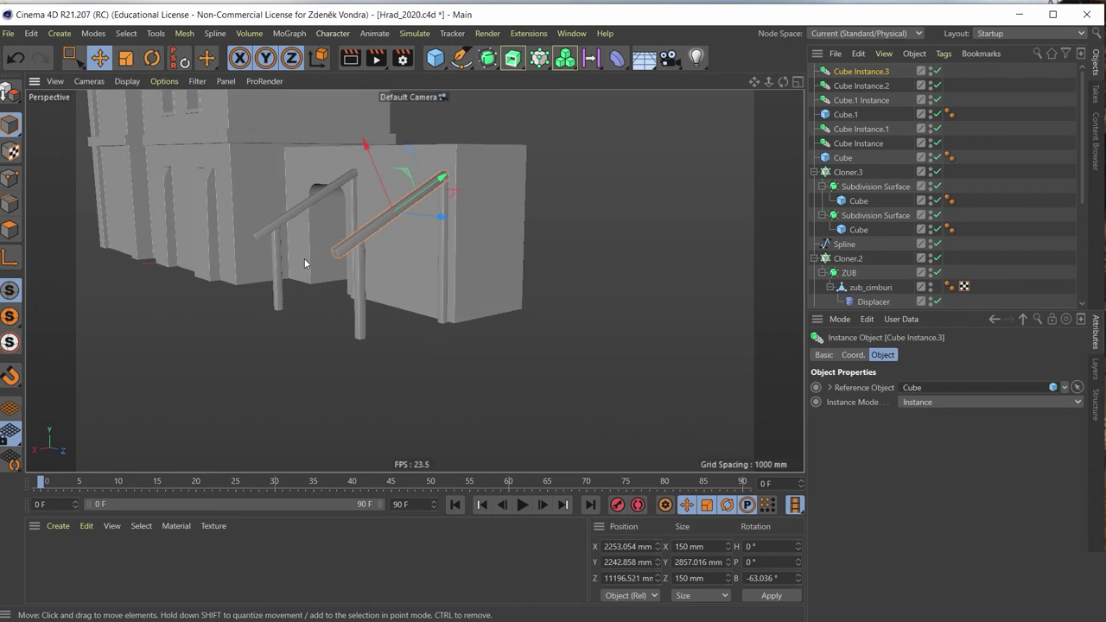
# Orbit and zoom around the gate wall to inspect Cube Instance.3 leaning at -63.036°
pyautogui.scroll(5, 368, 227)
pyautogui.scroll(-3, 368, 226)
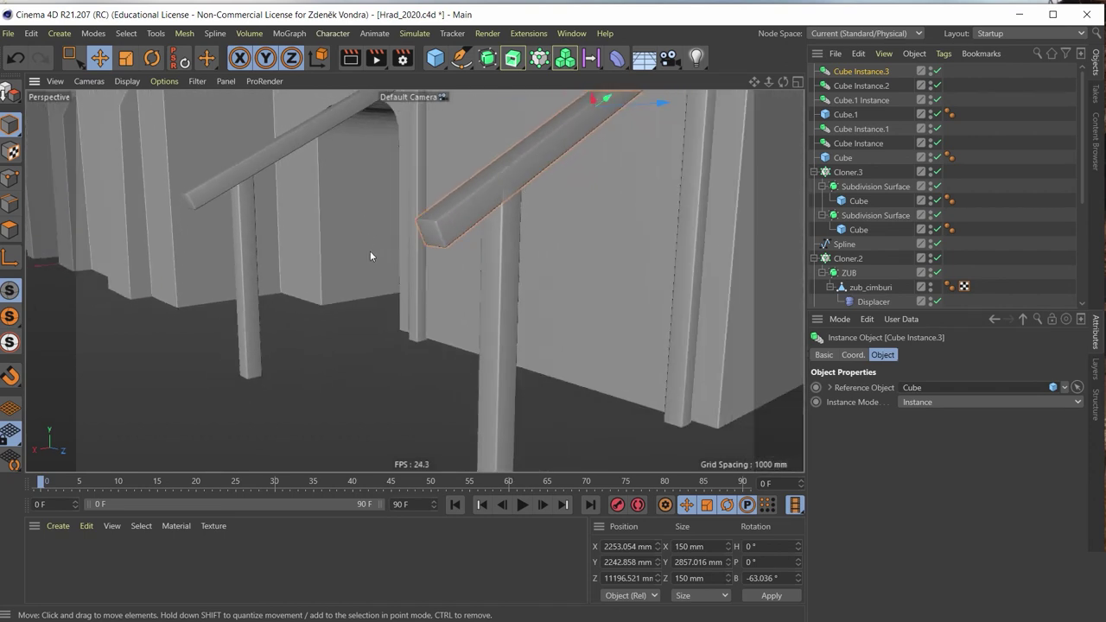
pyautogui.moveTo(369, 251)
pyautogui.keyDown('alt'); pyautogui.mouseDown()
pyautogui.moveTo(433, 286)
pyautogui.moveTo(352, 308)
pyautogui.moveTo(365, 284)
pyautogui.moveTo(552, 340)
pyautogui.mouseUp(); pyautogui.keyUp('alt')
pyautogui.scroll(-3, 365, 282)
pyautogui.keyDown('alt'); pyautogui.moveTo(486, 336); pyautogui.dragTo(493, 321); pyautogui.keyUp('alt')
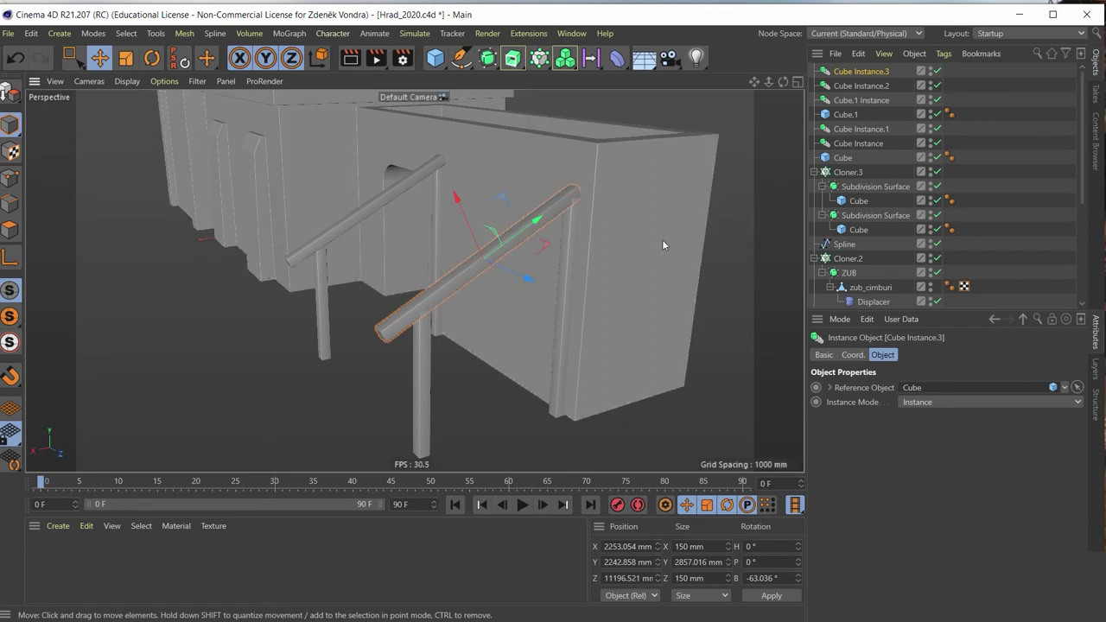
pyautogui.moveTo(475, 227)
pyautogui.keyDown('alt'); pyautogui.mouseDown()
pyautogui.moveTo(570, 249)
pyautogui.moveTo(566, 223)
pyautogui.moveTo(490, 245)
pyautogui.moveTo(539, 303)
pyautogui.moveTo(509, 278)
pyautogui.moveTo(436, 259)
pyautogui.moveTo(453, 226)
pyautogui.moveTo(426, 255)
pyautogui.mouseUp(); pyautogui.keyUp('alt')
pyautogui.scroll(-5, 457, 273)
pyautogui.scroll(-2, 421, 292)
pyautogui.scroll(-2, 465, 262)
pyautogui.scroll(5, 557, 223)
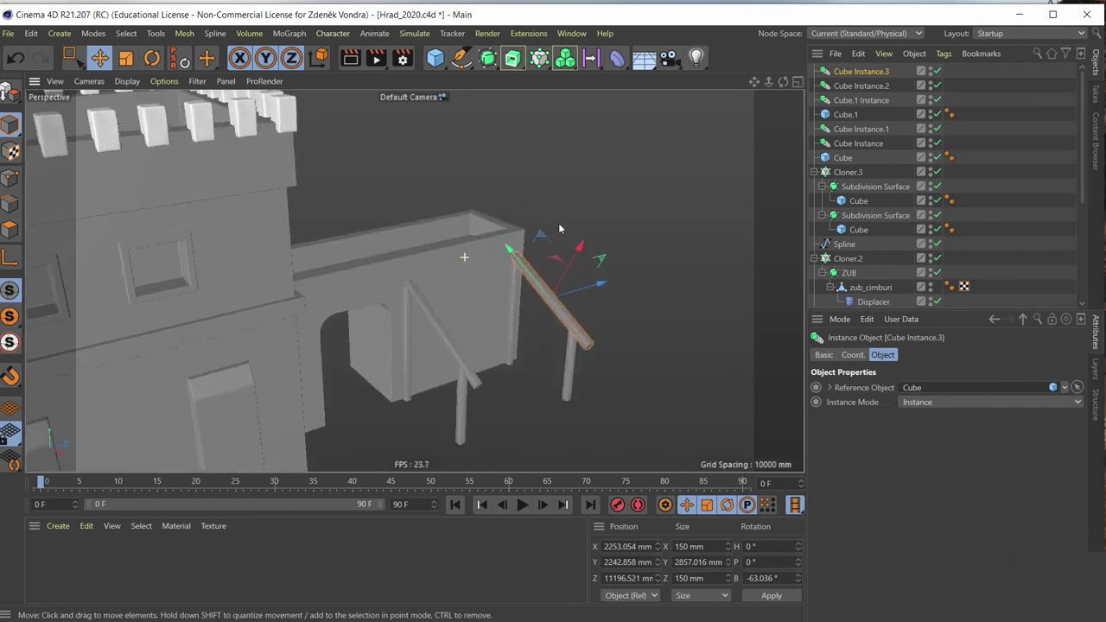
pyautogui.moveTo(558, 223)
pyautogui.keyDown('alt'); pyautogui.mouseDown()
pyautogui.moveTo(427, 362)
pyautogui.moveTo(333, 328)
pyautogui.moveTo(379, 273)
pyautogui.mouseUp(); pyautogui.keyUp('alt')
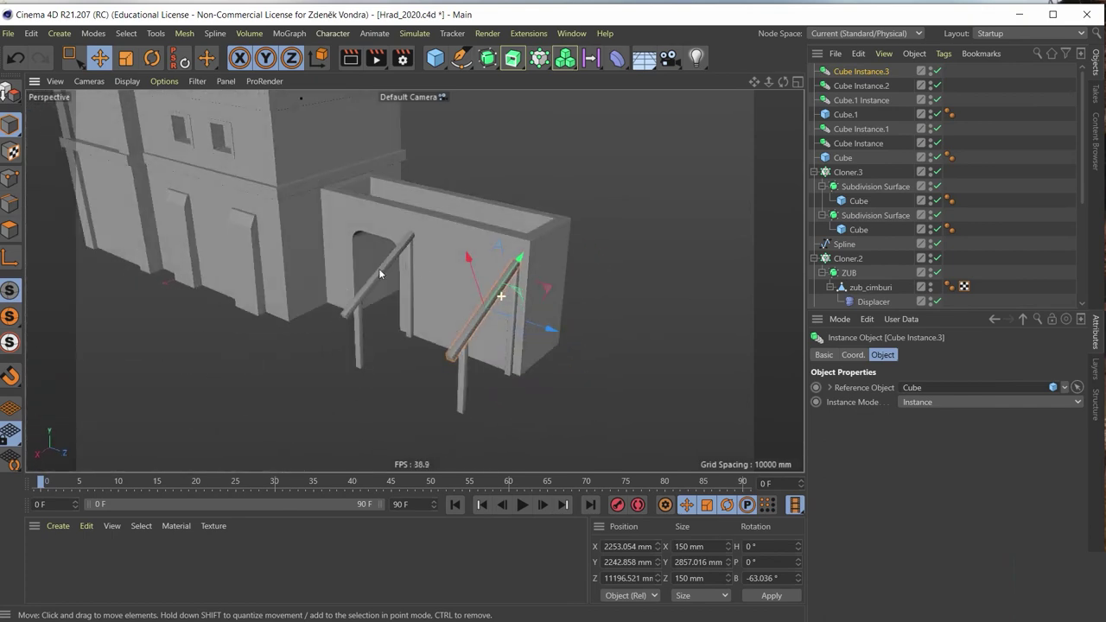
pyautogui.scroll(-2, 398, 276)
pyautogui.scroll(5, 393, 272)
pyautogui.scroll(2, 486, 268)
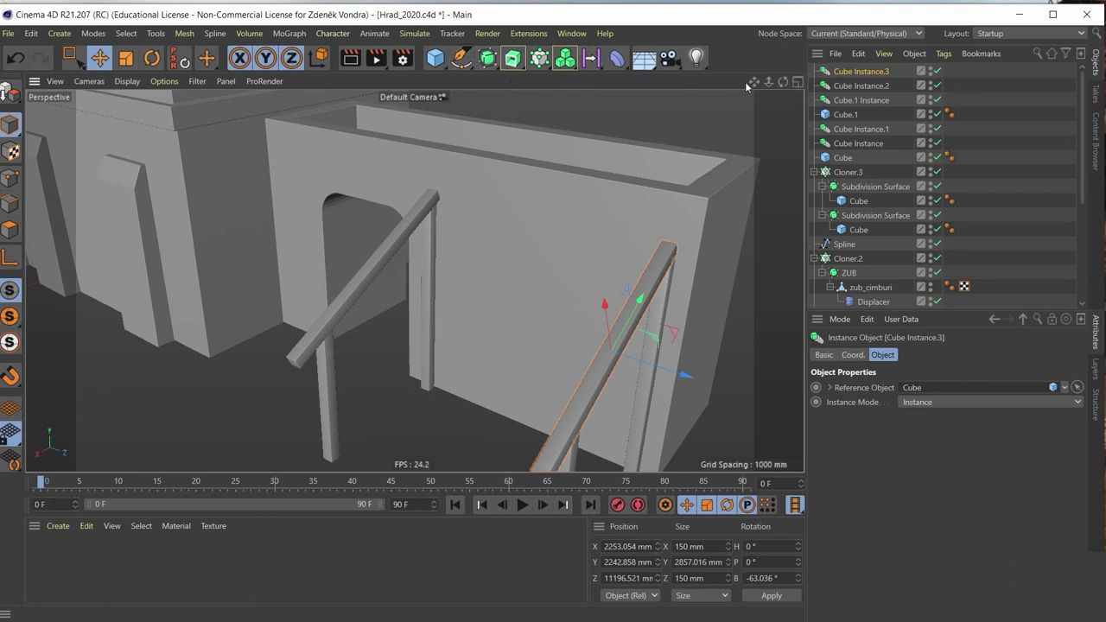
# Maximize the Right view and frame the post top beside the gate wall
pyautogui.click(798, 82)
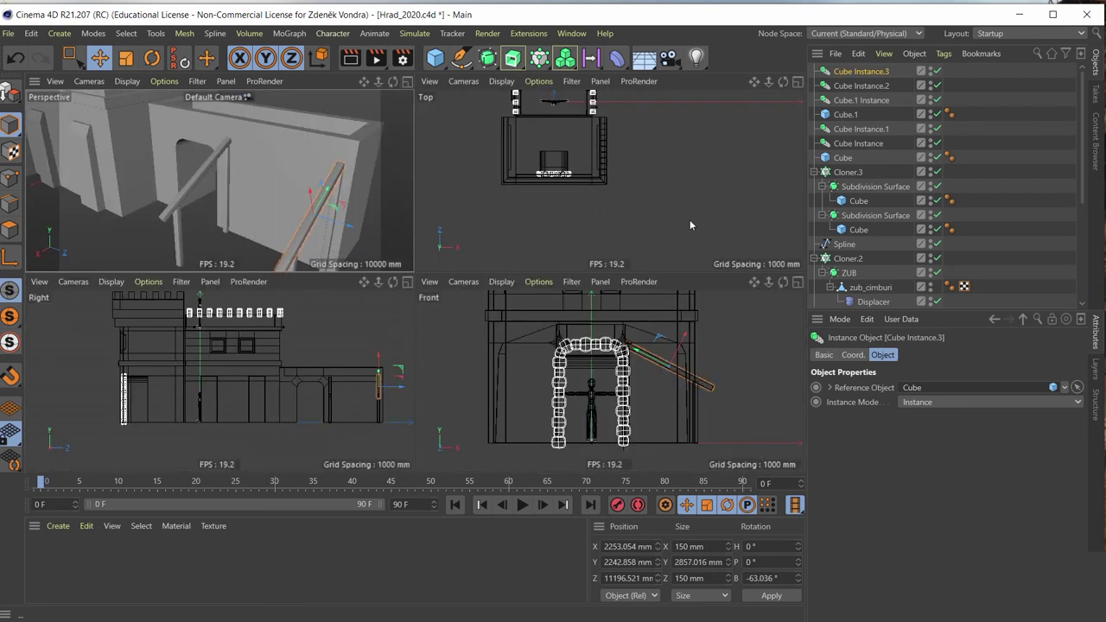
pyautogui.click(408, 287)
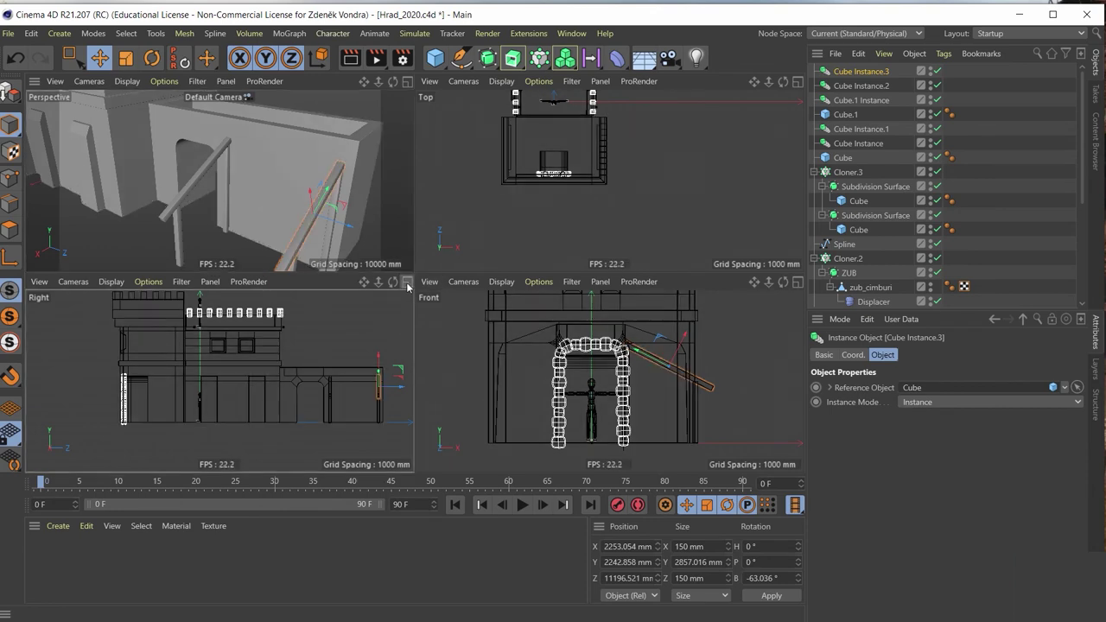
pyautogui.click(407, 286)
pyautogui.scroll(-4, 587, 263)
pyautogui.scroll(6, 585, 260)
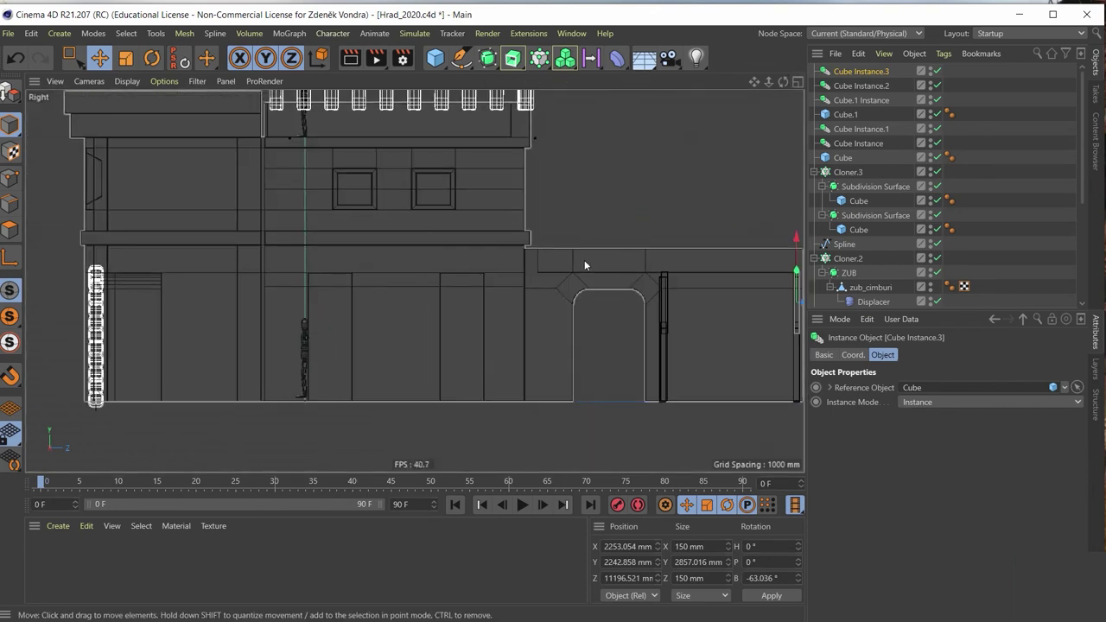
pyautogui.scroll(2, 423, 286)
pyautogui.scroll(-5, 420, 256)
pyautogui.scroll(8, 510, 257)
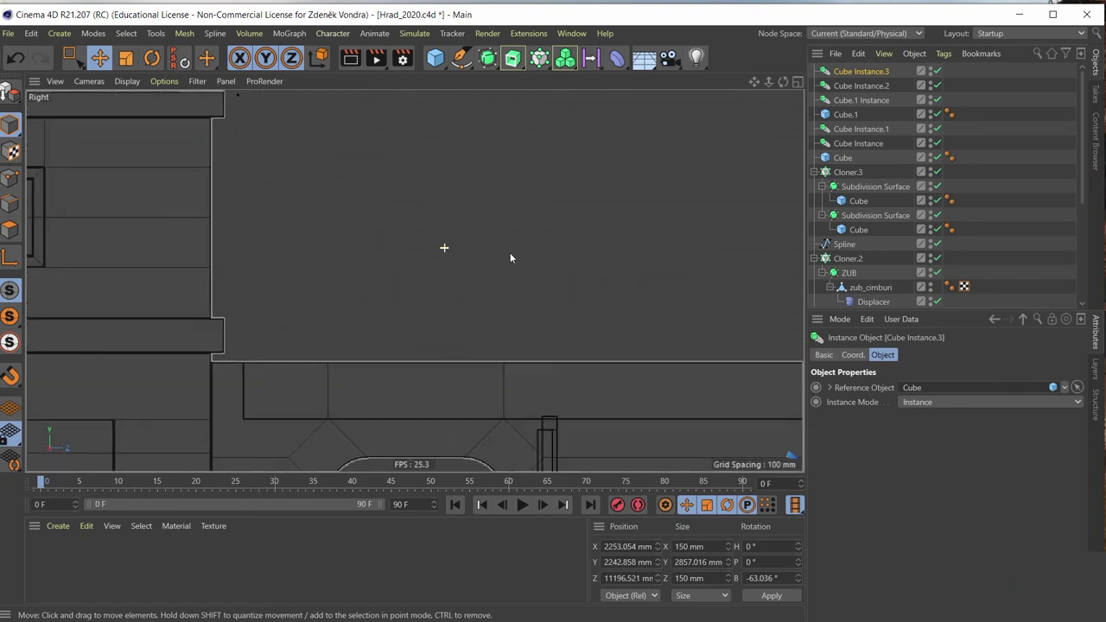
pyautogui.moveTo(509, 257); pyautogui.dragTo(399, 158, button='middle')
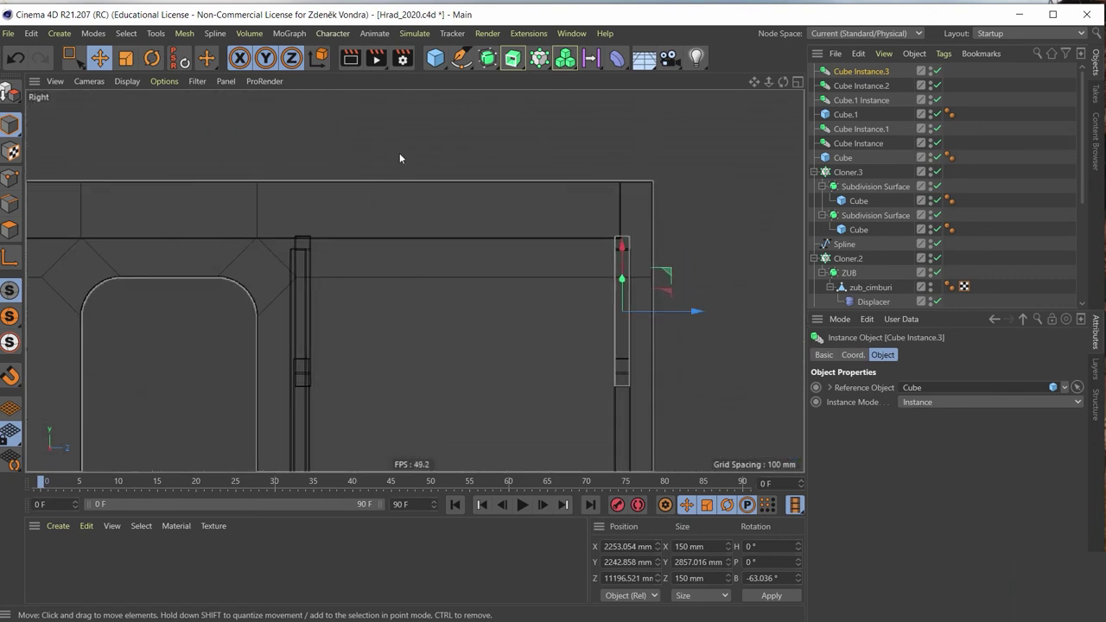
# Draw a closed four-point board outline above the wall top with the Spline Pen
pyautogui.click(462, 58)
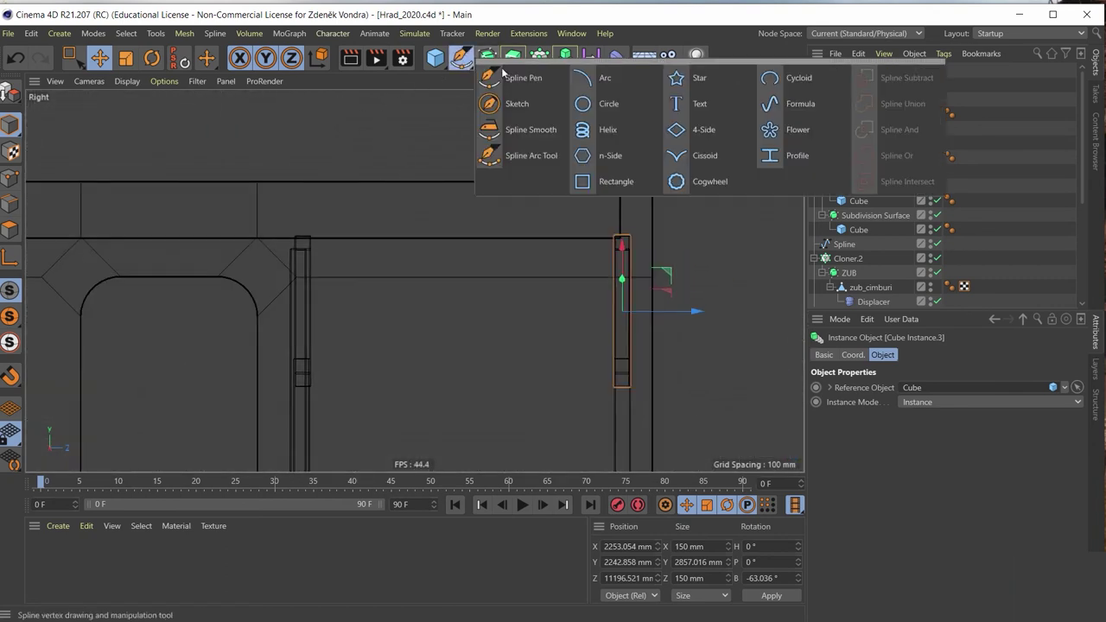
pyautogui.click(517, 78)
pyautogui.click(409, 127)
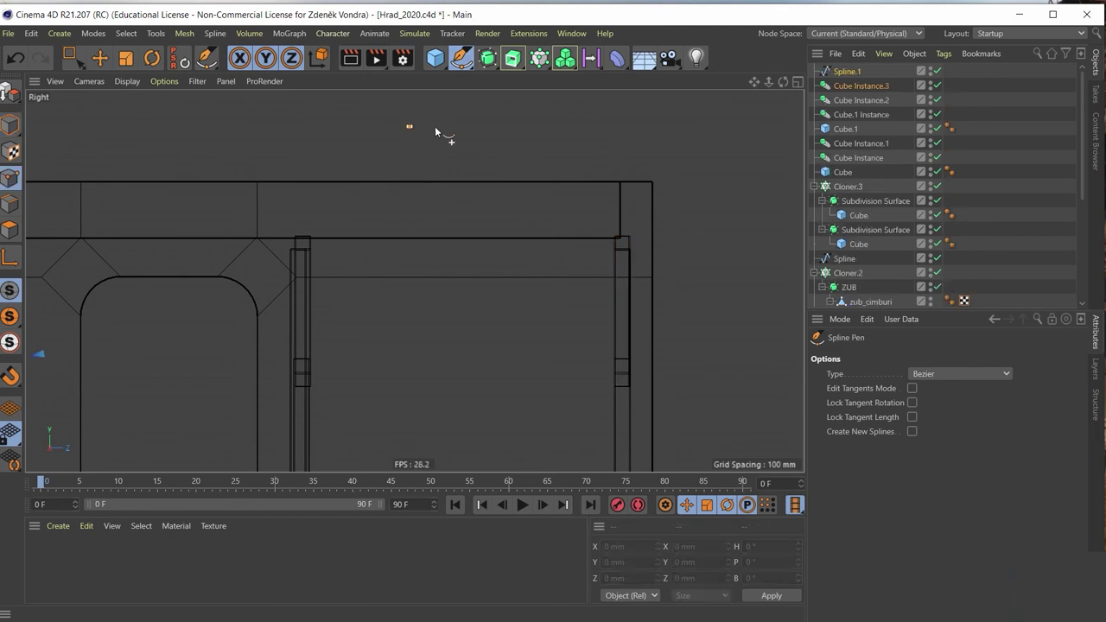
pyautogui.click(433, 180)
pyautogui.click(406, 179)
pyautogui.click(412, 127)
# Return to a full-size Perspective view zoomed out over the wall
pyautogui.click(797, 81)
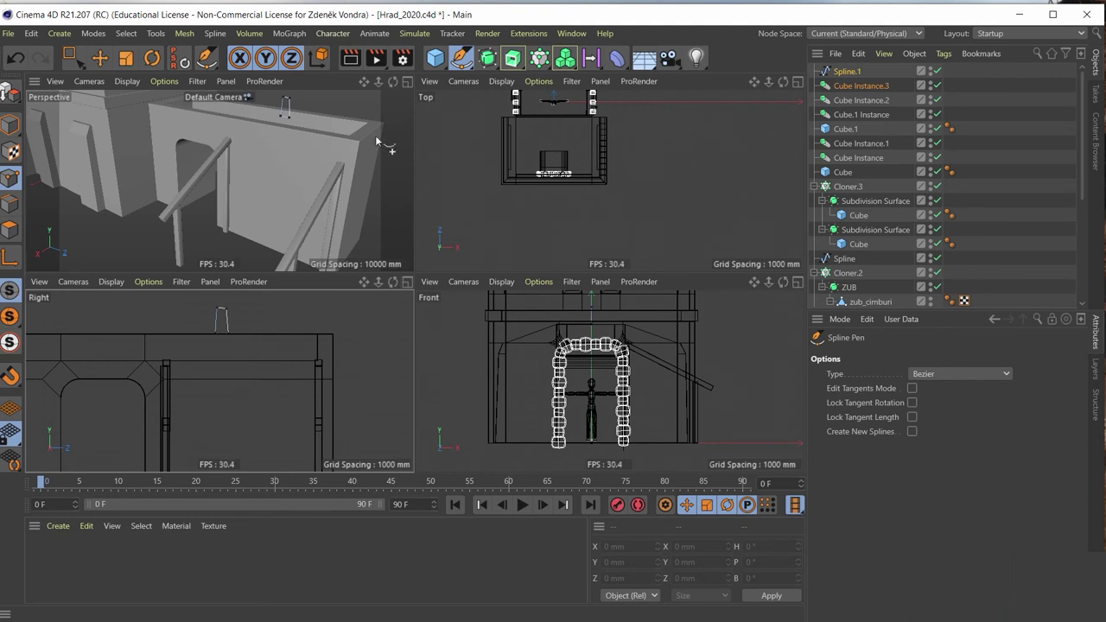
pyautogui.click(409, 82)
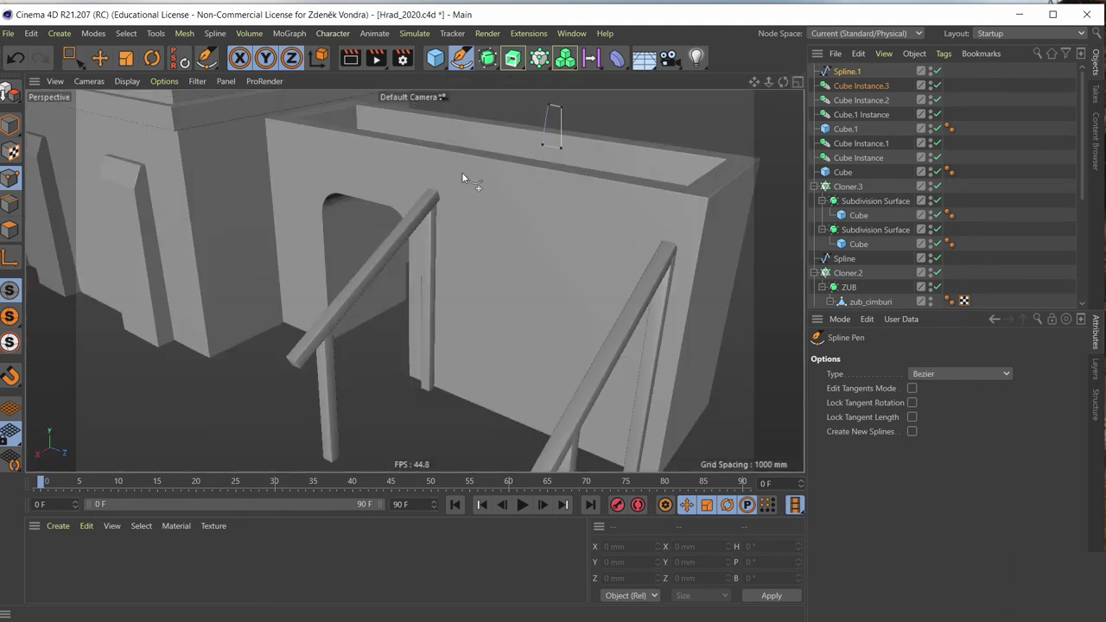
pyautogui.scroll(-2, 440, 190)
pyautogui.scroll(-2, 420, 206)
pyautogui.scroll(-3, 374, 242)
pyautogui.scroll(-2, 296, 315)
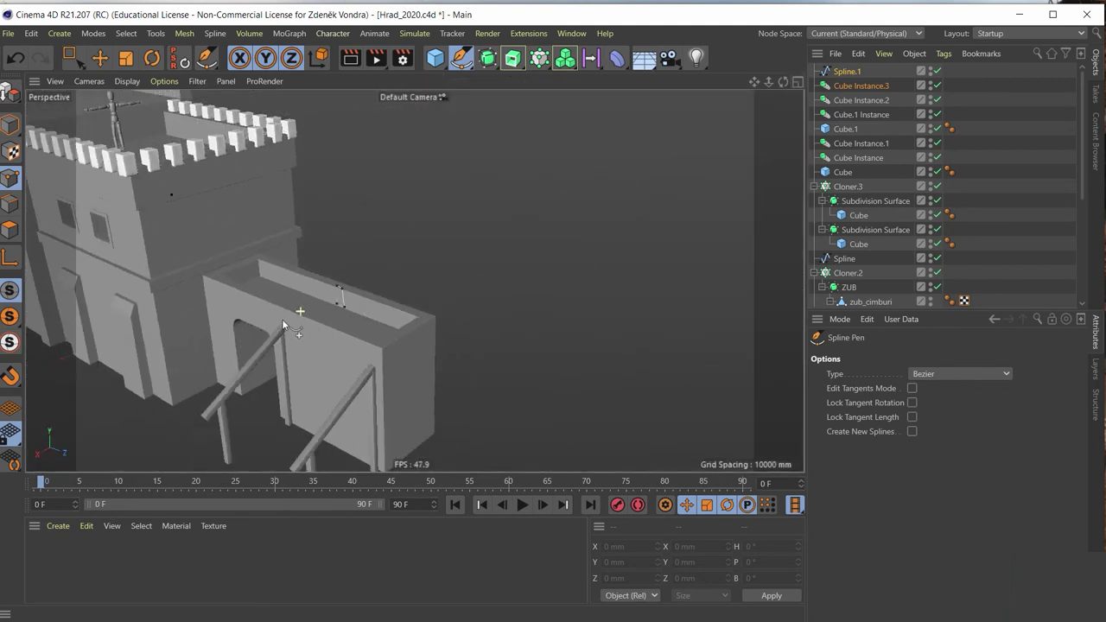
pyautogui.scroll(5, 282, 319)
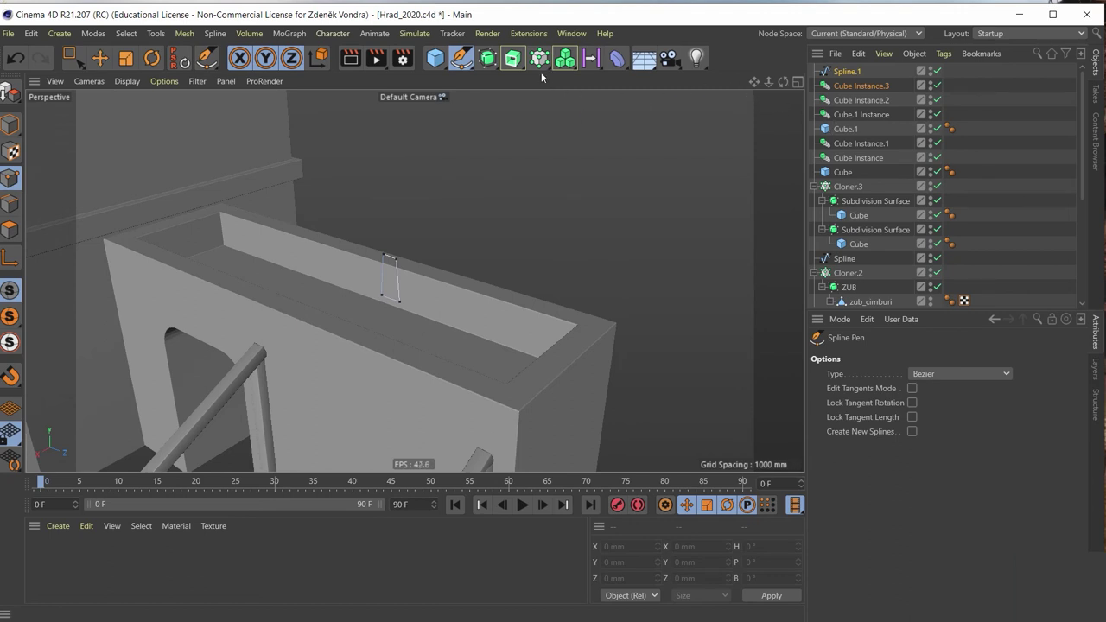
pyautogui.click(513, 58)
# Add an Extrude generator and place Spline.1 inside it
pyautogui.click(570, 83)
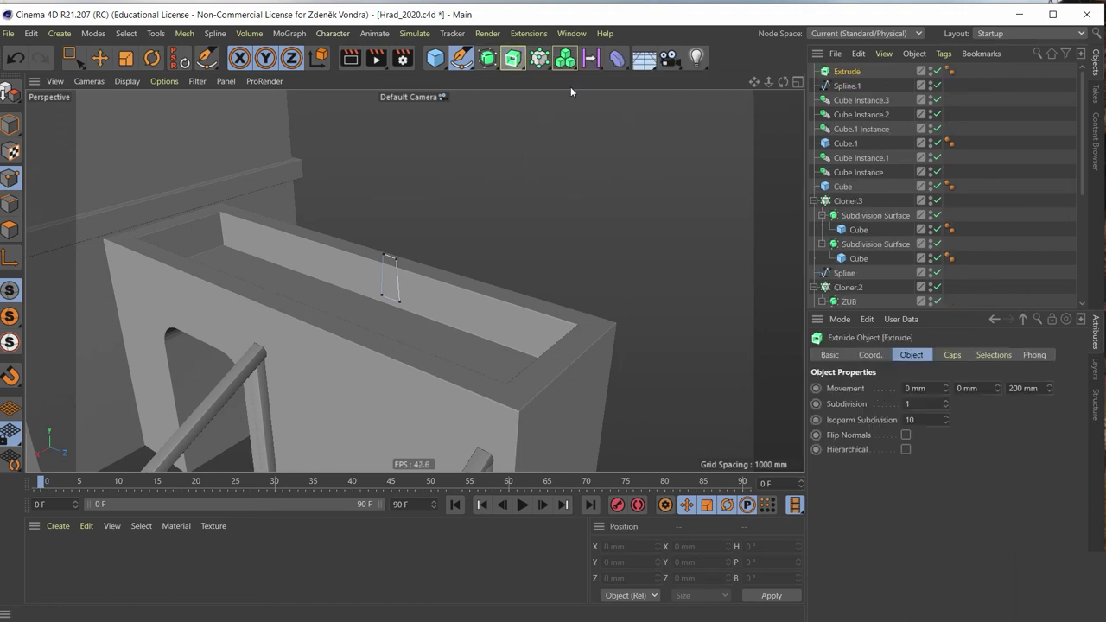
pyautogui.moveTo(842, 75); pyautogui.dragTo(843, 73)
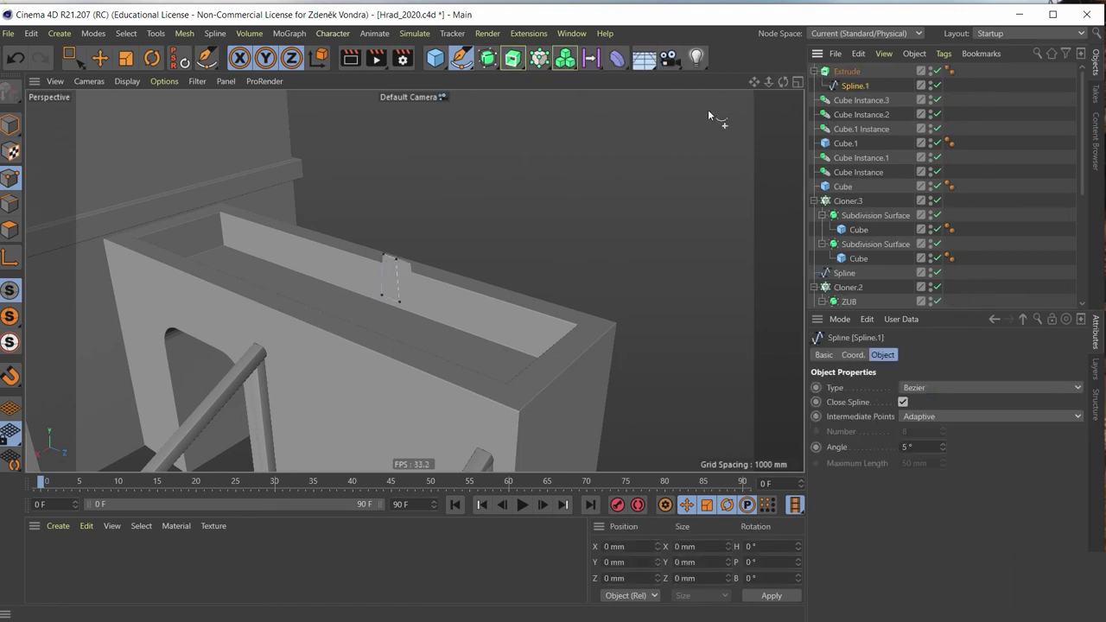
pyautogui.keyDown('alt'); pyautogui.moveTo(462, 271); pyautogui.dragTo(464, 295); pyautogui.keyUp('alt')
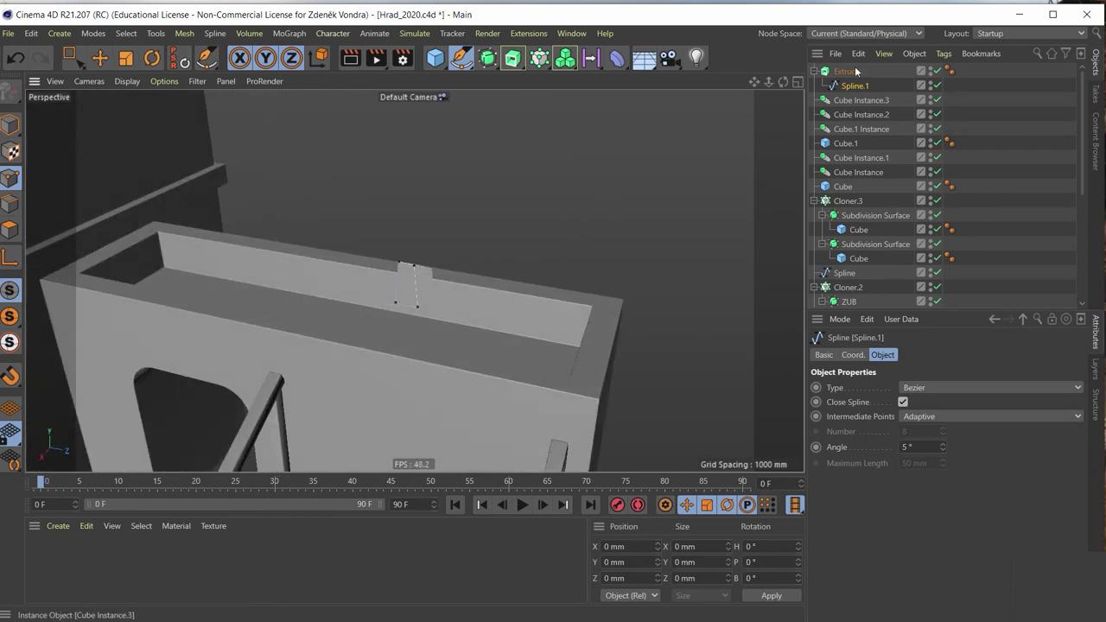
# Set the Extrude movement to 20 mm, 0 mm, 0 mm for a 20 mm thick board
pyautogui.click(847, 72)
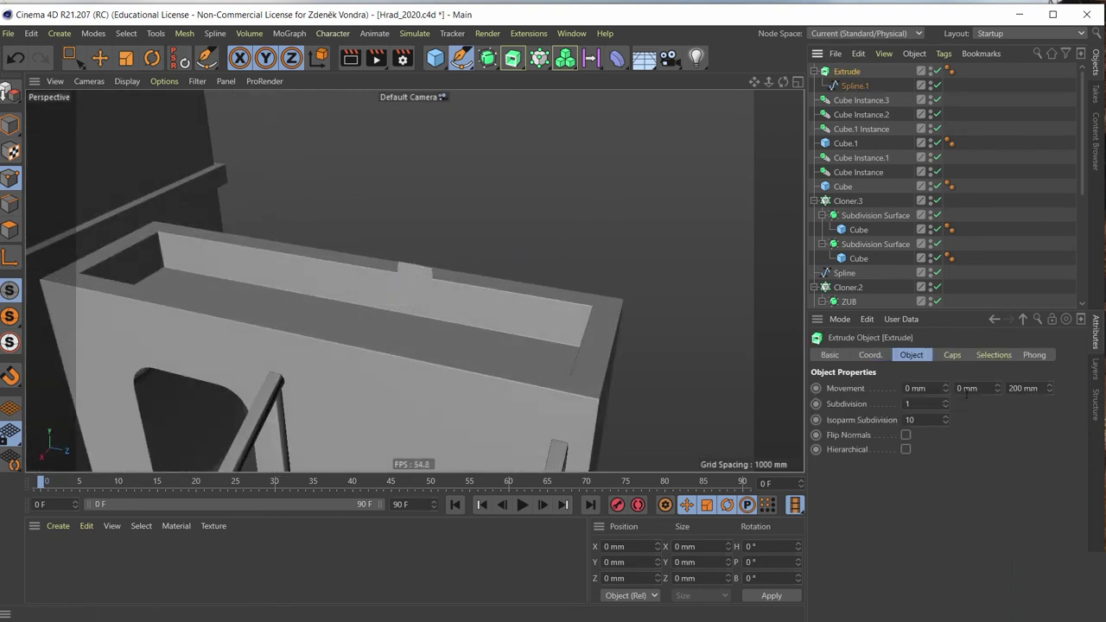
pyautogui.click(968, 387)
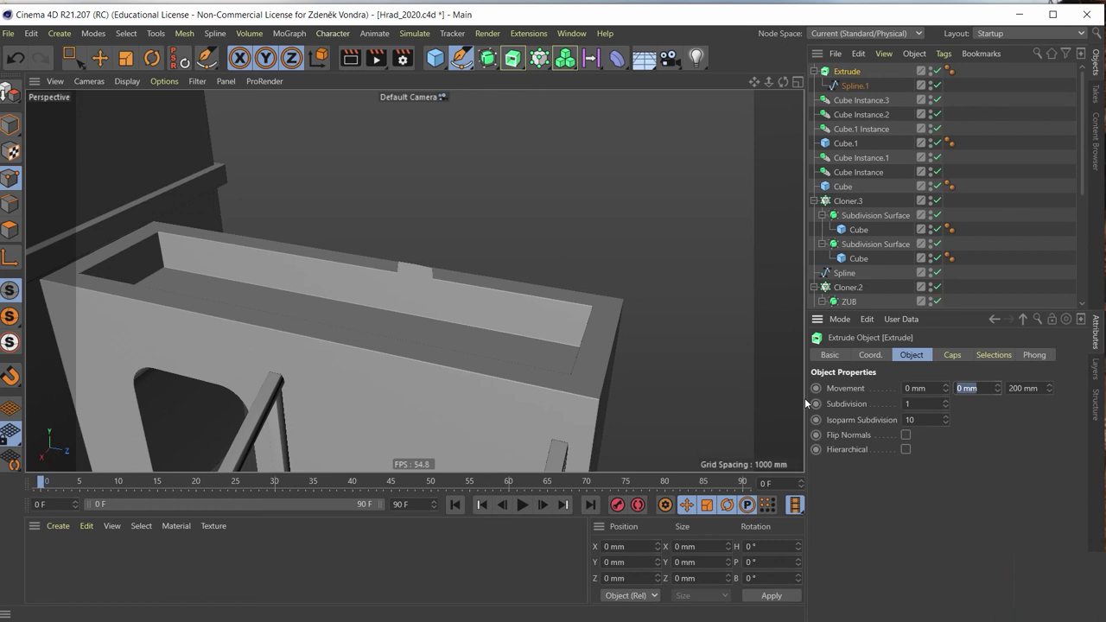
pyautogui.write('2')
pyautogui.press('Return')
pyautogui.write('0')
pyautogui.press('Tab')
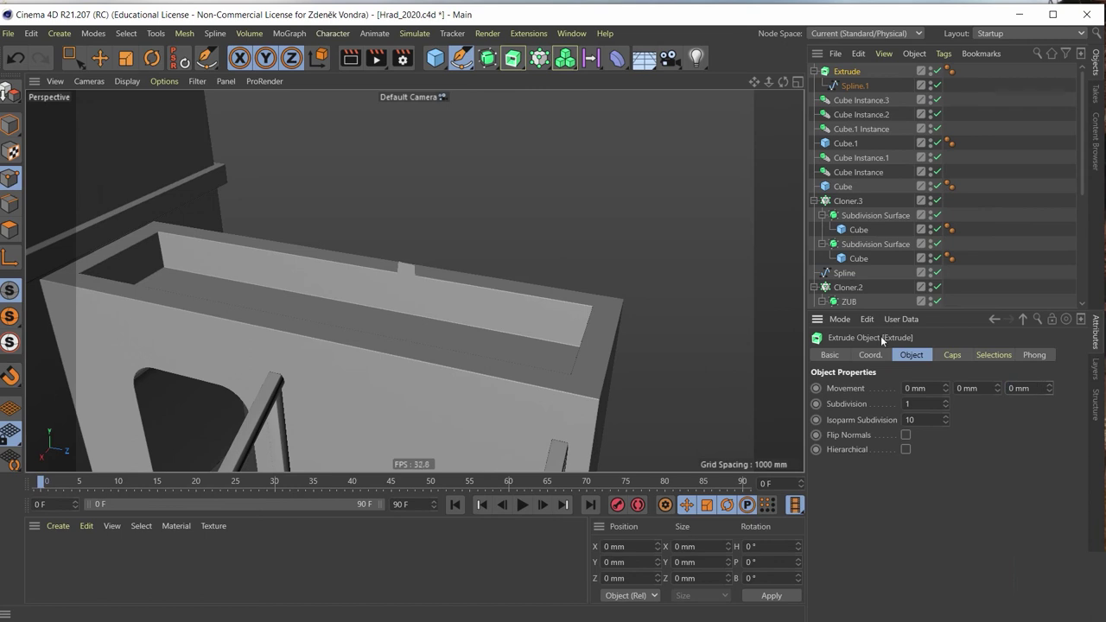
pyautogui.write('2')
pyautogui.moveTo(418, 286)
pyautogui.keyDown('alt'); pyautogui.mouseDown()
pyautogui.moveTo(449, 231)
pyautogui.moveTo(572, 300)
pyautogui.moveTo(474, 301)
pyautogui.moveTo(456, 231)
pyautogui.moveTo(442, 231)
pyautogui.moveTo(468, 204)
pyautogui.moveTo(495, 222)
pyautogui.moveTo(425, 224)
pyautogui.moveTo(379, 207)
pyautogui.moveTo(388, 192)
pyautogui.moveTo(396, 223)
pyautogui.moveTo(403, 205)
pyautogui.moveTo(394, 239)
pyautogui.moveTo(521, 171)
pyautogui.mouseUp(); pyautogui.keyUp('alt')
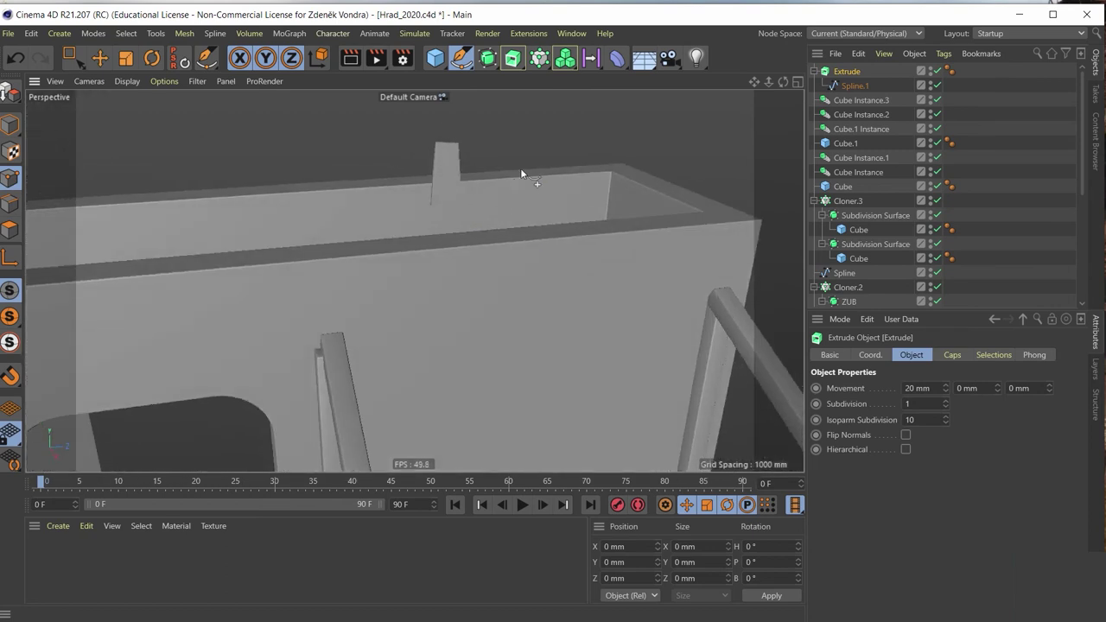
pyautogui.moveTo(440, 198)
pyautogui.keyDown('alt'); pyautogui.mouseDown()
pyautogui.moveTo(382, 217)
pyautogui.moveTo(415, 234)
pyautogui.moveTo(467, 190)
pyautogui.mouseUp(); pyautogui.keyUp('alt')
# Select the board's outline spline for point editing
pyautogui.click(853, 86)
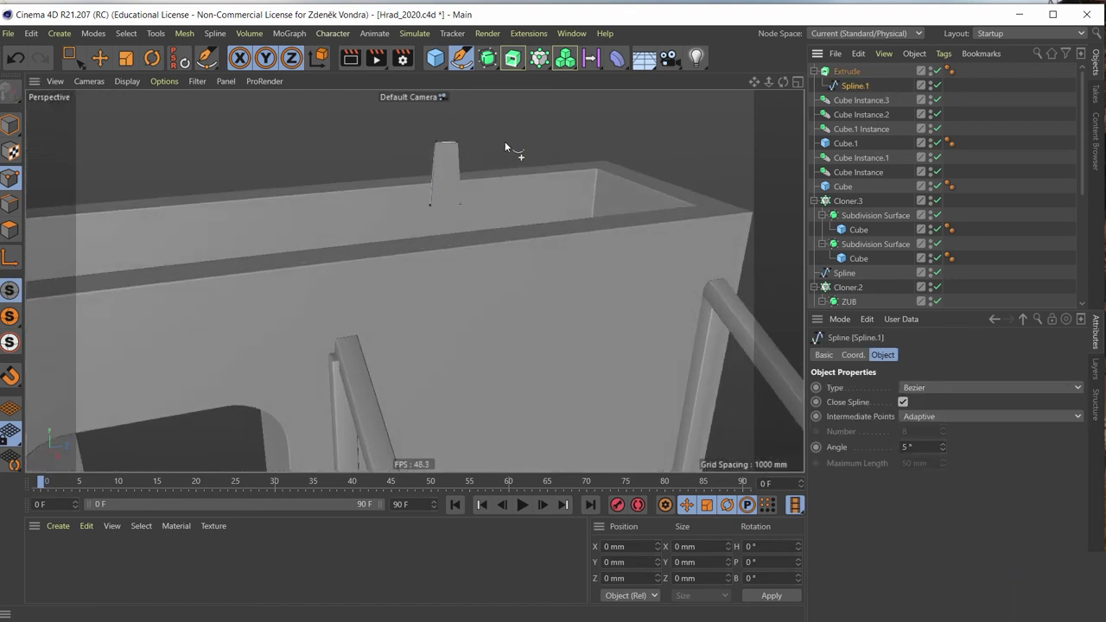
pyautogui.click(472, 124)
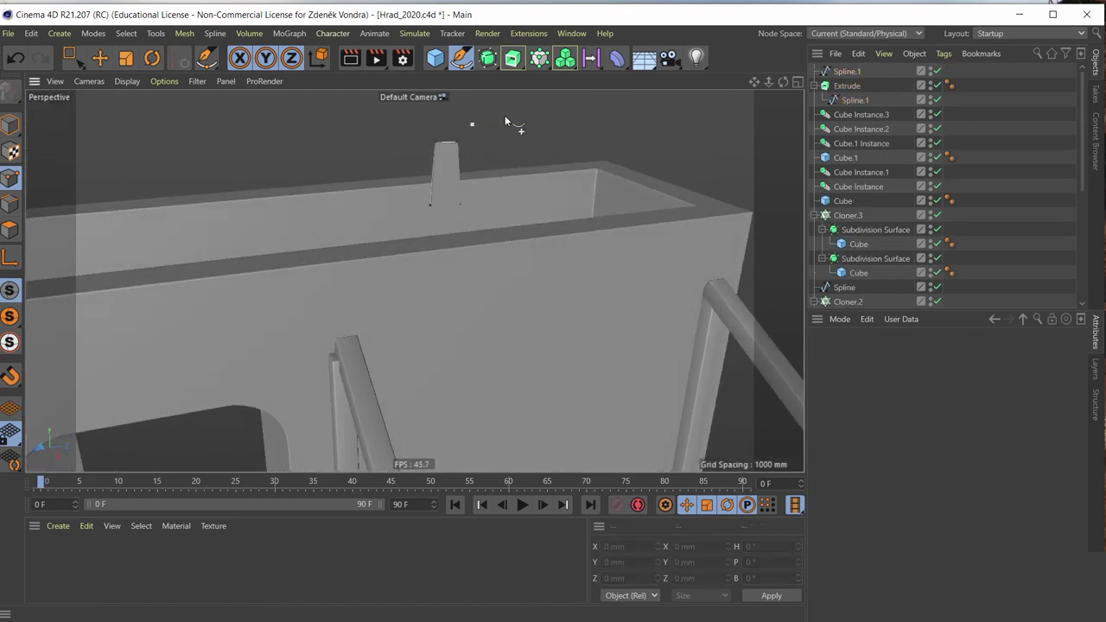
pyautogui.moveTo(70, 57); pyautogui.dragTo(172, 104)
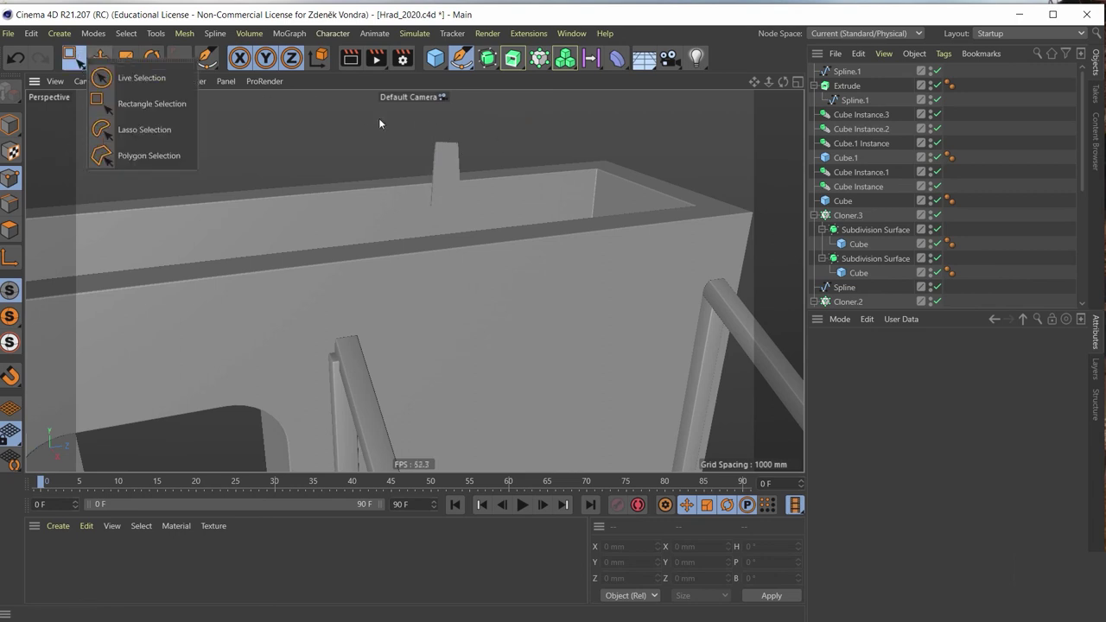
# Delete the stray spline and lower the outline's top point to Y 3464.349 mm, slanting the board
pyautogui.click(854, 99)
pyautogui.press('Delete')
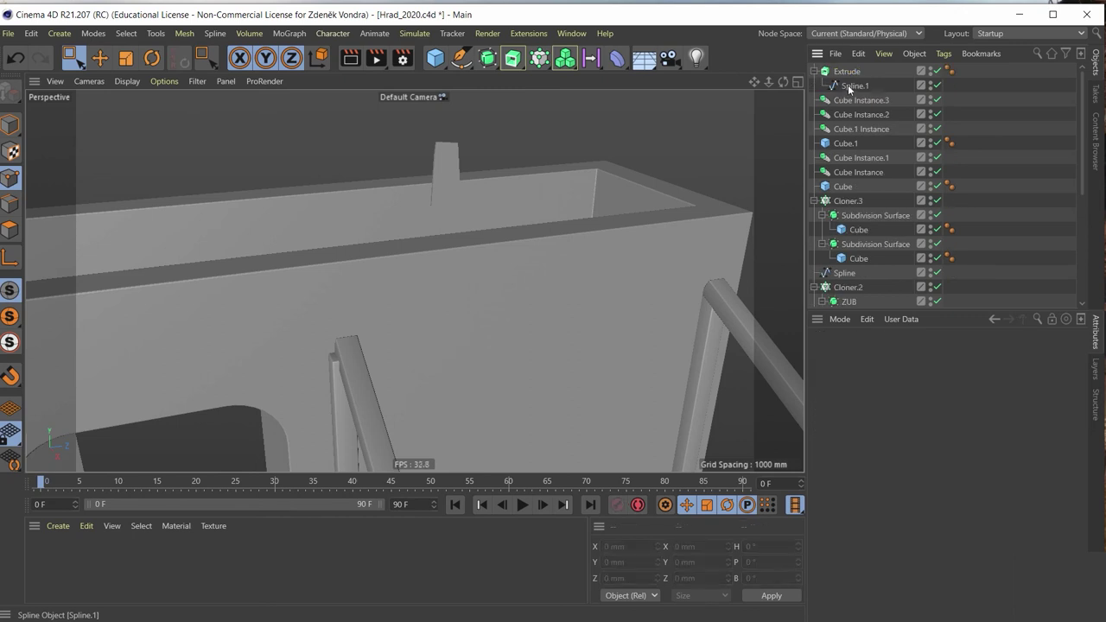
pyautogui.moveTo(444, 162); pyautogui.dragTo(470, 132)
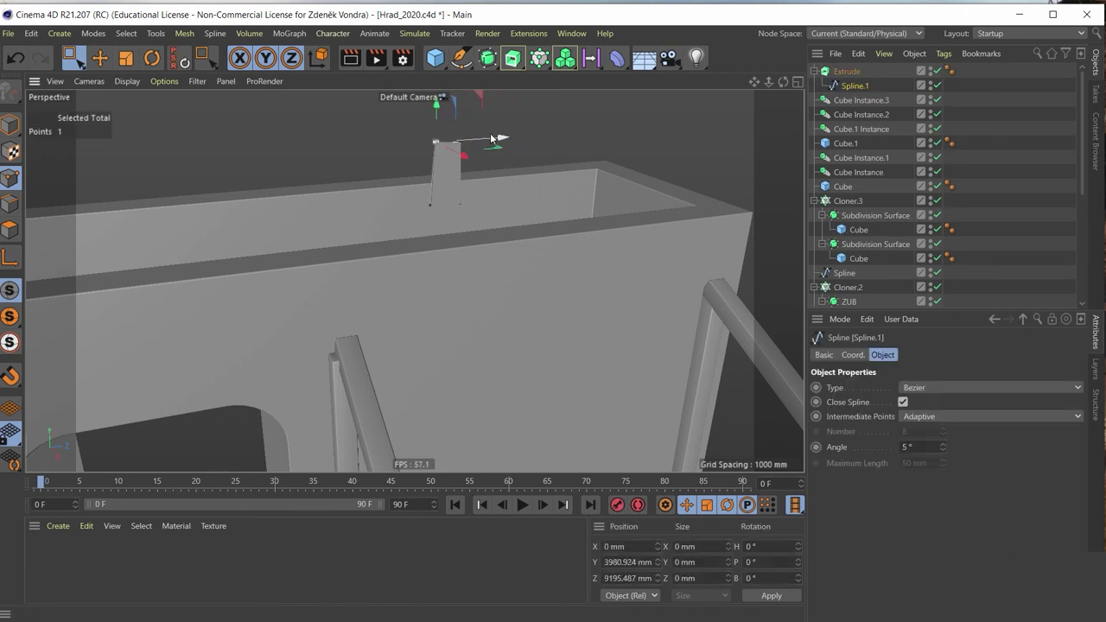
pyautogui.moveTo(494, 140); pyautogui.dragTo(489, 146)
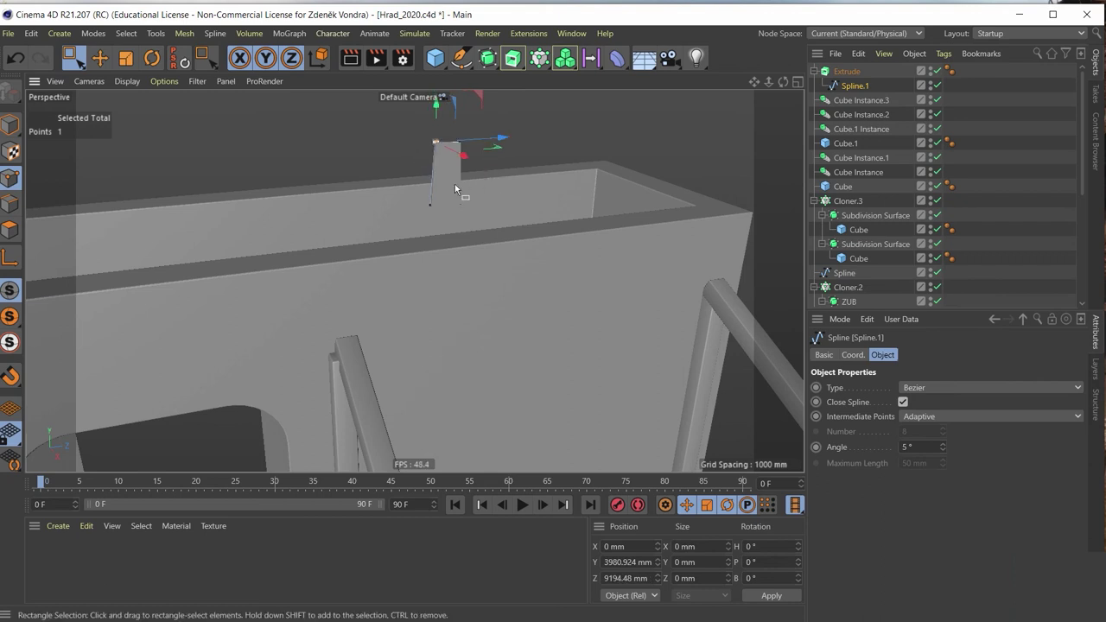
pyautogui.moveTo(454, 184)
pyautogui.keyDown('alt'); pyautogui.mouseDown()
pyautogui.moveTo(443, 135)
pyautogui.moveTo(425, 153)
pyautogui.moveTo(436, 107)
pyautogui.moveTo(423, 111)
pyautogui.mouseUp(); pyautogui.keyUp('alt')
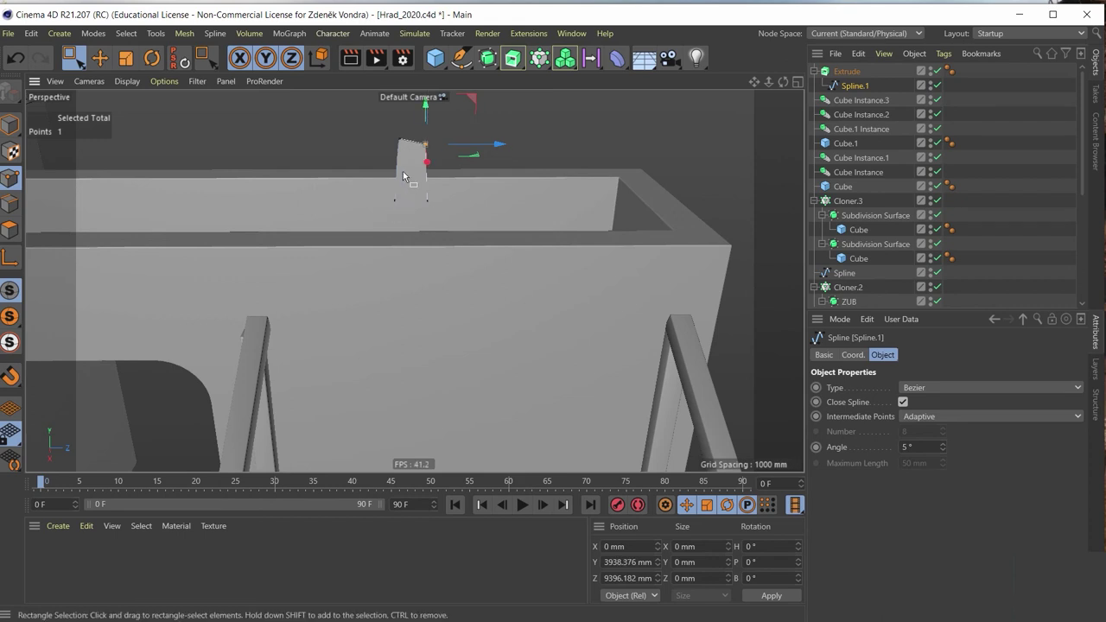
pyautogui.moveTo(403, 171); pyautogui.dragTo(397, 216)
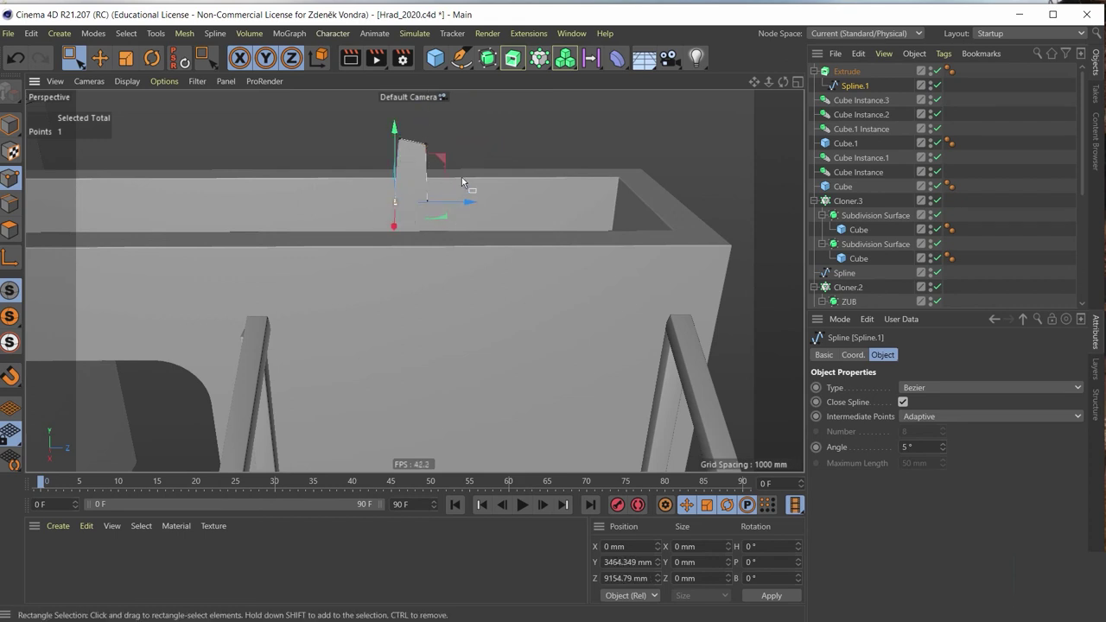
pyautogui.moveTo(461, 178)
pyautogui.keyDown('alt'); pyautogui.mouseDown()
pyautogui.moveTo(447, 212)
pyautogui.moveTo(444, 182)
pyautogui.mouseUp(); pyautogui.keyUp('alt')
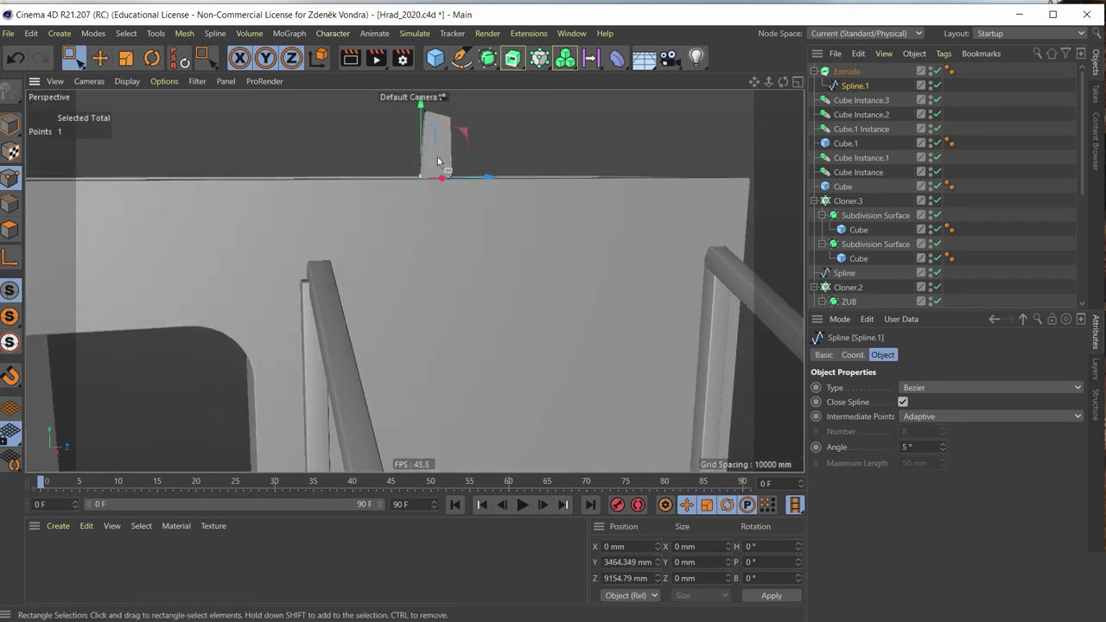
pyautogui.click(102, 61)
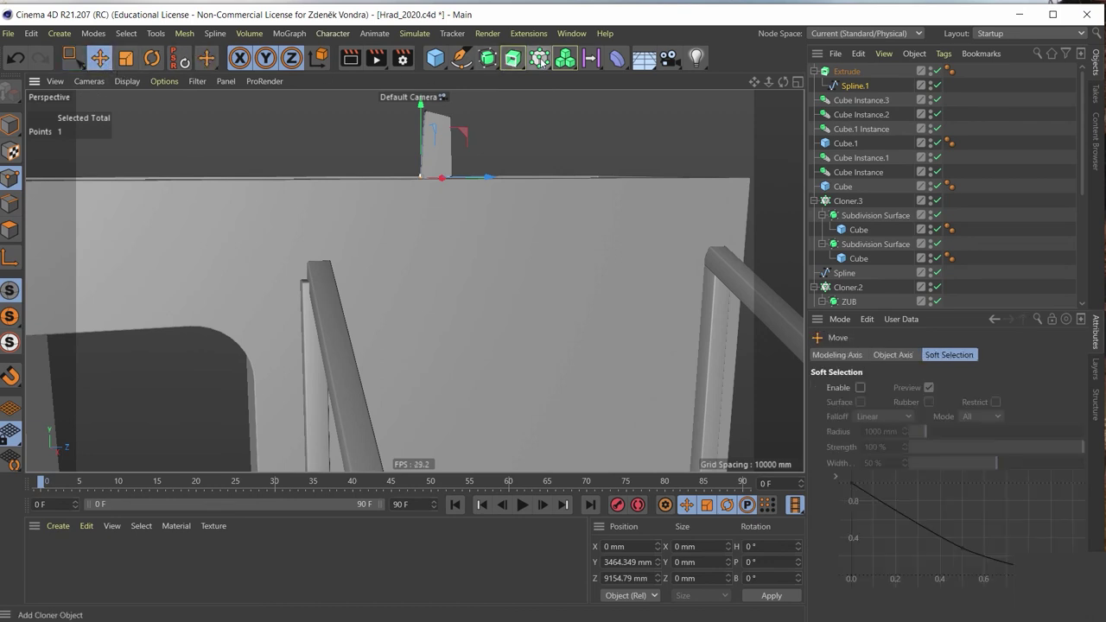
# Add a MoGraph Cloner holding the Extrude, with Spline.1 kept under Extrude
pyautogui.moveTo(541, 60); pyautogui.dragTo(595, 78)
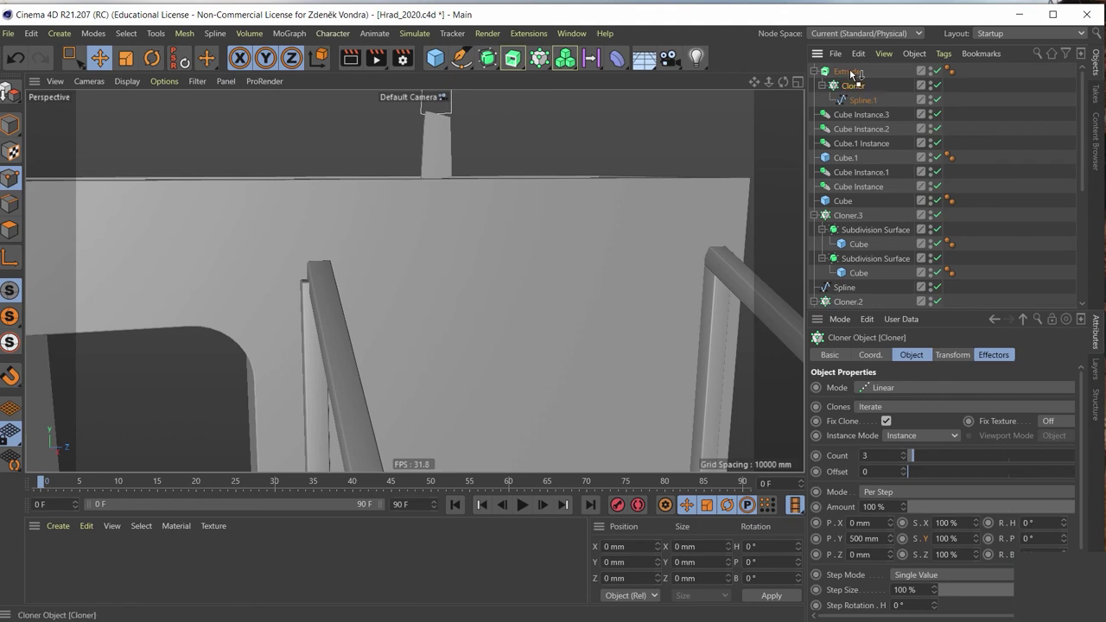
pyautogui.moveTo(852, 72); pyautogui.dragTo(852, 71)
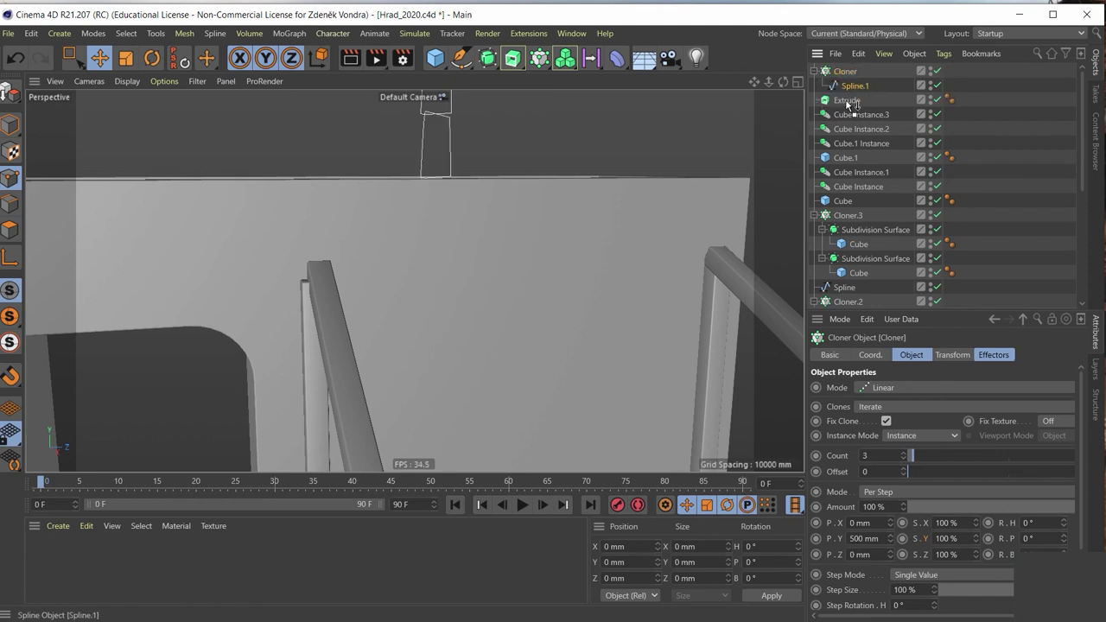
pyautogui.moveTo(847, 104); pyautogui.dragTo(852, 98)
pyautogui.click(851, 86)
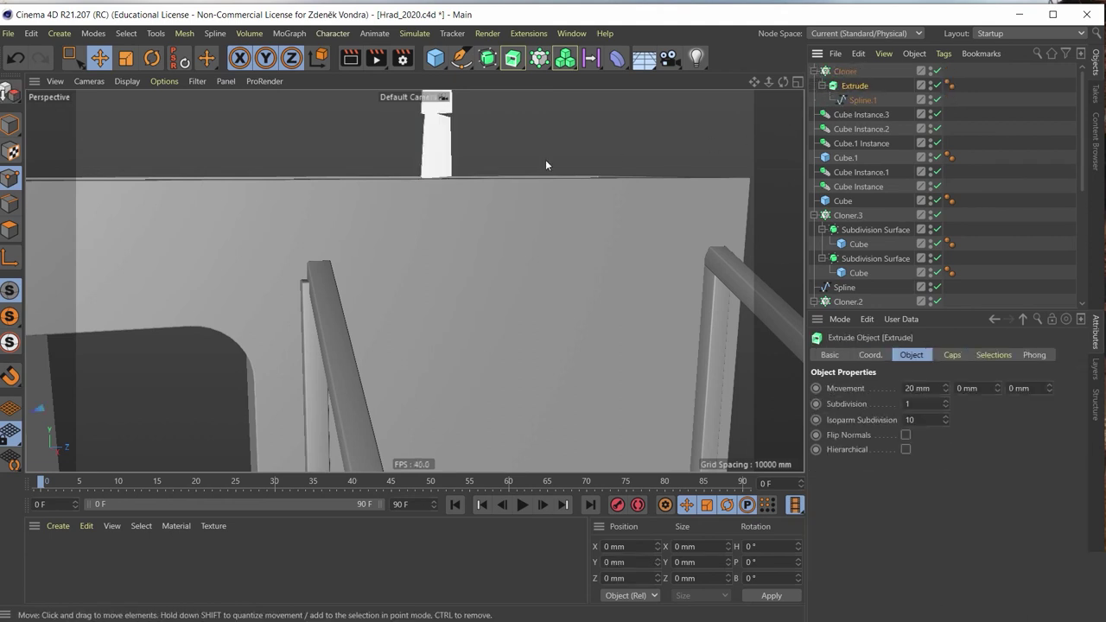
pyautogui.moveTo(464, 168)
pyautogui.keyDown('alt'); pyautogui.mouseDown()
pyautogui.moveTo(417, 242)
pyautogui.moveTo(410, 322)
pyautogui.moveTo(439, 306)
pyautogui.mouseUp(); pyautogui.keyUp('alt')
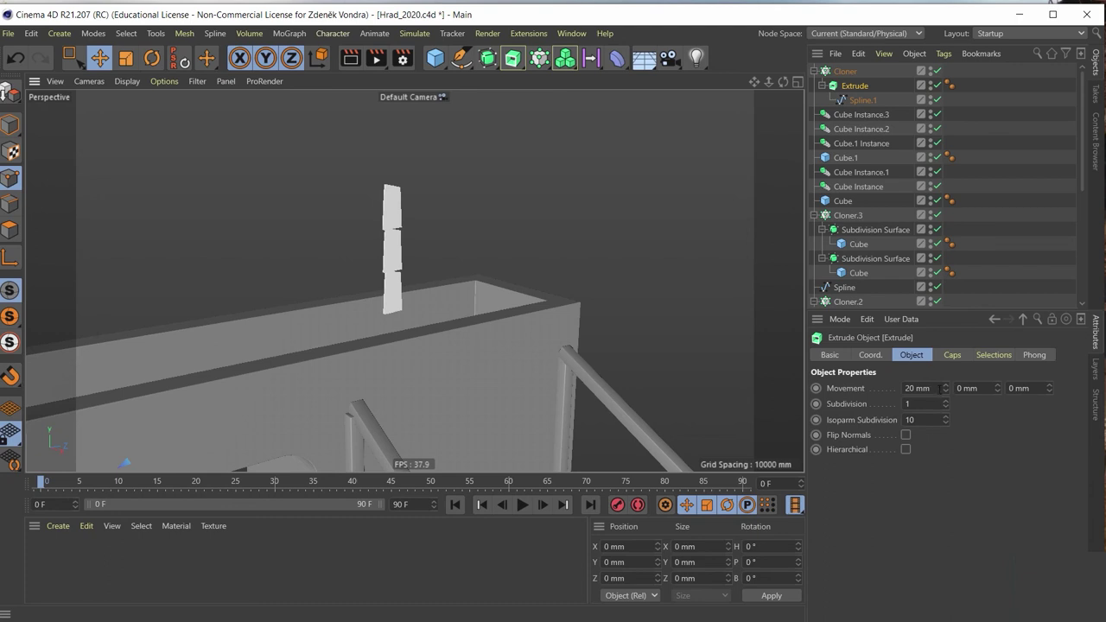
# Set the linear Cloner to P.Y 0 mm, P.Z 200 mm and Count 10
pyautogui.click(844, 73)
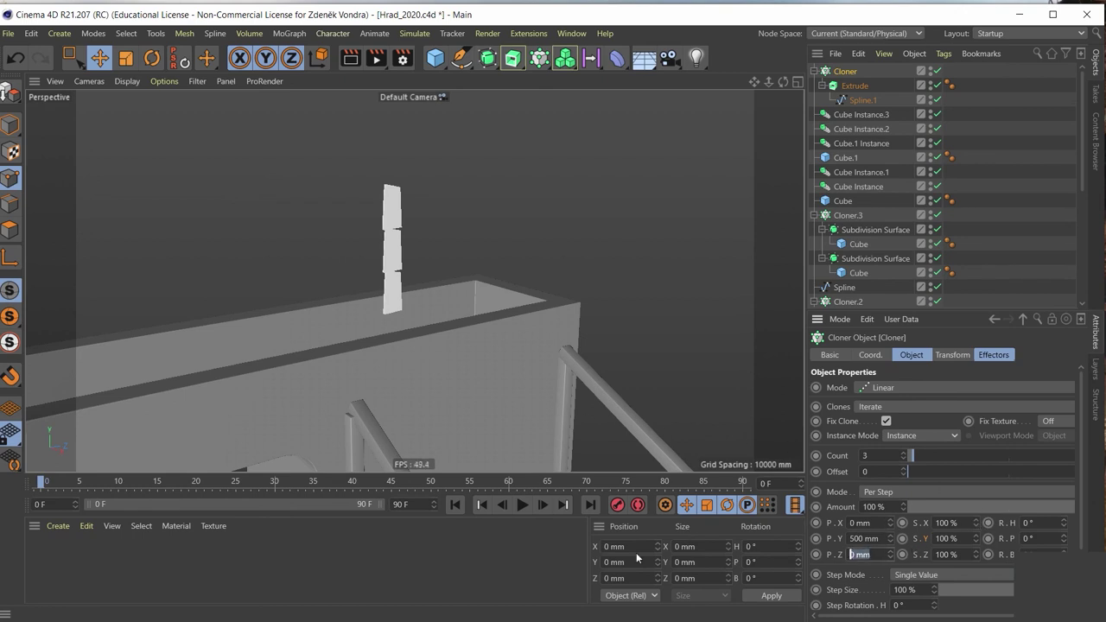
pyautogui.press('Tab')
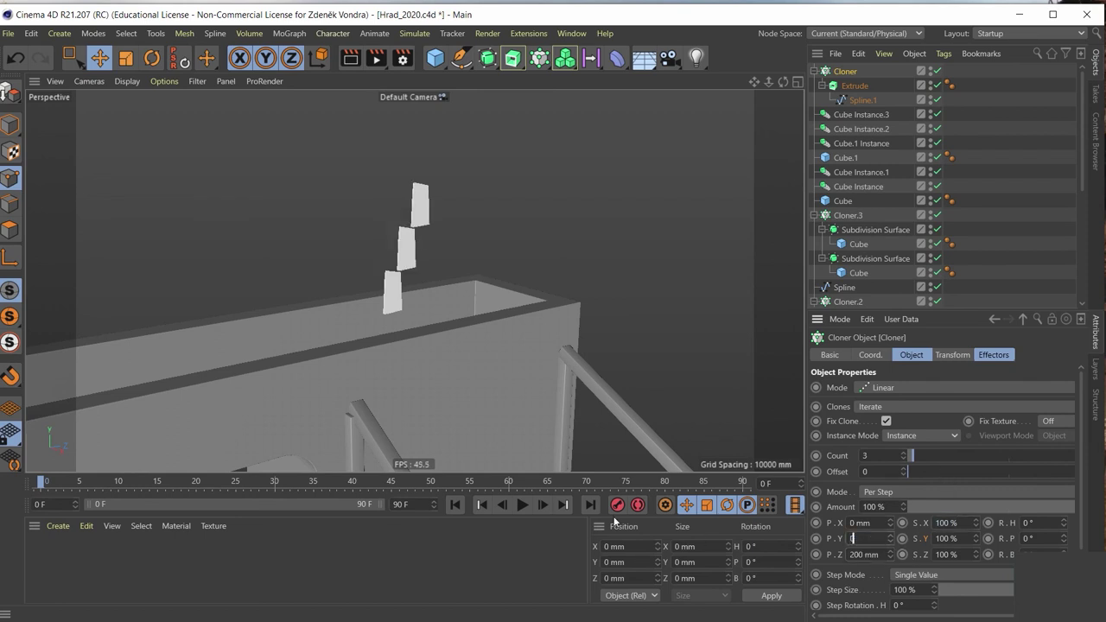
pyautogui.press('Return')
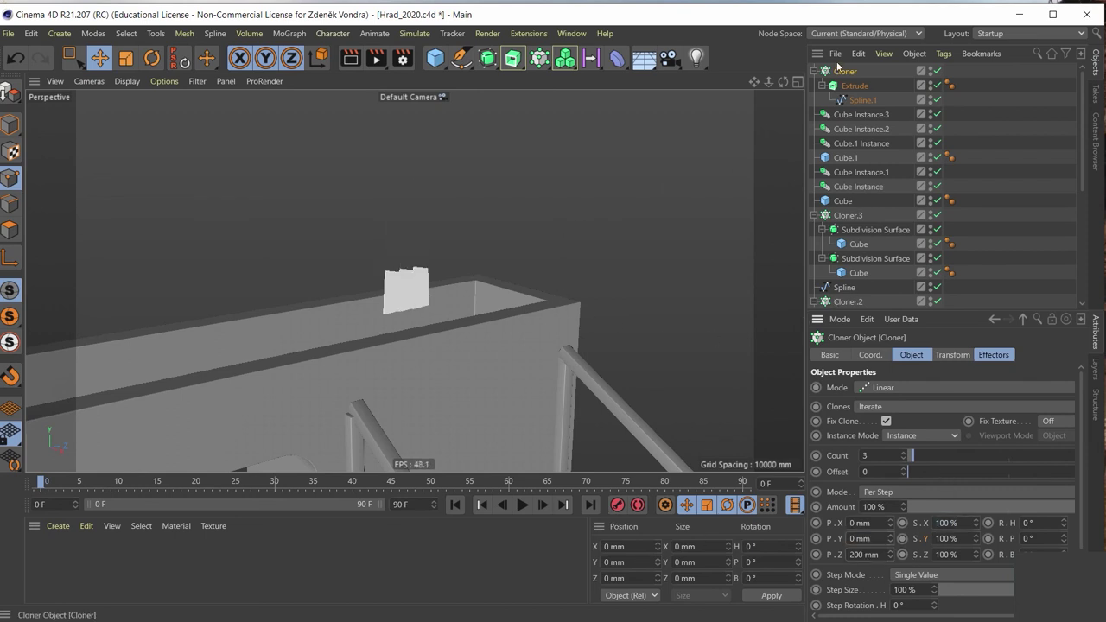
pyautogui.moveTo(449, 265)
pyautogui.keyDown('alt'); pyautogui.mouseDown()
pyautogui.moveTo(283, 304)
pyautogui.moveTo(39, 151)
pyautogui.mouseUp(); pyautogui.keyUp('alt')
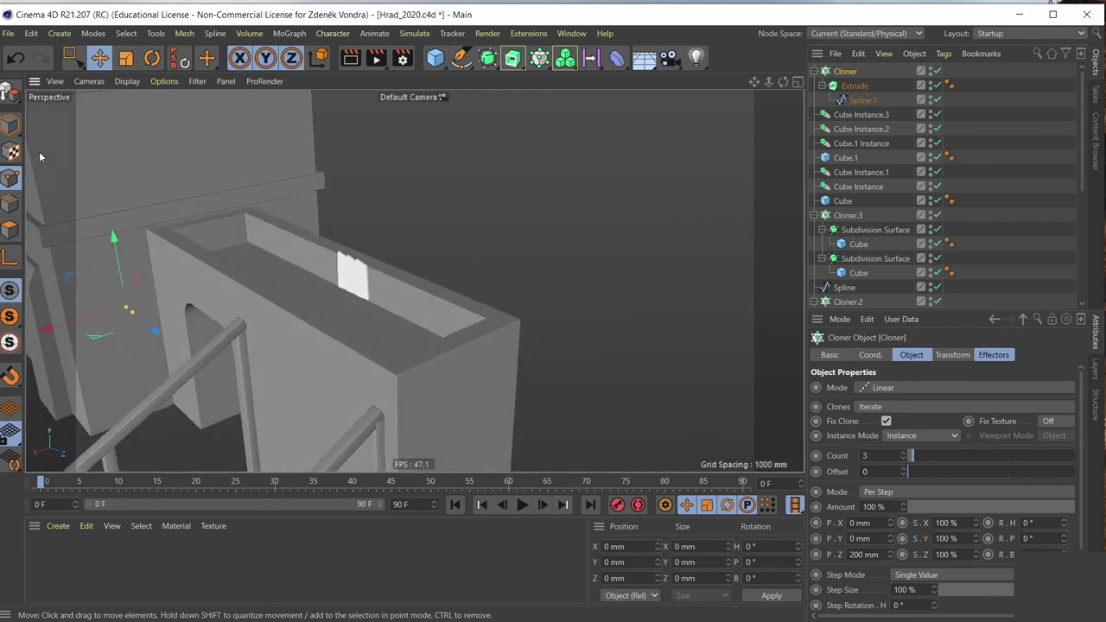
pyautogui.click(12, 125)
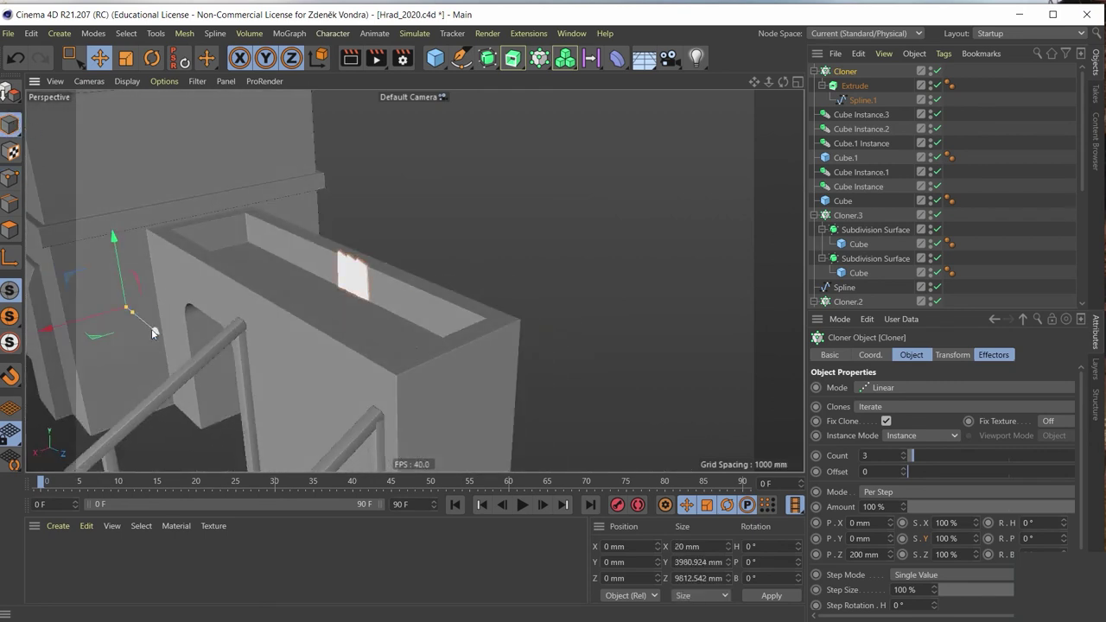
pyautogui.moveTo(153, 331)
pyautogui.mouseDown()
pyautogui.moveTo(283, 370)
pyautogui.moveTo(188, 297)
pyautogui.moveTo(191, 306)
pyautogui.moveTo(194, 295)
pyautogui.mouseUp()
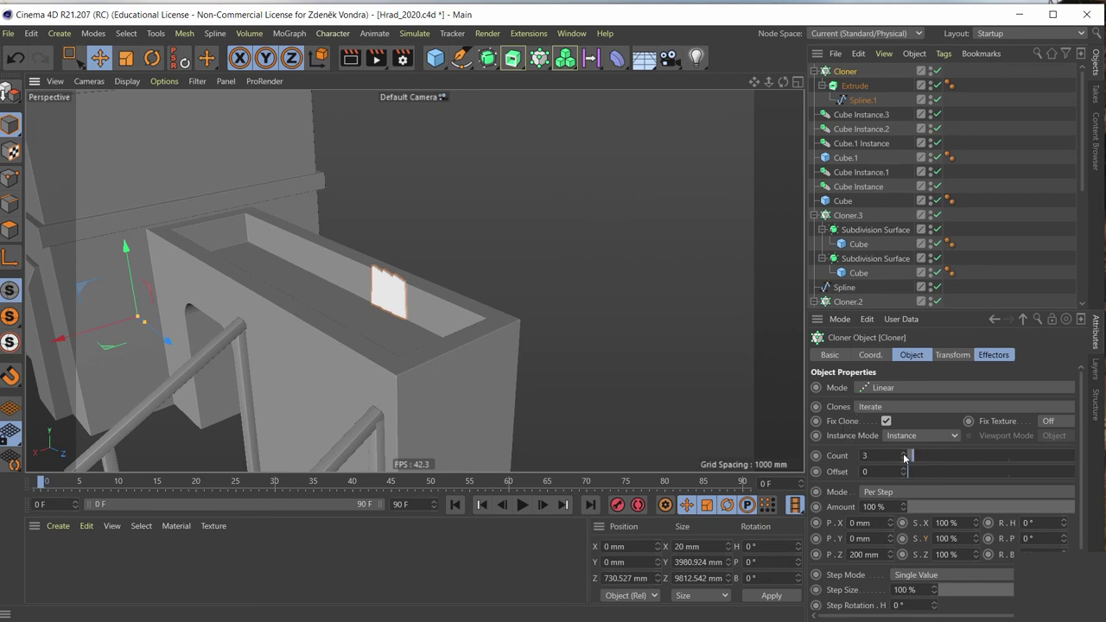
pyautogui.moveTo(902, 459)
pyautogui.mouseDown()
pyautogui.moveTo(926, 456)
pyautogui.moveTo(910, 458)
pyautogui.mouseUp()
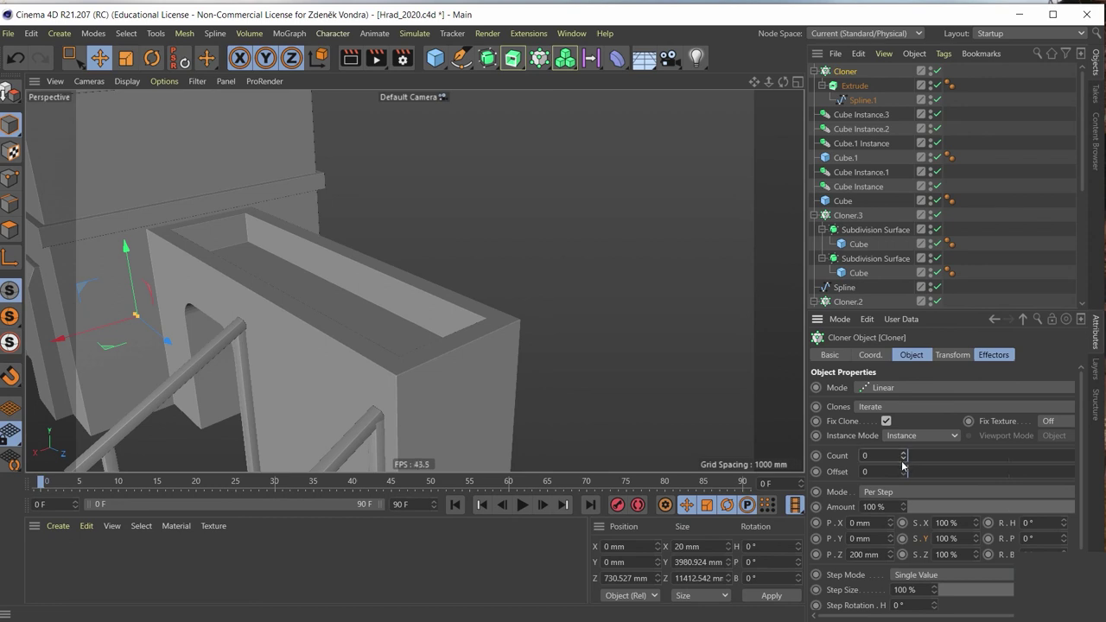
pyautogui.click(892, 455)
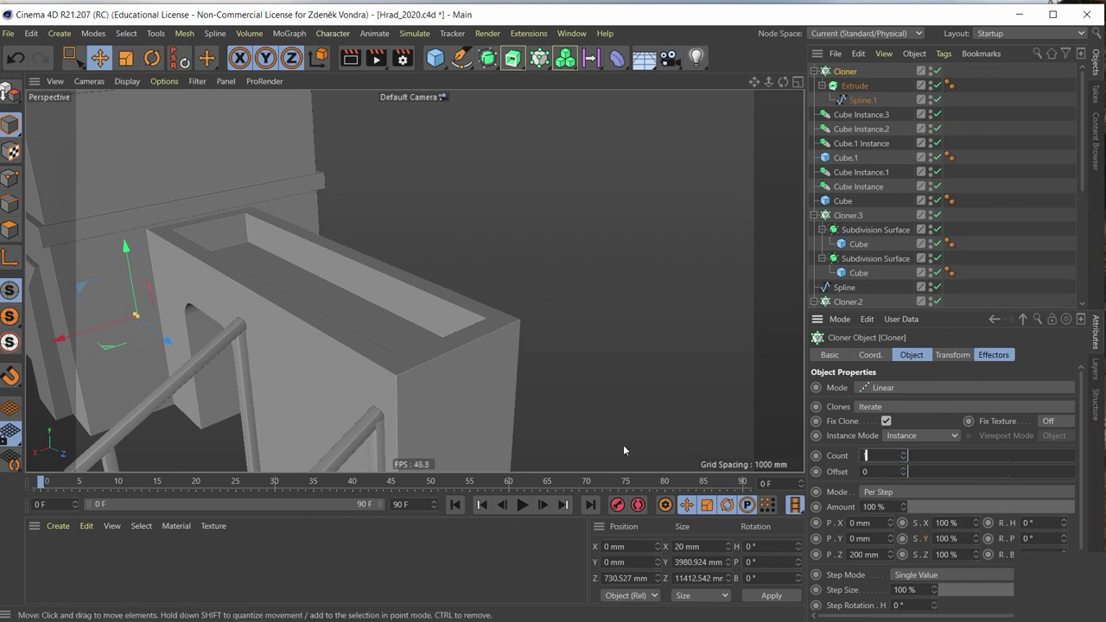
pyautogui.write('10')
pyautogui.press('Return')
pyautogui.keyDown('alt'); pyautogui.moveTo(623, 444); pyautogui.dragTo(608, 373); pyautogui.keyUp('alt')
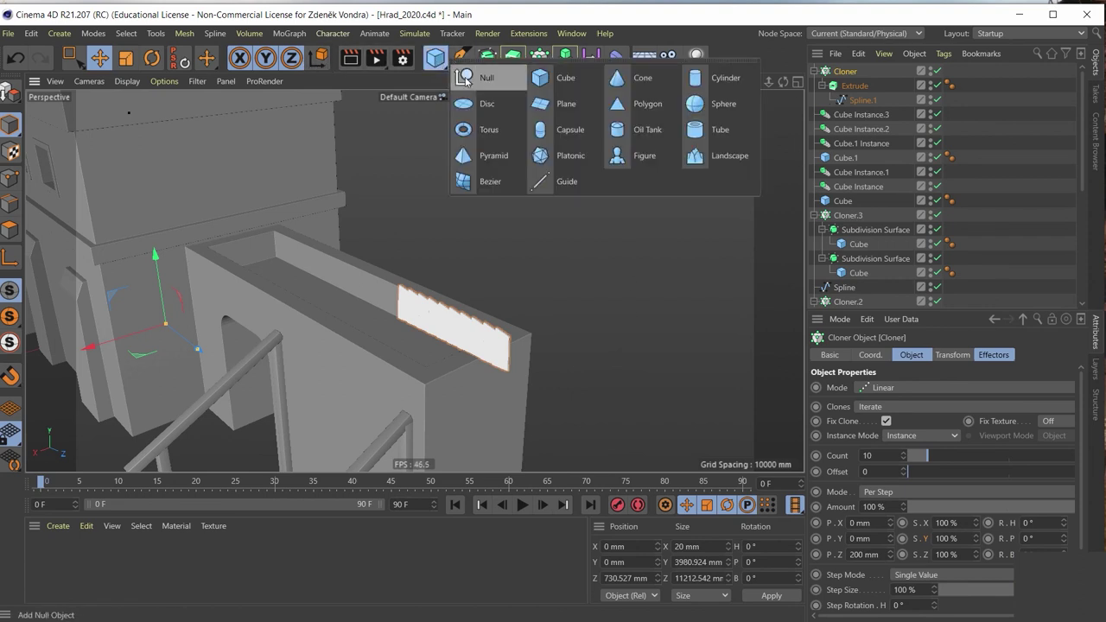
# Create a Null and move it onto the board row along the wall top
pyautogui.moveTo(434, 62); pyautogui.dragTo(473, 82)
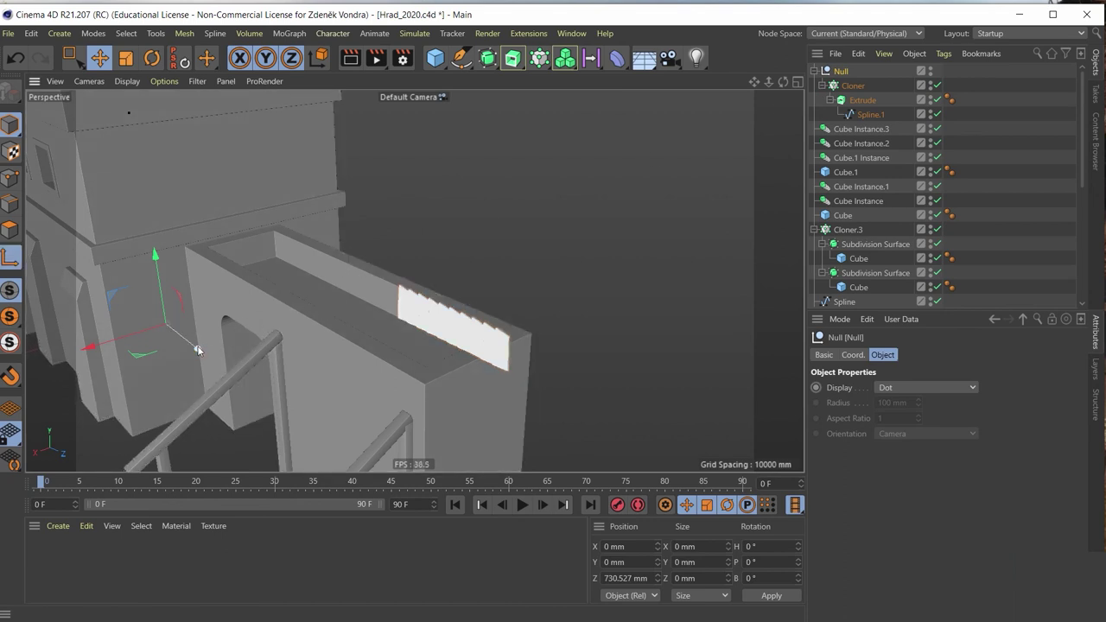
pyautogui.moveTo(207, 358)
pyautogui.mouseDown()
pyautogui.moveTo(363, 432)
pyautogui.moveTo(372, 313)
pyautogui.mouseUp()
pyautogui.moveTo(308, 383); pyautogui.dragTo(493, 346)
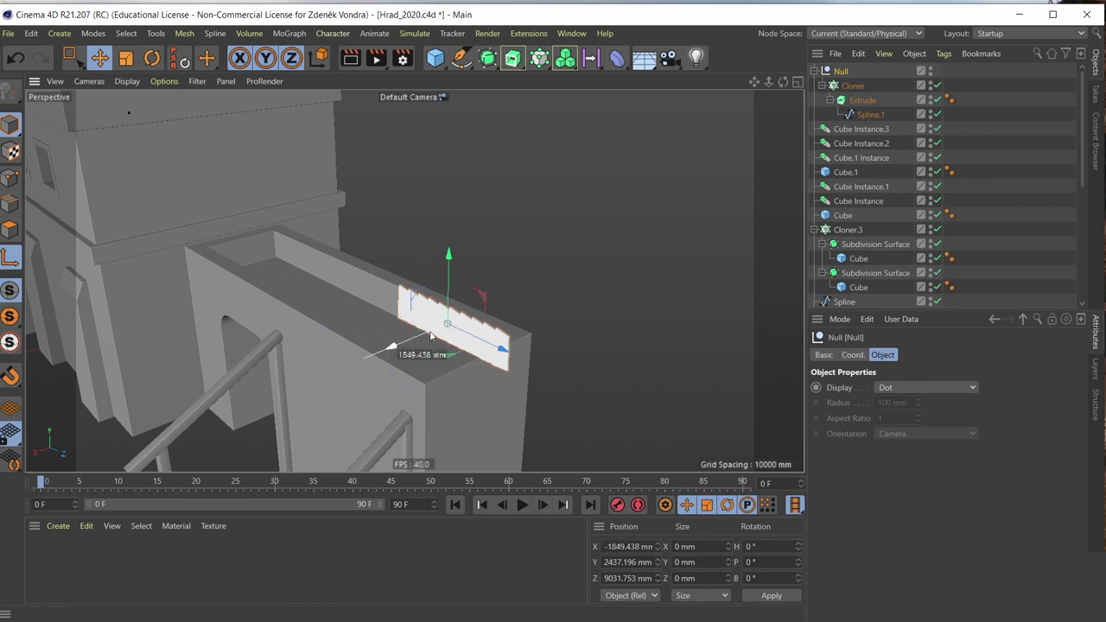
pyautogui.scroll(2, 535, 352)
pyautogui.moveTo(372, 342)
pyautogui.mouseDown()
pyautogui.moveTo(503, 407)
pyautogui.moveTo(389, 371)
pyautogui.moveTo(448, 373)
pyautogui.moveTo(488, 358)
pyautogui.moveTo(496, 278)
pyautogui.mouseUp()
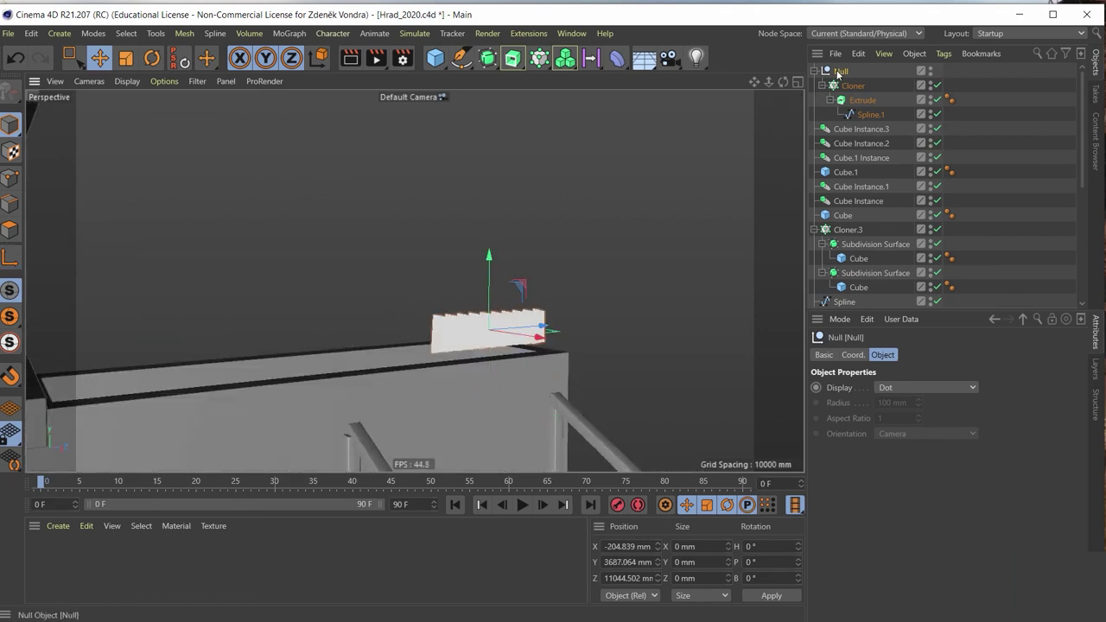
pyautogui.moveTo(602, 259)
pyautogui.keyDown('alt'); pyautogui.mouseDown()
pyautogui.moveTo(579, 340)
pyautogui.moveTo(456, 393)
pyautogui.moveTo(718, 222)
pyautogui.mouseUp(); pyautogui.keyUp('alt')
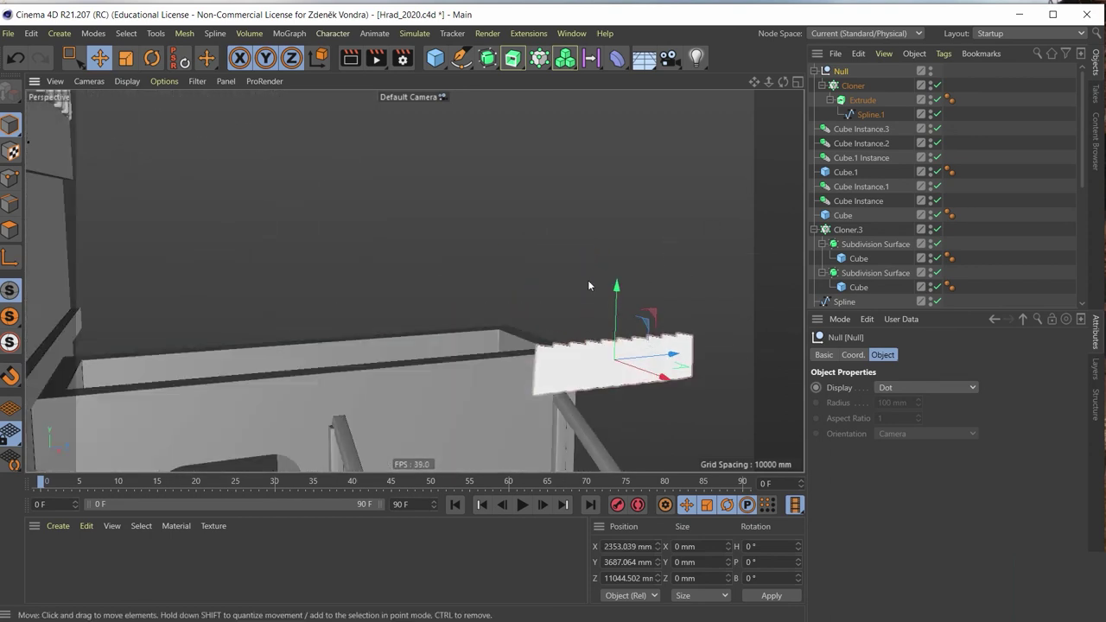
pyautogui.keyDown('alt'); pyautogui.moveTo(588, 285); pyautogui.dragTo(371, 347); pyautogui.keyUp('alt')
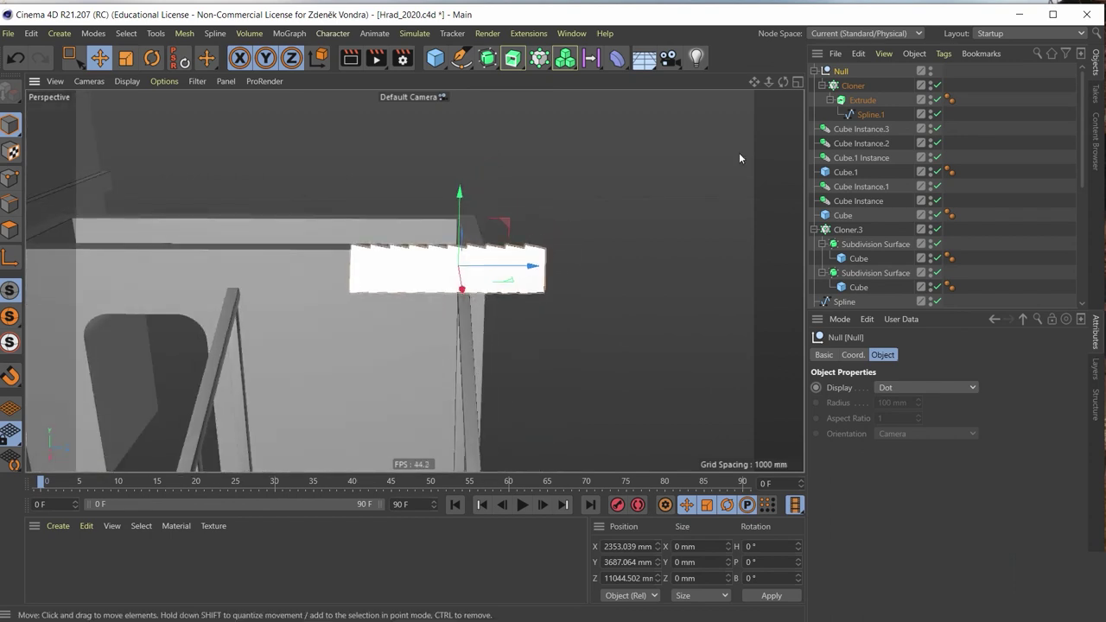
# Rotate the board group to B -47.236° over the wall top
pyautogui.press('r')
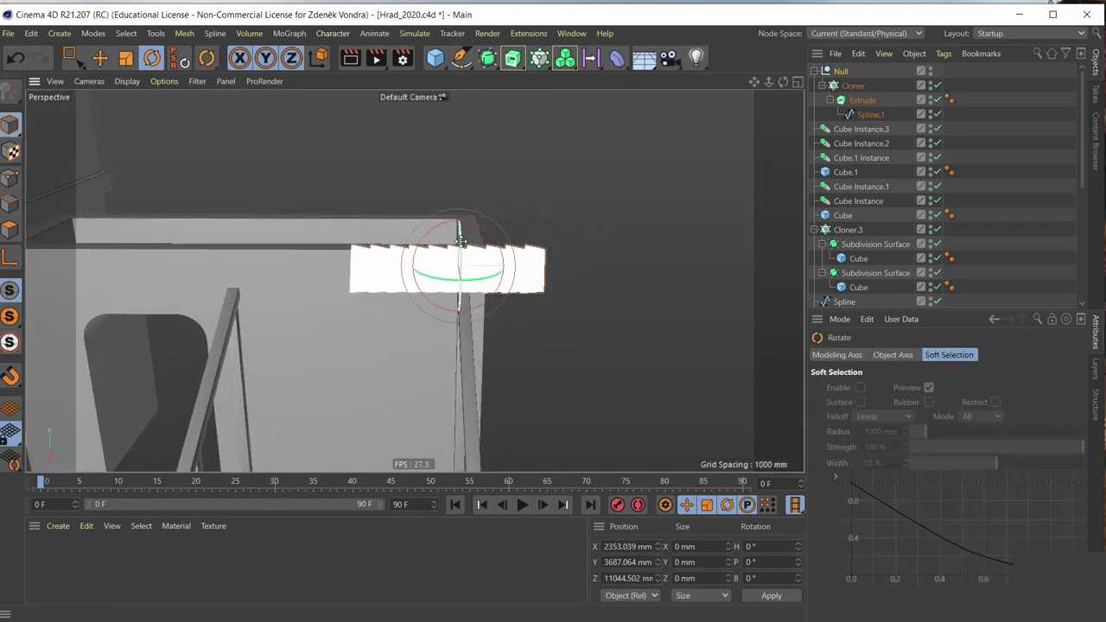
pyautogui.moveTo(461, 217)
pyautogui.mouseDown()
pyautogui.moveTo(497, 262)
pyautogui.moveTo(616, 262)
pyautogui.moveTo(581, 265)
pyautogui.mouseUp()
pyautogui.keyDown('alt'); pyautogui.moveTo(465, 302); pyautogui.dragTo(323, 328); pyautogui.keyUp('alt')
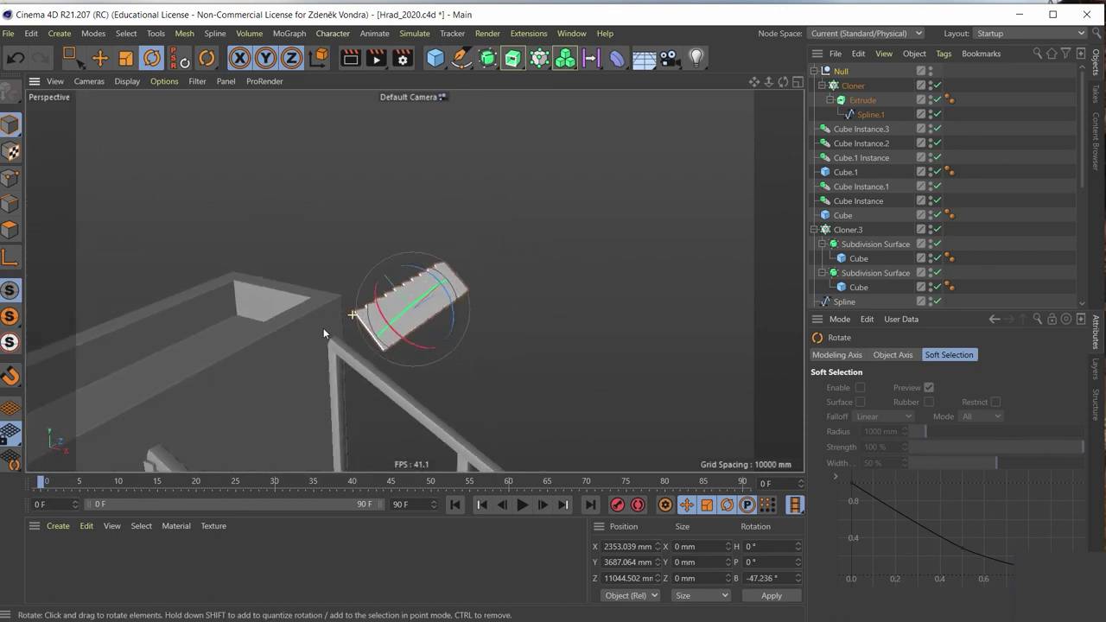
pyautogui.scroll(5, 446, 275)
pyautogui.moveTo(594, 247)
pyautogui.keyDown('alt'); pyautogui.mouseDown()
pyautogui.moveTo(459, 362)
pyautogui.moveTo(585, 256)
pyautogui.mouseUp(); pyautogui.keyUp('alt')
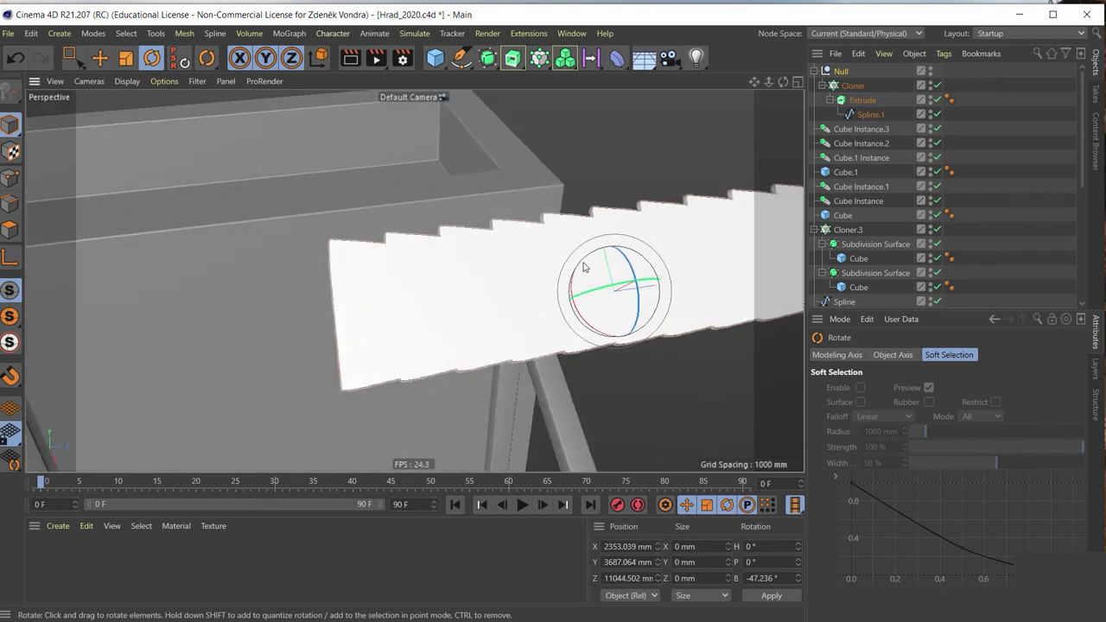
# Widen the Cloner's P.Z spacing to 245 mm between the boards
pyautogui.click(860, 100)
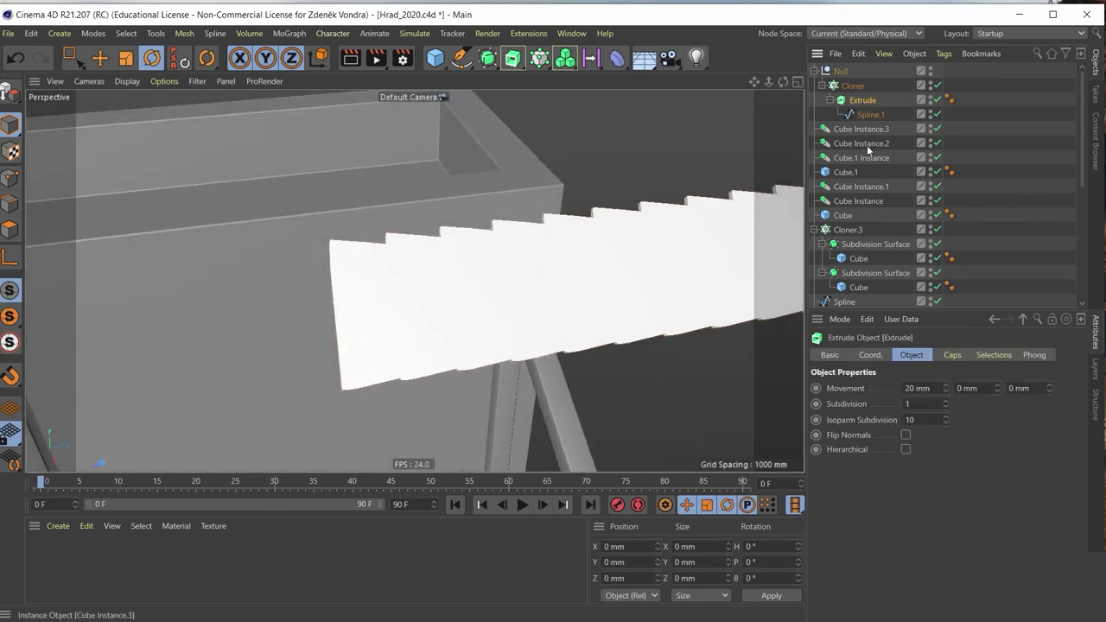
pyautogui.click(852, 86)
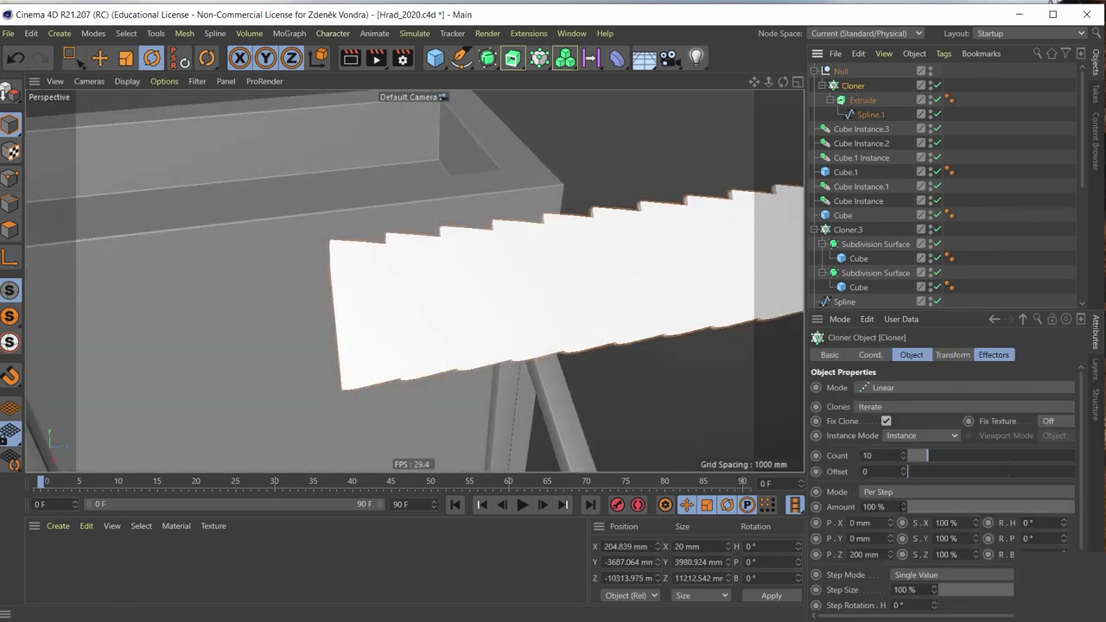
pyautogui.click(887, 553)
pyautogui.moveTo(893, 551); pyautogui.dragTo(930, 551)
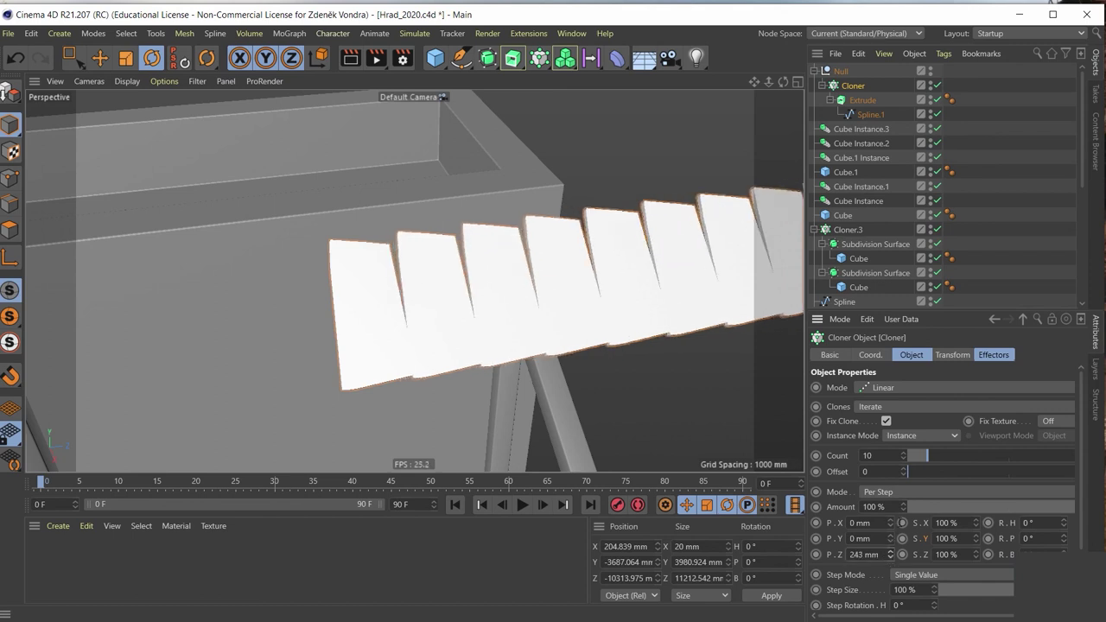
pyautogui.keyDown('alt'); pyautogui.moveTo(681, 349); pyautogui.dragTo(689, 249); pyautogui.keyUp('alt')
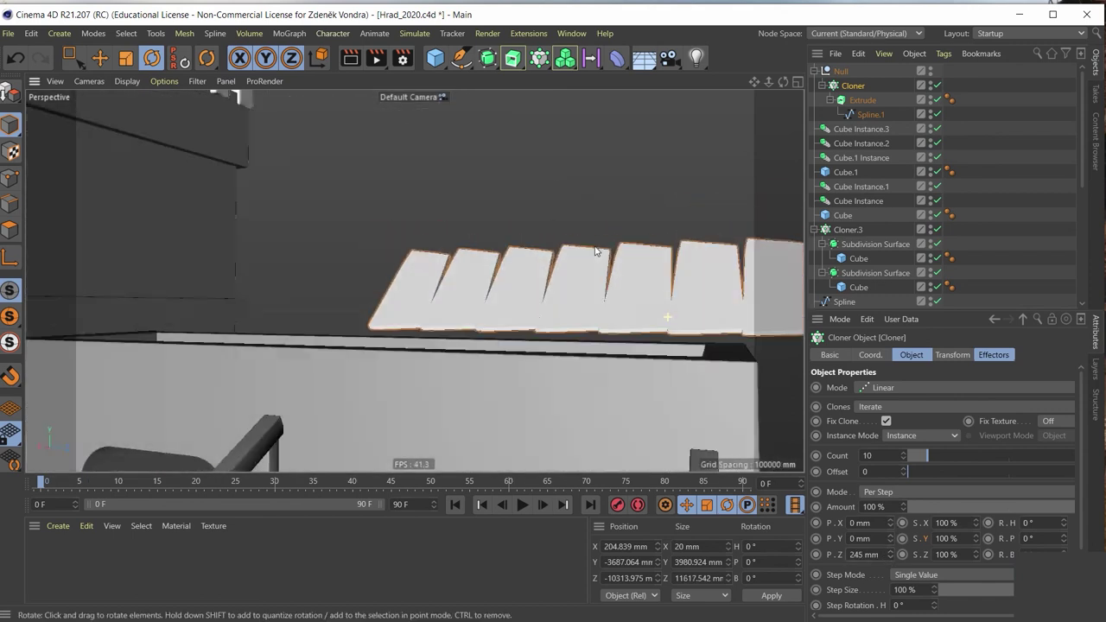
pyautogui.scroll(-5, 518, 293)
pyautogui.scroll(5, 627, 307)
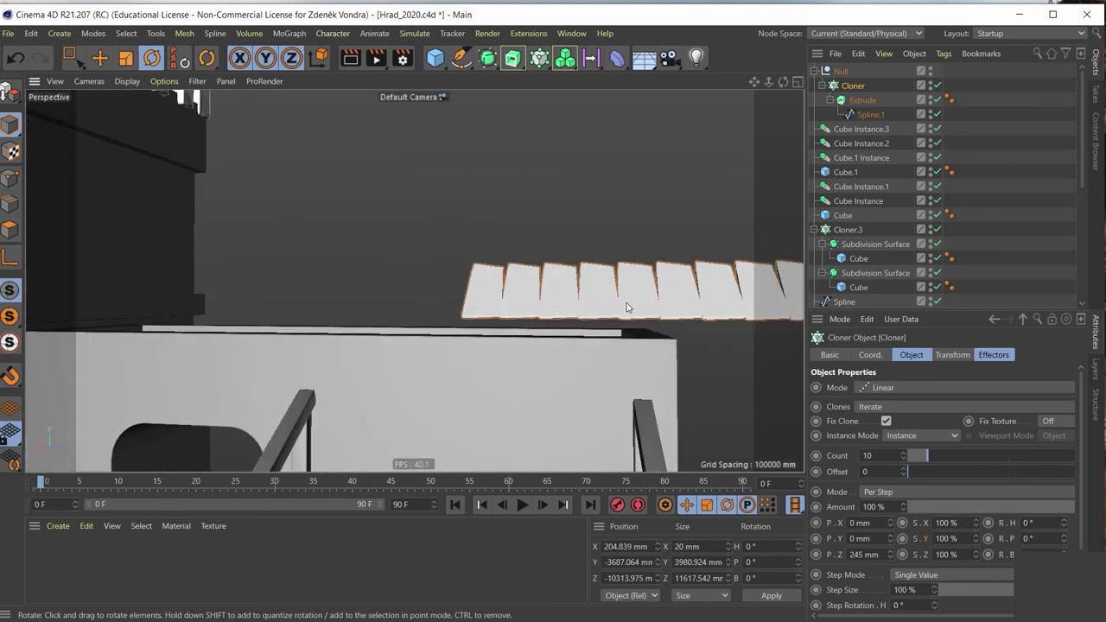
pyautogui.moveTo(663, 315)
pyautogui.keyDown('alt'); pyautogui.mouseDown()
pyautogui.moveTo(525, 319)
pyautogui.moveTo(558, 354)
pyautogui.moveTo(597, 327)
pyautogui.mouseUp(); pyautogui.keyUp('alt')
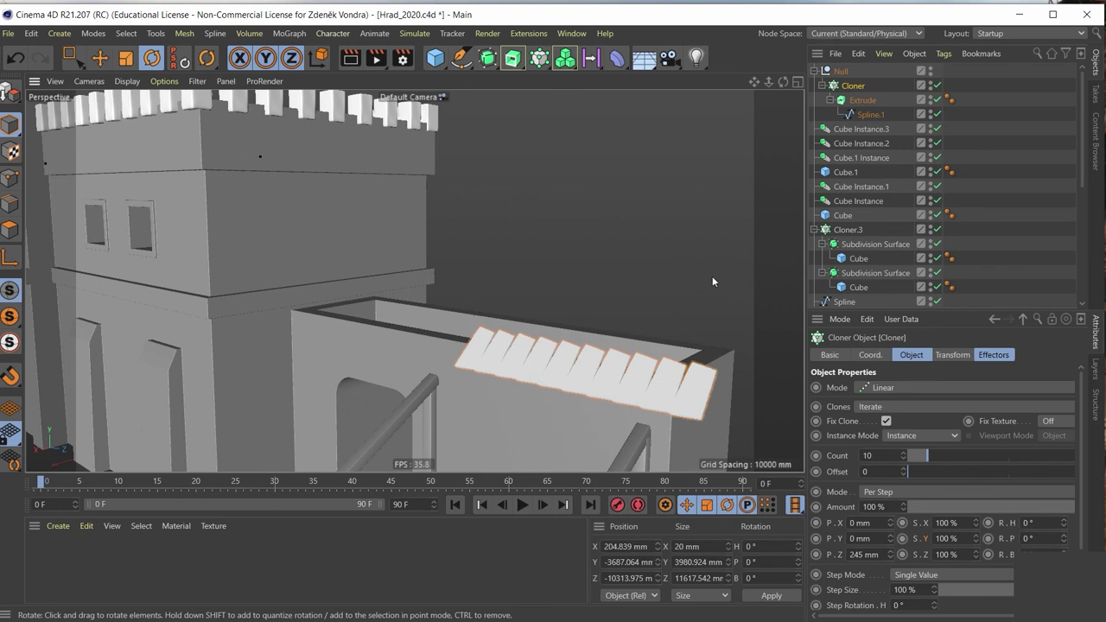
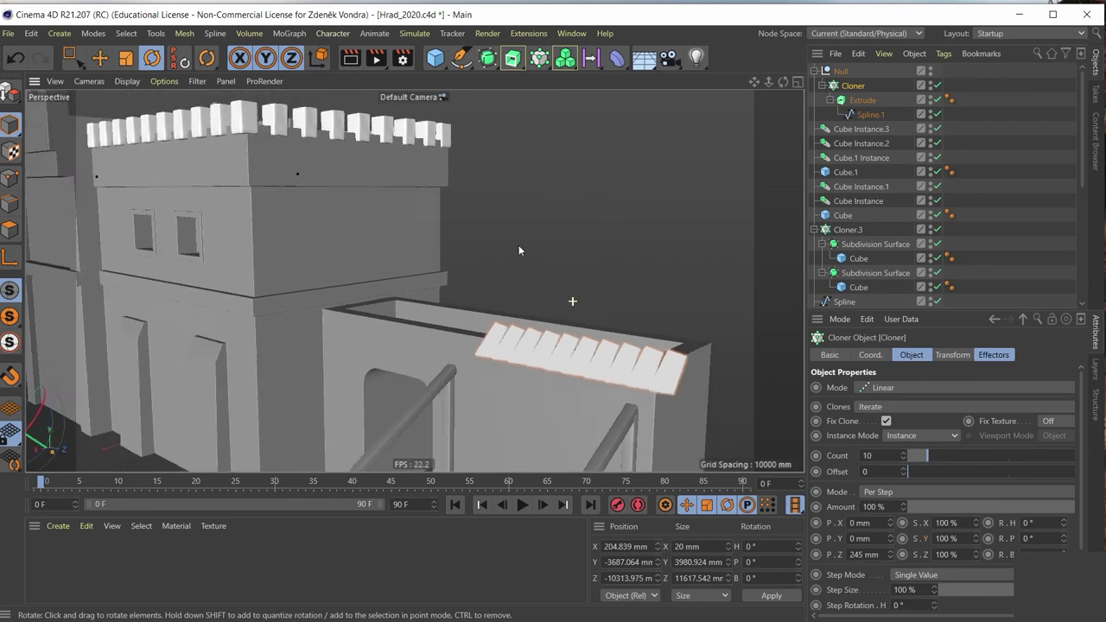
# Wrap the Null holding the shingle row in a new Cloner.4 that stacks three rows 500 mm apart
pyautogui.keyDown('alt'); pyautogui.moveTo(571, 292); pyautogui.dragTo(502, 280); pyautogui.keyUp('alt')
pyautogui.moveTo(503, 280)
pyautogui.keyDown('alt'); pyautogui.mouseDown(button='right')
pyautogui.moveTo(635, 340)
pyautogui.moveTo(414, 277)
pyautogui.moveTo(449, 208)
pyautogui.mouseUp(button='right'); pyautogui.keyUp('alt')
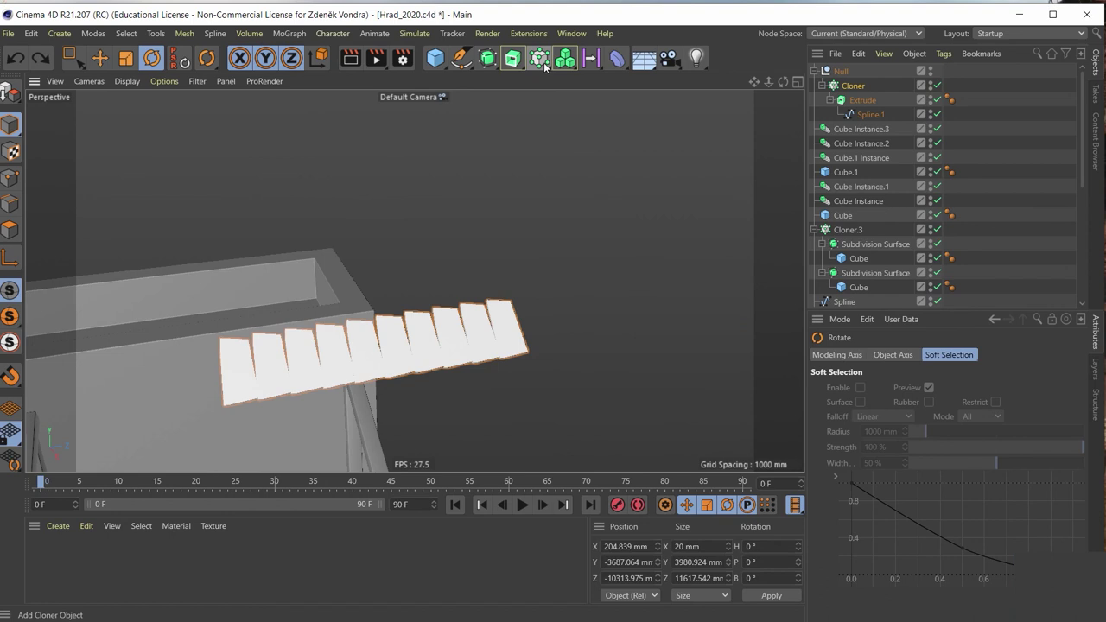
pyautogui.hotkey('ctrl', 'y')
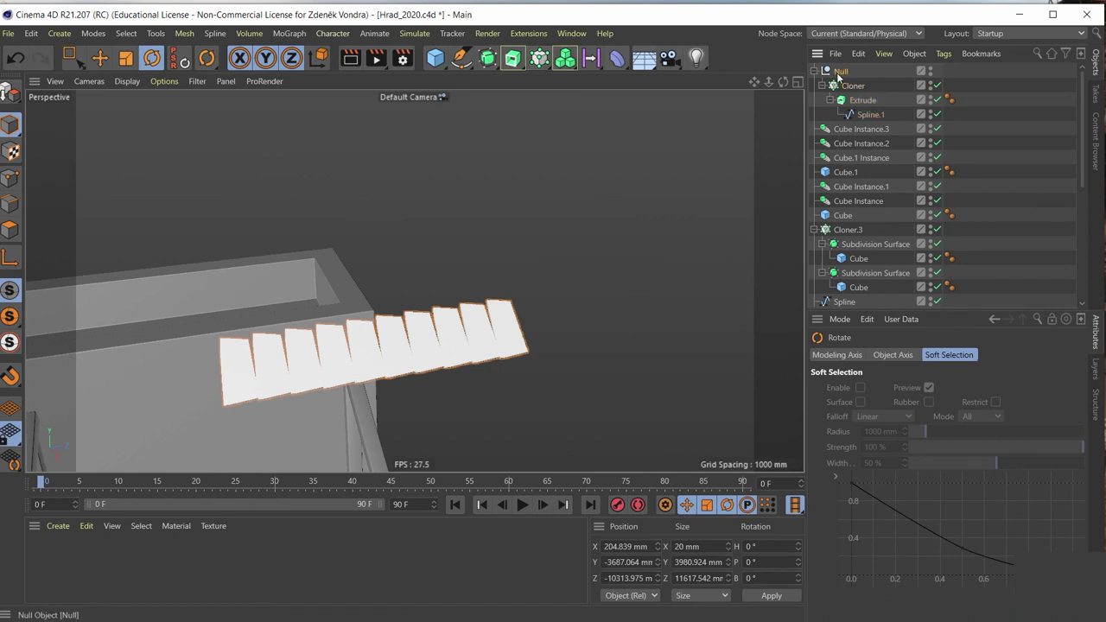
pyautogui.click(565, 58)
pyautogui.keyDown('alt'); pyautogui.click(582, 83); pyautogui.keyUp('alt')
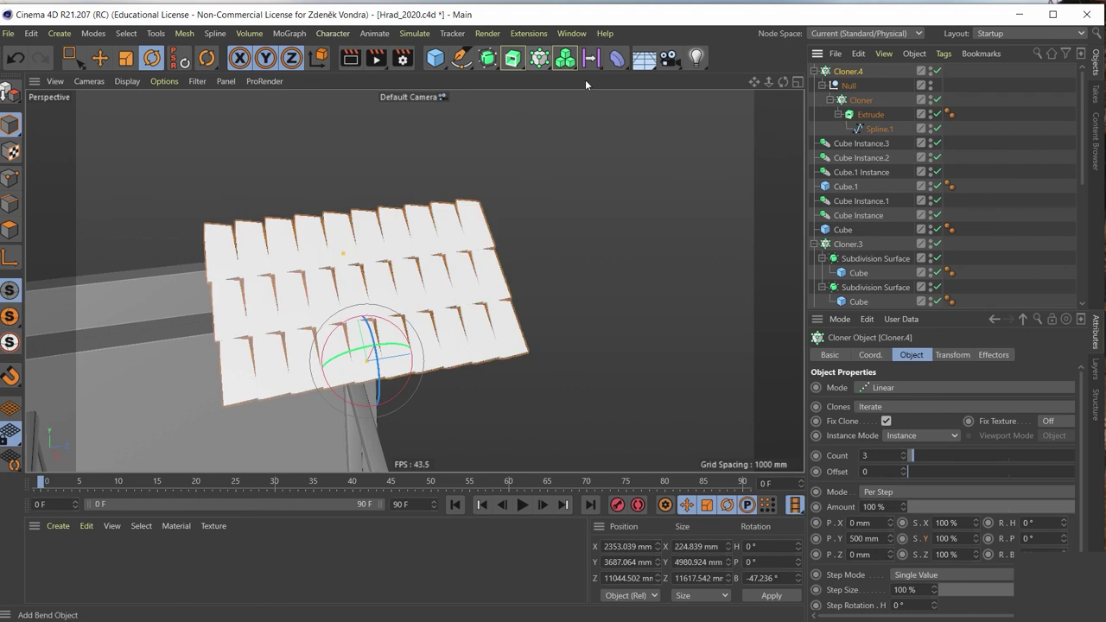
# Offset Cloner.4's rows by 39 mm in X, 431 mm in Y and 23 mm in Z
pyautogui.click(850, 87)
pyautogui.click(848, 71)
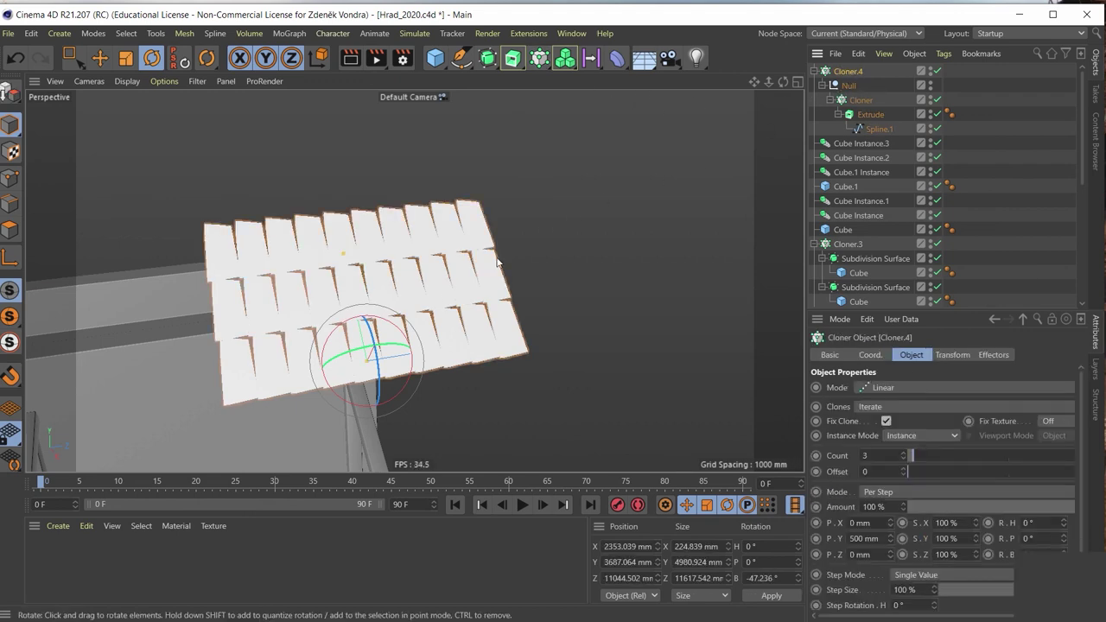
pyautogui.moveTo(388, 259)
pyautogui.keyDown('alt'); pyautogui.mouseDown()
pyautogui.moveTo(275, 234)
pyautogui.moveTo(586, 245)
pyautogui.moveTo(549, 257)
pyautogui.moveTo(537, 297)
pyautogui.moveTo(550, 292)
pyautogui.moveTo(563, 309)
pyautogui.mouseUp(); pyautogui.keyUp('alt')
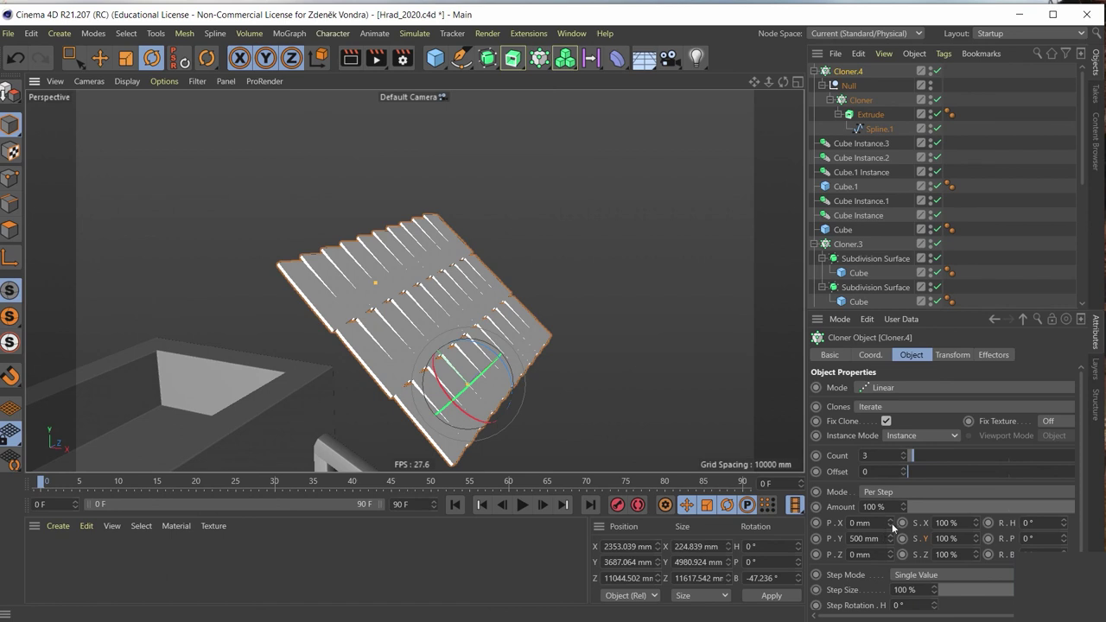
pyautogui.moveTo(892, 523)
pyautogui.mouseDown()
pyautogui.moveTo(897, 553)
pyautogui.moveTo(902, 542)
pyautogui.mouseUp()
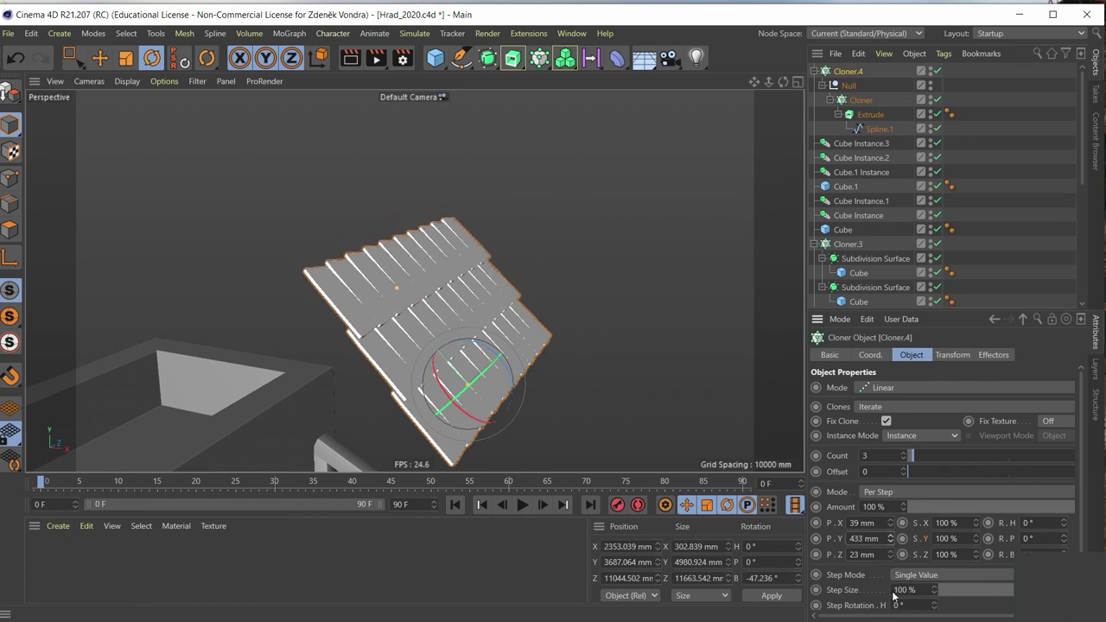
pyautogui.moveTo(890, 539); pyautogui.dragTo(892, 553)
# Move the shingle roof patch down and right toward the top of the wall
pyautogui.moveTo(483, 285)
pyautogui.keyDown('alt'); pyautogui.mouseDown()
pyautogui.moveTo(535, 272)
pyautogui.moveTo(309, 336)
pyautogui.moveTo(504, 203)
pyautogui.mouseUp(); pyautogui.keyUp('alt')
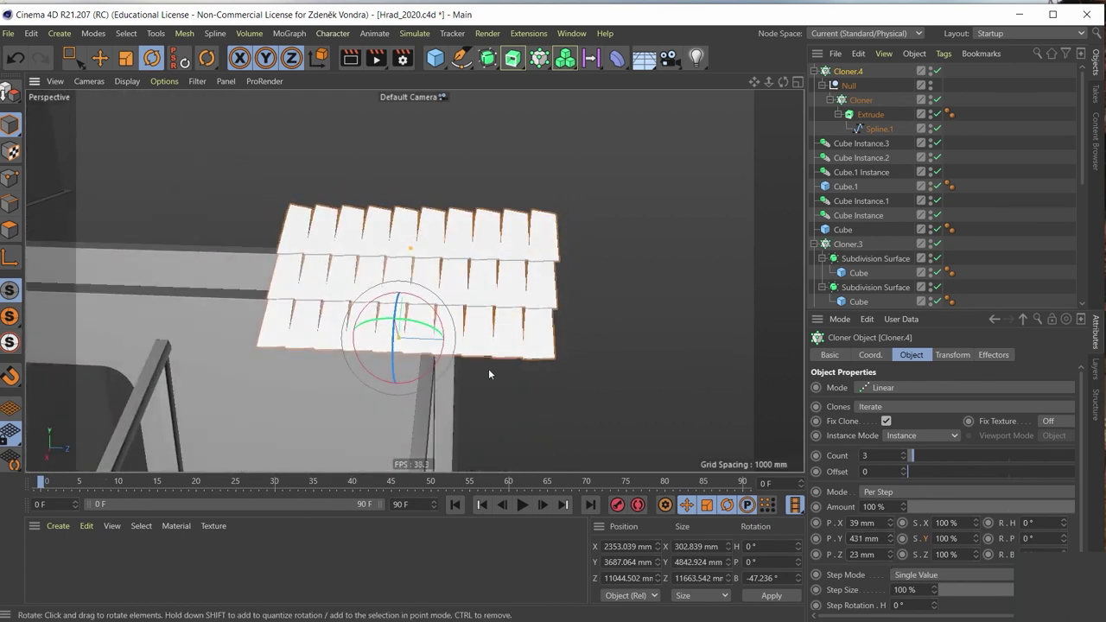
pyautogui.keyDown('alt'); pyautogui.moveTo(489, 374); pyautogui.dragTo(394, 285); pyautogui.keyUp('alt')
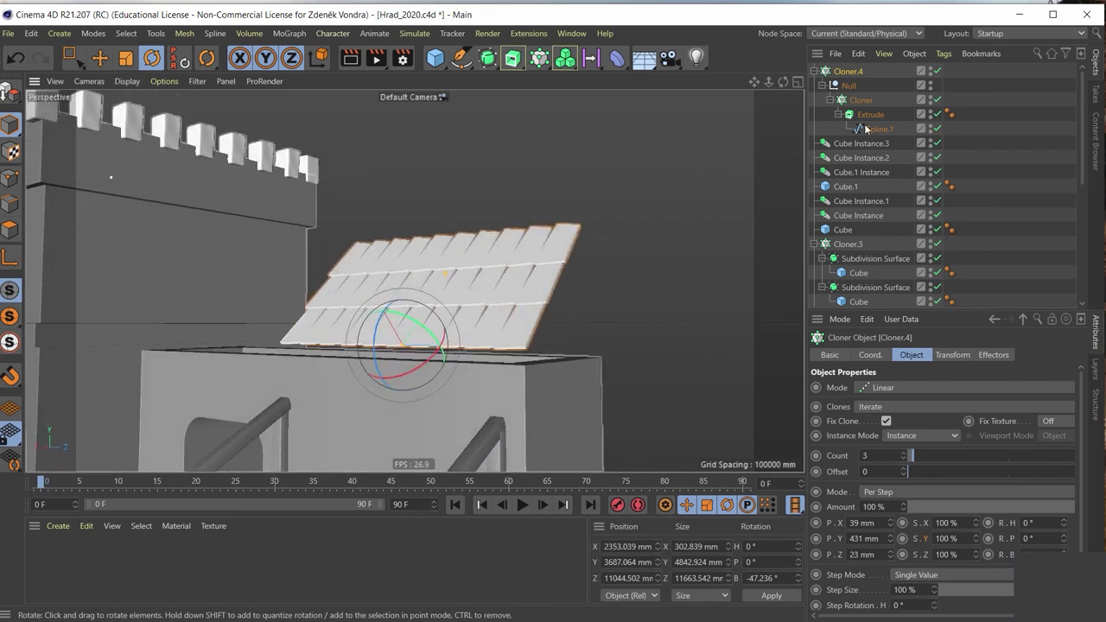
pyautogui.press('e')
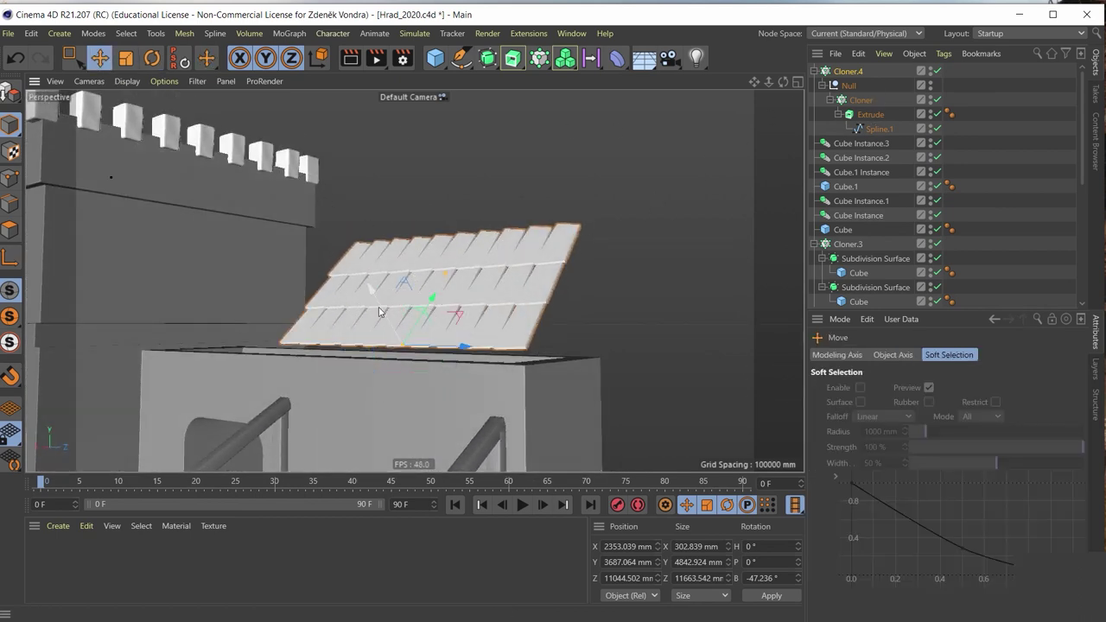
pyautogui.moveTo(382, 312)
pyautogui.mouseDown()
pyautogui.moveTo(480, 363)
pyautogui.moveTo(489, 311)
pyautogui.moveTo(460, 222)
pyautogui.mouseUp()
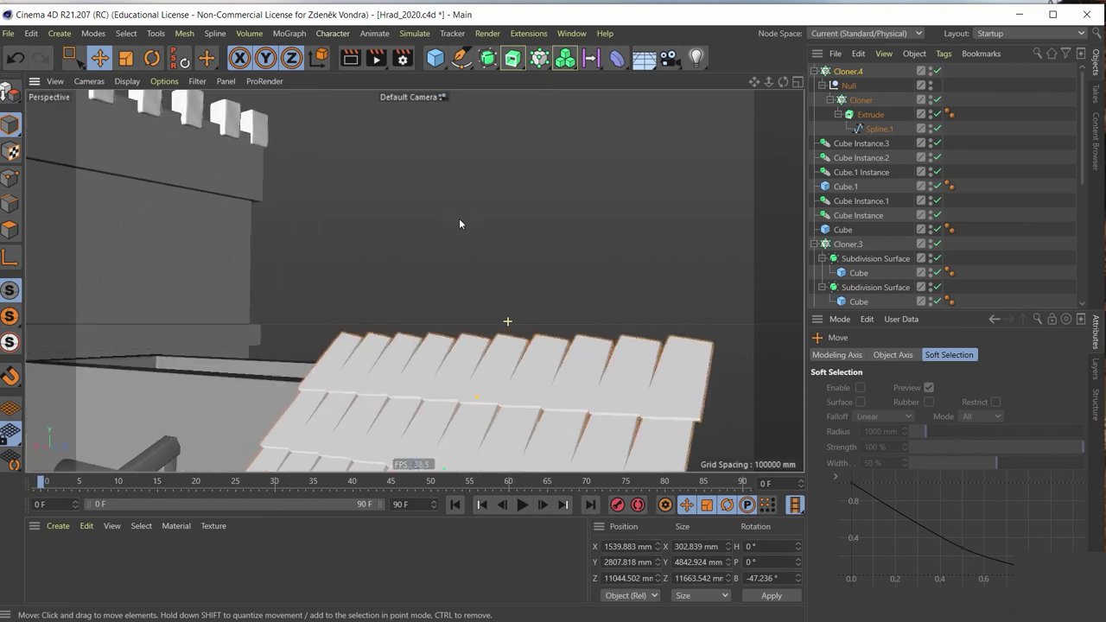
# In the Front view, tilt the roof to B -66.584° and slide it down beside the gate
pyautogui.middleClick(795, 91)
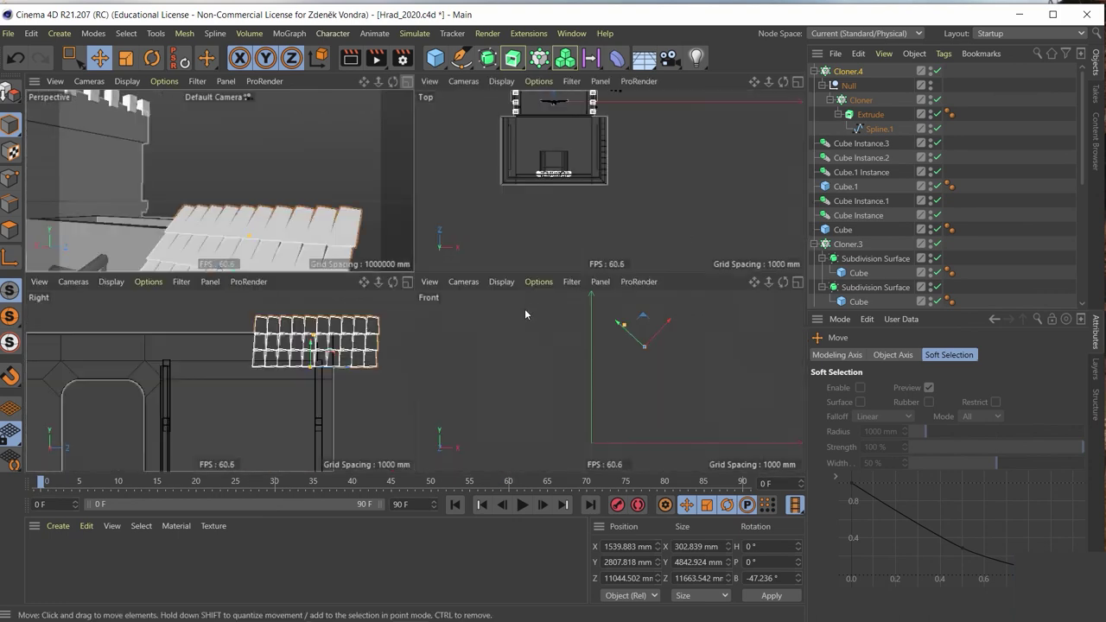
pyautogui.middleClick(782, 297)
pyautogui.press('r')
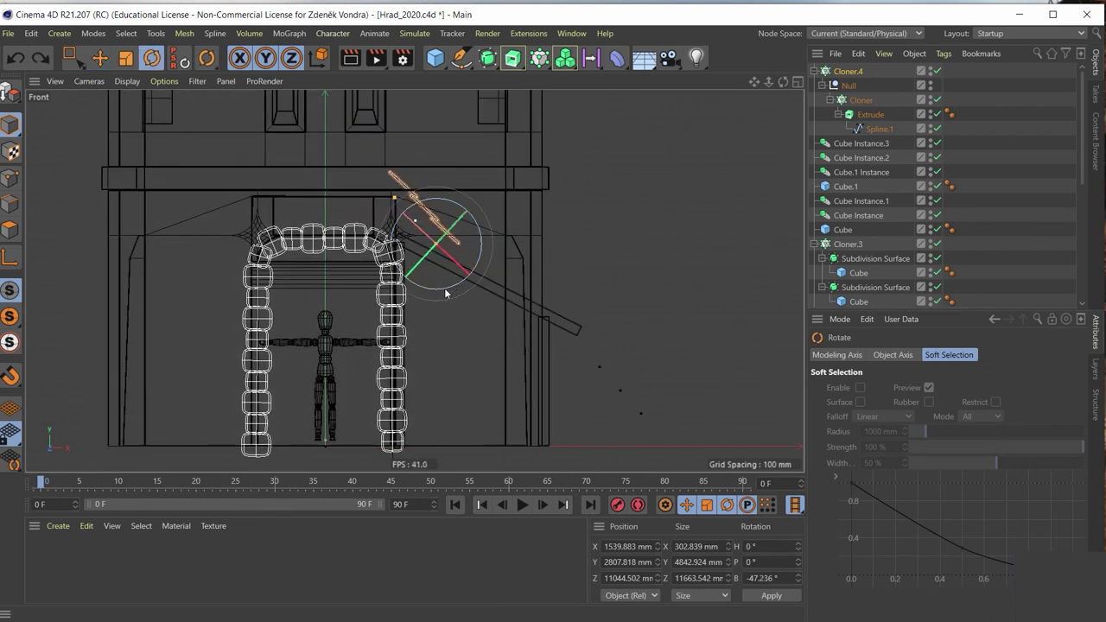
pyautogui.moveTo(441, 294); pyautogui.dragTo(460, 274)
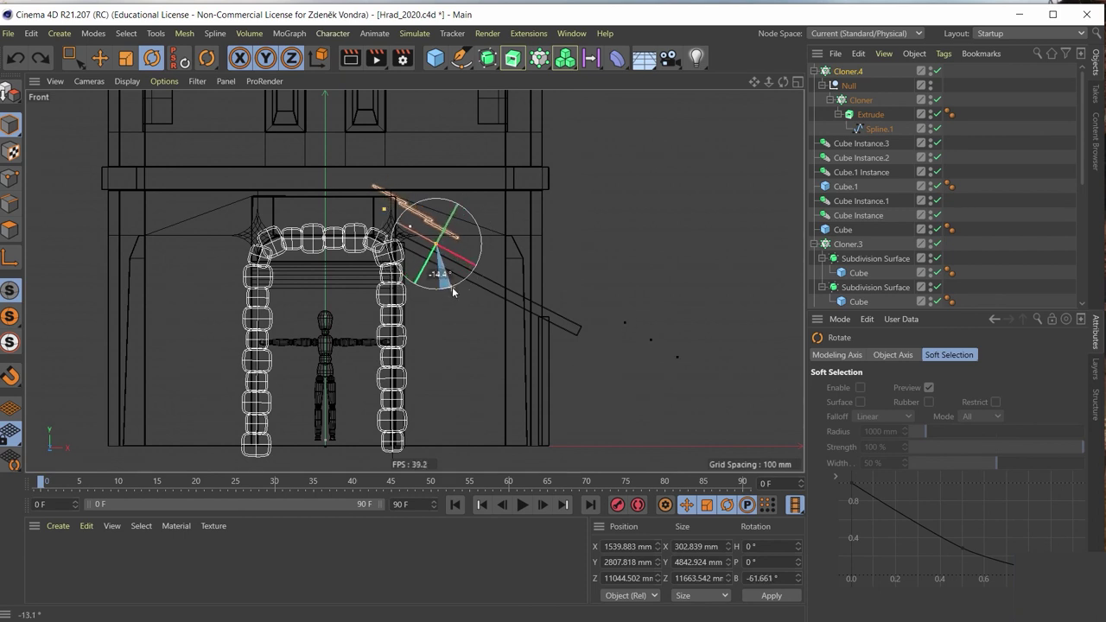
pyautogui.press('e')
pyautogui.moveTo(421, 192); pyautogui.dragTo(465, 289)
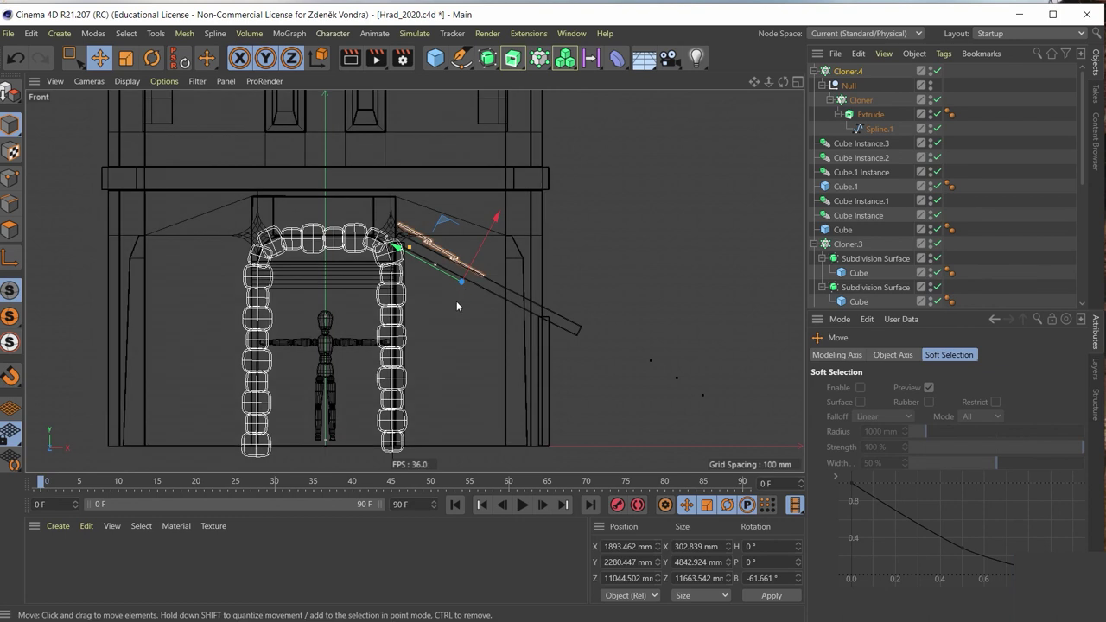
pyautogui.press('r')
pyautogui.moveTo(465, 330); pyautogui.dragTo(465, 326)
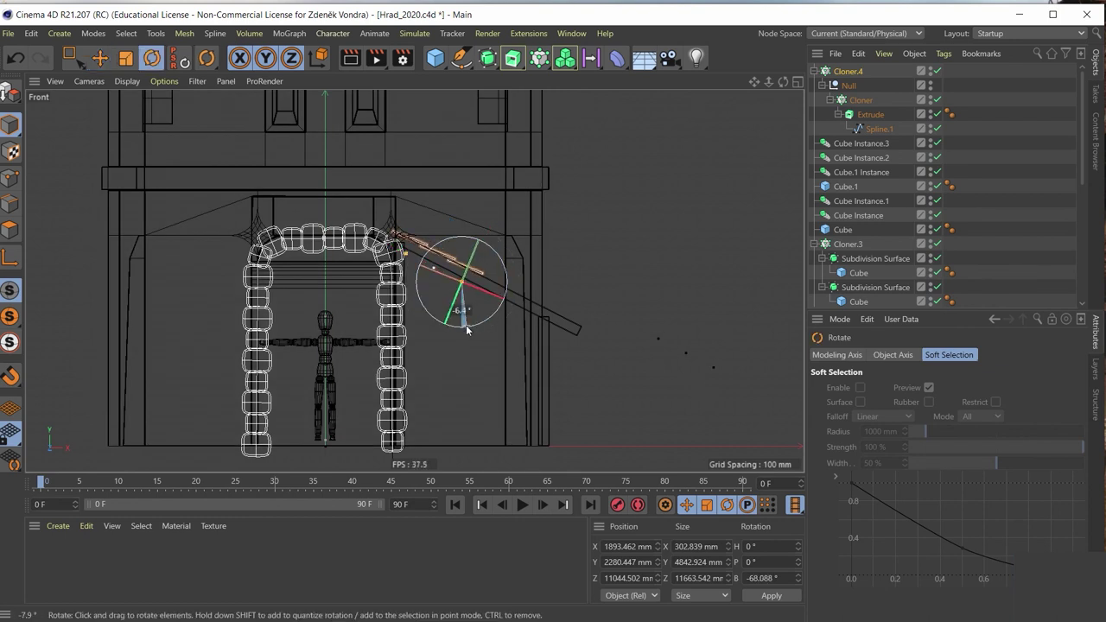
# In the Top view, move the roof along Z to 9218.687 mm between the posts
pyautogui.middleClick(471, 262)
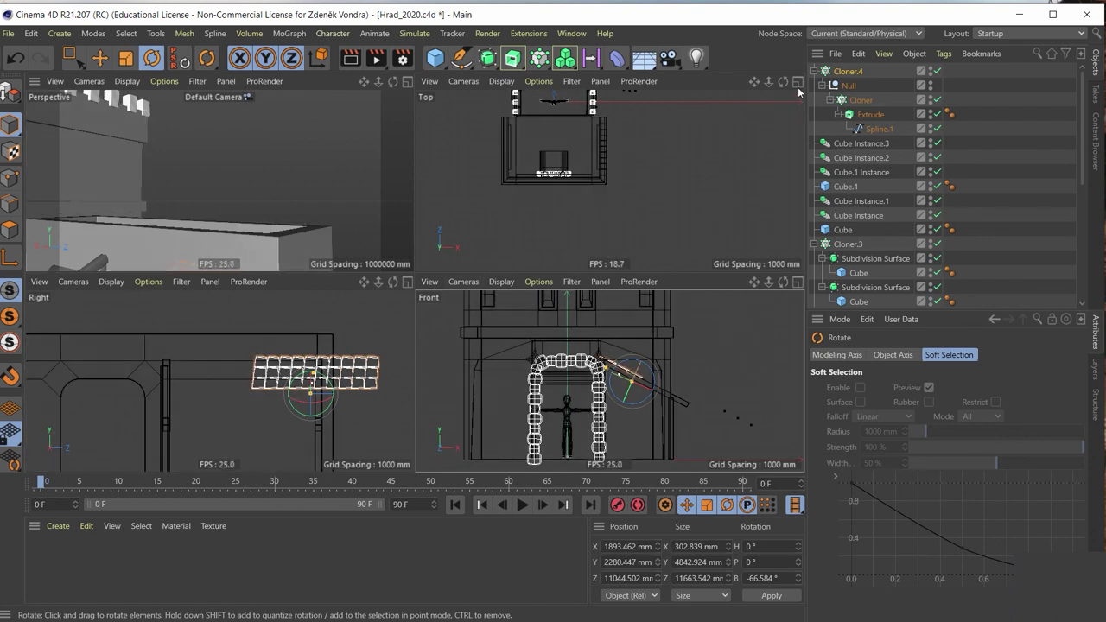
pyautogui.middleClick(798, 90)
pyautogui.middleClick(663, 135)
pyautogui.scroll(-5, 609, 153)
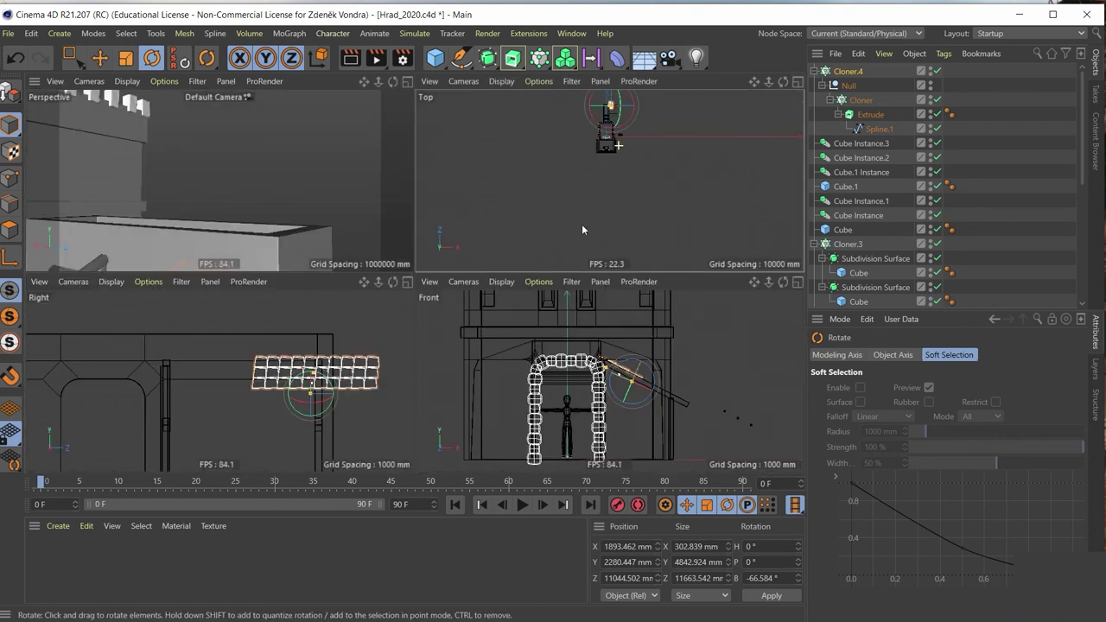
pyautogui.keyDown('alt'); pyautogui.moveTo(608, 104); pyautogui.dragTo(577, 190, button='middle'); pyautogui.keyUp('alt')
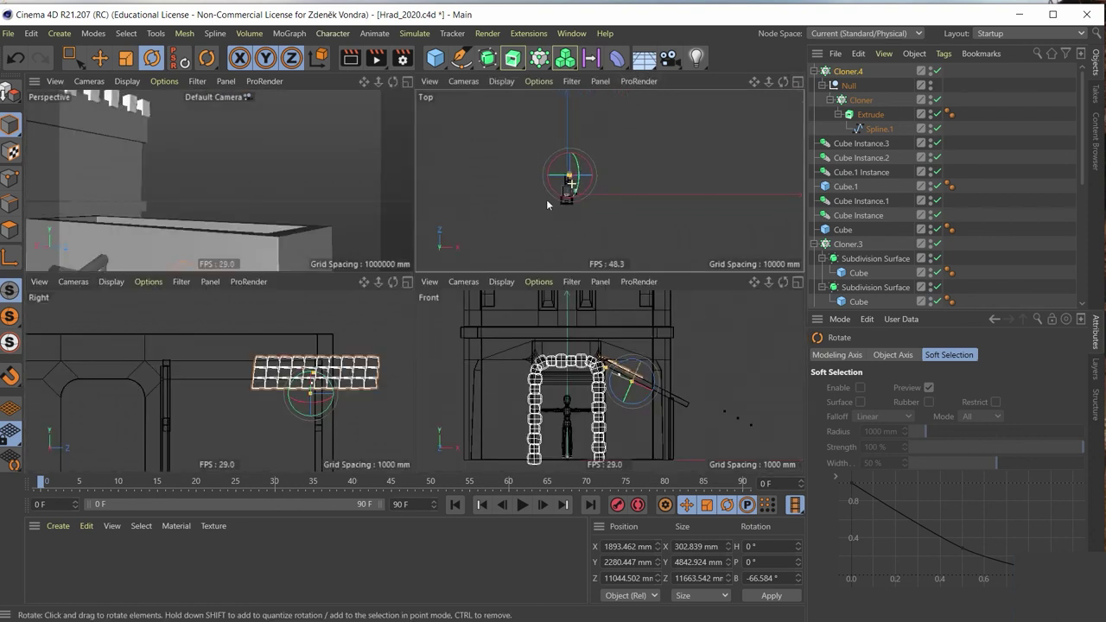
pyautogui.scroll(5, 587, 160)
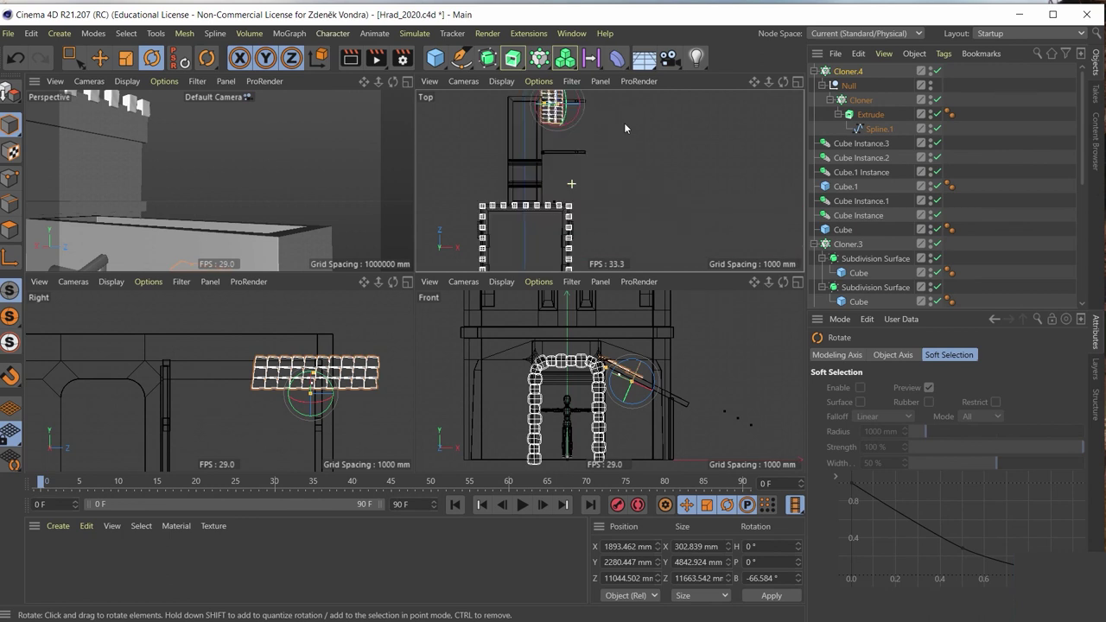
pyautogui.middleClick(783, 87)
pyautogui.scroll(-2, 369, 222)
pyautogui.scroll(1, 394, 174)
pyautogui.scroll(1, 372, 301)
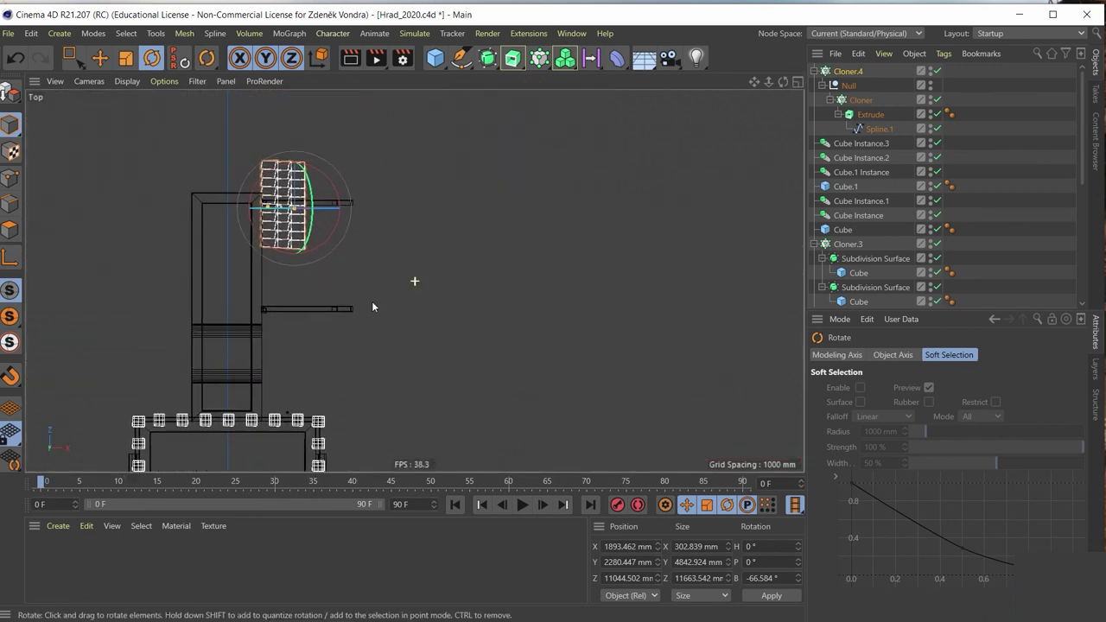
pyautogui.press('e')
pyautogui.moveTo(292, 168); pyautogui.dragTo(297, 230)
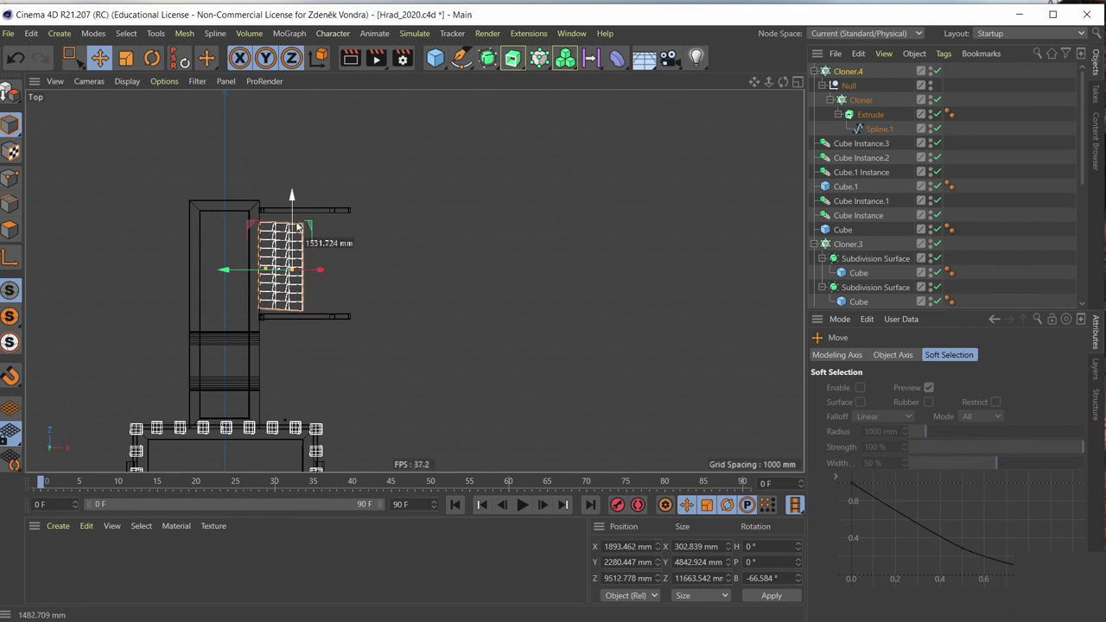
# Switch to the perspective view and orbit close to inspect the placed shingles
pyautogui.click(797, 82)
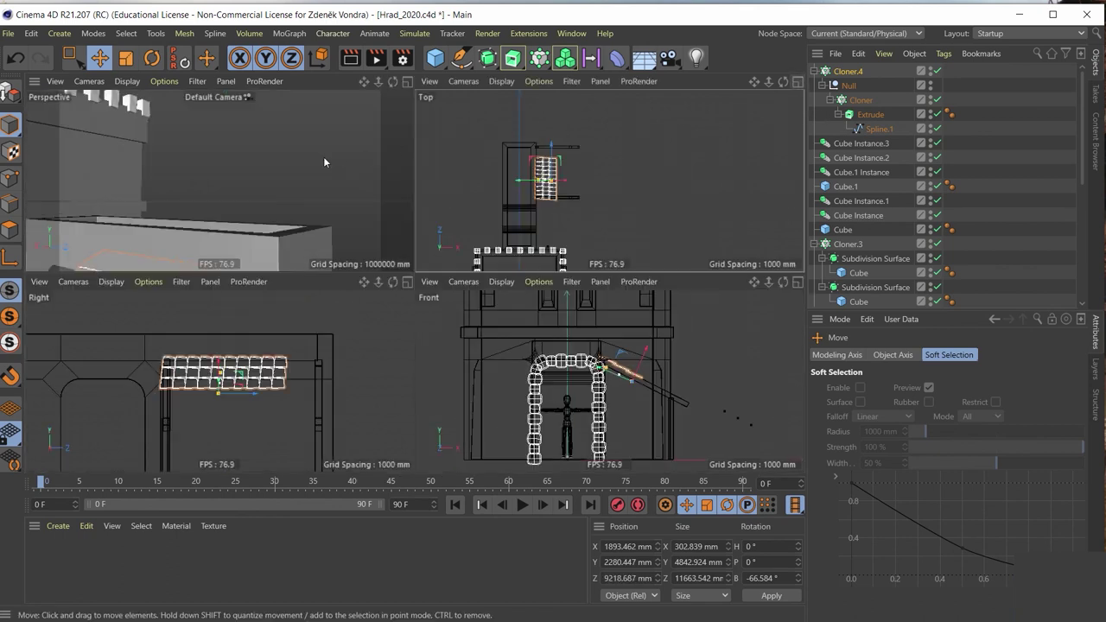
pyautogui.middleClick(401, 105)
pyautogui.scroll(5, 420, 311)
pyautogui.moveTo(420, 311)
pyautogui.keyDown('alt'); pyautogui.mouseDown()
pyautogui.moveTo(527, 158)
pyautogui.moveTo(479, 214)
pyautogui.moveTo(440, 343)
pyautogui.mouseUp(); pyautogui.keyUp('alt')
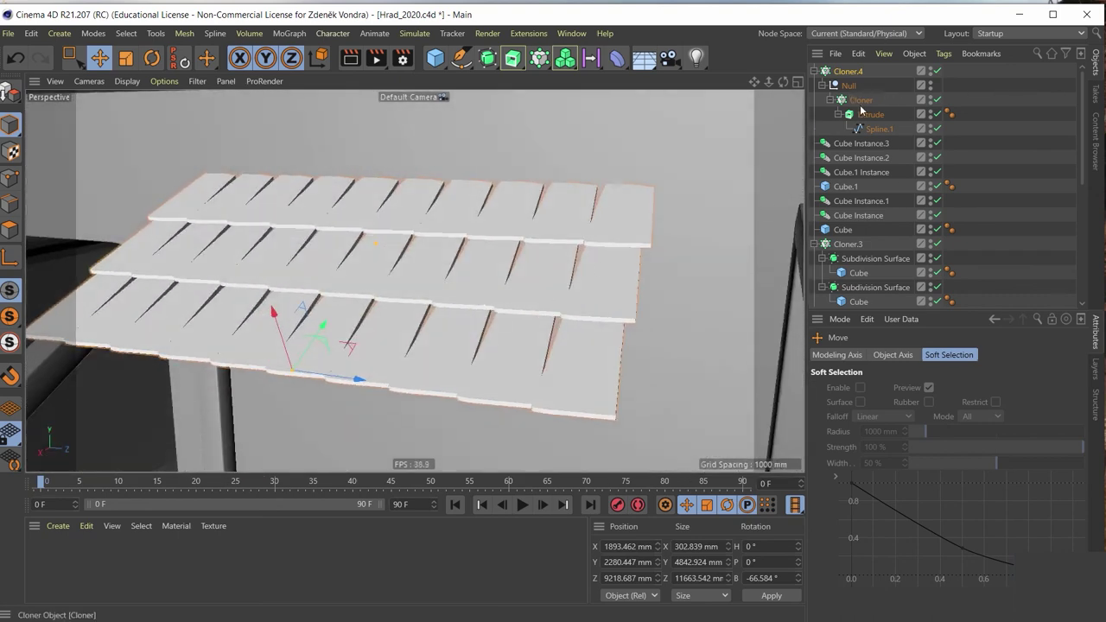
# Add more shingles to each row's cloner and slide the roof sideways along its depth
pyautogui.click(860, 102)
pyautogui.moveTo(902, 459); pyautogui.dragTo(904, 446)
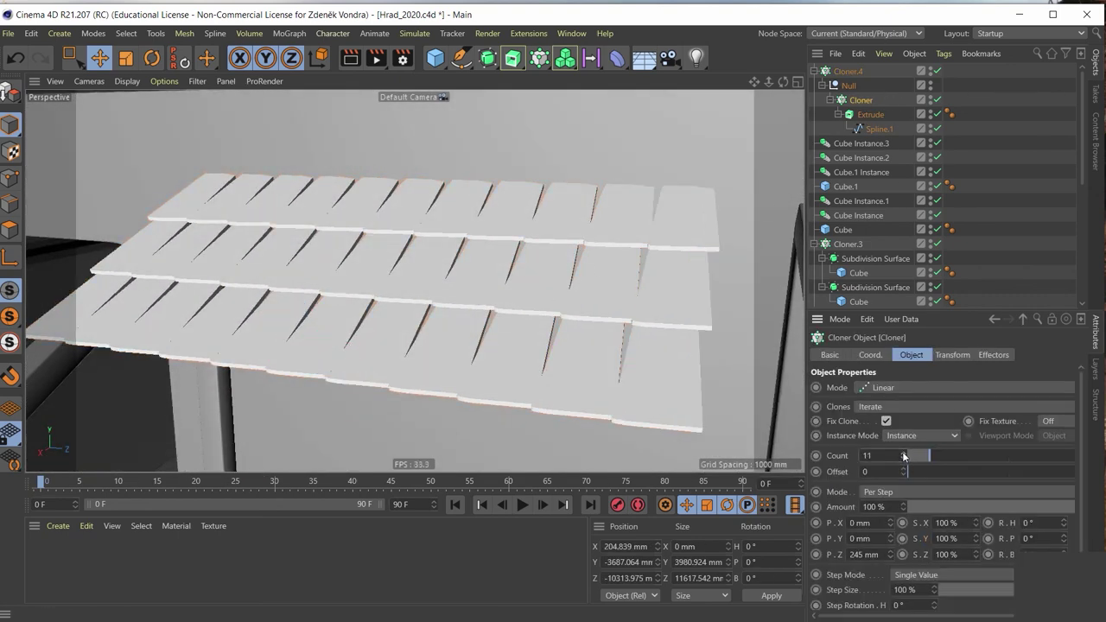
pyautogui.keyDown('alt'); pyautogui.moveTo(619, 290); pyautogui.dragTo(431, 255, button='middle'); pyautogui.keyUp('alt')
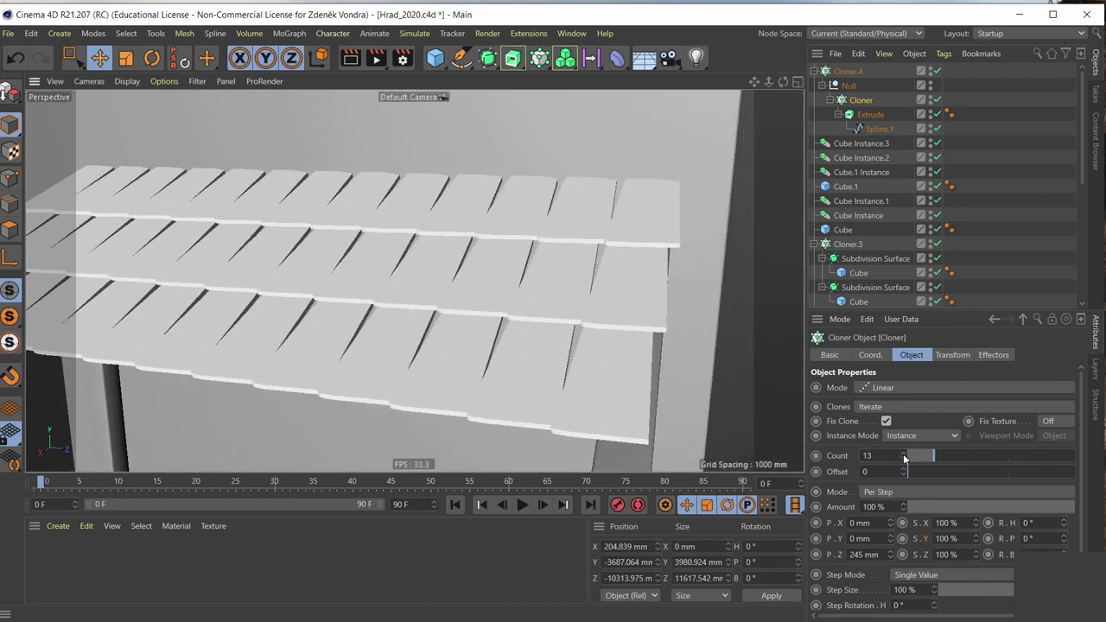
pyautogui.click(903, 455)
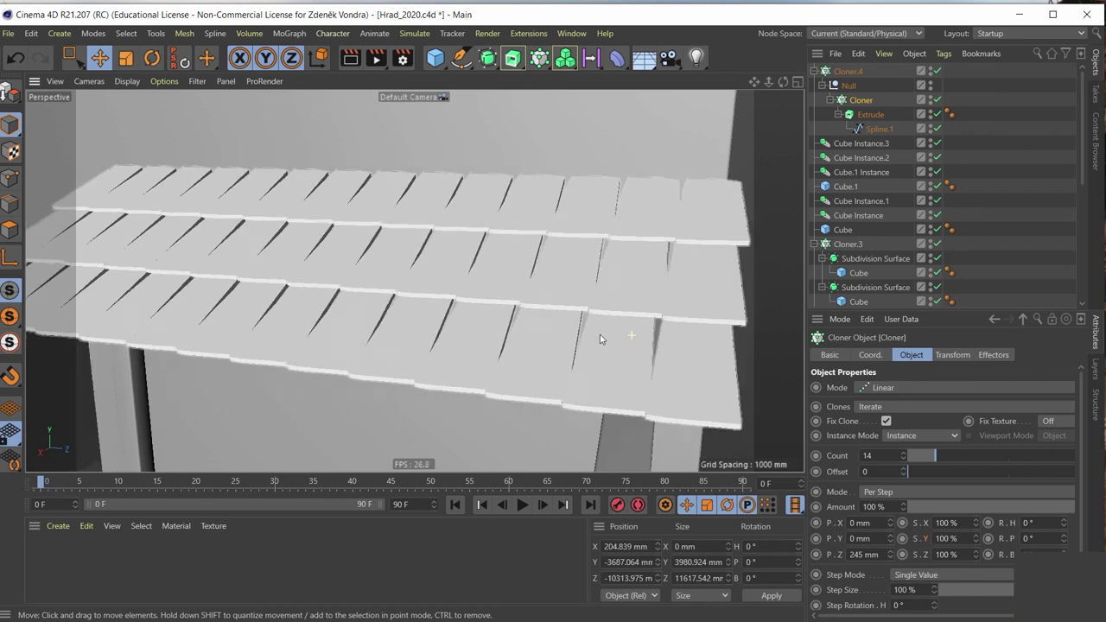
pyautogui.scroll(-5, 649, 355)
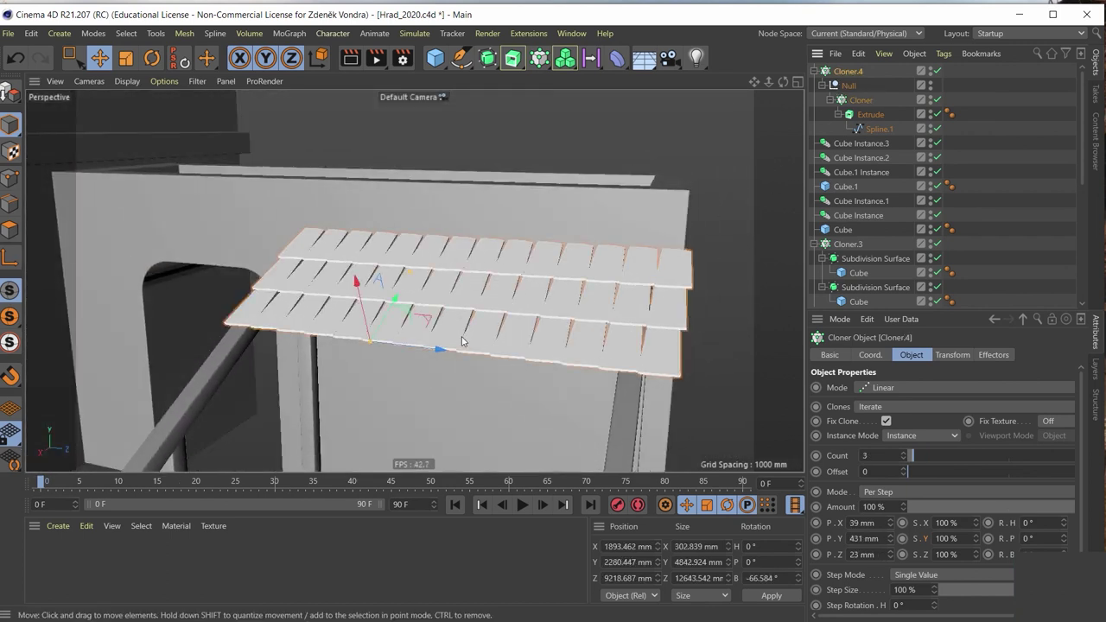
pyautogui.moveTo(443, 350); pyautogui.dragTo(422, 350)
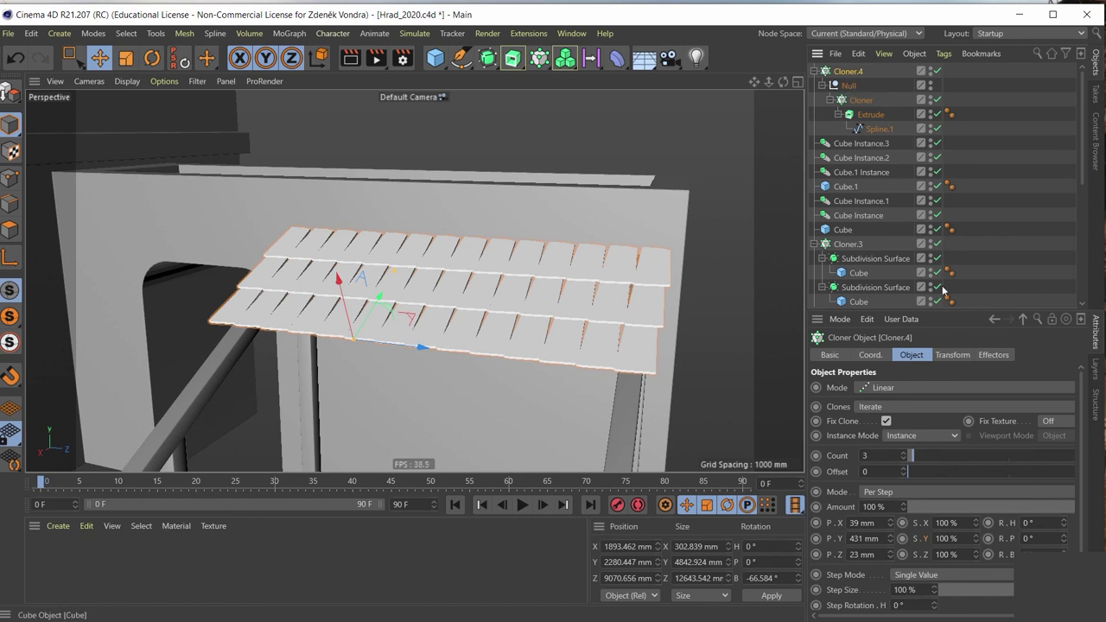
# Set the roof to 7 rows and lower it onto the posts at X 3460.825, Y 1601.657, Z 9070.656 mm
pyautogui.moveTo(906, 458); pyautogui.dragTo(919, 455)
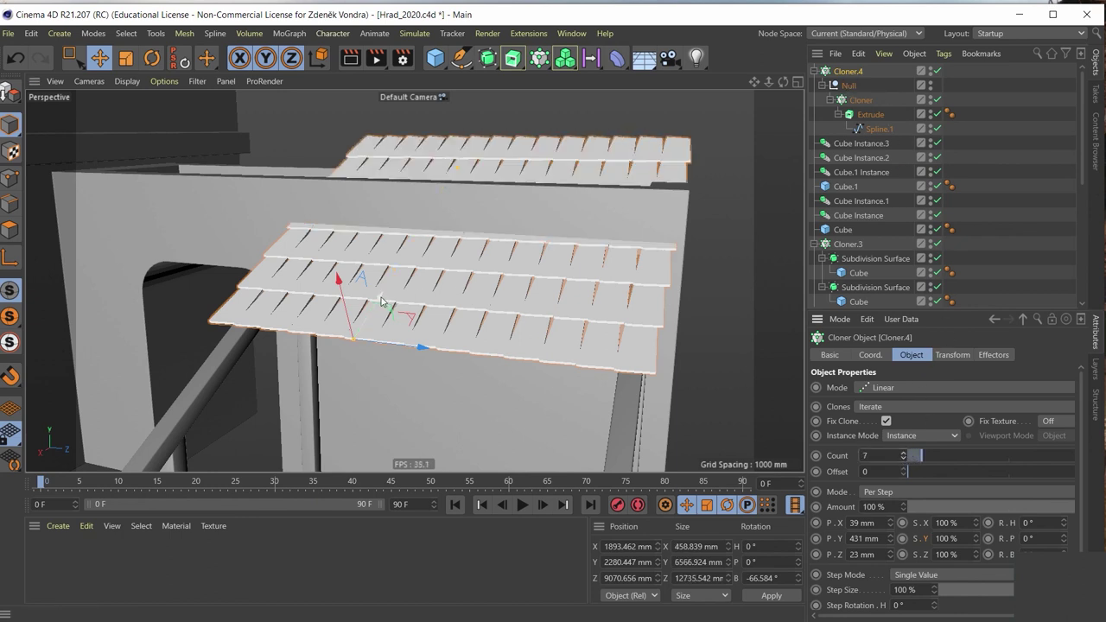
pyautogui.moveTo(380, 306)
pyautogui.mouseDown()
pyautogui.moveTo(409, 251)
pyautogui.moveTo(259, 285)
pyautogui.mouseUp()
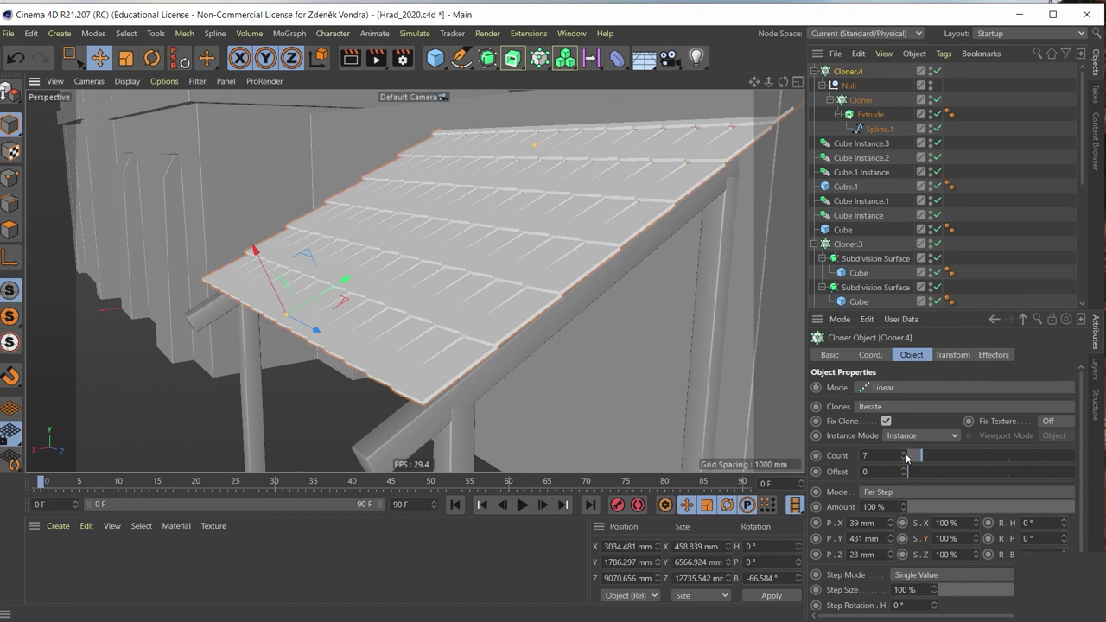
pyautogui.click(904, 455)
pyautogui.moveTo(346, 282)
pyautogui.mouseDown()
pyautogui.moveTo(329, 304)
pyautogui.moveTo(285, 316)
pyautogui.mouseUp()
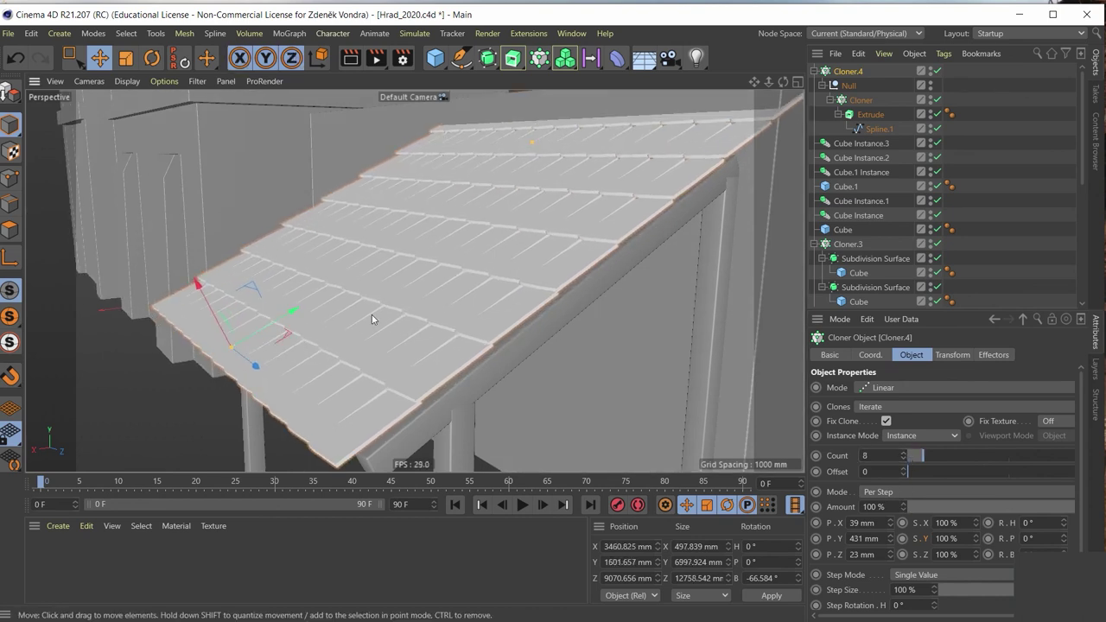
pyautogui.moveTo(370, 316)
pyautogui.keyDown('alt'); pyautogui.mouseDown()
pyautogui.moveTo(267, 393)
pyautogui.moveTo(259, 387)
pyautogui.mouseUp(); pyautogui.keyUp('alt')
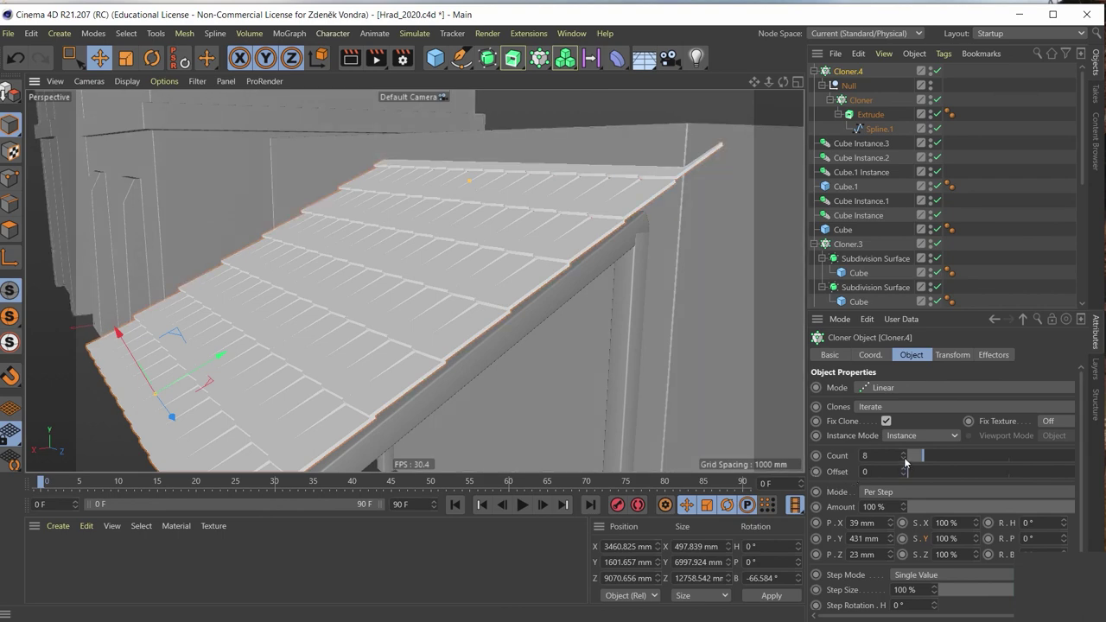
pyautogui.click(903, 459)
# Lower Cloner.4 onto the support beams and tilt it to B -67.741°
pyautogui.keyDown('alt'); pyautogui.moveTo(498, 365); pyautogui.dragTo(461, 346); pyautogui.keyUp('alt')
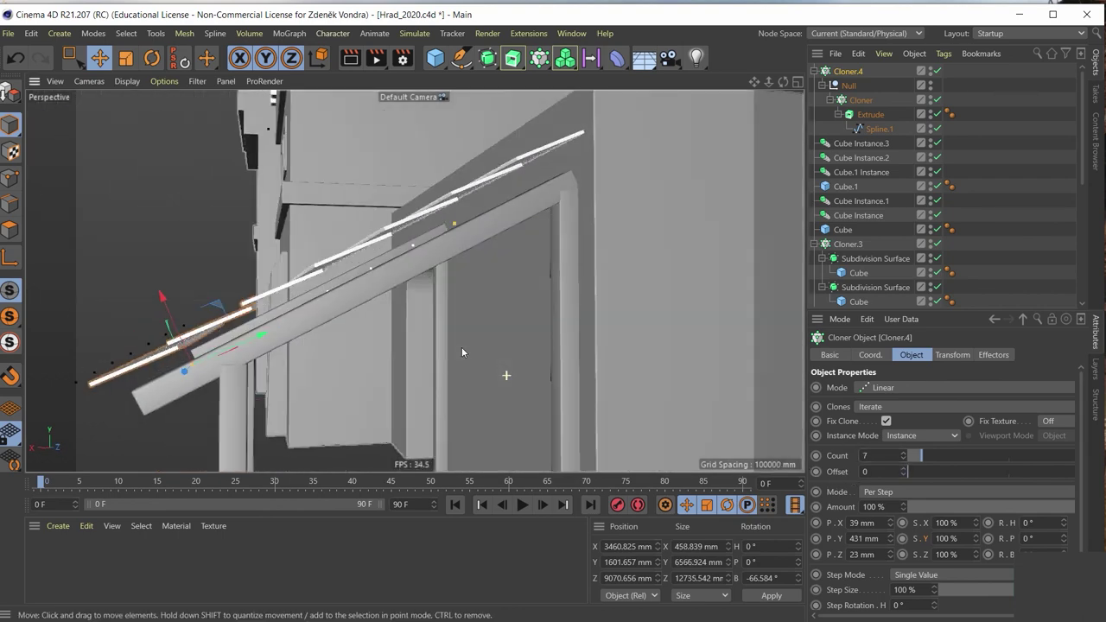
pyautogui.moveTo(220, 304); pyautogui.dragTo(219, 323)
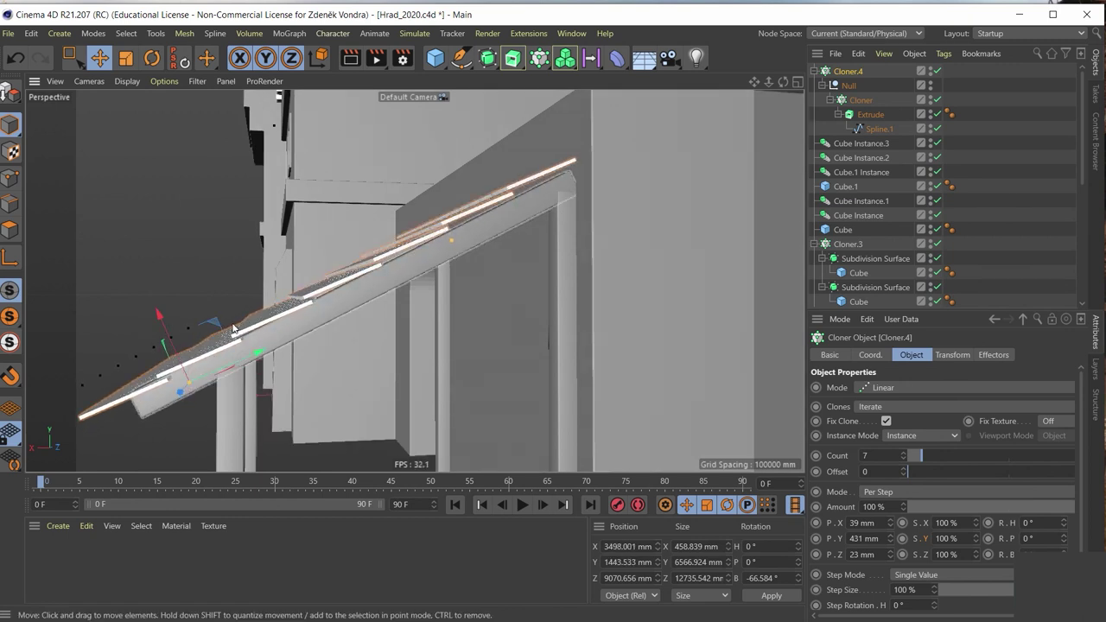
pyautogui.press('r')
pyautogui.moveTo(205, 344); pyautogui.dragTo(210, 335)
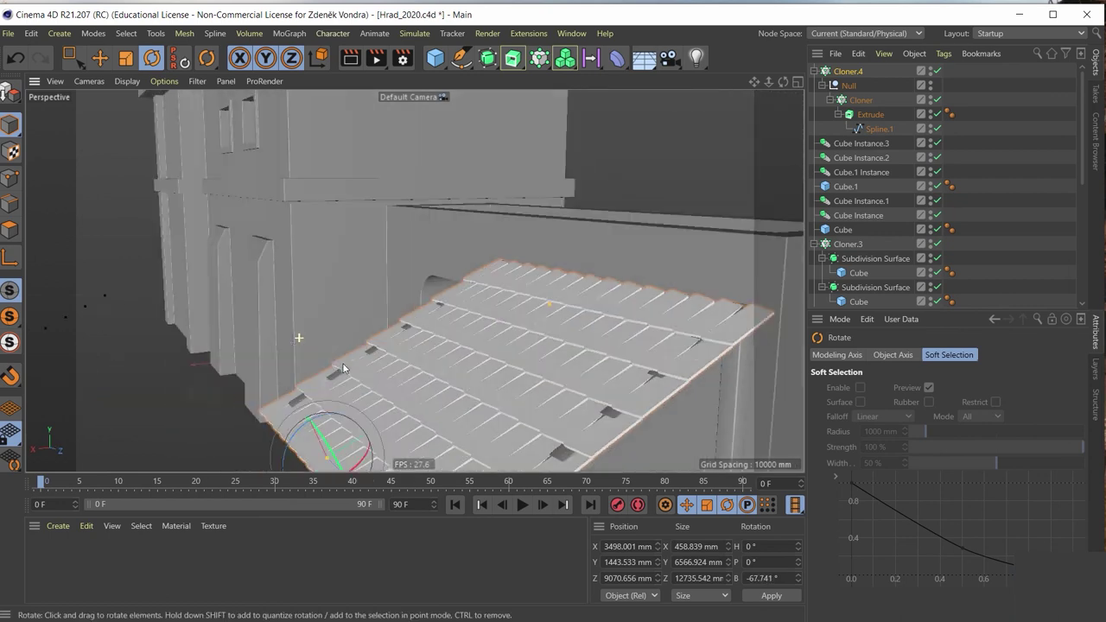
# Thicken the shingles by raising the Extrude Movement from 20 to 30 mm
pyautogui.keyDown('alt'); pyautogui.moveTo(342, 369); pyautogui.dragTo(460, 349); pyautogui.keyUp('alt')
pyautogui.moveTo(563, 384)
pyautogui.keyDown('alt'); pyautogui.mouseDown()
pyautogui.moveTo(525, 299)
pyautogui.moveTo(496, 374)
pyautogui.moveTo(496, 279)
pyautogui.moveTo(431, 285)
pyautogui.mouseUp(); pyautogui.keyUp('alt')
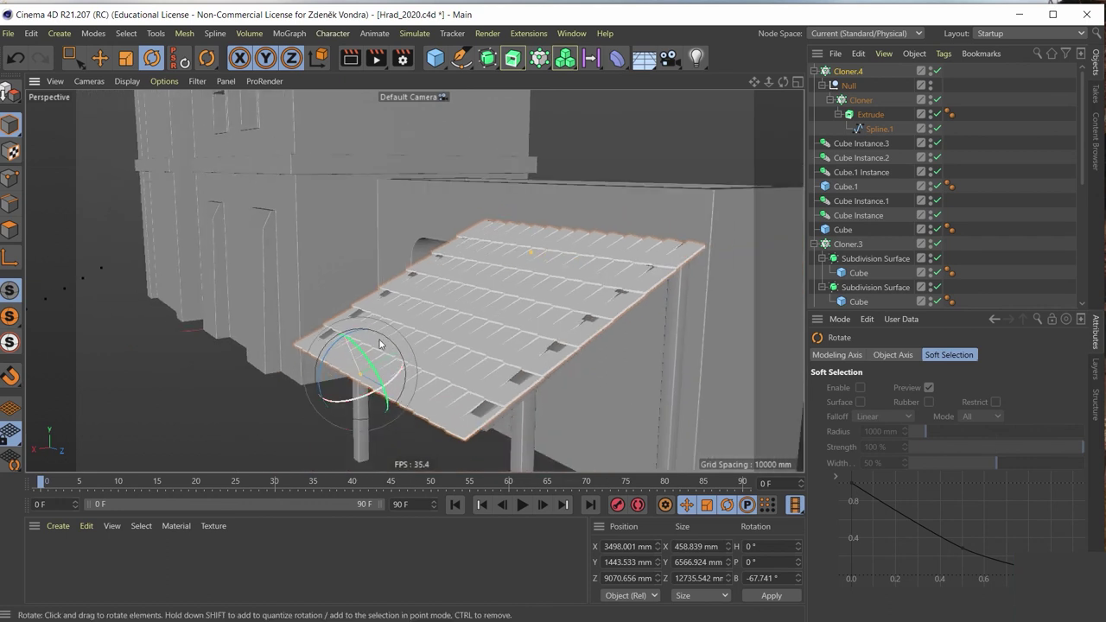
pyautogui.click(868, 116)
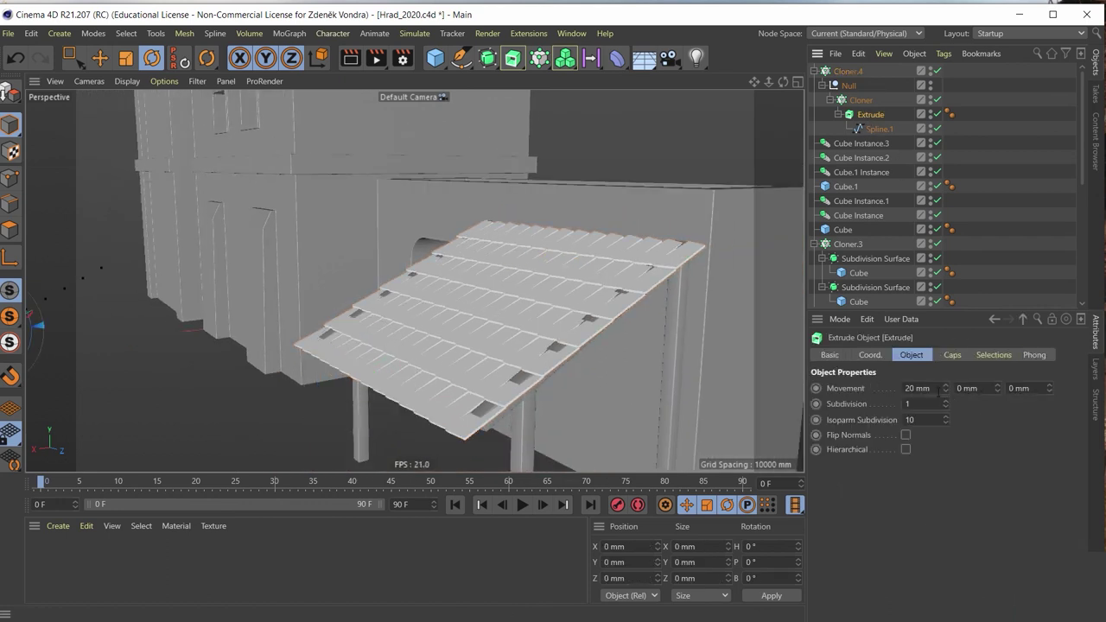
pyautogui.moveTo(945, 388); pyautogui.dragTo(945, 381)
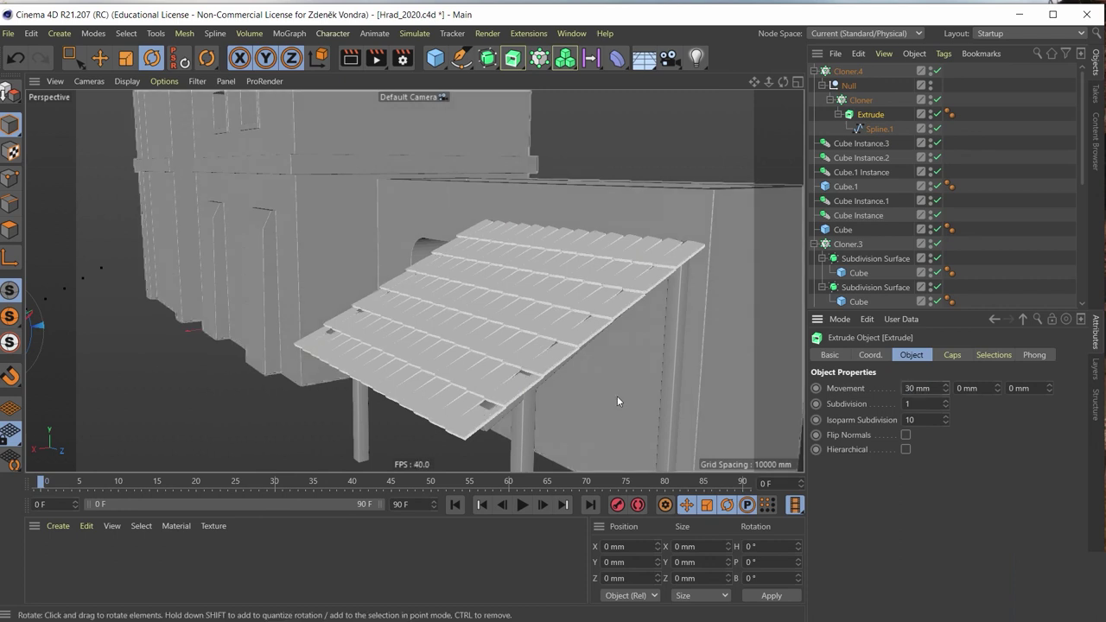
# Nudge the roof cloner into place at X 3505.028, Y 1460.703 mm and review it from the side
pyautogui.click(101, 59)
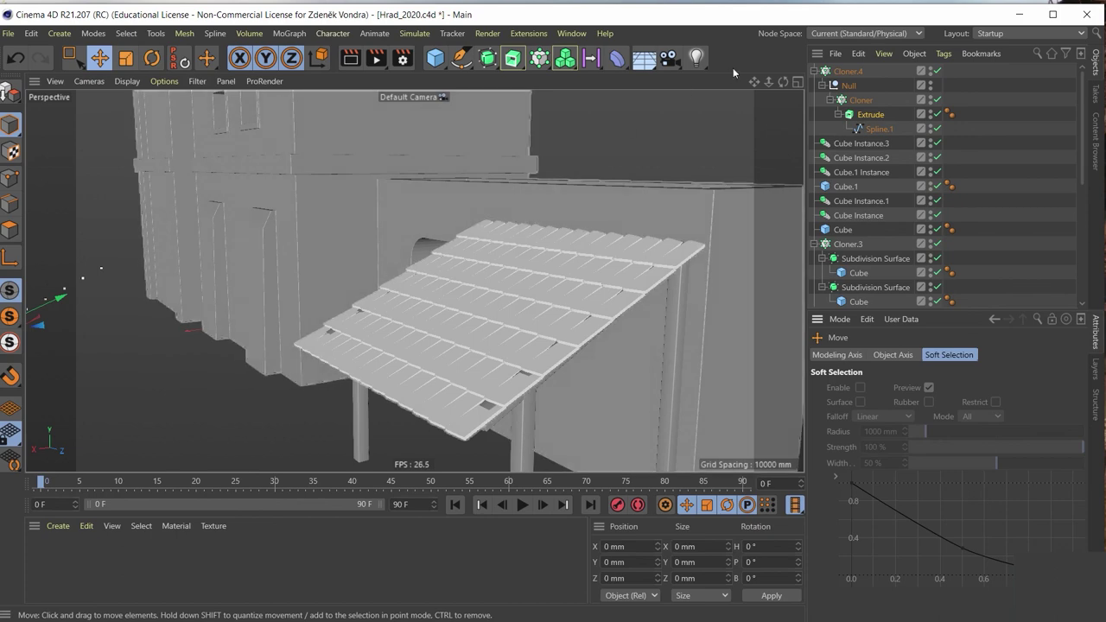
pyautogui.click(846, 72)
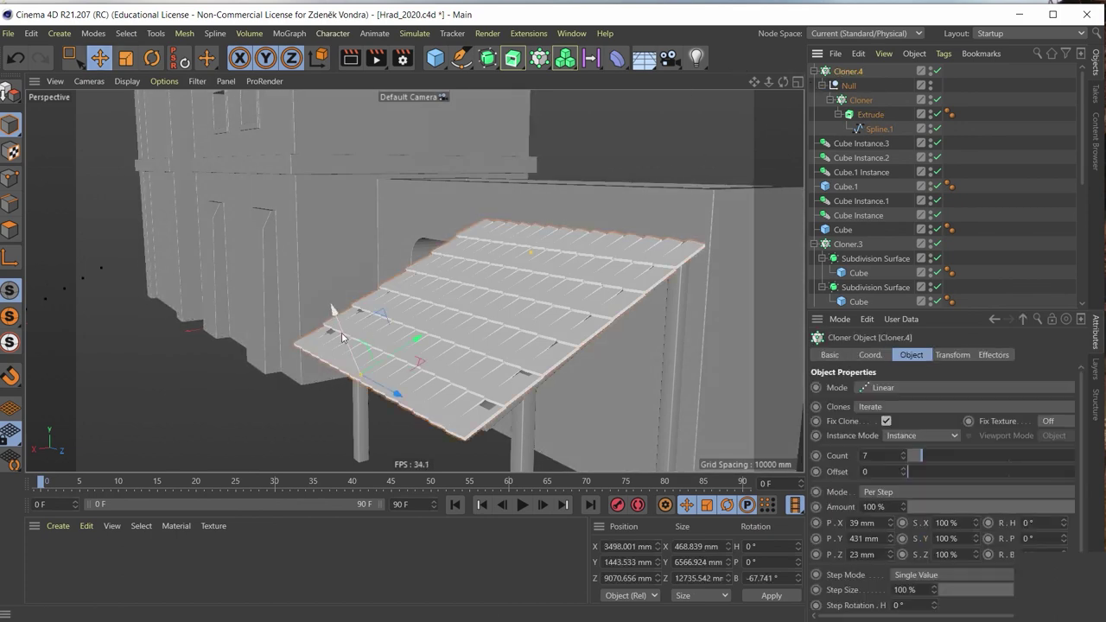
pyautogui.moveTo(342, 337); pyautogui.dragTo(346, 341)
pyautogui.moveTo(434, 315)
pyautogui.keyDown('alt'); pyautogui.mouseDown()
pyautogui.moveTo(672, 314)
pyautogui.moveTo(636, 330)
pyautogui.mouseUp(); pyautogui.keyUp('alt')
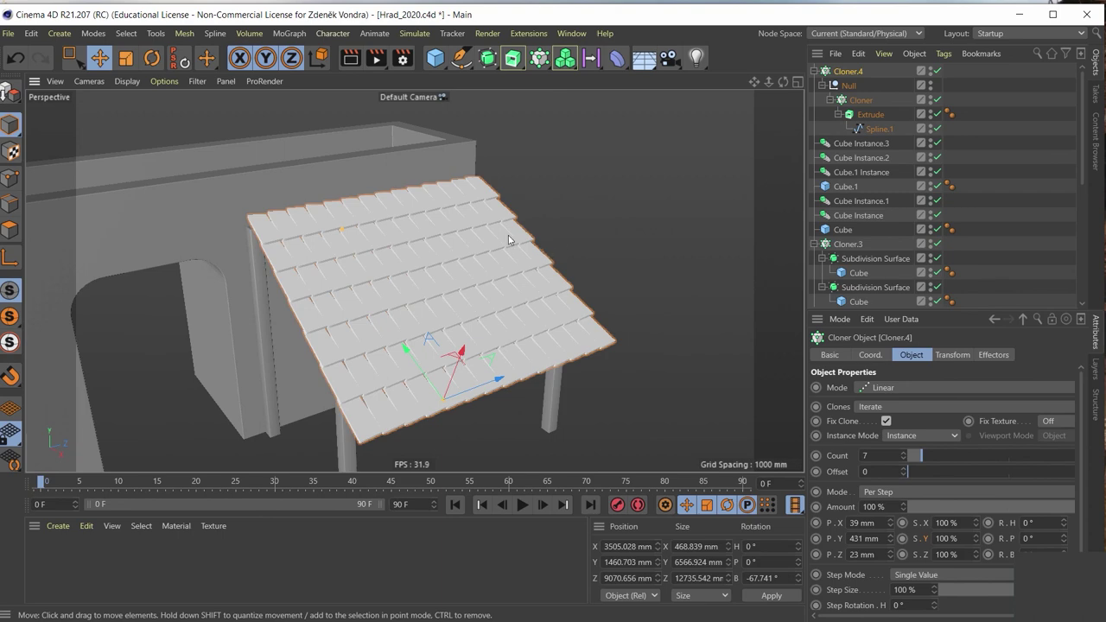
pyautogui.moveTo(466, 324)
pyautogui.keyDown('alt'); pyautogui.mouseDown()
pyautogui.moveTo(518, 285)
pyautogui.moveTo(589, 260)
pyautogui.moveTo(577, 251)
pyautogui.moveTo(520, 301)
pyautogui.moveTo(464, 294)
pyautogui.moveTo(585, 217)
pyautogui.mouseUp(); pyautogui.keyUp('alt')
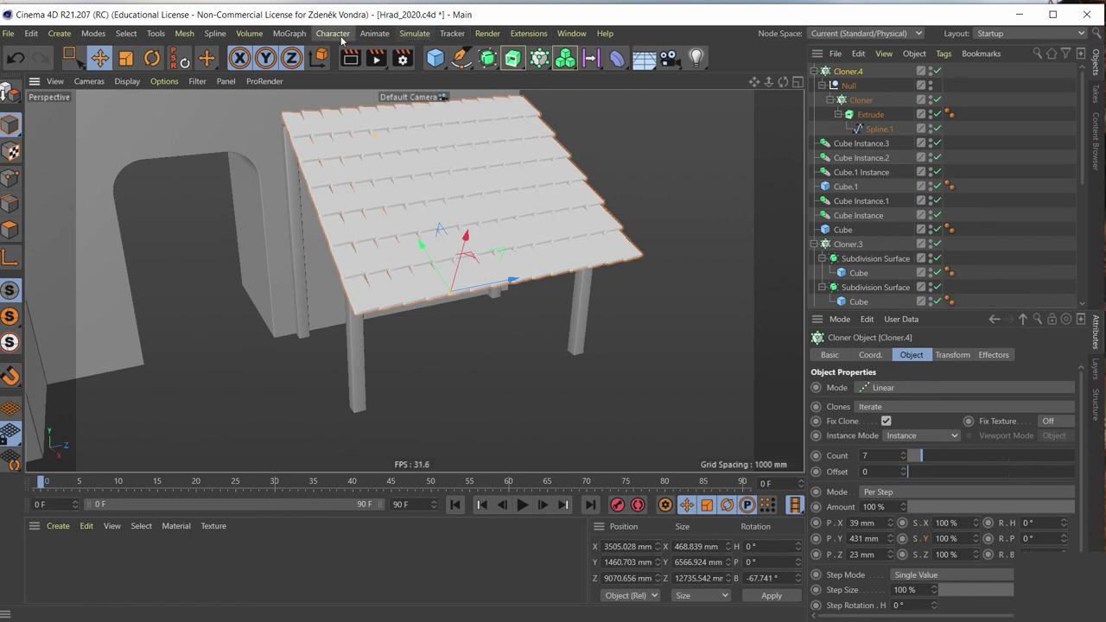
# Add a Random effector to the shingles and try the Noise random mode
pyautogui.click(289, 33)
pyautogui.moveTo(328, 55)
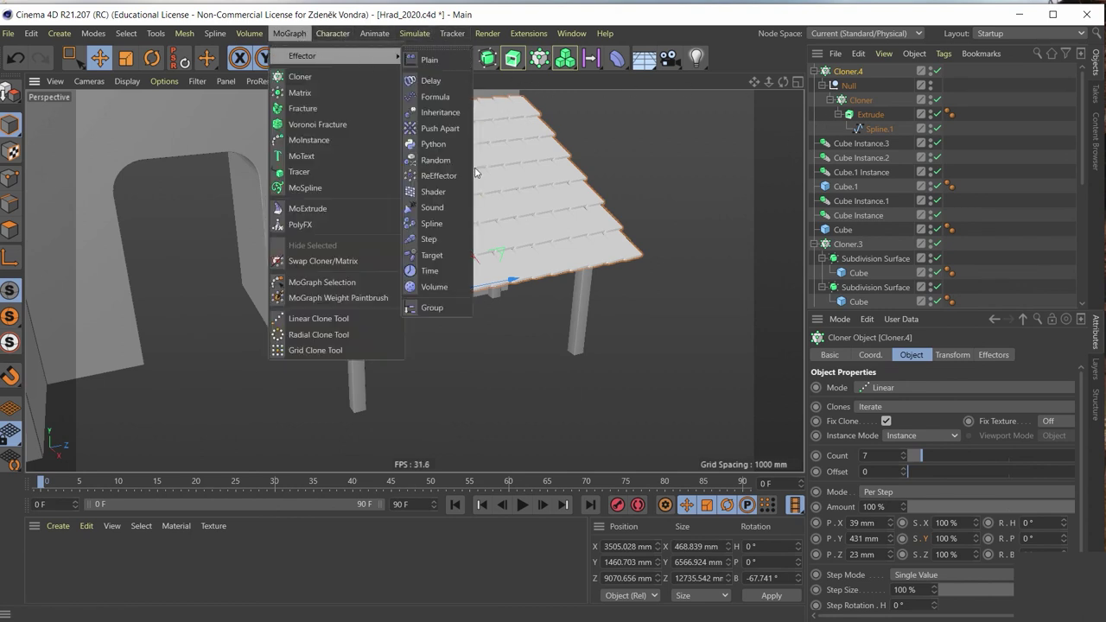
pyautogui.click(449, 160)
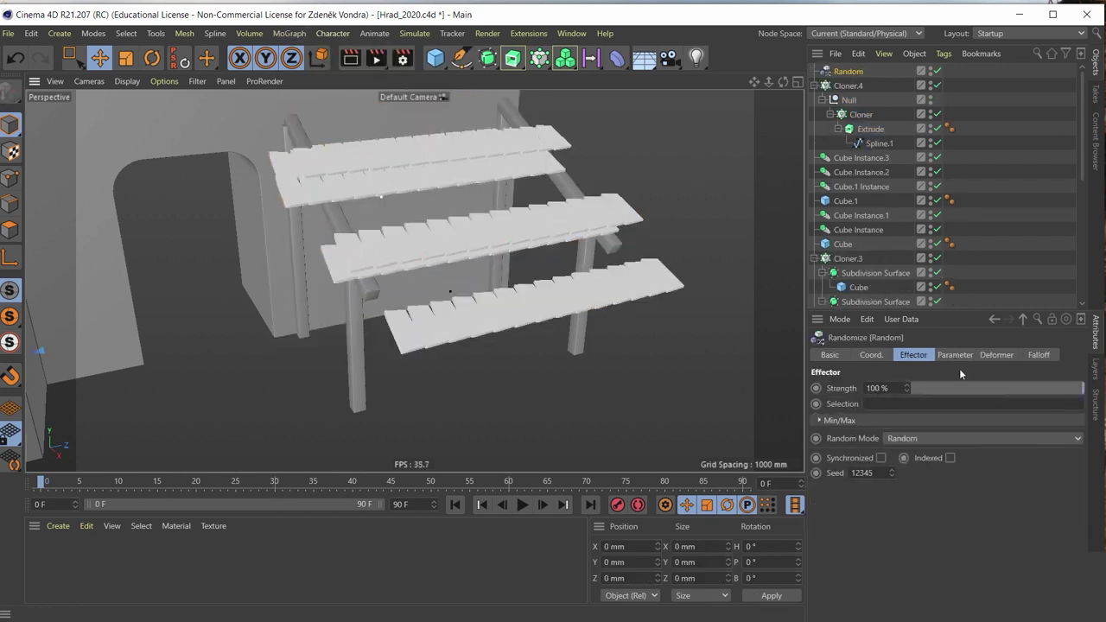
pyautogui.click(904, 440)
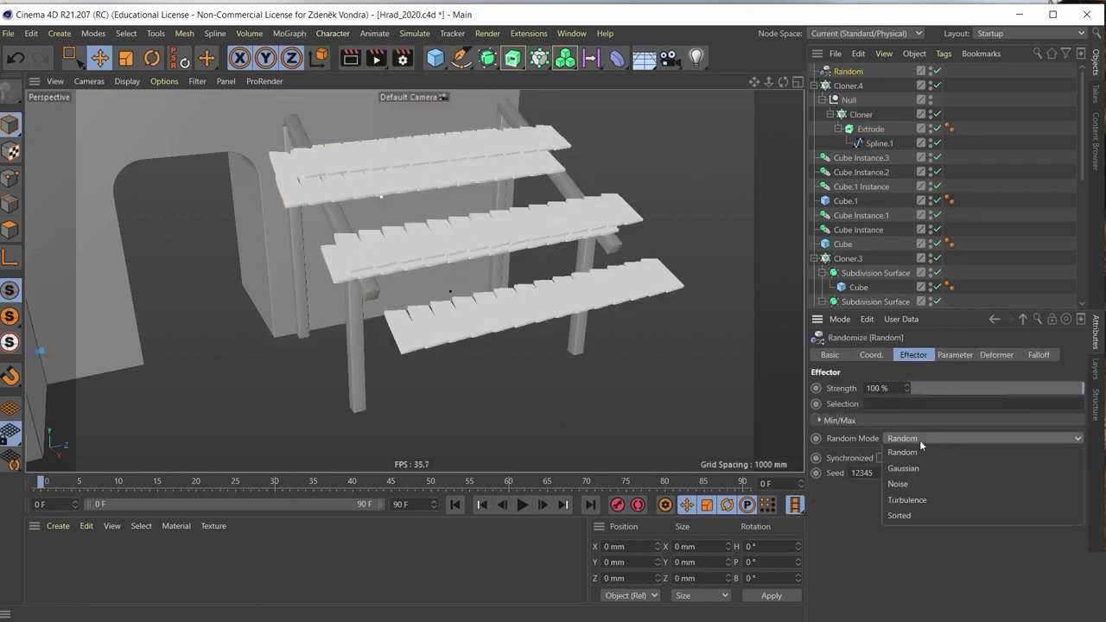
pyautogui.click(913, 485)
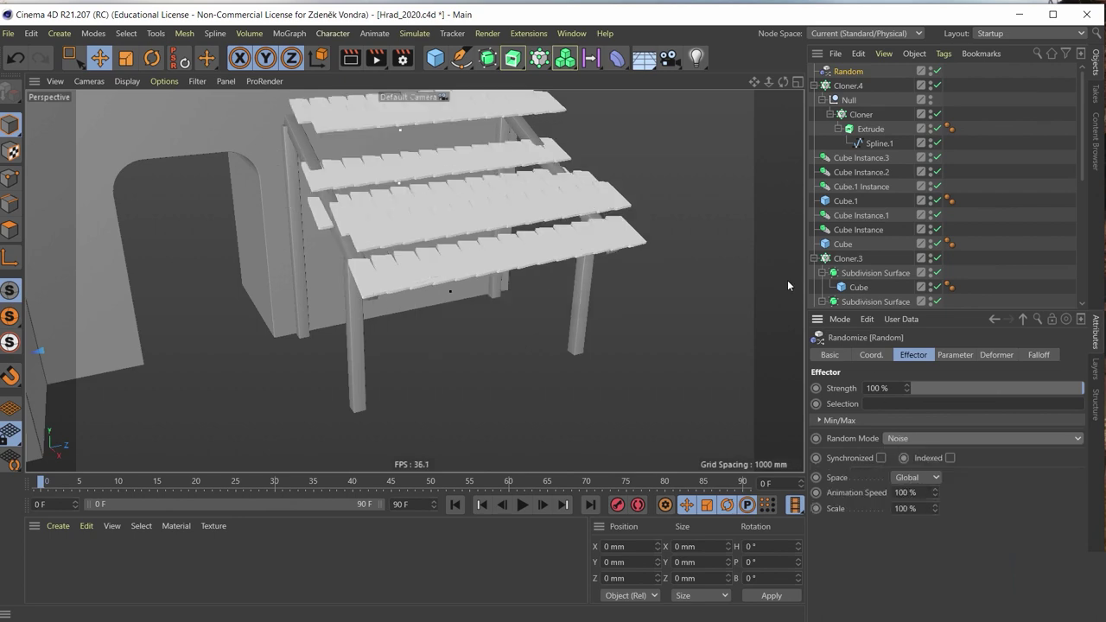
pyautogui.moveTo(781, 276)
pyautogui.keyDown('alt'); pyautogui.mouseDown()
pyautogui.moveTo(672, 206)
pyautogui.moveTo(651, 227)
pyautogui.mouseUp(); pyautogui.keyUp('alt')
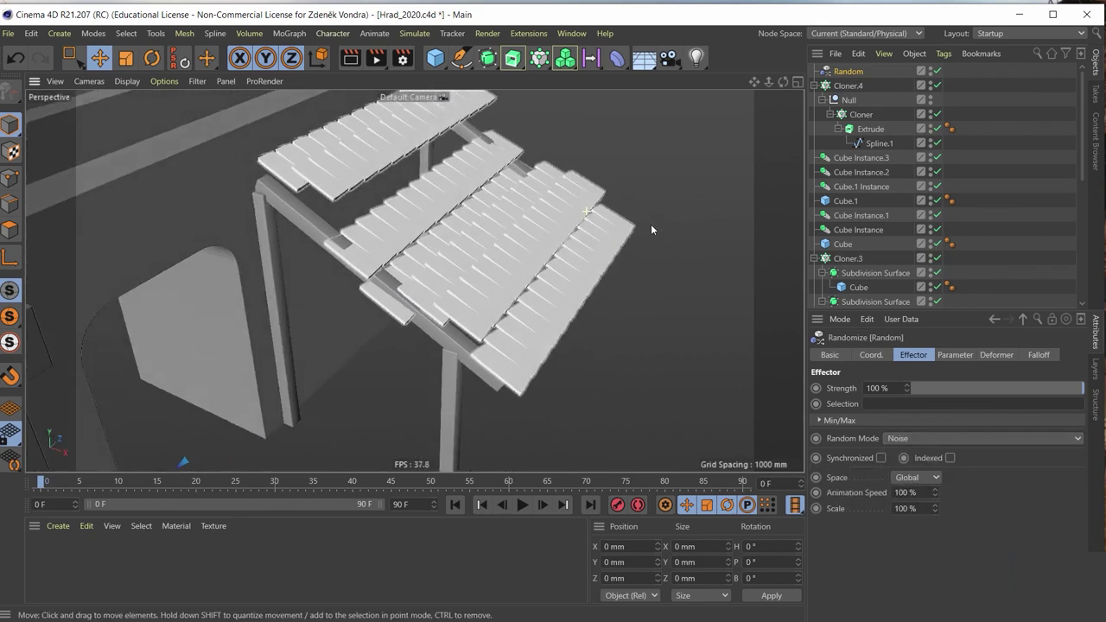
# Switch the Random Mode to Turbulence and lower Strength to 10%
pyautogui.click(934, 440)
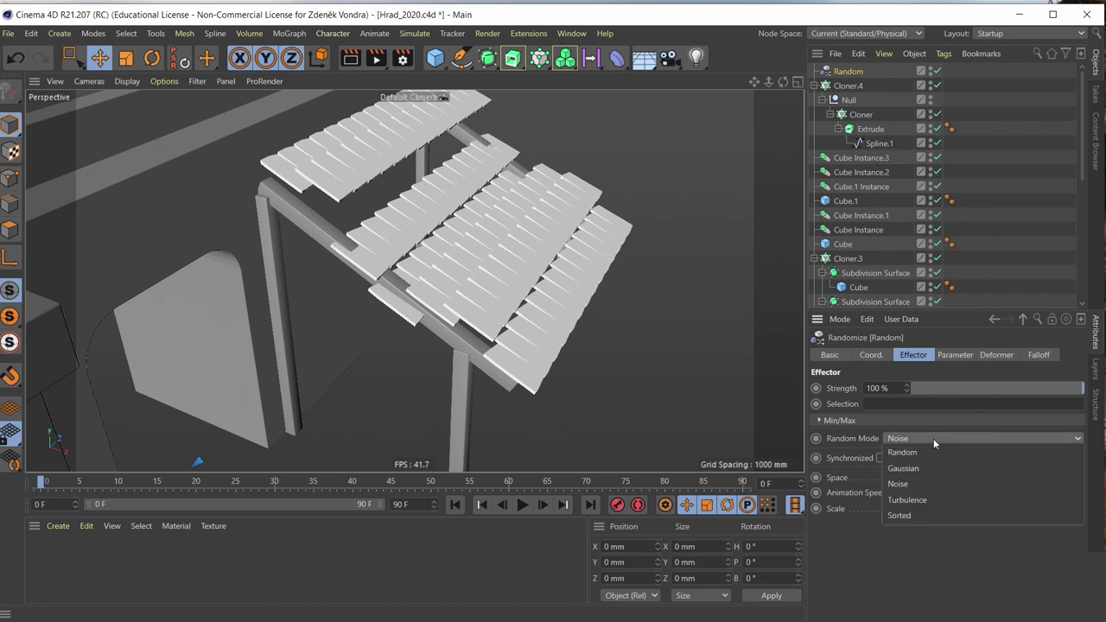
pyautogui.click(928, 503)
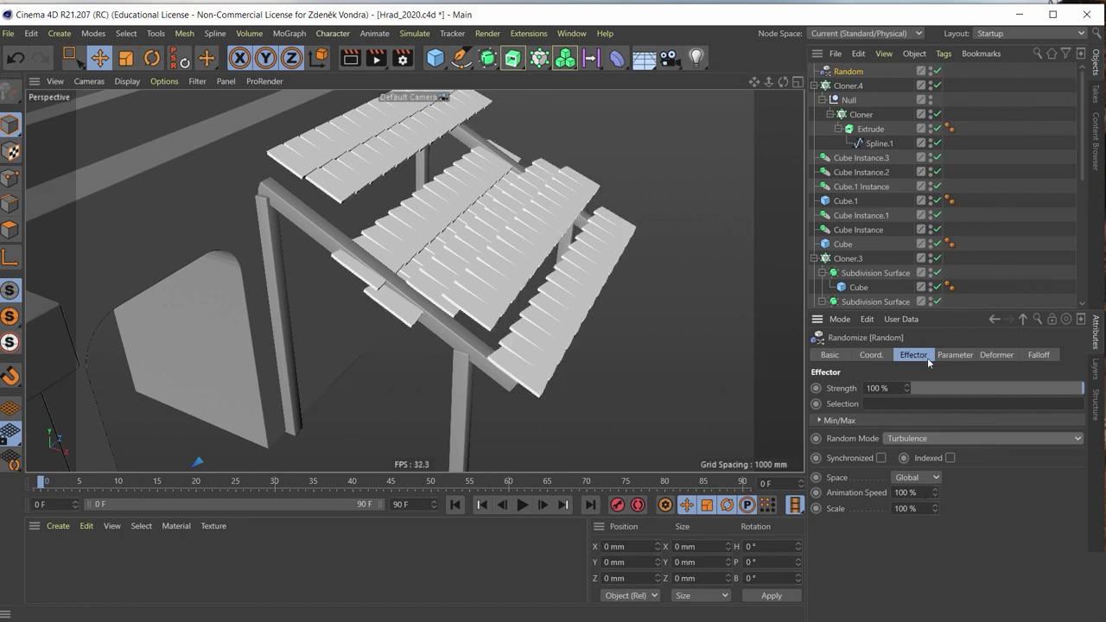
pyautogui.moveTo(1000, 386)
pyautogui.mouseDown()
pyautogui.moveTo(868, 401)
pyautogui.moveTo(929, 402)
pyautogui.mouseUp()
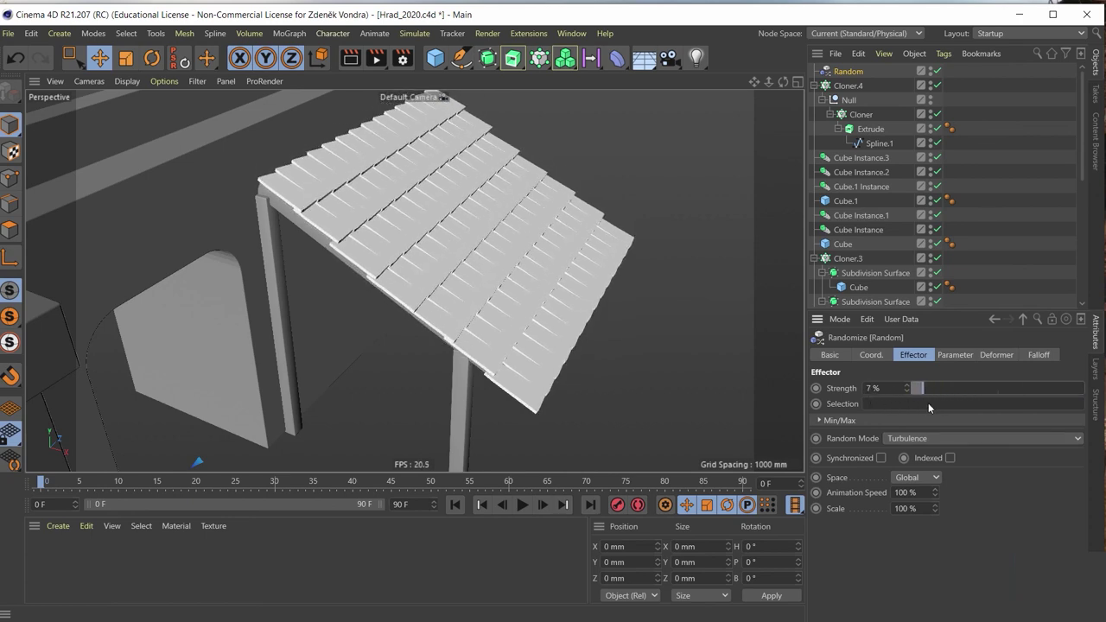
pyautogui.moveTo(636, 293)
pyautogui.keyDown('alt'); pyautogui.mouseDown()
pyautogui.moveTo(498, 202)
pyautogui.moveTo(524, 250)
pyautogui.moveTo(560, 258)
pyautogui.moveTo(649, 219)
pyautogui.mouseUp(); pyautogui.keyUp('alt')
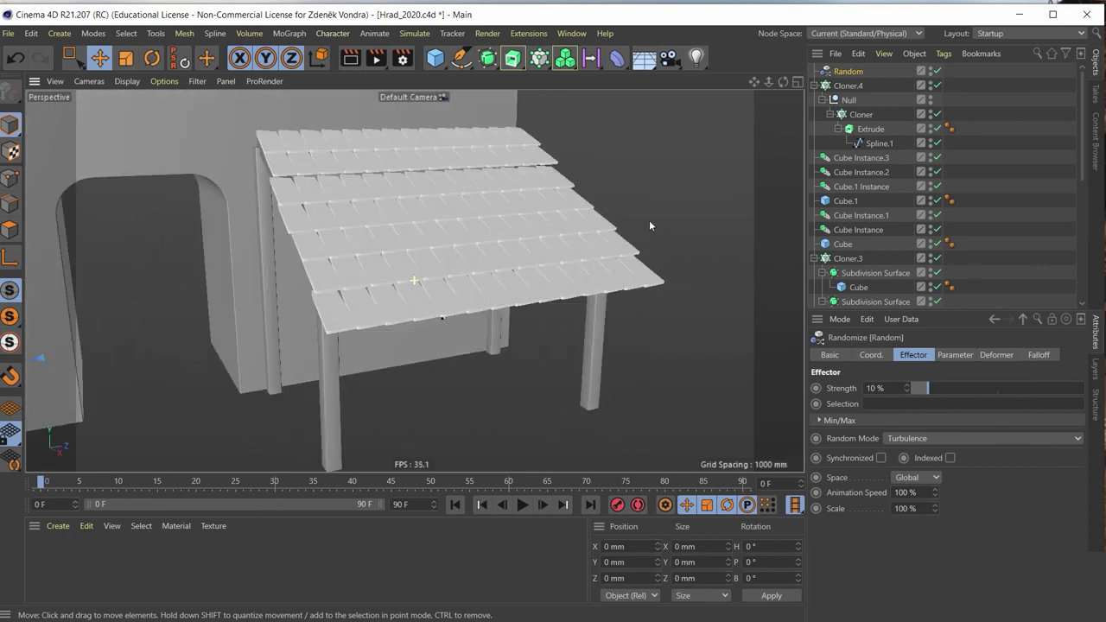
# Add the Random effector to the shingle Cloner's Effectors list
pyautogui.click(860, 114)
pyautogui.click(992, 355)
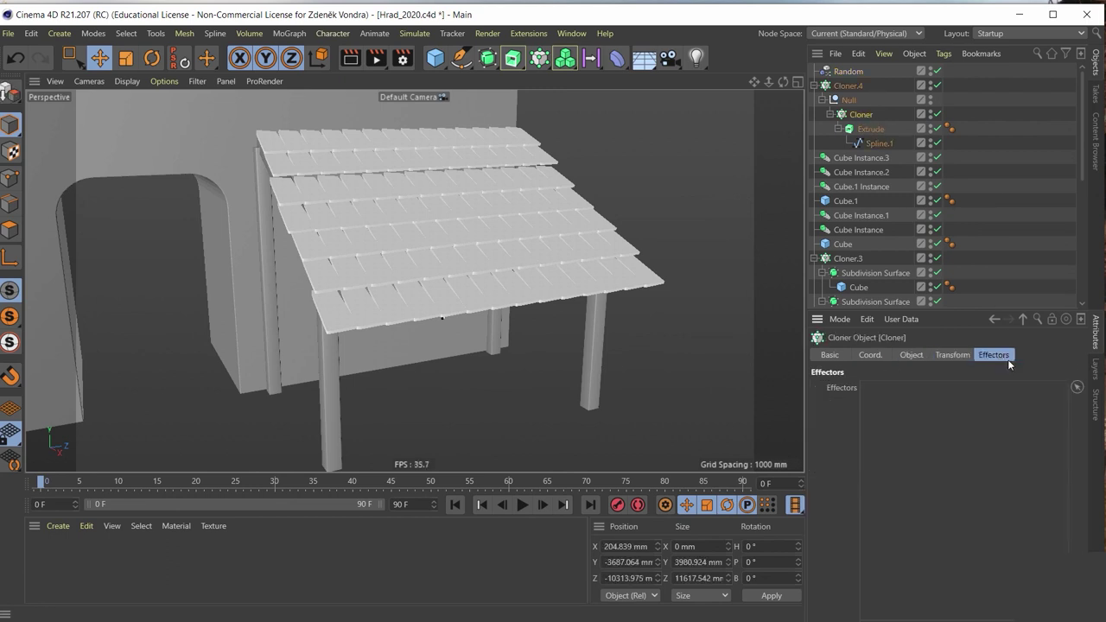
pyautogui.click(1077, 387)
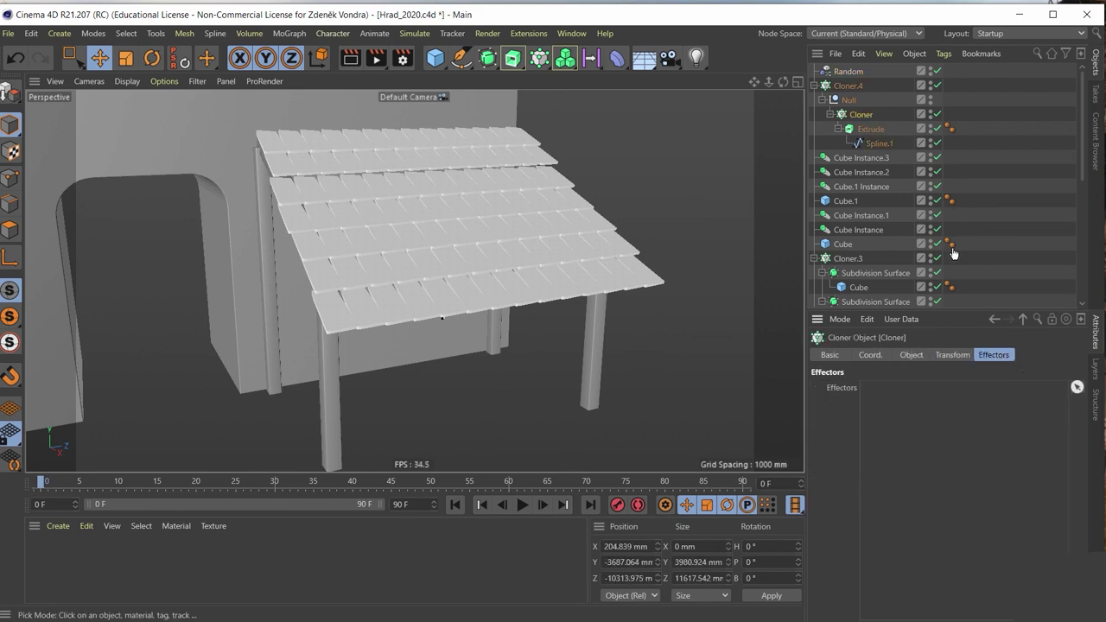
pyautogui.click(849, 74)
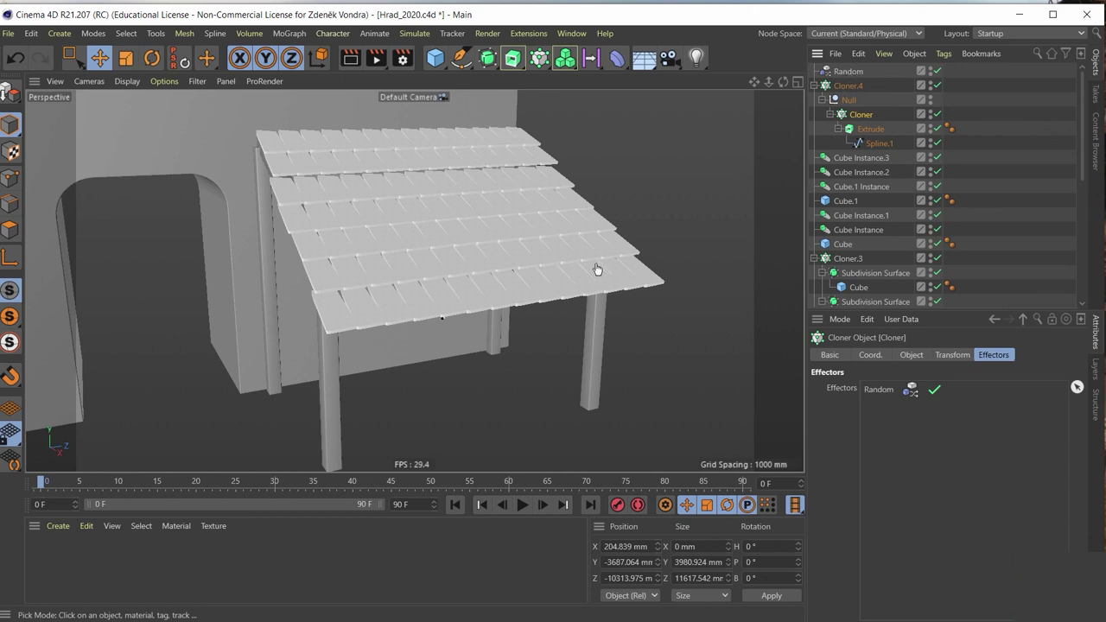
pyautogui.moveTo(596, 270)
pyautogui.keyDown('alt'); pyautogui.mouseDown()
pyautogui.moveTo(526, 215)
pyautogui.moveTo(530, 227)
pyautogui.moveTo(666, 161)
pyautogui.mouseUp(); pyautogui.keyUp('alt')
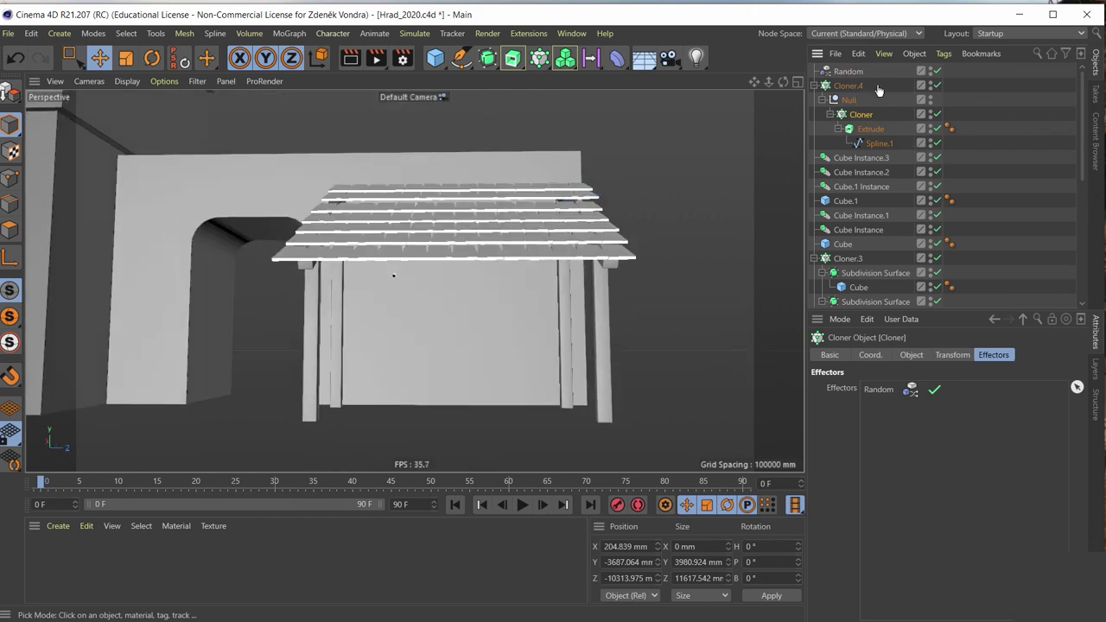
# Review the cloner's Transform, Object and Coord settings, then select the Random effector
pyautogui.click(953, 356)
pyautogui.click(911, 355)
pyautogui.click(885, 355)
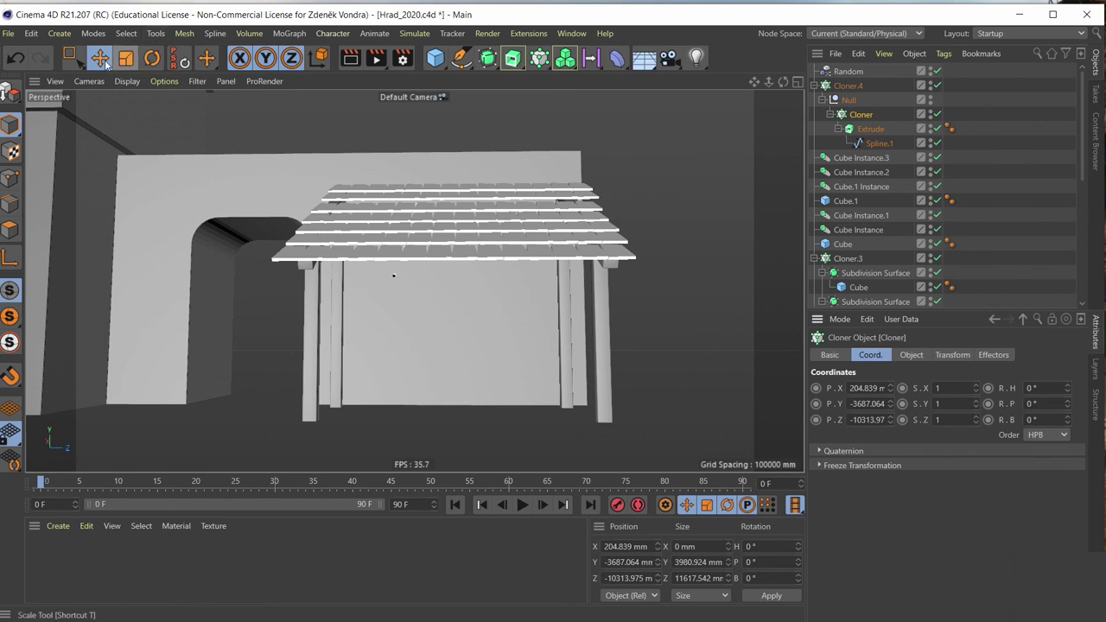
pyautogui.press('e')
pyautogui.keyDown('alt'); pyautogui.moveTo(518, 328); pyautogui.dragTo(563, 304); pyautogui.keyUp('alt')
pyautogui.click(848, 72)
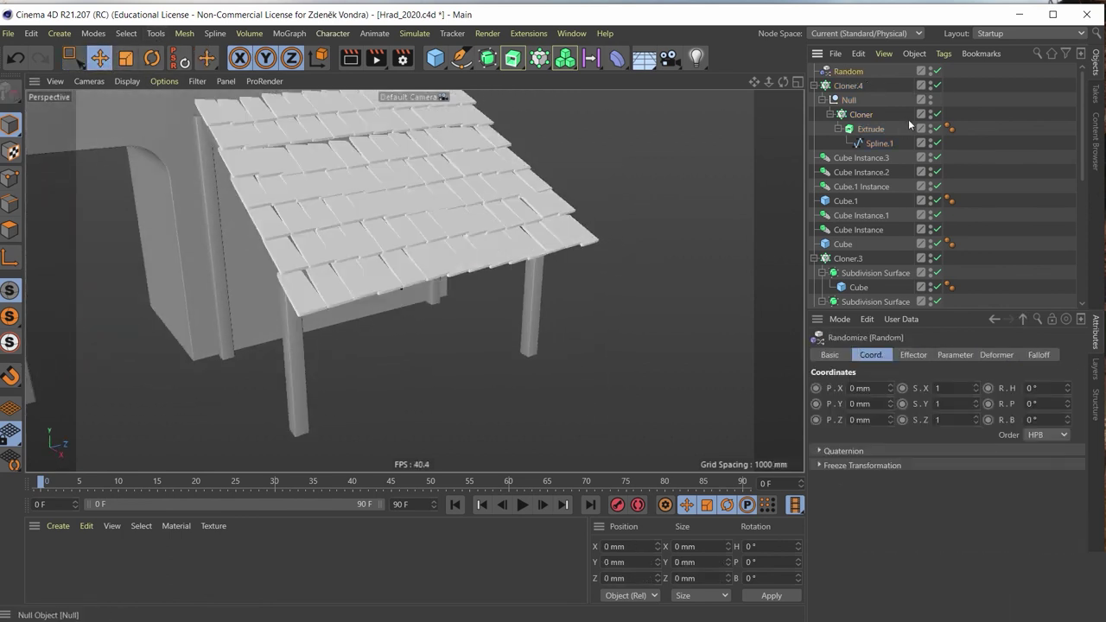
# Test the Random effector's strength and enter 10 mm position offsets for X, Y and Z
pyautogui.click(998, 354)
pyautogui.click(955, 356)
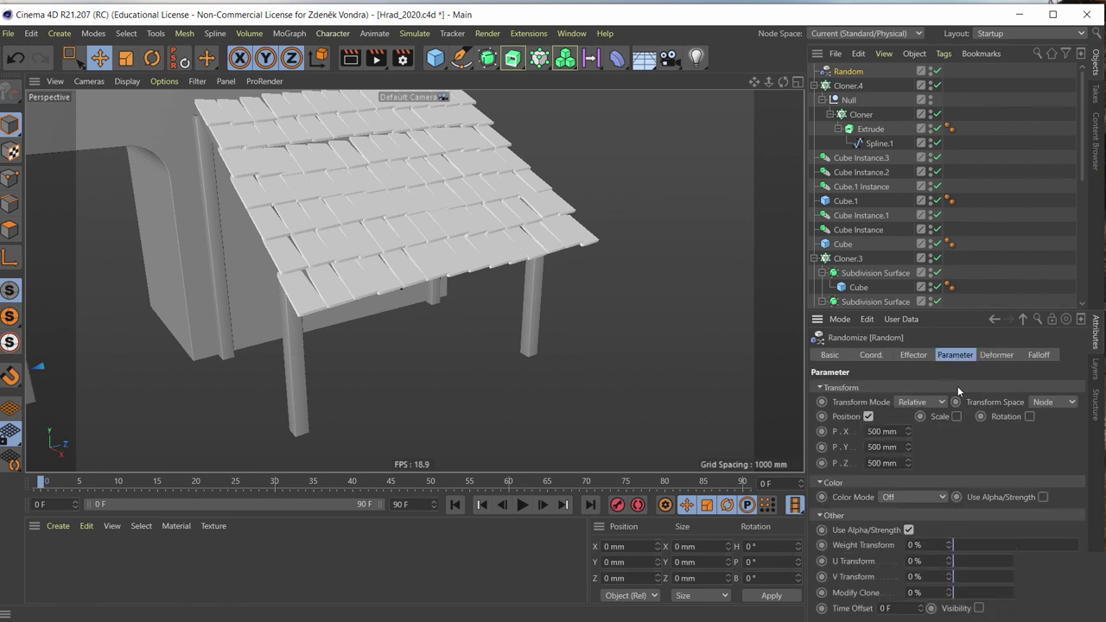
pyautogui.click(911, 355)
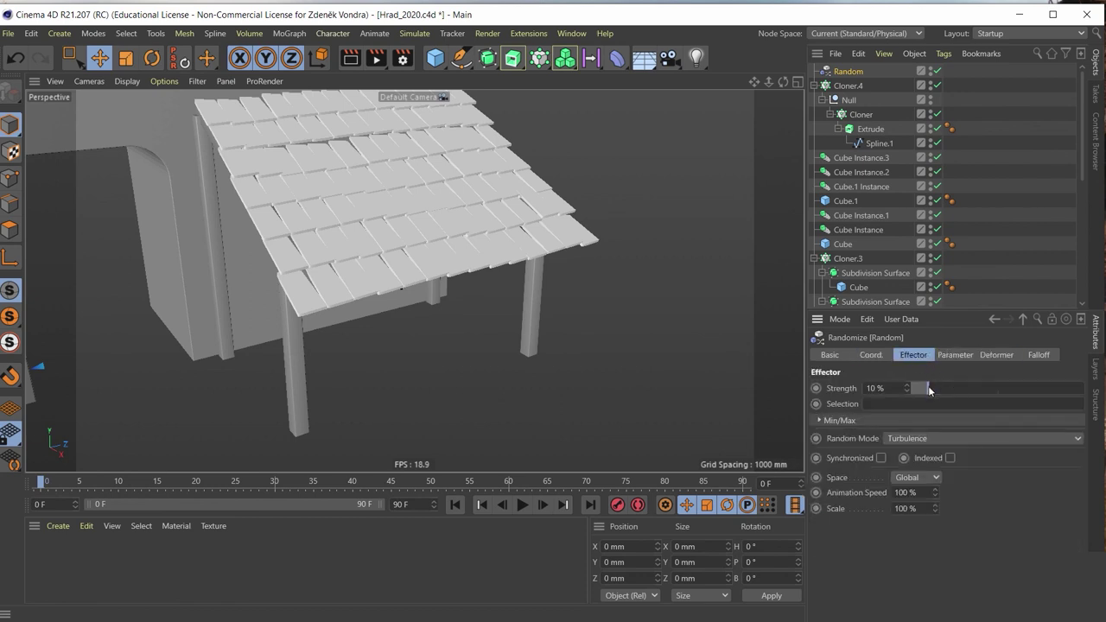
pyautogui.moveTo(929, 389)
pyautogui.mouseDown()
pyautogui.moveTo(974, 390)
pyautogui.moveTo(870, 396)
pyautogui.moveTo(982, 396)
pyautogui.moveTo(918, 402)
pyautogui.moveTo(948, 402)
pyautogui.mouseUp()
pyautogui.click(957, 355)
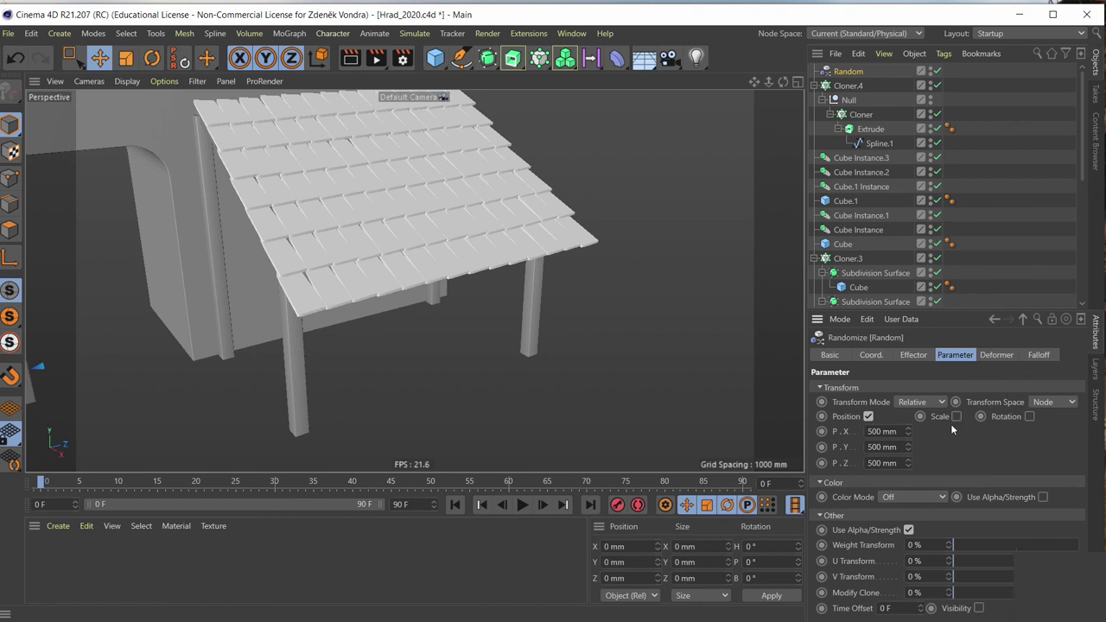
pyautogui.write('10')
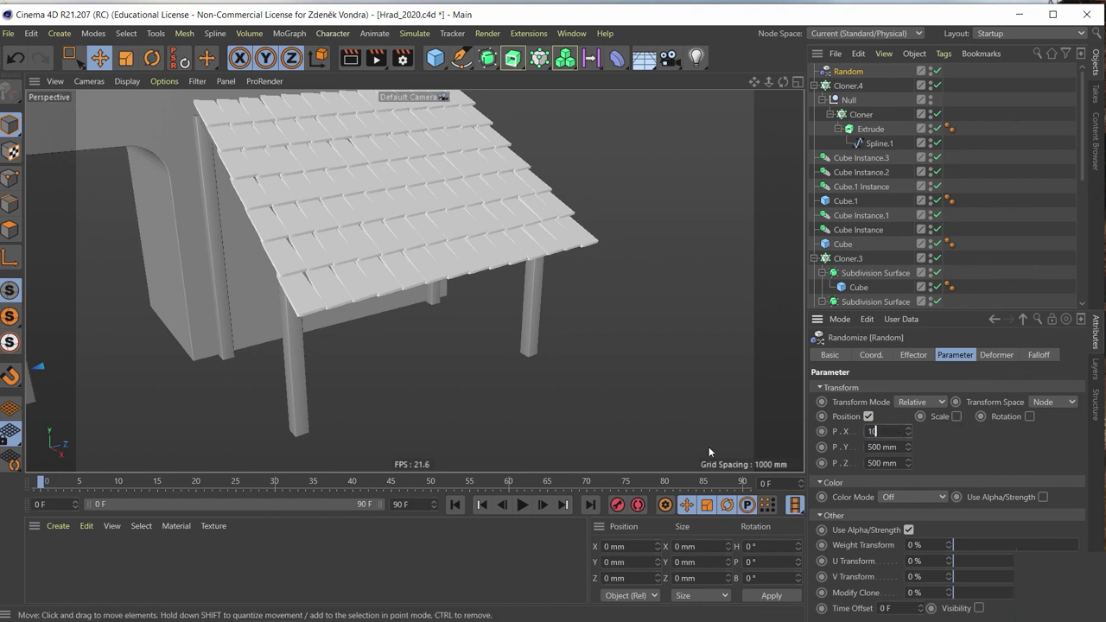
pyautogui.press('Tab')
pyautogui.write('10')
pyautogui.press('Tab')
pyautogui.write('1')
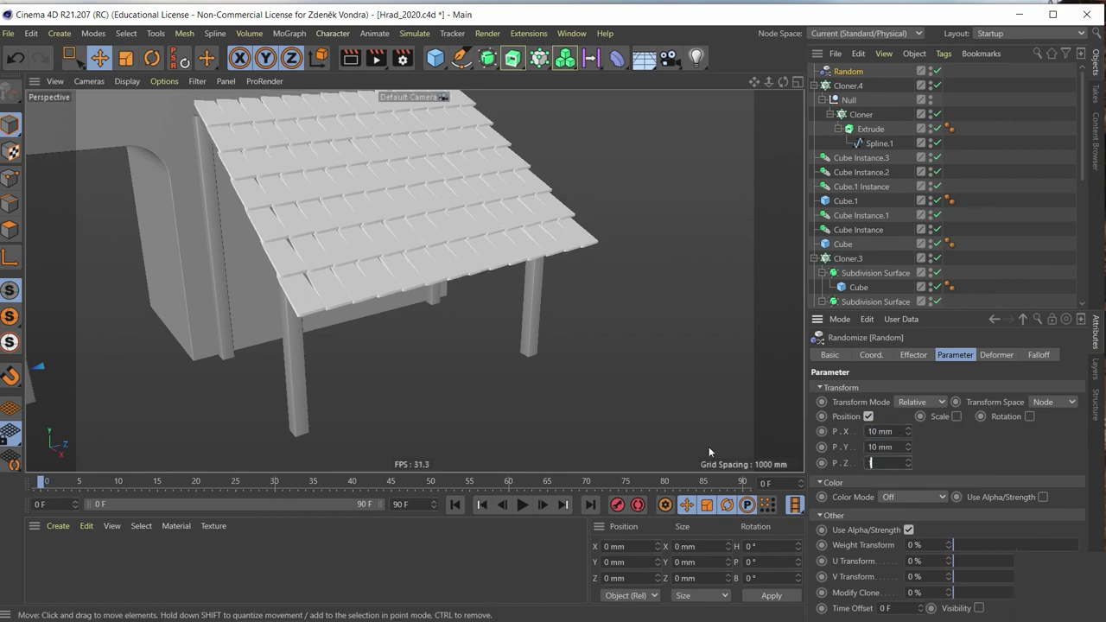
pyautogui.write('0')
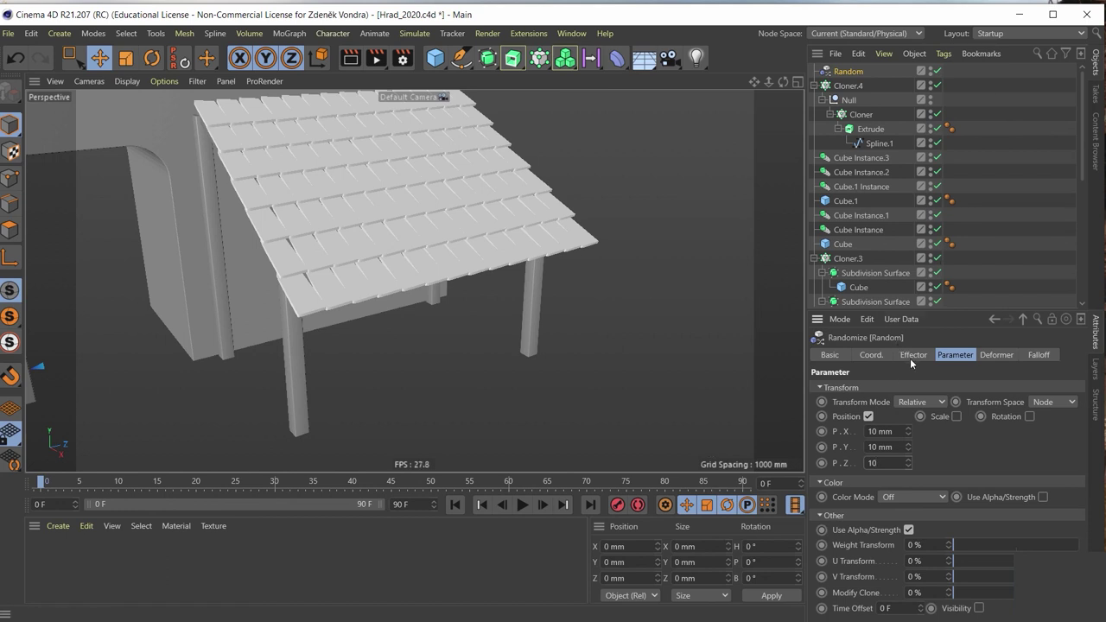
# Raise the Random Strength to 100% and set P.X, P.Y and P.Z to 50 mm
pyautogui.click(918, 356)
pyautogui.moveTo(916, 391); pyautogui.dragTo(979, 390)
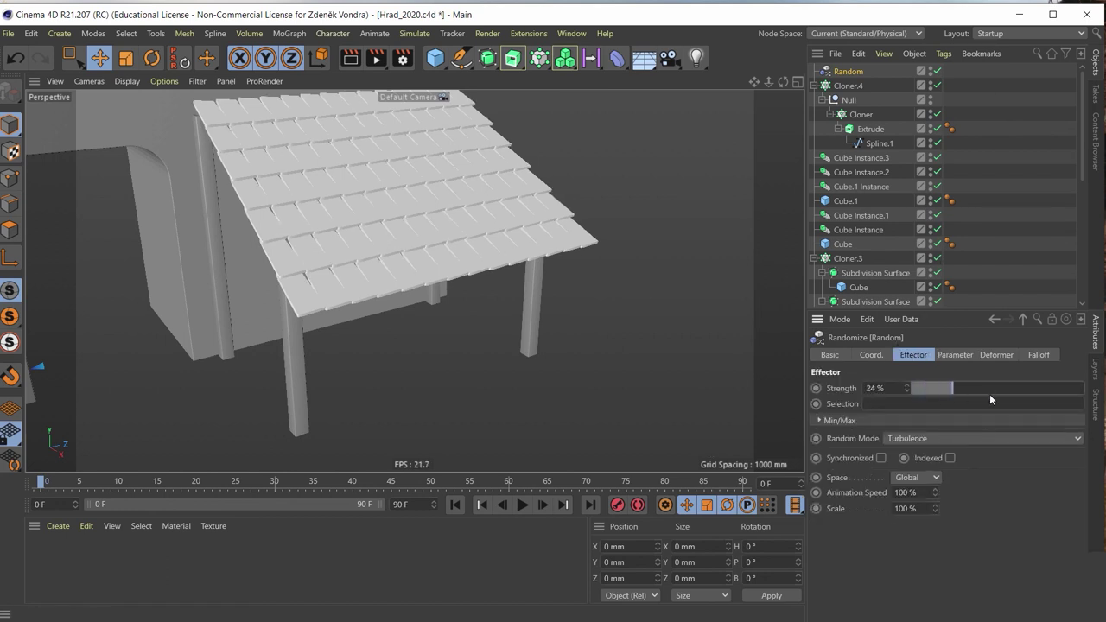
pyautogui.click(1082, 388)
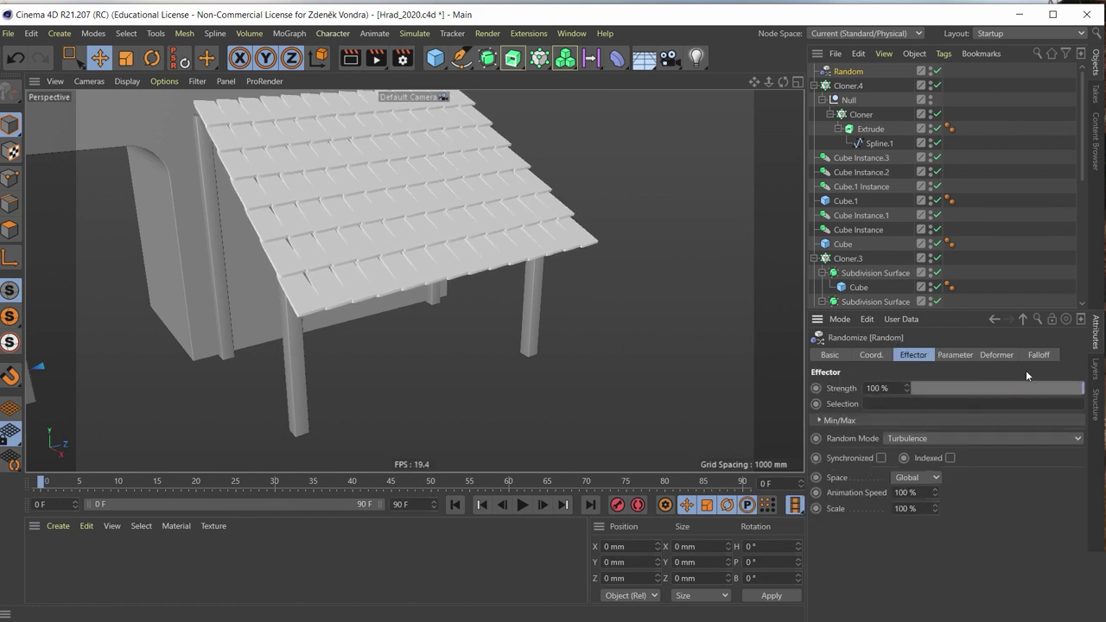
pyautogui.click(953, 355)
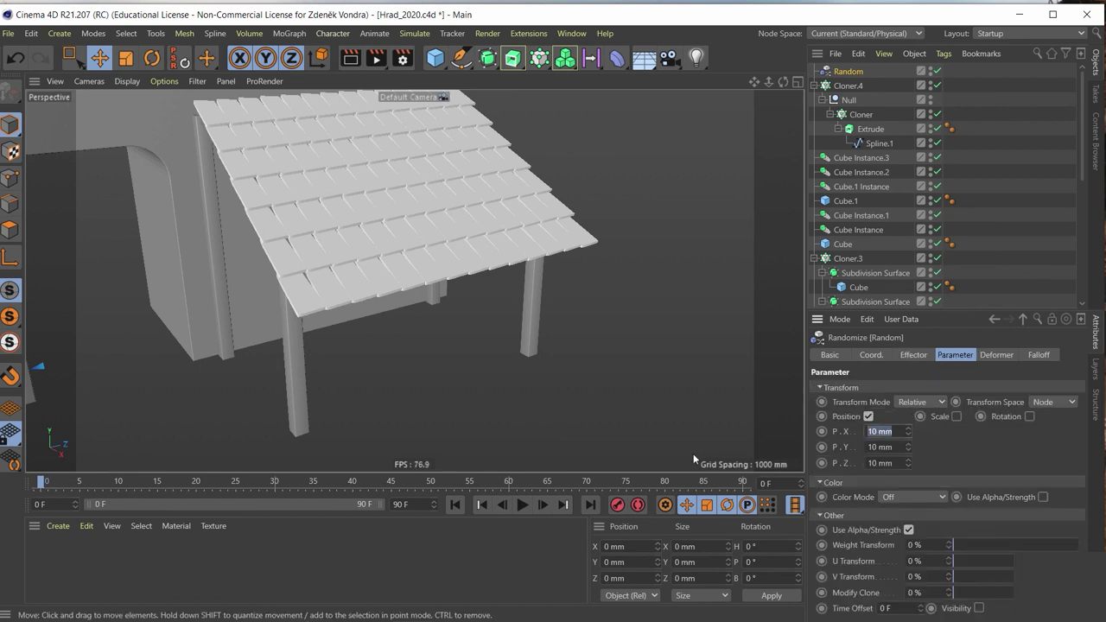
pyautogui.write('50')
pyautogui.press('Tab')
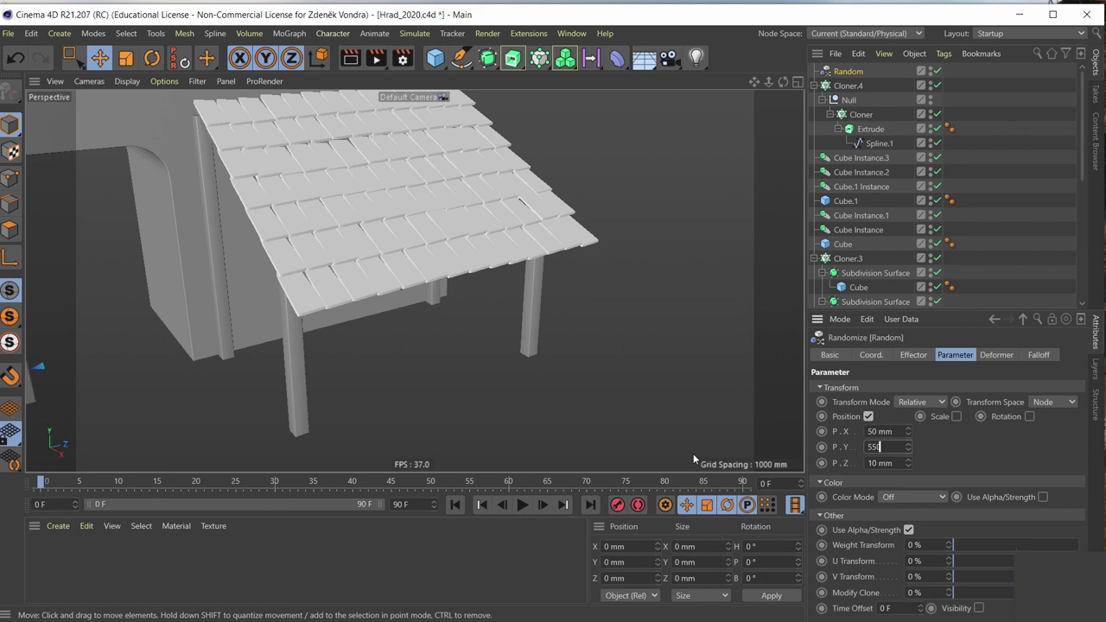
pyautogui.press('Tab')
pyautogui.write('50')
pyautogui.press('Tab')
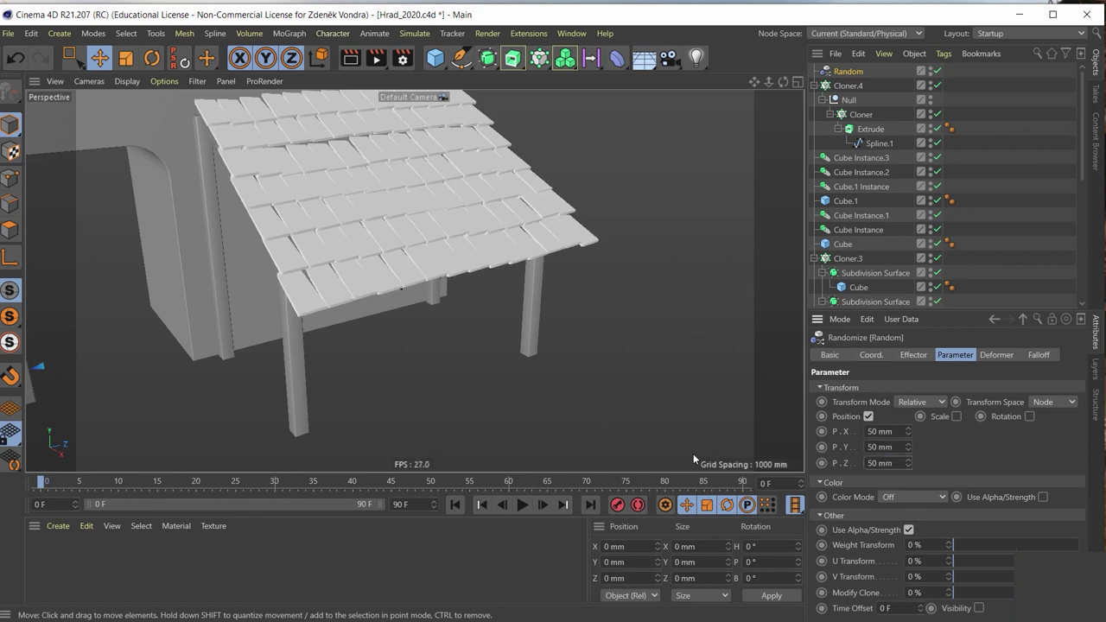
pyautogui.moveTo(320, 281)
pyautogui.keyDown('alt'); pyautogui.mouseDown()
pyautogui.moveTo(249, 184)
pyautogui.moveTo(311, 208)
pyautogui.mouseUp(); pyautogui.keyUp('alt')
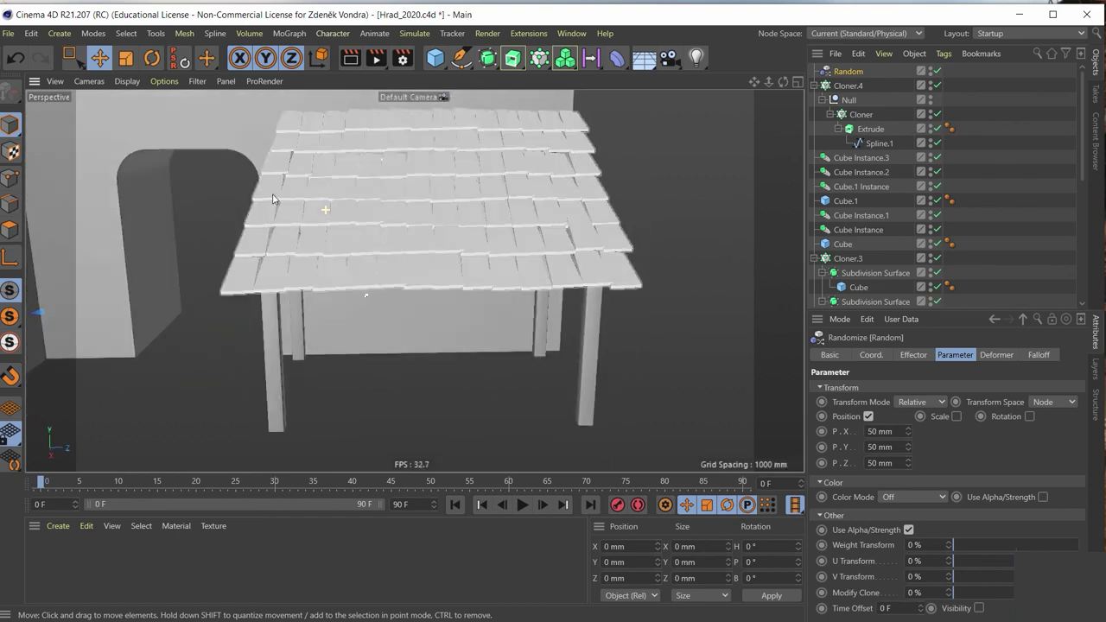
# Enable Rotation, try 5° on R.H and R.P, then reset both to 0°
pyautogui.click(1027, 417)
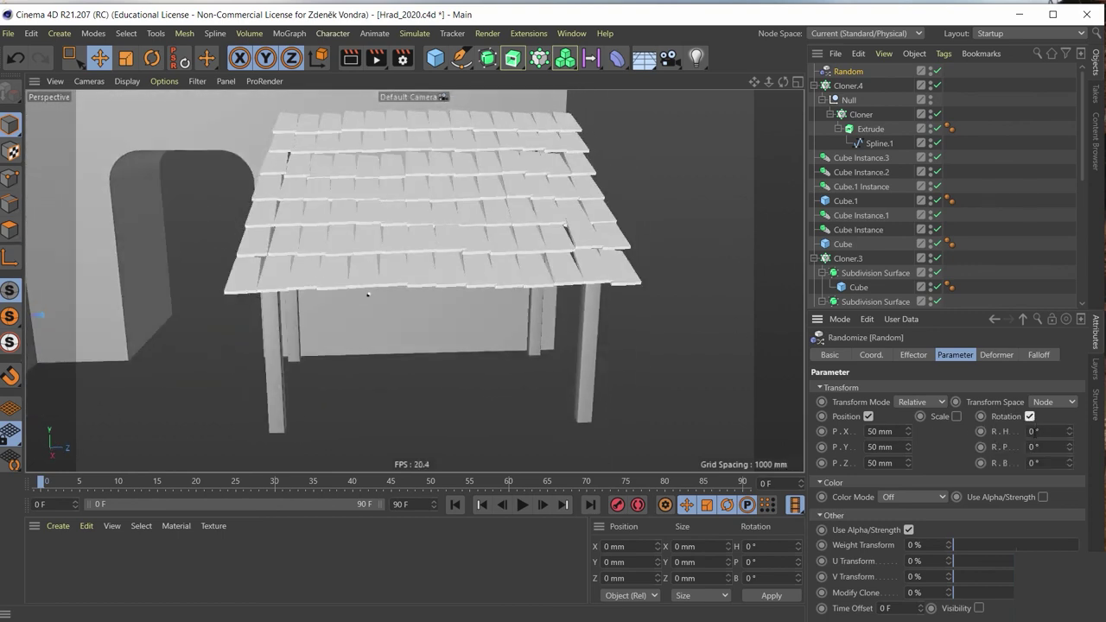
pyautogui.click(1047, 431)
pyautogui.press('Tab')
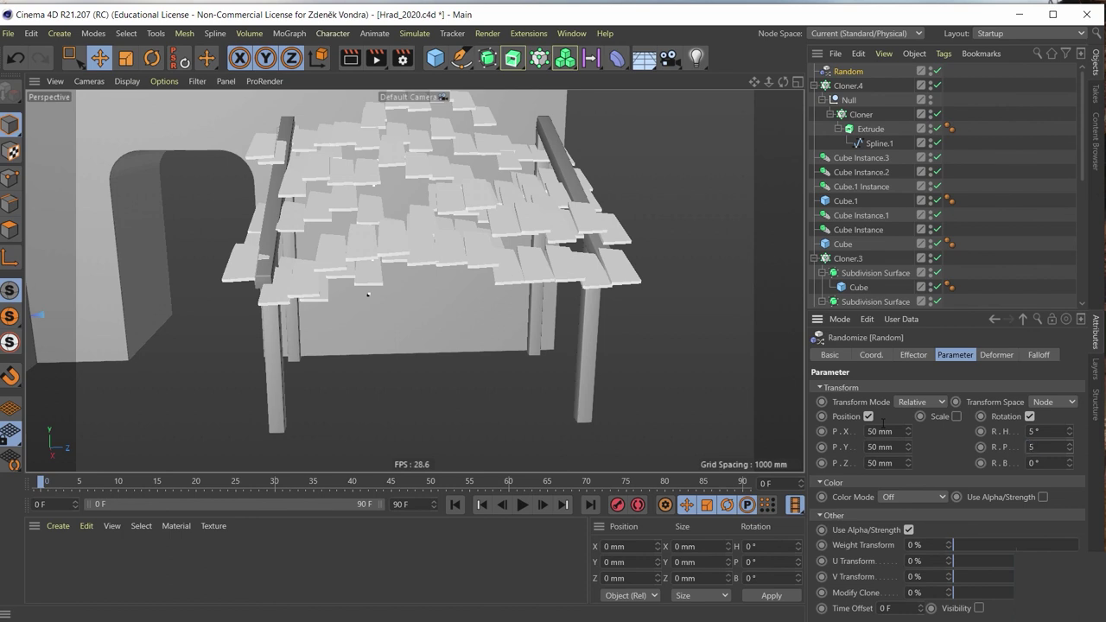
pyautogui.press('Return')
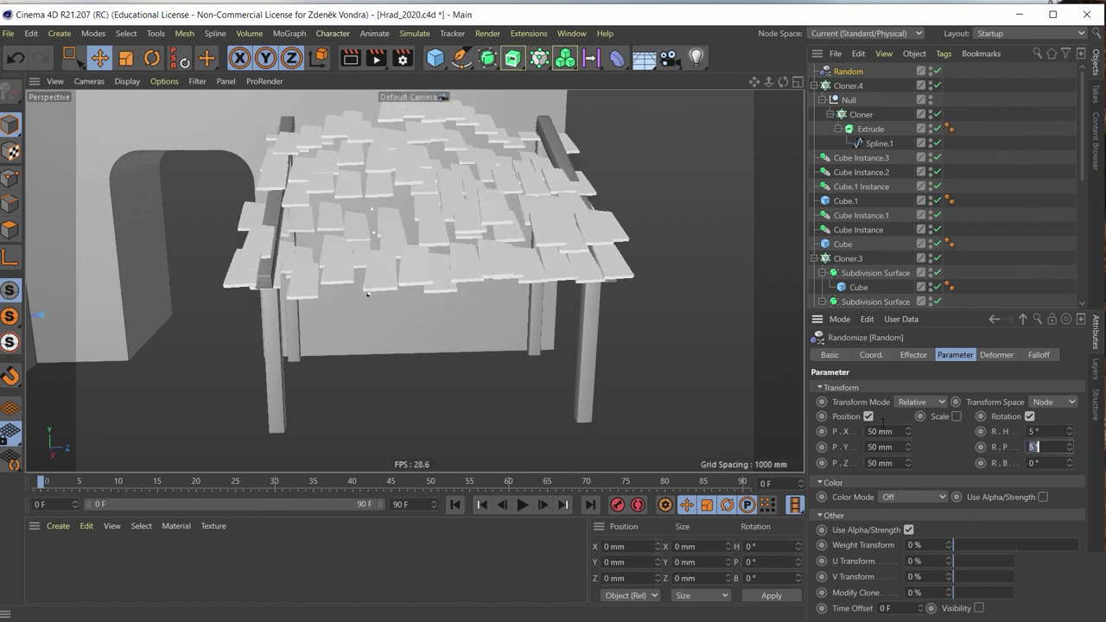
pyautogui.write('0')
pyautogui.press('Return')
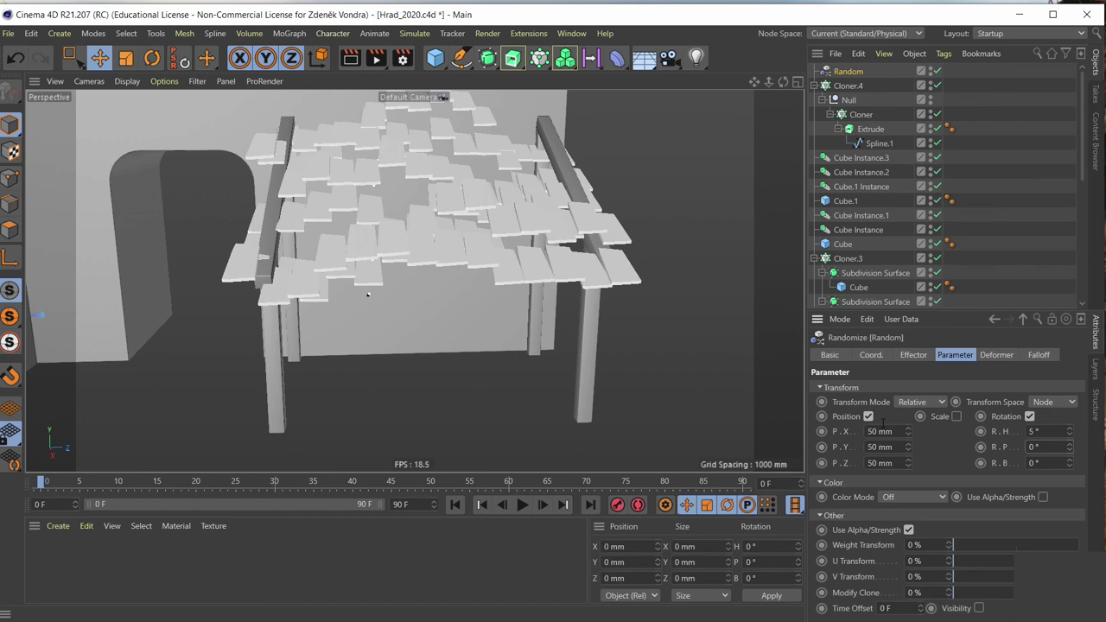
pyautogui.click(1048, 433)
pyautogui.write('0')
pyautogui.press('Return')
# Orbit out to review the roof and building from the side
pyautogui.moveTo(408, 244)
pyautogui.keyDown('alt'); pyautogui.mouseDown()
pyautogui.moveTo(471, 214)
pyautogui.moveTo(513, 289)
pyautogui.moveTo(604, 257)
pyautogui.mouseUp(); pyautogui.keyUp('alt')
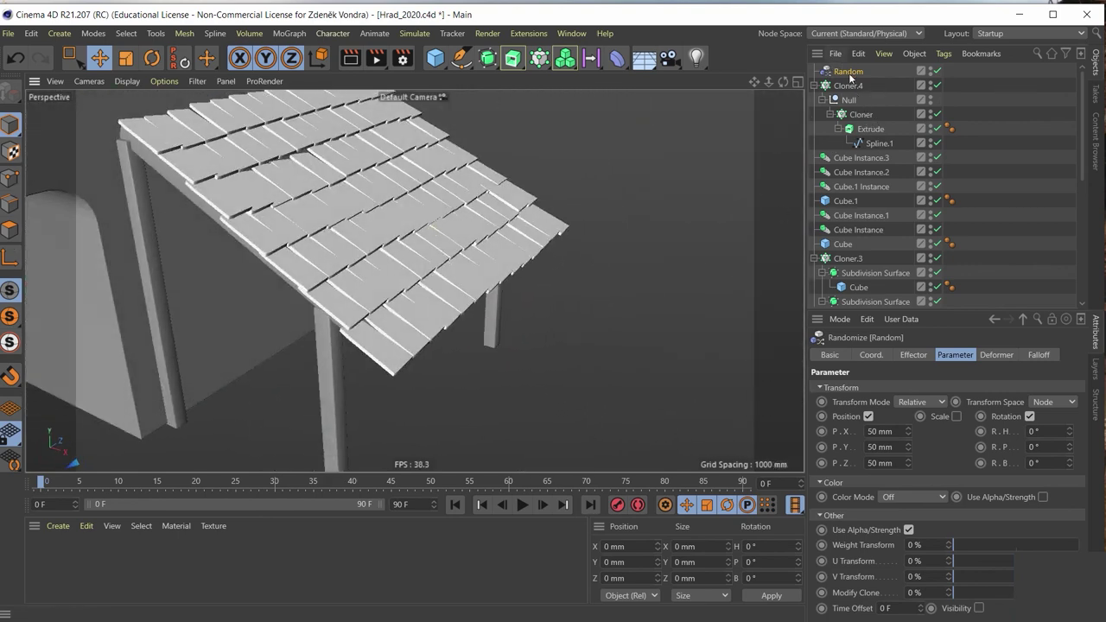
pyautogui.moveTo(406, 250)
pyautogui.keyDown('alt'); pyautogui.mouseDown()
pyautogui.moveTo(463, 234)
pyautogui.moveTo(270, 216)
pyautogui.moveTo(208, 224)
pyautogui.moveTo(271, 270)
pyautogui.moveTo(274, 230)
pyautogui.moveTo(338, 142)
pyautogui.mouseUp(); pyautogui.keyUp('alt')
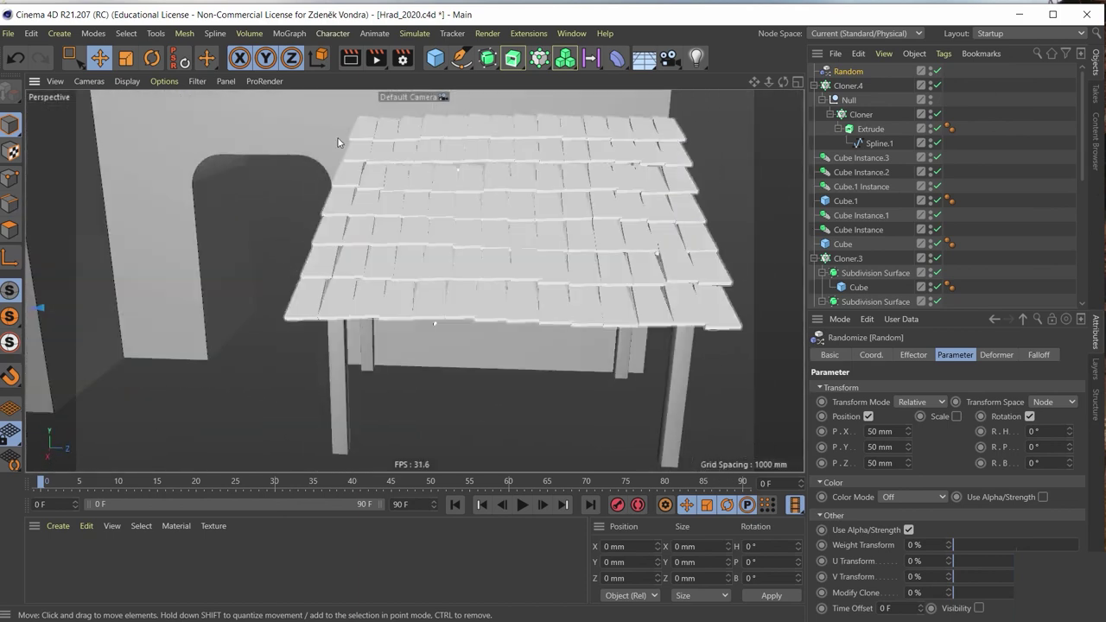
pyautogui.moveTo(473, 298)
pyautogui.keyDown('alt'); pyautogui.mouseDown()
pyautogui.moveTo(414, 314)
pyautogui.moveTo(291, 306)
pyautogui.moveTo(357, 331)
pyautogui.moveTo(260, 321)
pyautogui.mouseUp(); pyautogui.keyUp('alt')
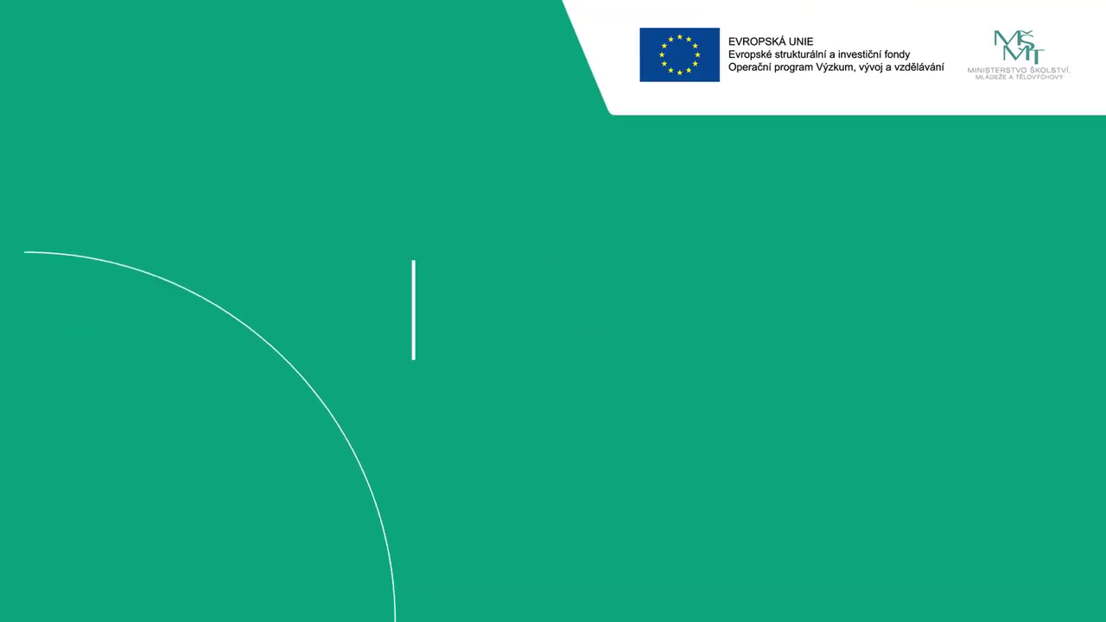